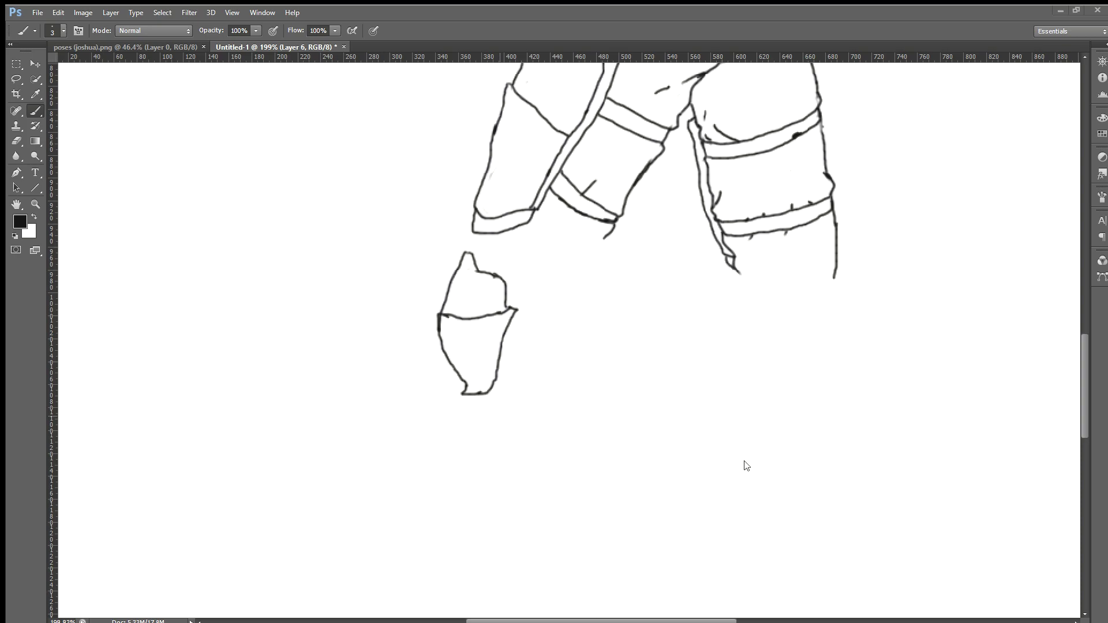
Draw the start of the shin below the knee pad: a short left edge line and a cornered line for the top and right edge.
{"action": "scroll", "coordinate": [480, 411], "scroll_direction": "up", "scroll_amount": 2}
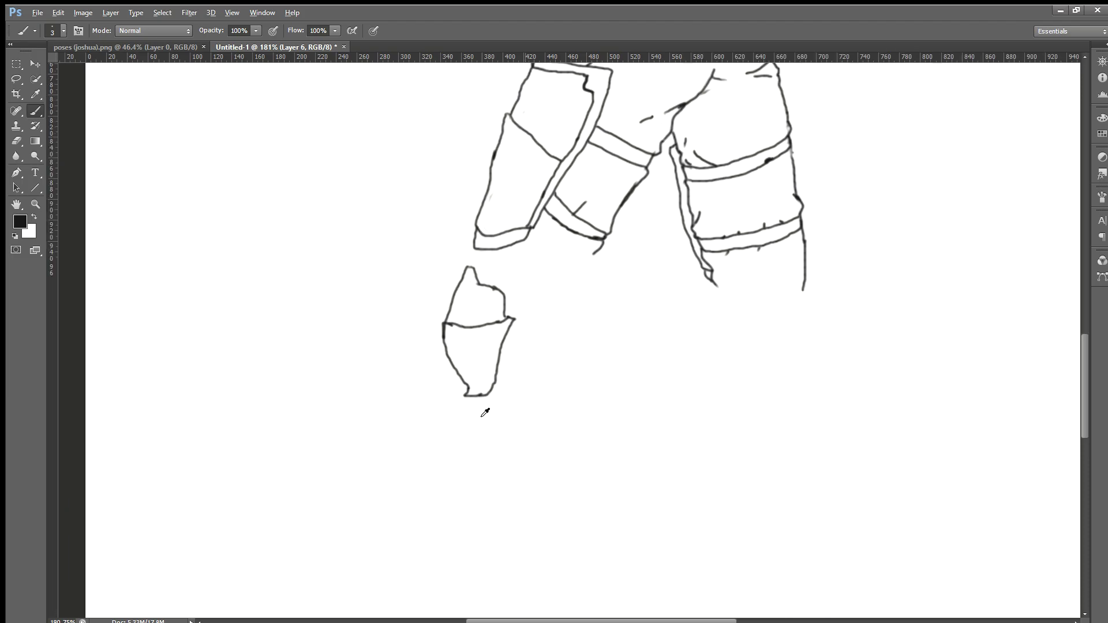
{"action": "scroll", "coordinate": [482, 419], "scroll_direction": "up", "scroll_amount": 2}
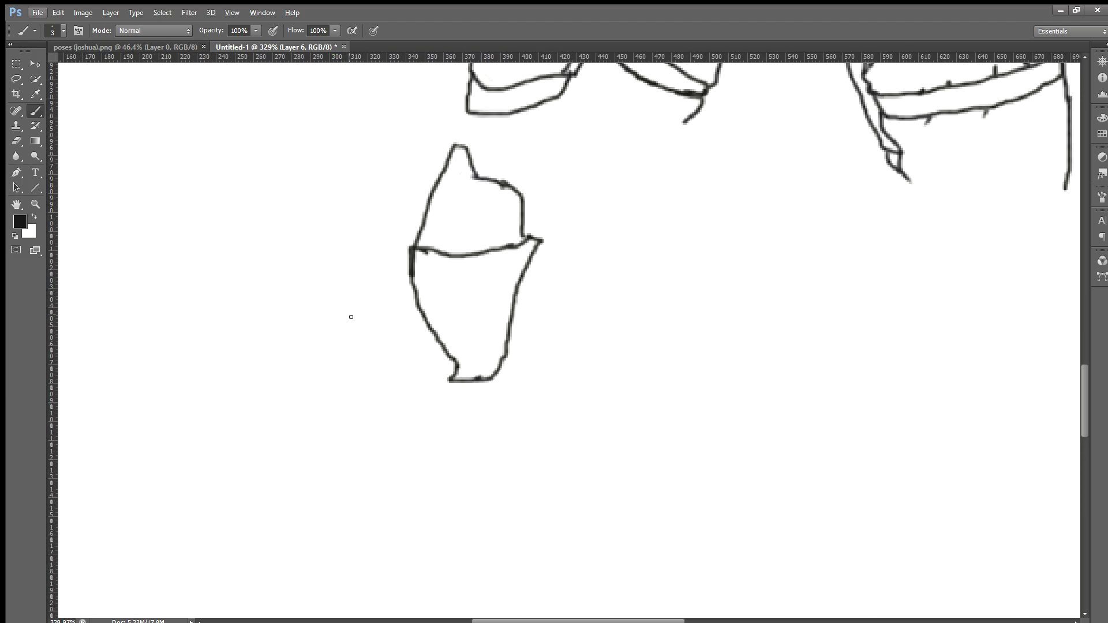
{"action": "left_click_drag", "start_coordinate": [472, 381], "coordinate": [495, 456]}
{"action": "key", "text": "space"}
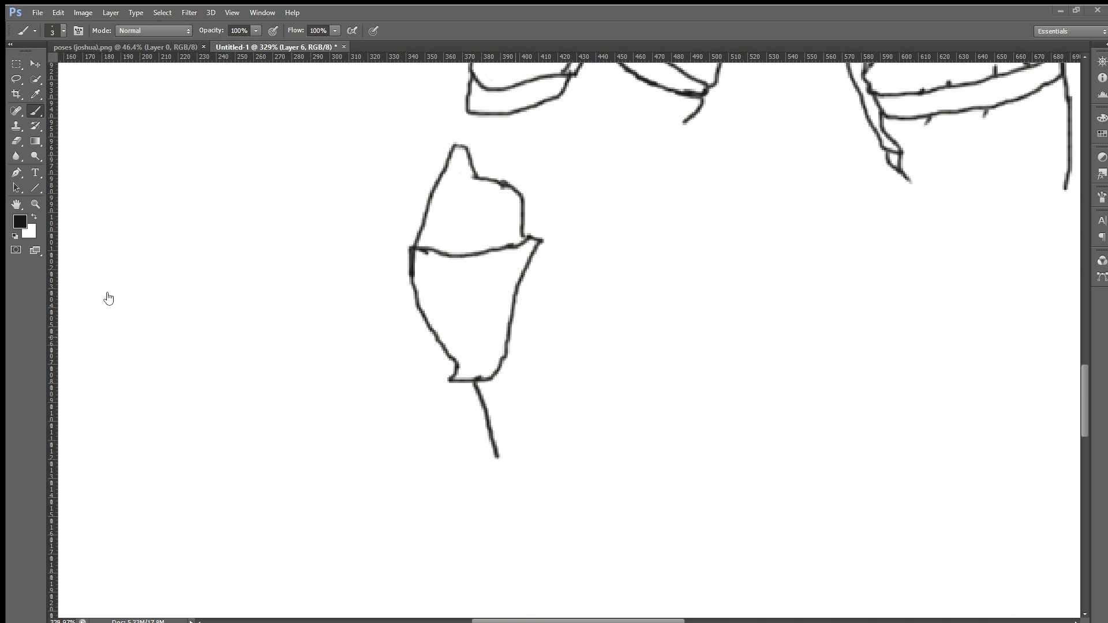
{"action": "scroll", "coordinate": [514, 376], "scroll_direction": "down", "scroll_amount": 3}
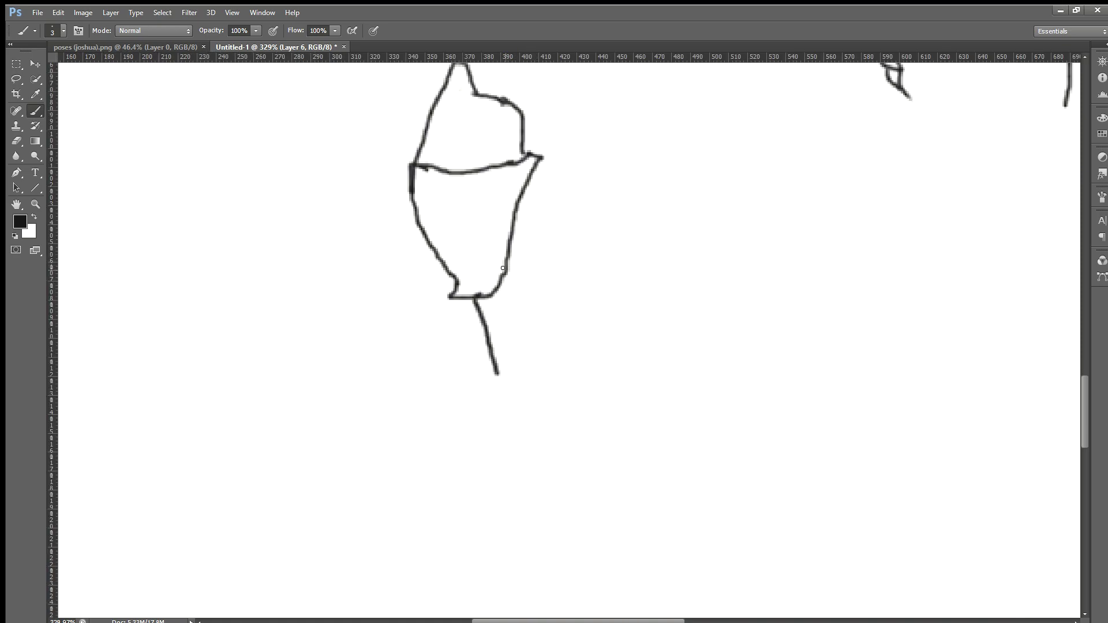
{"action": "mouse_move", "coordinate": [504, 265]}
{"action": "left_mouse_down"}
{"action": "mouse_move", "coordinate": [568, 272]}
{"action": "mouse_move", "coordinate": [600, 445]}
{"action": "left_mouse_up"}
{"action": "scroll", "coordinate": [599, 444], "scroll_direction": "down", "scroll_amount": 1}
{"action": "scroll", "coordinate": [600, 445], "scroll_direction": "down", "scroll_amount": 3}
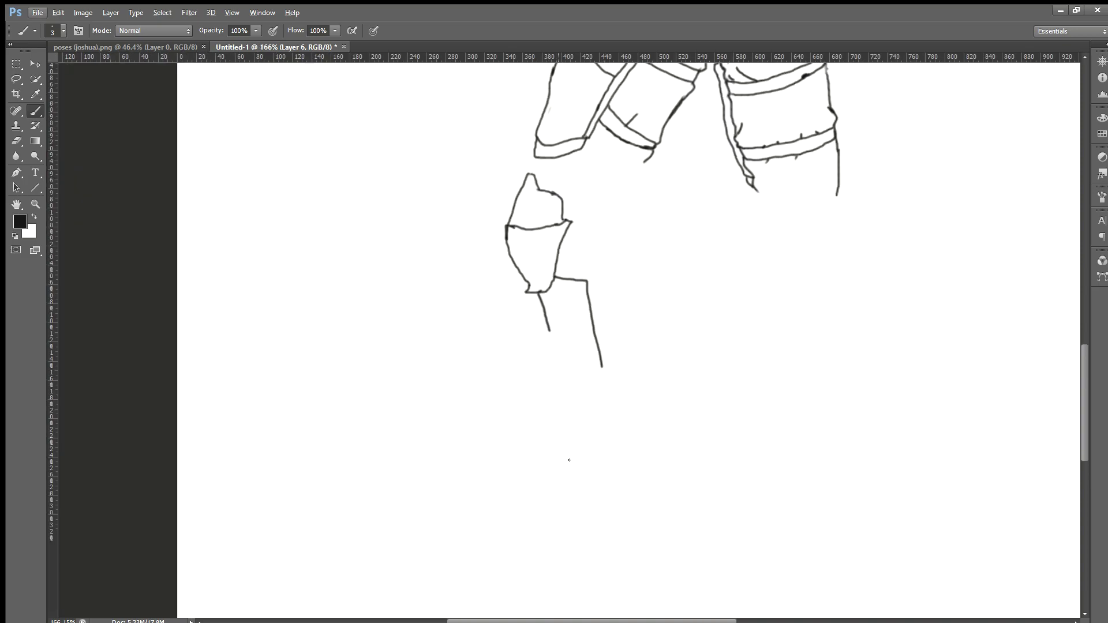
Extend the shin's left edge in a long, slightly slanted line down towards the ankle.
{"action": "scroll", "coordinate": [570, 459], "scroll_direction": "up", "scroll_amount": 3}
{"action": "left_click_drag", "start_coordinate": [537, 261], "coordinate": [541, 271]}
{"action": "key", "text": "ctrl+z"}
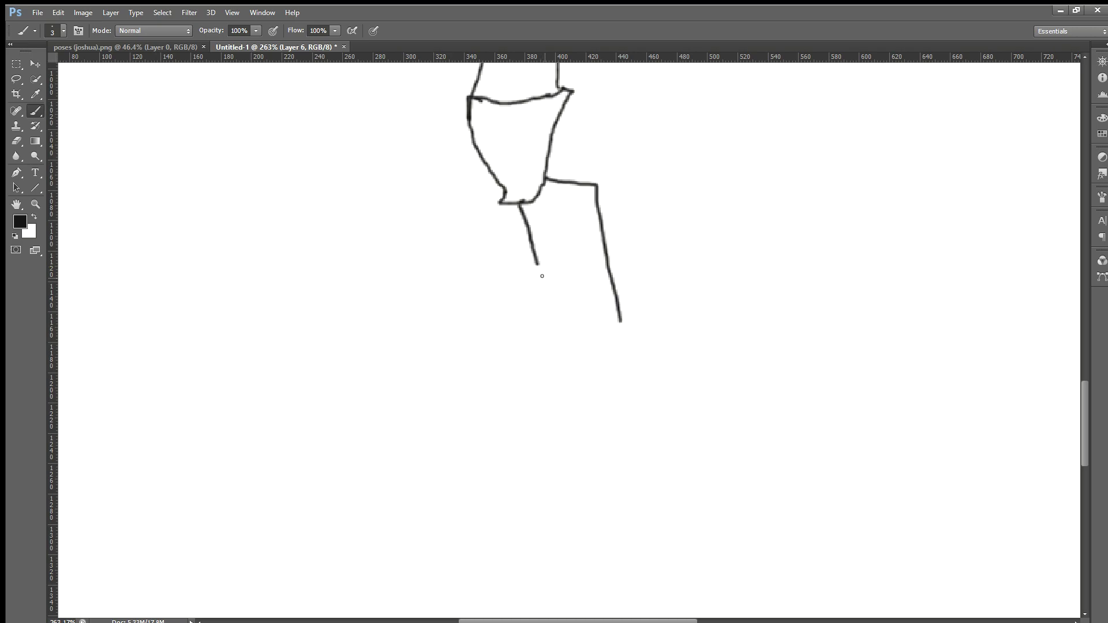
{"action": "left_click_drag", "start_coordinate": [536, 262], "coordinate": [578, 507]}
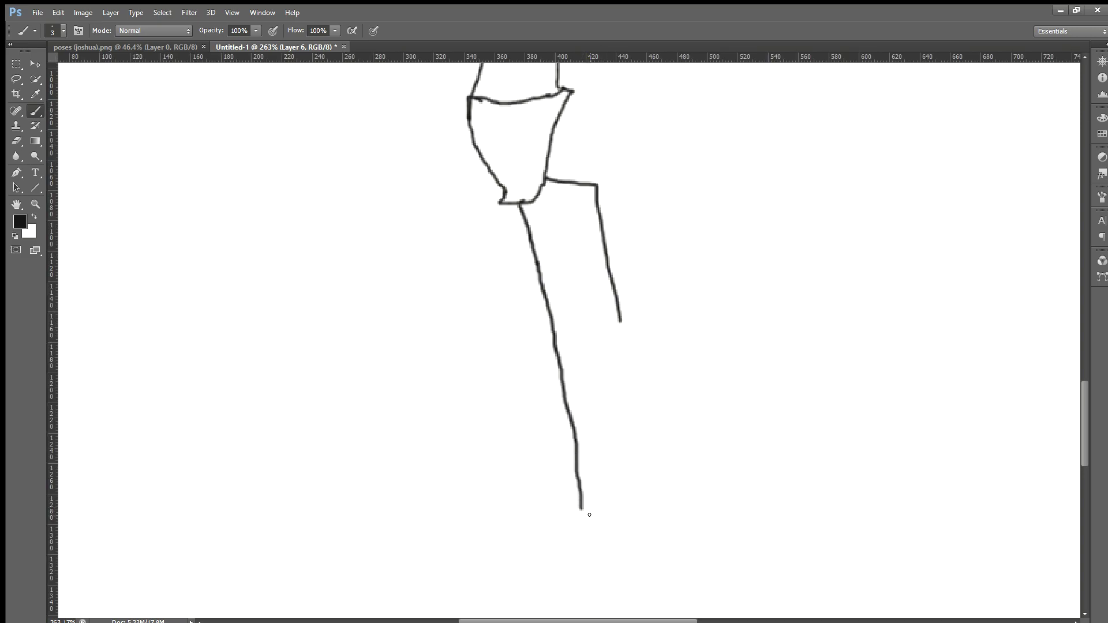
{"action": "scroll", "coordinate": [586, 512], "scroll_direction": "down", "scroll_amount": 5}
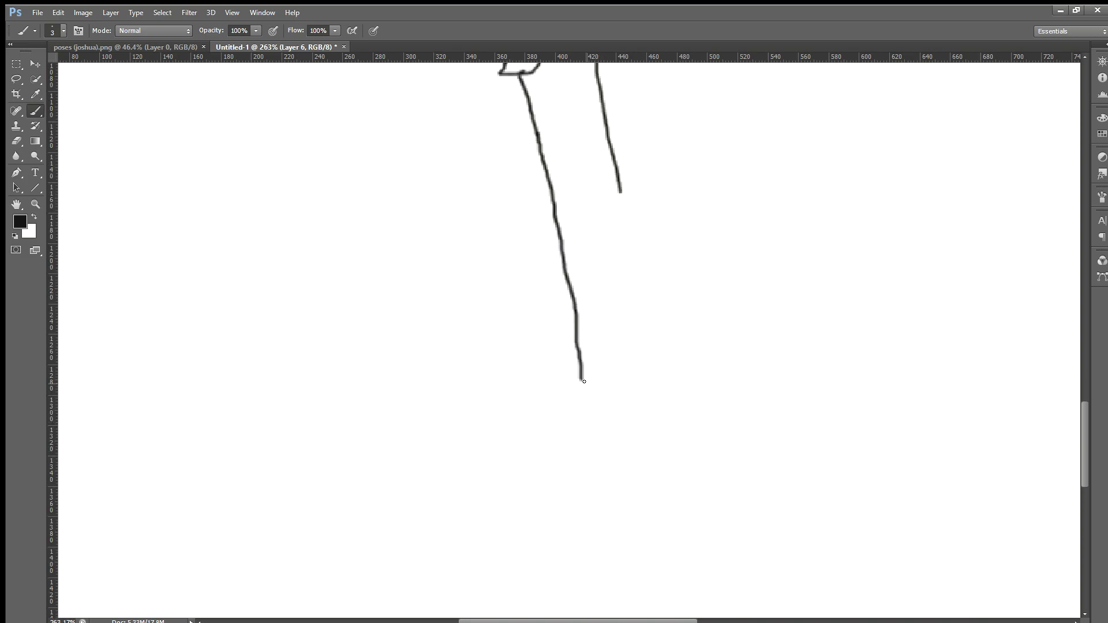
Draw the shin's narrow rounded lower end and extend the right edge down to close the outline.
{"action": "left_click_drag", "start_coordinate": [578, 370], "coordinate": [581, 411]}
{"action": "left_click_drag", "start_coordinate": [632, 412], "coordinate": [640, 389]}
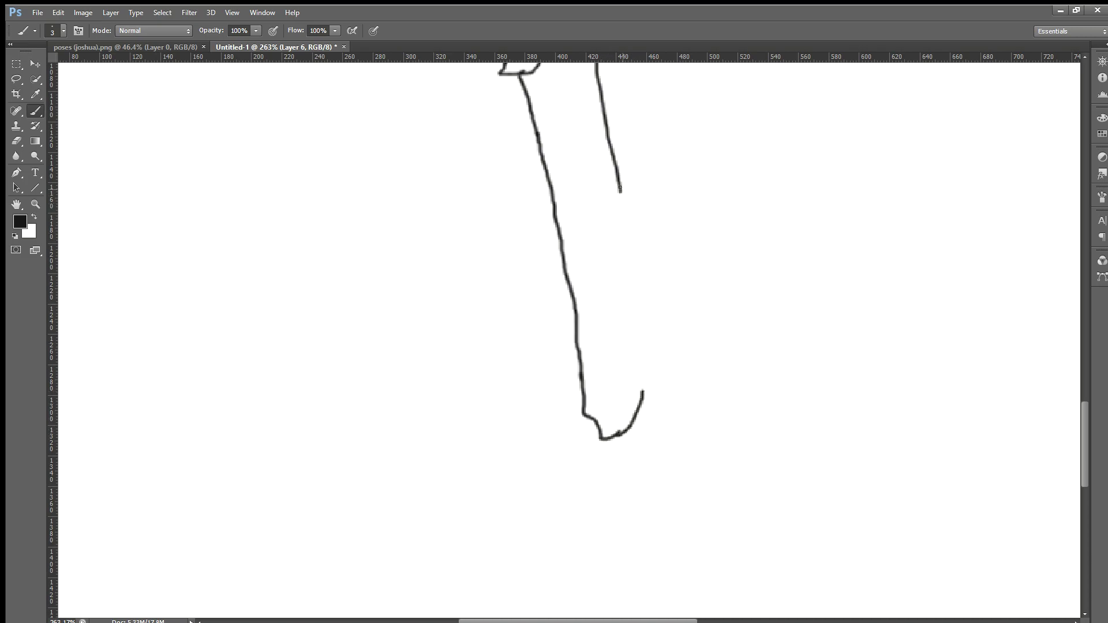
{"action": "left_click_drag", "start_coordinate": [622, 201], "coordinate": [626, 243]}
{"action": "key", "text": "ctrl+z"}
{"action": "left_click_drag", "start_coordinate": [620, 191], "coordinate": [636, 381]}
Examine the new shin's length and placement against the whole figure and the upper legs.
{"action": "scroll", "coordinate": [646, 332], "scroll_direction": "down", "scroll_amount": 1}
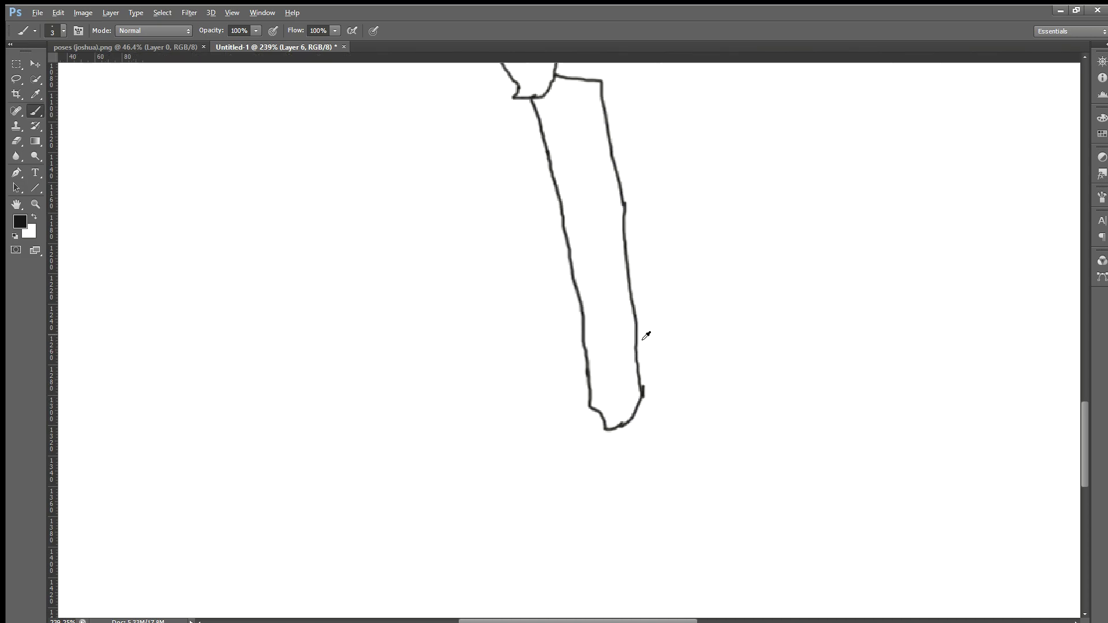
{"action": "scroll", "coordinate": [642, 329], "scroll_direction": "down", "scroll_amount": 2}
{"action": "scroll", "coordinate": [649, 289], "scroll_direction": "down", "scroll_amount": 2}
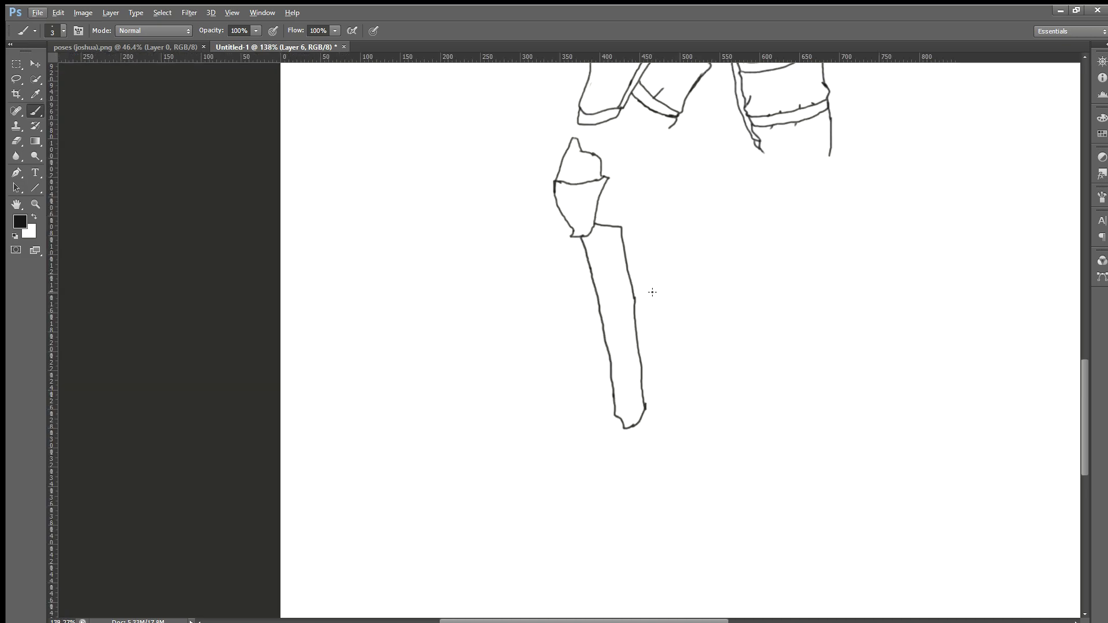
{"action": "scroll", "coordinate": [707, 210], "scroll_direction": "down", "scroll_amount": 1}
{"action": "scroll", "coordinate": [705, 208], "scroll_direction": "down", "scroll_amount": 1}
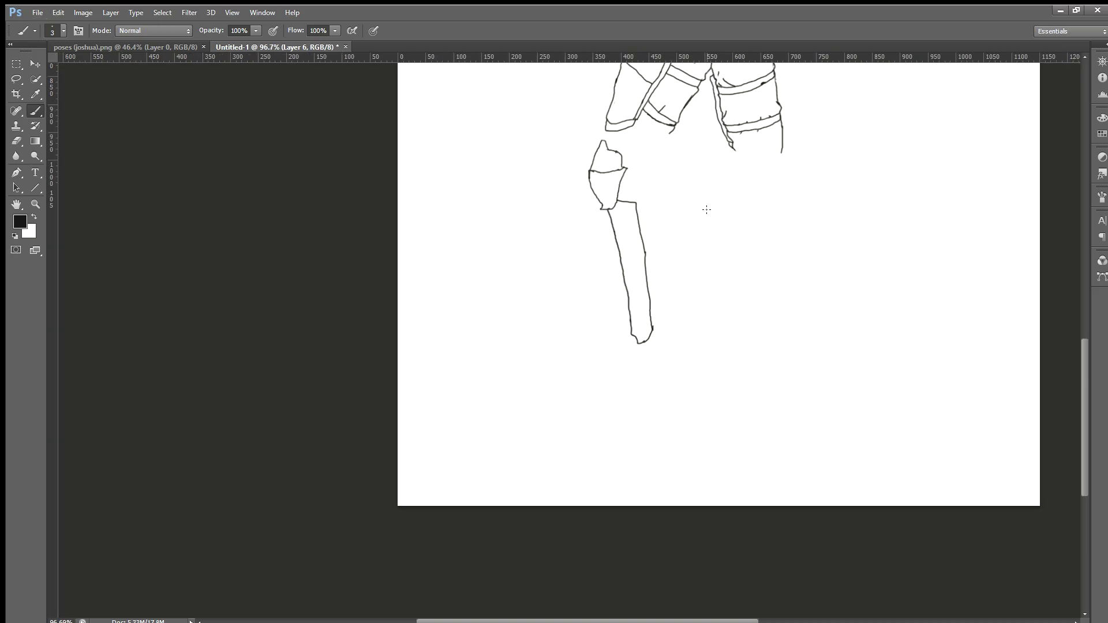
{"action": "scroll", "coordinate": [683, 312], "scroll_direction": "up", "scroll_amount": 2}
{"action": "scroll", "coordinate": [683, 313], "scroll_direction": "down", "scroll_amount": 1}
{"action": "scroll", "coordinate": [683, 312], "scroll_direction": "down", "scroll_amount": 1}
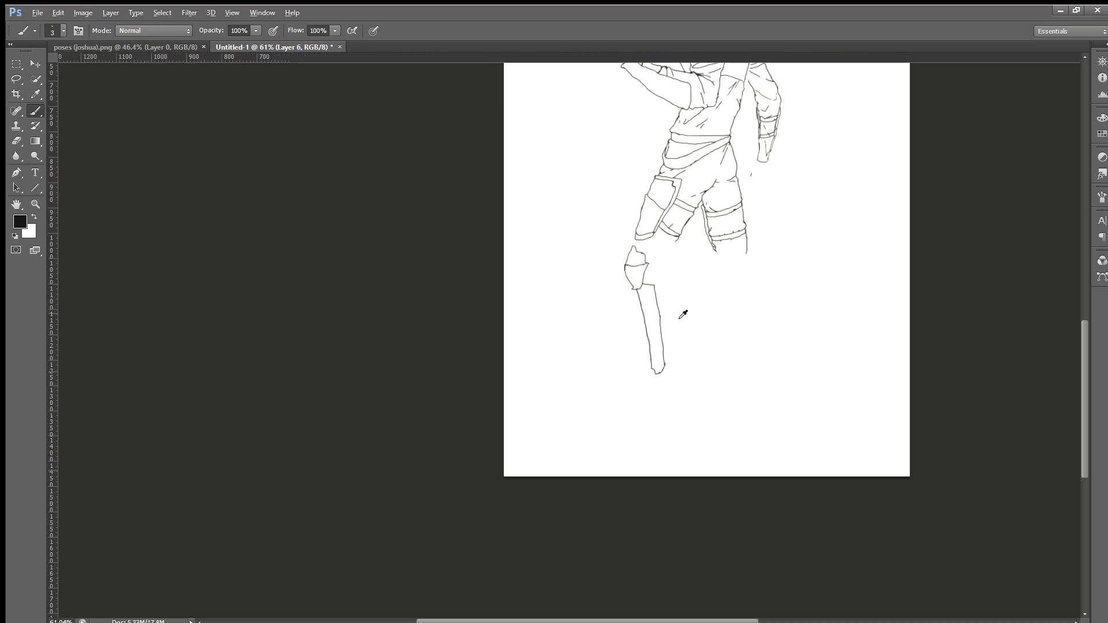
{"action": "scroll", "coordinate": [683, 312], "scroll_direction": "up", "scroll_amount": 4}
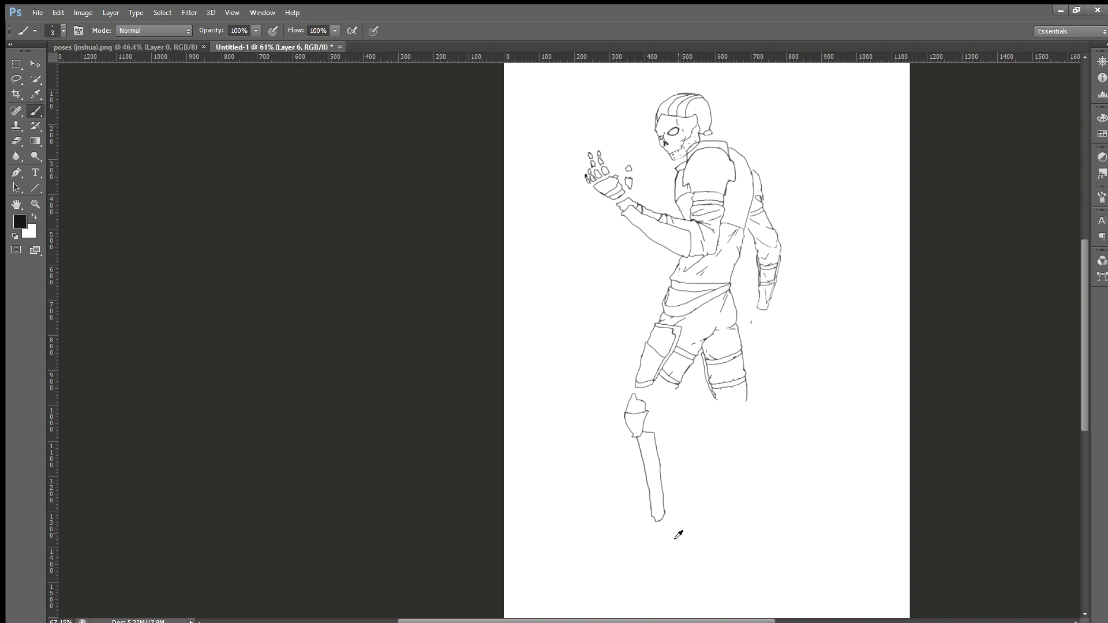
{"action": "scroll", "coordinate": [674, 528], "scroll_direction": "up", "scroll_amount": 4}
{"action": "scroll", "coordinate": [685, 533], "scroll_direction": "up", "scroll_amount": 4}
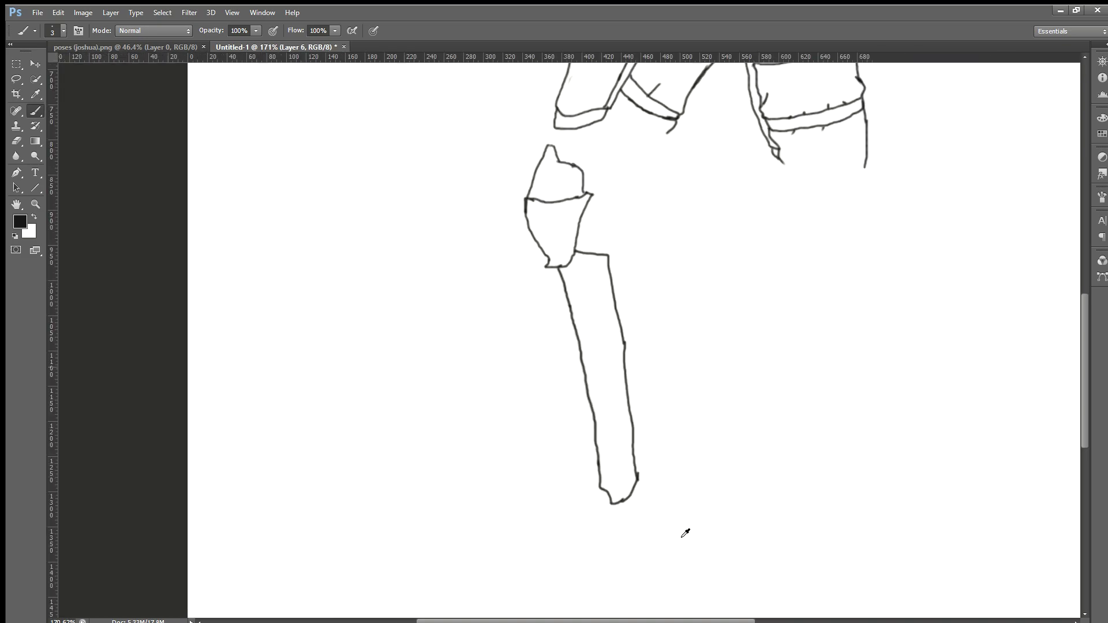
{"action": "scroll", "coordinate": [695, 283], "scroll_direction": "up", "scroll_amount": 1}
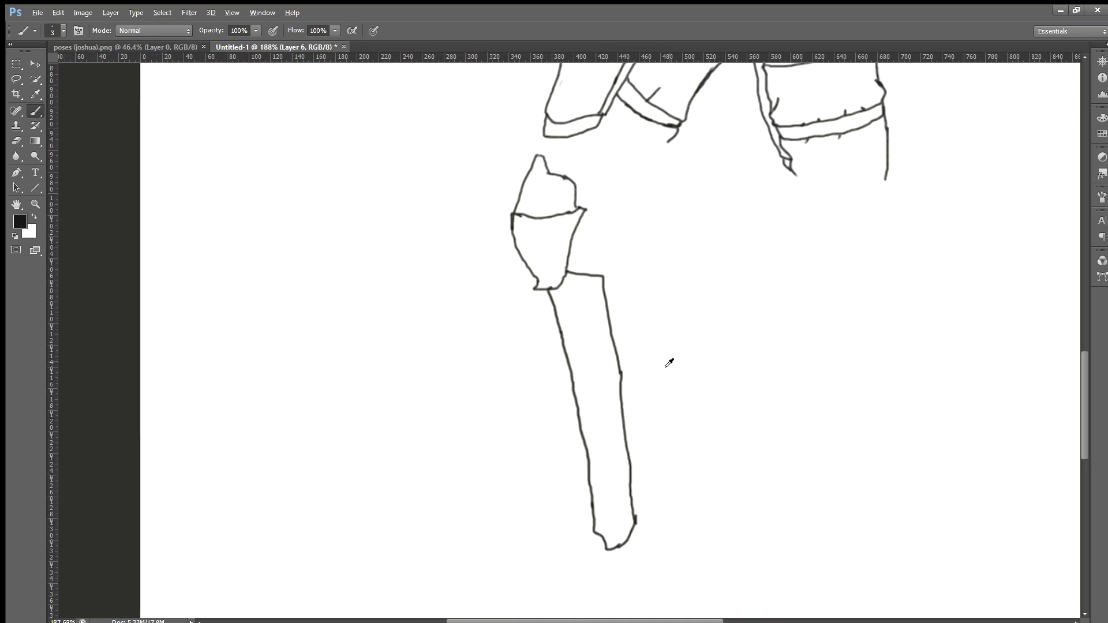
{"action": "scroll", "coordinate": [666, 362], "scroll_direction": "up", "scroll_amount": 1}
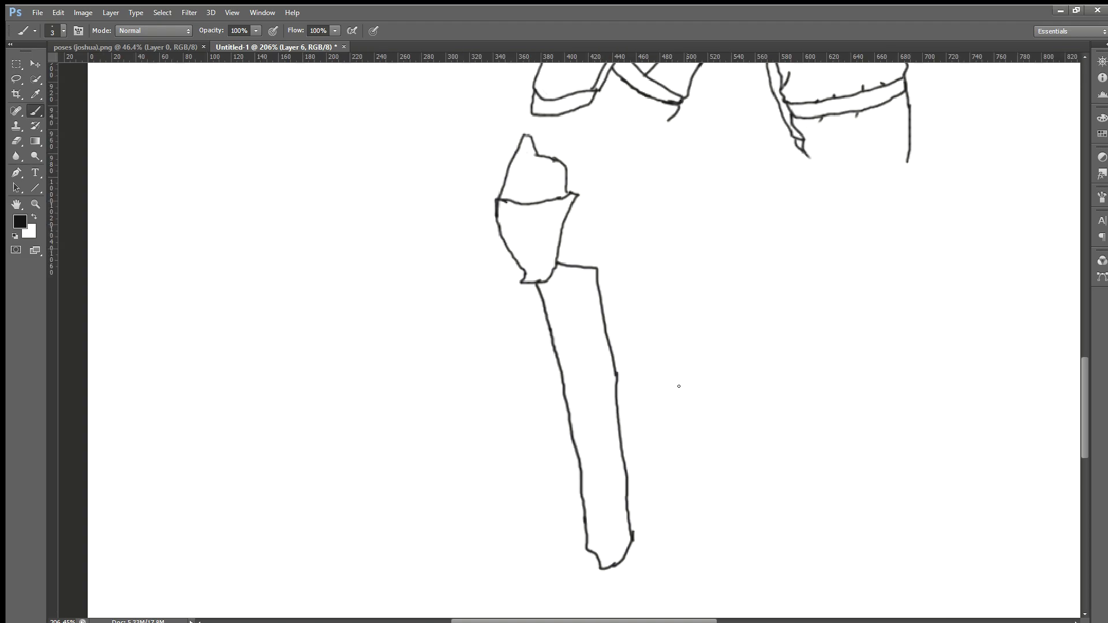
Draw two roughly parallel lines extending outward from the upper part of the shin's right edge as a strap.
{"action": "scroll", "coordinate": [670, 384], "scroll_direction": "up", "scroll_amount": 3}
{"action": "left_click_drag", "start_coordinate": [563, 255], "coordinate": [649, 243]}
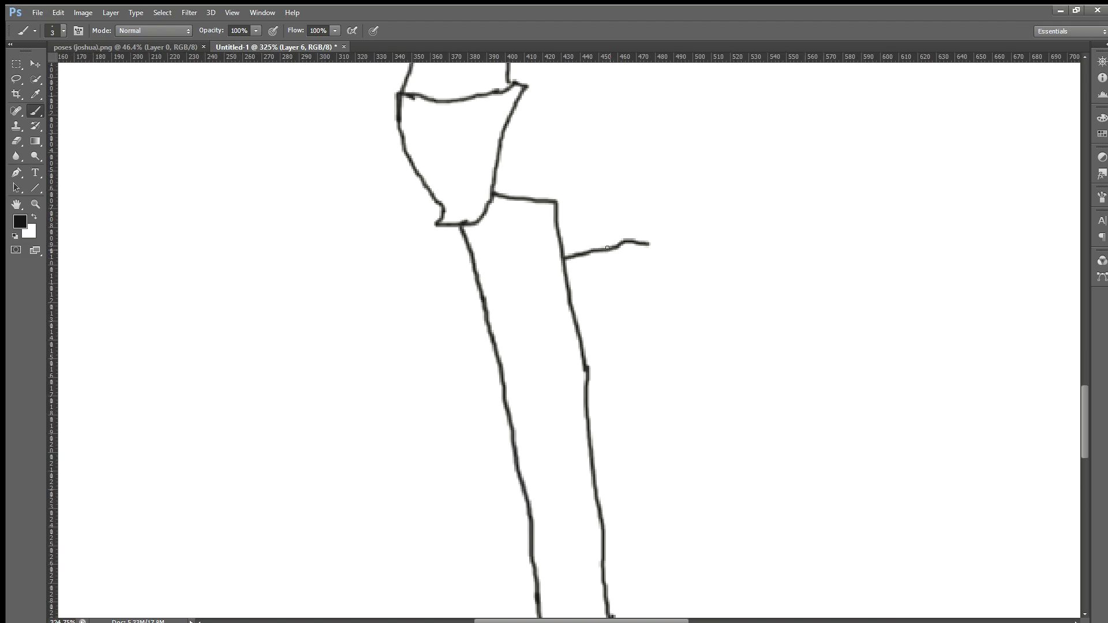
{"action": "key", "text": "ctrl+z"}
{"action": "left_click_drag", "start_coordinate": [561, 252], "coordinate": [647, 239]}
{"action": "key", "text": "ctrl+z"}
{"action": "left_click_drag", "start_coordinate": [563, 254], "coordinate": [653, 235]}
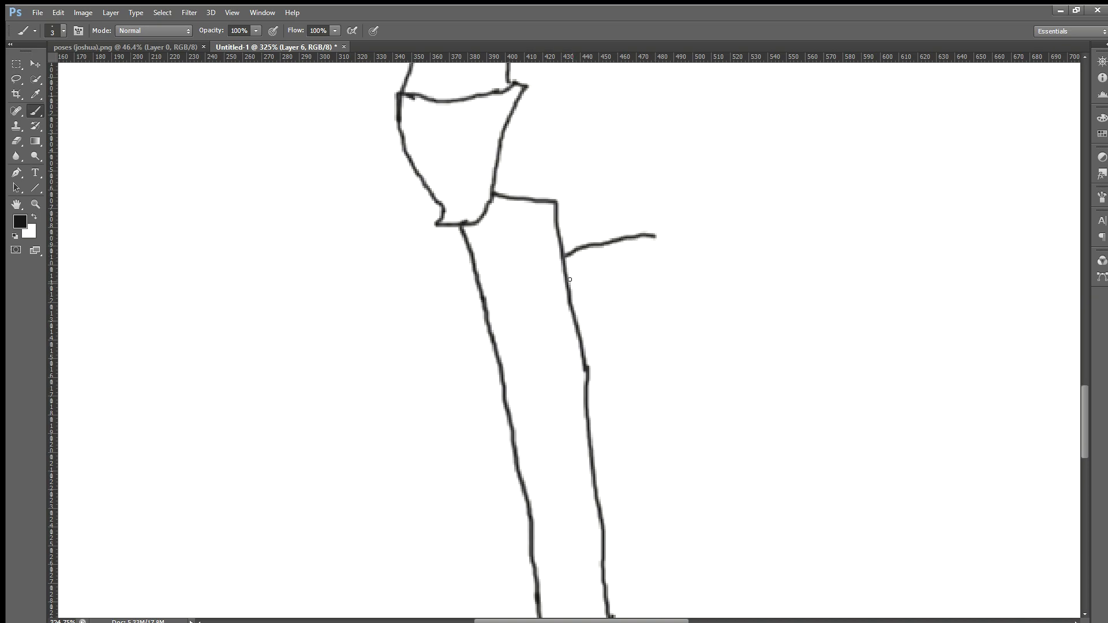
{"action": "left_click_drag", "start_coordinate": [567, 286], "coordinate": [612, 273]}
{"action": "key", "text": "ctrl+z"}
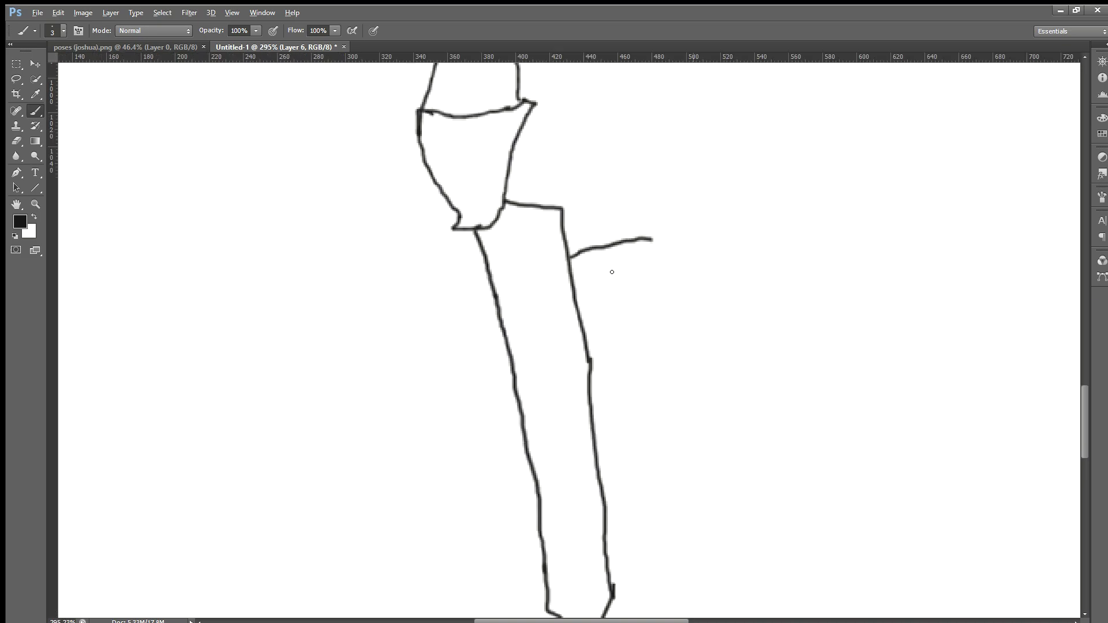
{"action": "scroll", "coordinate": [612, 272], "scroll_direction": "down", "scroll_amount": 3}
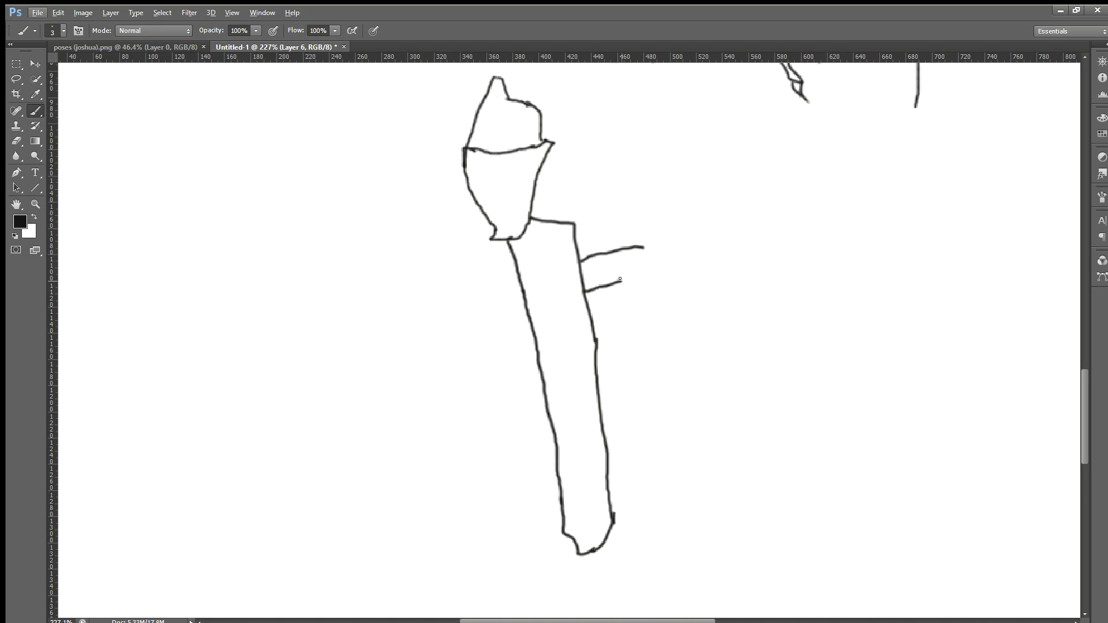
{"action": "scroll", "coordinate": [647, 270], "scroll_direction": "down", "scroll_amount": 4}
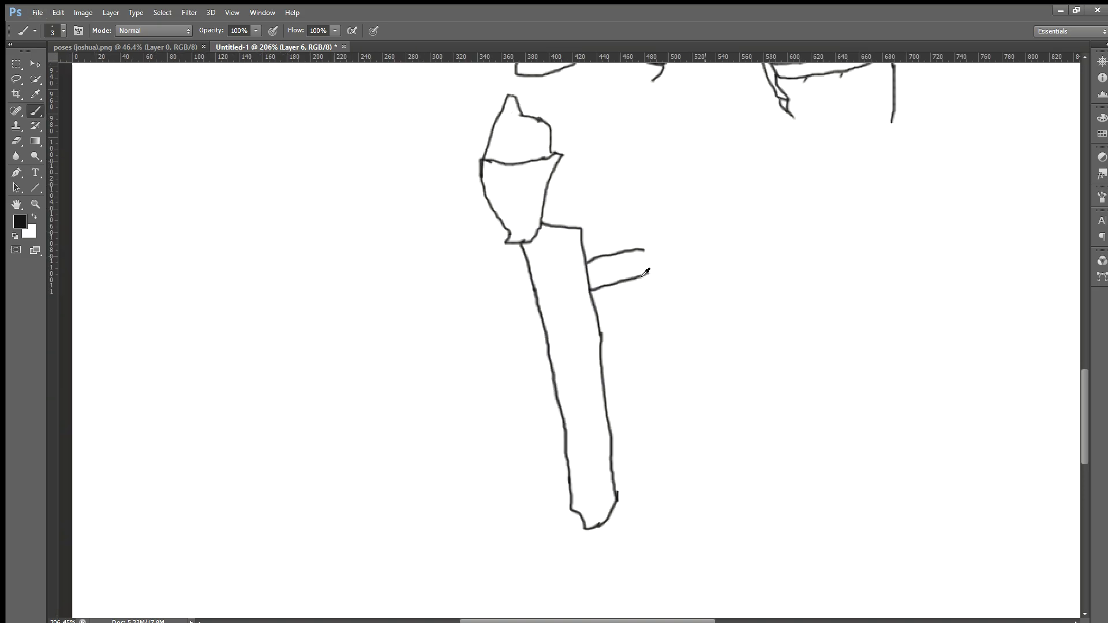
{"action": "scroll", "coordinate": [684, 269], "scroll_direction": "up", "scroll_amount": 3}
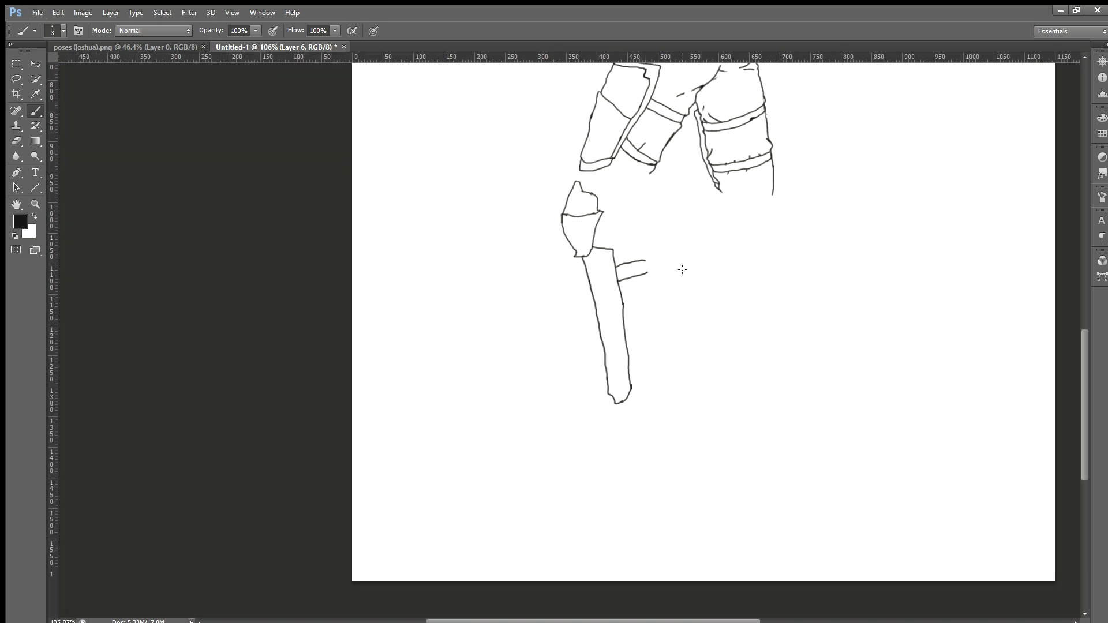
Draw a smaller closed strap on the lower part of the shin's right edge and close the outer end of the upper strap.
{"action": "scroll", "coordinate": [681, 385], "scroll_direction": "up", "scroll_amount": 5}
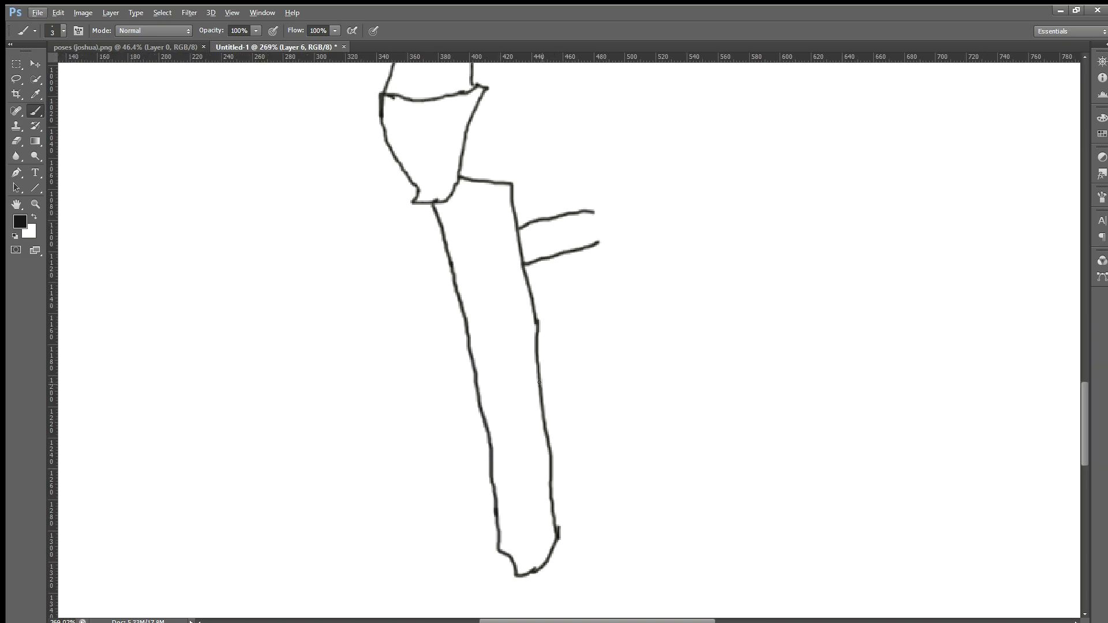
{"action": "left_click_drag", "start_coordinate": [567, 383], "coordinate": [593, 377]}
{"action": "mouse_move", "coordinate": [551, 410]}
{"action": "left_mouse_down"}
{"action": "mouse_move", "coordinate": [589, 404]}
{"action": "mouse_move", "coordinate": [594, 378]}
{"action": "left_mouse_up"}
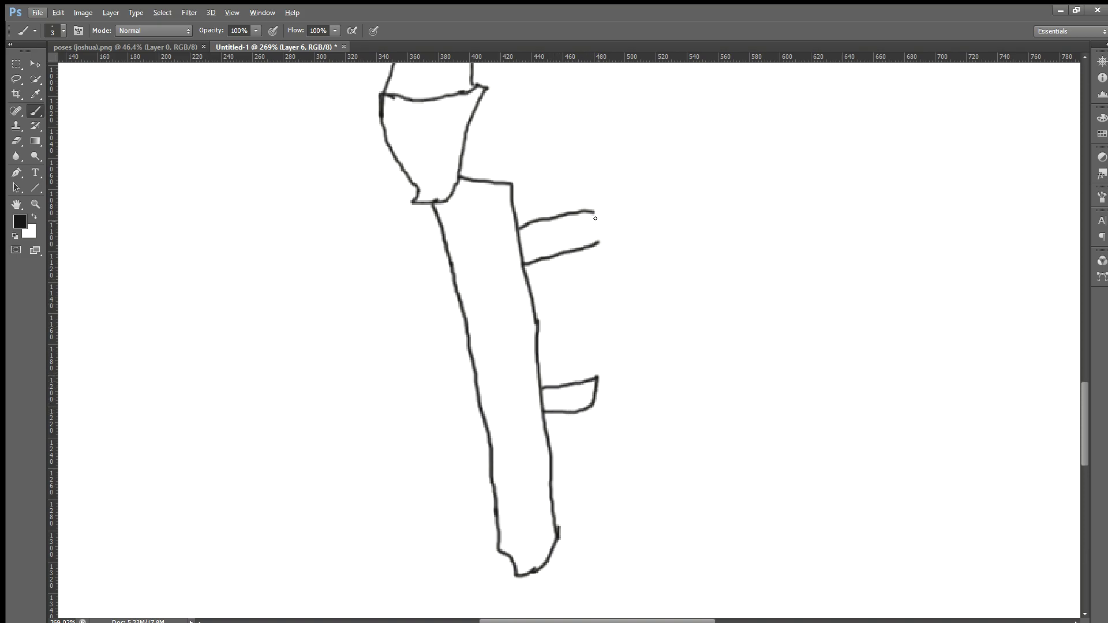
{"action": "left_click_drag", "start_coordinate": [593, 210], "coordinate": [597, 235]}
{"action": "key", "text": "ctrl+z"}
{"action": "scroll", "coordinate": [589, 210], "scroll_direction": "up", "scroll_amount": 3}
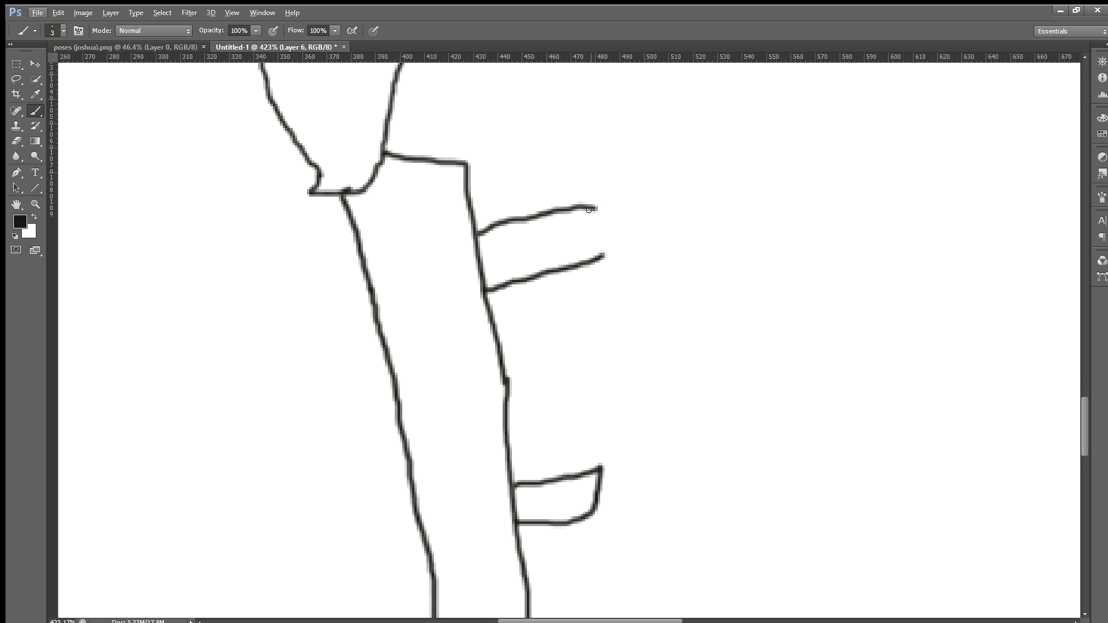
{"action": "left_click_drag", "start_coordinate": [596, 215], "coordinate": [604, 255]}
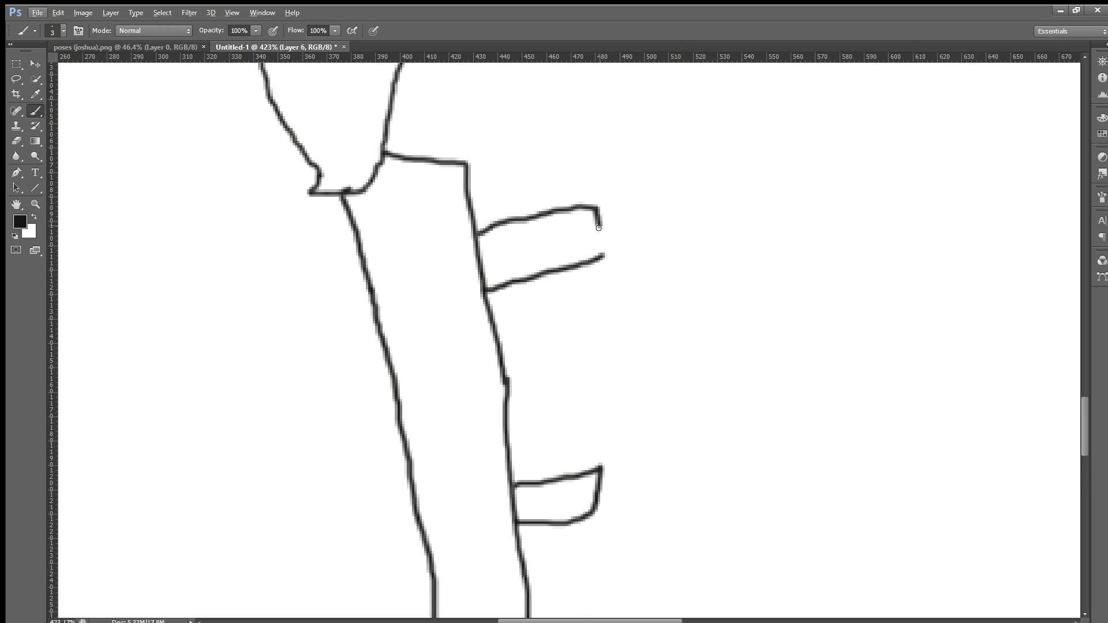
Erase the rounded lower end of the shin, leaving both side edges open at the ankle.
{"action": "scroll", "coordinate": [606, 254], "scroll_direction": "down", "scroll_amount": 3}
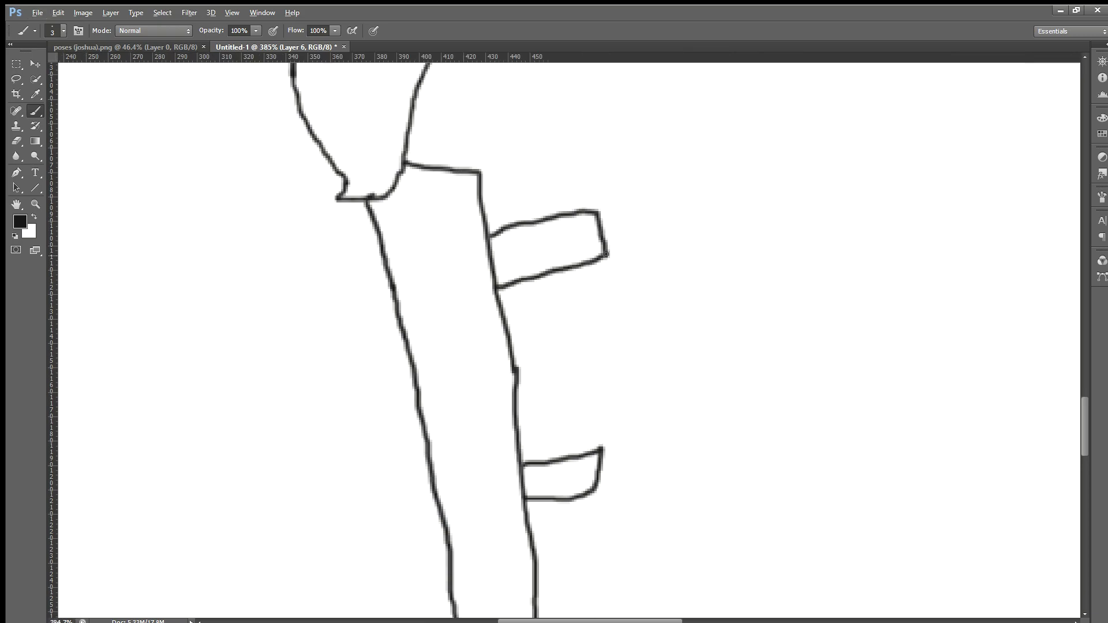
{"action": "scroll", "coordinate": [604, 257], "scroll_direction": "down", "scroll_amount": 4}
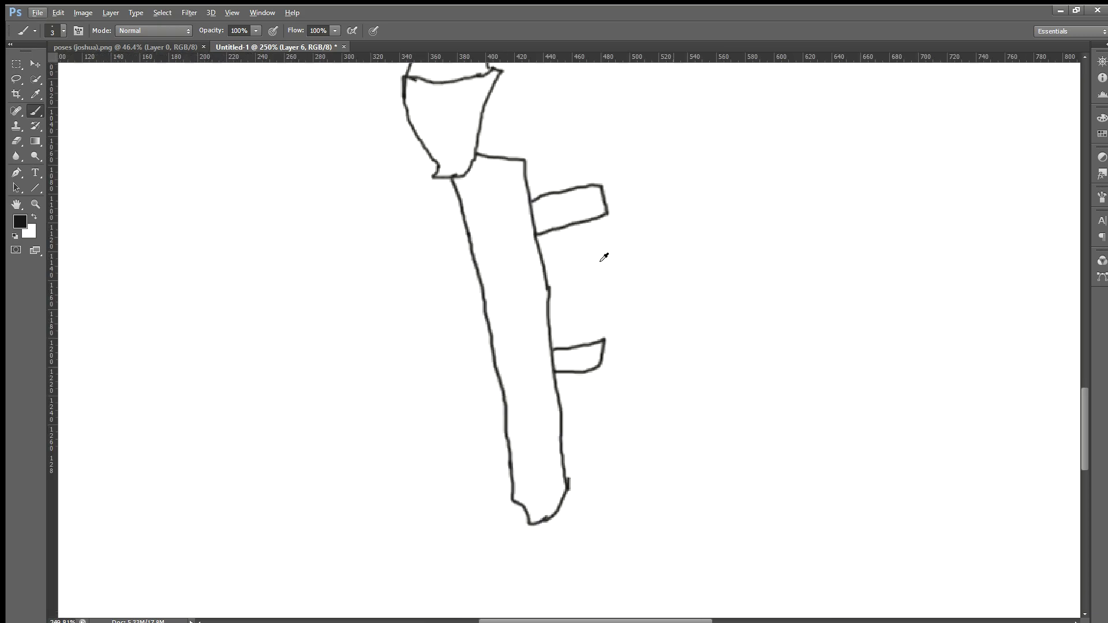
{"action": "scroll", "coordinate": [599, 263], "scroll_direction": "down", "scroll_amount": 2}
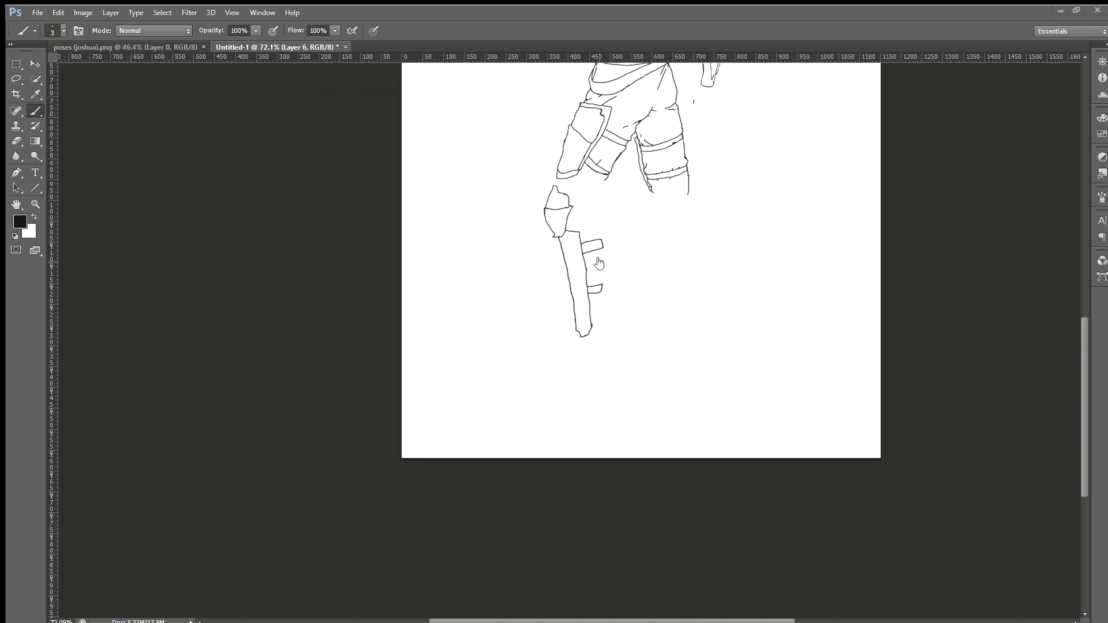
{"action": "scroll", "coordinate": [527, 370], "scroll_direction": "up", "scroll_amount": 2}
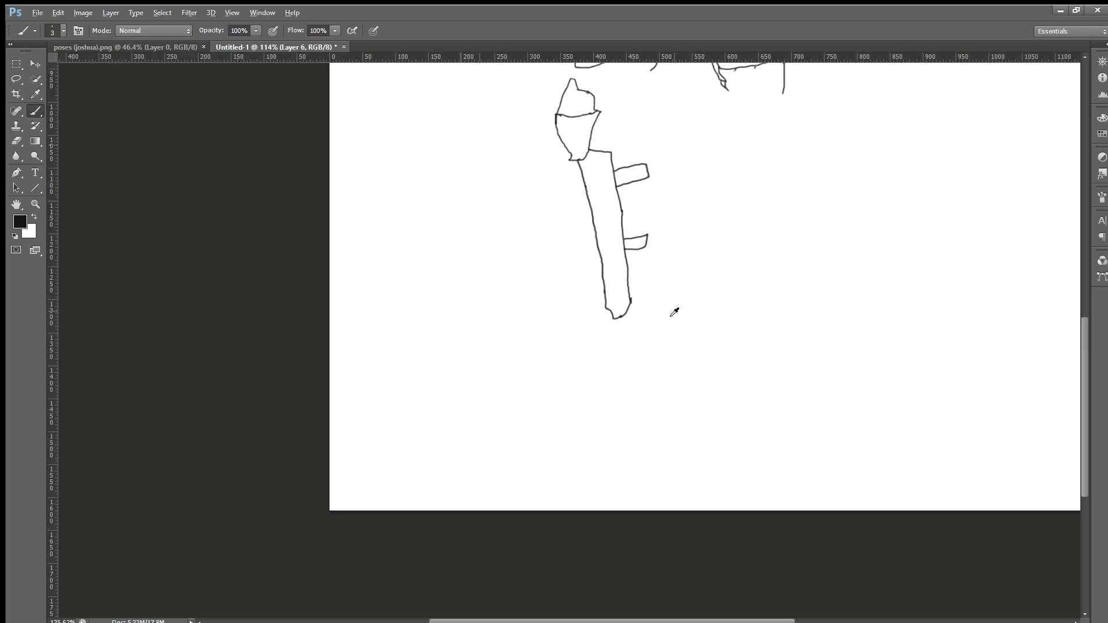
{"action": "scroll", "coordinate": [712, 260], "scroll_direction": "up", "scroll_amount": 1}
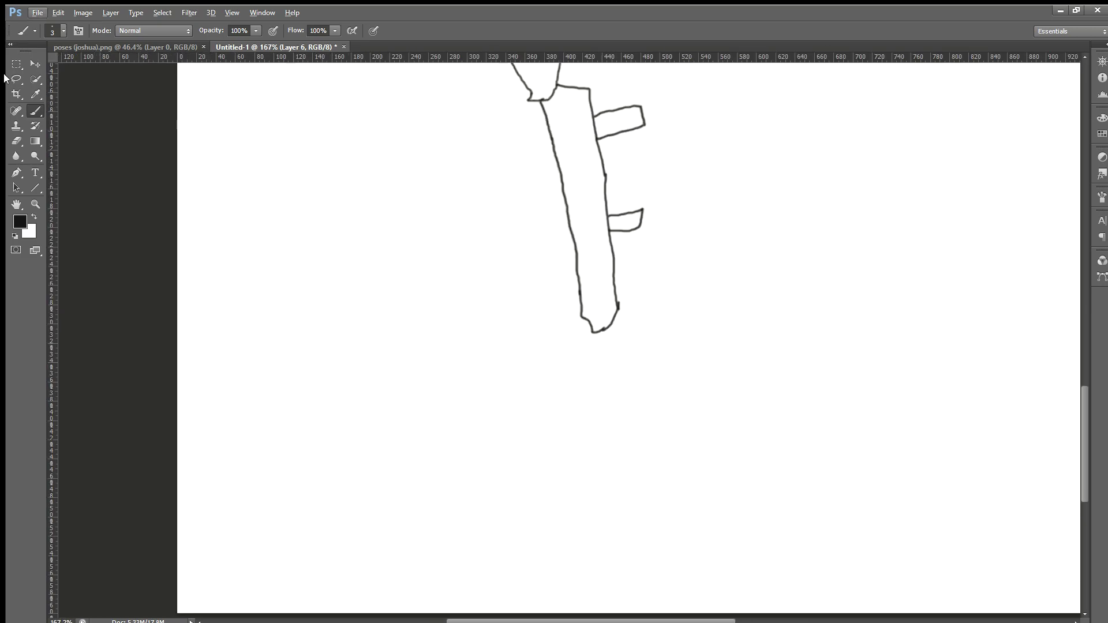
{"action": "left_click", "coordinate": [16, 140]}
{"action": "mouse_move", "coordinate": [618, 302]}
{"action": "left_mouse_down"}
{"action": "mouse_move", "coordinate": [606, 339]}
{"action": "mouse_move", "coordinate": [623, 289]}
{"action": "mouse_move", "coordinate": [593, 344]}
{"action": "mouse_move", "coordinate": [605, 319]}
{"action": "mouse_move", "coordinate": [578, 307]}
{"action": "mouse_move", "coordinate": [587, 322]}
{"action": "mouse_move", "coordinate": [577, 293]}
{"action": "left_mouse_up"}
{"action": "scroll", "coordinate": [501, 332], "scroll_direction": "up", "scroll_amount": 1}
{"action": "scroll", "coordinate": [501, 332], "scroll_direction": "up", "scroll_amount": 1}
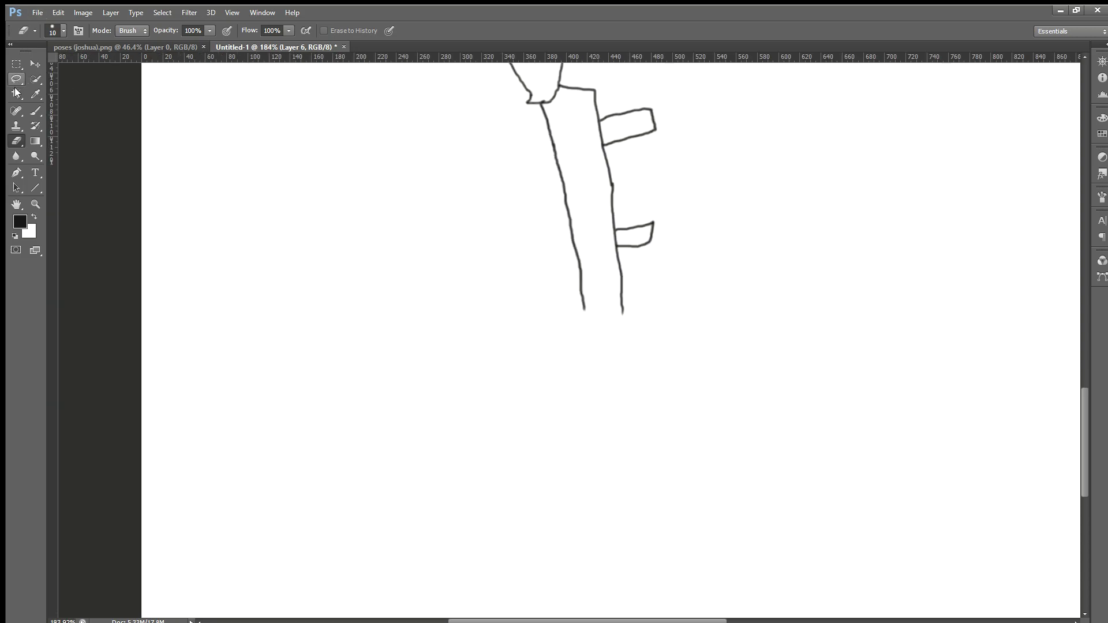
Draw the shin's left edge flaring outward below the ankle and ending in a pointed lower tip.
{"action": "left_click", "coordinate": [35, 110]}
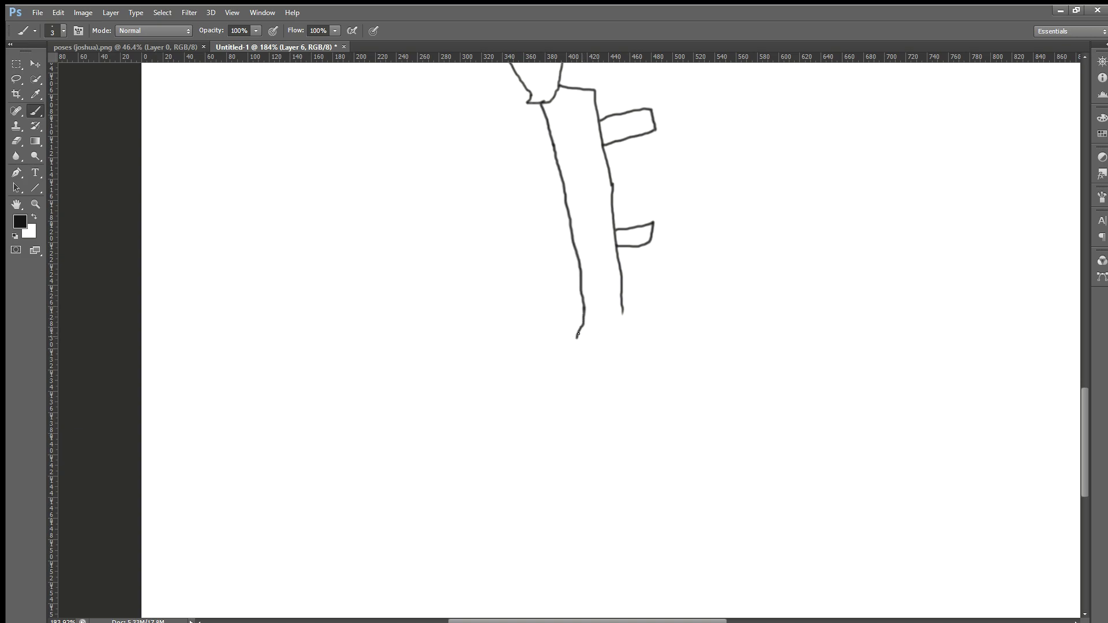
{"action": "key", "text": "ctrl+z"}
{"action": "left_click_drag", "start_coordinate": [583, 309], "coordinate": [560, 347]}
{"action": "left_click_drag", "start_coordinate": [619, 299], "coordinate": [618, 346]}
{"action": "left_click", "coordinate": [17, 141]}
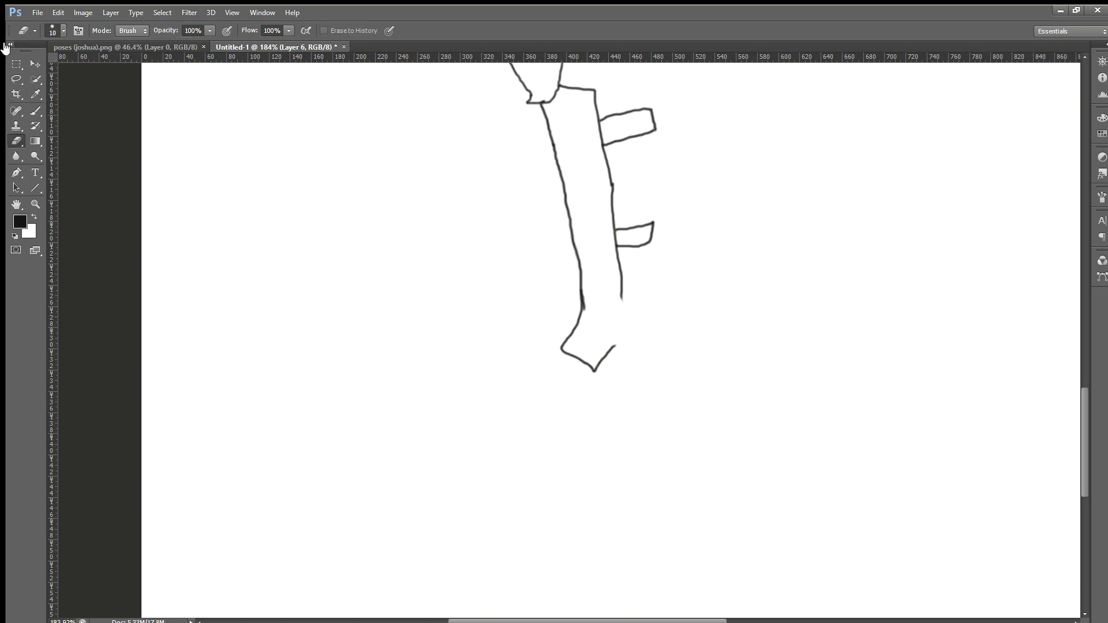
{"action": "left_click", "coordinate": [35, 112]}
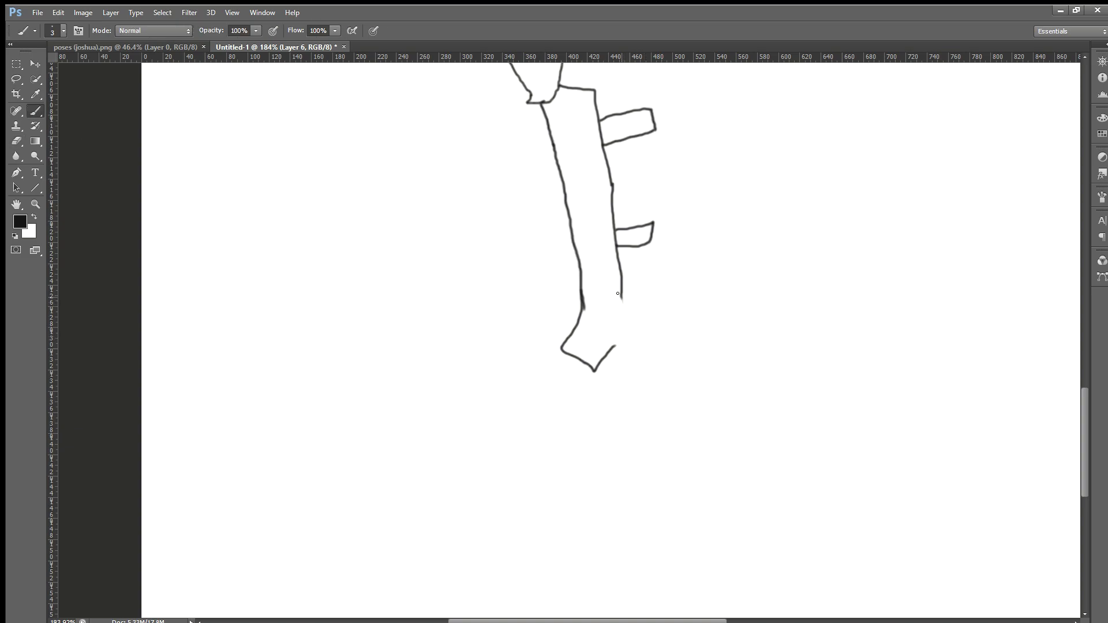
{"action": "left_click_drag", "start_coordinate": [618, 304], "coordinate": [620, 332]}
{"action": "key", "text": "ctrl+z"}
Redraw the right side of the shin's pointed tip at a shallower angle and extend the right edge down to close it.
{"action": "scroll", "coordinate": [658, 335], "scroll_direction": "up", "scroll_amount": 5}
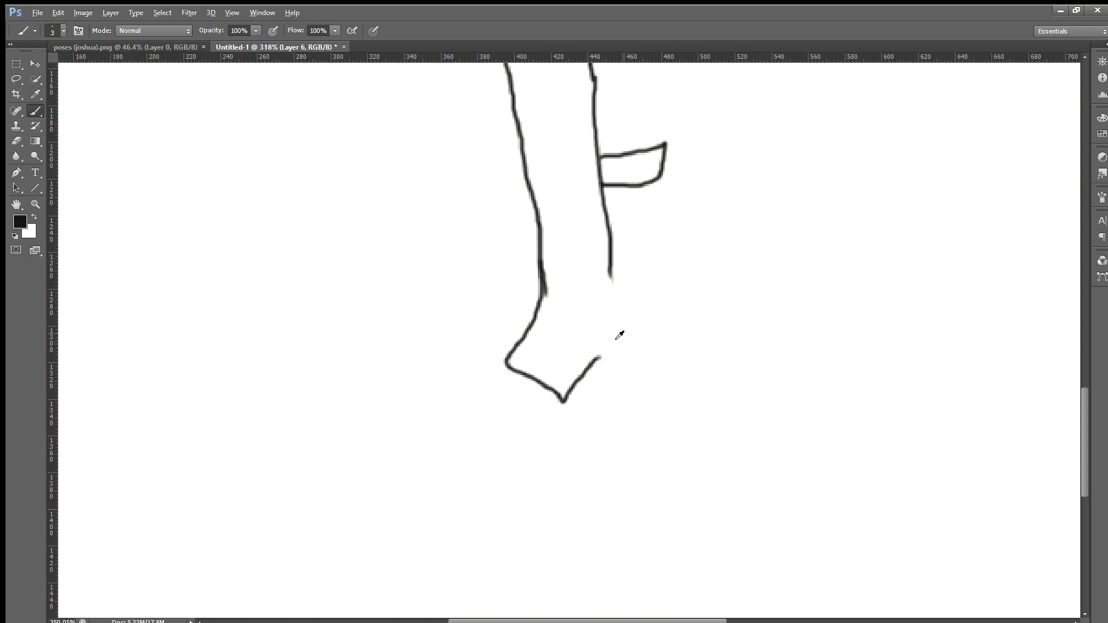
{"action": "left_click", "coordinate": [16, 140]}
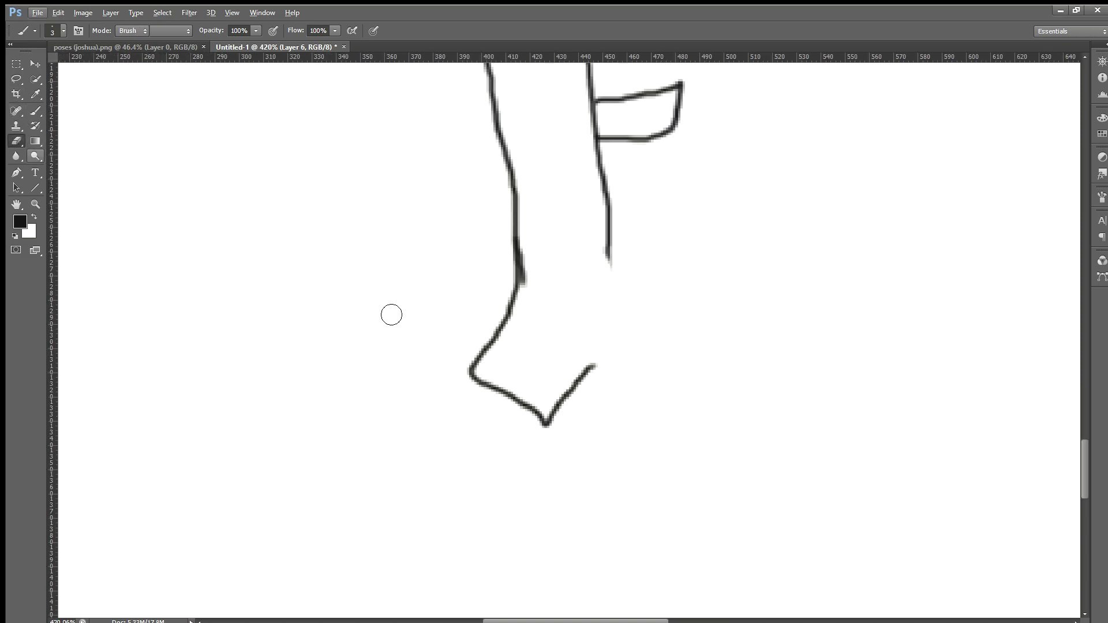
{"action": "mouse_move", "coordinate": [600, 362]}
{"action": "left_mouse_down"}
{"action": "mouse_move", "coordinate": [568, 396]}
{"action": "mouse_move", "coordinate": [591, 386]}
{"action": "mouse_move", "coordinate": [562, 423]}
{"action": "left_mouse_up"}
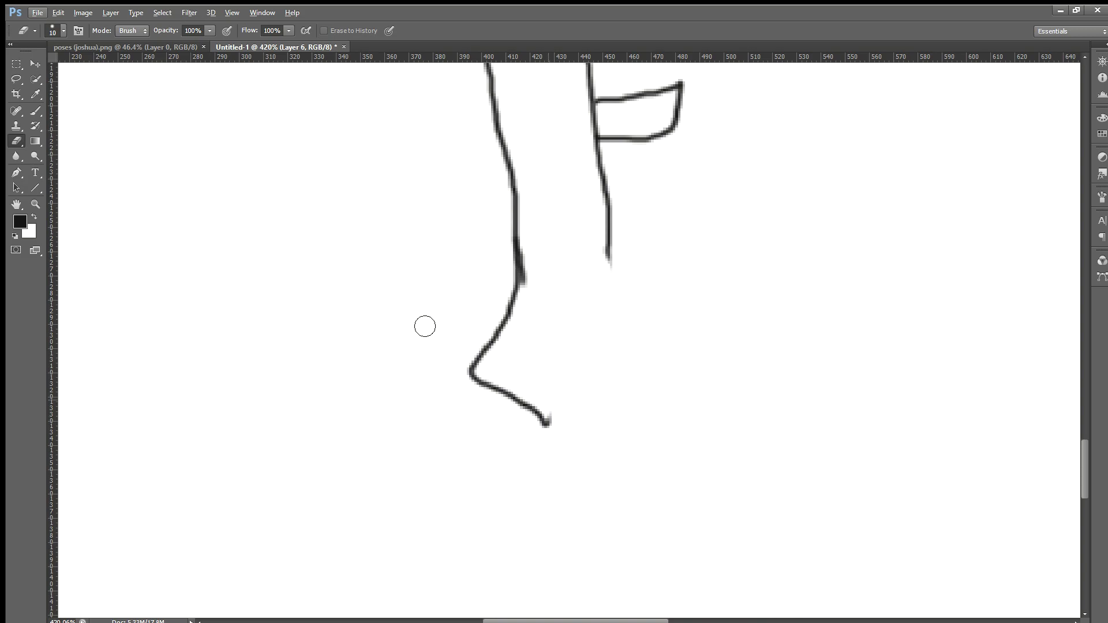
{"action": "left_click", "coordinate": [30, 111]}
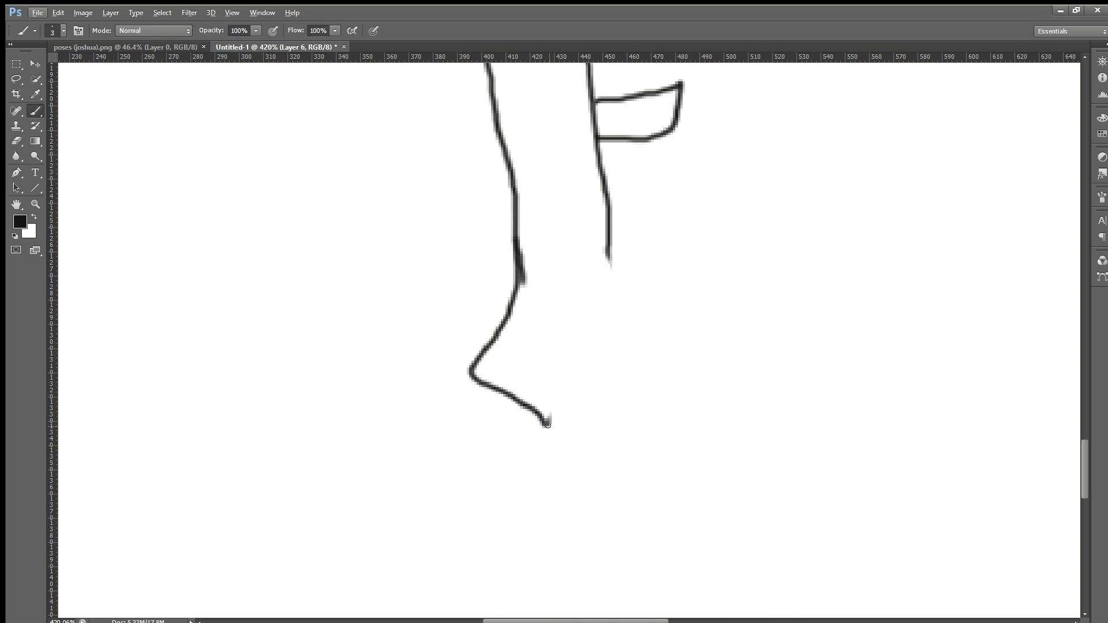
{"action": "left_click_drag", "start_coordinate": [552, 419], "coordinate": [605, 391]}
{"action": "mouse_move", "coordinate": [611, 251]}
{"action": "left_mouse_down"}
{"action": "mouse_move", "coordinate": [619, 405]}
{"action": "mouse_move", "coordinate": [631, 377]}
{"action": "mouse_move", "coordinate": [616, 343]}
{"action": "mouse_move", "coordinate": [623, 380]}
{"action": "left_mouse_up"}
{"action": "left_click", "coordinate": [16, 140]}
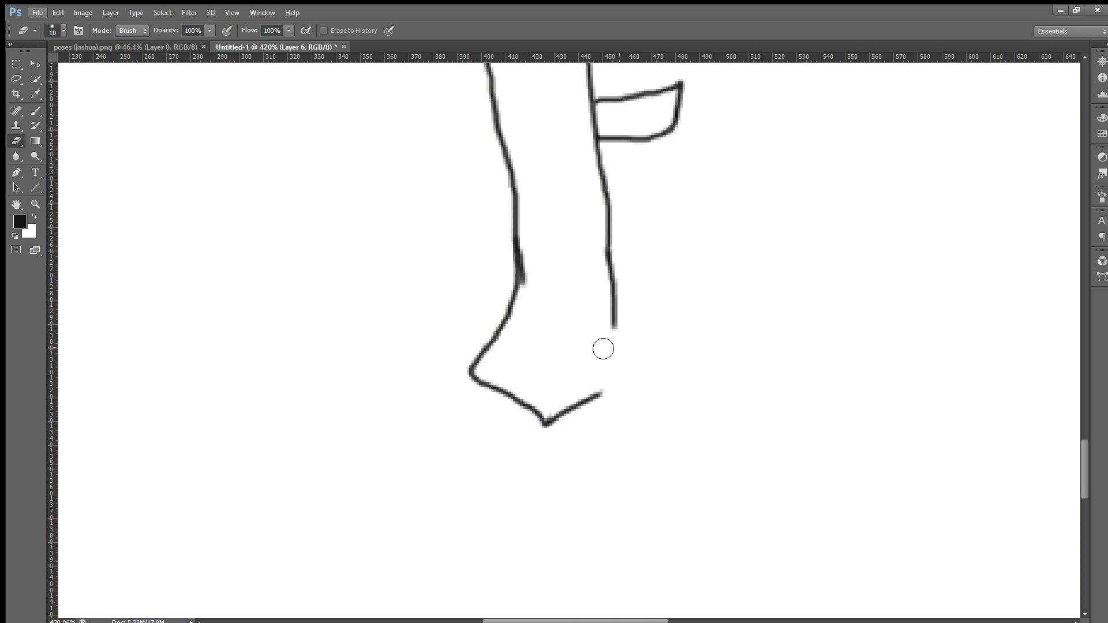
{"action": "left_click", "coordinate": [36, 111]}
{"action": "mouse_move", "coordinate": [613, 318]}
{"action": "left_mouse_down"}
{"action": "mouse_move", "coordinate": [622, 385]}
{"action": "mouse_move", "coordinate": [599, 395]}
{"action": "left_mouse_up"}
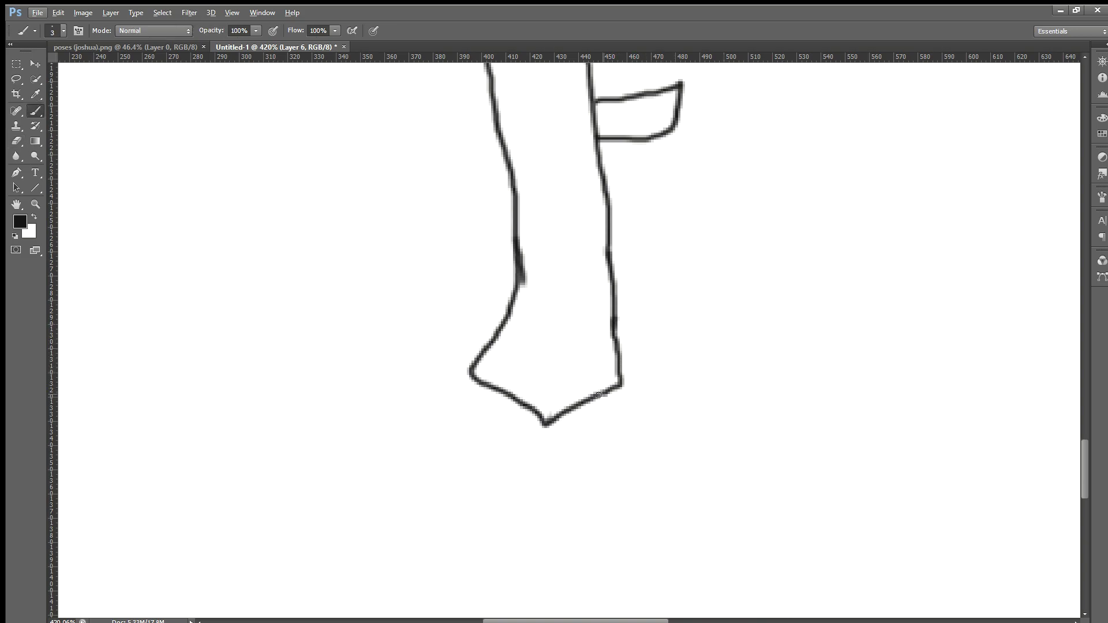
Examine the closed shin outline against the knee pad, the straps and the whole figure.
{"action": "scroll", "coordinate": [605, 383], "scroll_direction": "down", "scroll_amount": 5}
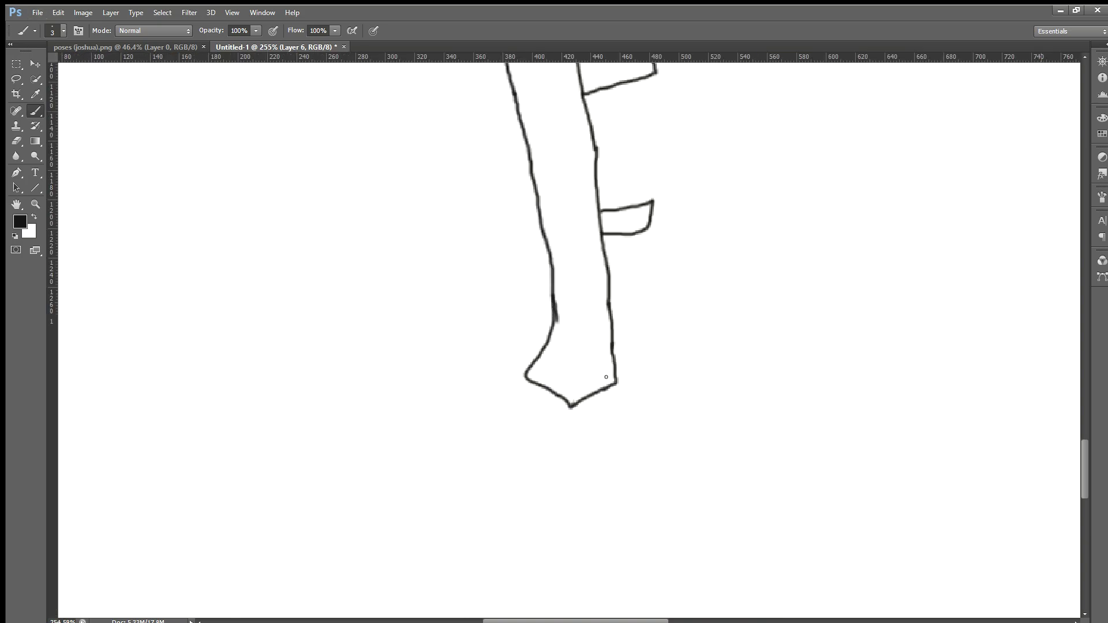
{"action": "scroll", "coordinate": [670, 324], "scroll_direction": "up", "scroll_amount": 3}
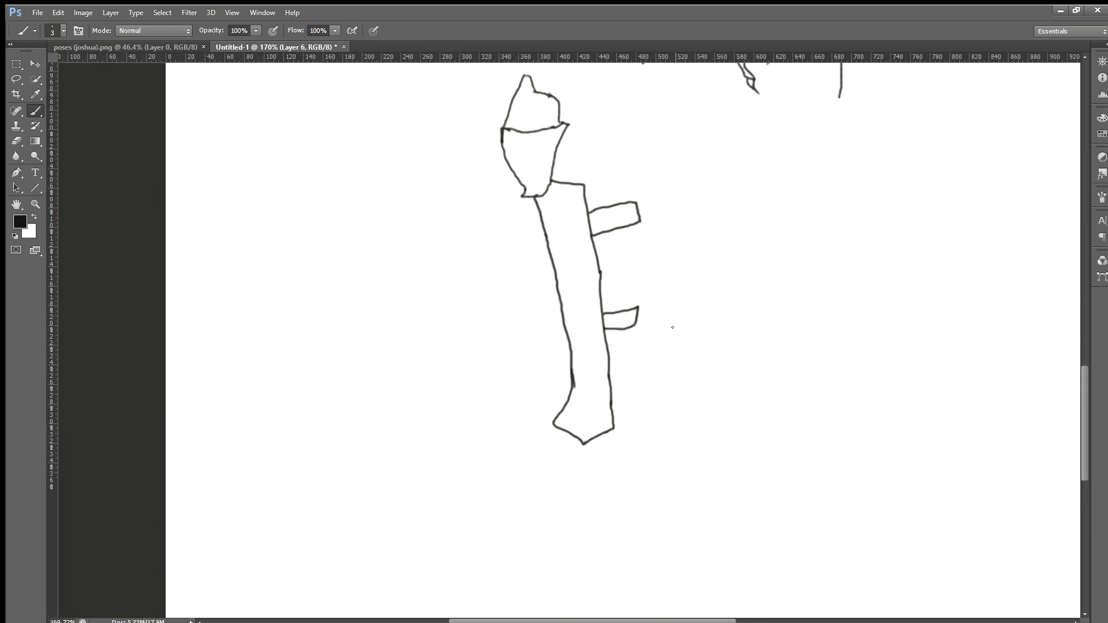
{"action": "scroll", "coordinate": [582, 342], "scroll_direction": "up", "scroll_amount": 1}
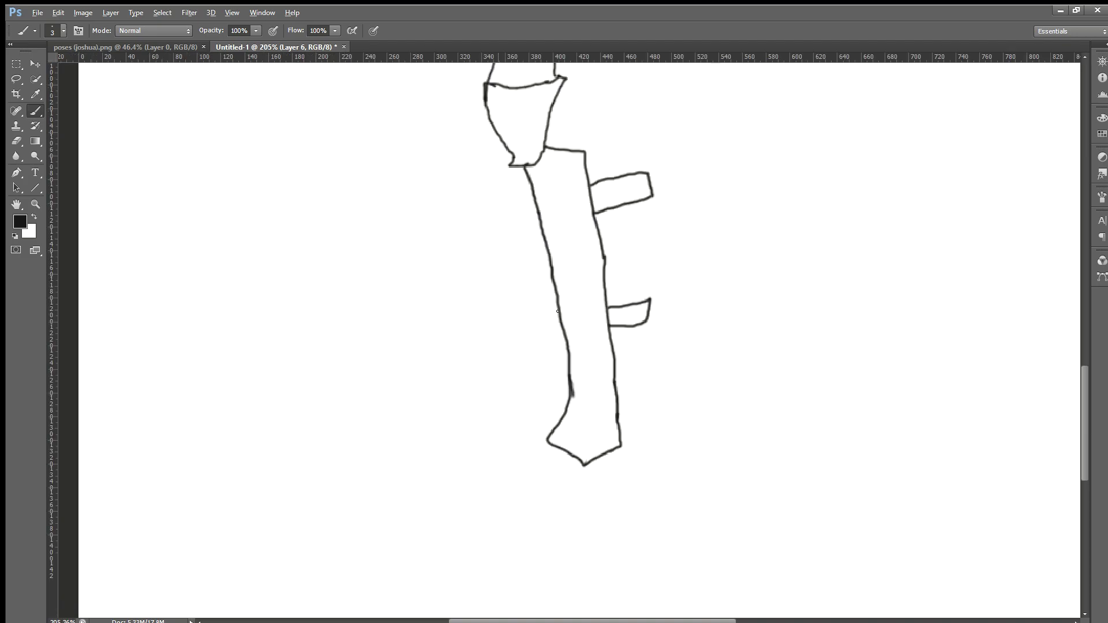
{"action": "scroll", "coordinate": [566, 388], "scroll_direction": "up", "scroll_amount": 1}
{"action": "scroll", "coordinate": [572, 419], "scroll_direction": "up", "scroll_amount": 2}
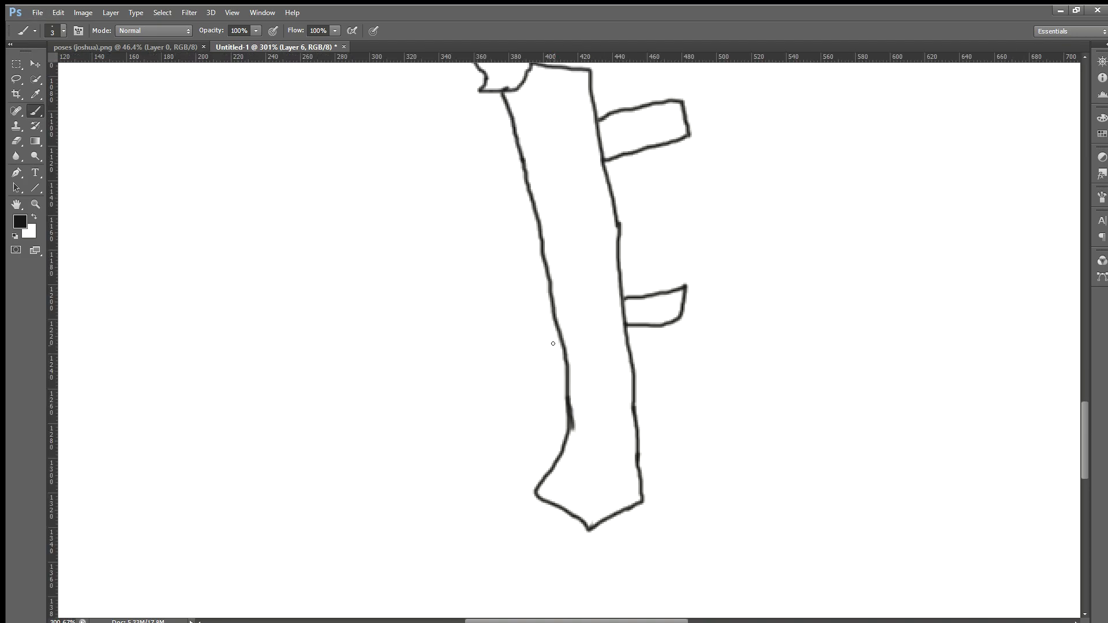
{"action": "scroll", "coordinate": [523, 281], "scroll_direction": "up", "scroll_amount": 3}
{"action": "scroll", "coordinate": [523, 281], "scroll_direction": "up", "scroll_amount": 3}
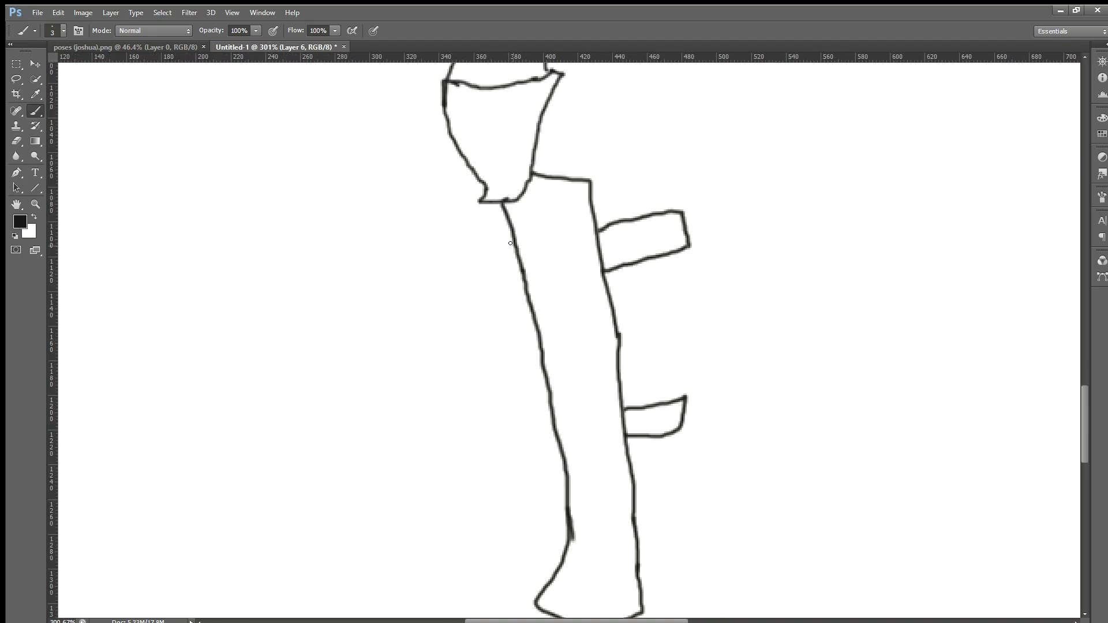
{"action": "scroll", "coordinate": [583, 285], "scroll_direction": "down", "scroll_amount": 1}
{"action": "scroll", "coordinate": [585, 284], "scroll_direction": "down", "scroll_amount": 5}
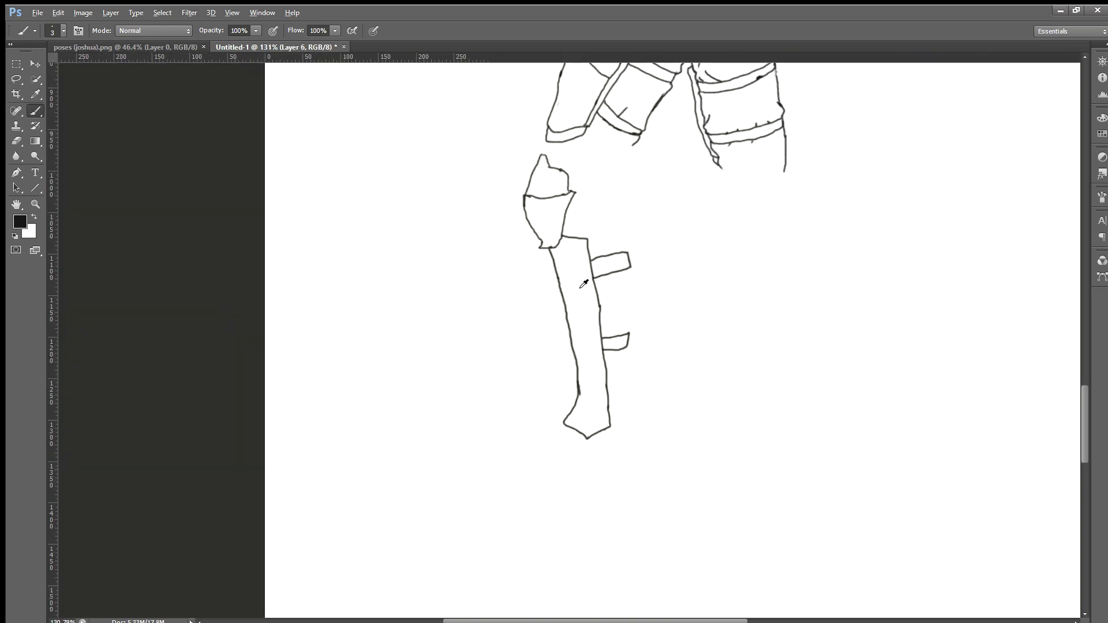
{"action": "key", "text": "alt"}
{"action": "scroll", "coordinate": [547, 466], "scroll_direction": "up", "scroll_amount": 4}
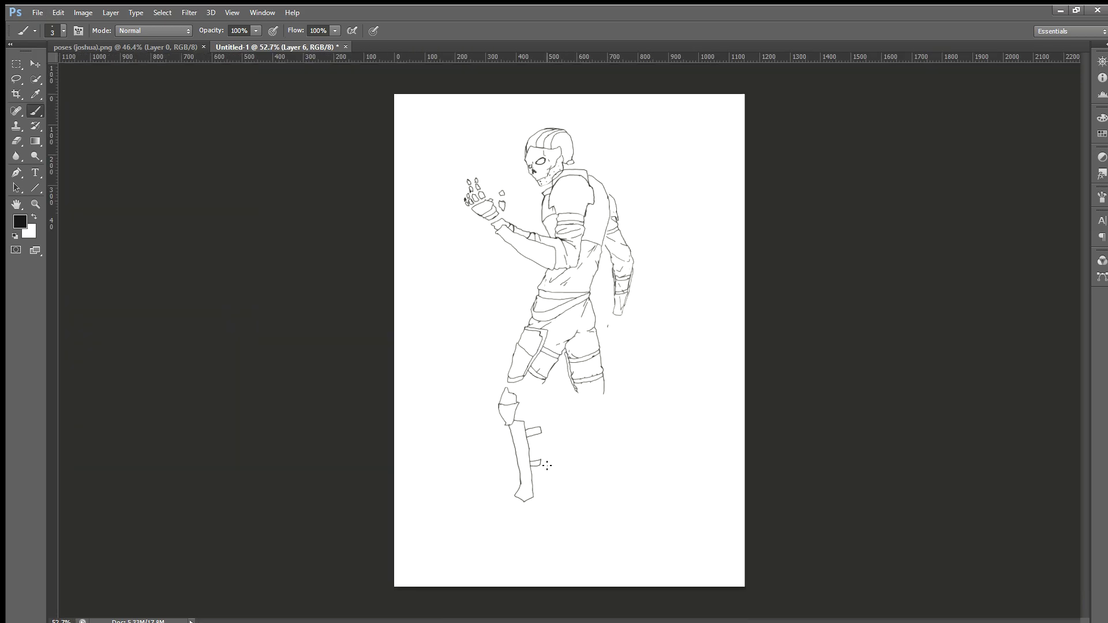
Draw the calf's back edge above and between the two shin straps, with diagonal cloth folds running into it.
{"action": "scroll", "coordinate": [546, 470], "scroll_direction": "up", "scroll_amount": 4}
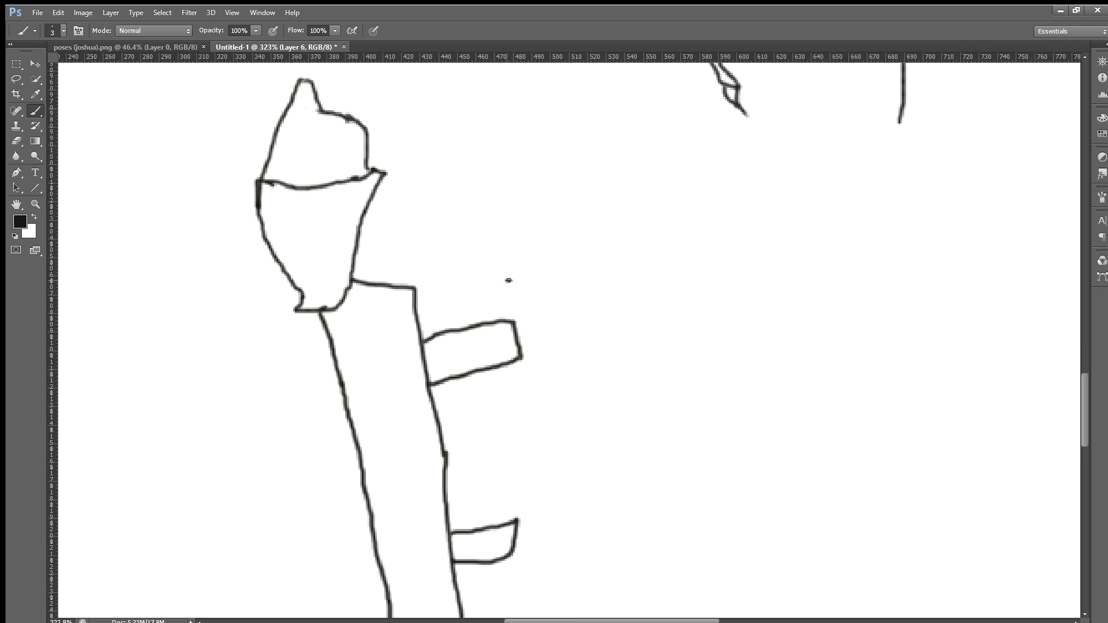
{"action": "left_click_drag", "start_coordinate": [487, 262], "coordinate": [506, 318]}
{"action": "left_click_drag", "start_coordinate": [511, 298], "coordinate": [512, 320]}
{"action": "scroll", "coordinate": [543, 381], "scroll_direction": "down", "scroll_amount": 2}
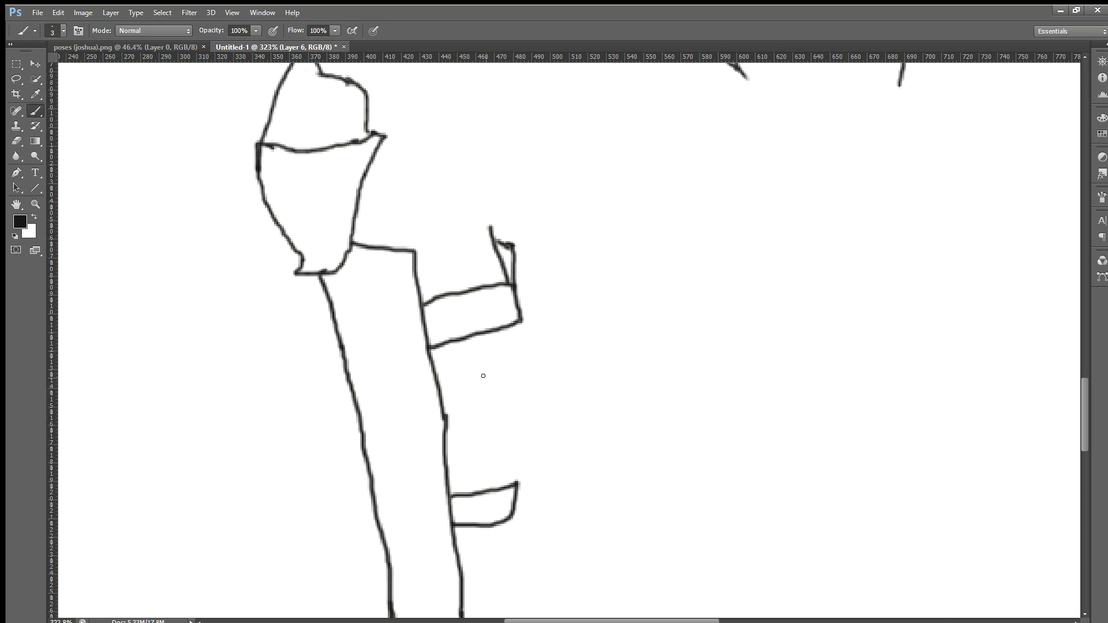
{"action": "left_click_drag", "start_coordinate": [480, 355], "coordinate": [507, 408]}
{"action": "mouse_move", "coordinate": [518, 320]}
{"action": "left_mouse_down"}
{"action": "mouse_move", "coordinate": [526, 425]}
{"action": "mouse_move", "coordinate": [501, 439]}
{"action": "mouse_move", "coordinate": [519, 461]}
{"action": "left_mouse_up"}
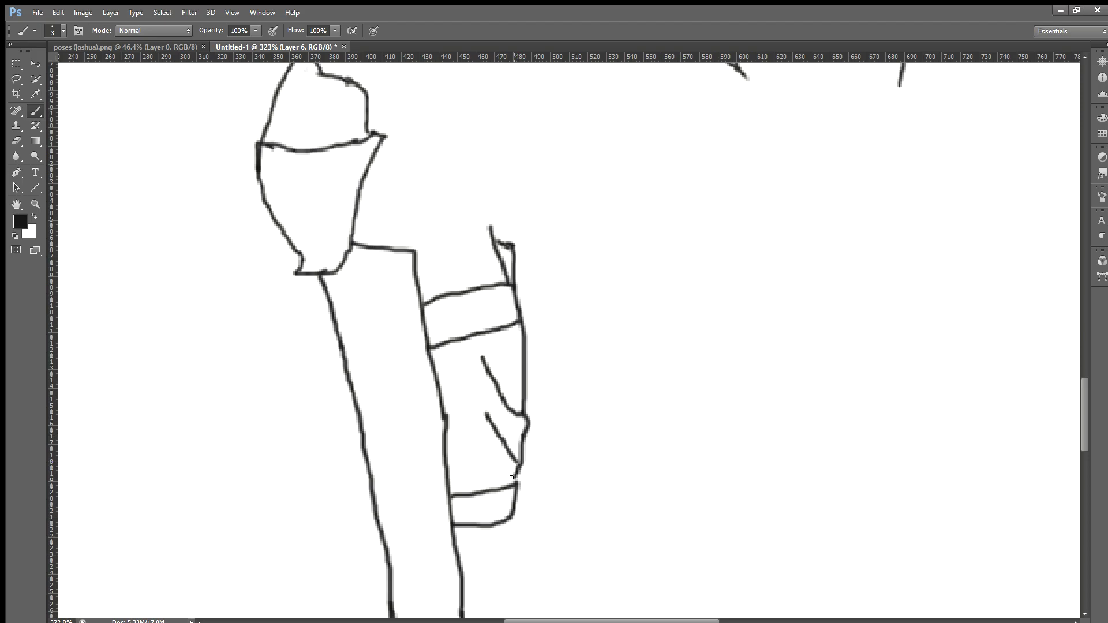
Erase most of the two diagonal fold lines between the straps, leaving only short stubs near the calf's back edge.
{"action": "scroll", "coordinate": [504, 350], "scroll_direction": "down", "scroll_amount": 10}
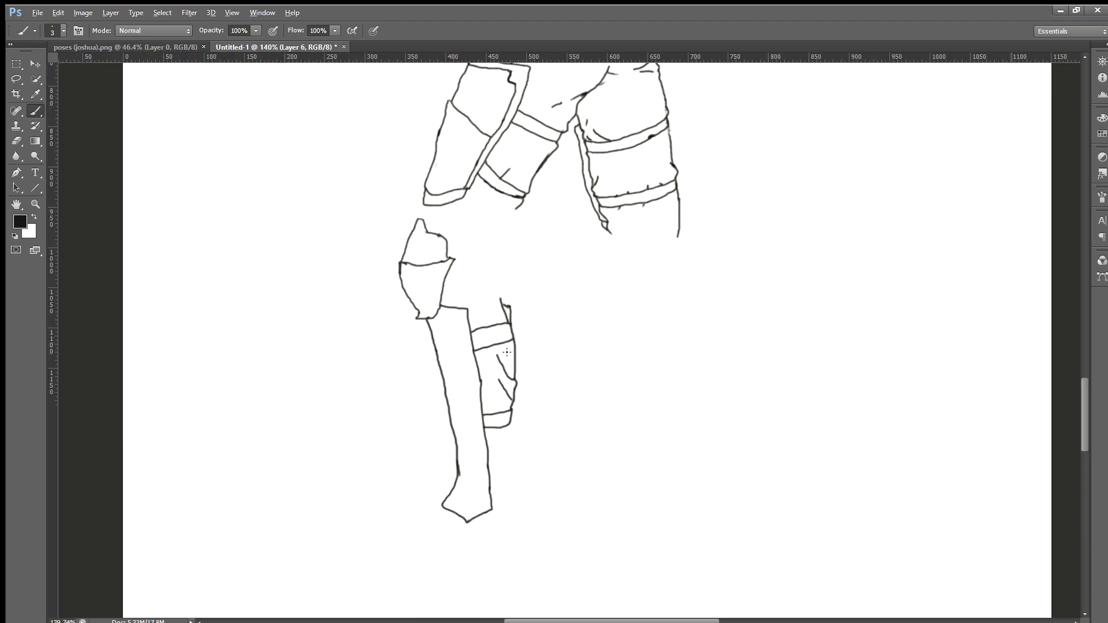
{"action": "scroll", "coordinate": [542, 468], "scroll_direction": "up", "scroll_amount": 6}
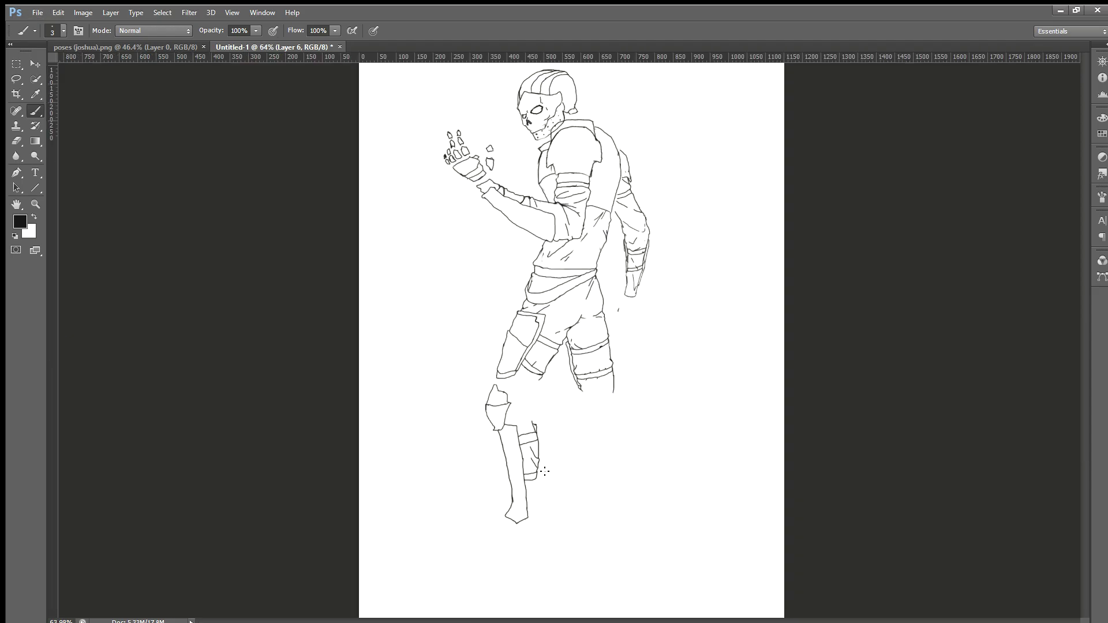
{"action": "scroll", "coordinate": [541, 468], "scroll_direction": "up", "scroll_amount": 1}
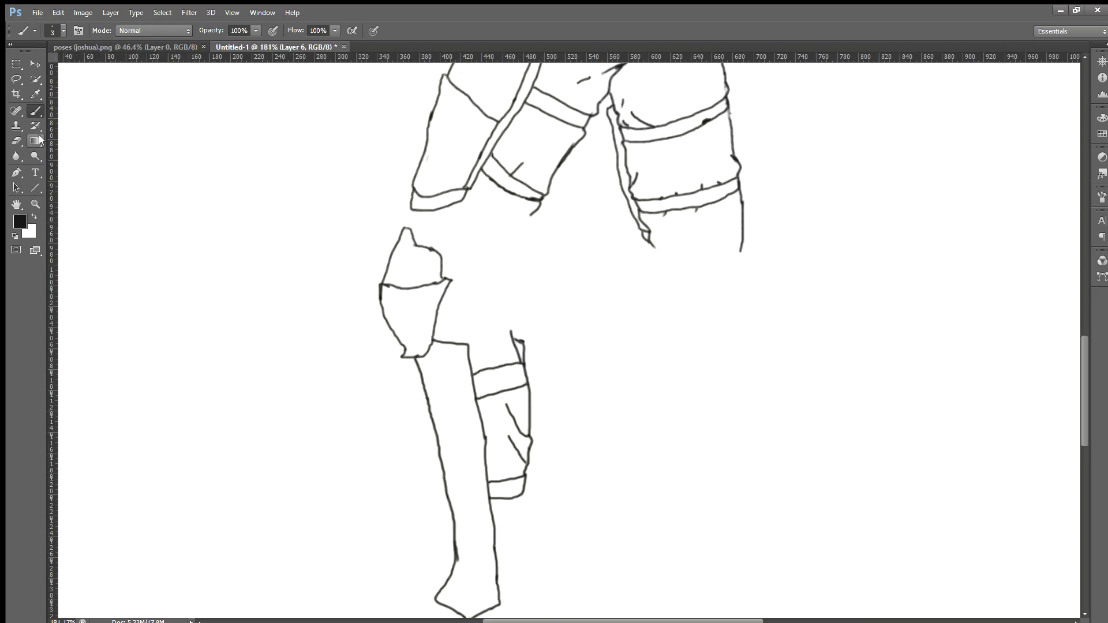
{"action": "left_click", "coordinate": [16, 141]}
{"action": "left_click_drag", "start_coordinate": [508, 410], "coordinate": [516, 457]}
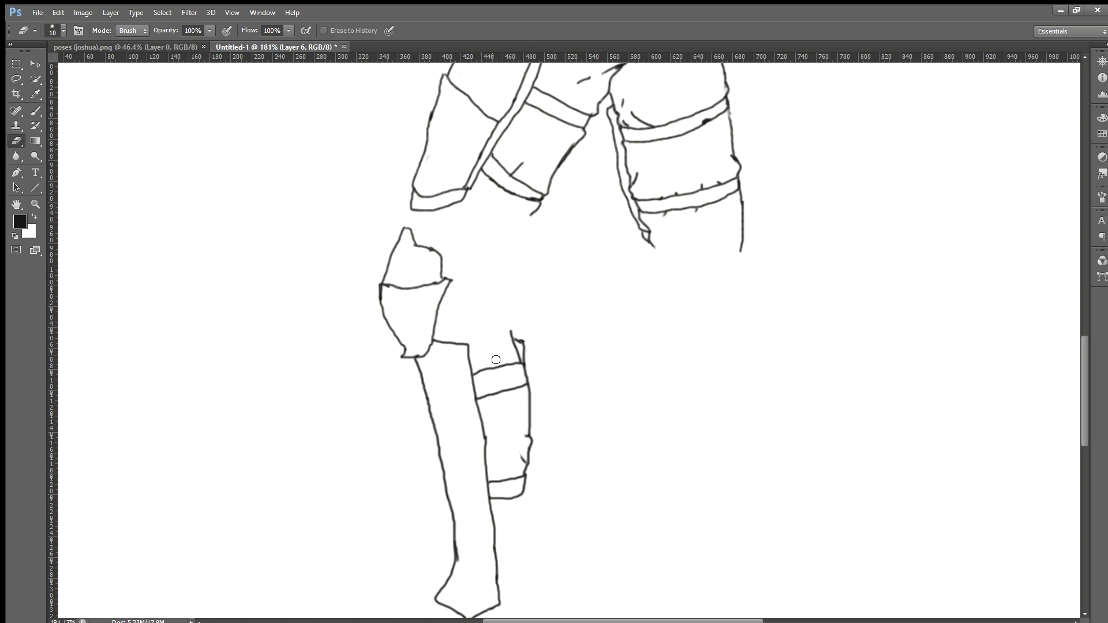
Reduce the eraser size to 3.
{"action": "scroll", "coordinate": [496, 359], "scroll_direction": "down", "scroll_amount": 1}
{"action": "scroll", "coordinate": [141, 74], "scroll_direction": "down", "scroll_amount": 1}
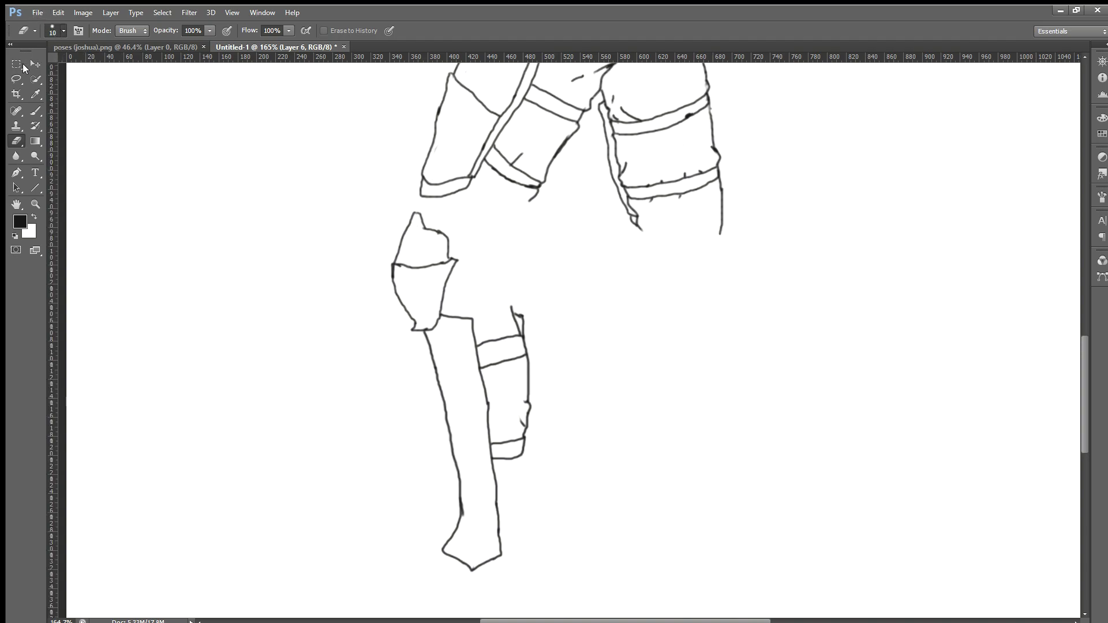
{"action": "key", "text": "bracketleft"}
{"action": "key", "text": "bracketleft"}
{"action": "key", "text": "bracketleft"}
Draw a short line with the Brush from below the thigh plate's lower left corner to the tip of the knee pad.
{"action": "scroll", "coordinate": [553, 245], "scroll_direction": "down", "scroll_amount": 5}
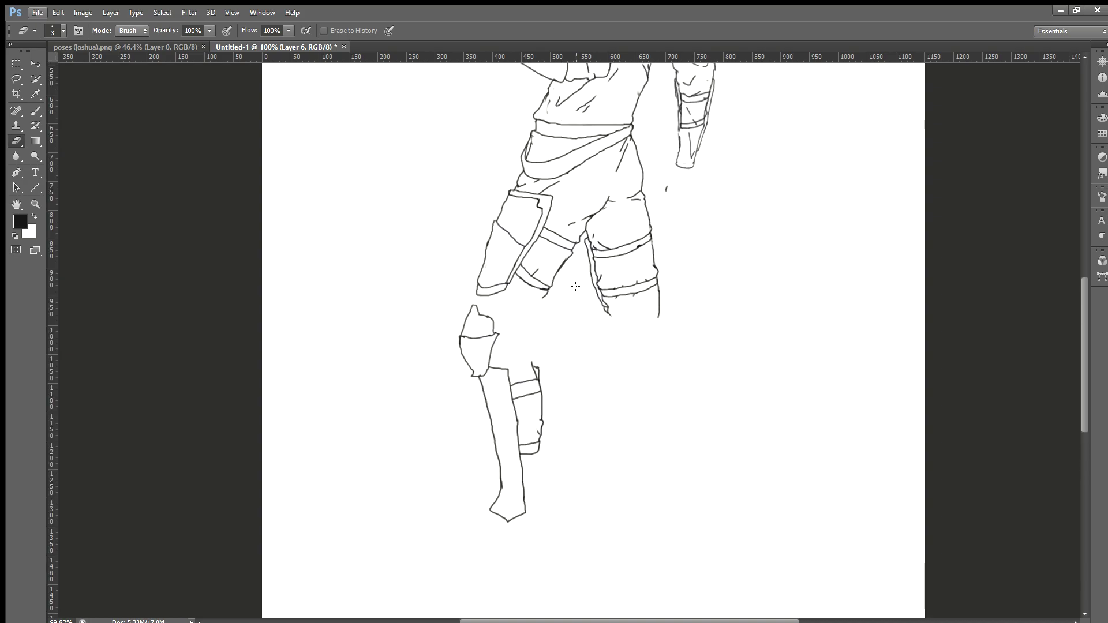
{"action": "scroll", "coordinate": [576, 286], "scroll_direction": "up", "scroll_amount": 10}
{"action": "scroll", "coordinate": [576, 286], "scroll_direction": "down", "scroll_amount": 3}
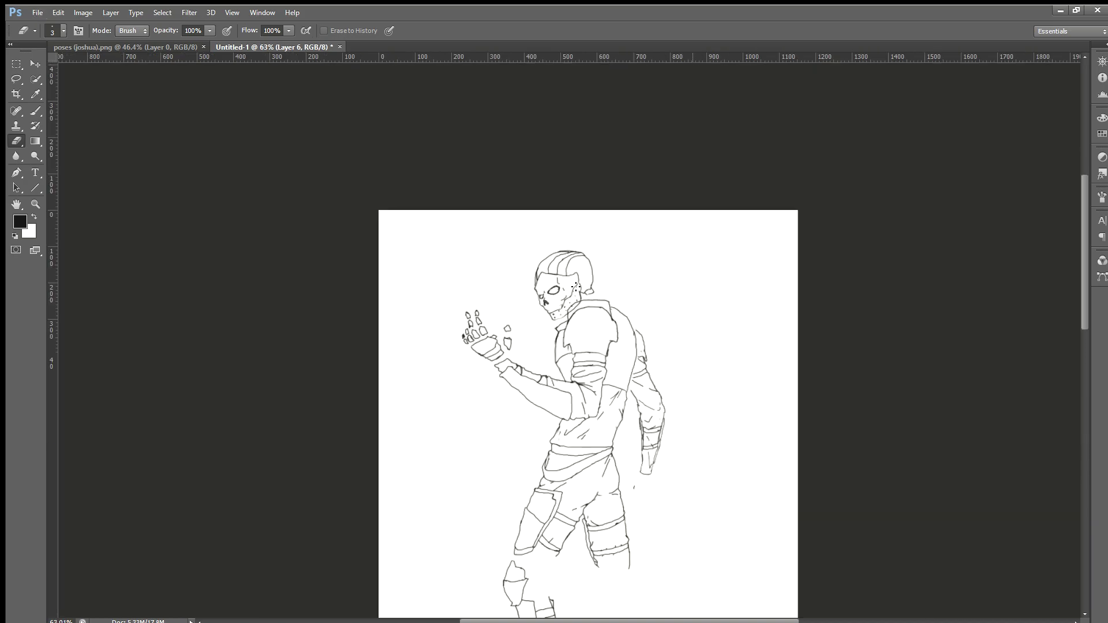
{"action": "scroll", "coordinate": [547, 379], "scroll_direction": "up", "scroll_amount": 6}
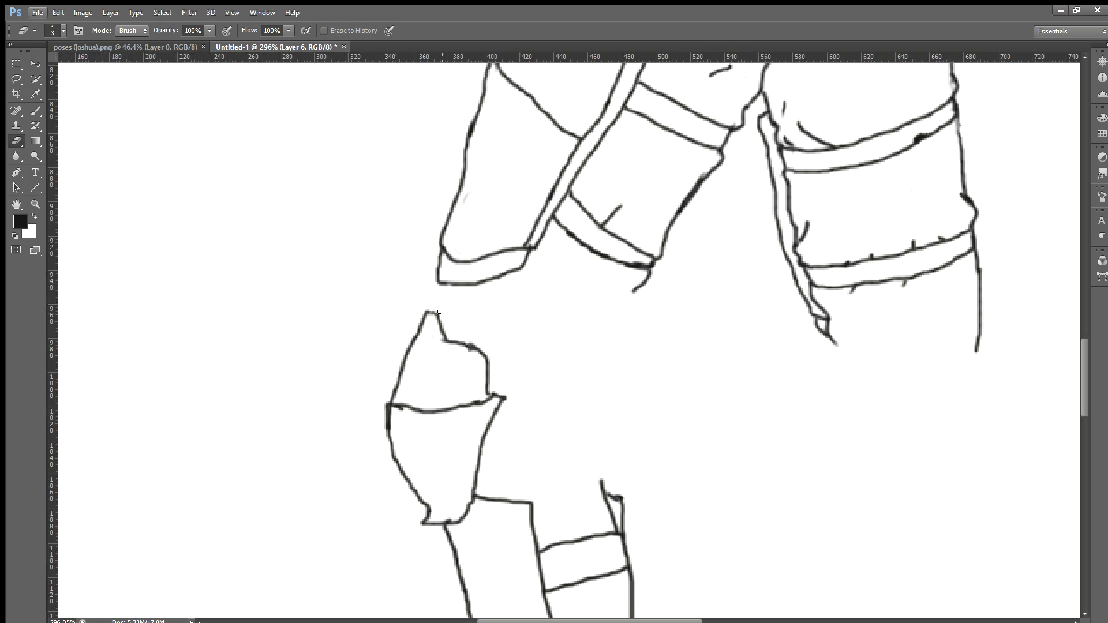
{"action": "left_click", "coordinate": [33, 106]}
{"action": "left_click_drag", "start_coordinate": [442, 286], "coordinate": [437, 313]}
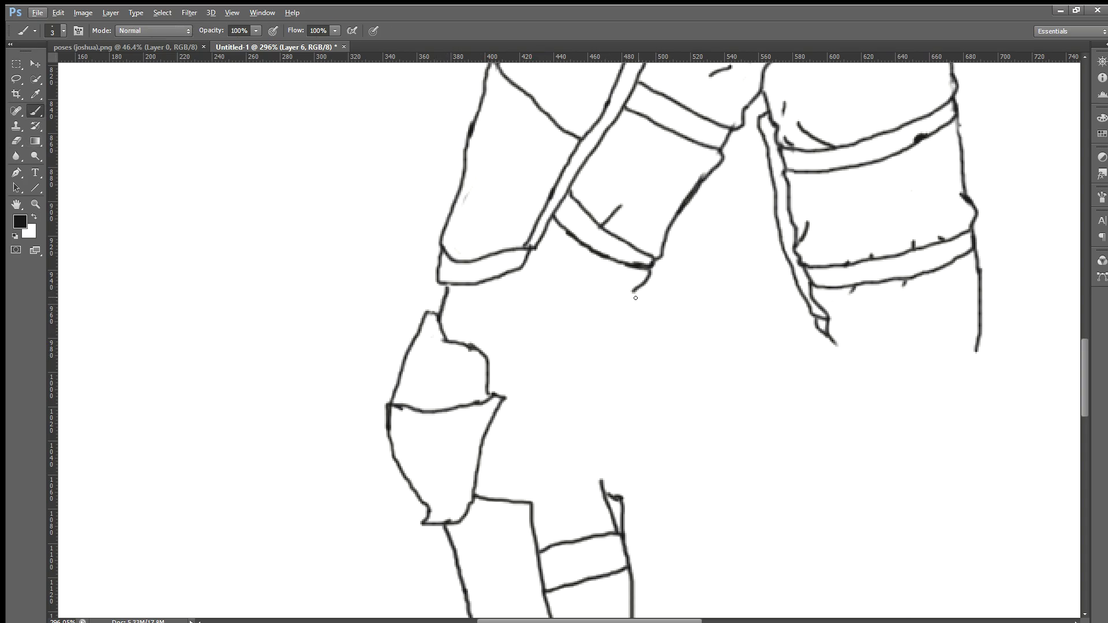
Draw a closed horizontal strap extending from the right side of the knee pad toward the back of the knee.
{"action": "scroll", "coordinate": [615, 394], "scroll_direction": "down", "scroll_amount": 2}
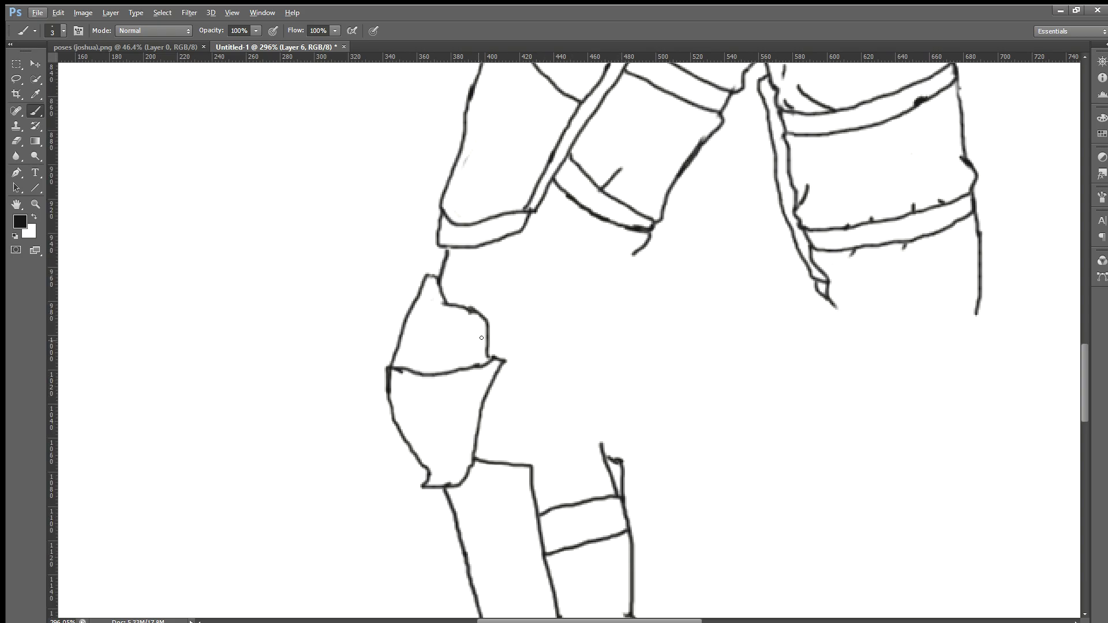
{"action": "scroll", "coordinate": [555, 439], "scroll_direction": "down", "scroll_amount": 2}
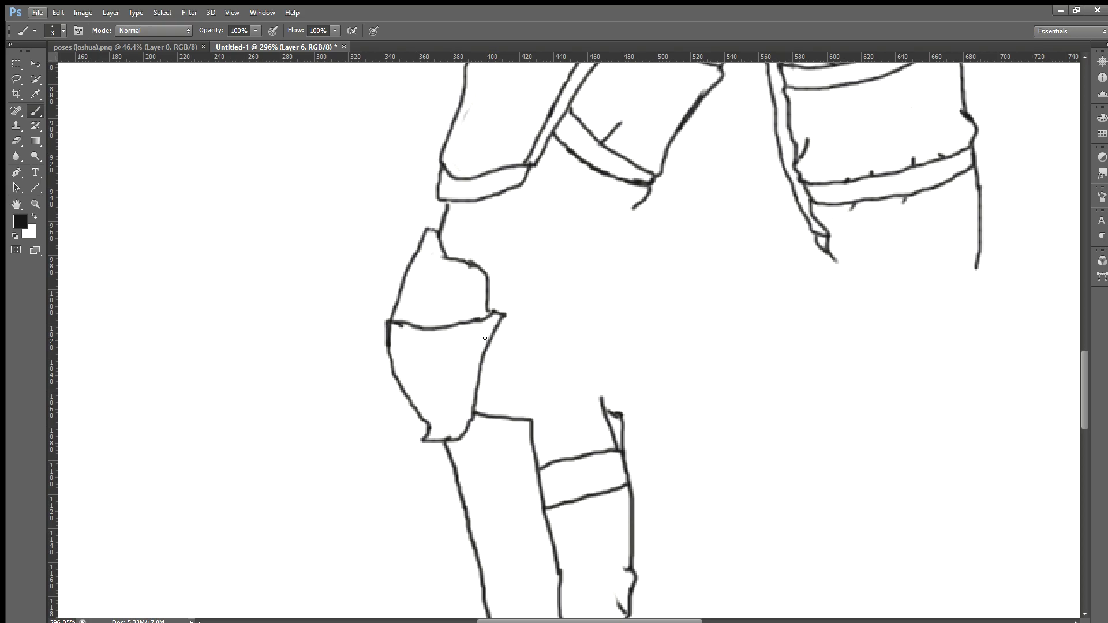
{"action": "left_click_drag", "start_coordinate": [488, 339], "coordinate": [579, 328]}
{"action": "left_click_drag", "start_coordinate": [506, 297], "coordinate": [557, 302]}
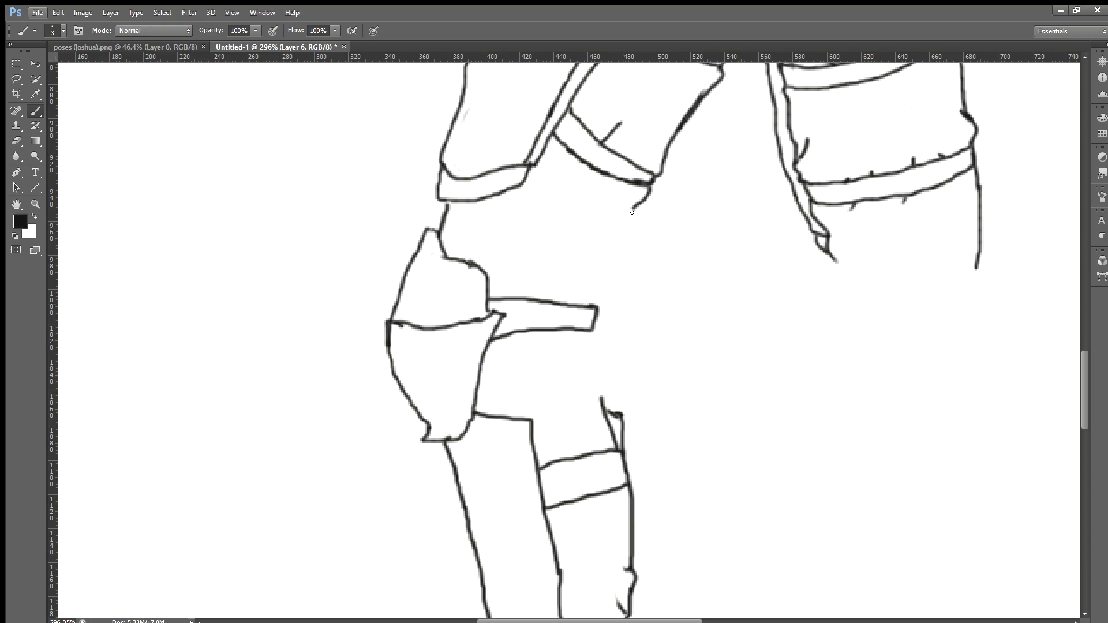
Join the thigh's back edge to the knee strap and on down to the calf, adding two fold lines below the strap.
{"action": "mouse_move", "coordinate": [595, 304]}
{"action": "left_mouse_down"}
{"action": "mouse_move", "coordinate": [604, 259]}
{"action": "mouse_move", "coordinate": [634, 204]}
{"action": "left_mouse_up"}
{"action": "left_click_drag", "start_coordinate": [520, 353], "coordinate": [586, 336]}
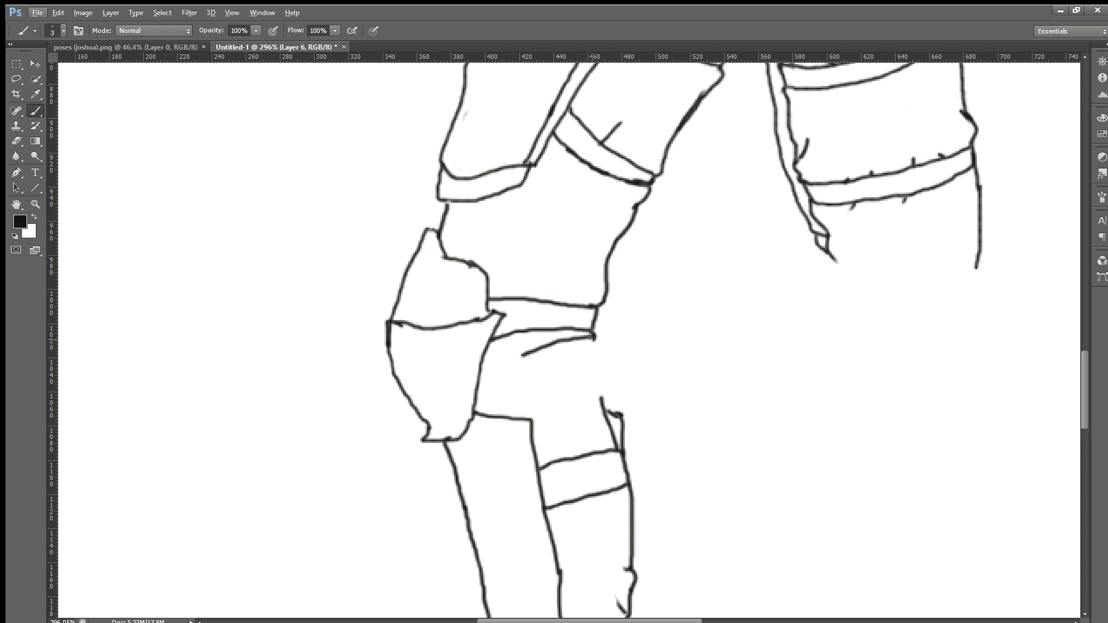
{"action": "left_click_drag", "start_coordinate": [590, 344], "coordinate": [534, 366]}
{"action": "left_click_drag", "start_coordinate": [591, 379], "coordinate": [601, 400]}
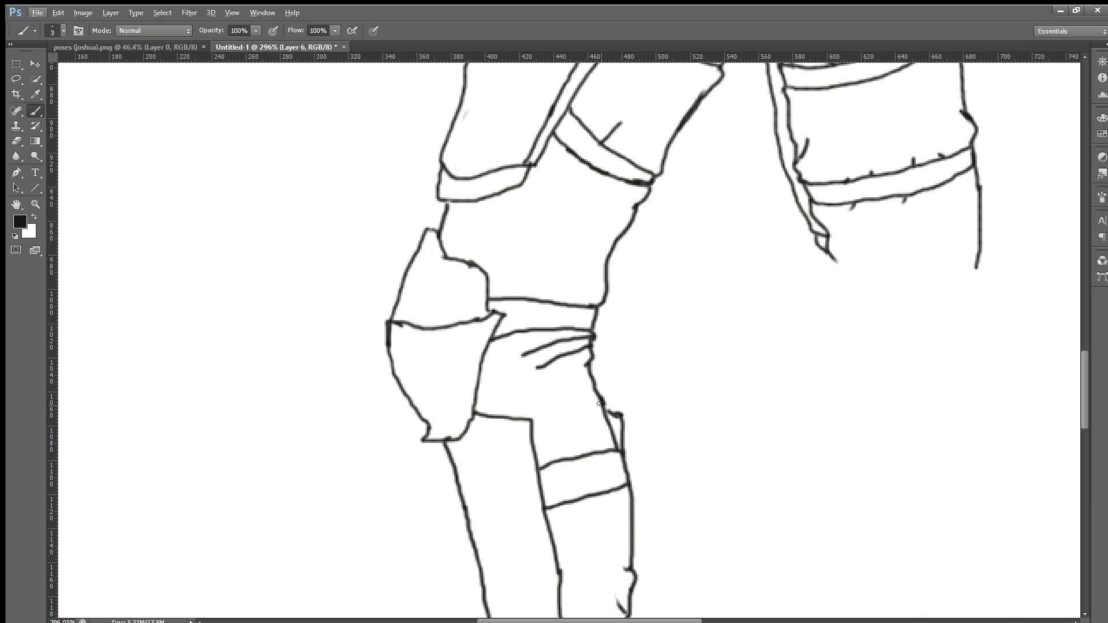
{"action": "scroll", "coordinate": [599, 404], "scroll_direction": "down", "scroll_amount": 3}
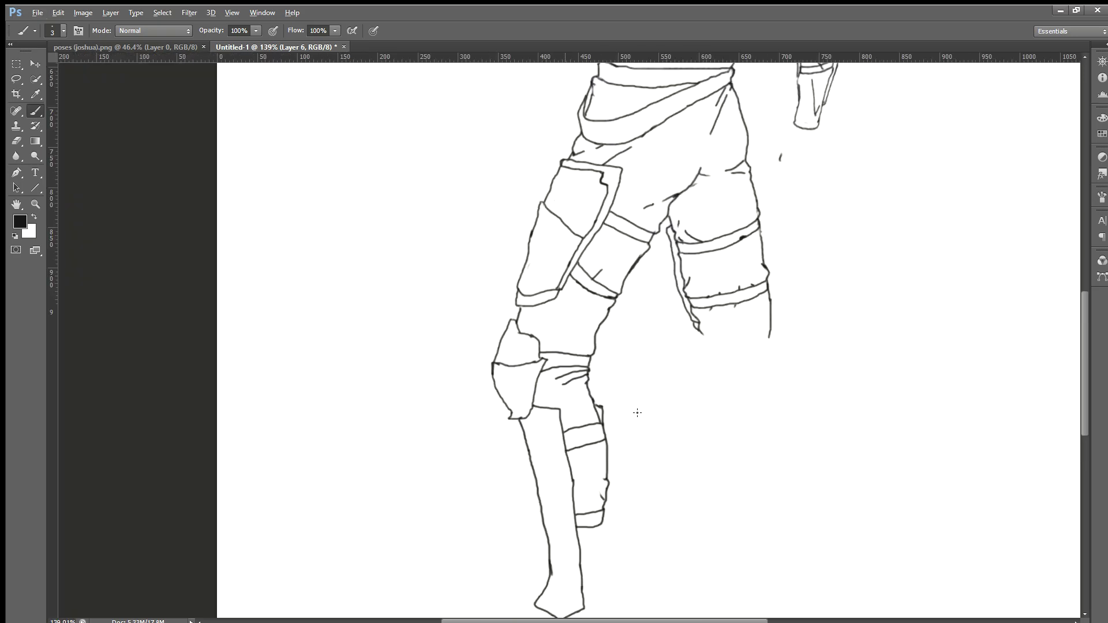
{"action": "scroll", "coordinate": [638, 413], "scroll_direction": "up", "scroll_amount": 5}
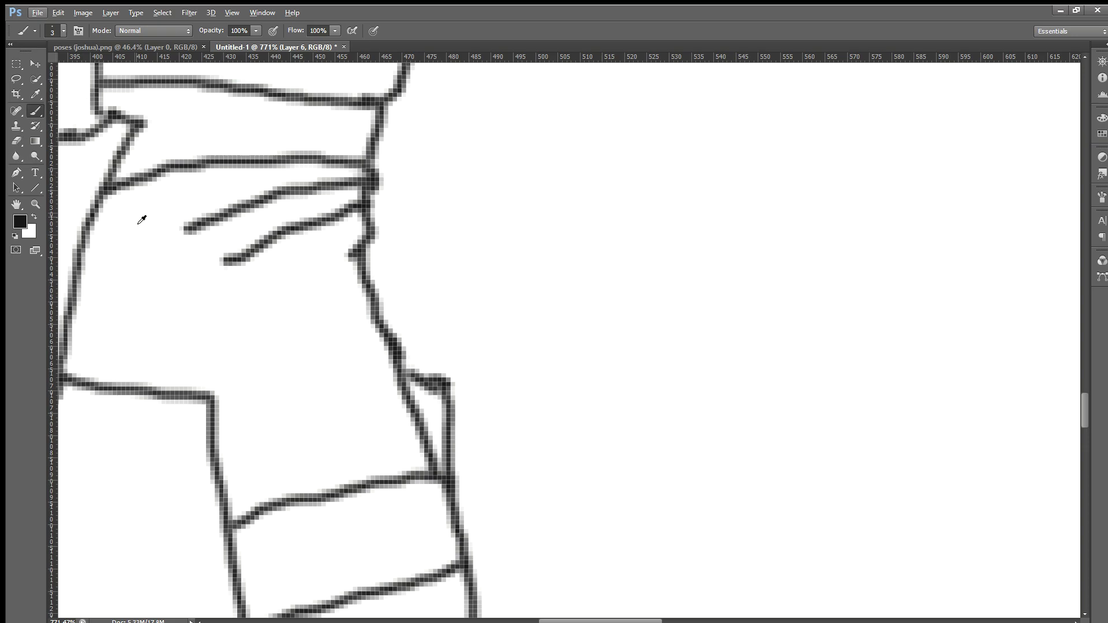
Erase the two fold lines below the knee strap with the Eraser.
{"action": "scroll", "coordinate": [141, 220], "scroll_direction": "down", "scroll_amount": 2}
{"action": "key", "text": "e"}
{"action": "left_click_drag", "start_coordinate": [212, 236], "coordinate": [262, 224]}
{"action": "scroll", "coordinate": [249, 234], "scroll_direction": "down", "scroll_amount": 2}
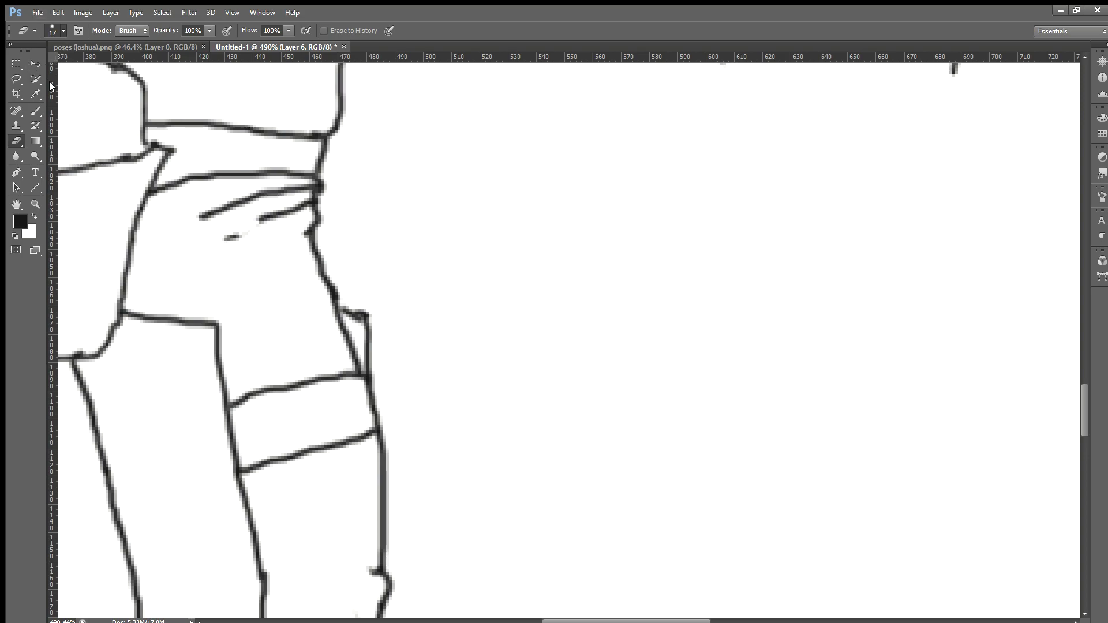
{"action": "mouse_move", "coordinate": [260, 222]}
{"action": "left_mouse_down"}
{"action": "mouse_move", "coordinate": [243, 245]}
{"action": "mouse_move", "coordinate": [296, 225]}
{"action": "mouse_move", "coordinate": [260, 227]}
{"action": "mouse_move", "coordinate": [303, 218]}
{"action": "left_mouse_up"}
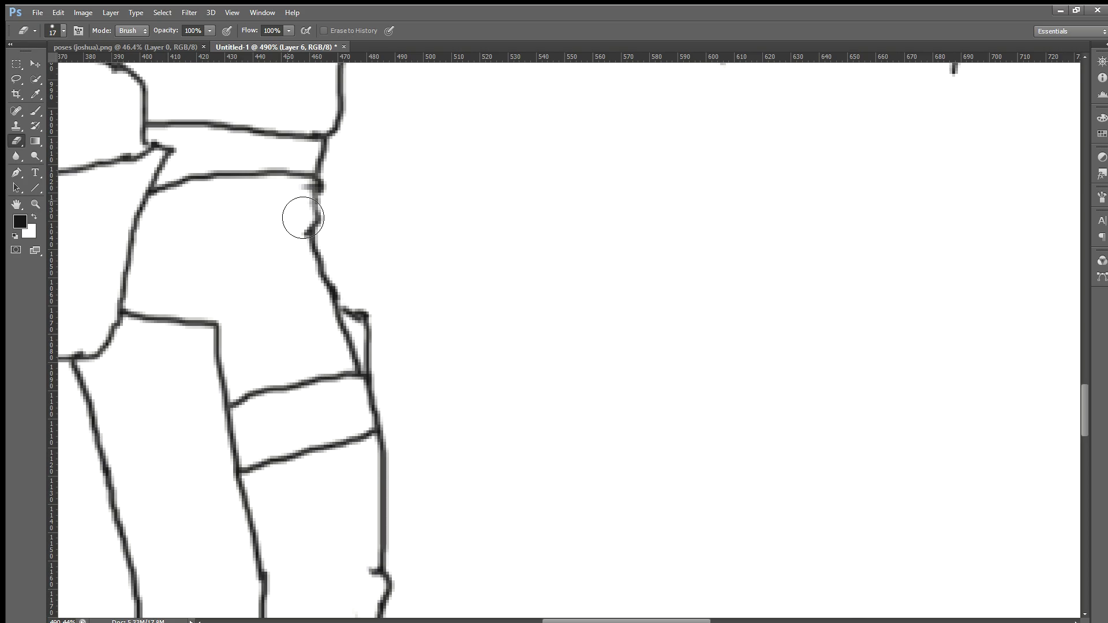
{"action": "scroll", "coordinate": [218, 232], "scroll_direction": "down", "scroll_amount": 2}
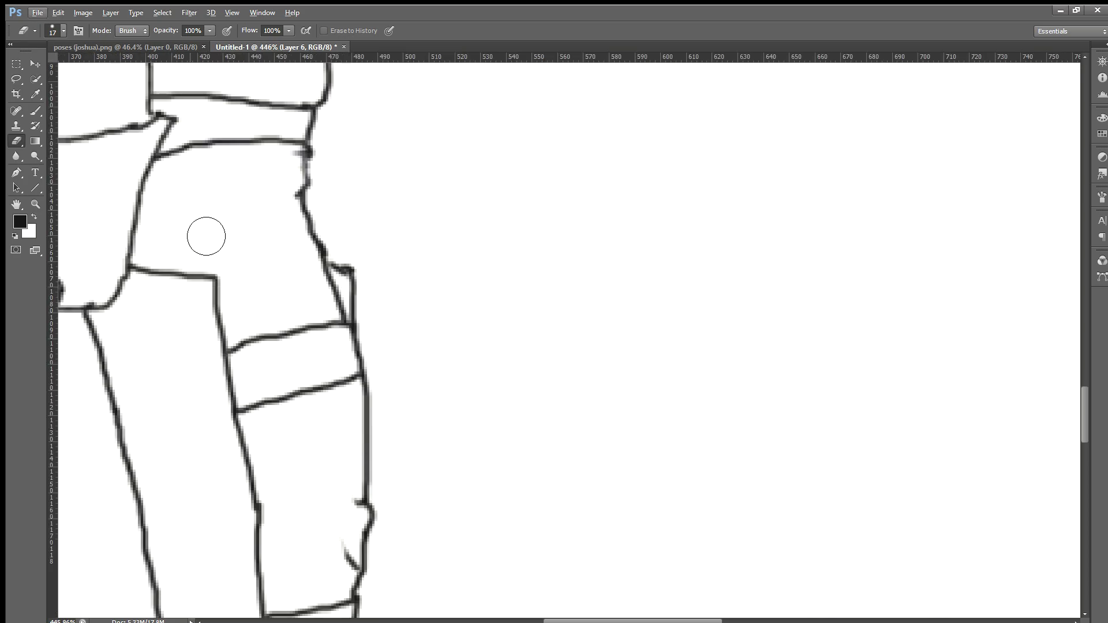
Redraw the leg's back edge with the Brush just below the knee strap, where the erased folds met it.
{"action": "scroll", "coordinate": [201, 188], "scroll_direction": "up", "scroll_amount": 1}
{"action": "scroll", "coordinate": [71, 124], "scroll_direction": "up", "scroll_amount": 1}
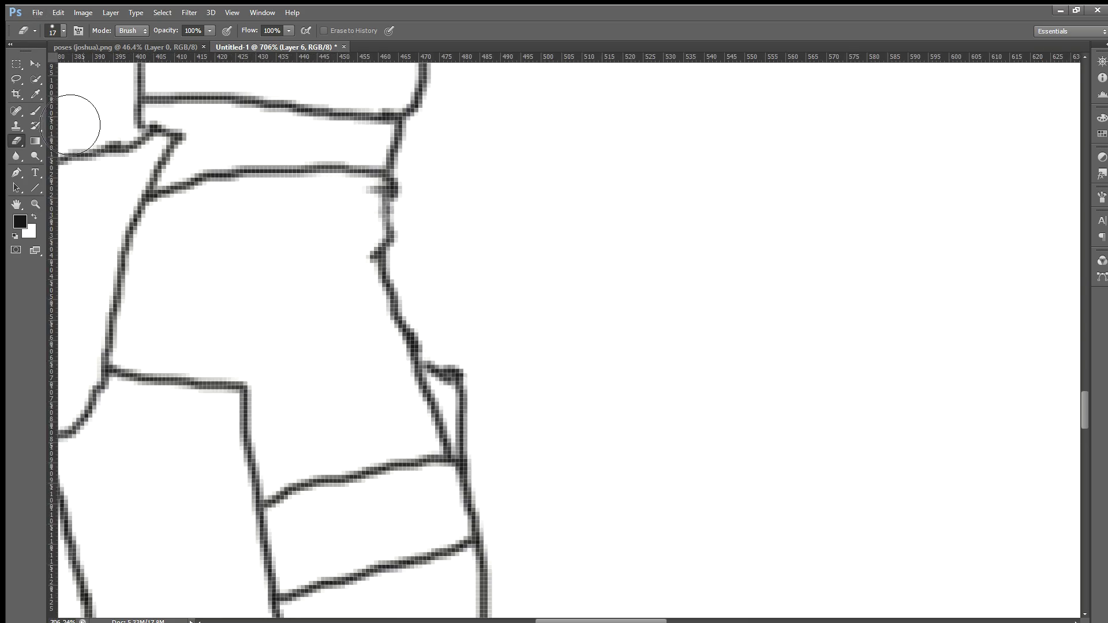
{"action": "left_click", "coordinate": [35, 111]}
{"action": "left_click_drag", "start_coordinate": [394, 191], "coordinate": [387, 232]}
{"action": "scroll", "coordinate": [387, 231], "scroll_direction": "down", "scroll_amount": 1}
{"action": "scroll", "coordinate": [387, 231], "scroll_direction": "down", "scroll_amount": 1}
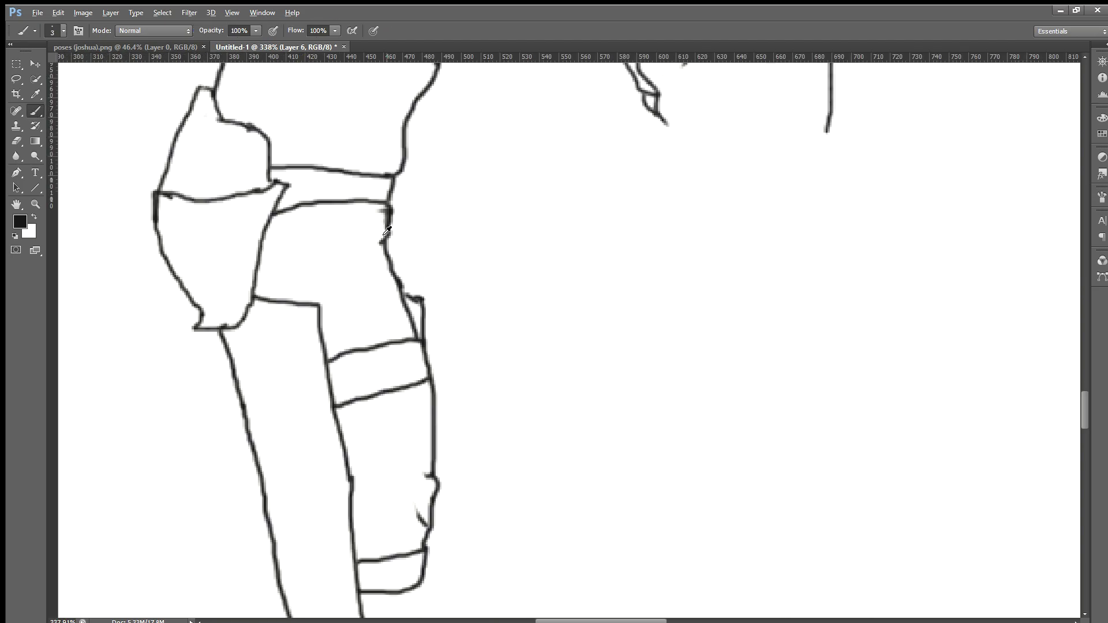
{"action": "scroll", "coordinate": [386, 231], "scroll_direction": "down", "scroll_amount": 1}
{"action": "scroll", "coordinate": [428, 367], "scroll_direction": "up", "scroll_amount": 2}
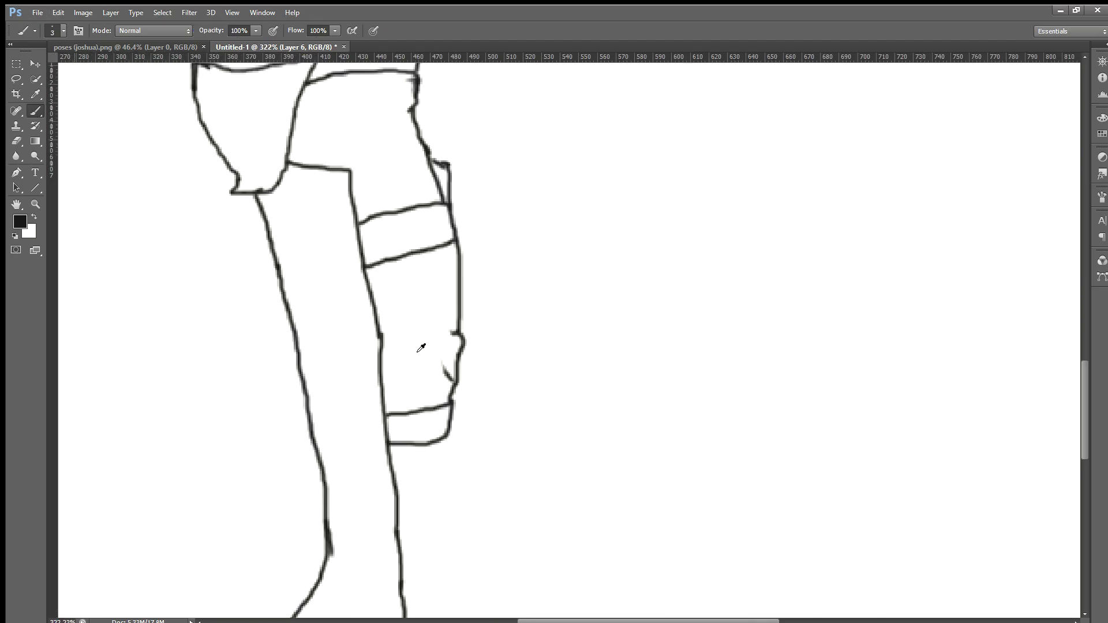
Try to draw diagonal fold lines on the calf, running down from the upper calf strap.
{"action": "left_click_drag", "start_coordinate": [383, 264], "coordinate": [411, 312]}
{"action": "left_click_drag", "start_coordinate": [403, 257], "coordinate": [426, 299]}
{"action": "key", "text": "ctrl+z"}
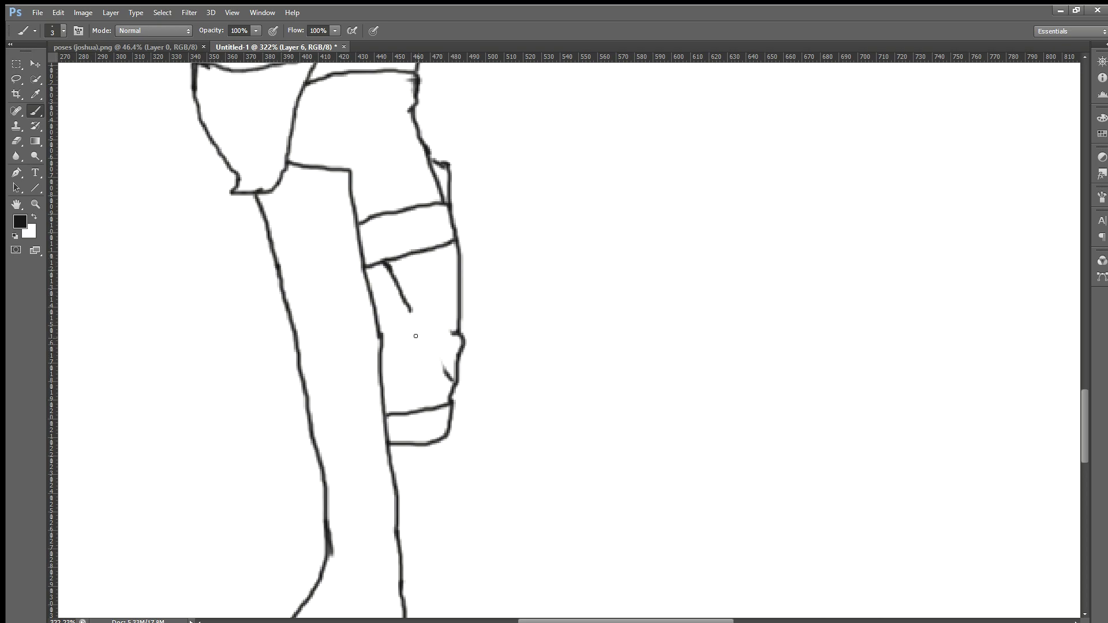
{"action": "left_click_drag", "start_coordinate": [422, 336], "coordinate": [429, 349]}
{"action": "scroll", "coordinate": [478, 307], "scroll_direction": "down", "scroll_amount": 5}
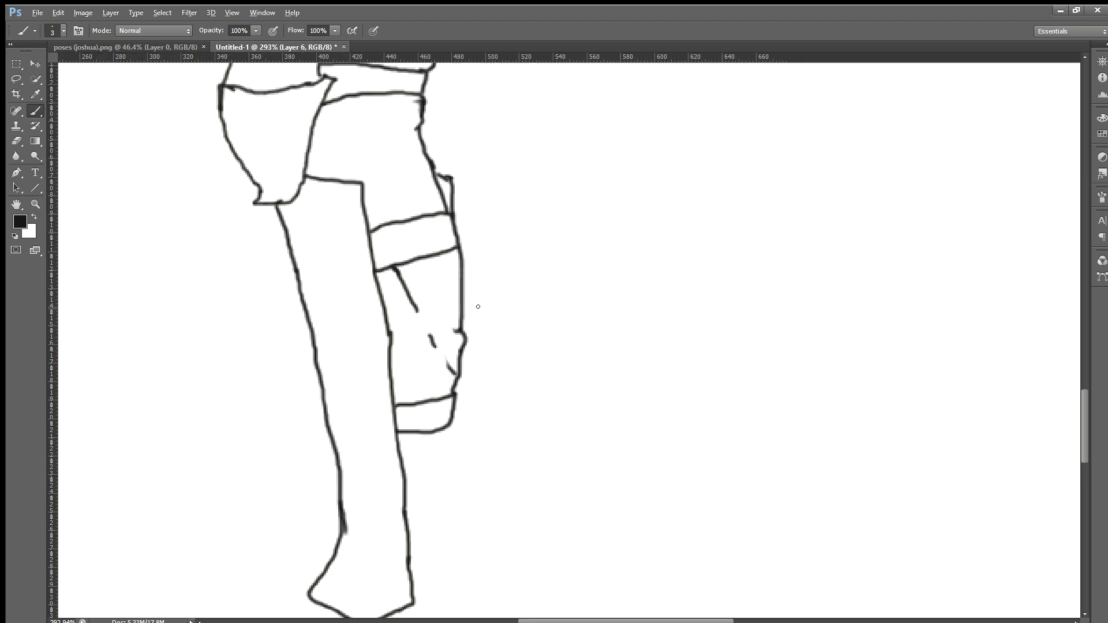
{"action": "scroll", "coordinate": [479, 309], "scroll_direction": "down", "scroll_amount": 2}
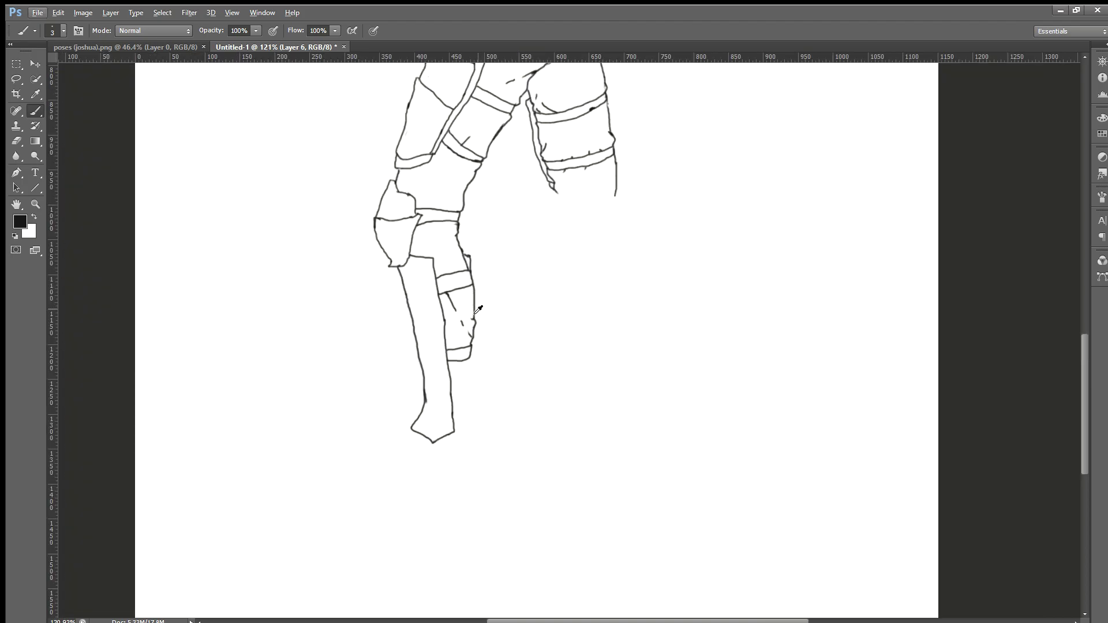
{"action": "scroll", "coordinate": [486, 355], "scroll_direction": "up", "scroll_amount": 2}
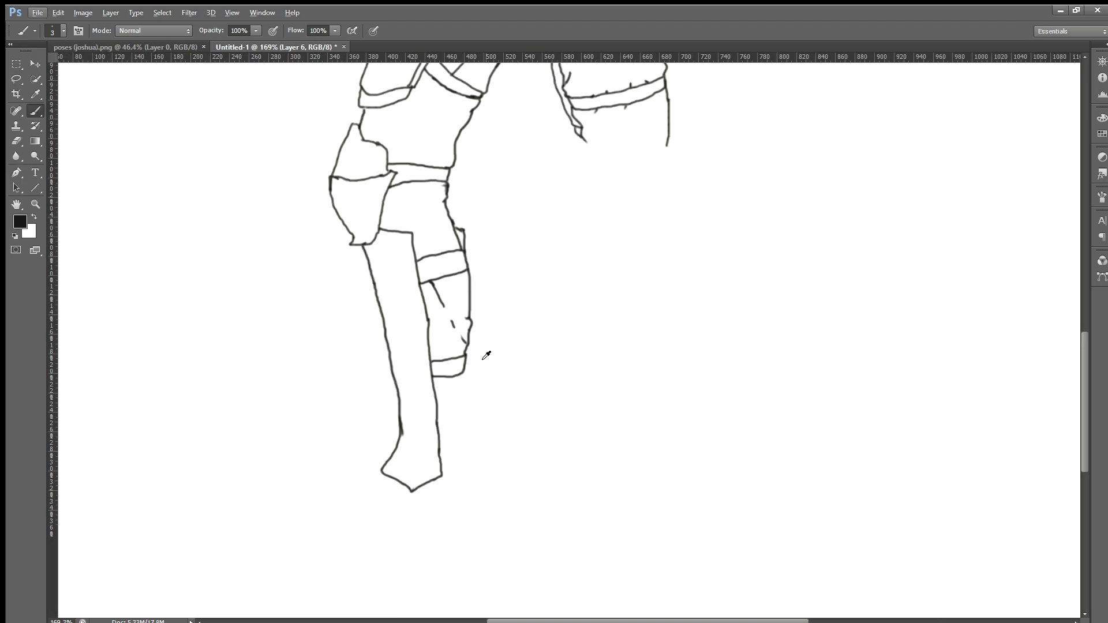
{"action": "scroll", "coordinate": [485, 354], "scroll_direction": "up", "scroll_amount": 3}
{"action": "scroll", "coordinate": [481, 353], "scroll_direction": "down", "scroll_amount": 6}
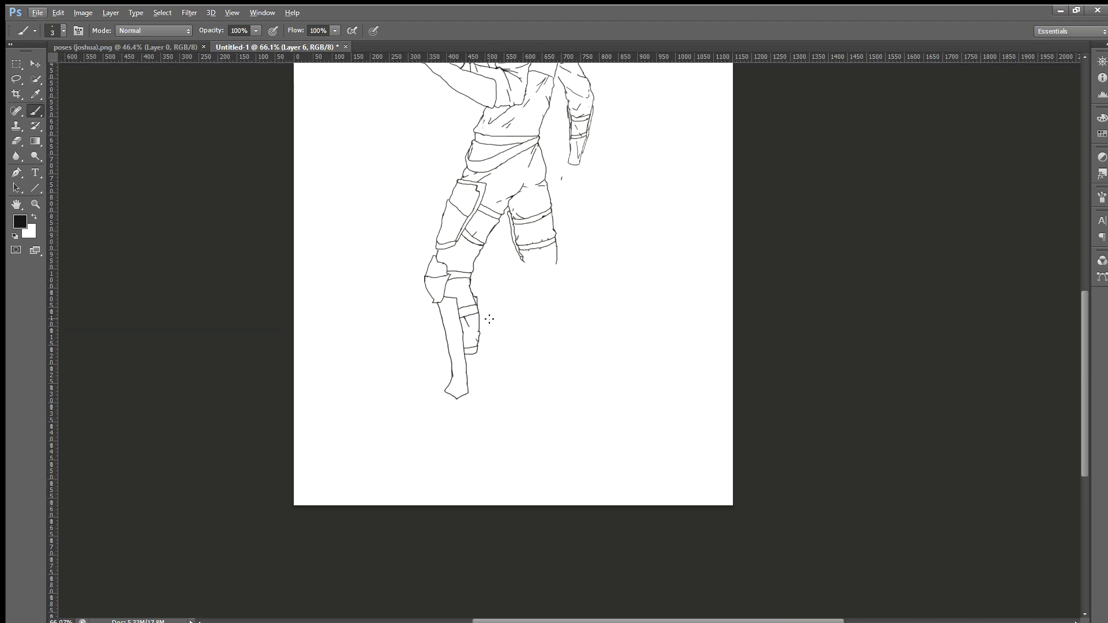
{"action": "scroll", "coordinate": [408, 349], "scroll_direction": "up", "scroll_amount": 3}
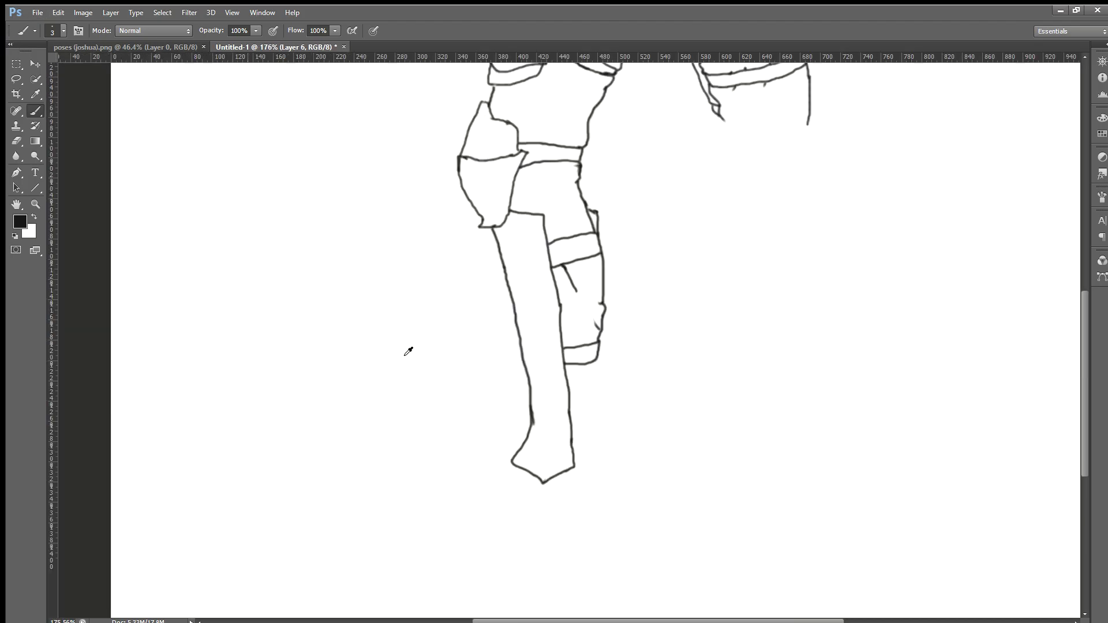
{"action": "scroll", "coordinate": [408, 348], "scroll_direction": "up", "scroll_amount": 2}
Erase the diagonal fold line below the upper calf strap.
{"action": "left_click", "coordinate": [17, 140]}
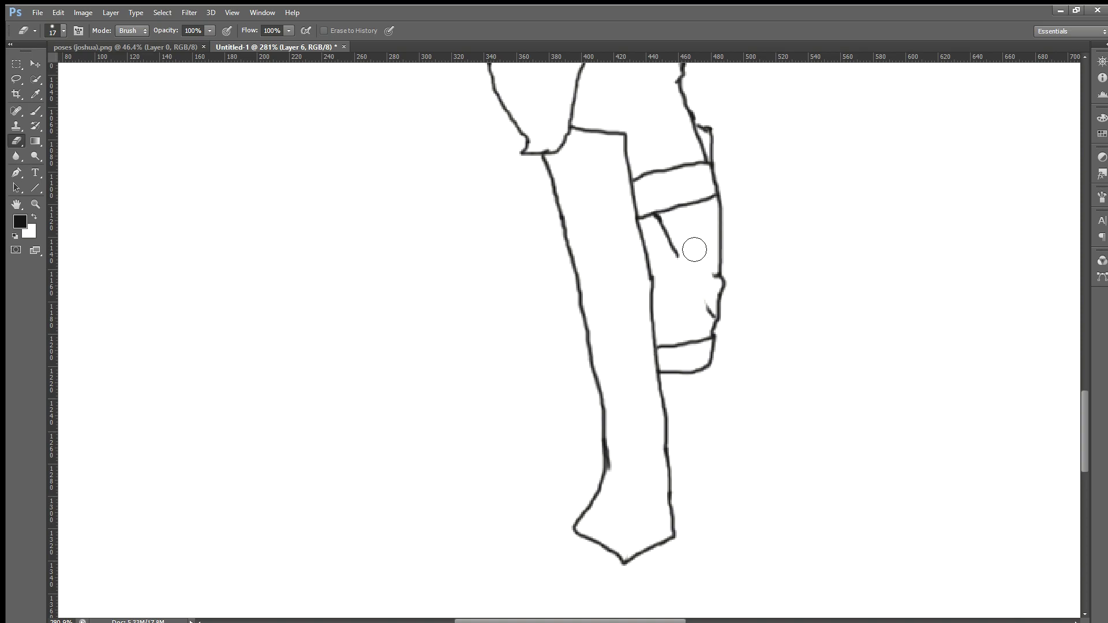
{"action": "mouse_move", "coordinate": [688, 239]}
{"action": "left_mouse_down"}
{"action": "mouse_move", "coordinate": [680, 230]}
{"action": "mouse_move", "coordinate": [698, 262]}
{"action": "left_mouse_up"}
{"action": "mouse_move", "coordinate": [677, 300]}
{"action": "left_mouse_down"}
{"action": "mouse_move", "coordinate": [693, 266]}
{"action": "mouse_move", "coordinate": [682, 245]}
{"action": "mouse_move", "coordinate": [687, 267]}
{"action": "left_mouse_up"}
{"action": "scroll", "coordinate": [674, 271], "scroll_direction": "down", "scroll_amount": 1}
{"action": "scroll", "coordinate": [674, 270], "scroll_direction": "down", "scroll_amount": 3}
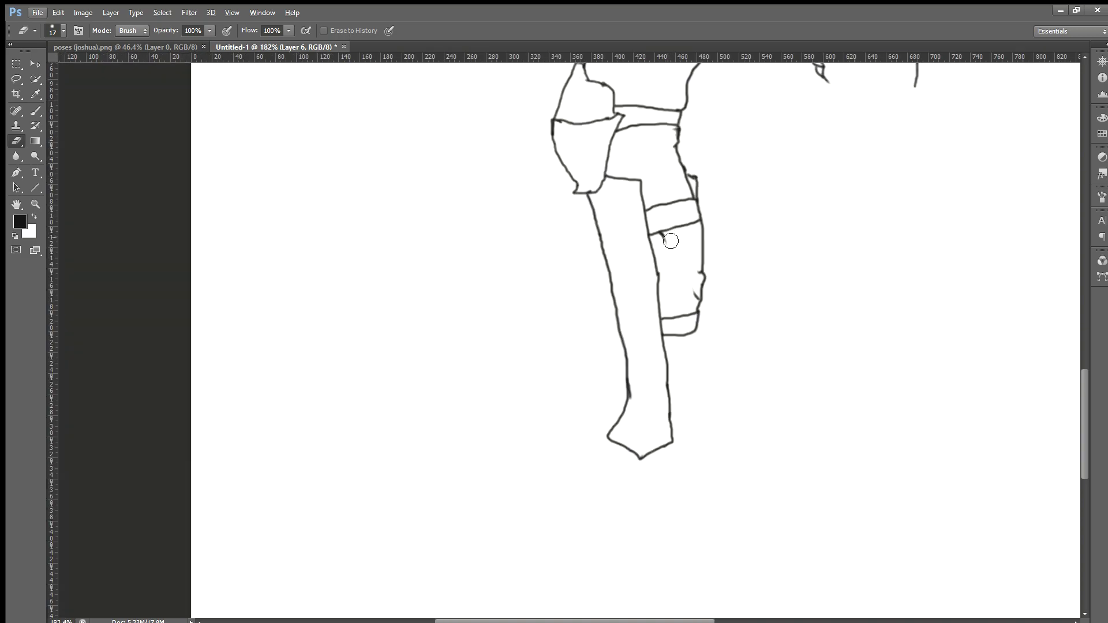
{"action": "scroll", "coordinate": [687, 272], "scroll_direction": "down", "scroll_amount": 3}
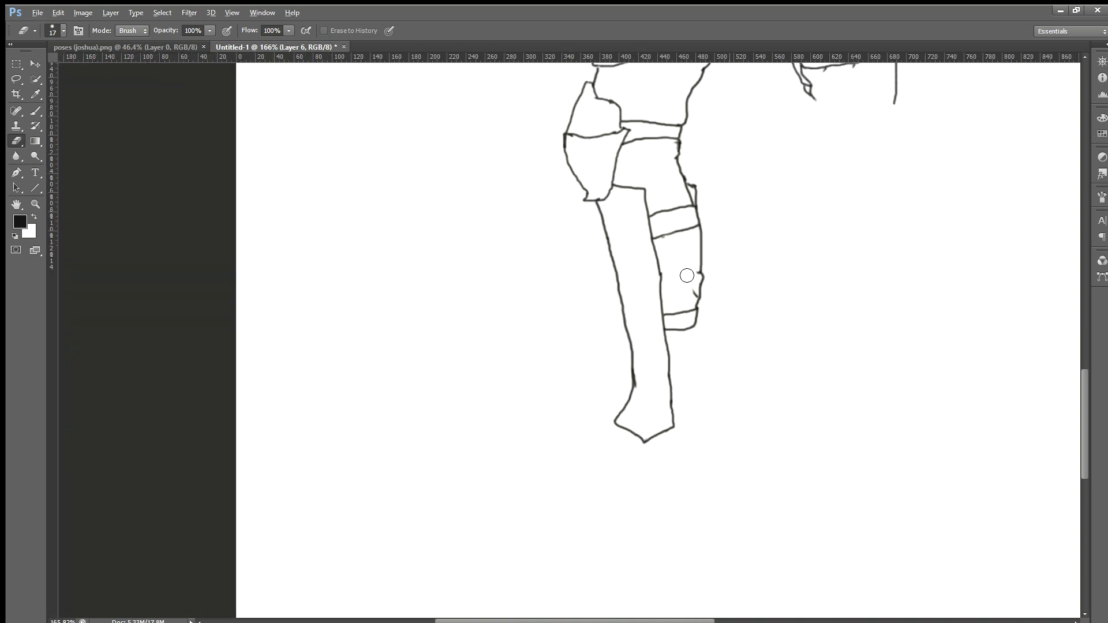
{"action": "scroll", "coordinate": [737, 349], "scroll_direction": "up", "scroll_amount": 3}
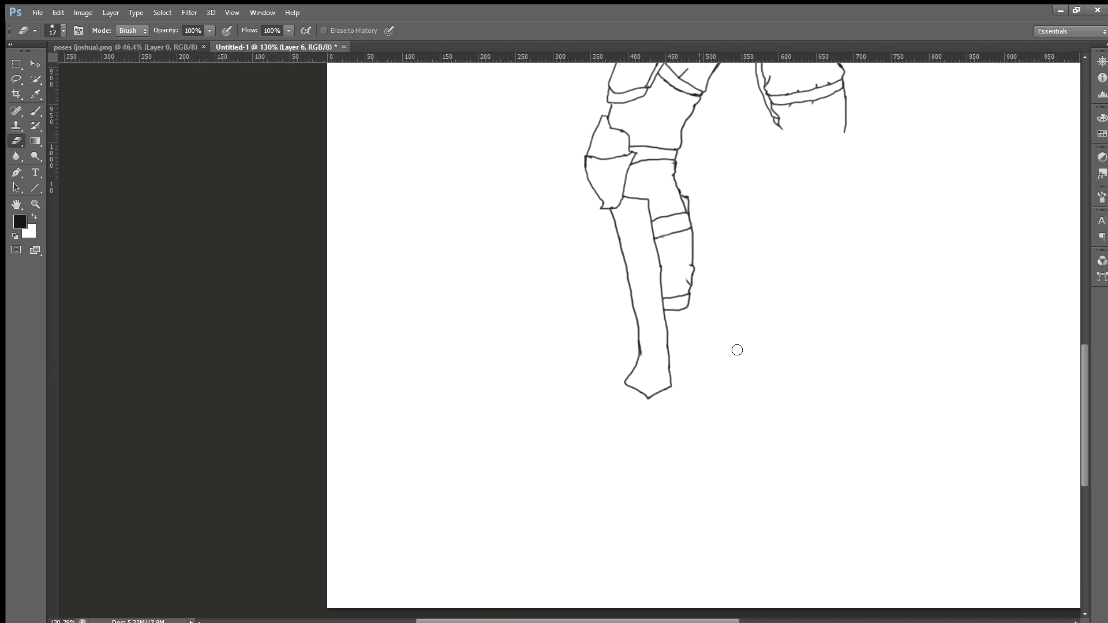
{"action": "scroll", "coordinate": [740, 351], "scroll_direction": "up", "scroll_amount": 1}
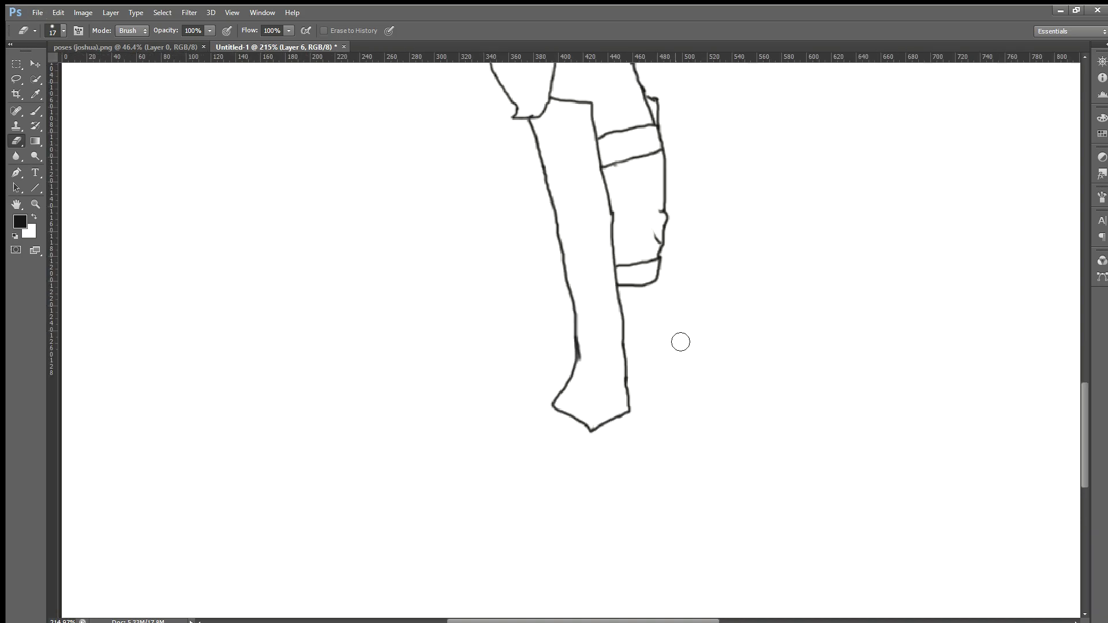
Try to draw a narrow strip with the Brush from the lower calf strap's back end down toward the ankle.
{"action": "left_click", "coordinate": [32, 108]}
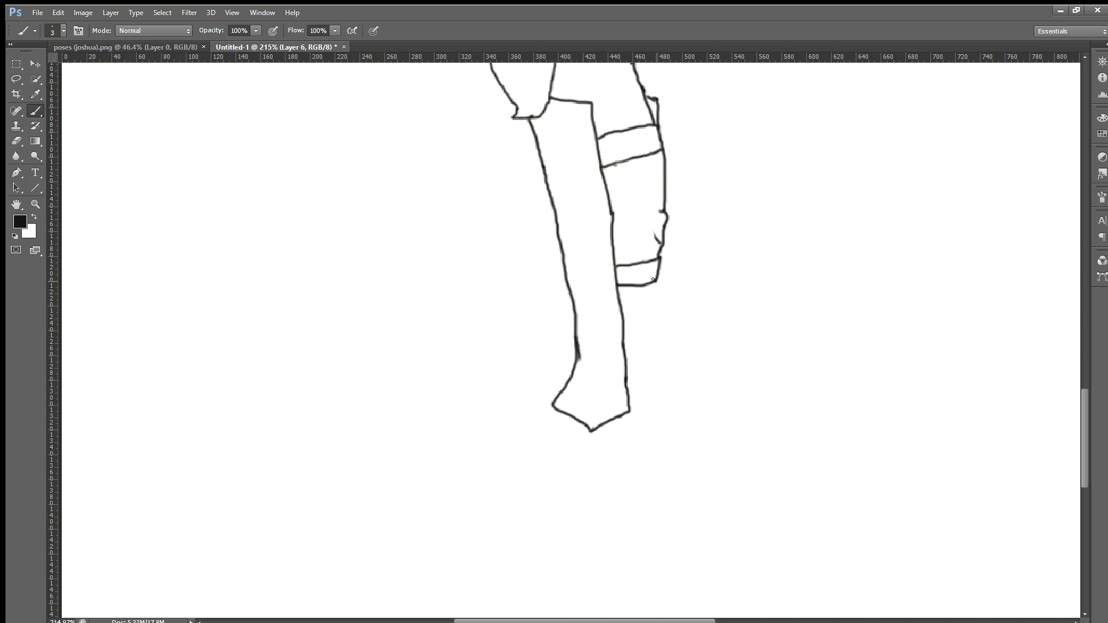
{"action": "left_click_drag", "start_coordinate": [654, 310], "coordinate": [655, 339]}
{"action": "left_click_drag", "start_coordinate": [652, 346], "coordinate": [646, 322]}
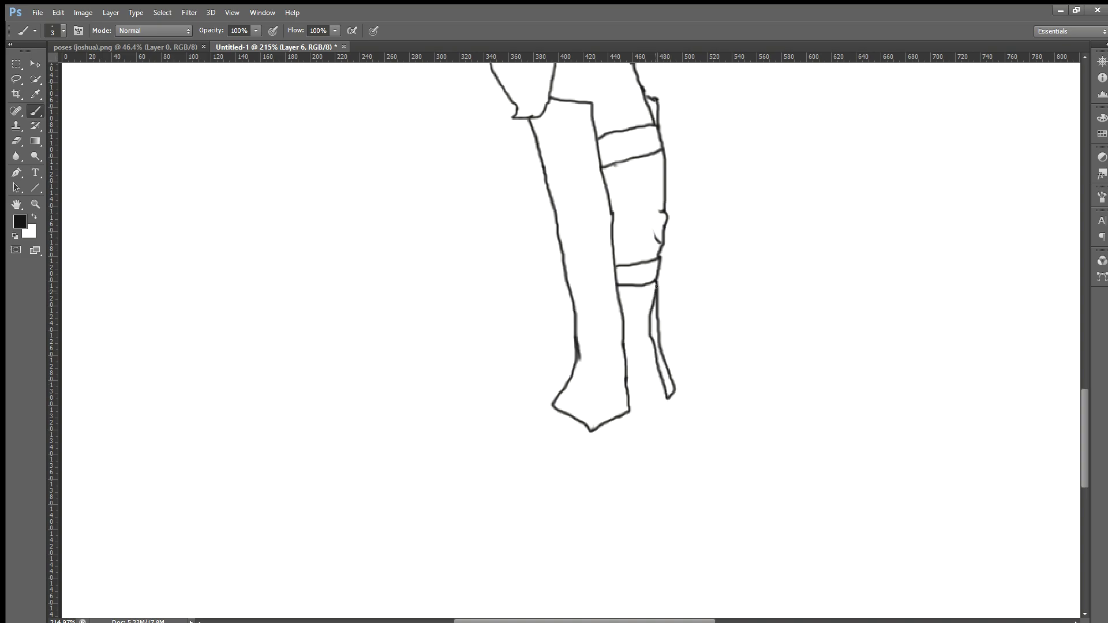
{"action": "key", "text": "ctrl+z"}
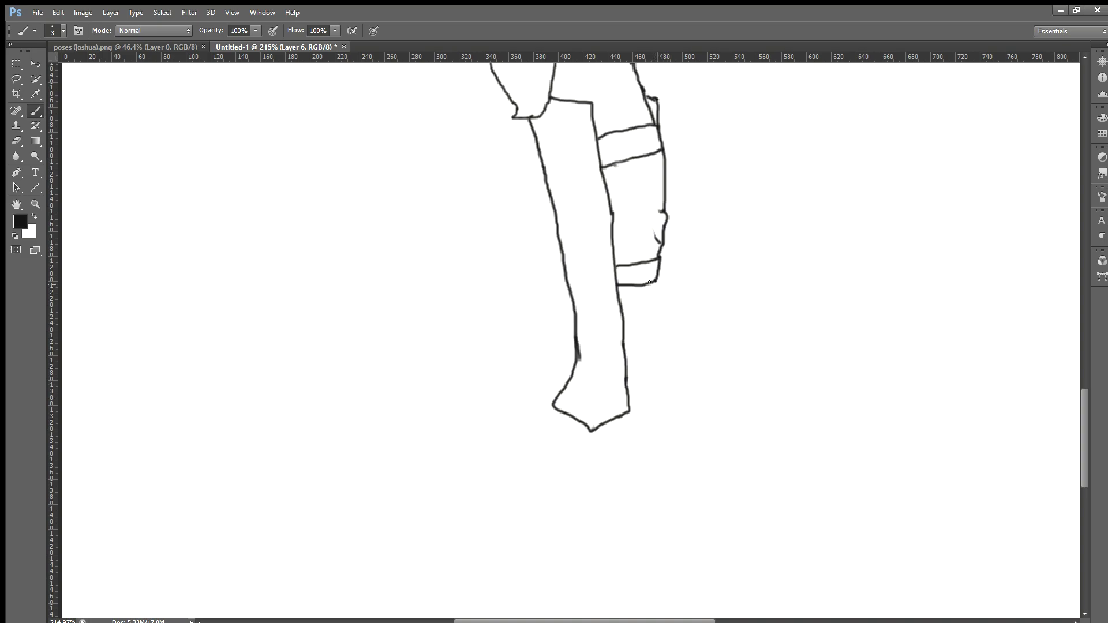
Draw a very thin closed strip from the lower calf strap's back end down toward the ankle.
{"action": "left_click_drag", "start_coordinate": [652, 301], "coordinate": [656, 329]}
{"action": "left_click_drag", "start_coordinate": [670, 383], "coordinate": [658, 321]}
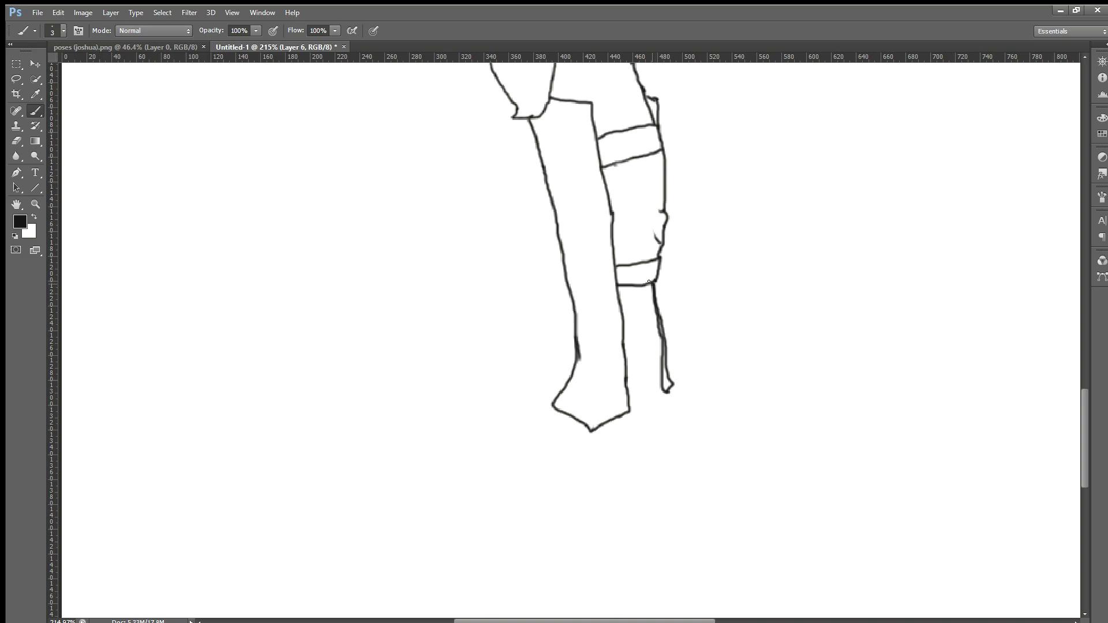
{"action": "scroll", "coordinate": [649, 282], "scroll_direction": "down", "scroll_amount": 3}
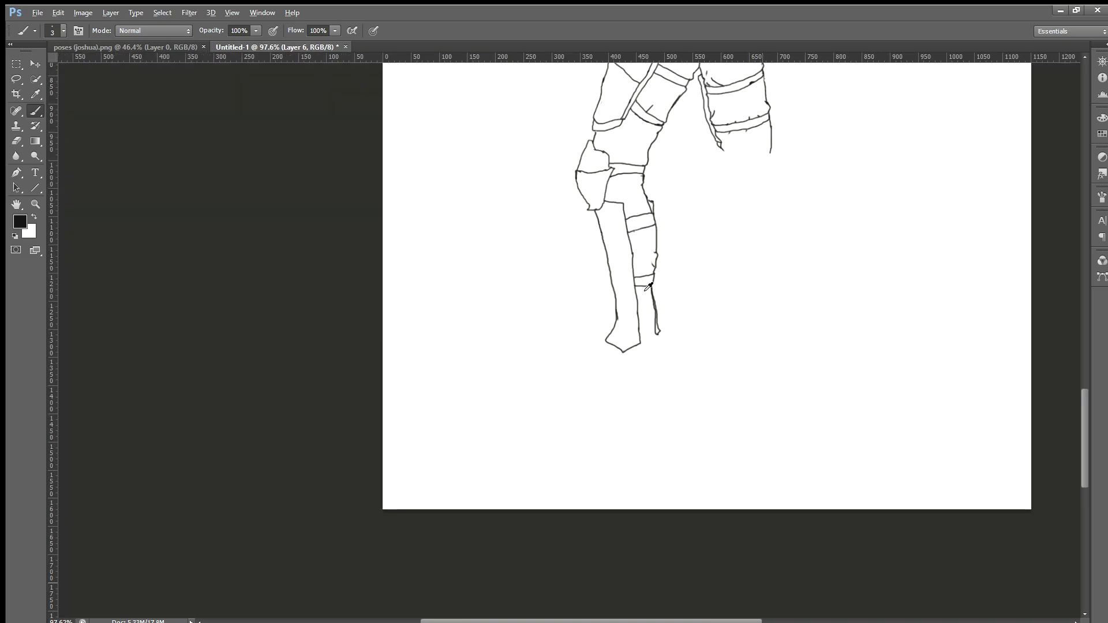
{"action": "scroll", "coordinate": [641, 304], "scroll_direction": "down", "scroll_amount": 2}
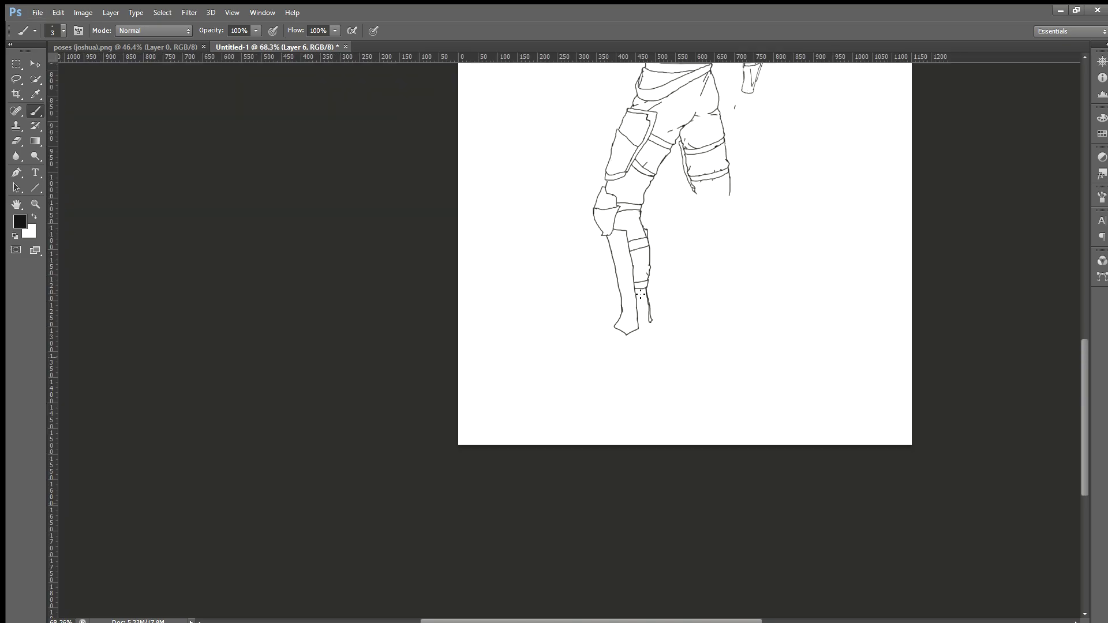
{"action": "scroll", "coordinate": [656, 299], "scroll_direction": "up", "scroll_amount": 2}
{"action": "scroll", "coordinate": [657, 300], "scroll_direction": "up", "scroll_amount": 4}
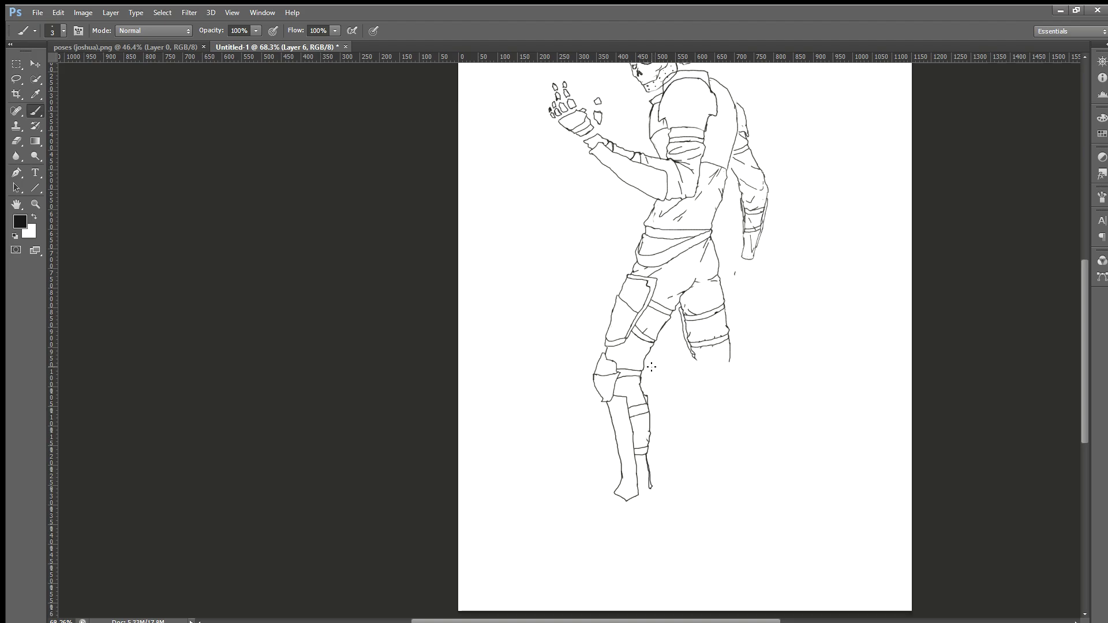
{"action": "scroll", "coordinate": [643, 366], "scroll_direction": "up", "scroll_amount": 2}
{"action": "scroll", "coordinate": [643, 366], "scroll_direction": "down", "scroll_amount": 2}
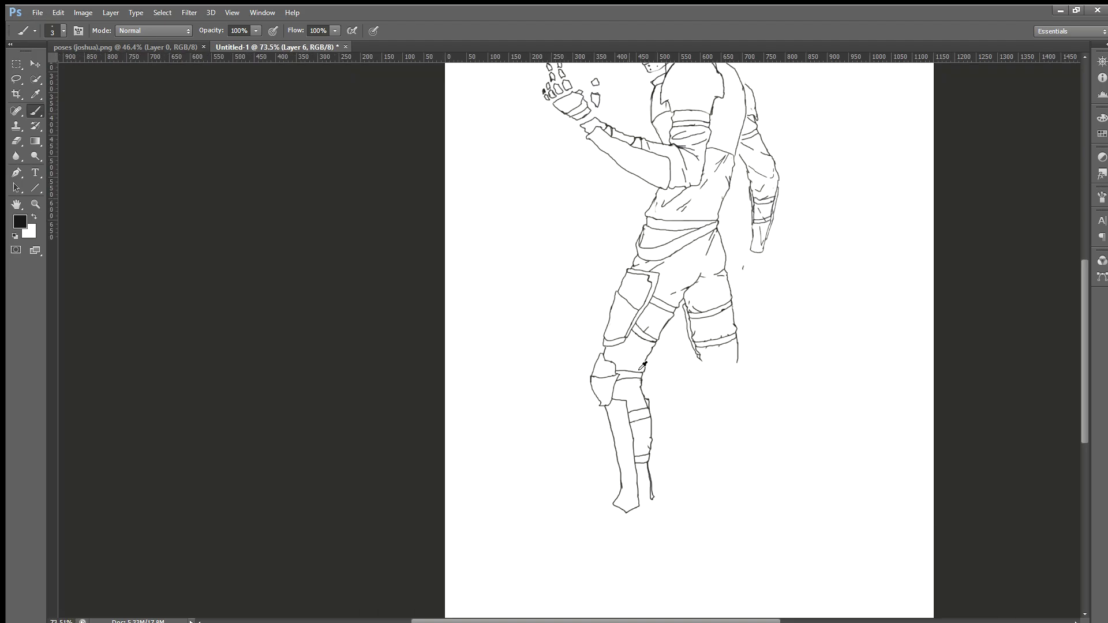
Draw three slanted lines across the shin guard, from its front edge to its back edge, dividing it into plates.
{"action": "scroll", "coordinate": [640, 449], "scroll_direction": "up", "scroll_amount": 4}
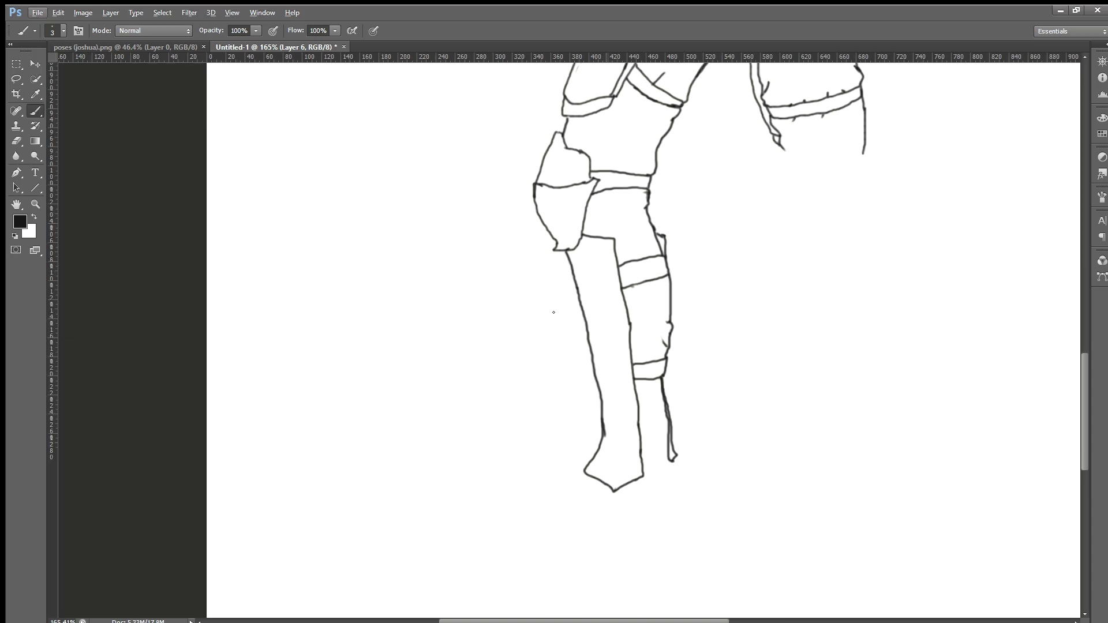
{"action": "scroll", "coordinate": [560, 309], "scroll_direction": "up", "scroll_amount": 2}
{"action": "scroll", "coordinate": [565, 304], "scroll_direction": "up", "scroll_amount": 2}
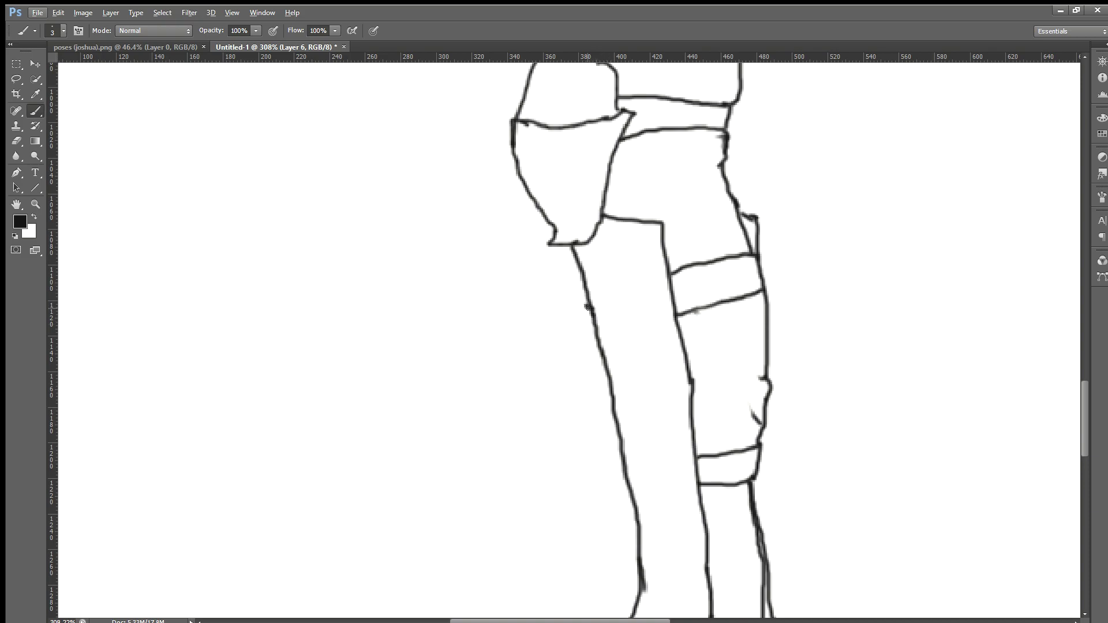
{"action": "left_click_drag", "start_coordinate": [606, 313], "coordinate": [641, 321]}
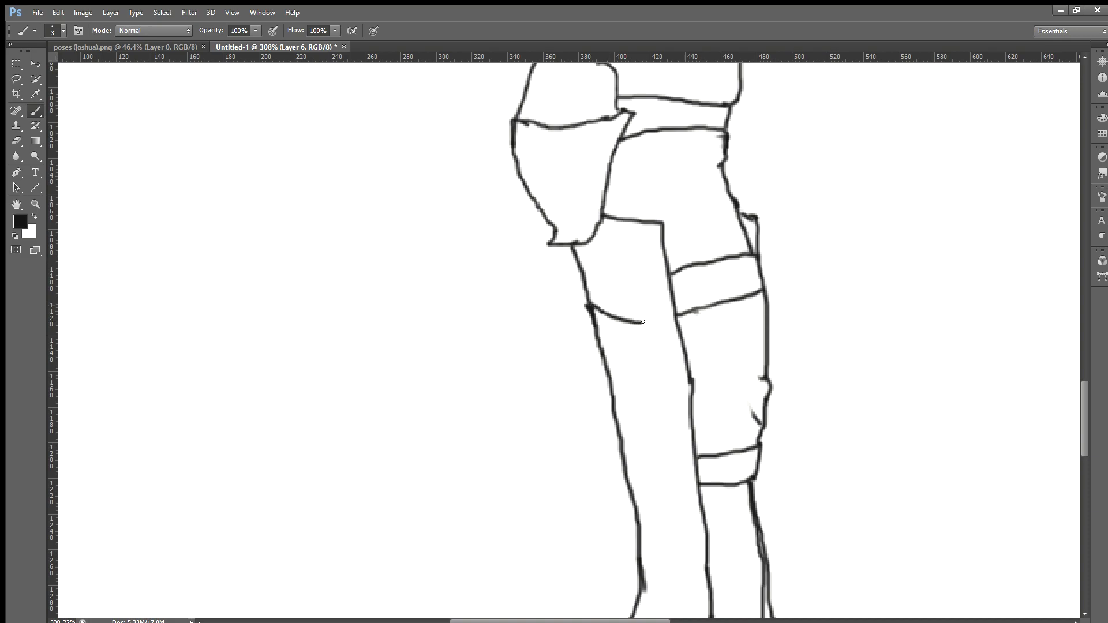
{"action": "scroll", "coordinate": [660, 410], "scroll_direction": "down", "scroll_amount": 2}
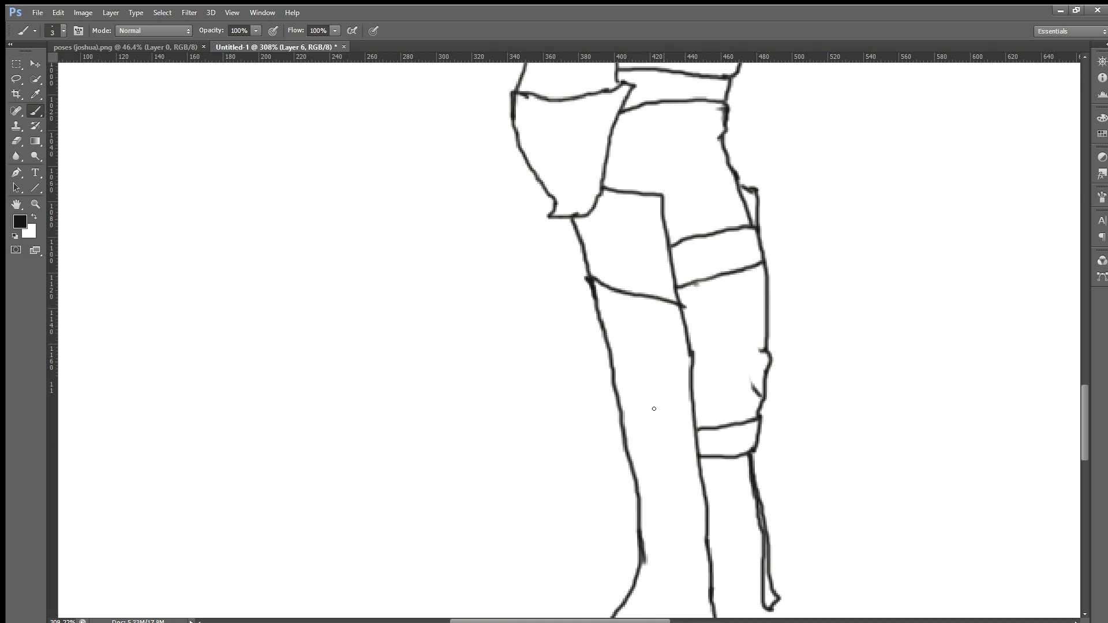
{"action": "left_click_drag", "start_coordinate": [608, 371], "coordinate": [671, 392]}
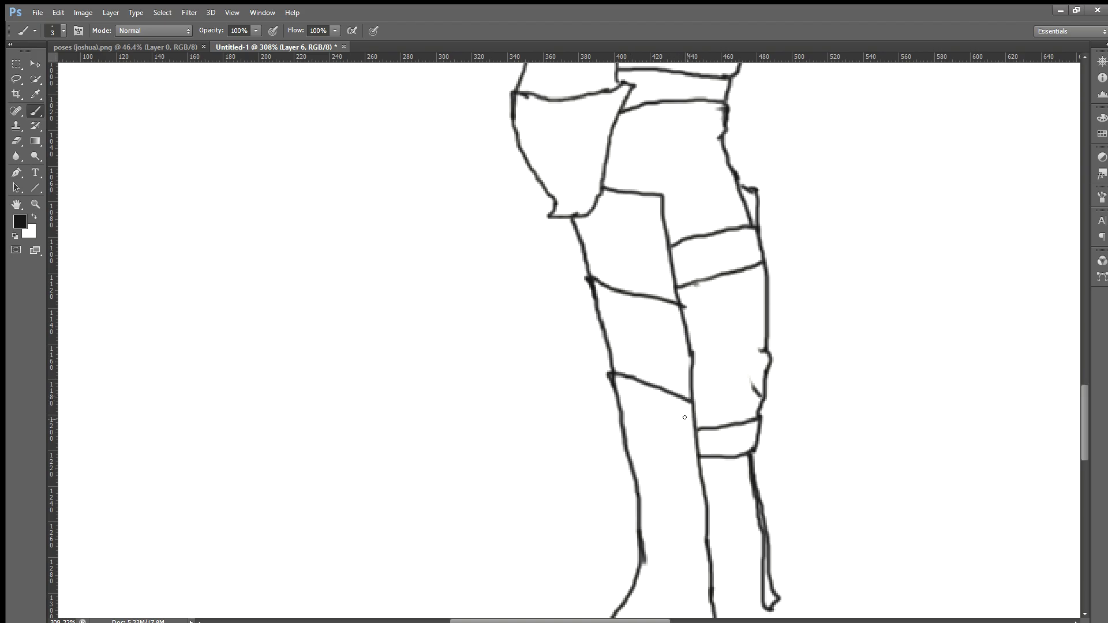
{"action": "scroll", "coordinate": [685, 417], "scroll_direction": "down", "scroll_amount": 3}
{"action": "mouse_move", "coordinate": [639, 442]}
{"action": "left_mouse_down"}
{"action": "mouse_move", "coordinate": [628, 414]}
{"action": "mouse_move", "coordinate": [686, 428]}
{"action": "left_mouse_up"}
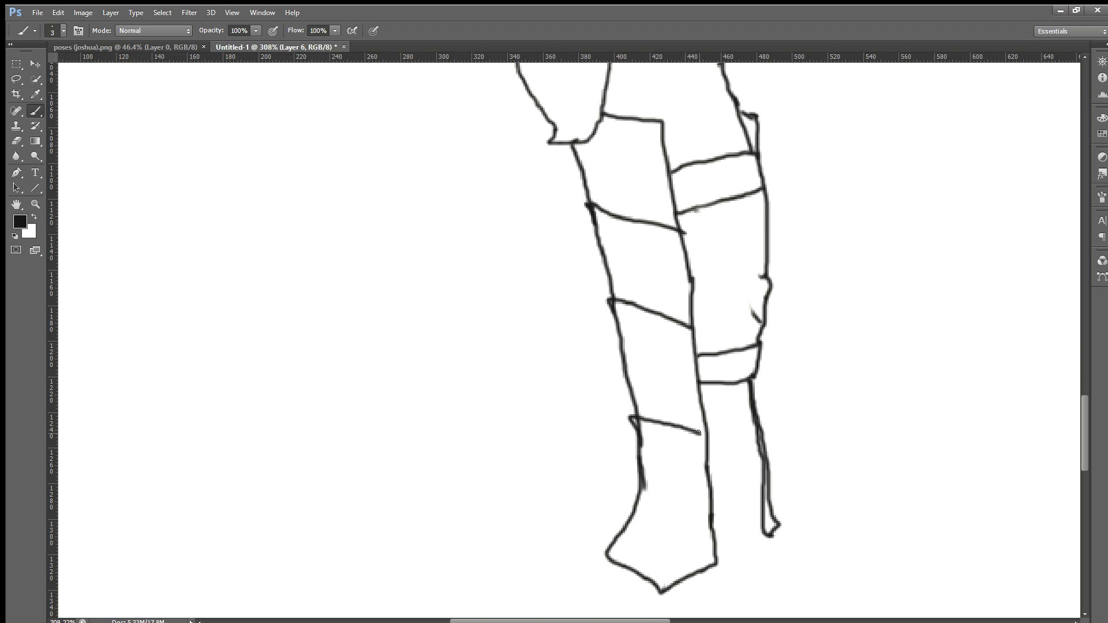
Erase a short piece of the shin guard's front edge just below the lowest cross line, using eraser size 8.
{"action": "left_click", "coordinate": [16, 141]}
{"action": "scroll", "coordinate": [693, 479], "scroll_direction": "up", "scroll_amount": 5}
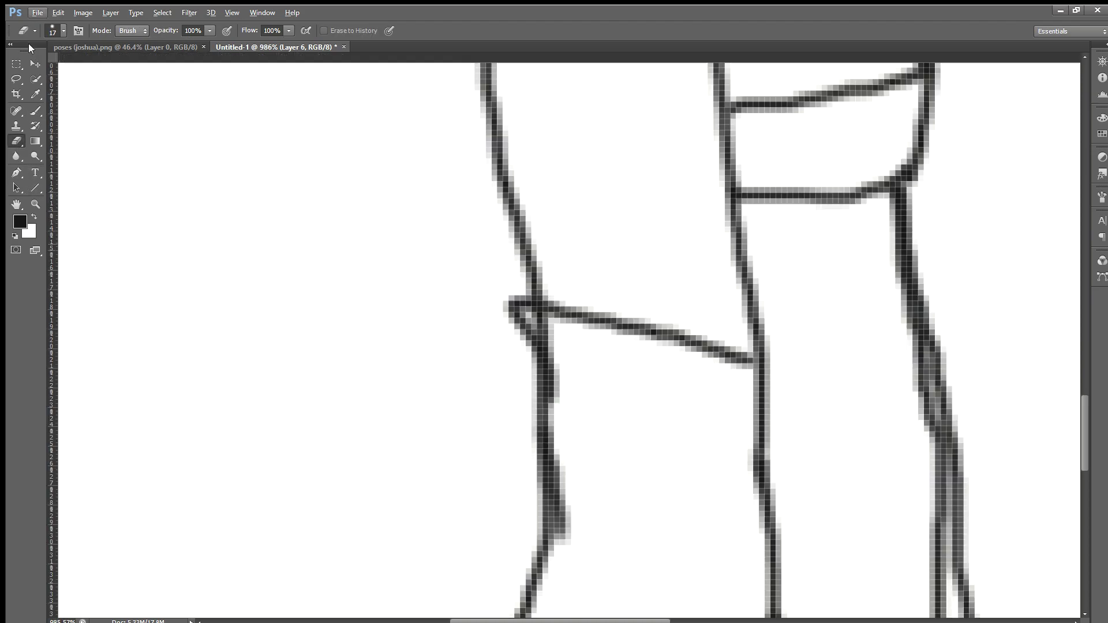
{"action": "key", "text": "bracketleft"}
{"action": "key", "text": "bracketleft"}
{"action": "key", "text": "bracketleft"}
{"action": "key", "text": "bracketleft"}
{"action": "mouse_move", "coordinate": [569, 349]}
{"action": "left_mouse_down"}
{"action": "mouse_move", "coordinate": [671, 452]}
{"action": "mouse_move", "coordinate": [544, 349]}
{"action": "mouse_move", "coordinate": [559, 376]}
{"action": "left_mouse_up"}
Erase short pieces of the shin guard's front edge just below the middle and upper cross lines.
{"action": "scroll", "coordinate": [544, 260], "scroll_direction": "up", "scroll_amount": 5}
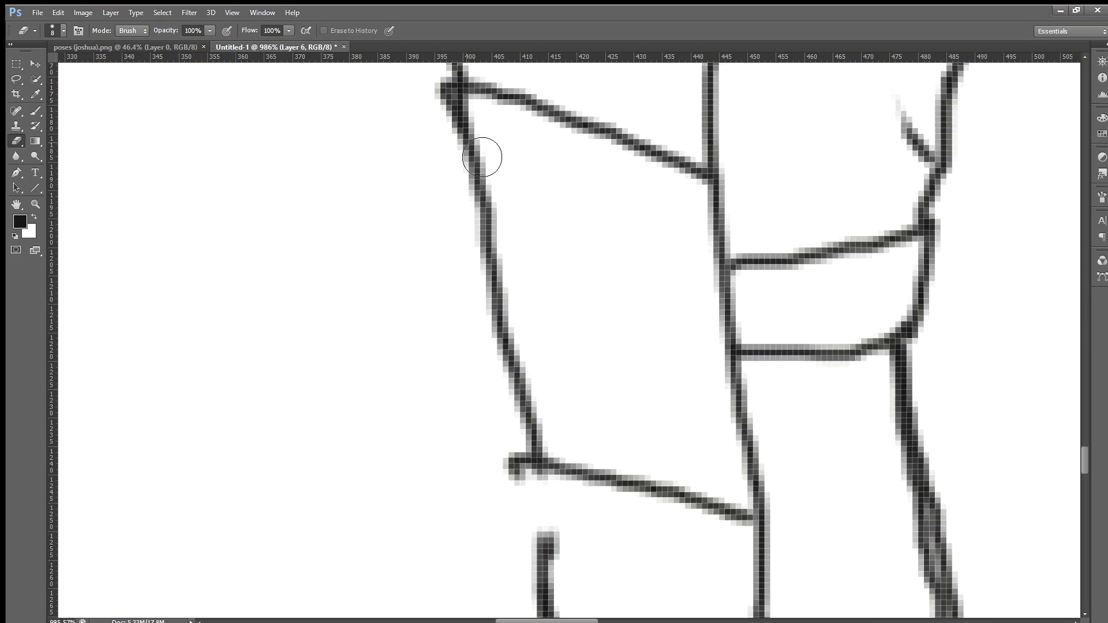
{"action": "left_click_drag", "start_coordinate": [482, 157], "coordinate": [475, 124]}
{"action": "scroll", "coordinate": [493, 202], "scroll_direction": "up", "scroll_amount": 4}
{"action": "scroll", "coordinate": [491, 206], "scroll_direction": "up", "scroll_amount": 4}
{"action": "scroll", "coordinate": [461, 190], "scroll_direction": "up", "scroll_amount": 2}
{"action": "left_click_drag", "start_coordinate": [398, 104], "coordinate": [402, 125]}
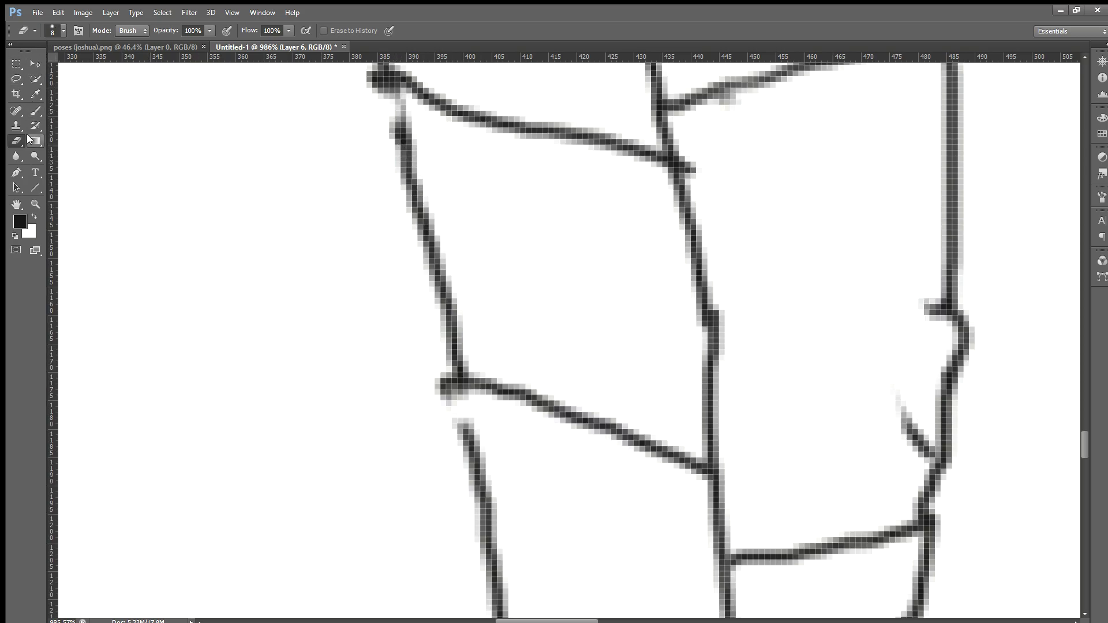
Redraw the missing pieces of the shin guard's front edge just below each of the three cross lines with the size 3 brush.
{"action": "left_click", "coordinate": [35, 111]}
{"action": "left_click_drag", "start_coordinate": [389, 91], "coordinate": [411, 162]}
{"action": "left_click_drag", "start_coordinate": [450, 390], "coordinate": [469, 443]}
{"action": "scroll", "coordinate": [469, 441], "scroll_direction": "down", "scroll_amount": 5}
{"action": "scroll", "coordinate": [470, 441], "scroll_direction": "down", "scroll_amount": 4}
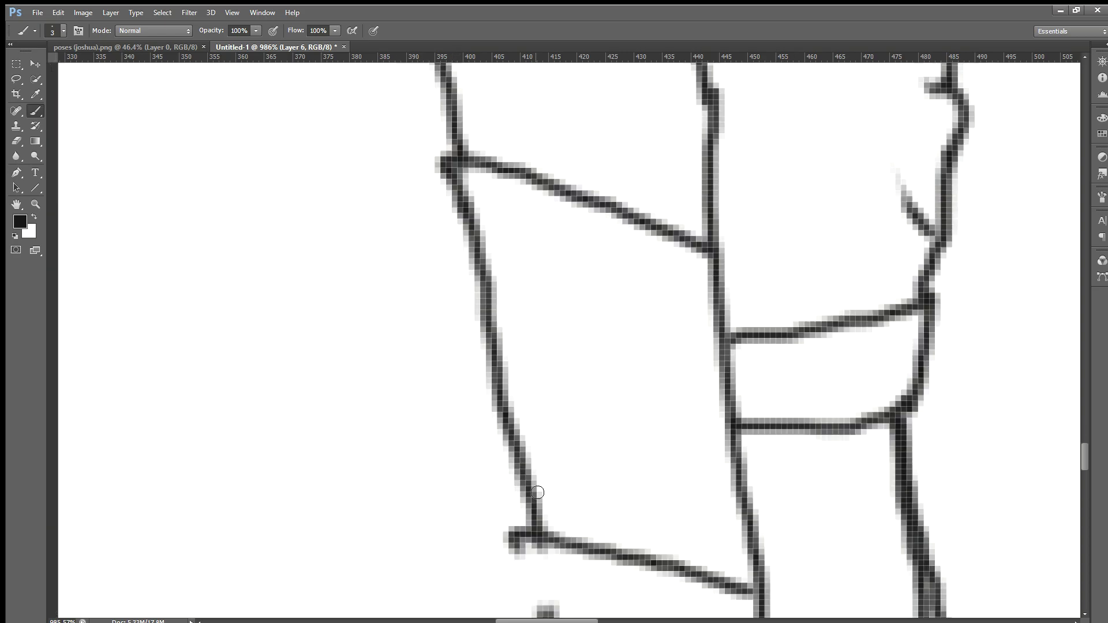
{"action": "left_click_drag", "start_coordinate": [511, 489], "coordinate": [545, 575]}
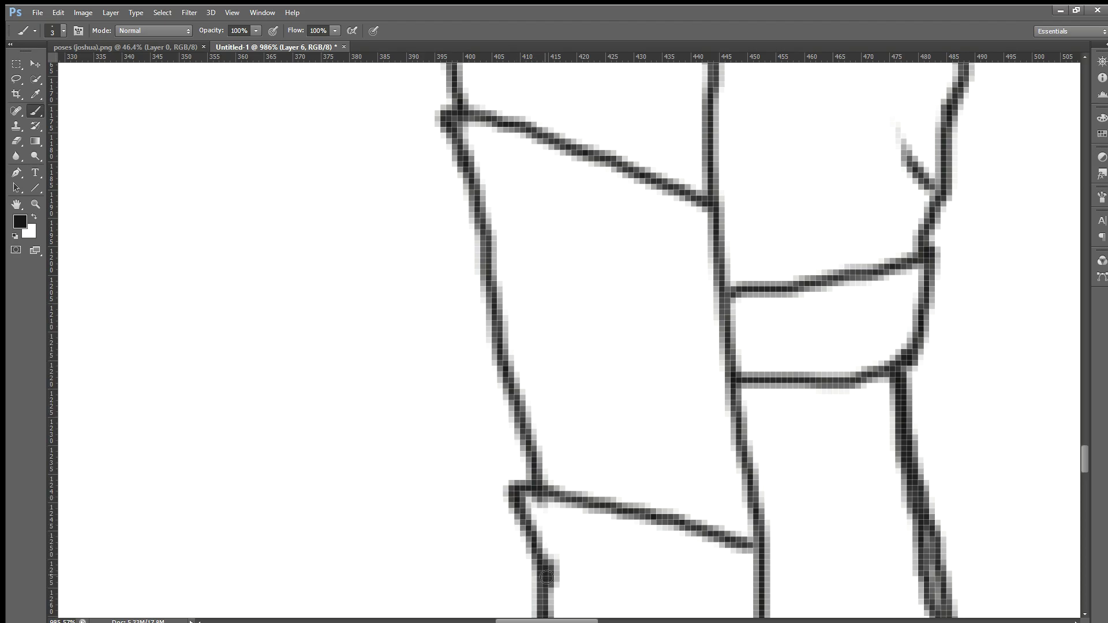
Erase the three cross lines on the shin guard with the size 8 eraser, leaving short stubs at the front edge.
{"action": "scroll", "coordinate": [552, 511], "scroll_direction": "down", "scroll_amount": 1}
{"action": "scroll", "coordinate": [550, 498], "scroll_direction": "down", "scroll_amount": 10}
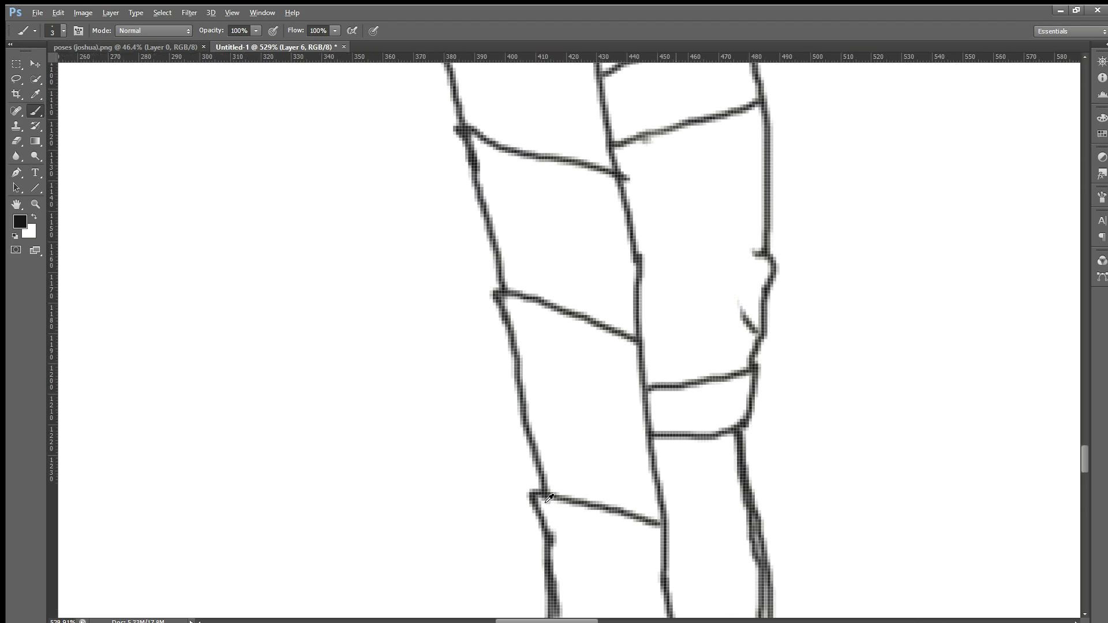
{"action": "scroll", "coordinate": [550, 497], "scroll_direction": "down", "scroll_amount": 4}
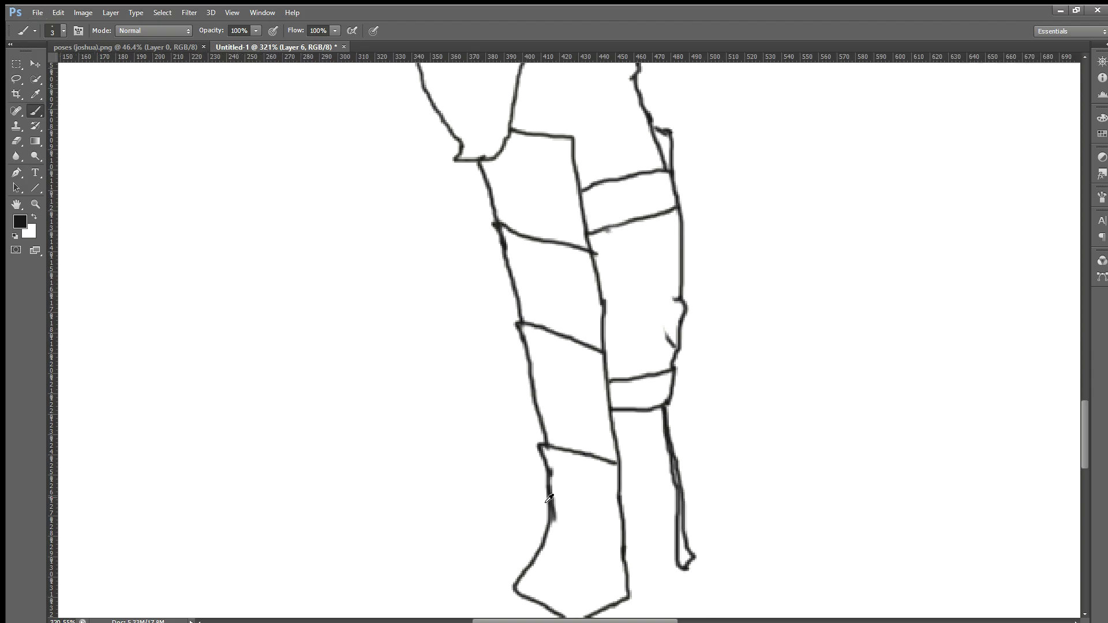
{"action": "scroll", "coordinate": [549, 498], "scroll_direction": "down", "scroll_amount": 5}
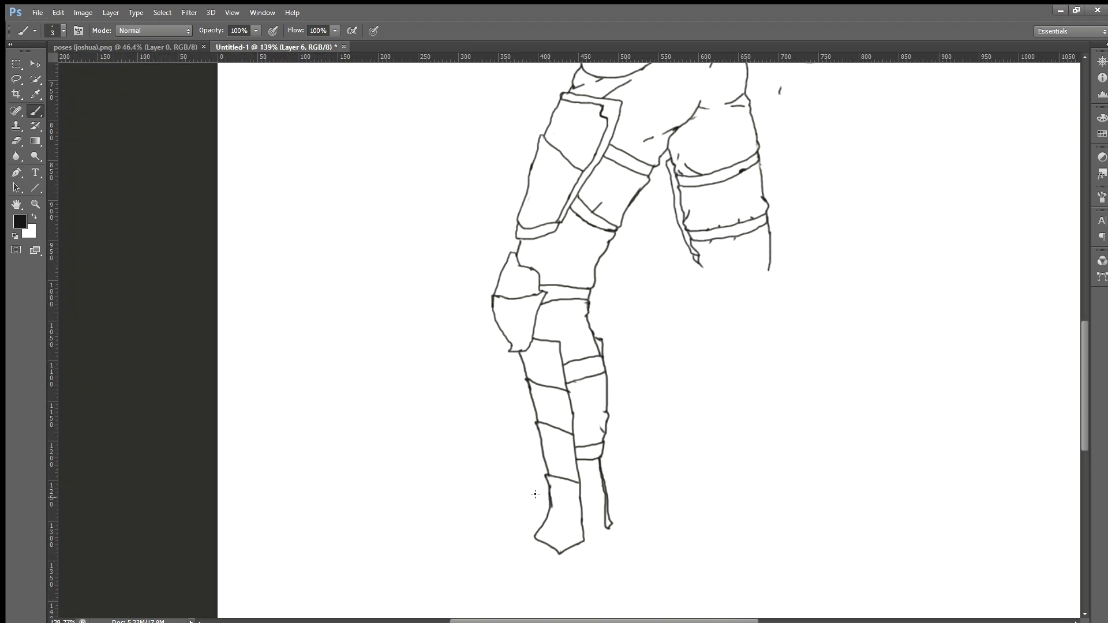
{"action": "scroll", "coordinate": [455, 460], "scroll_direction": "down", "scroll_amount": 3}
{"action": "scroll", "coordinate": [495, 479], "scroll_direction": "up", "scroll_amount": 8}
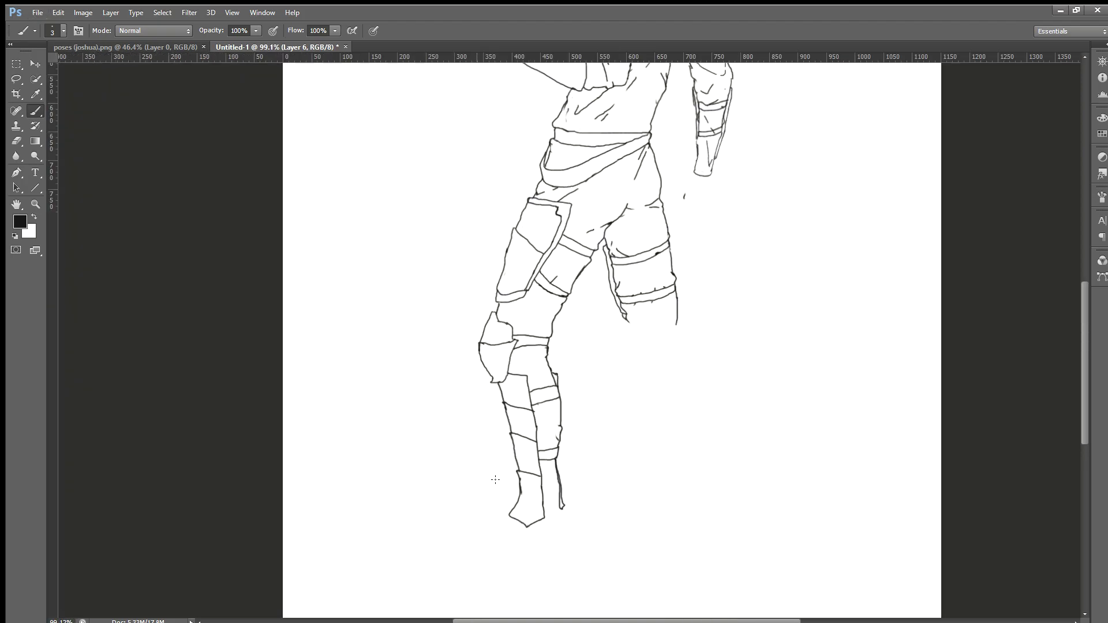
{"action": "scroll", "coordinate": [528, 406], "scroll_direction": "up", "scroll_amount": 2}
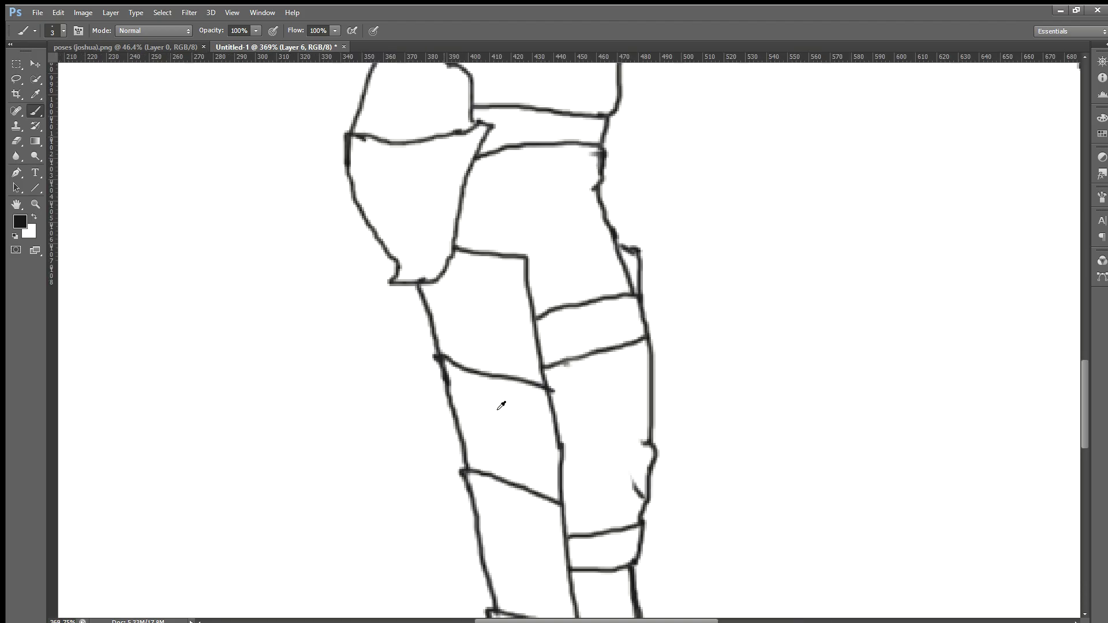
{"action": "left_click", "coordinate": [16, 140]}
{"action": "left_click_drag", "start_coordinate": [468, 379], "coordinate": [544, 399]}
{"action": "mouse_move", "coordinate": [498, 488]}
{"action": "left_mouse_down"}
{"action": "mouse_move", "coordinate": [516, 509]}
{"action": "mouse_move", "coordinate": [502, 487]}
{"action": "mouse_move", "coordinate": [554, 518]}
{"action": "mouse_move", "coordinate": [535, 499]}
{"action": "left_mouse_up"}
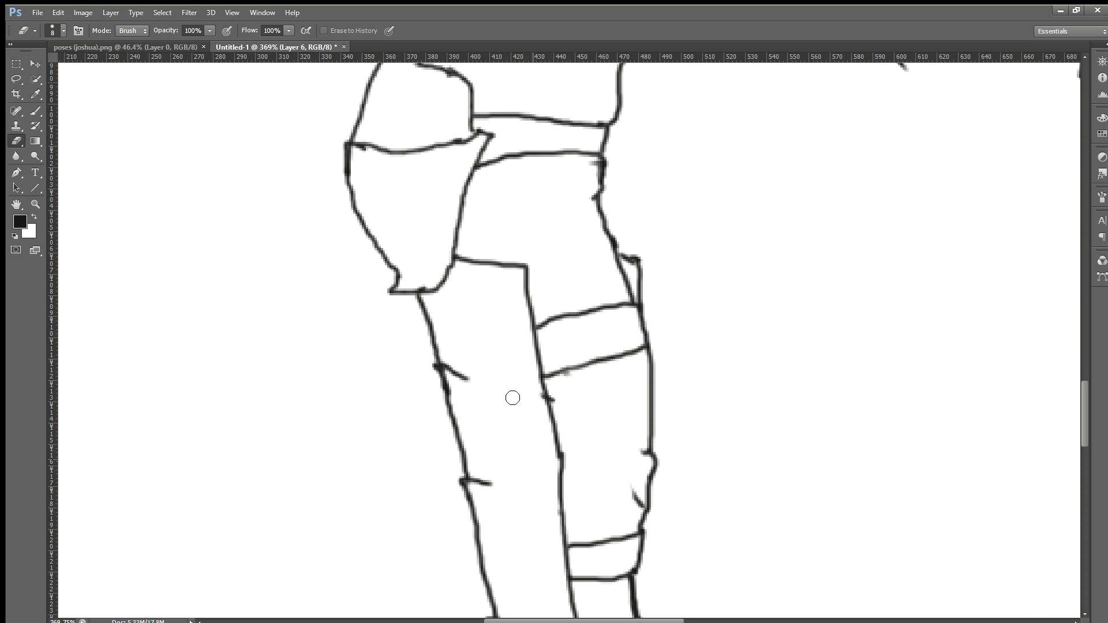
{"action": "scroll", "coordinate": [453, 464], "scroll_direction": "down", "scroll_amount": 4}
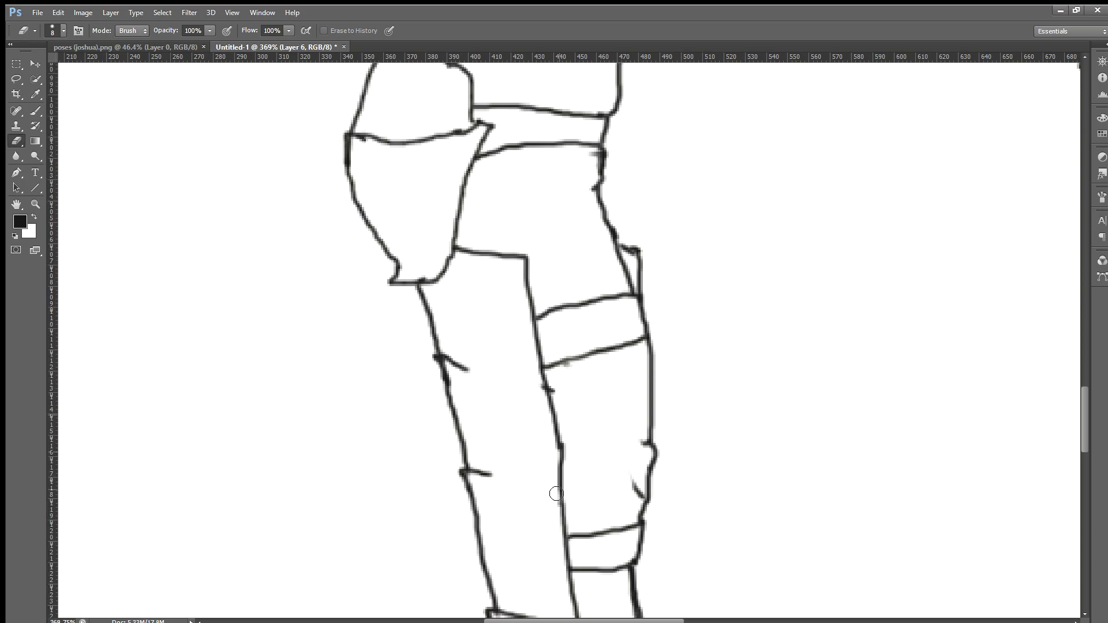
{"action": "mouse_move", "coordinate": [527, 542]}
{"action": "left_mouse_down"}
{"action": "mouse_move", "coordinate": [572, 550]}
{"action": "mouse_move", "coordinate": [513, 532]}
{"action": "left_mouse_up"}
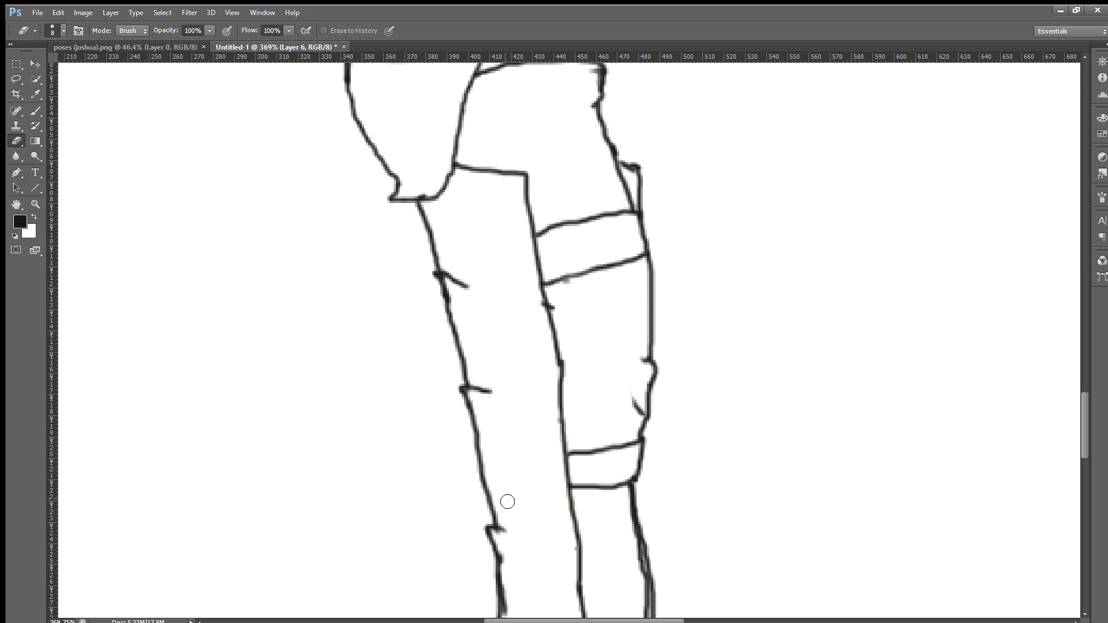
Draw three curved cross lines sloping down from the shin guard's front edge to its back edge with the size 3 brush.
{"action": "scroll", "coordinate": [505, 503], "scroll_direction": "down", "scroll_amount": 4}
{"action": "left_click", "coordinate": [35, 111]}
{"action": "left_click_drag", "start_coordinate": [493, 426], "coordinate": [574, 461]}
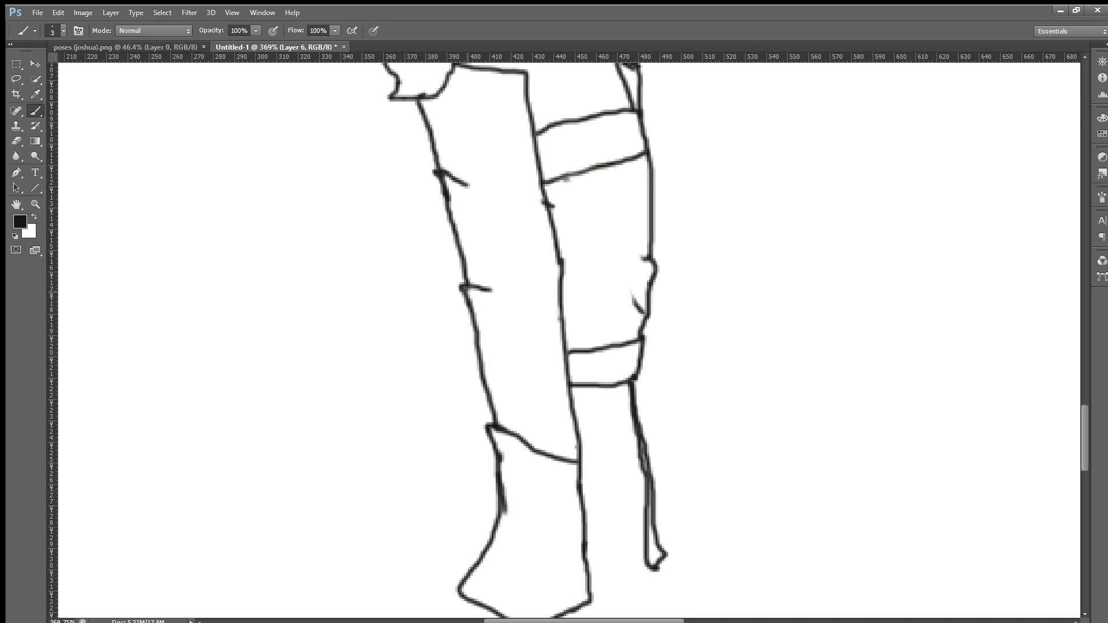
{"action": "left_click_drag", "start_coordinate": [491, 291], "coordinate": [549, 316]}
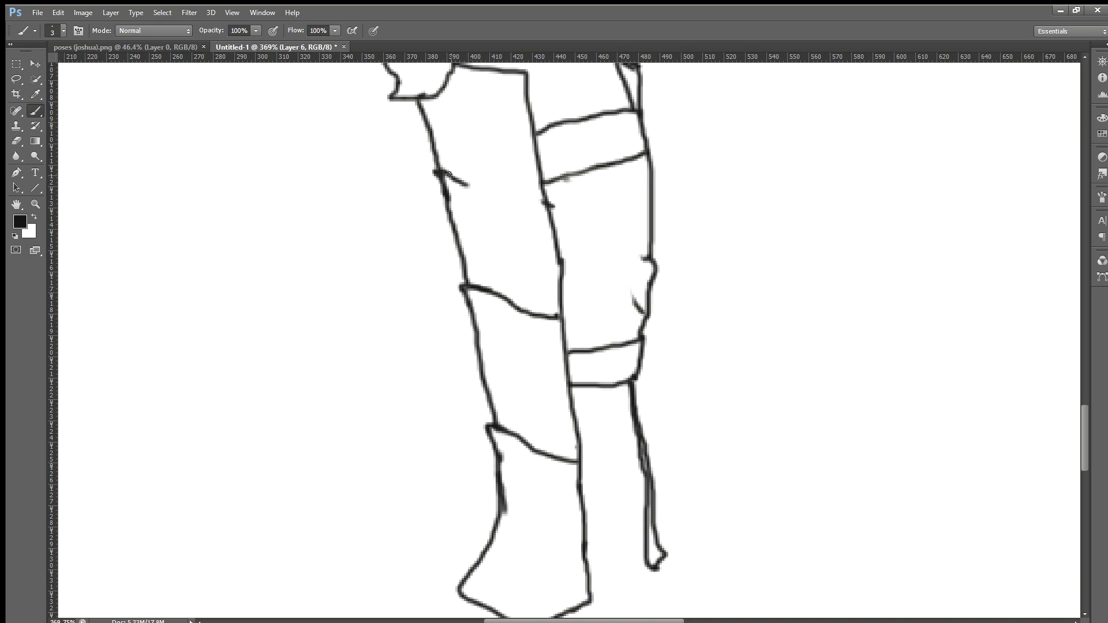
{"action": "left_click_drag", "start_coordinate": [466, 185], "coordinate": [540, 222]}
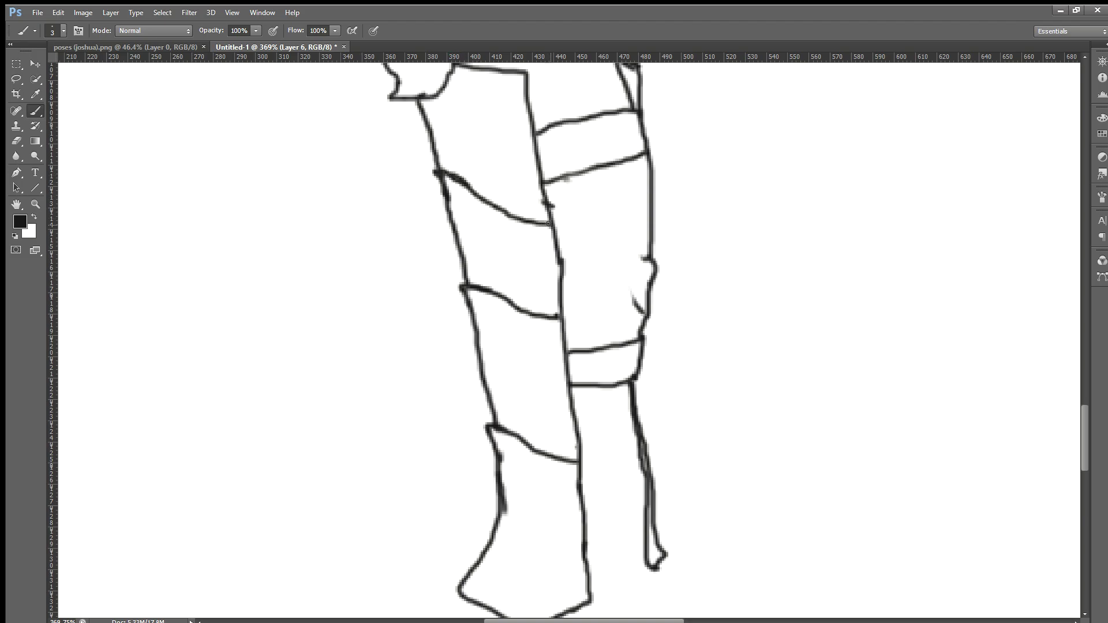
Examine the line art of the whole figure, then the waist and both thighs more closely.
{"action": "scroll", "coordinate": [547, 230], "scroll_direction": "down", "scroll_amount": 2}
{"action": "scroll", "coordinate": [554, 240], "scroll_direction": "down", "scroll_amount": 2}
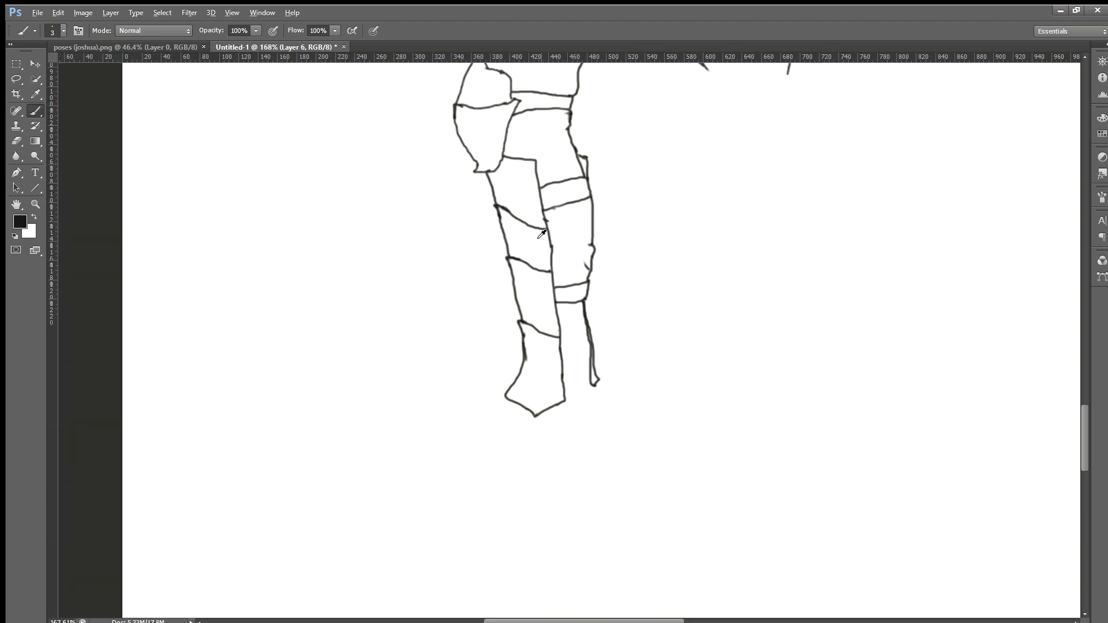
{"action": "scroll", "coordinate": [569, 254], "scroll_direction": "down", "scroll_amount": 1}
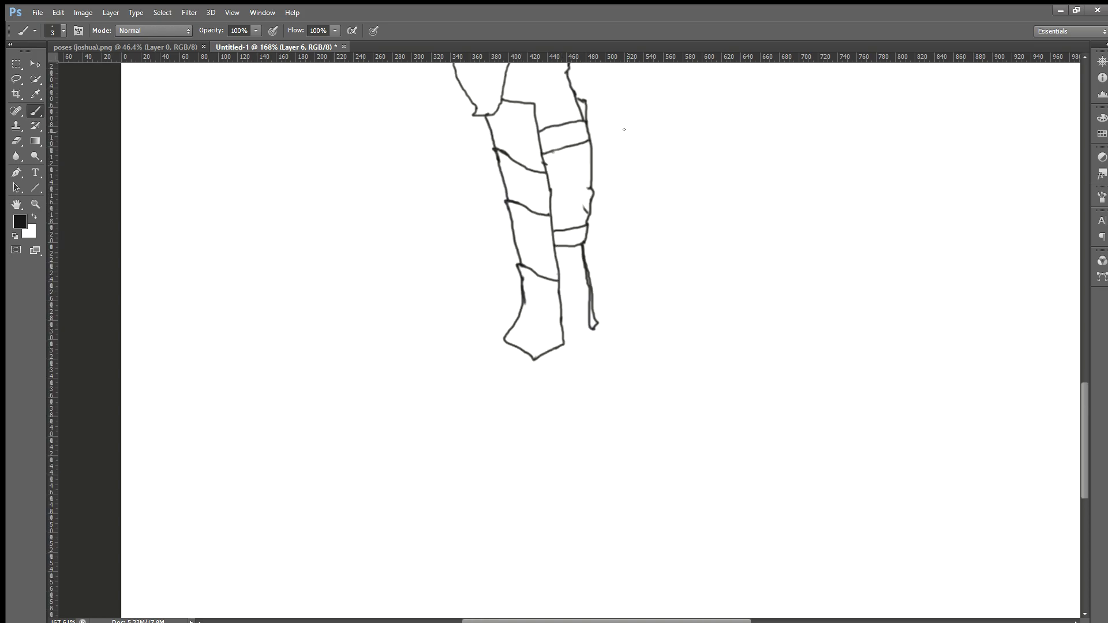
{"action": "scroll", "coordinate": [619, 129], "scroll_direction": "down", "scroll_amount": 2}
{"action": "scroll", "coordinate": [611, 162], "scroll_direction": "up", "scroll_amount": 5}
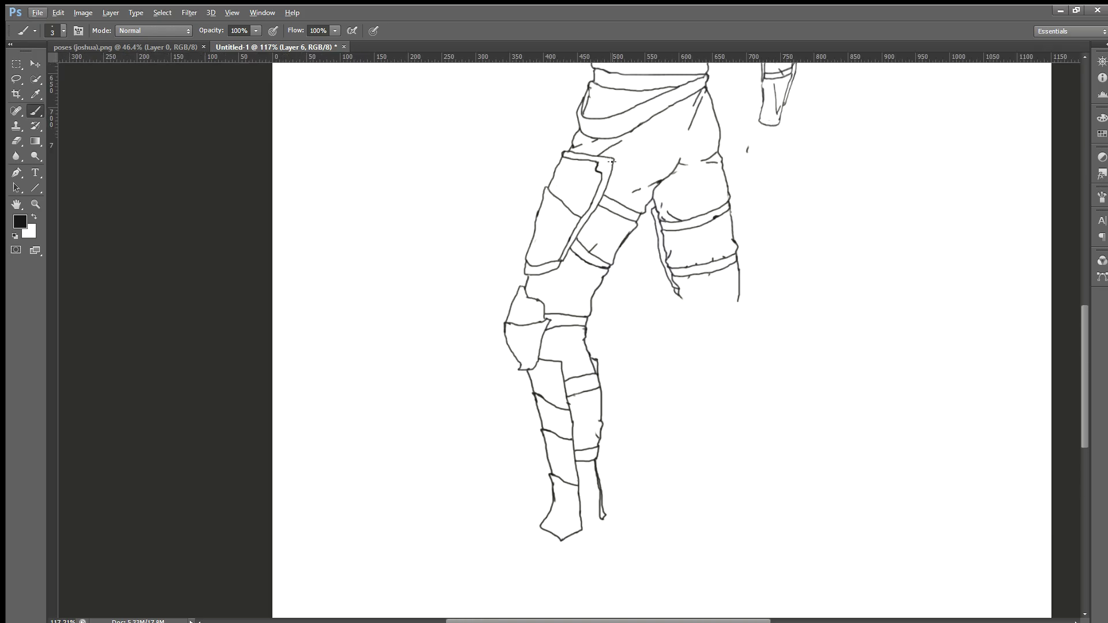
{"action": "scroll", "coordinate": [612, 161], "scroll_direction": "down", "scroll_amount": 3}
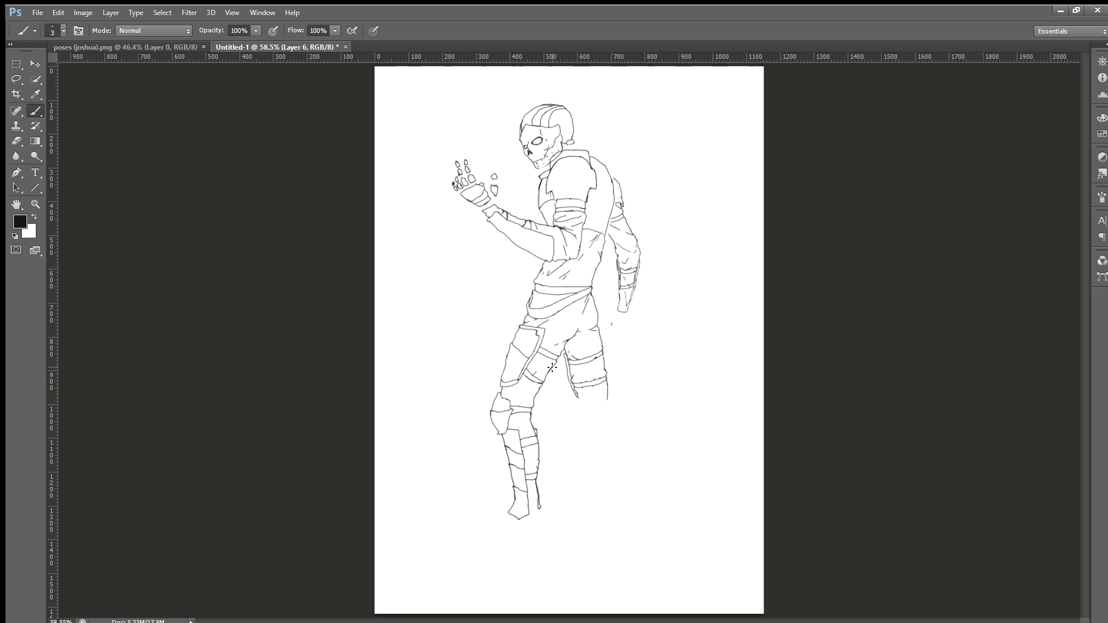
{"action": "scroll", "coordinate": [464, 522], "scroll_direction": "up", "scroll_amount": 2}
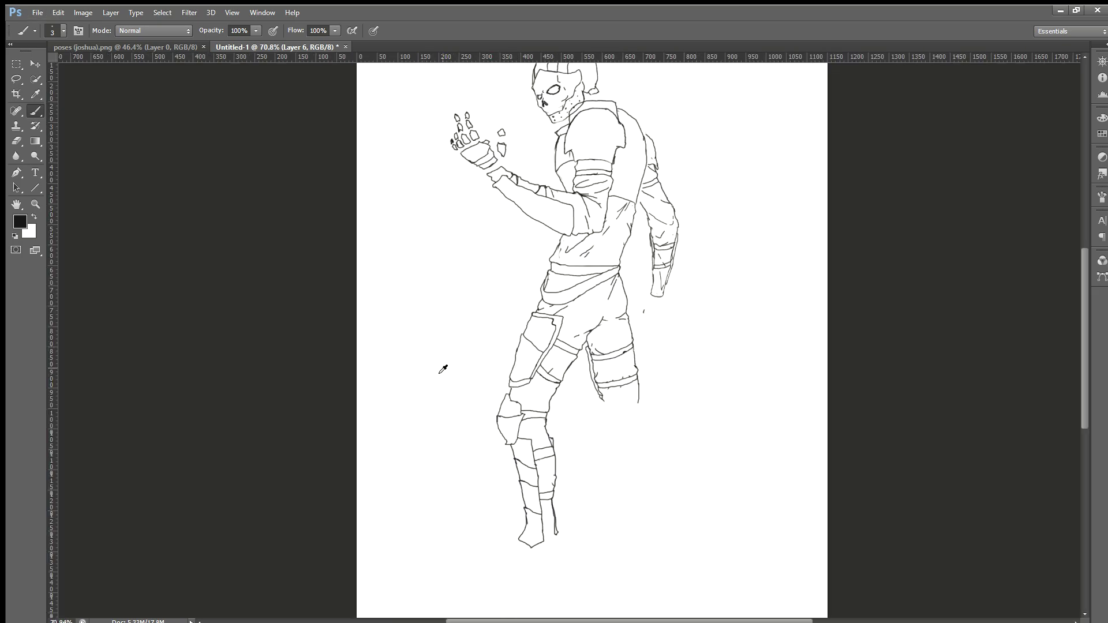
{"action": "scroll", "coordinate": [442, 366], "scroll_direction": "up", "scroll_amount": 2}
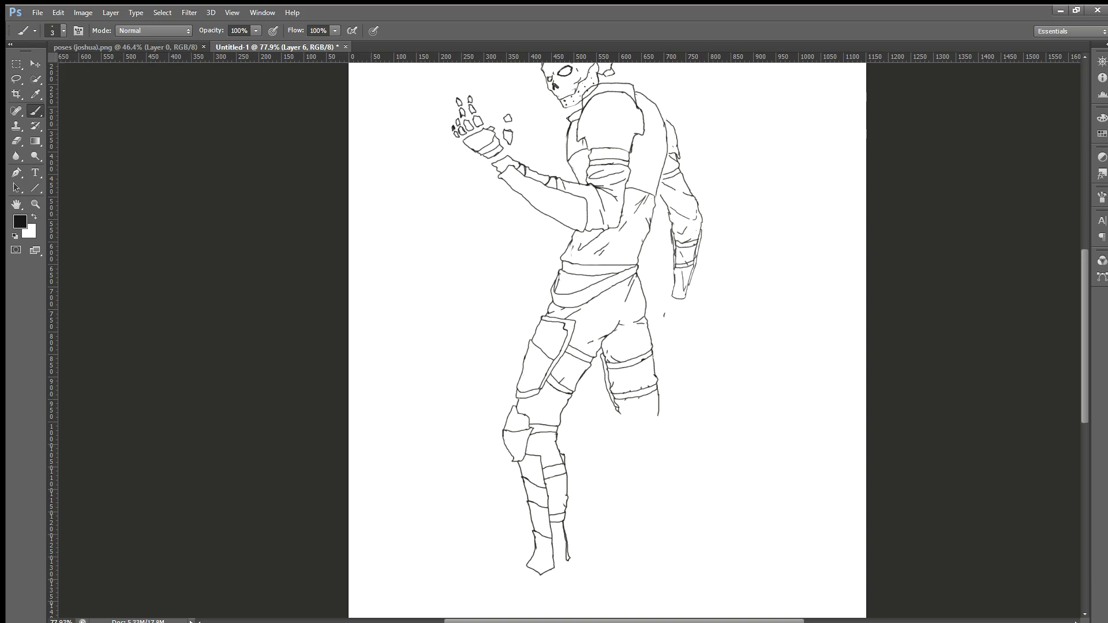
{"action": "scroll", "coordinate": [594, 304], "scroll_direction": "up", "scroll_amount": 5}
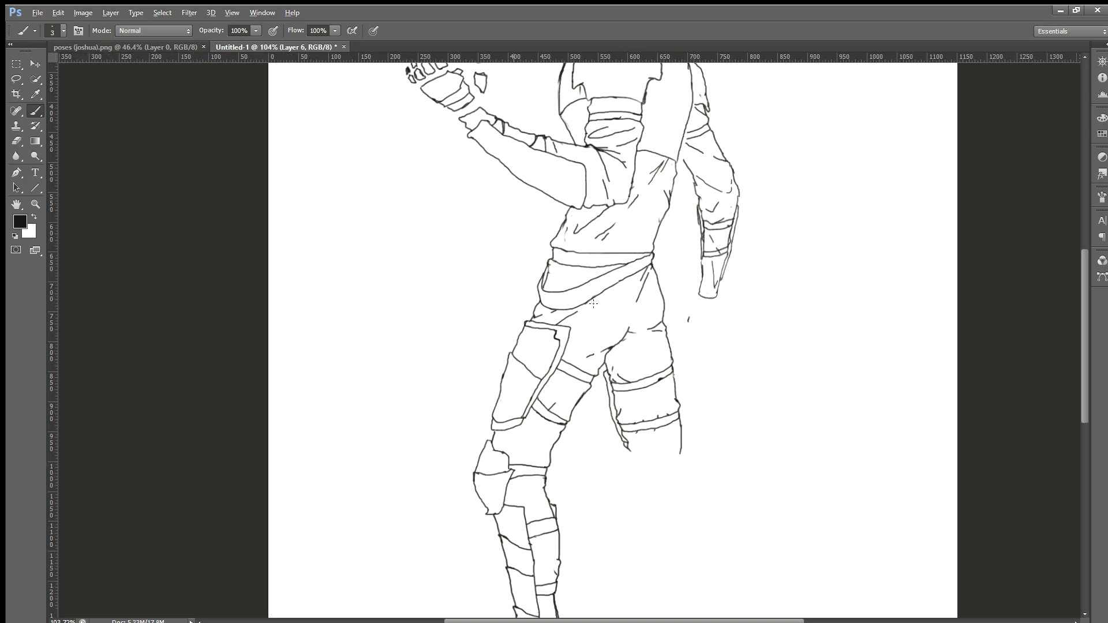
{"action": "scroll", "coordinate": [546, 265], "scroll_direction": "down", "scroll_amount": 3}
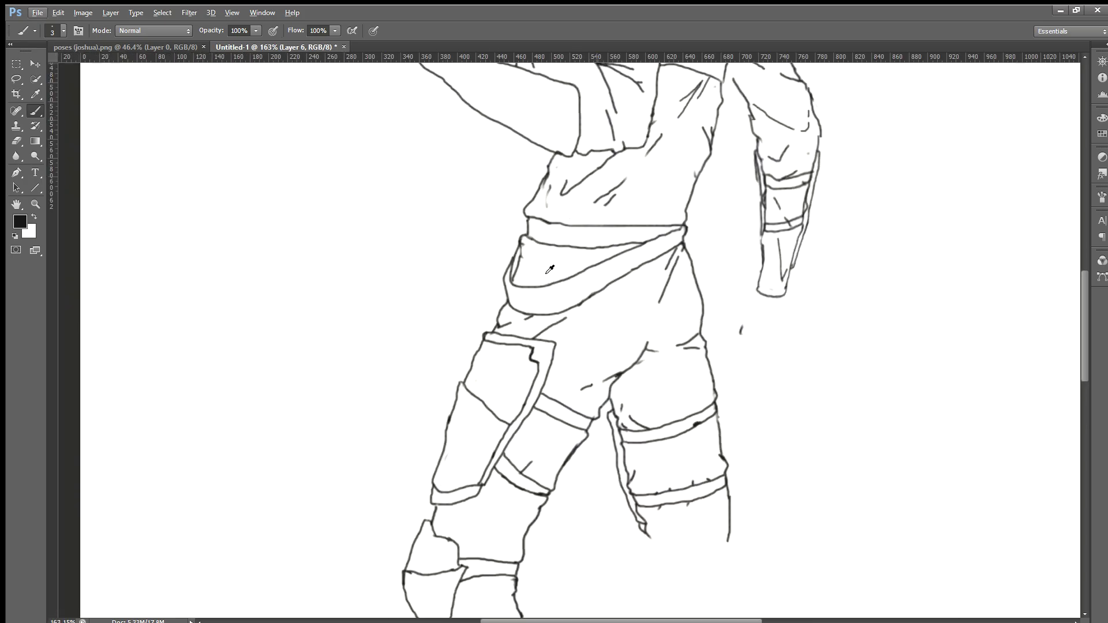
{"action": "scroll", "coordinate": [617, 445], "scroll_direction": "up", "scroll_amount": 3}
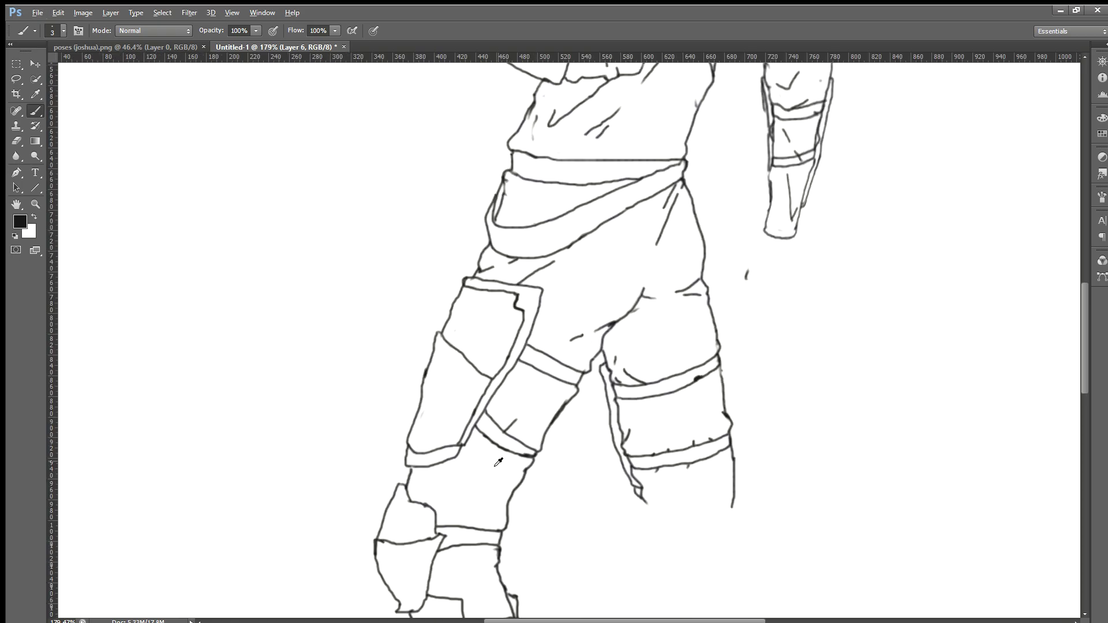
Add small fold marks below the front thigh's lower strap and erase the short fold line just above that strap.
{"action": "scroll", "coordinate": [496, 459], "scroll_direction": "up", "scroll_amount": 3}
{"action": "scroll", "coordinate": [493, 445], "scroll_direction": "up", "scroll_amount": 2}
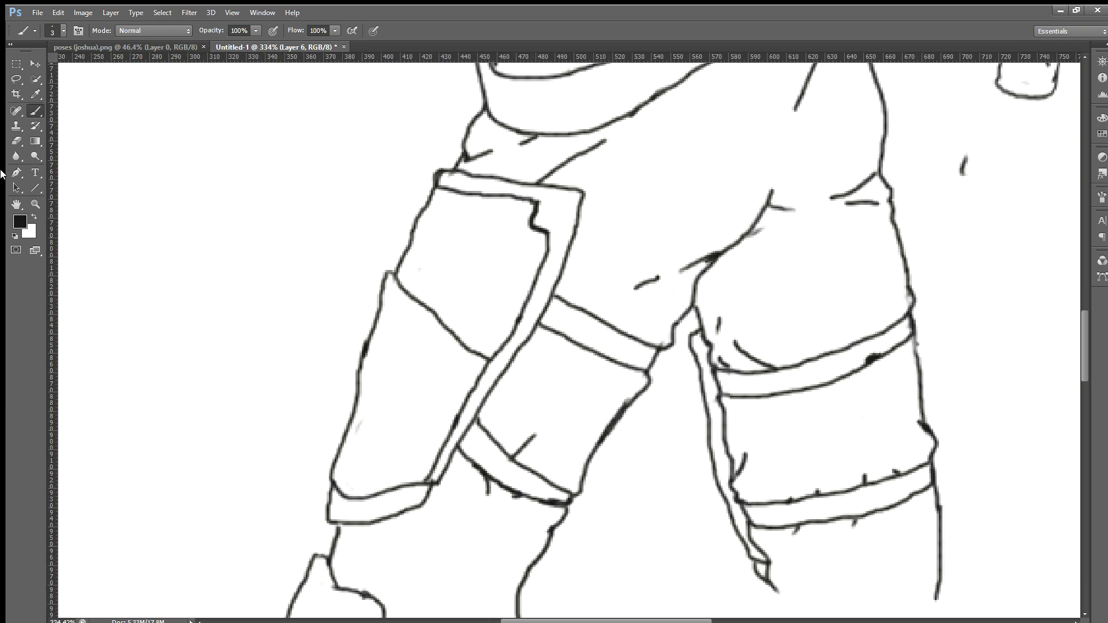
{"action": "scroll", "coordinate": [492, 525], "scroll_direction": "down", "scroll_amount": 2}
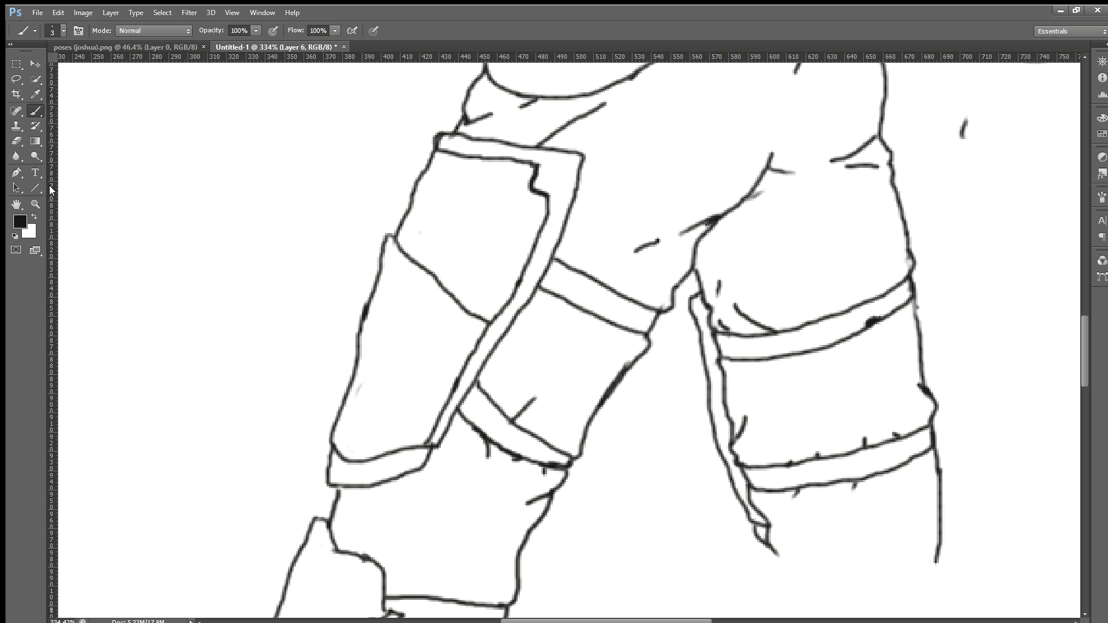
{"action": "left_click", "coordinate": [16, 140]}
{"action": "left_click_drag", "start_coordinate": [514, 418], "coordinate": [537, 415]}
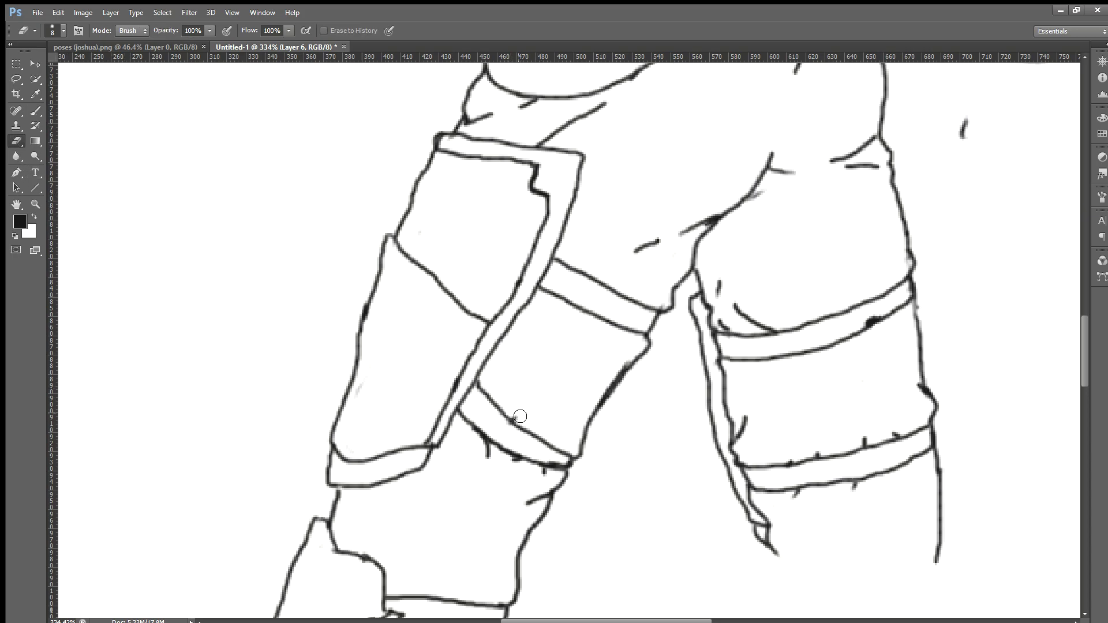
{"action": "scroll", "coordinate": [588, 417], "scroll_direction": "down", "scroll_amount": 3}
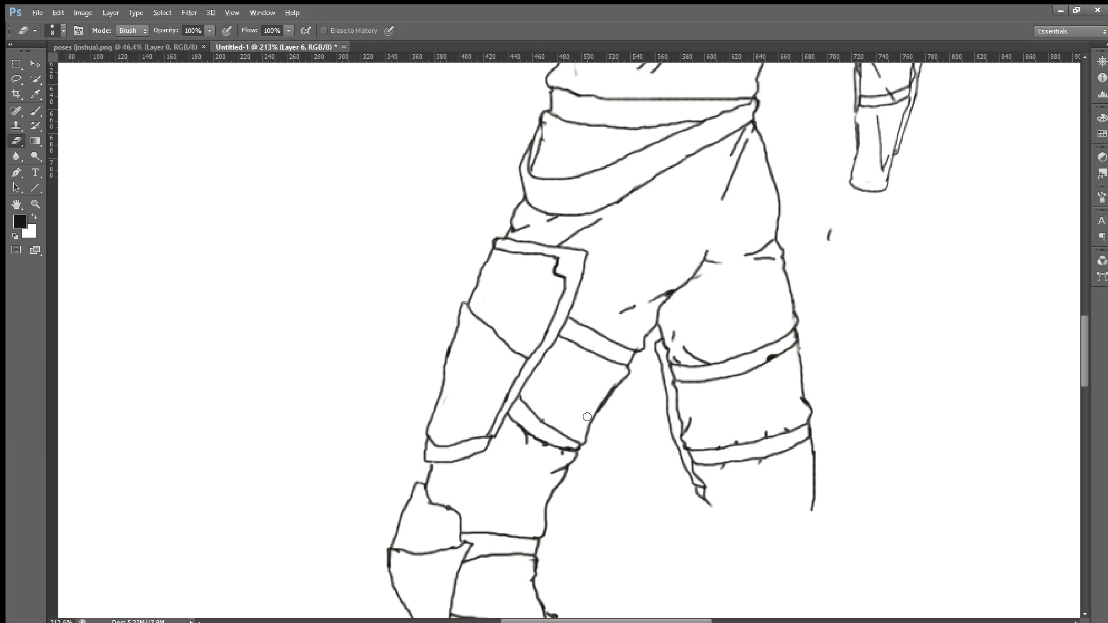
{"action": "scroll", "coordinate": [587, 416], "scroll_direction": "down", "scroll_amount": 3}
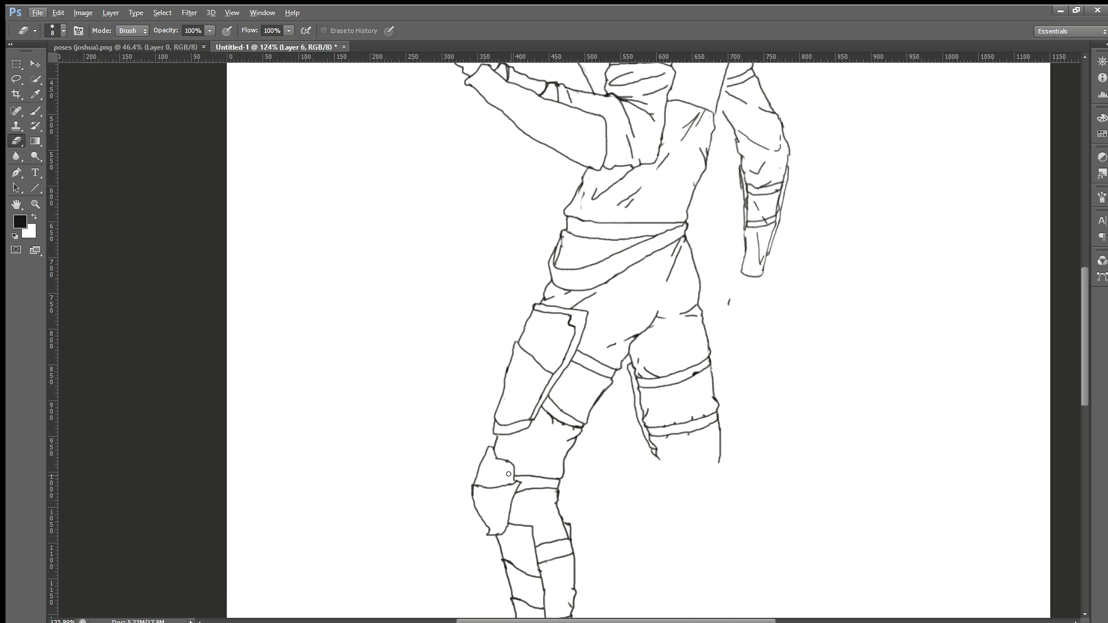
{"action": "scroll", "coordinate": [507, 468], "scroll_direction": "up", "scroll_amount": 4}
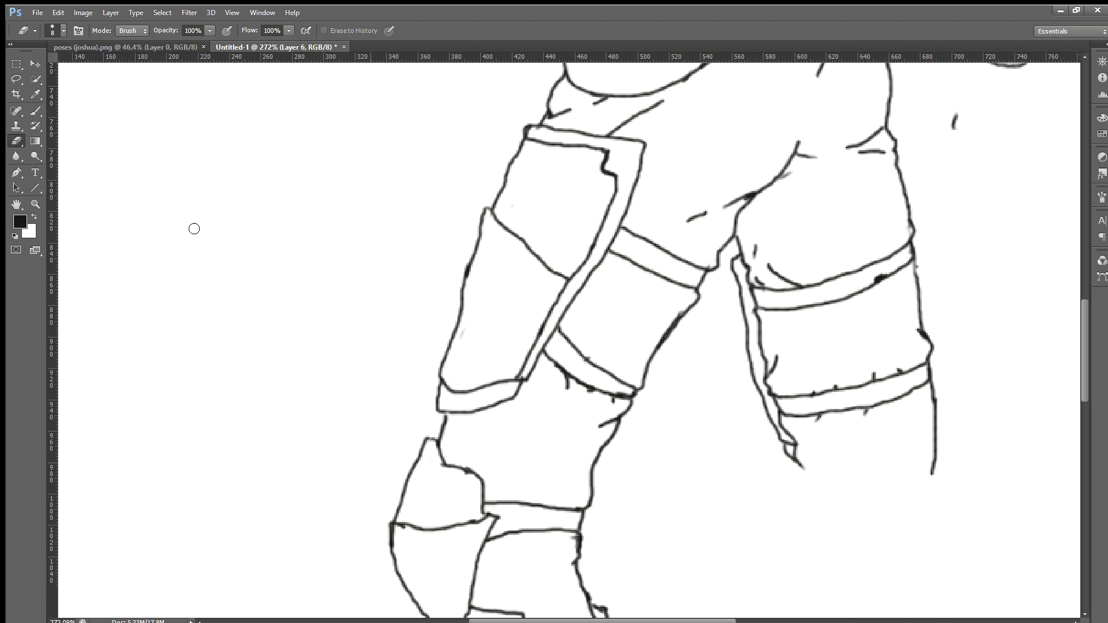
{"action": "scroll", "coordinate": [266, 273], "scroll_direction": "up", "scroll_amount": 1}
{"action": "left_click", "coordinate": [35, 110]}
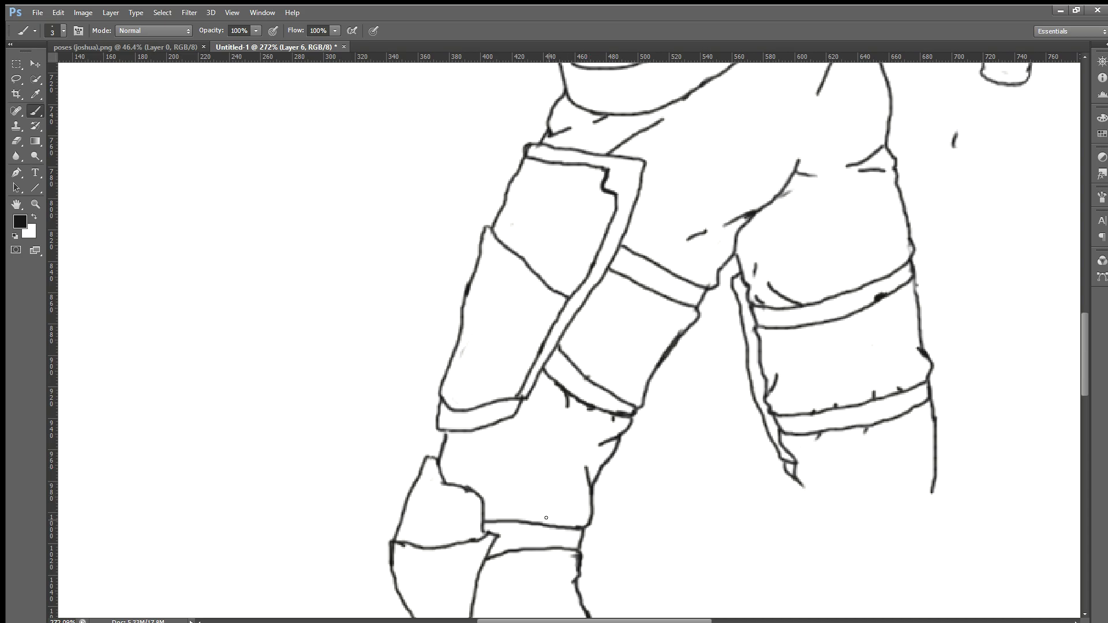
{"action": "key", "text": "ctrl+z"}
{"action": "scroll", "coordinate": [542, 534], "scroll_direction": "down", "scroll_amount": 3}
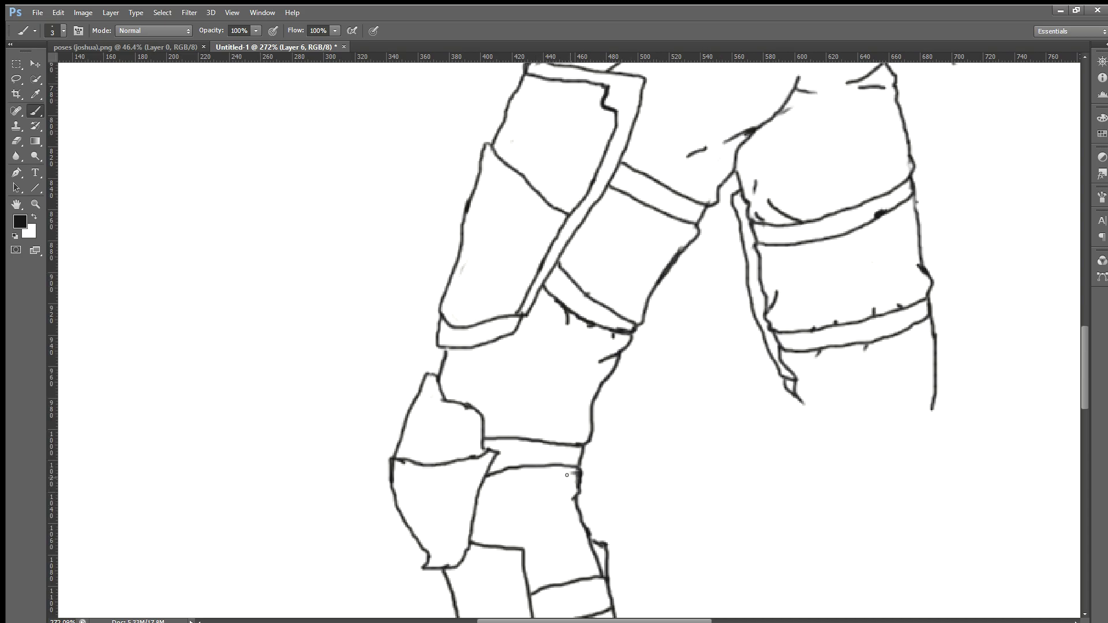
{"action": "scroll", "coordinate": [556, 475], "scroll_direction": "down", "scroll_amount": 2}
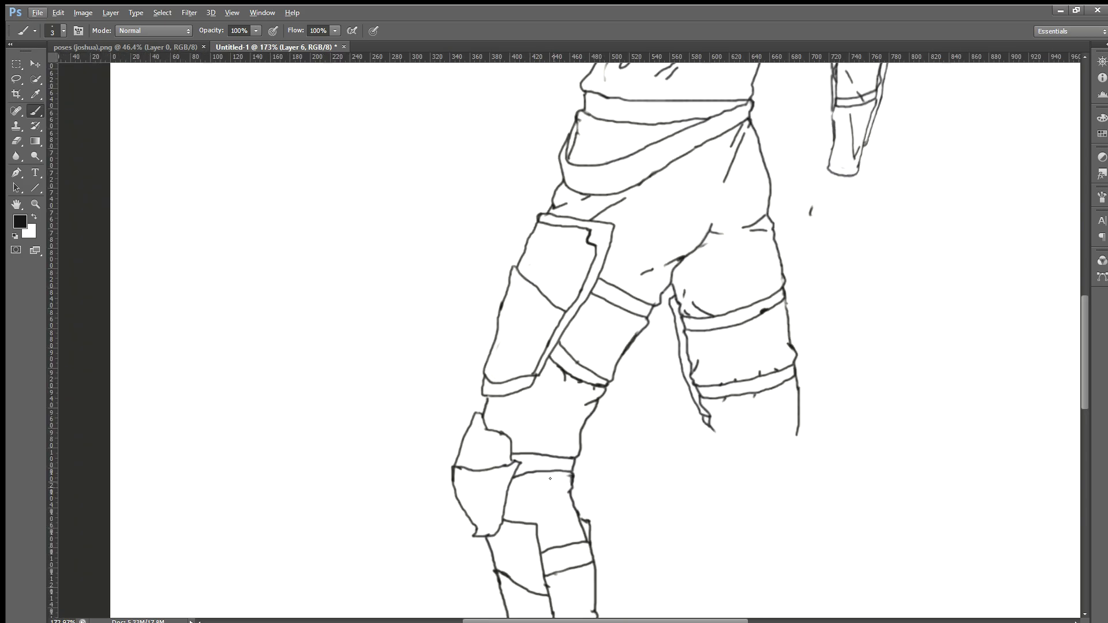
{"action": "left_click_drag", "start_coordinate": [531, 489], "coordinate": [536, 494]}
{"action": "scroll", "coordinate": [537, 487], "scroll_direction": "down", "scroll_amount": 3}
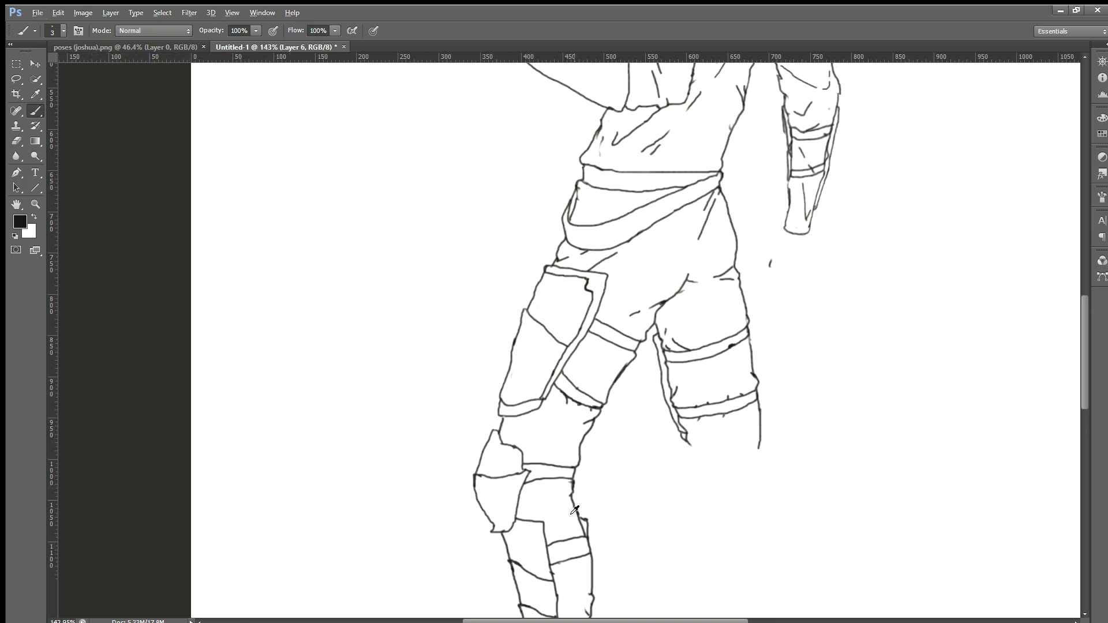
{"action": "scroll", "coordinate": [519, 469], "scroll_direction": "up", "scroll_amount": 2}
{"action": "scroll", "coordinate": [519, 469], "scroll_direction": "up", "scroll_amount": 1}
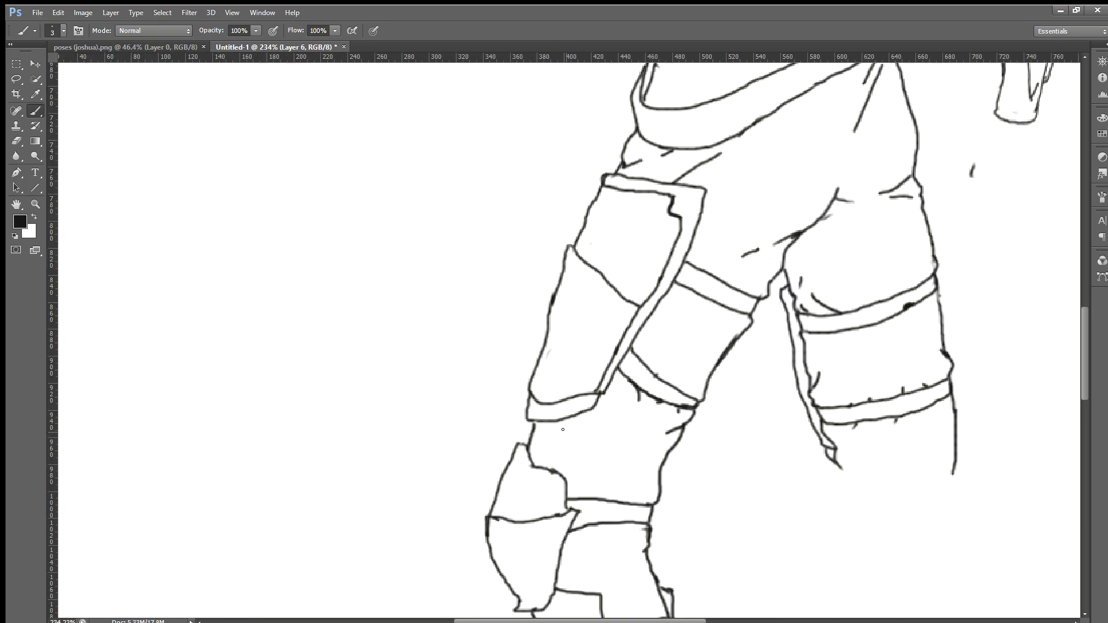
{"action": "key", "text": "ctrl+z"}
Draw a short slanted fold line just beneath the front thigh plate's bottom edge, above the knee guard.
{"action": "scroll", "coordinate": [528, 442], "scroll_direction": "up", "scroll_amount": 2}
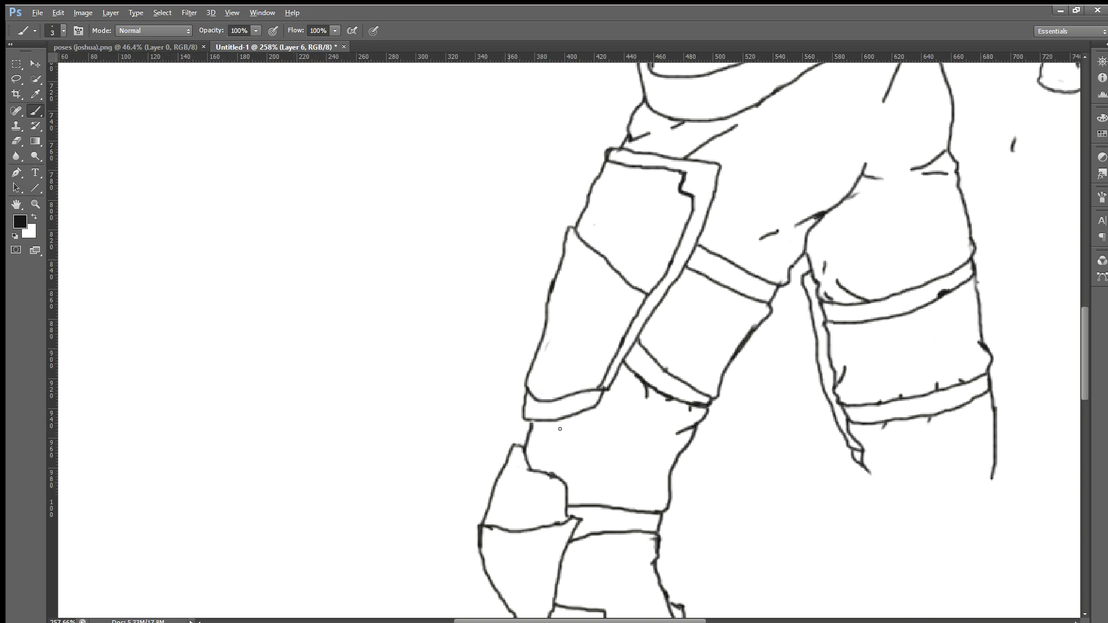
{"action": "left_click_drag", "start_coordinate": [538, 434], "coordinate": [559, 416]}
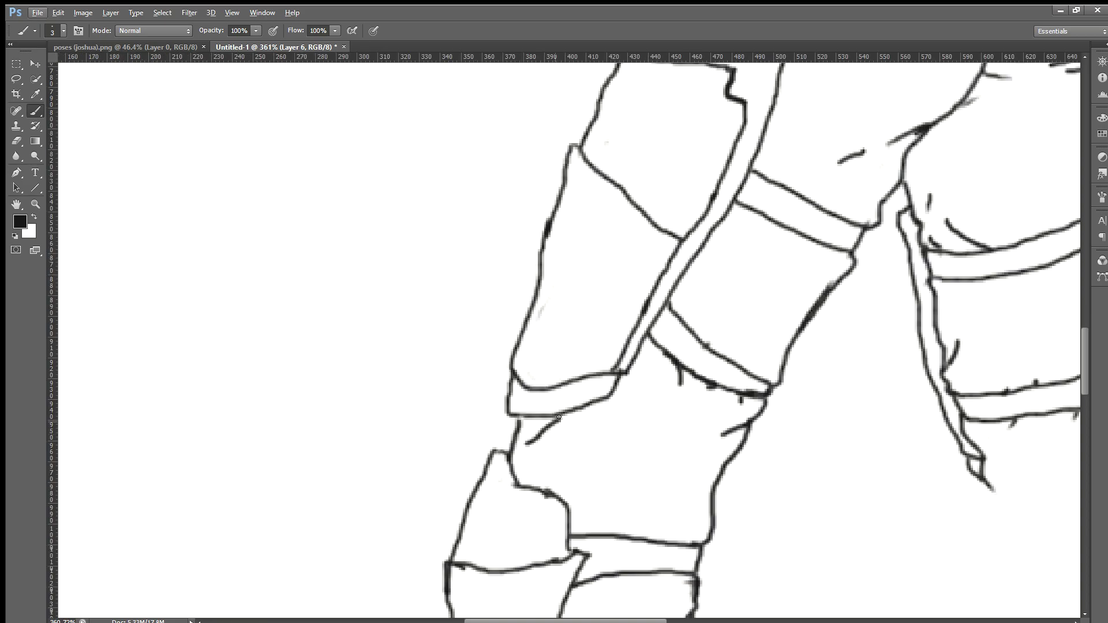
Draw a short slanted fold line running from the front thigh plate's lower back corner down toward the knee guard.
{"action": "mouse_move", "coordinate": [542, 466]}
{"action": "left_mouse_down"}
{"action": "mouse_move", "coordinate": [611, 408]}
{"action": "mouse_move", "coordinate": [621, 384]}
{"action": "left_mouse_up"}
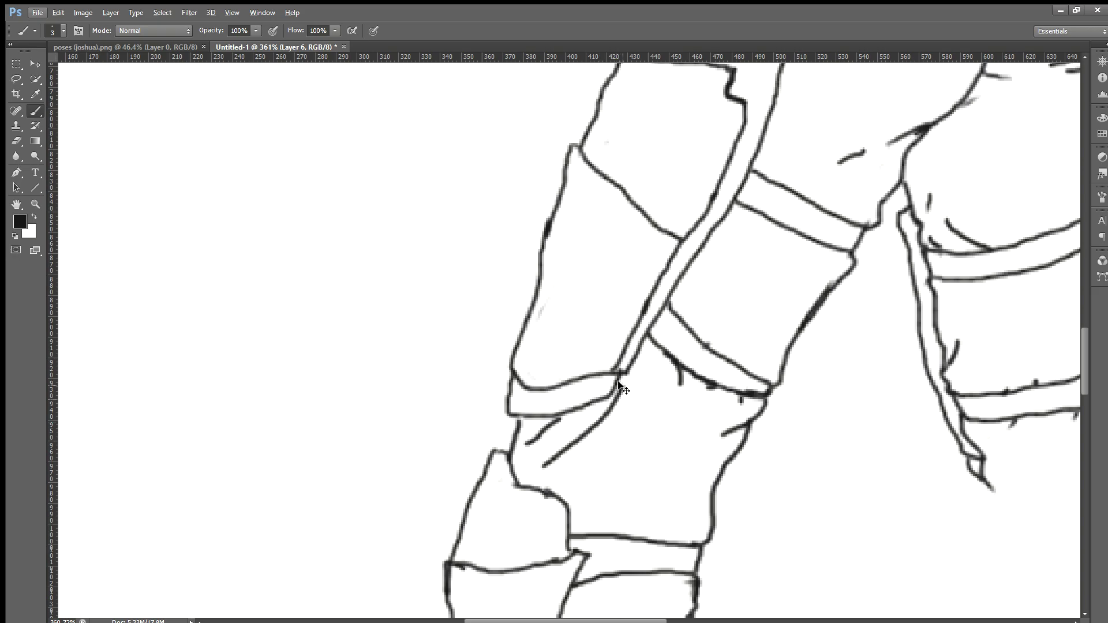
{"action": "key", "text": "ctrl+z"}
{"action": "left_click_drag", "start_coordinate": [550, 449], "coordinate": [615, 386]}
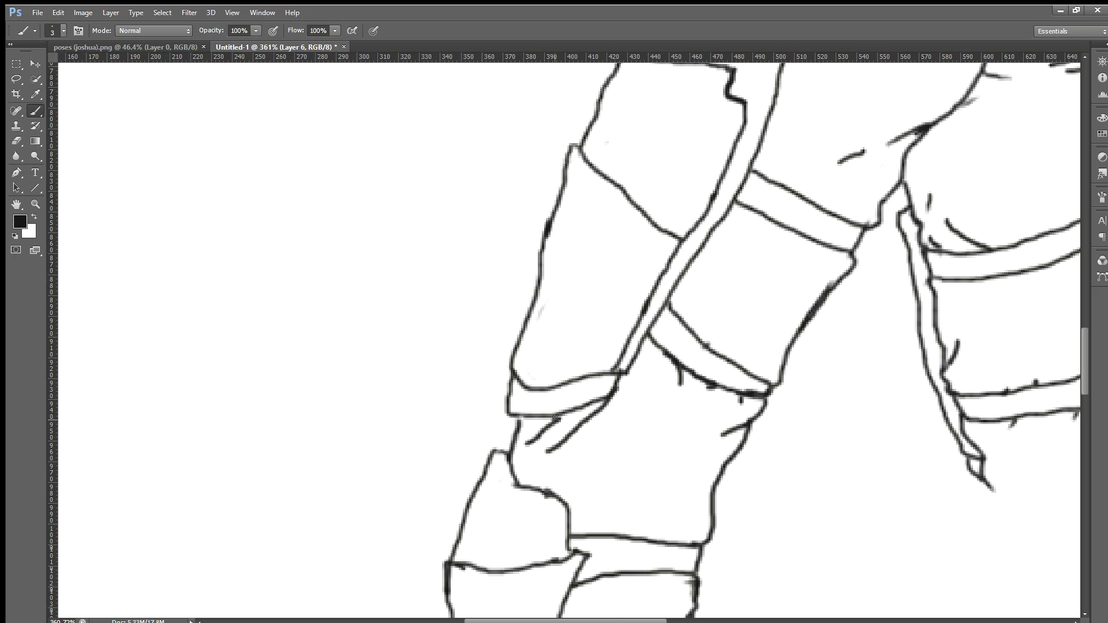
Add small fold marks just beneath the calf's upper strap, beside the shin guard's back edge.
{"action": "scroll", "coordinate": [555, 417], "scroll_direction": "down", "scroll_amount": 1}
{"action": "left_click_drag", "start_coordinate": [550, 416], "coordinate": [510, 427]}
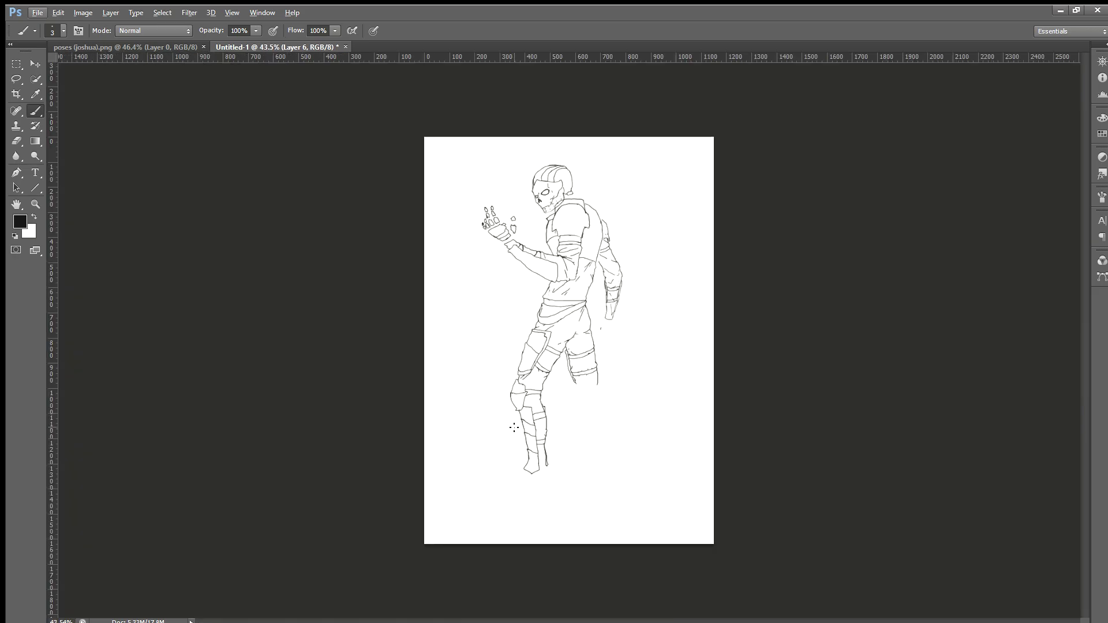
{"action": "scroll", "coordinate": [514, 428], "scroll_direction": "up", "scroll_amount": 5}
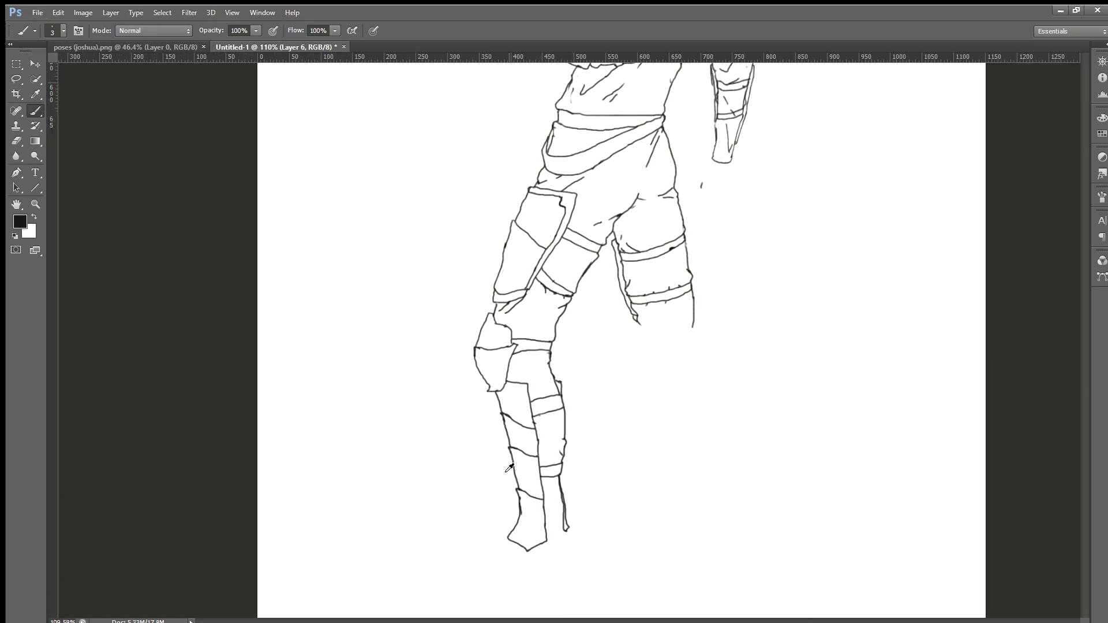
{"action": "scroll", "coordinate": [509, 468], "scroll_direction": "up", "scroll_amount": 2}
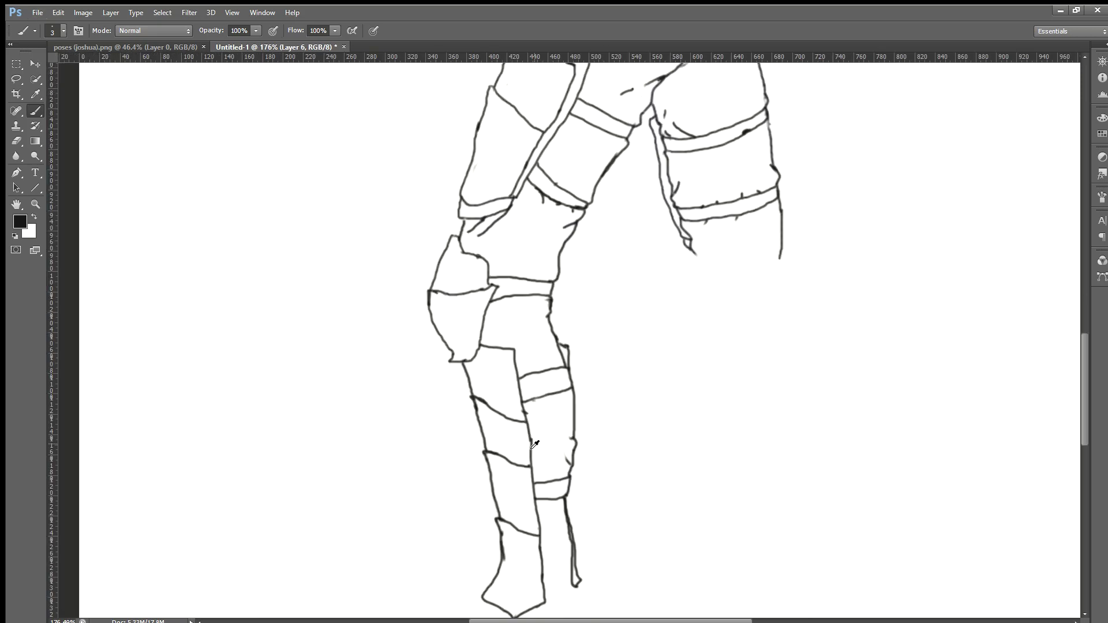
{"action": "scroll", "coordinate": [534, 444], "scroll_direction": "up", "scroll_amount": 2}
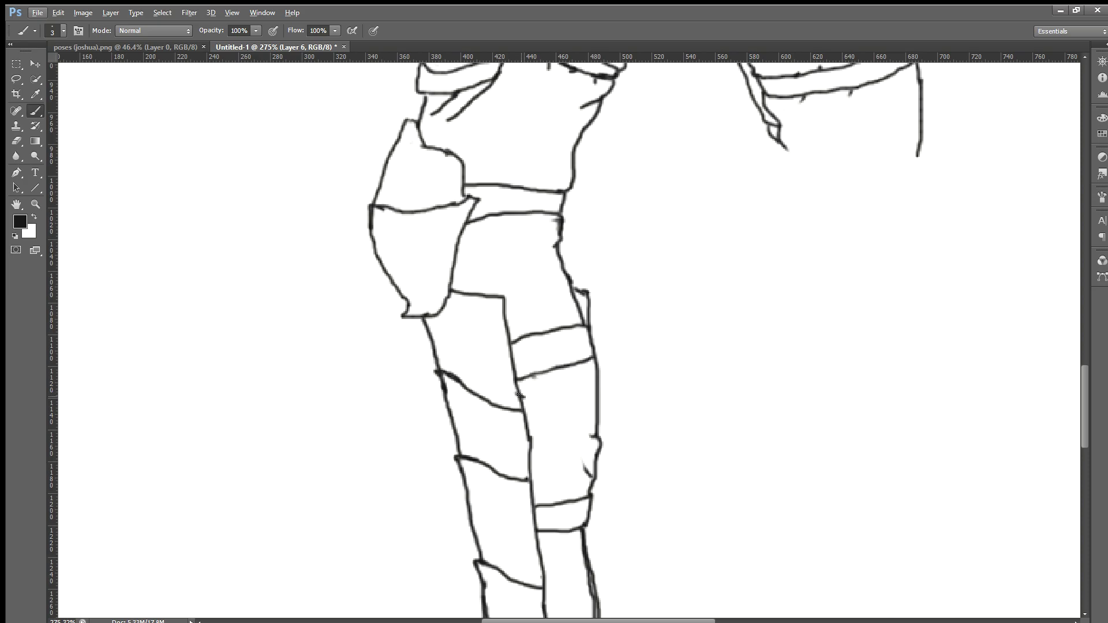
{"action": "key", "text": "alt"}
{"action": "scroll", "coordinate": [548, 413], "scroll_direction": "down", "scroll_amount": 3}
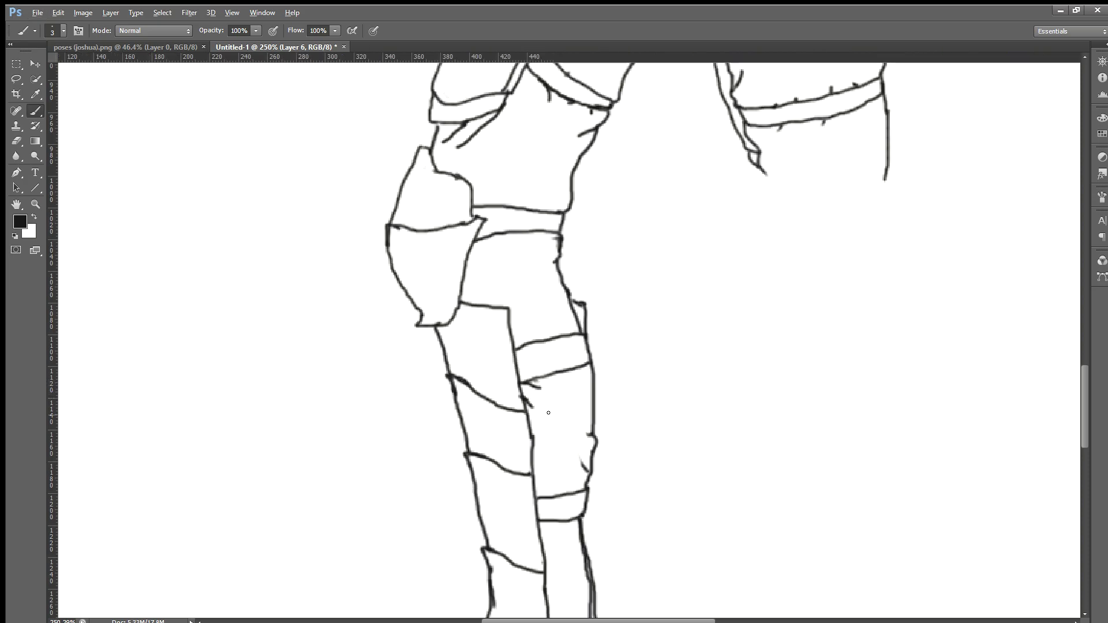
Draw a short curved fold mark and a slanted one below the knee strap, between the knee guard and the leg's back edge.
{"action": "scroll", "coordinate": [483, 351], "scroll_direction": "up", "scroll_amount": 2}
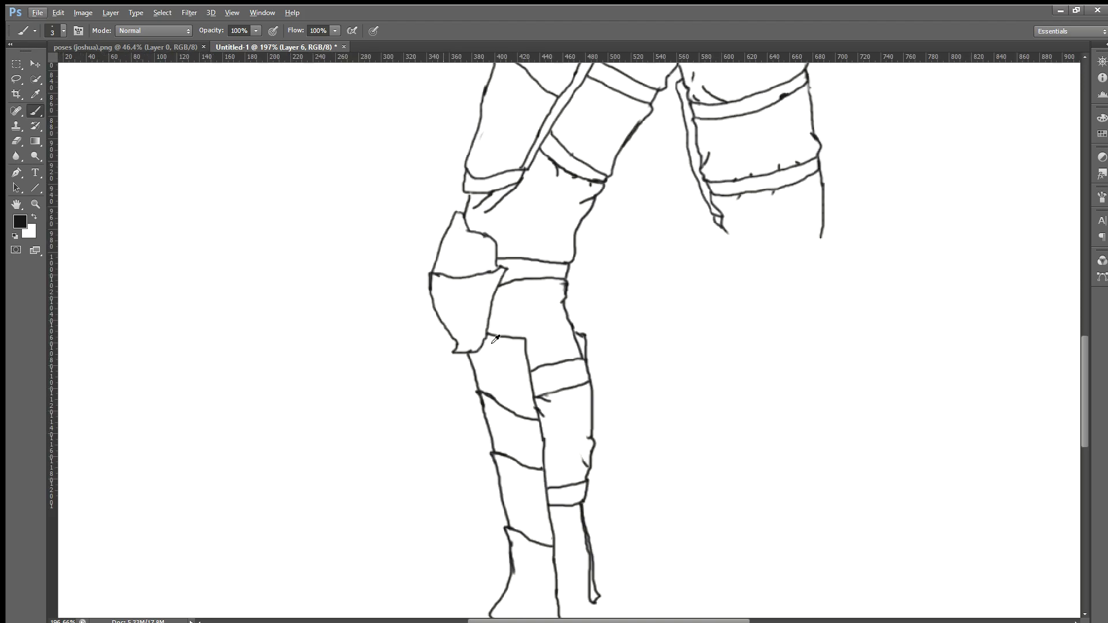
{"action": "scroll", "coordinate": [499, 341], "scroll_direction": "up", "scroll_amount": 1}
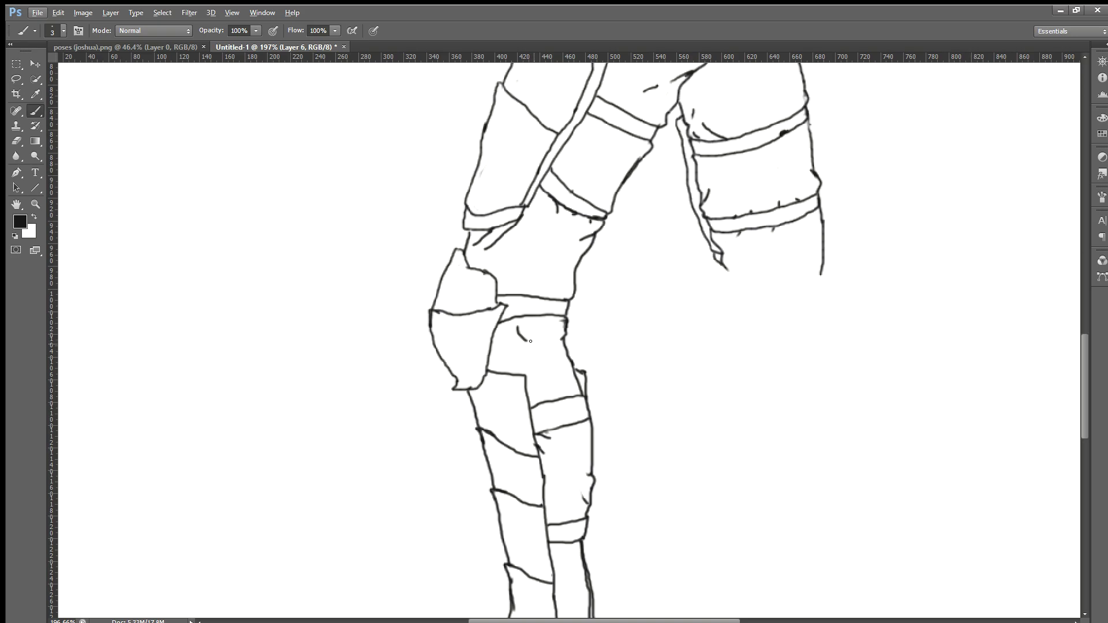
{"action": "key", "text": "ctrl+z"}
{"action": "scroll", "coordinate": [619, 391], "scroll_direction": "down", "scroll_amount": 1}
{"action": "scroll", "coordinate": [584, 379], "scroll_direction": "up", "scroll_amount": 2}
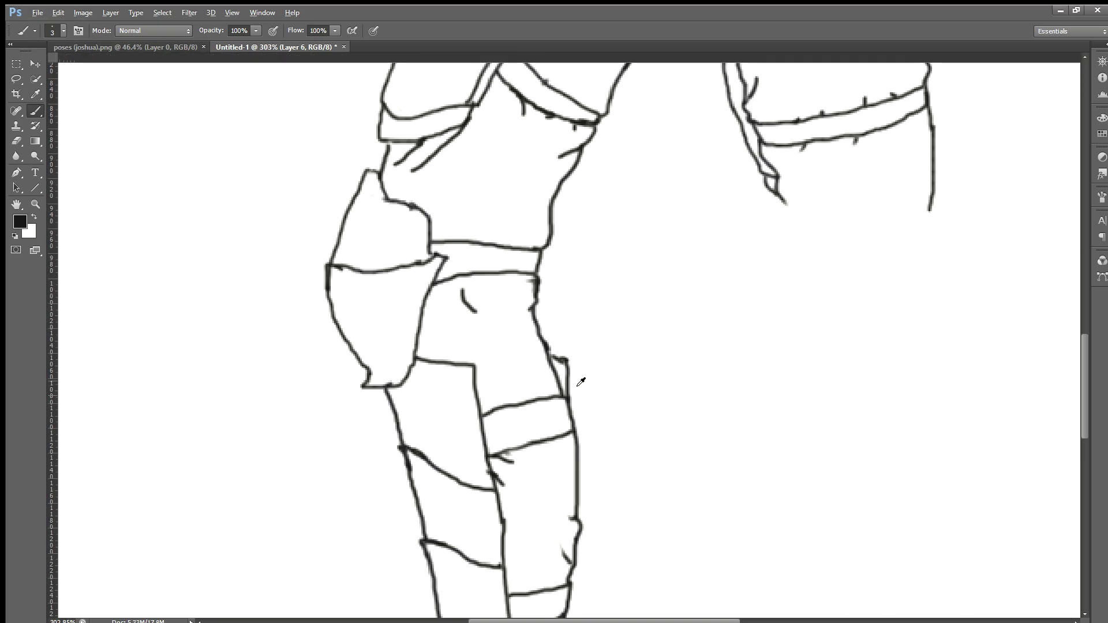
{"action": "left_click_drag", "start_coordinate": [497, 323], "coordinate": [518, 333]}
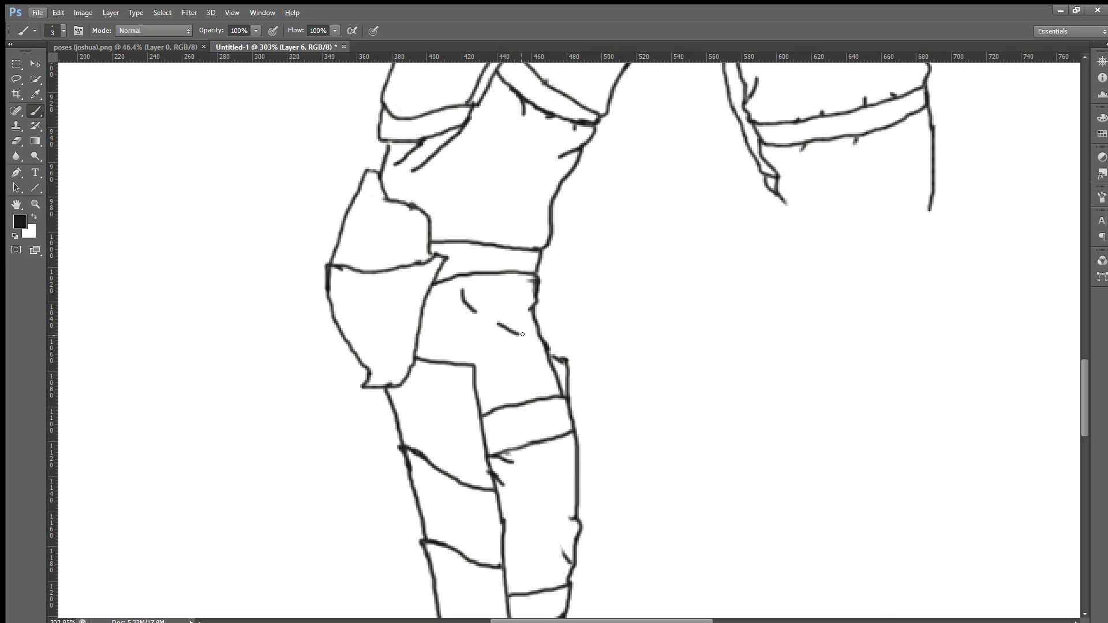
Draw a short vertical fold line on the front thigh between its two straps.
{"action": "scroll", "coordinate": [532, 340], "scroll_direction": "down", "scroll_amount": 4}
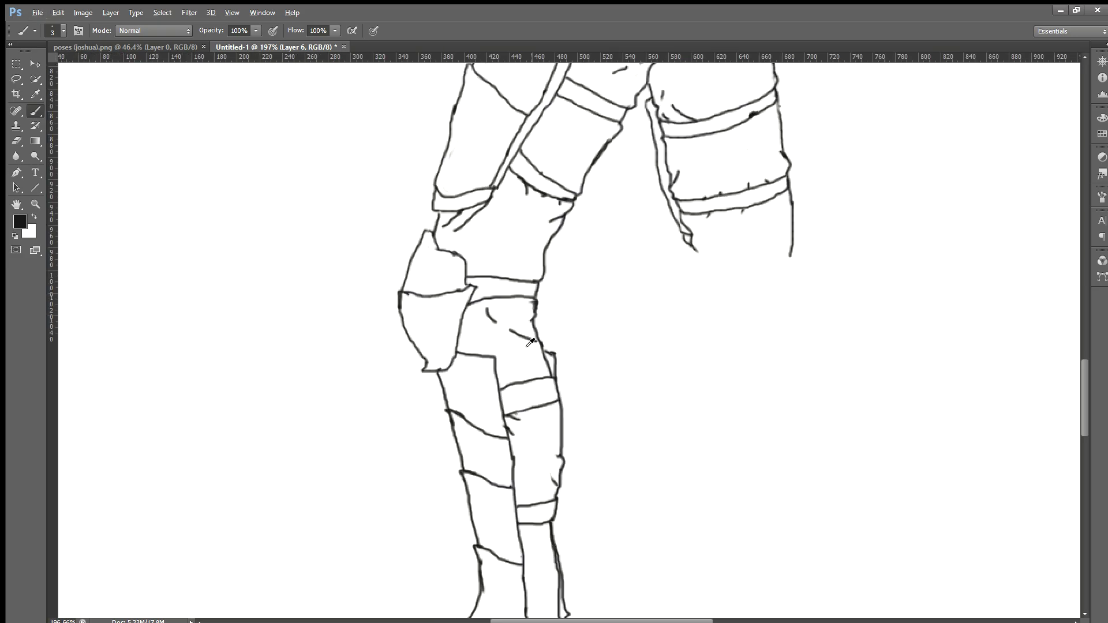
{"action": "scroll", "coordinate": [525, 344], "scroll_direction": "down", "scroll_amount": 3}
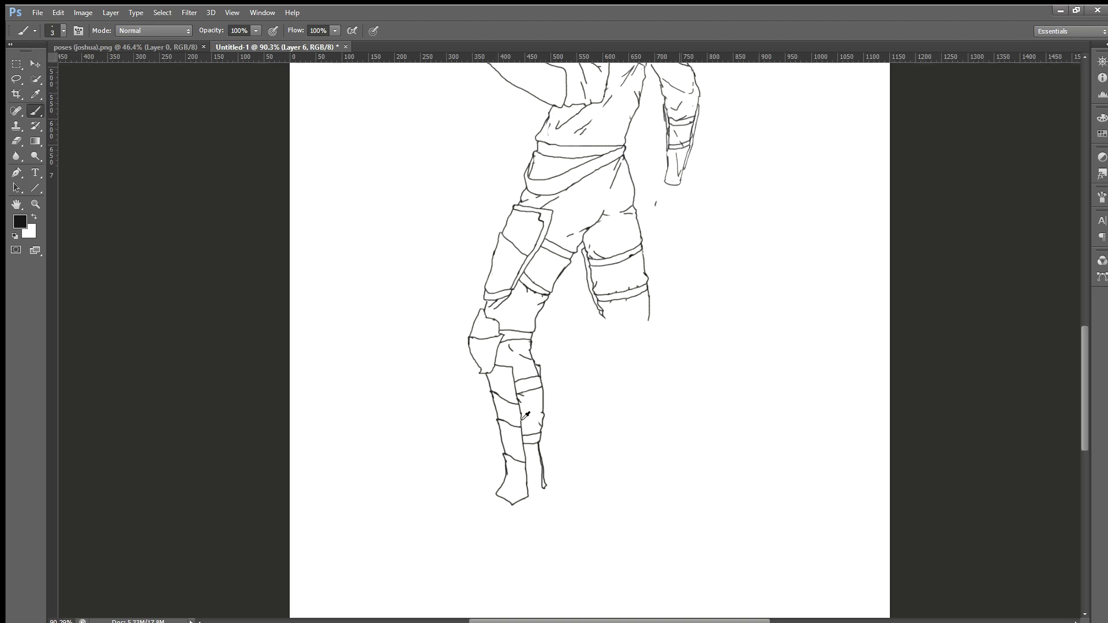
{"action": "scroll", "coordinate": [543, 464], "scroll_direction": "down", "scroll_amount": 2}
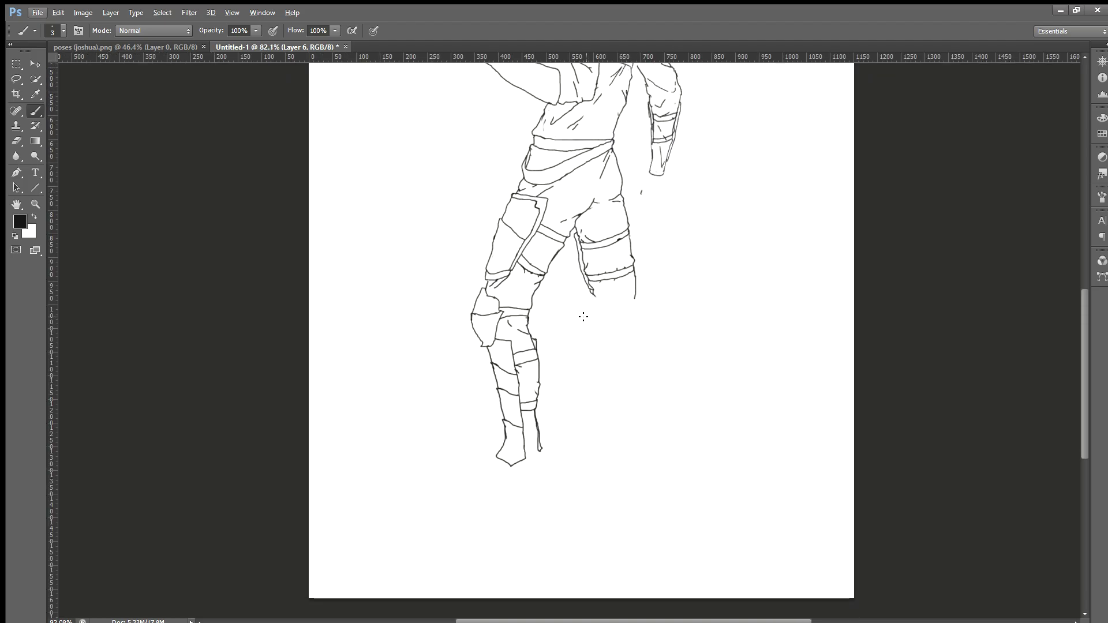
{"action": "scroll", "coordinate": [552, 313], "scroll_direction": "down", "scroll_amount": 1}
{"action": "scroll", "coordinate": [553, 313], "scroll_direction": "up", "scroll_amount": 2}
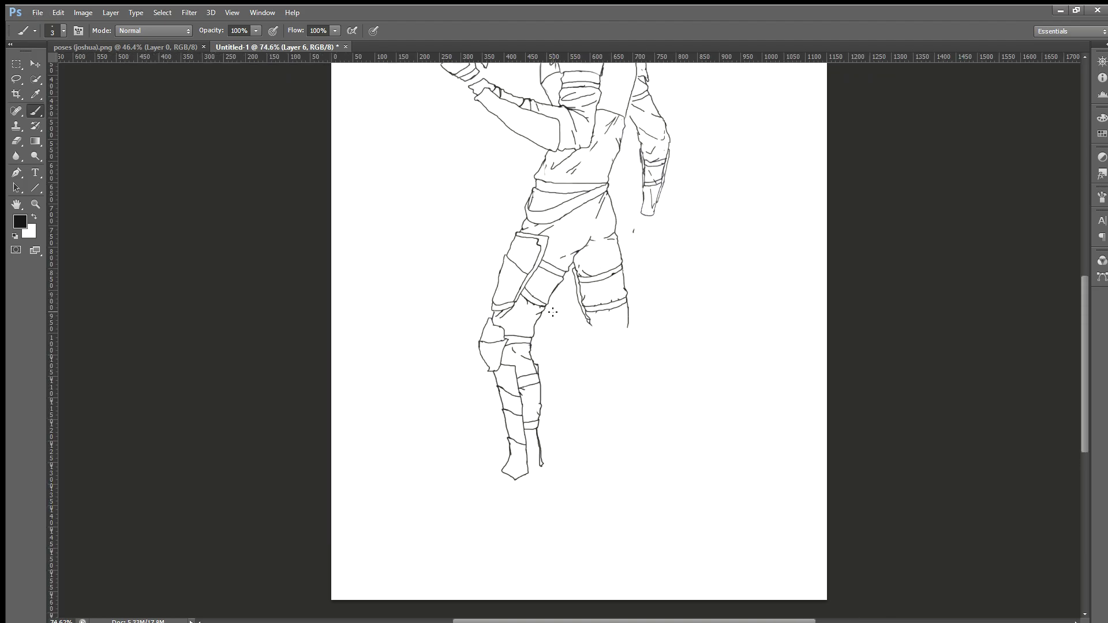
{"action": "scroll", "coordinate": [553, 312], "scroll_direction": "up", "scroll_amount": 2}
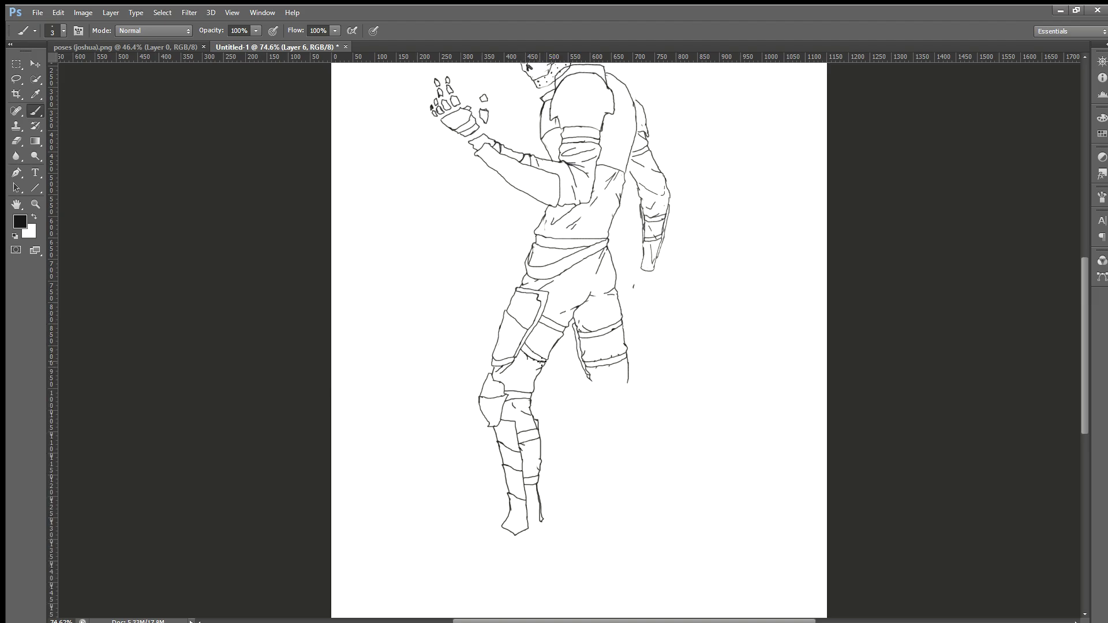
{"action": "scroll", "coordinate": [561, 354], "scroll_direction": "up", "scroll_amount": 5}
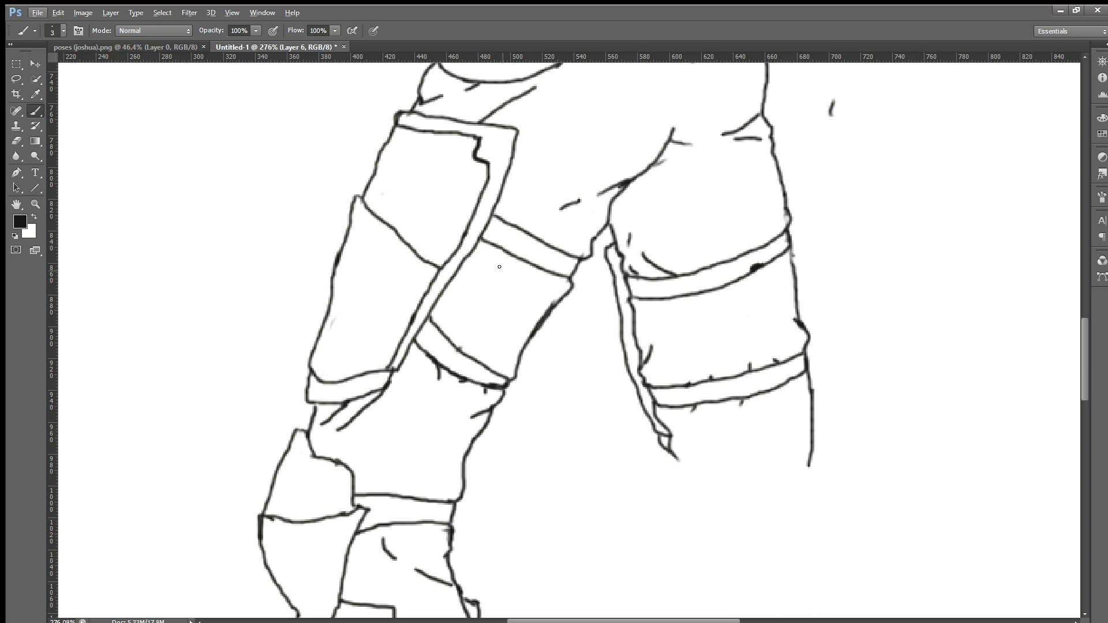
{"action": "left_click_drag", "start_coordinate": [506, 286], "coordinate": [506, 312]}
Erase the longer slanted fold below the front thigh plate and the fold marks below the knee strap.
{"action": "key", "text": "alt"}
{"action": "scroll", "coordinate": [524, 344], "scroll_direction": "down", "scroll_amount": 3}
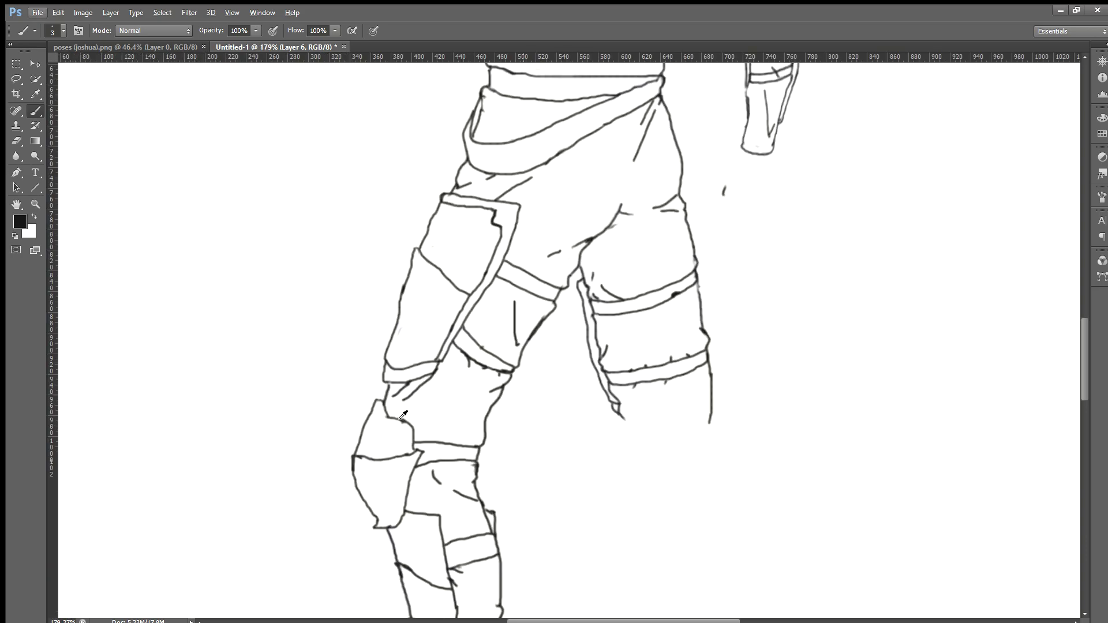
{"action": "left_click", "coordinate": [17, 139]}
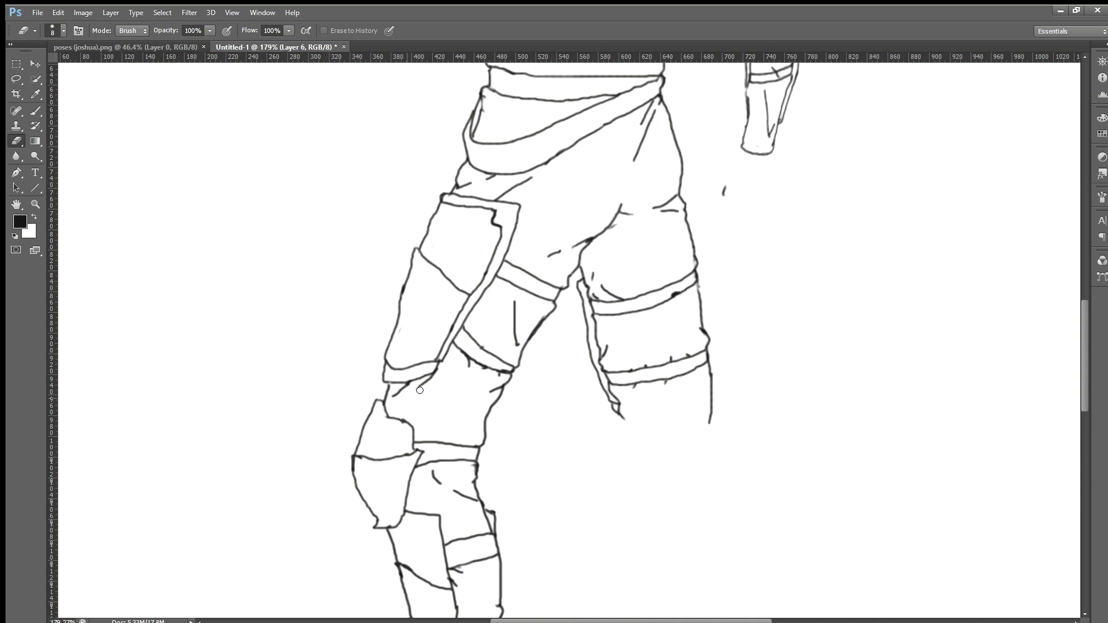
{"action": "left_click_drag", "start_coordinate": [440, 482], "coordinate": [468, 497]}
{"action": "scroll", "coordinate": [439, 488], "scroll_direction": "down", "scroll_amount": 2}
{"action": "scroll", "coordinate": [440, 495], "scroll_direction": "down", "scroll_amount": 2}
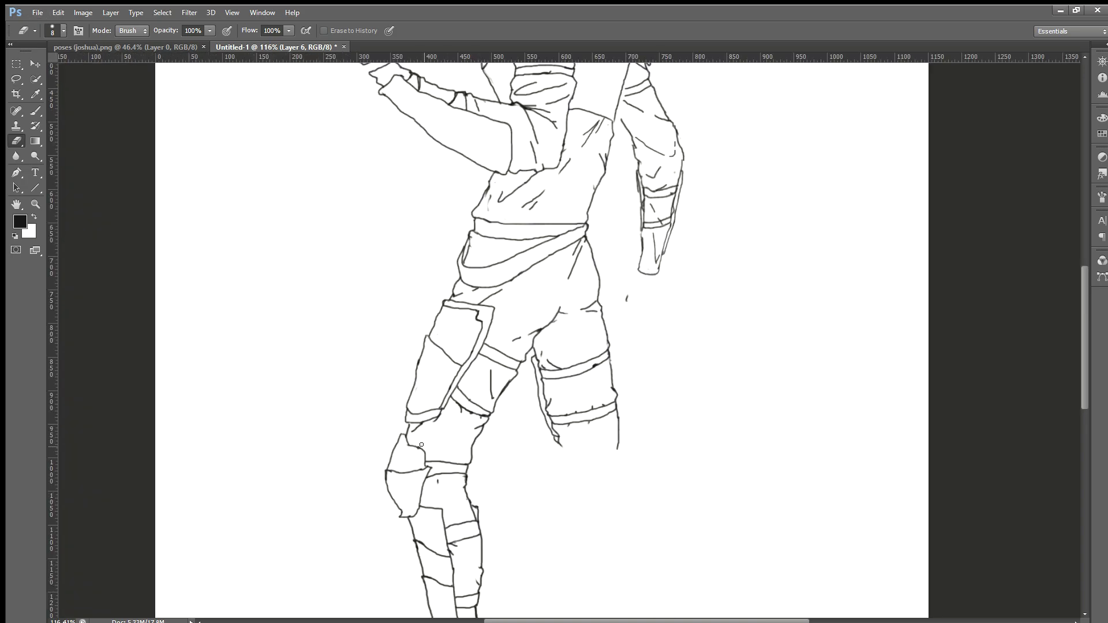
{"action": "scroll", "coordinate": [421, 444], "scroll_direction": "down", "scroll_amount": 1}
{"action": "scroll", "coordinate": [422, 450], "scroll_direction": "up", "scroll_amount": 1}
{"action": "scroll", "coordinate": [424, 463], "scroll_direction": "up", "scroll_amount": 3}
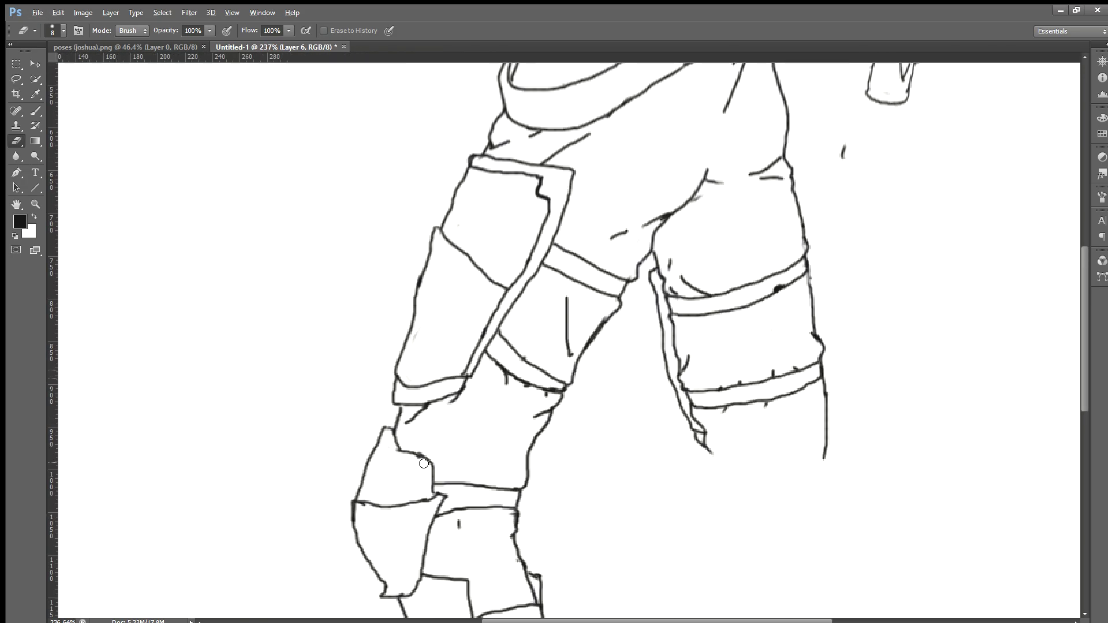
{"action": "key", "text": "alt"}
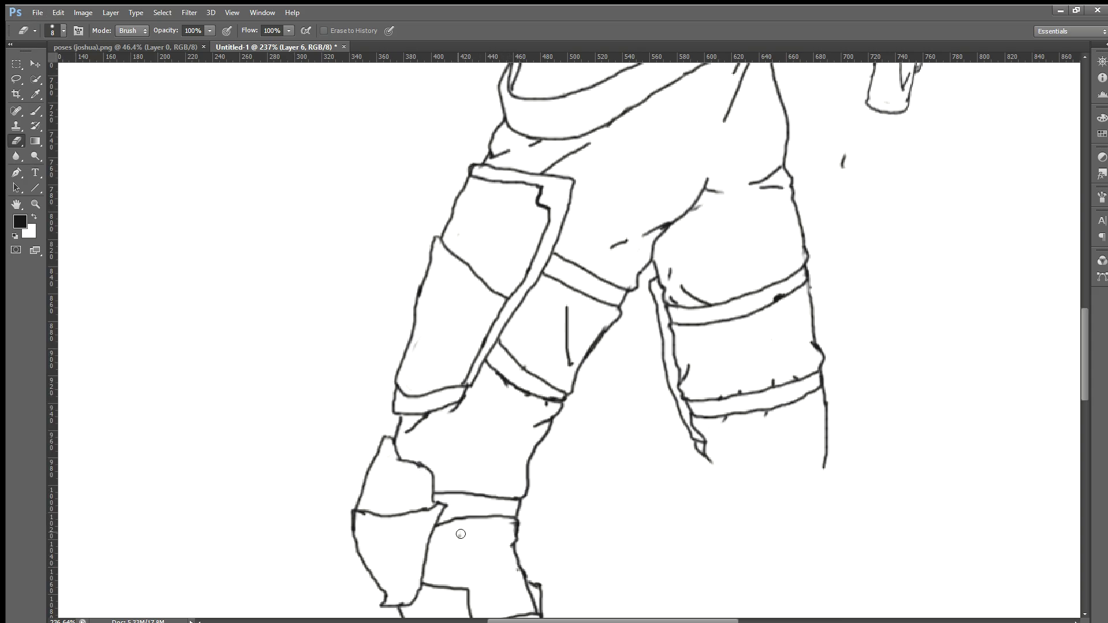
{"action": "scroll", "coordinate": [485, 553], "scroll_direction": "down", "scroll_amount": 3}
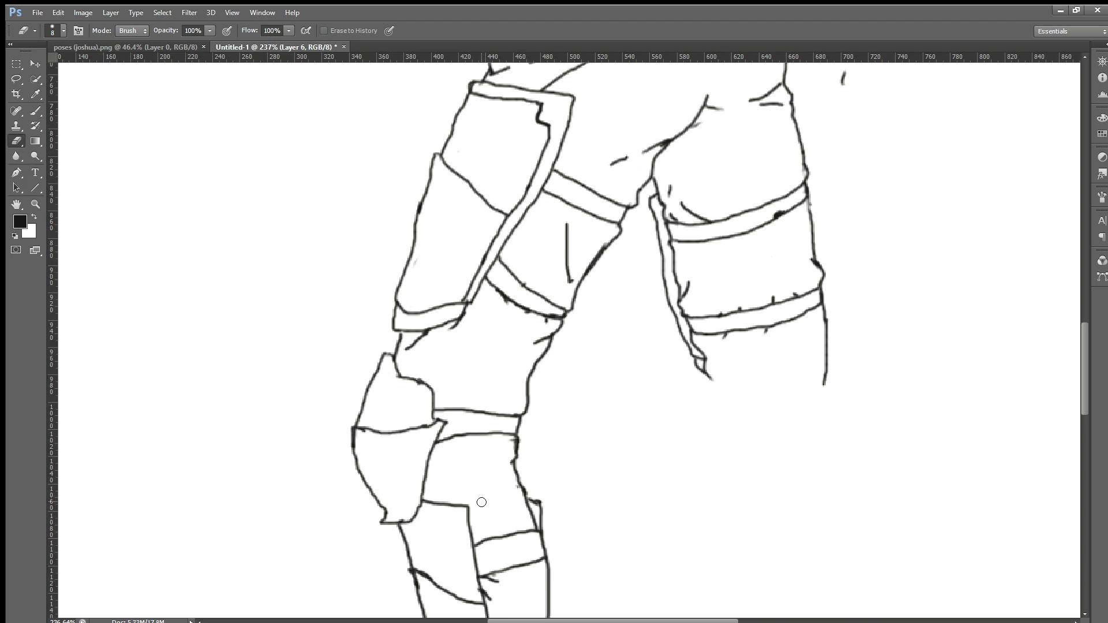
Draw two slanted fold lines below the knee strap, sloping down to the back end of the calf's upper strap.
{"action": "left_click", "coordinate": [33, 113]}
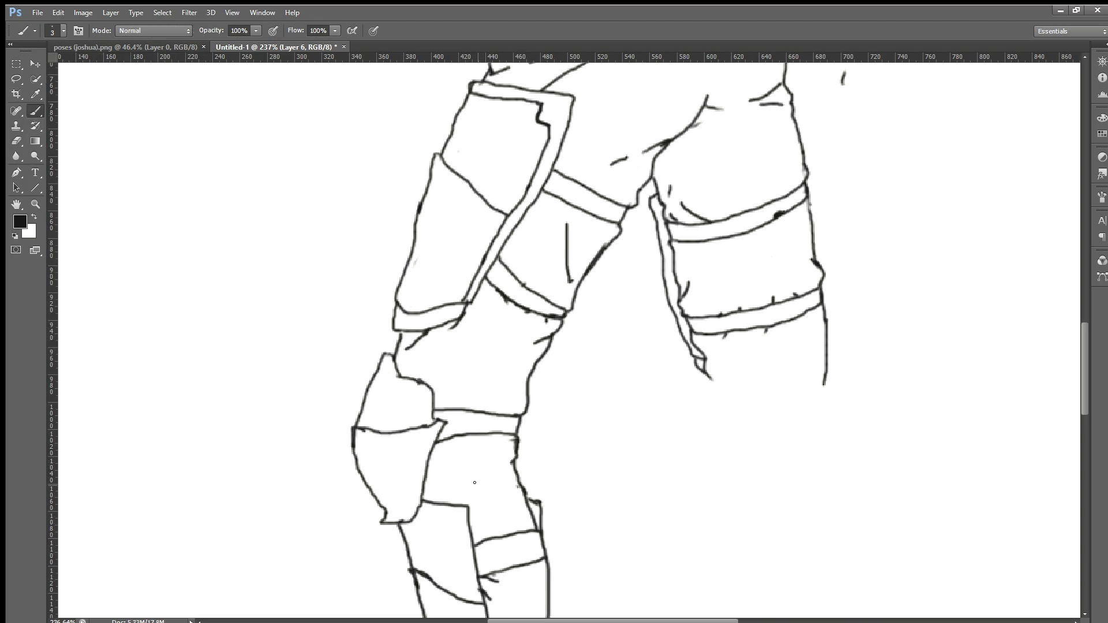
{"action": "left_click_drag", "start_coordinate": [466, 470], "coordinate": [505, 502]}
{"action": "scroll", "coordinate": [524, 528], "scroll_direction": "down", "scroll_amount": 3}
{"action": "scroll", "coordinate": [497, 541], "scroll_direction": "up", "scroll_amount": 3}
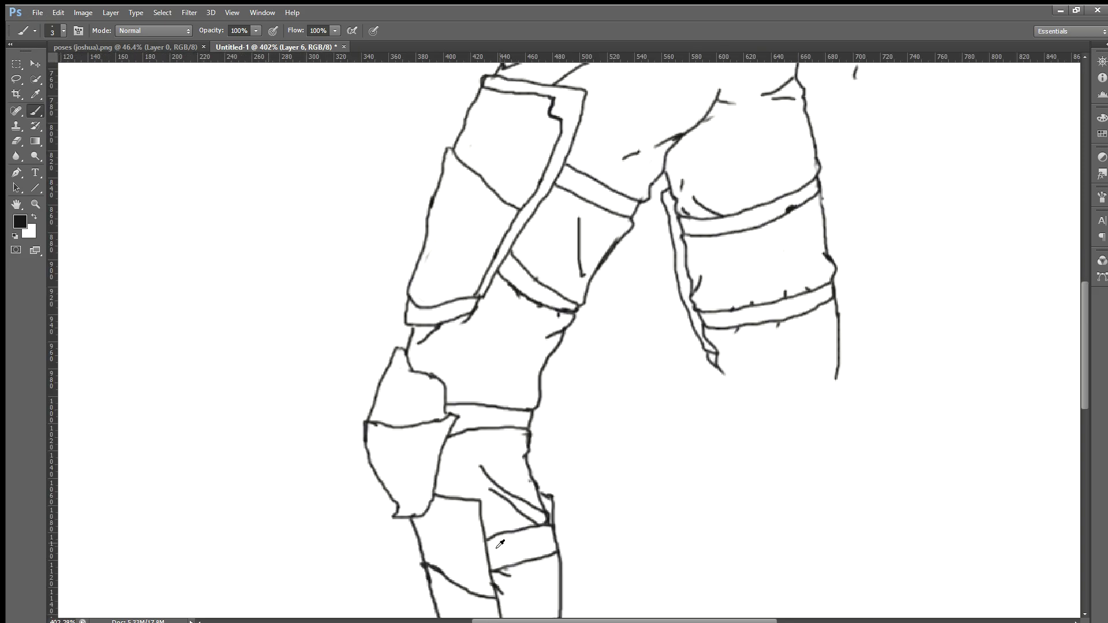
Erase the lower of the two slanted folds below the knee and replace it with short marks beneath the upper fold.
{"action": "scroll", "coordinate": [497, 541], "scroll_direction": "up", "scroll_amount": 3}
{"action": "left_click", "coordinate": [16, 141]}
{"action": "left_click_drag", "start_coordinate": [474, 454], "coordinate": [545, 507]}
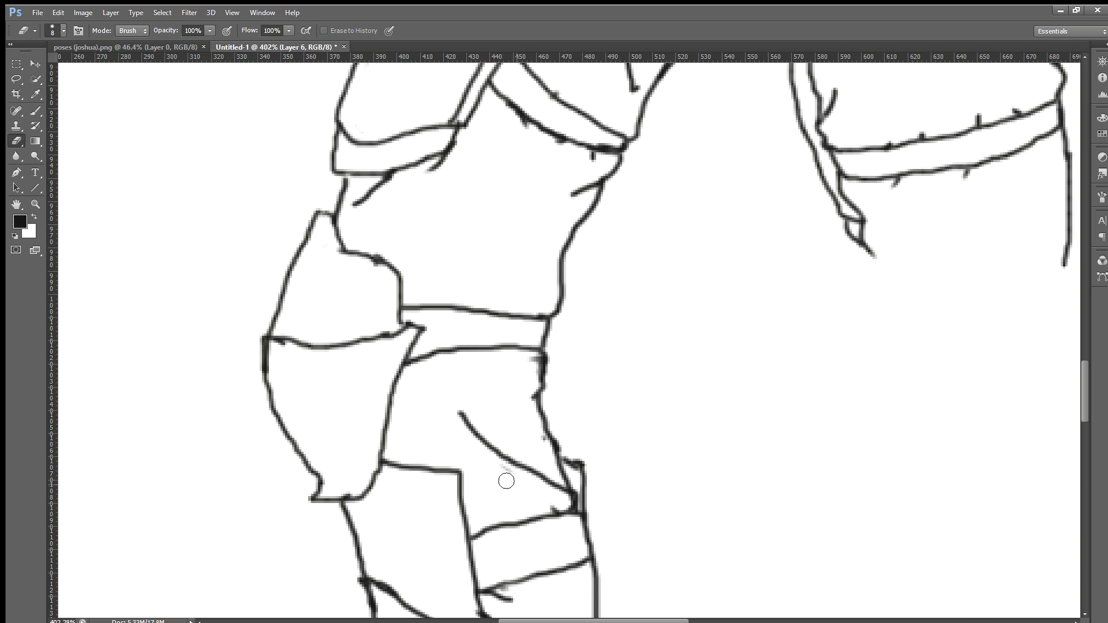
{"action": "left_click", "coordinate": [35, 111]}
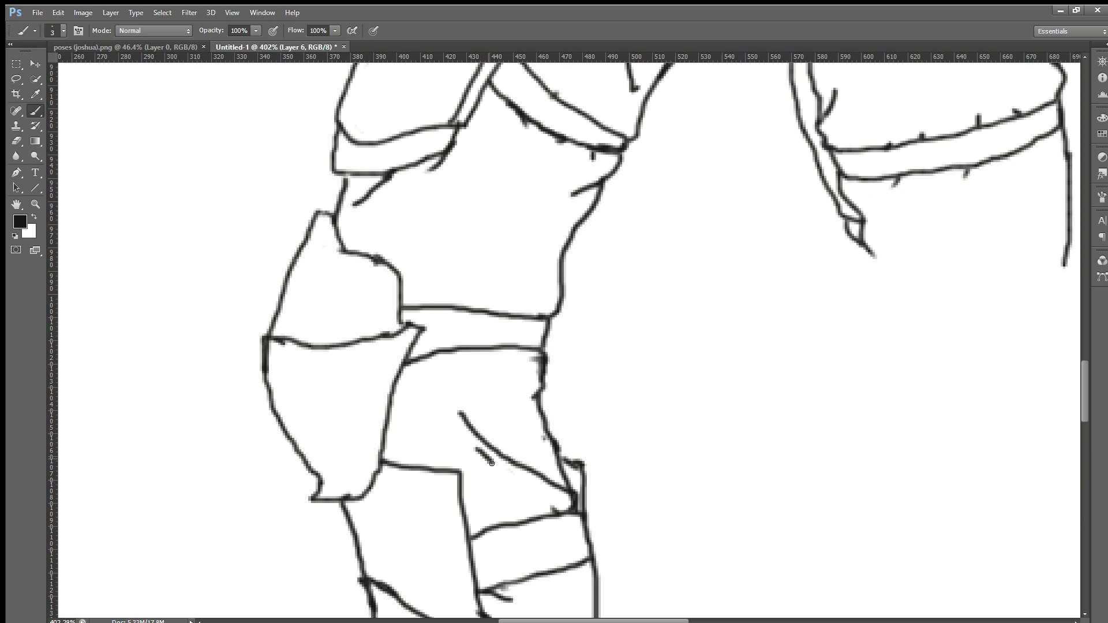
{"action": "left_click_drag", "start_coordinate": [510, 475], "coordinate": [535, 489]}
{"action": "scroll", "coordinate": [576, 518], "scroll_direction": "down", "scroll_amount": 5}
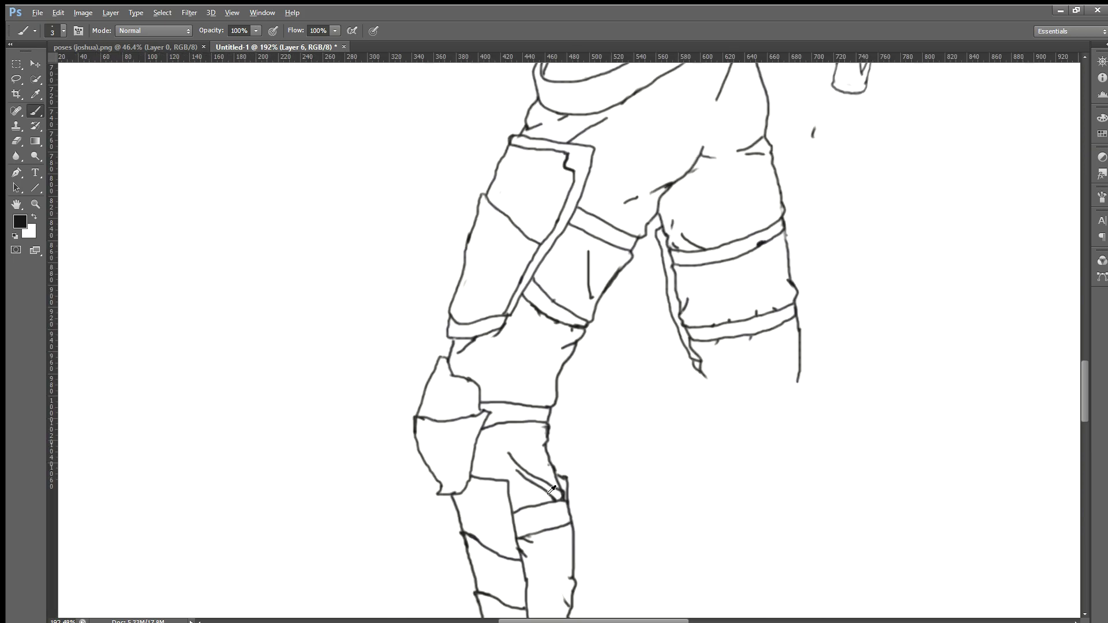
Trim the upper tip of the long slanted fold below the knee strap with the Eraser.
{"action": "scroll", "coordinate": [552, 489], "scroll_direction": "down", "scroll_amount": 2}
{"action": "scroll", "coordinate": [551, 490], "scroll_direction": "up", "scroll_amount": 3}
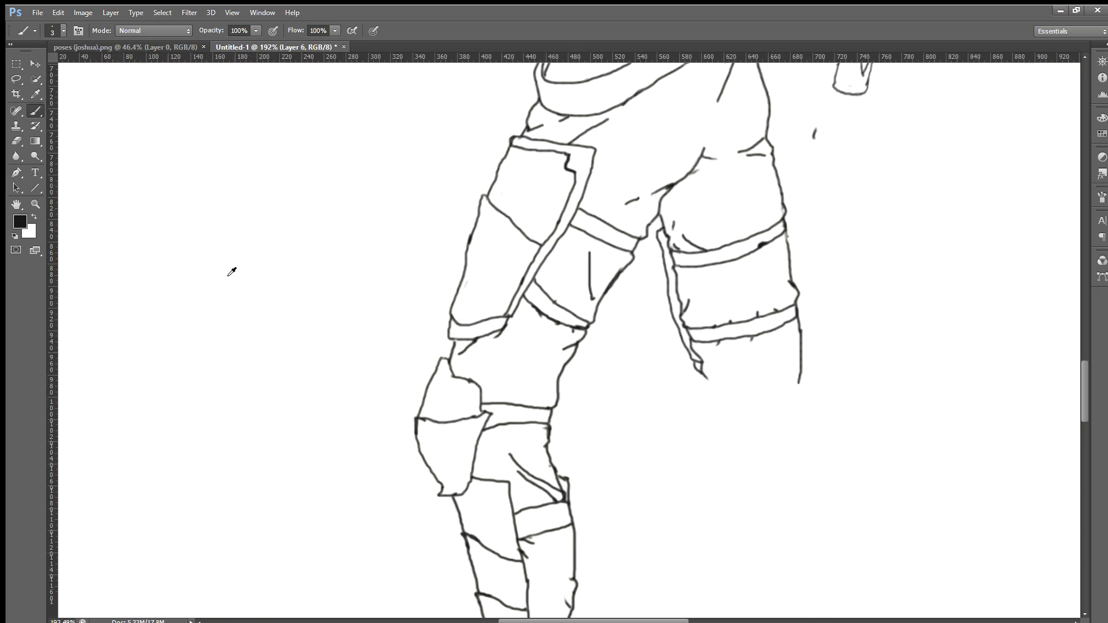
{"action": "left_click", "coordinate": [16, 140]}
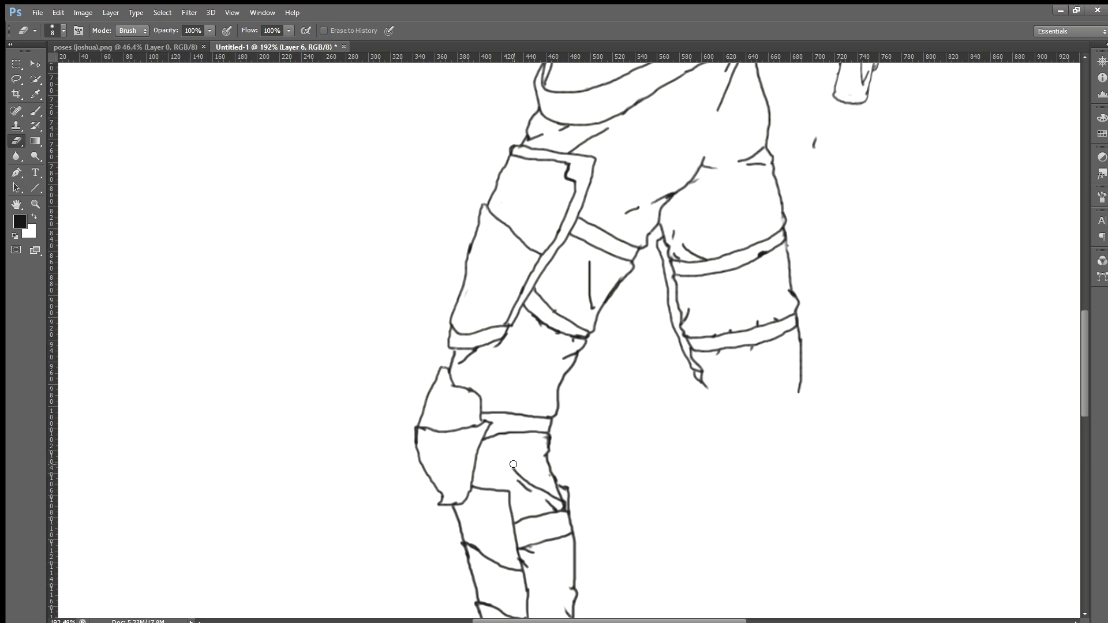
{"action": "scroll", "coordinate": [512, 462], "scroll_direction": "down", "scroll_amount": 2}
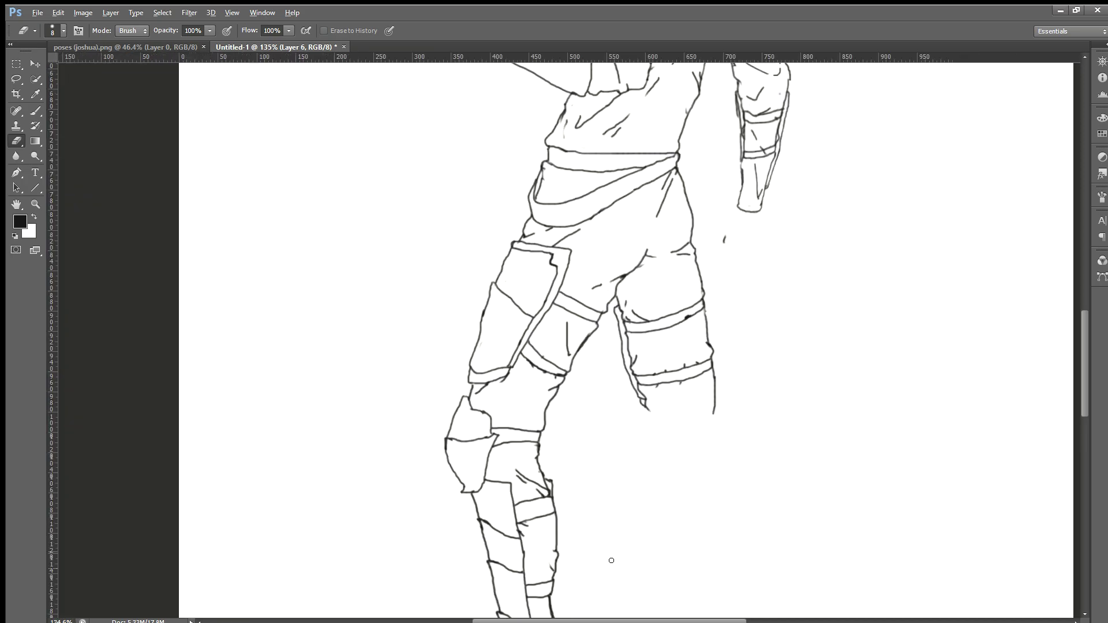
Erase the fold marks beneath the calf's upper strap and the small mark inside the calf's back edge.
{"action": "scroll", "coordinate": [508, 539], "scroll_direction": "up", "scroll_amount": 1}
{"action": "scroll", "coordinate": [508, 539], "scroll_direction": "up", "scroll_amount": 3}
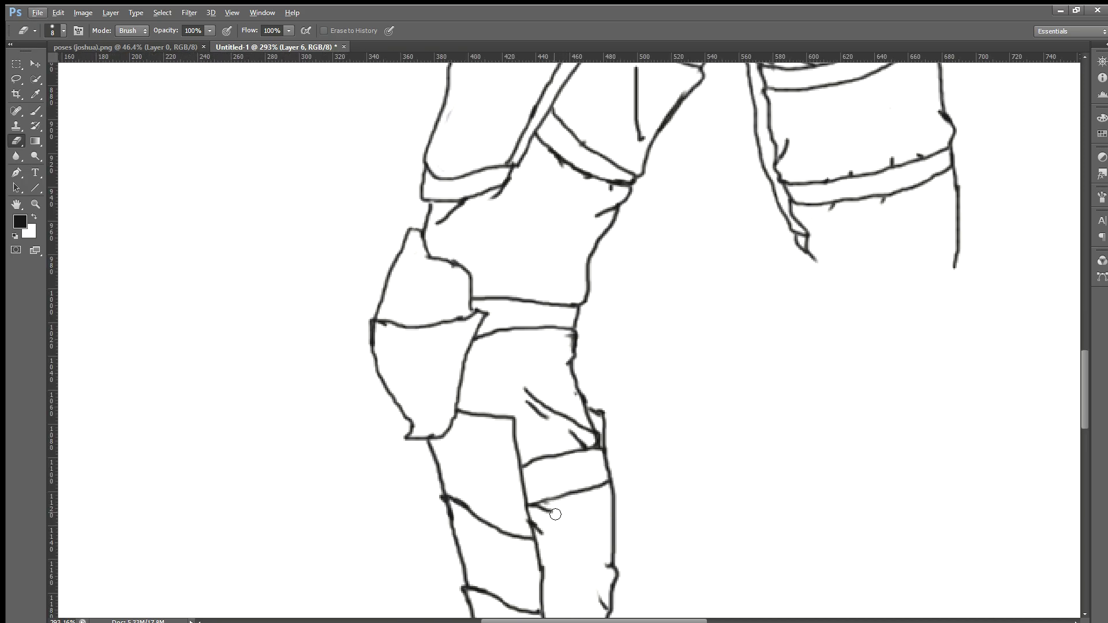
{"action": "left_click_drag", "start_coordinate": [540, 514], "coordinate": [544, 538]}
{"action": "left_click_drag", "start_coordinate": [598, 591], "coordinate": [599, 609]}
{"action": "scroll", "coordinate": [573, 536], "scroll_direction": "down", "scroll_amount": 4}
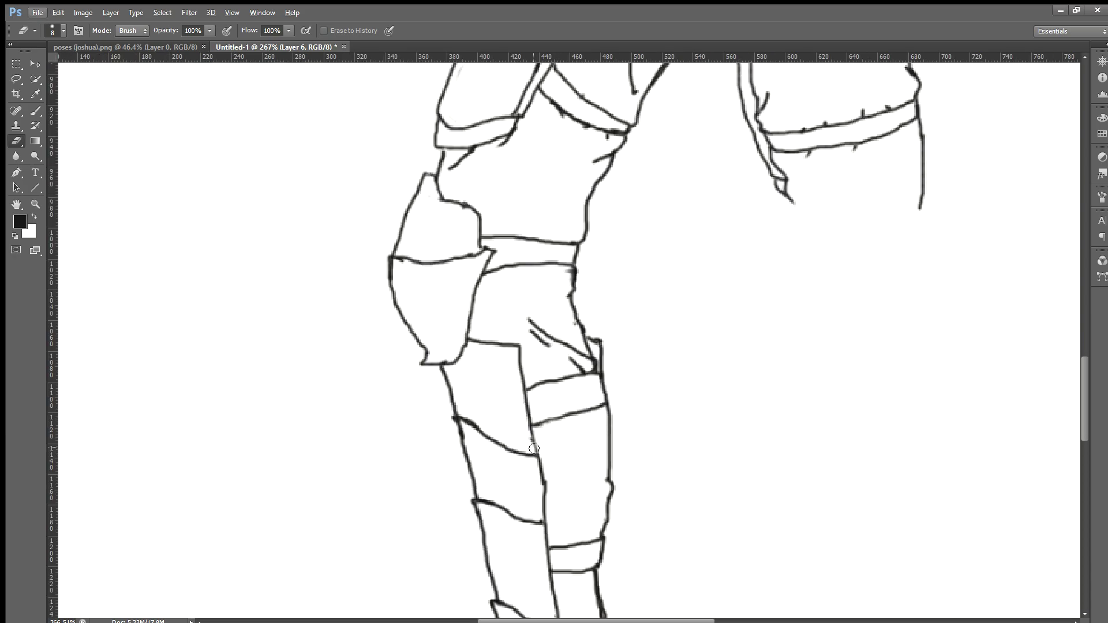
{"action": "scroll", "coordinate": [635, 440], "scroll_direction": "down", "scroll_amount": 6}
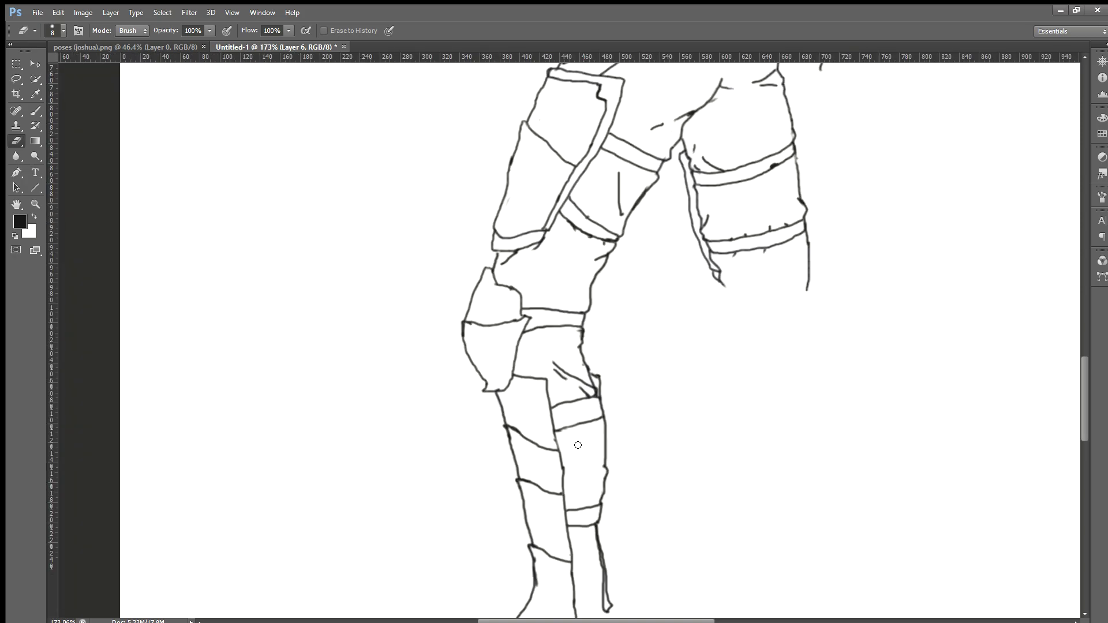
{"action": "scroll", "coordinate": [616, 196], "scroll_direction": "up", "scroll_amount": 5}
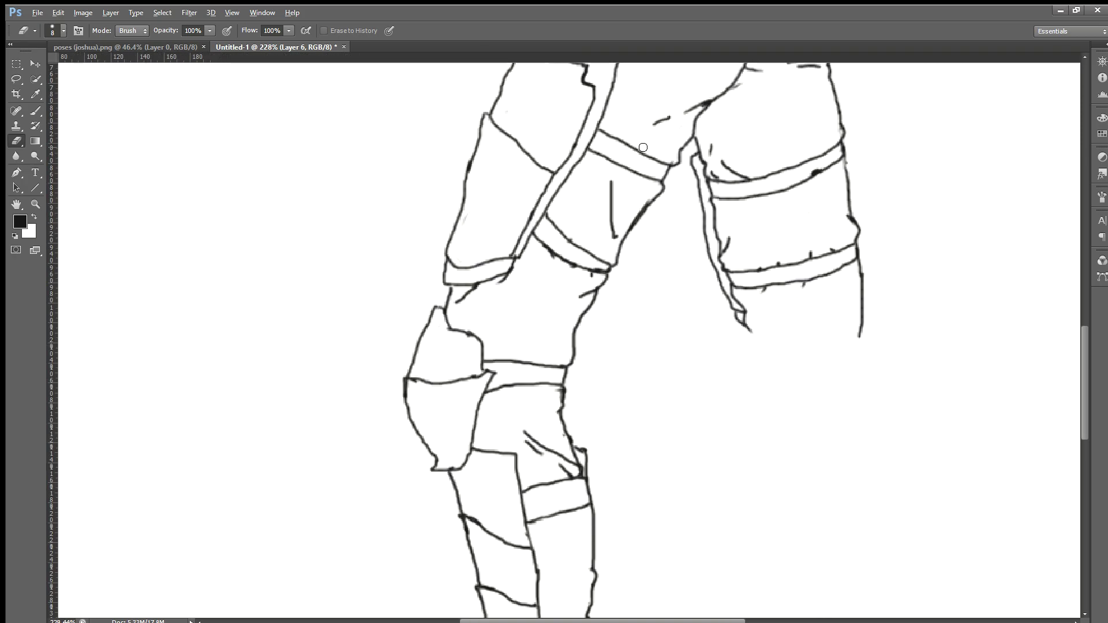
Fade the upper part of the vertical fold between the front thigh's straps with the Eraser.
{"action": "mouse_move", "coordinate": [620, 164]}
{"action": "left_mouse_down"}
{"action": "mouse_move", "coordinate": [627, 238]}
{"action": "mouse_move", "coordinate": [624, 193]}
{"action": "mouse_move", "coordinate": [622, 221]}
{"action": "left_mouse_up"}
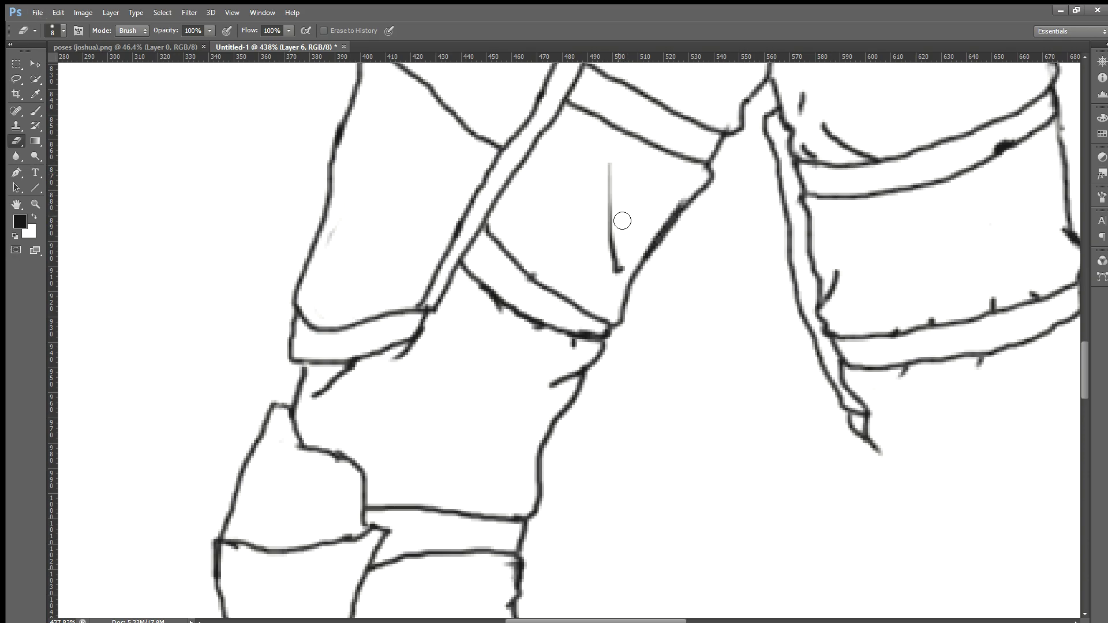
{"action": "scroll", "coordinate": [622, 221], "scroll_direction": "down", "scroll_amount": 10}
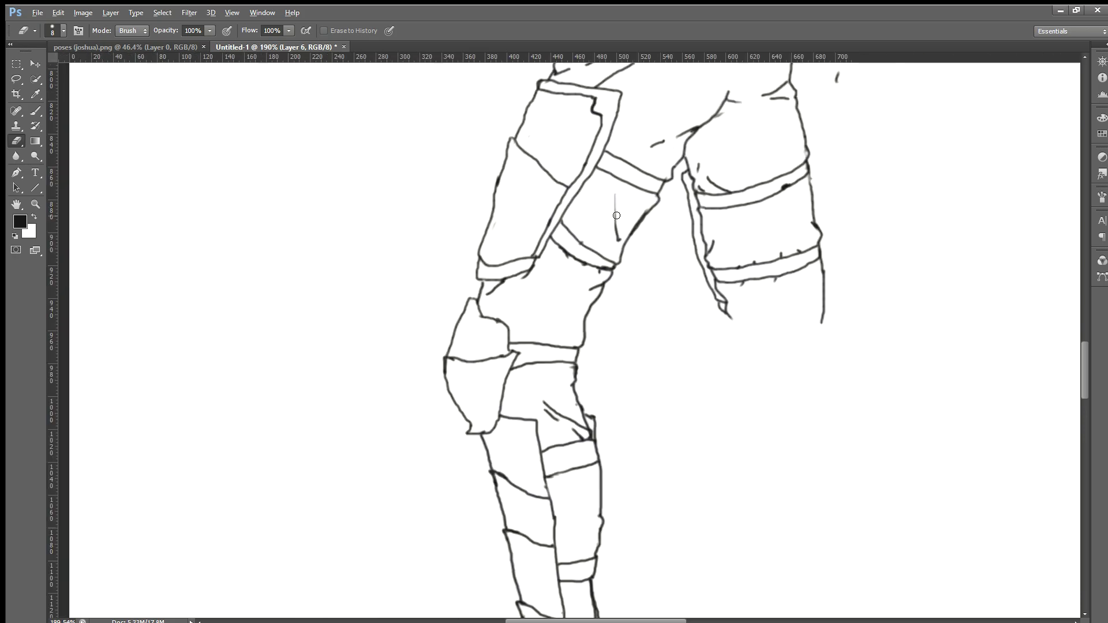
{"action": "scroll", "coordinate": [614, 216], "scroll_direction": "down", "scroll_amount": 2}
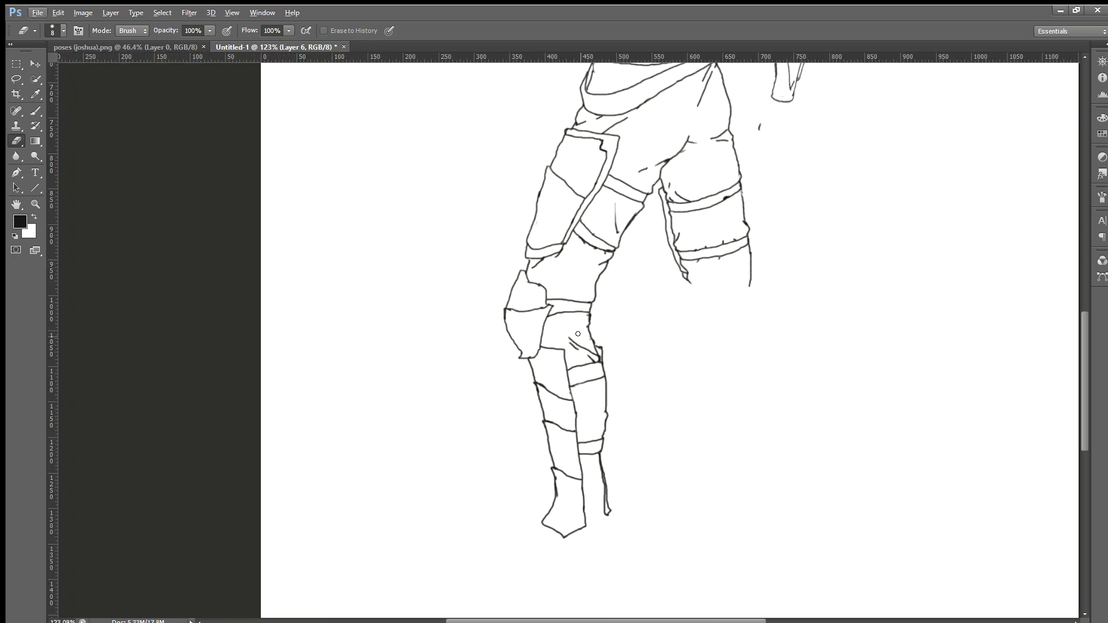
Thin the upper ends of the slanted folds below the knee strap with the Eraser so they taper off.
{"action": "scroll", "coordinate": [577, 334], "scroll_direction": "up", "scroll_amount": 1}
{"action": "scroll", "coordinate": [577, 333], "scroll_direction": "up", "scroll_amount": 12}
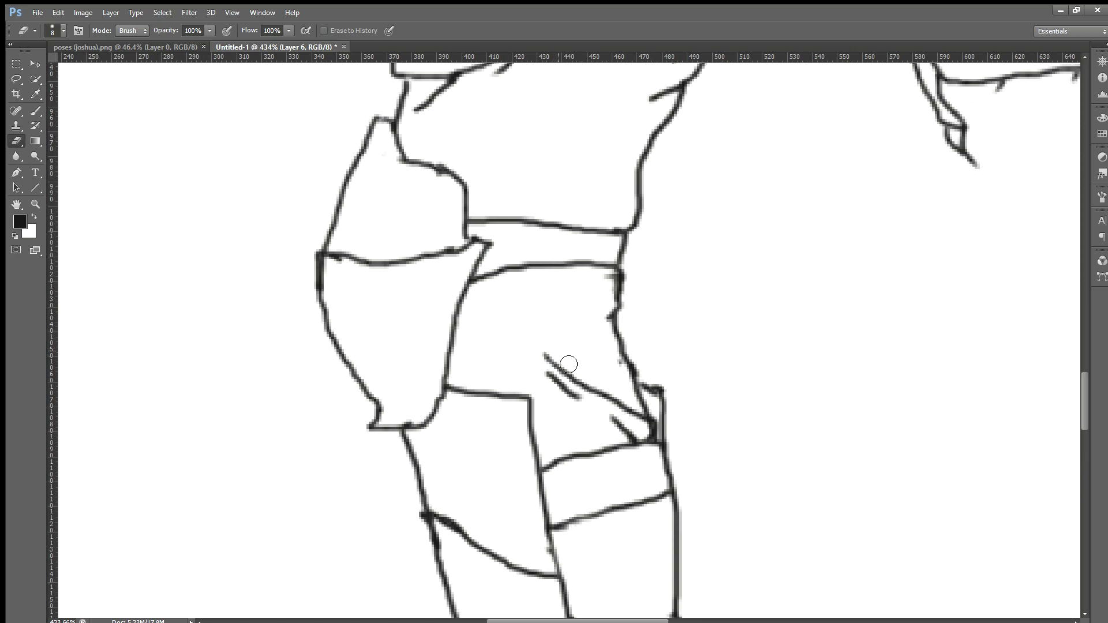
{"action": "mouse_move", "coordinate": [574, 369]}
{"action": "left_mouse_down"}
{"action": "mouse_move", "coordinate": [543, 338]}
{"action": "mouse_move", "coordinate": [554, 391]}
{"action": "left_mouse_up"}
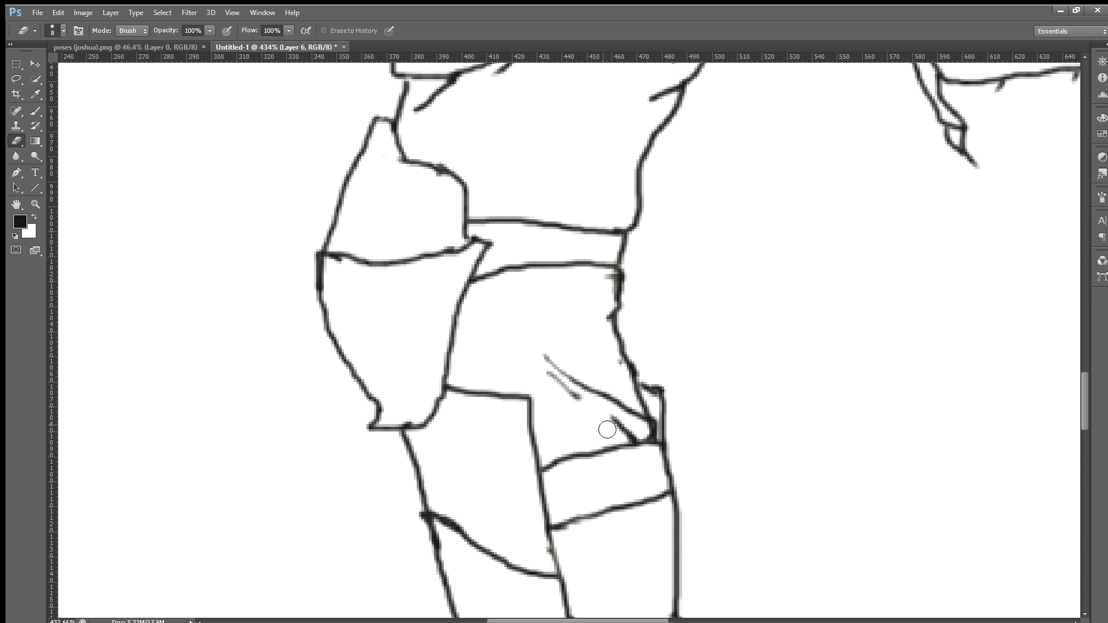
{"action": "scroll", "coordinate": [543, 399], "scroll_direction": "down", "scroll_amount": 5}
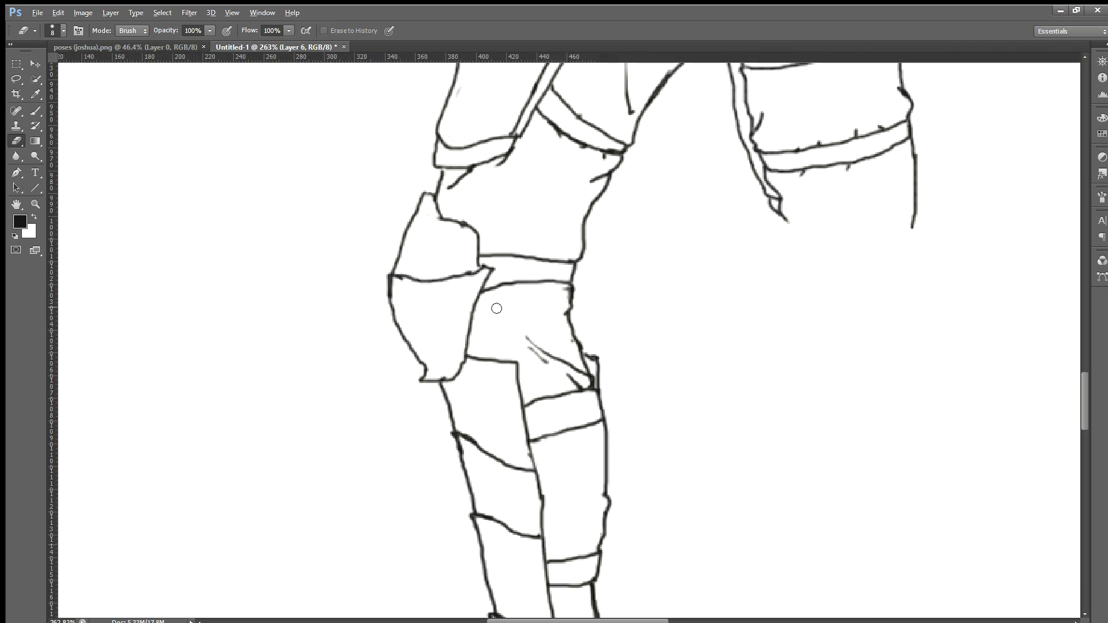
{"action": "scroll", "coordinate": [494, 307], "scroll_direction": "down", "scroll_amount": 4}
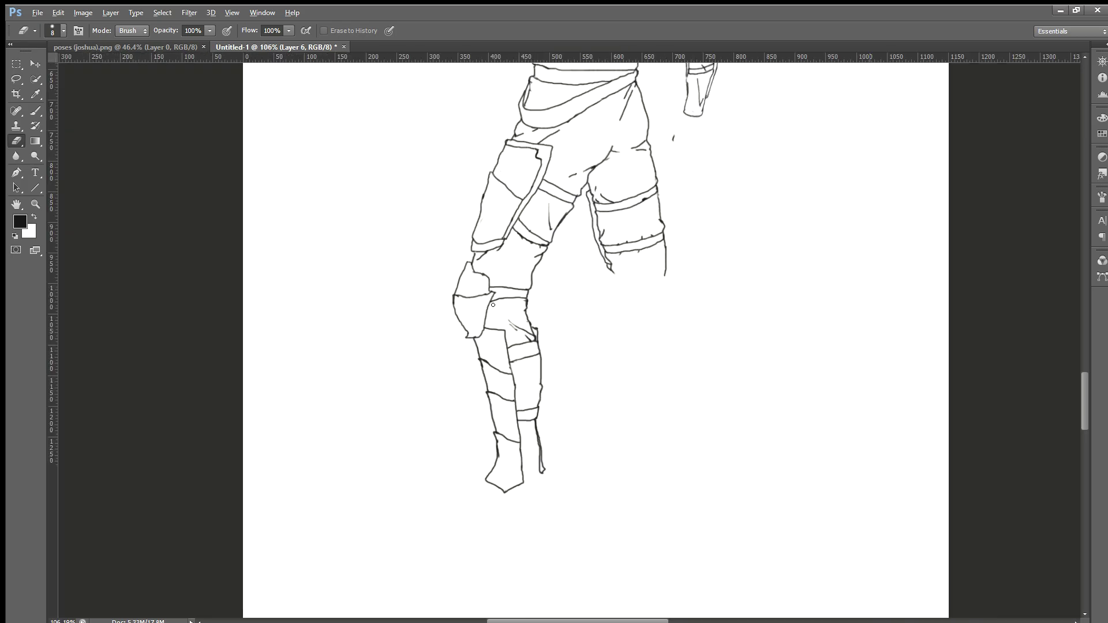
Erase a short middle section of the back thigh's upper strap, leaving a gap for a buckle.
{"action": "scroll", "coordinate": [493, 304], "scroll_direction": "up", "scroll_amount": 3}
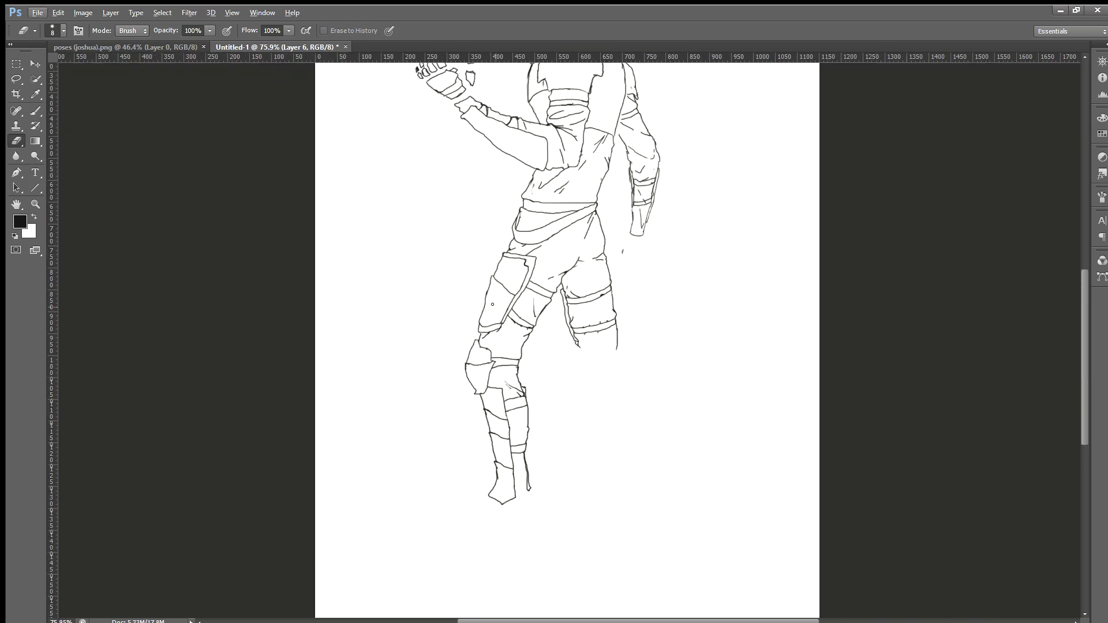
{"action": "scroll", "coordinate": [492, 304], "scroll_direction": "down", "scroll_amount": 1}
{"action": "scroll", "coordinate": [492, 304], "scroll_direction": "down", "scroll_amount": 1}
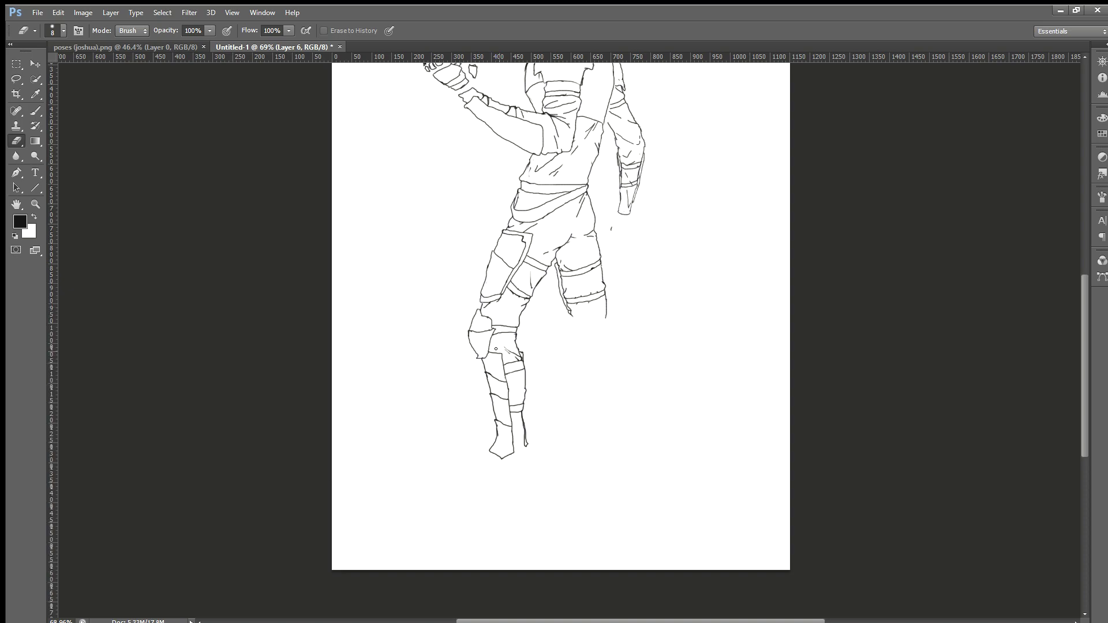
{"action": "scroll", "coordinate": [496, 349], "scroll_direction": "down", "scroll_amount": 2}
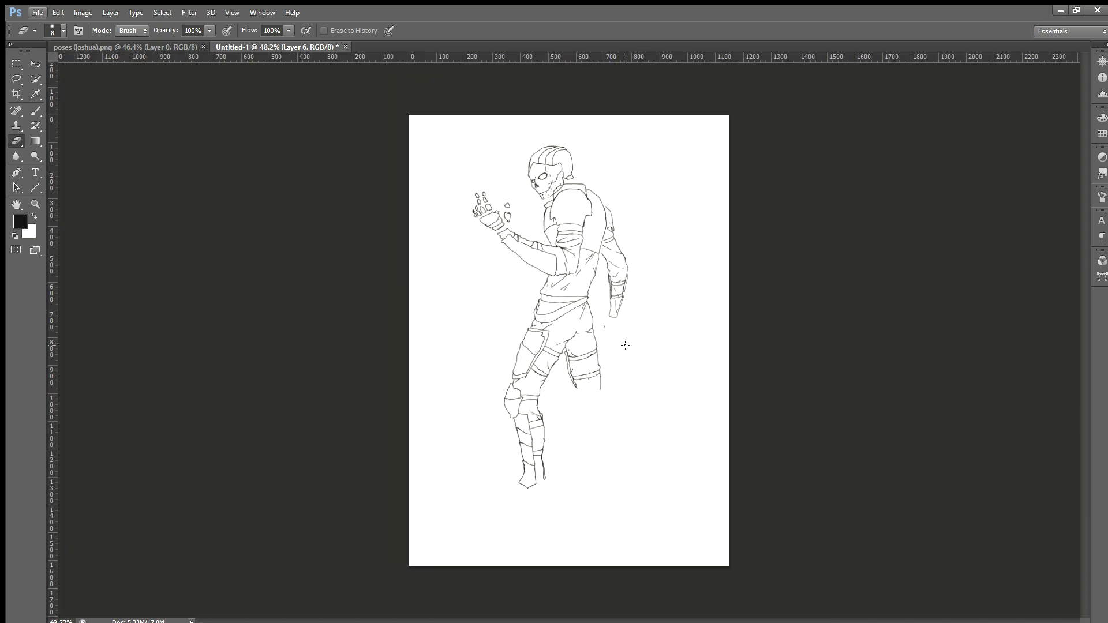
{"action": "scroll", "coordinate": [605, 362], "scroll_direction": "up", "scroll_amount": 5}
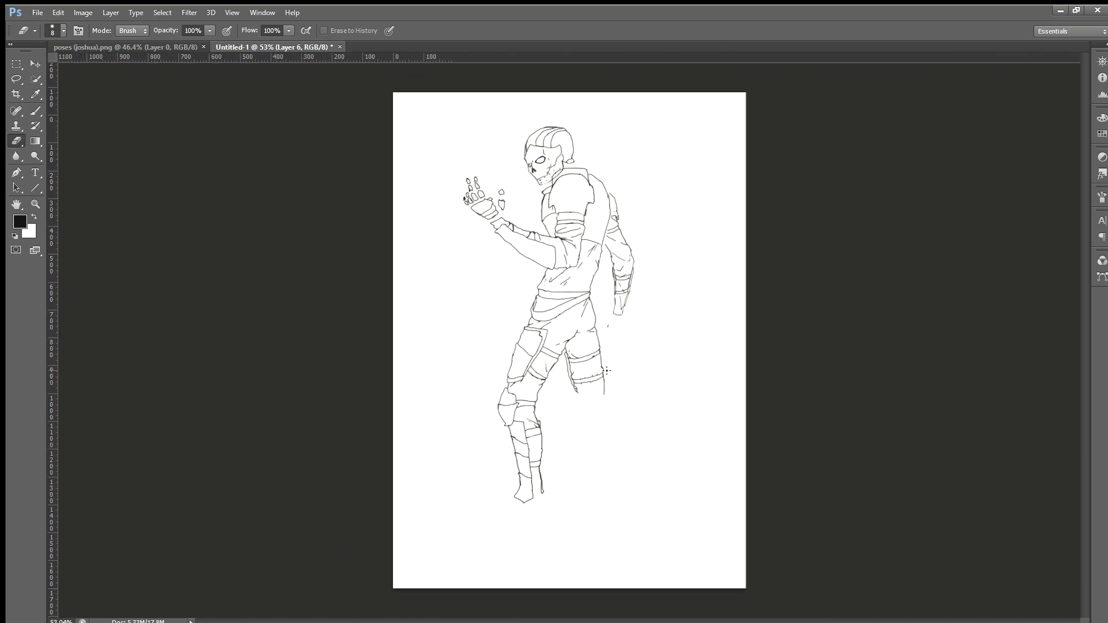
{"action": "scroll", "coordinate": [548, 352], "scroll_direction": "up", "scroll_amount": 4}
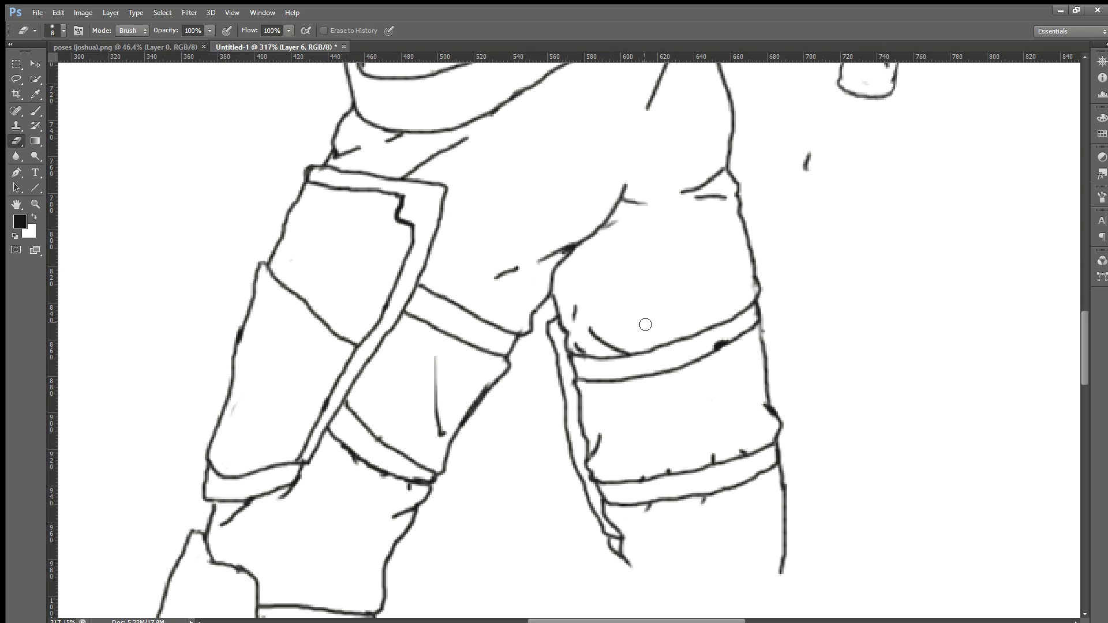
{"action": "scroll", "coordinate": [538, 271], "scroll_direction": "up", "scroll_amount": 3}
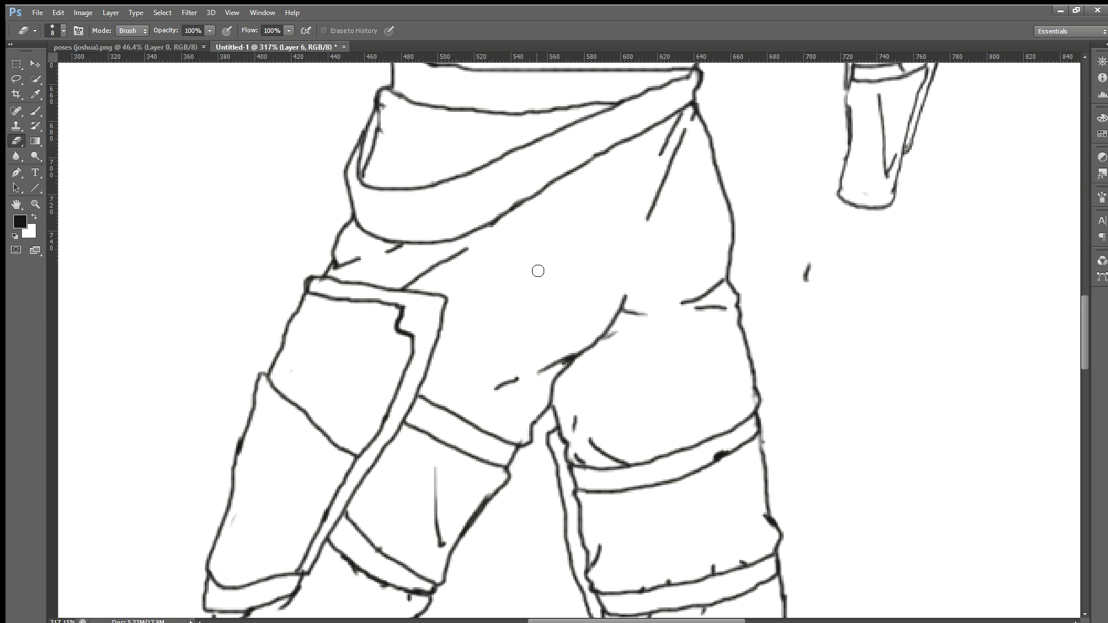
{"action": "scroll", "coordinate": [538, 271], "scroll_direction": "down", "scroll_amount": 1}
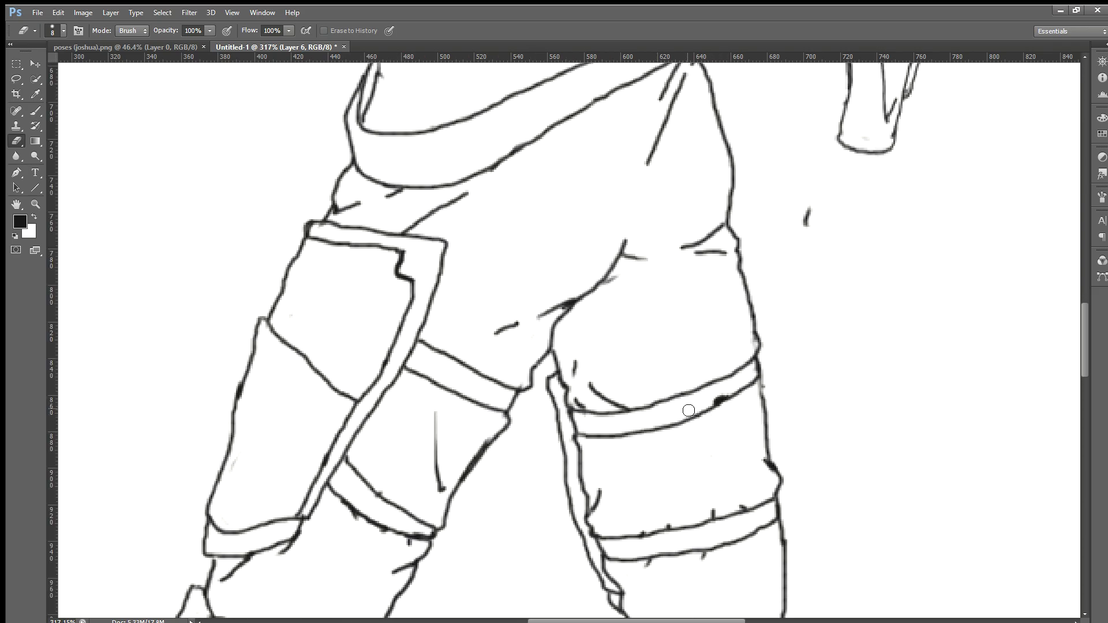
{"action": "mouse_move", "coordinate": [673, 394]}
{"action": "left_mouse_down"}
{"action": "mouse_move", "coordinate": [680, 432]}
{"action": "mouse_move", "coordinate": [662, 396]}
{"action": "mouse_move", "coordinate": [677, 423]}
{"action": "mouse_move", "coordinate": [670, 401]}
{"action": "mouse_move", "coordinate": [689, 415]}
{"action": "mouse_move", "coordinate": [684, 391]}
{"action": "mouse_move", "coordinate": [701, 437]}
{"action": "mouse_move", "coordinate": [656, 397]}
{"action": "mouse_move", "coordinate": [676, 434]}
{"action": "left_mouse_up"}
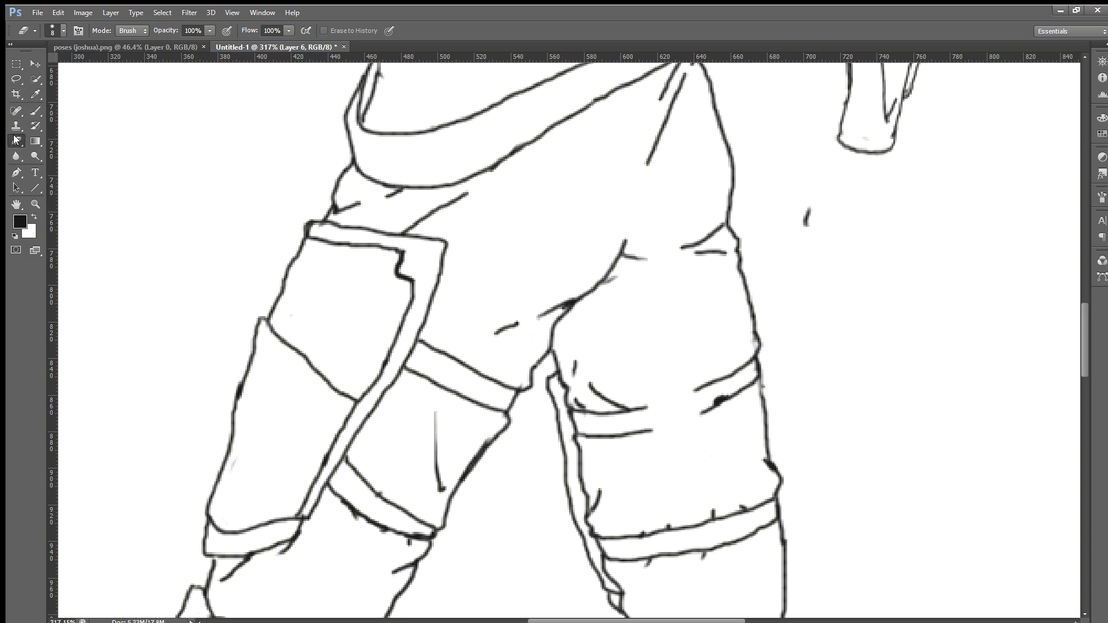
Draw a rounded rectangular buckle with an inner frame in the gap of the back thigh's upper strap, using the Brush.
{"action": "left_click", "coordinate": [35, 110]}
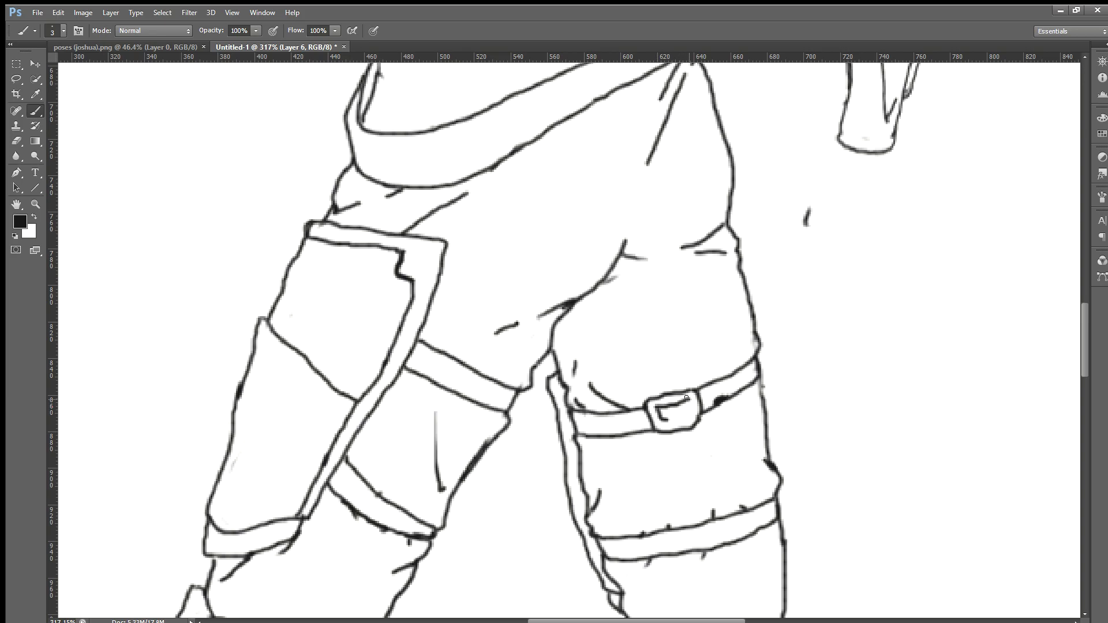
{"action": "scroll", "coordinate": [703, 429], "scroll_direction": "down", "scroll_amount": 2}
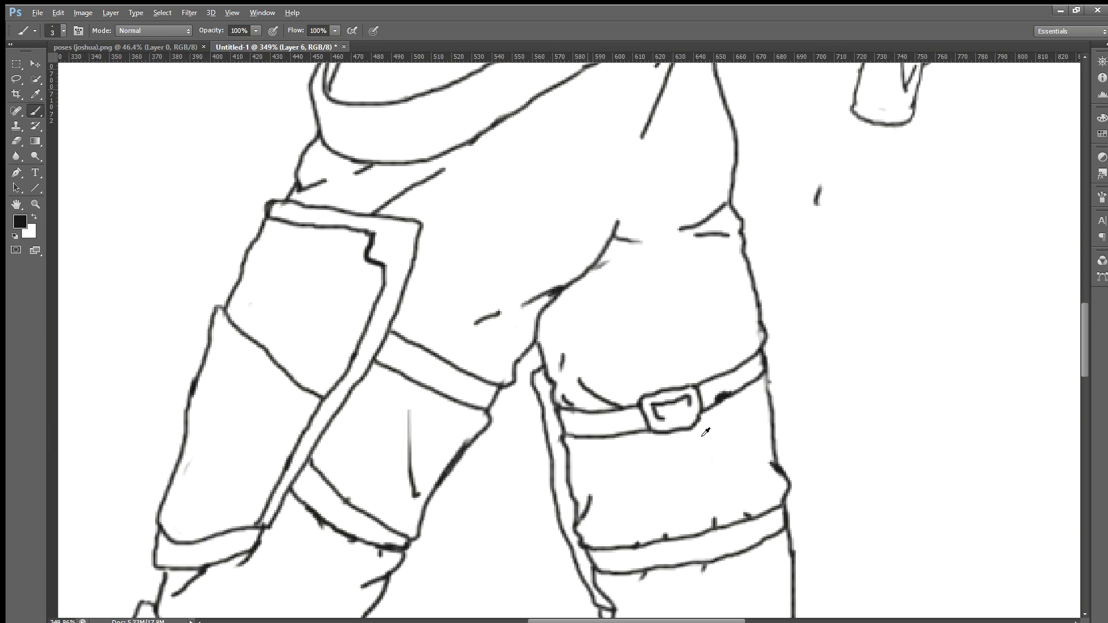
{"action": "scroll", "coordinate": [619, 398], "scroll_direction": "up", "scroll_amount": 4}
{"action": "mouse_move", "coordinate": [616, 397]}
{"action": "left_mouse_down"}
{"action": "mouse_move", "coordinate": [644, 433]}
{"action": "mouse_move", "coordinate": [672, 427]}
{"action": "mouse_move", "coordinate": [696, 410]}
{"action": "mouse_move", "coordinate": [686, 381]}
{"action": "left_mouse_up"}
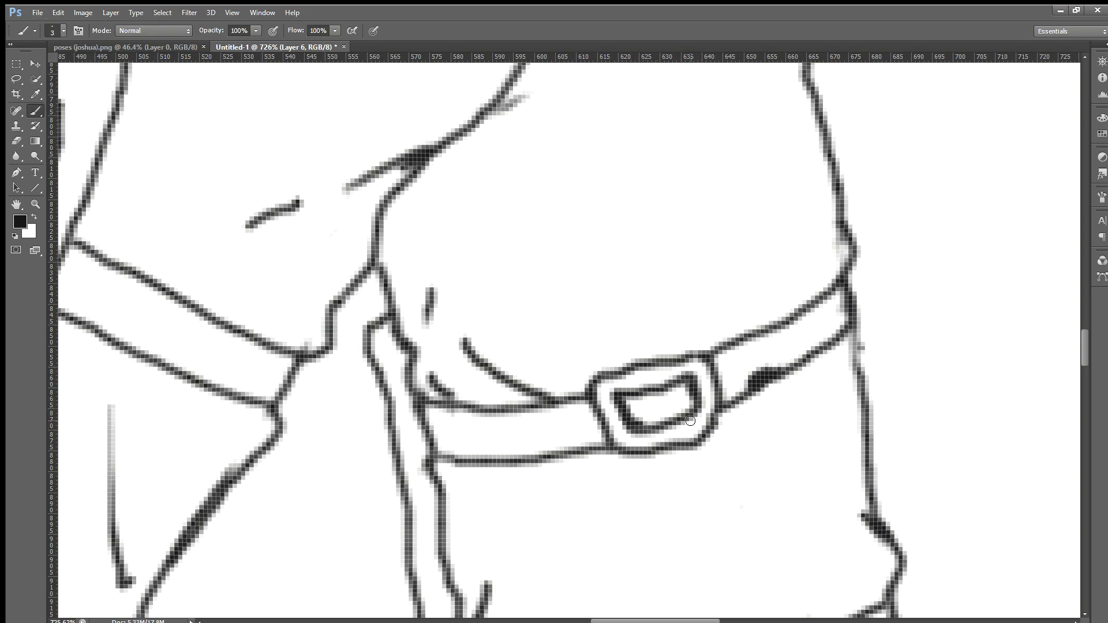
{"action": "scroll", "coordinate": [691, 447], "scroll_direction": "down", "scroll_amount": 4}
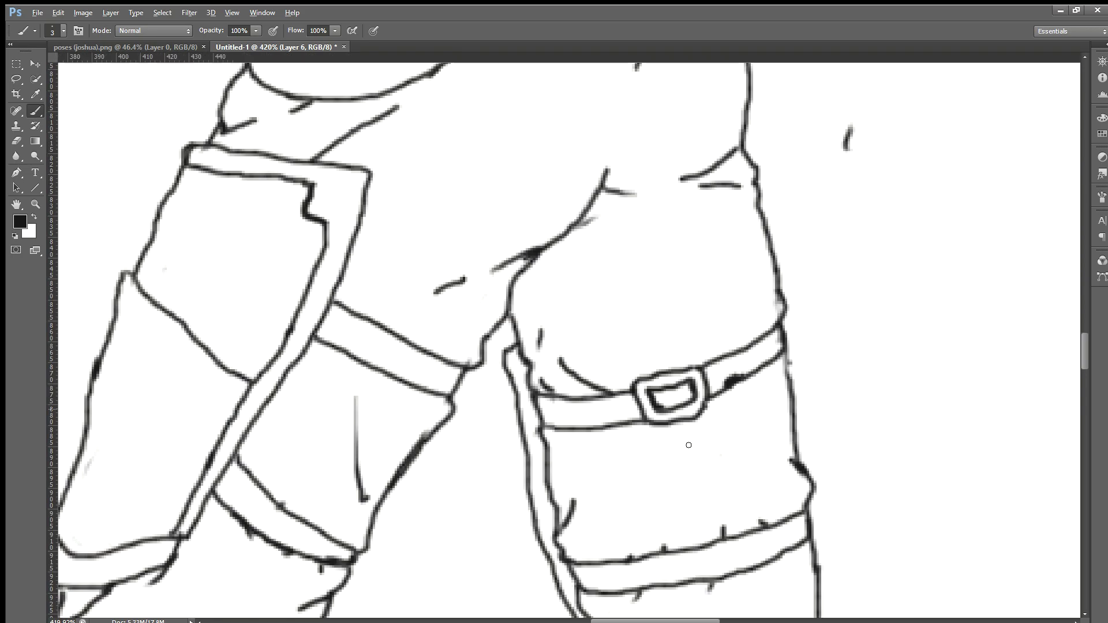
{"action": "scroll", "coordinate": [687, 443], "scroll_direction": "down", "scroll_amount": 3}
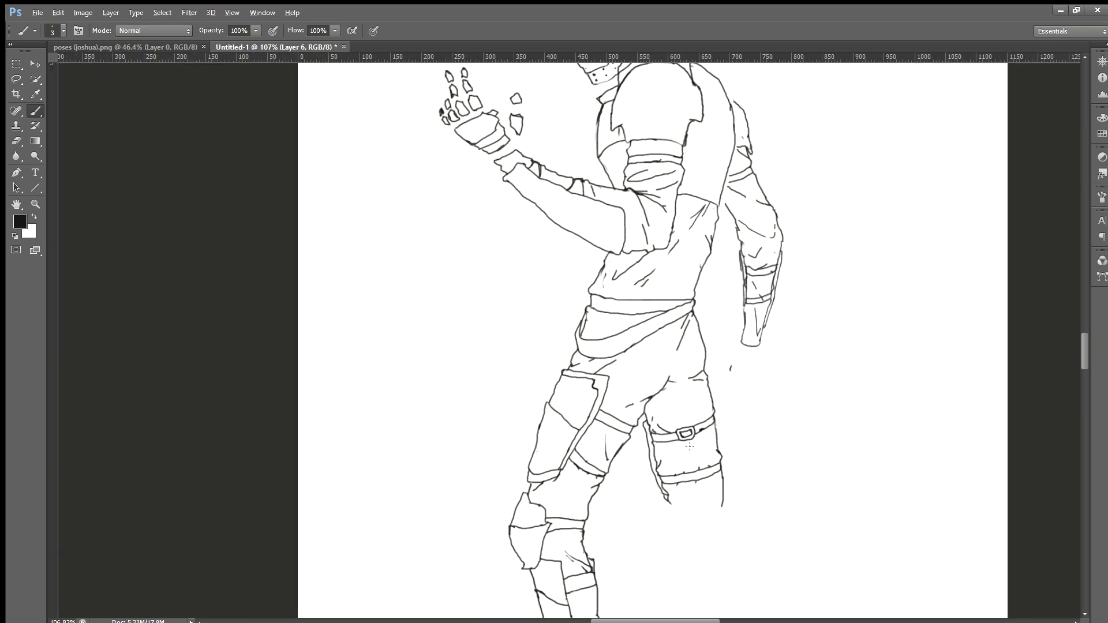
Extend the buckle's inner frame toward its front side and erase the old line inside with the Eraser at size 2.
{"action": "scroll", "coordinate": [687, 452], "scroll_direction": "up", "scroll_amount": 8}
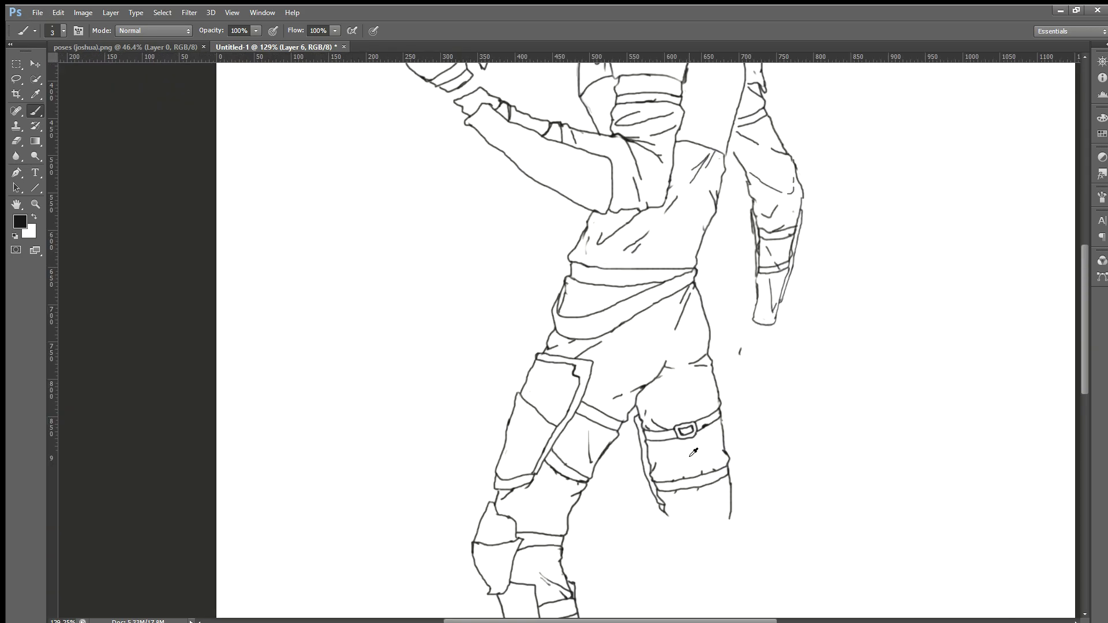
{"action": "scroll", "coordinate": [608, 402], "scroll_direction": "up", "scroll_amount": 8}
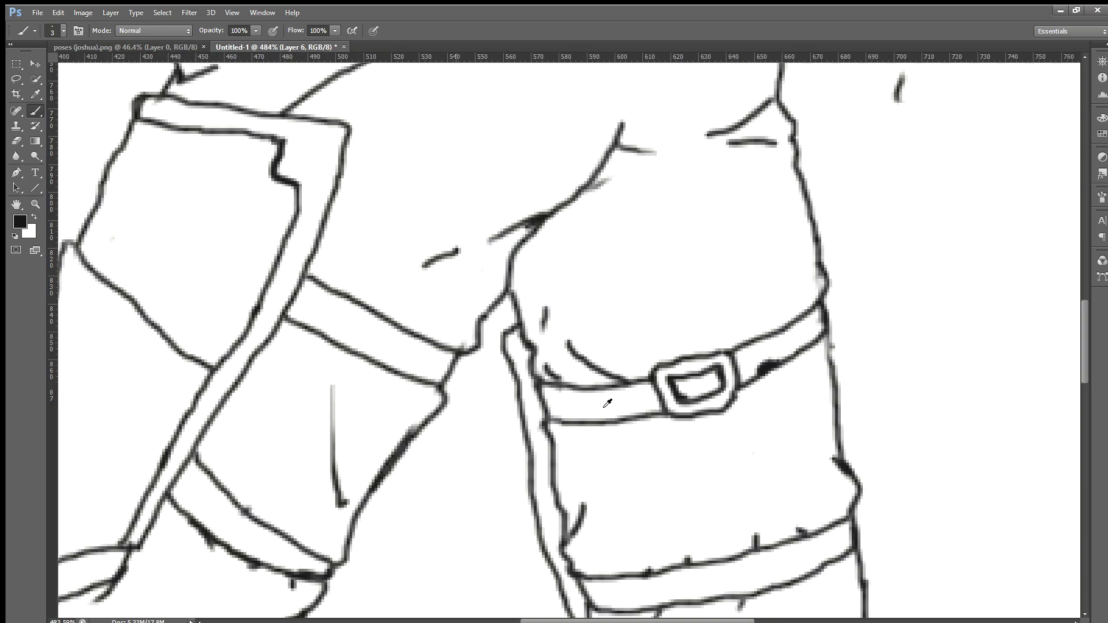
{"action": "mouse_move", "coordinate": [739, 395]}
{"action": "left_mouse_down"}
{"action": "mouse_move", "coordinate": [694, 400]}
{"action": "mouse_move", "coordinate": [697, 382]}
{"action": "mouse_move", "coordinate": [719, 366]}
{"action": "mouse_move", "coordinate": [706, 363]}
{"action": "mouse_move", "coordinate": [689, 397]}
{"action": "mouse_move", "coordinate": [734, 403]}
{"action": "left_mouse_up"}
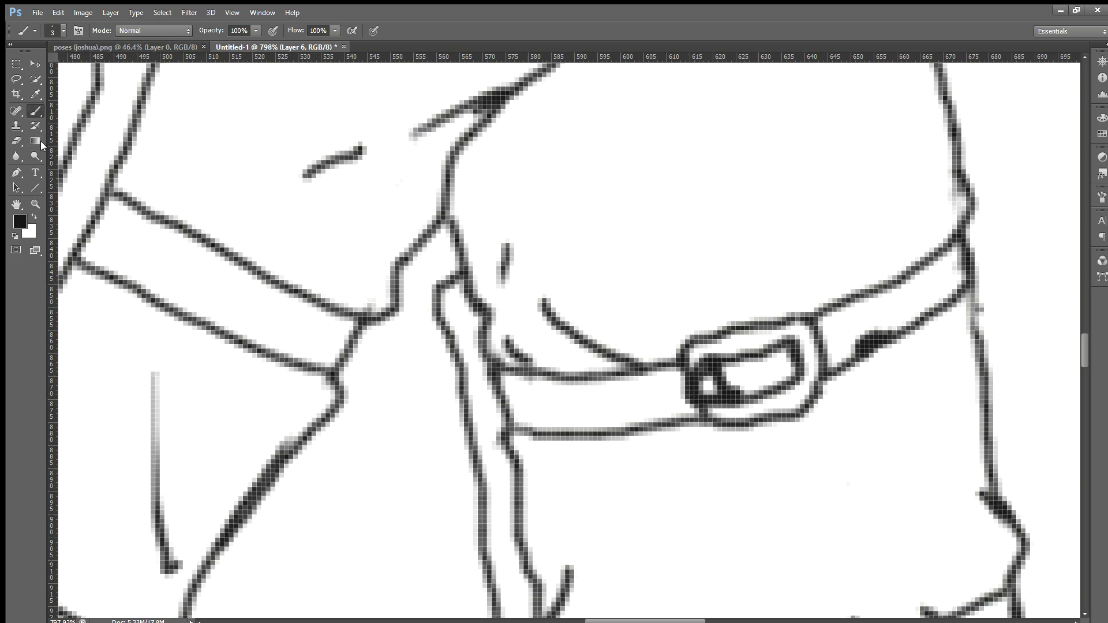
{"action": "left_click", "coordinate": [17, 139]}
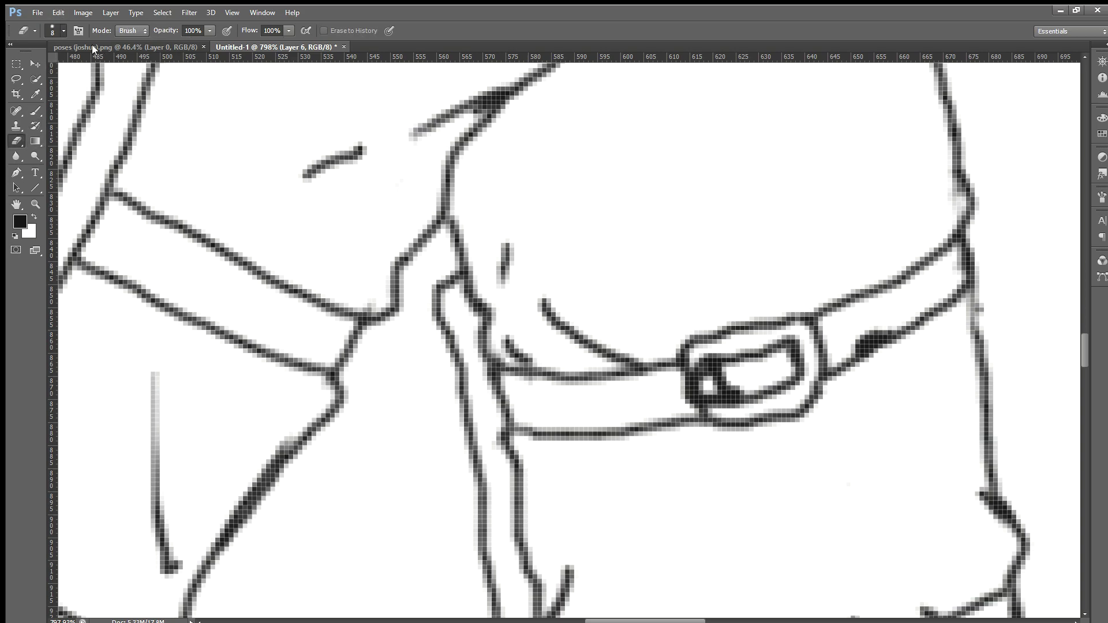
{"action": "mouse_move", "coordinate": [743, 381]}
{"action": "left_mouse_down"}
{"action": "mouse_move", "coordinate": [724, 391]}
{"action": "mouse_move", "coordinate": [717, 376]}
{"action": "mouse_move", "coordinate": [710, 383]}
{"action": "mouse_move", "coordinate": [729, 394]}
{"action": "mouse_move", "coordinate": [707, 385]}
{"action": "mouse_move", "coordinate": [709, 369]}
{"action": "mouse_move", "coordinate": [730, 364]}
{"action": "left_mouse_up"}
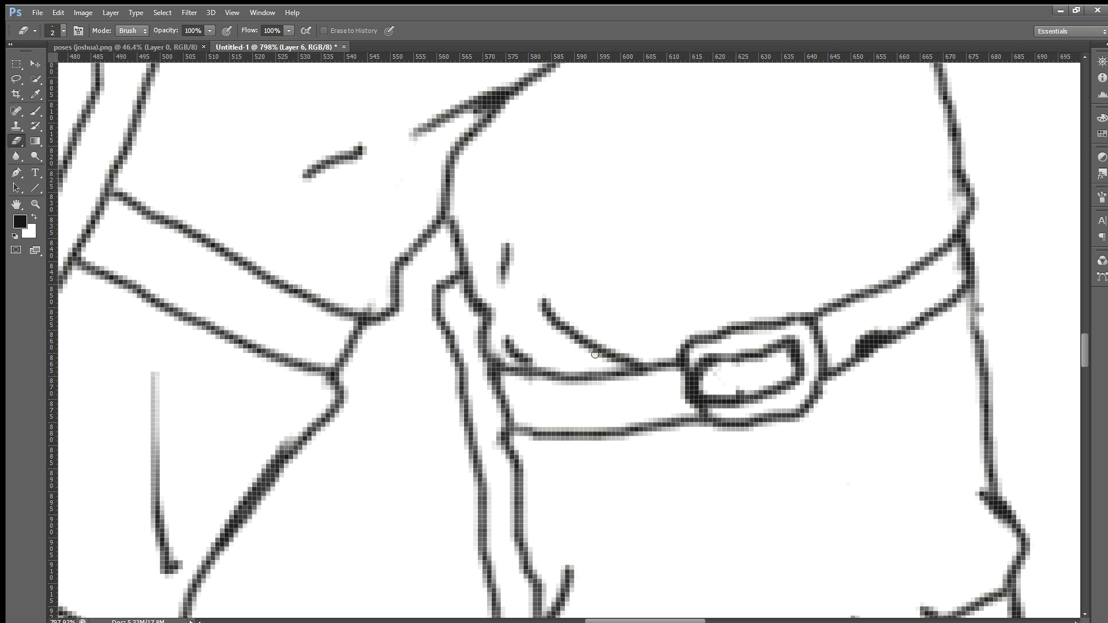
Erase the sides and lower edge of the buckle's inner frame, redraw them closer to the outline, and thin the thick spots.
{"action": "mouse_move", "coordinate": [722, 380]}
{"action": "left_mouse_down"}
{"action": "mouse_move", "coordinate": [698, 390]}
{"action": "mouse_move", "coordinate": [713, 394]}
{"action": "mouse_move", "coordinate": [699, 395]}
{"action": "mouse_move", "coordinate": [711, 364]}
{"action": "mouse_move", "coordinate": [714, 385]}
{"action": "mouse_move", "coordinate": [746, 390]}
{"action": "mouse_move", "coordinate": [744, 399]}
{"action": "mouse_move", "coordinate": [807, 376]}
{"action": "mouse_move", "coordinate": [744, 396]}
{"action": "mouse_move", "coordinate": [781, 389]}
{"action": "mouse_move", "coordinate": [793, 380]}
{"action": "mouse_move", "coordinate": [761, 379]}
{"action": "mouse_move", "coordinate": [785, 381]}
{"action": "mouse_move", "coordinate": [787, 350]}
{"action": "left_mouse_up"}
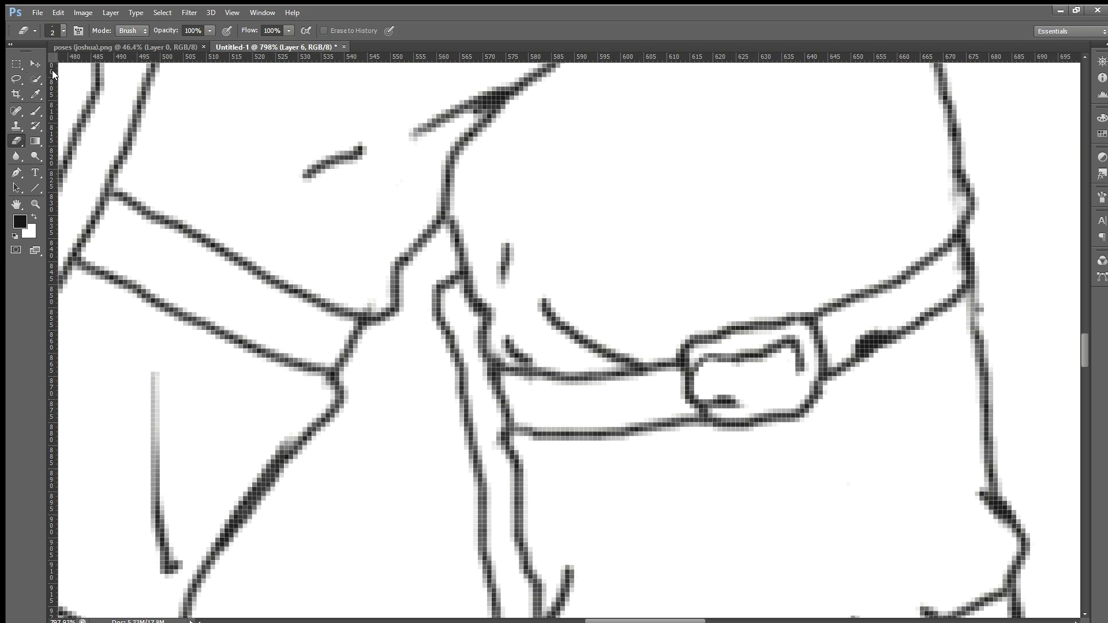
{"action": "left_click", "coordinate": [34, 111]}
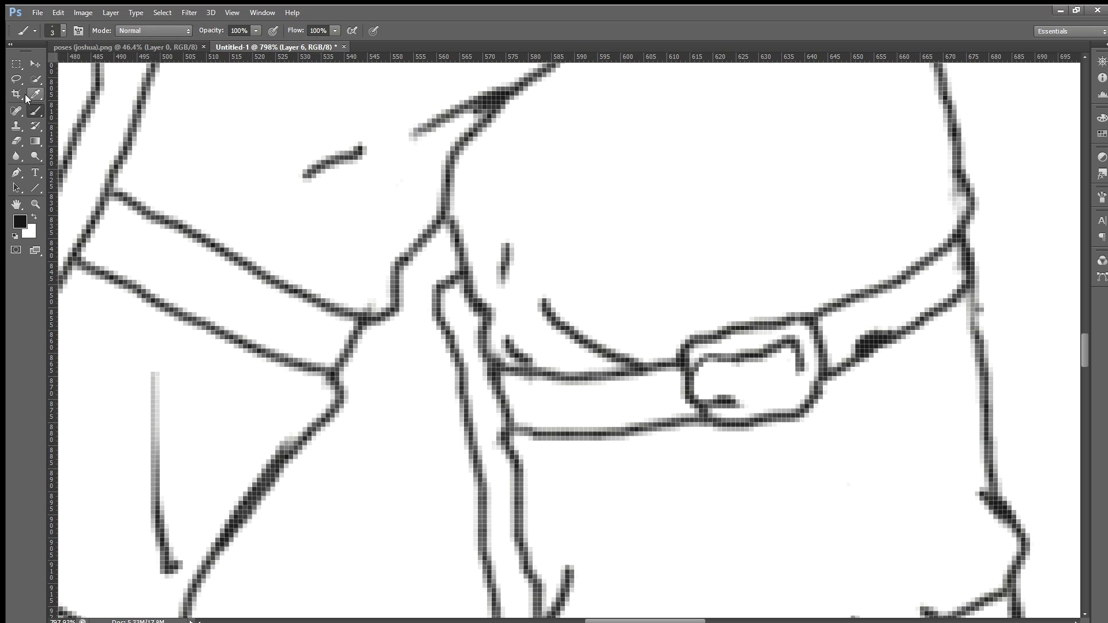
{"action": "mouse_move", "coordinate": [805, 373]}
{"action": "left_mouse_down"}
{"action": "mouse_move", "coordinate": [803, 393]}
{"action": "mouse_move", "coordinate": [713, 411]}
{"action": "mouse_move", "coordinate": [690, 405]}
{"action": "mouse_move", "coordinate": [681, 385]}
{"action": "mouse_move", "coordinate": [701, 361]}
{"action": "left_mouse_up"}
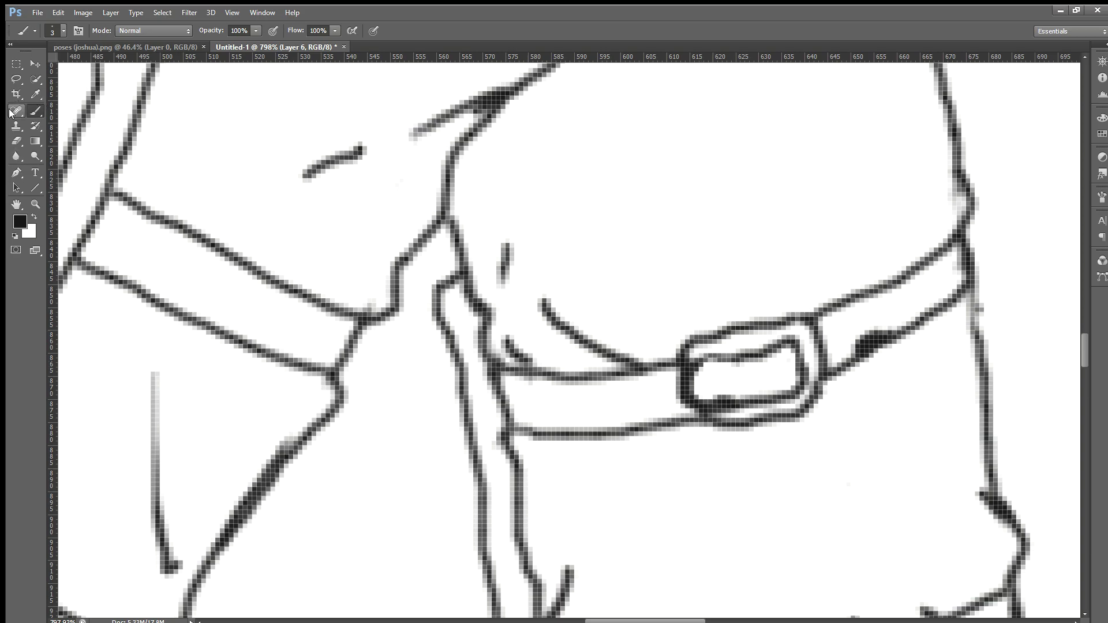
{"action": "left_click", "coordinate": [16, 140]}
{"action": "mouse_move", "coordinate": [702, 367]}
{"action": "left_mouse_down"}
{"action": "mouse_move", "coordinate": [691, 396]}
{"action": "mouse_move", "coordinate": [725, 396]}
{"action": "left_mouse_up"}
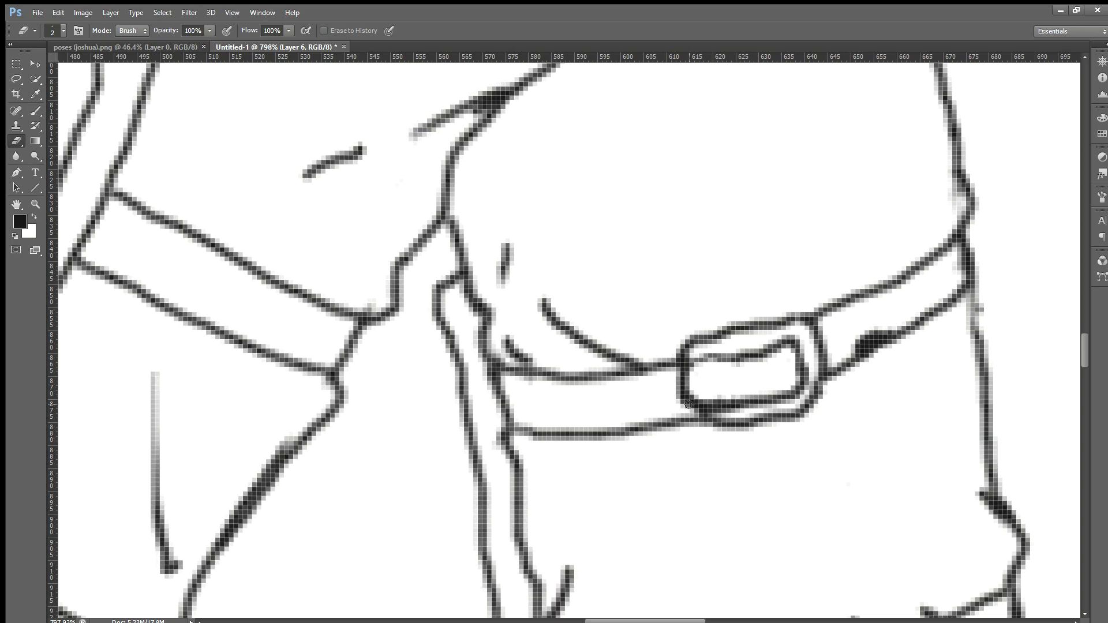
Erase a short middle section of the back thigh's lower strap with the Eraser at size 2, leaving a buckle gap.
{"action": "scroll", "coordinate": [697, 410], "scroll_direction": "down", "scroll_amount": 2}
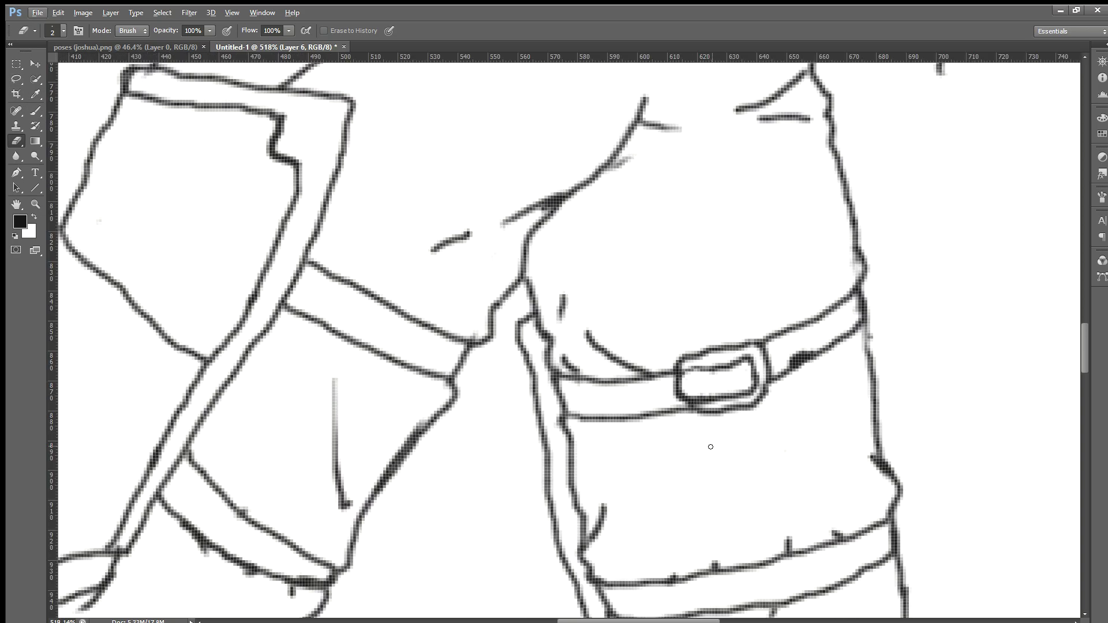
{"action": "scroll", "coordinate": [715, 459], "scroll_direction": "down", "scroll_amount": 2}
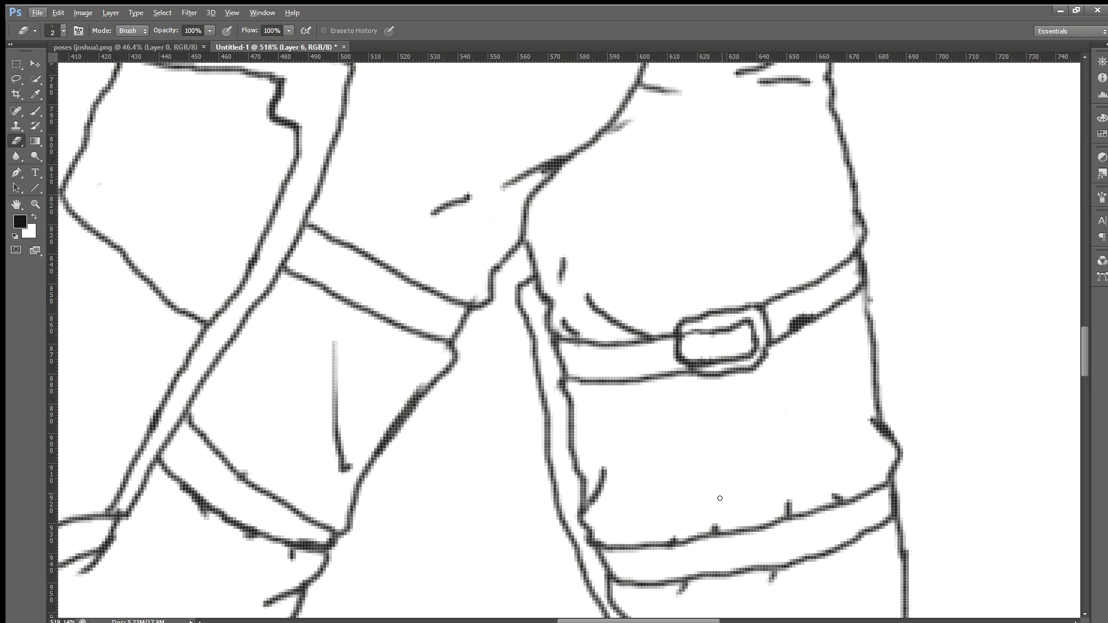
{"action": "scroll", "coordinate": [727, 529], "scroll_direction": "up", "scroll_amount": 3}
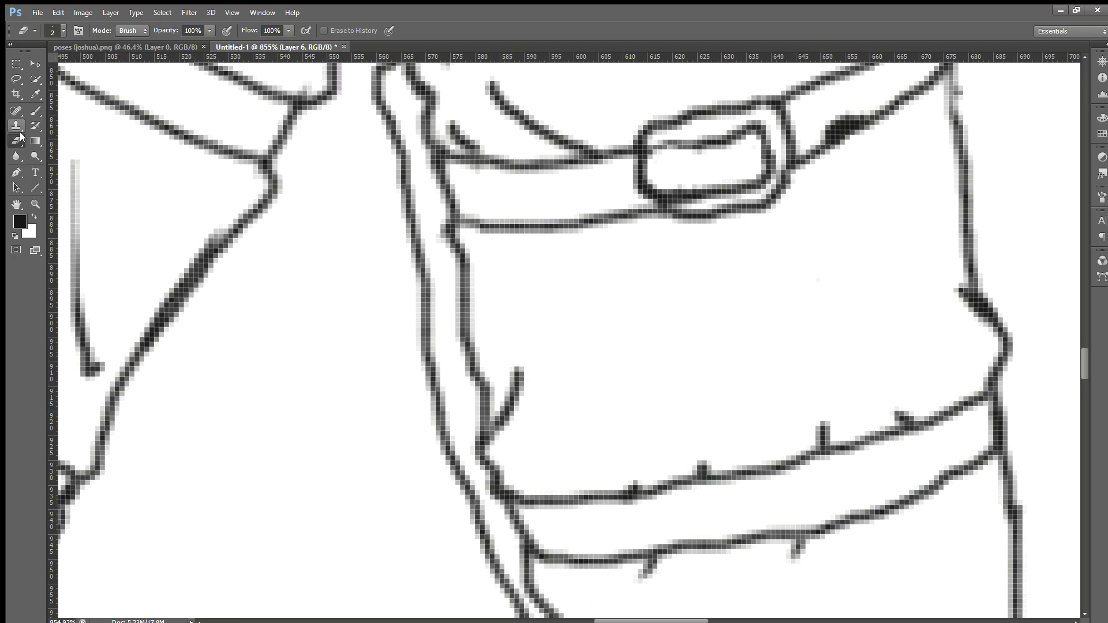
{"action": "left_click", "coordinate": [35, 111]}
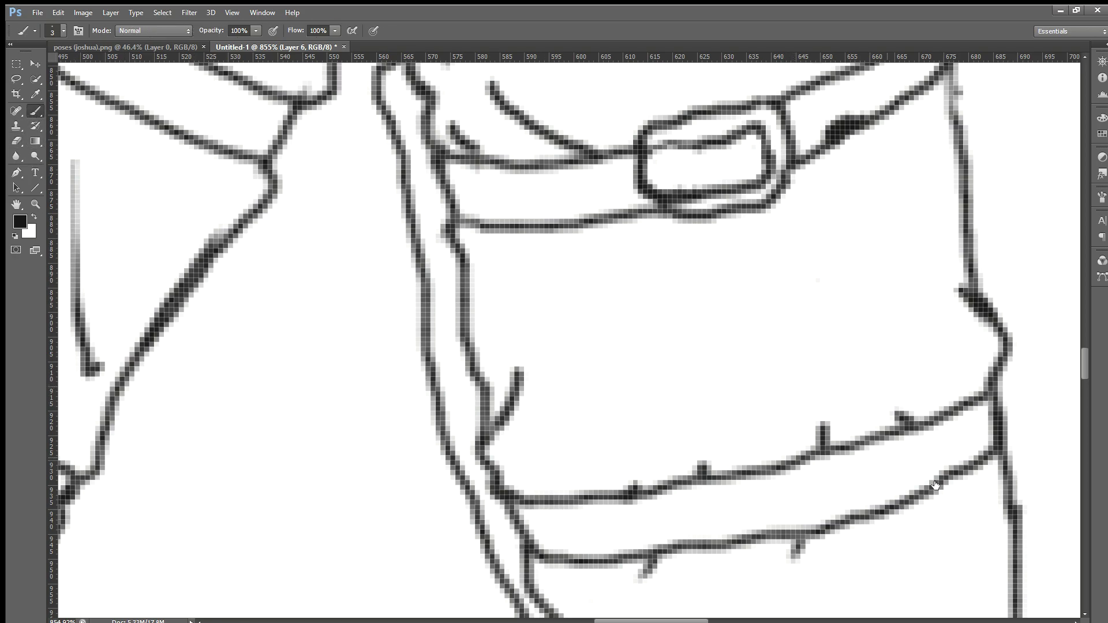
{"action": "left_click_drag", "start_coordinate": [795, 472], "coordinate": [746, 474]}
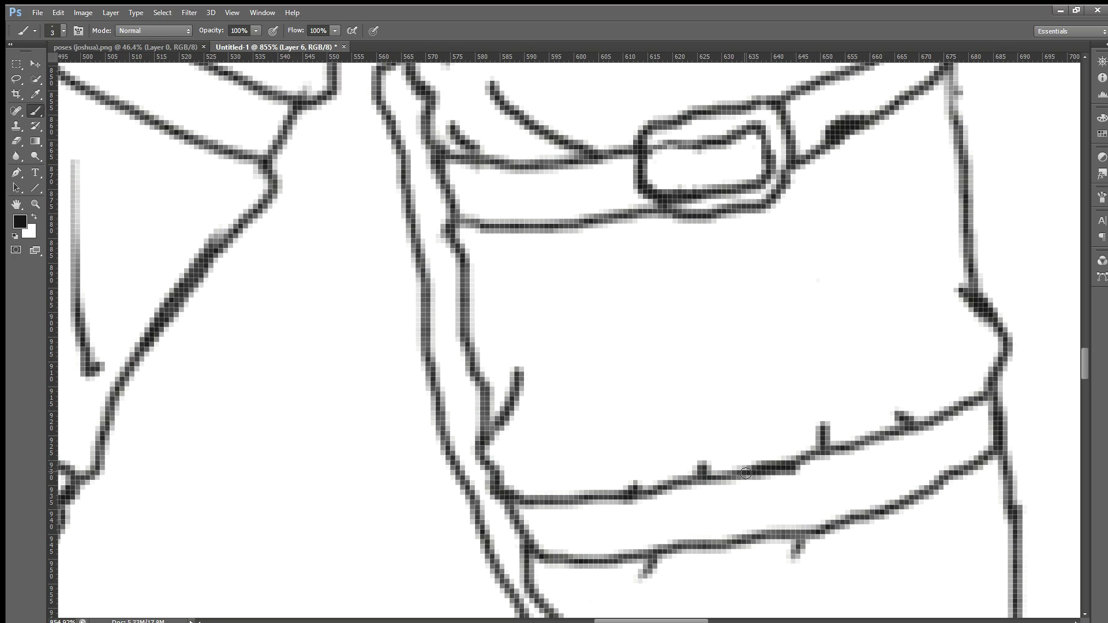
{"action": "left_click", "coordinate": [16, 141]}
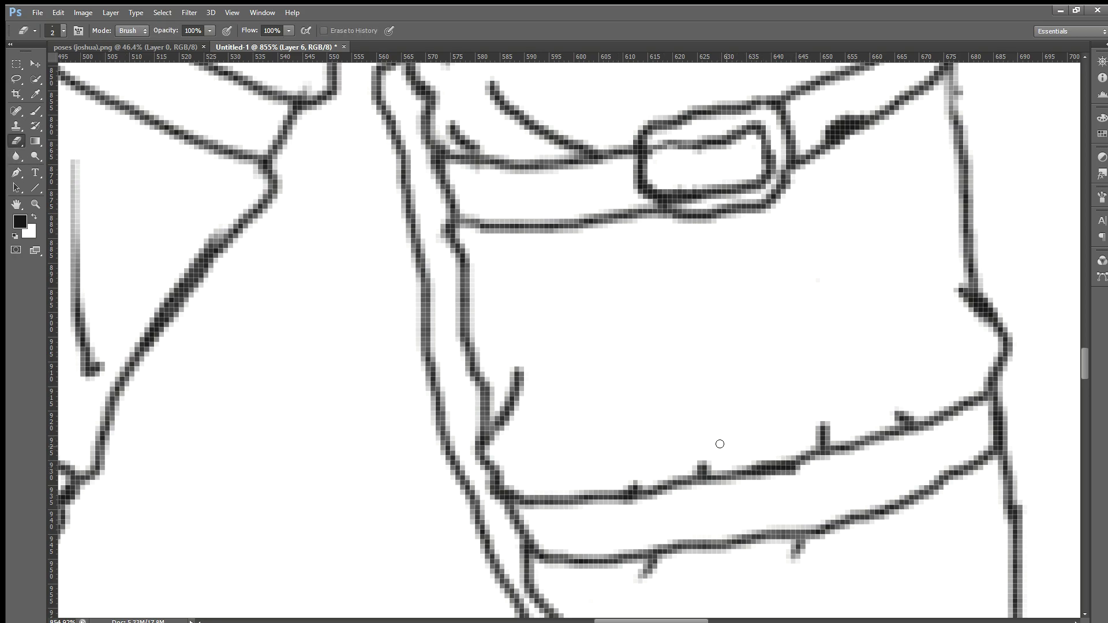
{"action": "mouse_move", "coordinate": [793, 465]}
{"action": "left_mouse_down"}
{"action": "mouse_move", "coordinate": [768, 463]}
{"action": "mouse_move", "coordinate": [722, 476]}
{"action": "mouse_move", "coordinate": [735, 470]}
{"action": "mouse_move", "coordinate": [729, 489]}
{"action": "mouse_move", "coordinate": [775, 461]}
{"action": "mouse_move", "coordinate": [710, 473]}
{"action": "mouse_move", "coordinate": [707, 499]}
{"action": "mouse_move", "coordinate": [731, 553]}
{"action": "mouse_move", "coordinate": [795, 526]}
{"action": "mouse_move", "coordinate": [759, 552]}
{"action": "mouse_move", "coordinate": [790, 524]}
{"action": "mouse_move", "coordinate": [716, 552]}
{"action": "mouse_move", "coordinate": [753, 522]}
{"action": "mouse_move", "coordinate": [710, 508]}
{"action": "mouse_move", "coordinate": [709, 464]}
{"action": "mouse_move", "coordinate": [716, 547]}
{"action": "left_mouse_up"}
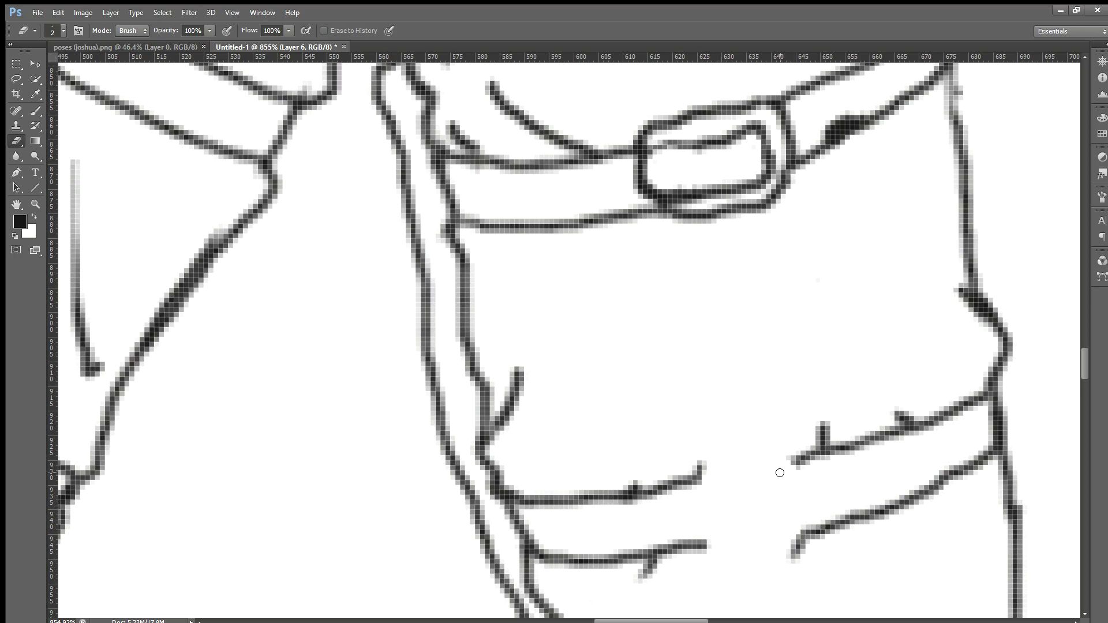
{"action": "left_click_drag", "start_coordinate": [789, 545], "coordinate": [799, 556]}
Draw a squarish buckle with an inner frame in the gap of the back thigh's lower strap, using the Brush at size 3.
{"action": "left_click", "coordinate": [34, 112]}
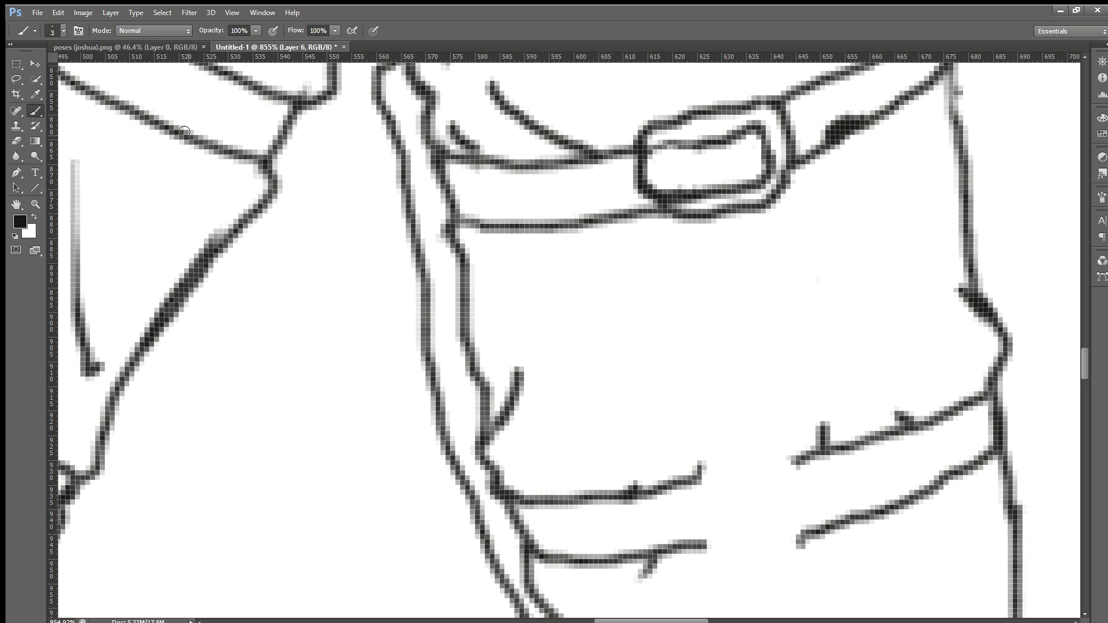
{"action": "left_click_drag", "start_coordinate": [807, 463], "coordinate": [743, 470]}
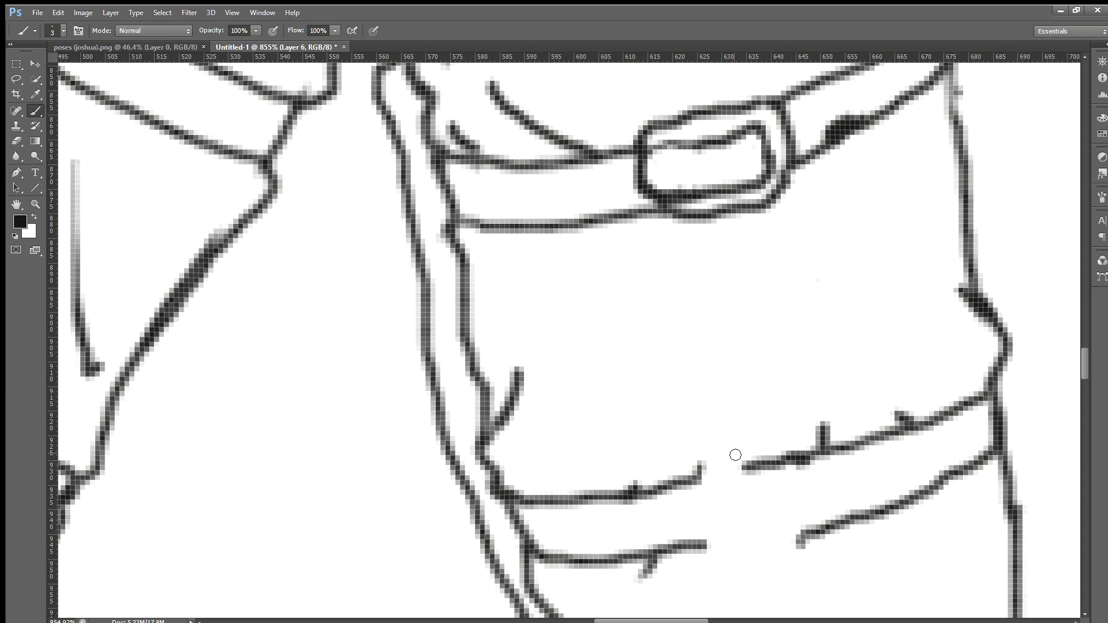
{"action": "key", "text": "ctrl+z"}
{"action": "left_click_drag", "start_coordinate": [804, 459], "coordinate": [815, 530]}
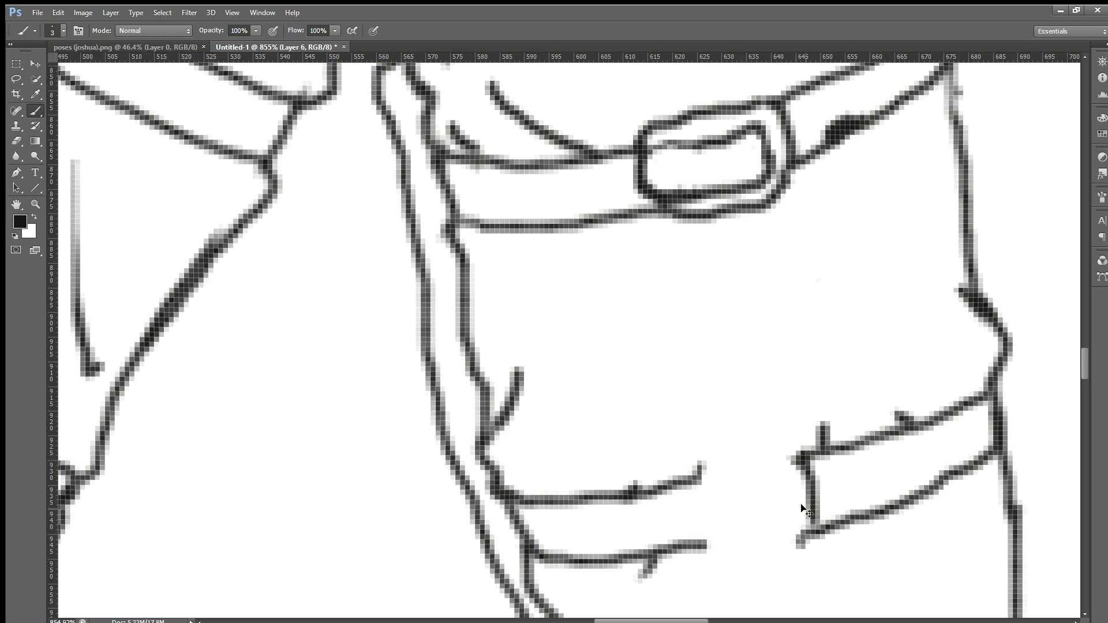
{"action": "key", "text": "ctrl+z"}
{"action": "mouse_move", "coordinate": [806, 453]}
{"action": "left_mouse_down"}
{"action": "mouse_move", "coordinate": [813, 541]}
{"action": "mouse_move", "coordinate": [707, 553]}
{"action": "mouse_move", "coordinate": [696, 474]}
{"action": "mouse_move", "coordinate": [807, 455]}
{"action": "mouse_move", "coordinate": [789, 474]}
{"action": "mouse_move", "coordinate": [793, 520]}
{"action": "mouse_move", "coordinate": [731, 536]}
{"action": "mouse_move", "coordinate": [722, 486]}
{"action": "mouse_move", "coordinate": [783, 469]}
{"action": "left_mouse_up"}
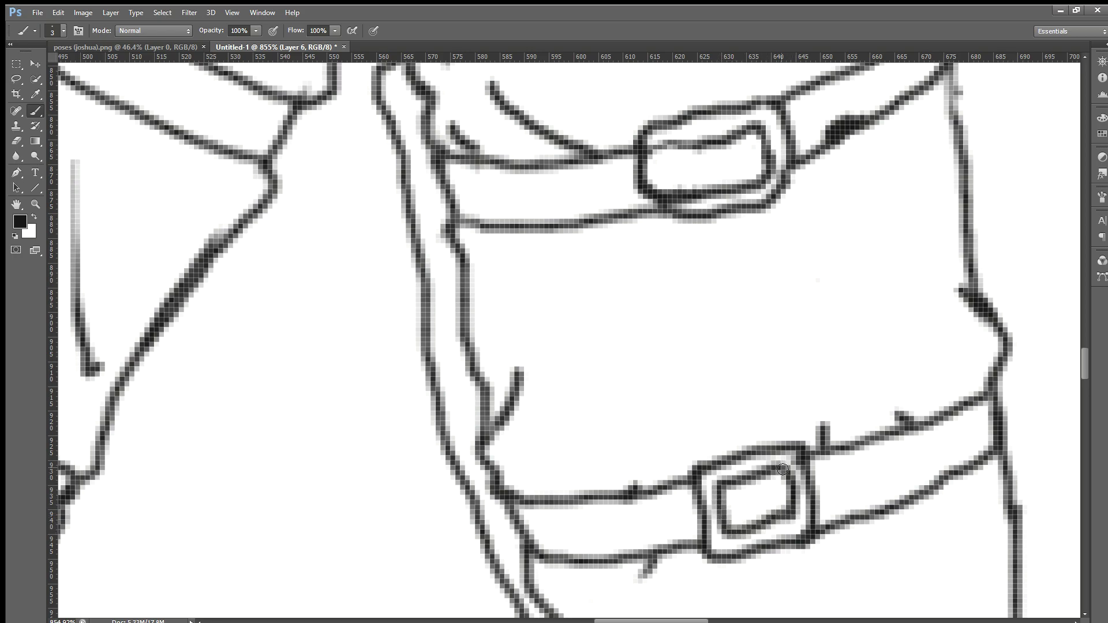
Extend the lower buckle's inner frame past its front side and erase the old frame lines inside it.
{"action": "mouse_move", "coordinate": [722, 497]}
{"action": "left_mouse_down"}
{"action": "mouse_move", "coordinate": [696, 509]}
{"action": "mouse_move", "coordinate": [687, 551]}
{"action": "mouse_move", "coordinate": [706, 561]}
{"action": "mouse_move", "coordinate": [746, 529]}
{"action": "left_mouse_up"}
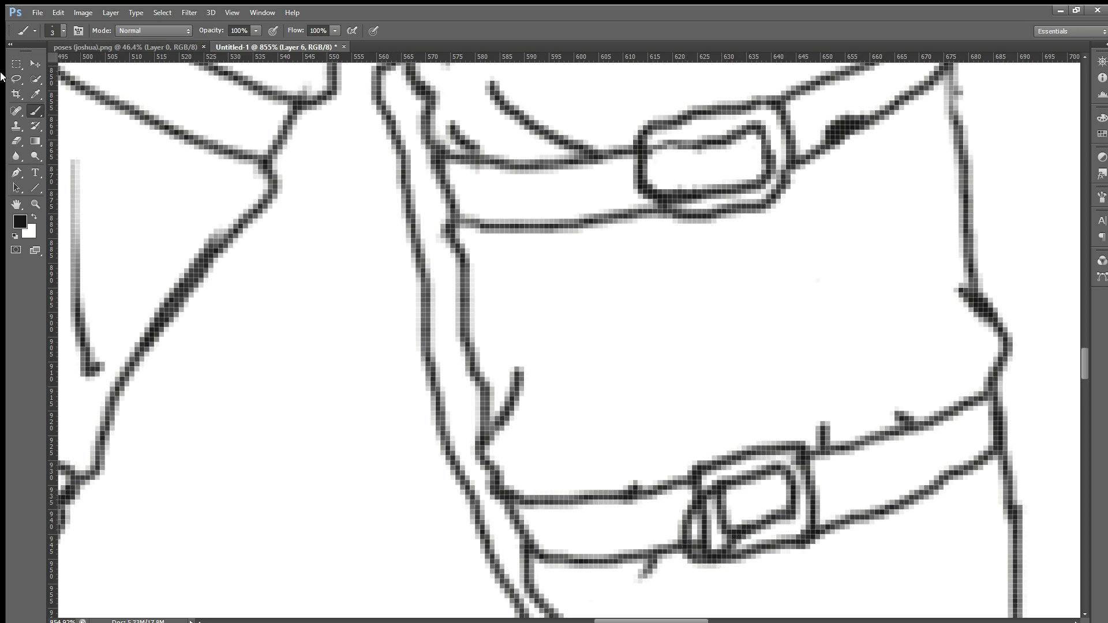
{"action": "left_click", "coordinate": [17, 141]}
{"action": "mouse_move", "coordinate": [736, 517]}
{"action": "left_mouse_down"}
{"action": "mouse_move", "coordinate": [713, 538]}
{"action": "mouse_move", "coordinate": [732, 502]}
{"action": "mouse_move", "coordinate": [715, 515]}
{"action": "mouse_move", "coordinate": [722, 503]}
{"action": "mouse_move", "coordinate": [701, 539]}
{"action": "mouse_move", "coordinate": [745, 518]}
{"action": "left_mouse_up"}
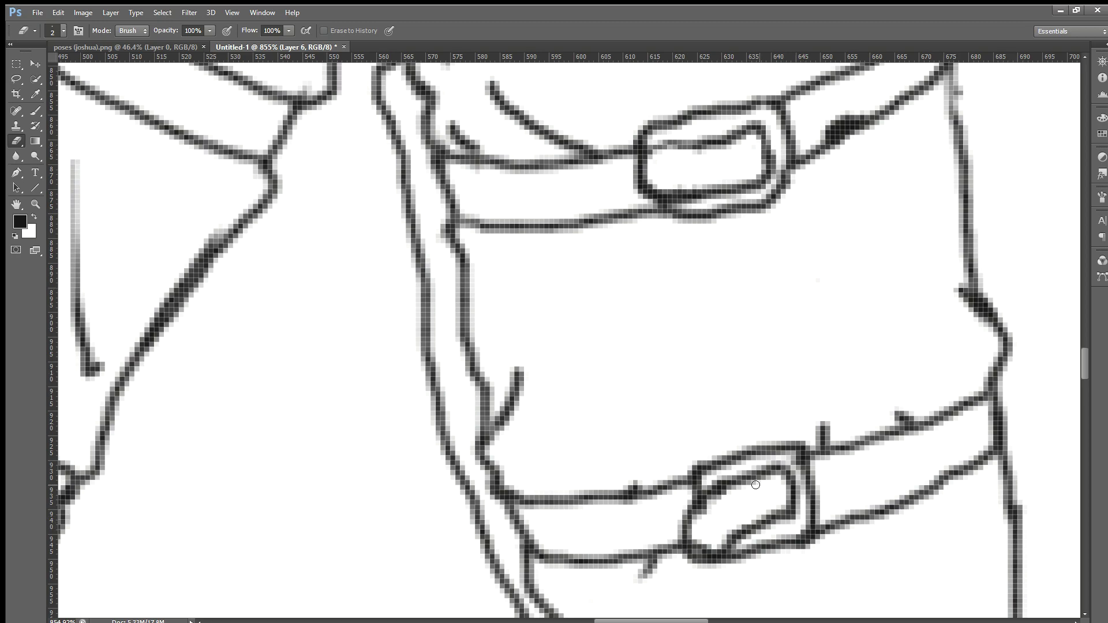
Erase the front side and lower front corner of the lower strap's buckle.
{"action": "scroll", "coordinate": [592, 331], "scroll_direction": "down", "scroll_amount": 4}
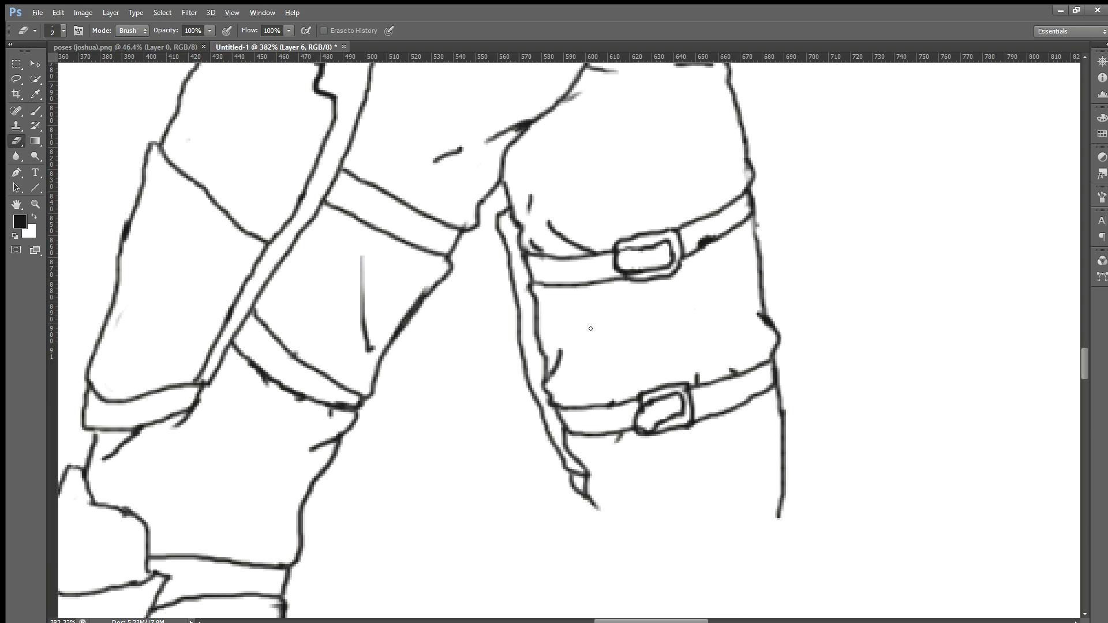
{"action": "scroll", "coordinate": [590, 328], "scroll_direction": "down", "scroll_amount": 1}
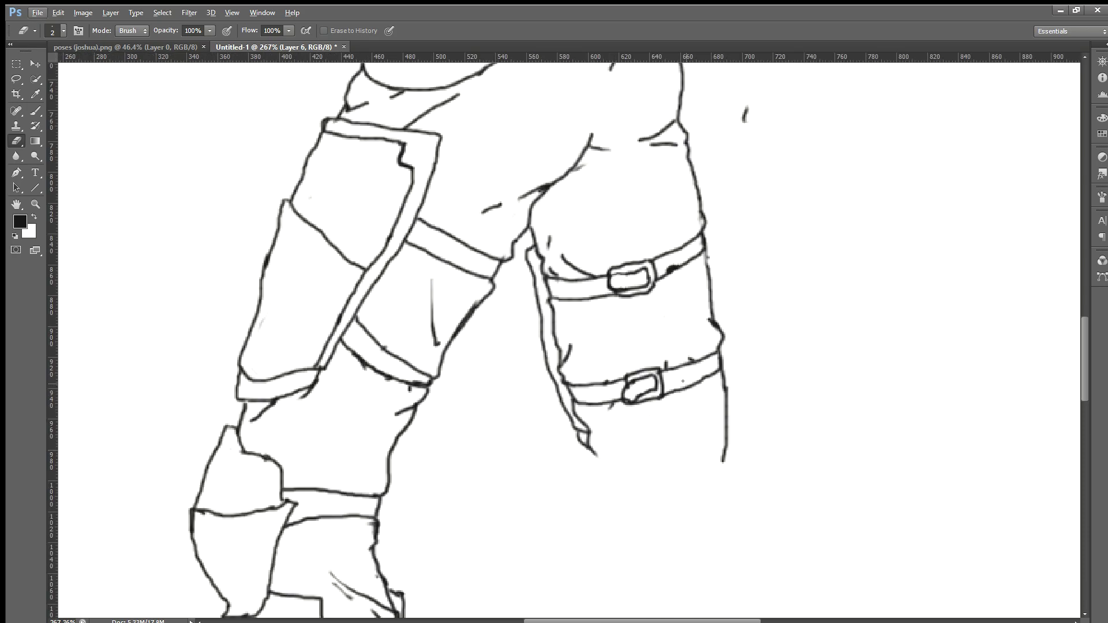
{"action": "scroll", "coordinate": [685, 403], "scroll_direction": "up", "scroll_amount": 4}
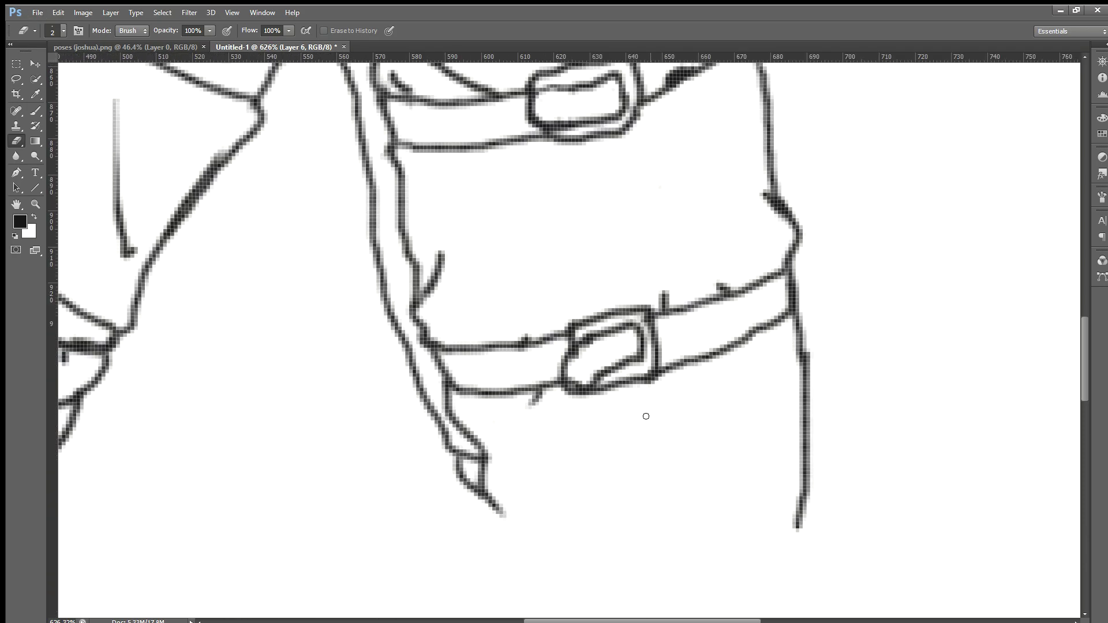
{"action": "mouse_move", "coordinate": [569, 349]}
{"action": "left_mouse_down"}
{"action": "mouse_move", "coordinate": [554, 380]}
{"action": "mouse_move", "coordinate": [580, 386]}
{"action": "mouse_move", "coordinate": [551, 356]}
{"action": "mouse_move", "coordinate": [554, 367]}
{"action": "left_mouse_up"}
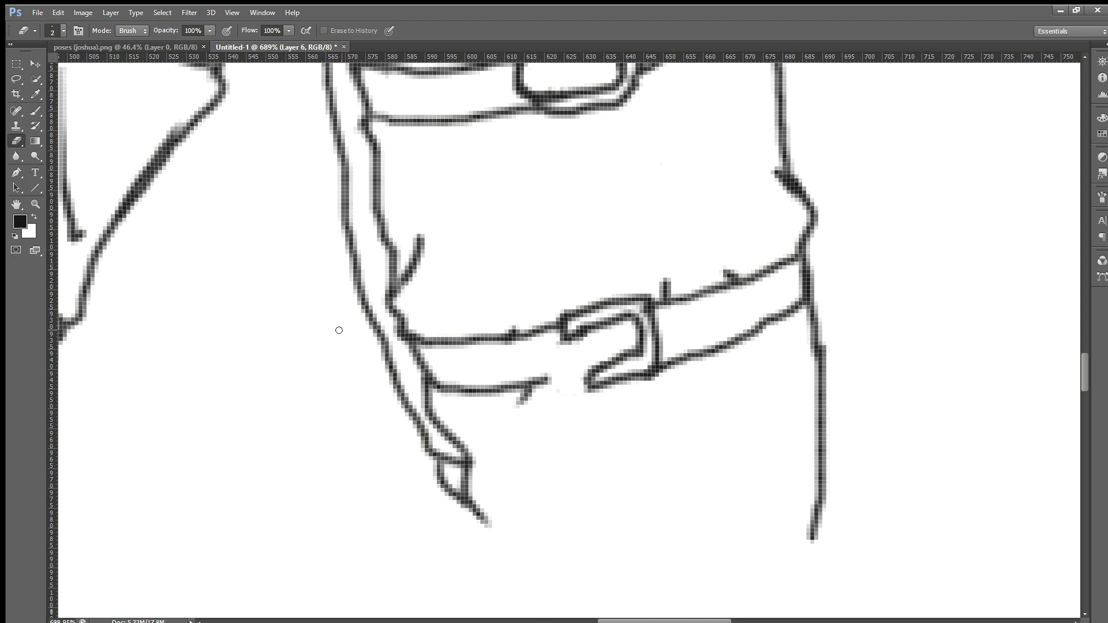
Draw a curved strap end looping through the lower buckle and hanging below it, using the Brush at size 2.
{"action": "key", "text": "b"}
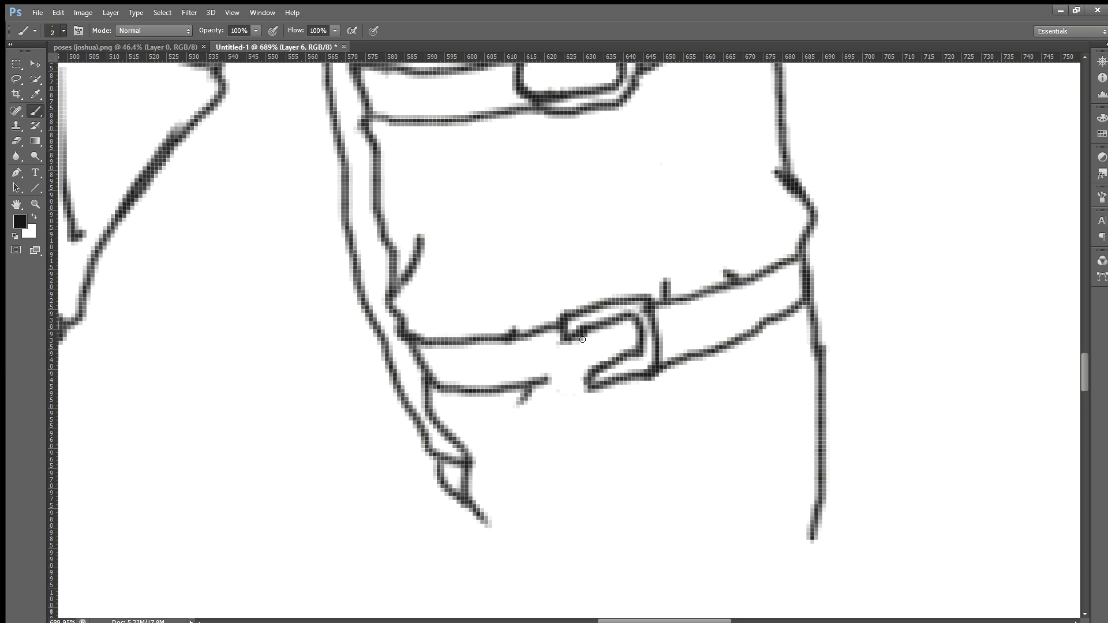
{"action": "mouse_move", "coordinate": [574, 336]}
{"action": "left_mouse_down"}
{"action": "mouse_move", "coordinate": [557, 355]}
{"action": "mouse_move", "coordinate": [555, 385]}
{"action": "mouse_move", "coordinate": [588, 386]}
{"action": "mouse_move", "coordinate": [581, 358]}
{"action": "mouse_move", "coordinate": [594, 329]}
{"action": "left_mouse_up"}
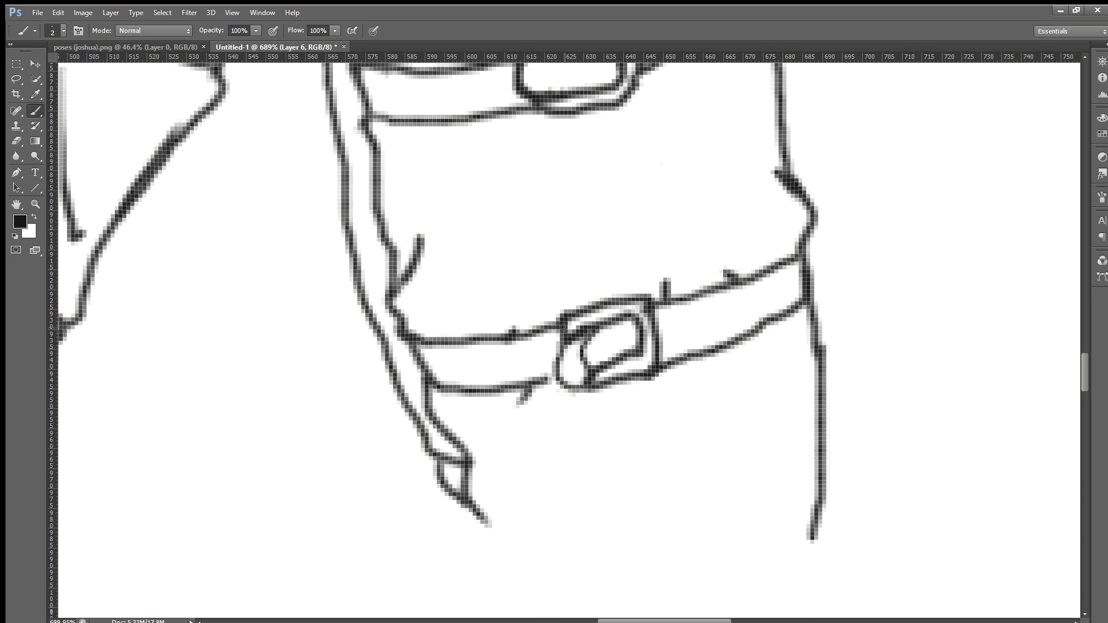
{"action": "key", "text": "ctrl+z"}
{"action": "mouse_move", "coordinate": [568, 339]}
{"action": "left_mouse_down"}
{"action": "mouse_move", "coordinate": [557, 376]}
{"action": "mouse_move", "coordinate": [589, 401]}
{"action": "mouse_move", "coordinate": [606, 388]}
{"action": "mouse_move", "coordinate": [586, 355]}
{"action": "mouse_move", "coordinate": [594, 322]}
{"action": "left_mouse_up"}
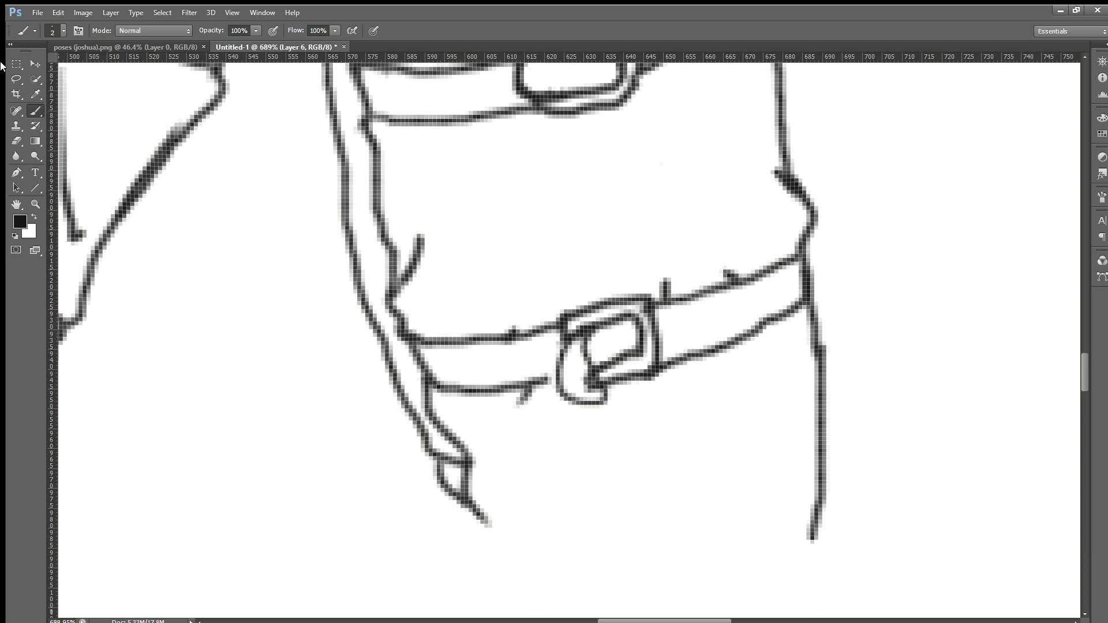
Erase the buckle lines inside the hanging strap end and extend the strap's lower edge to meet it.
{"action": "left_click", "coordinate": [17, 141]}
{"action": "mouse_move", "coordinate": [577, 385]}
{"action": "left_mouse_down"}
{"action": "mouse_move", "coordinate": [593, 389]}
{"action": "mouse_move", "coordinate": [584, 370]}
{"action": "left_mouse_up"}
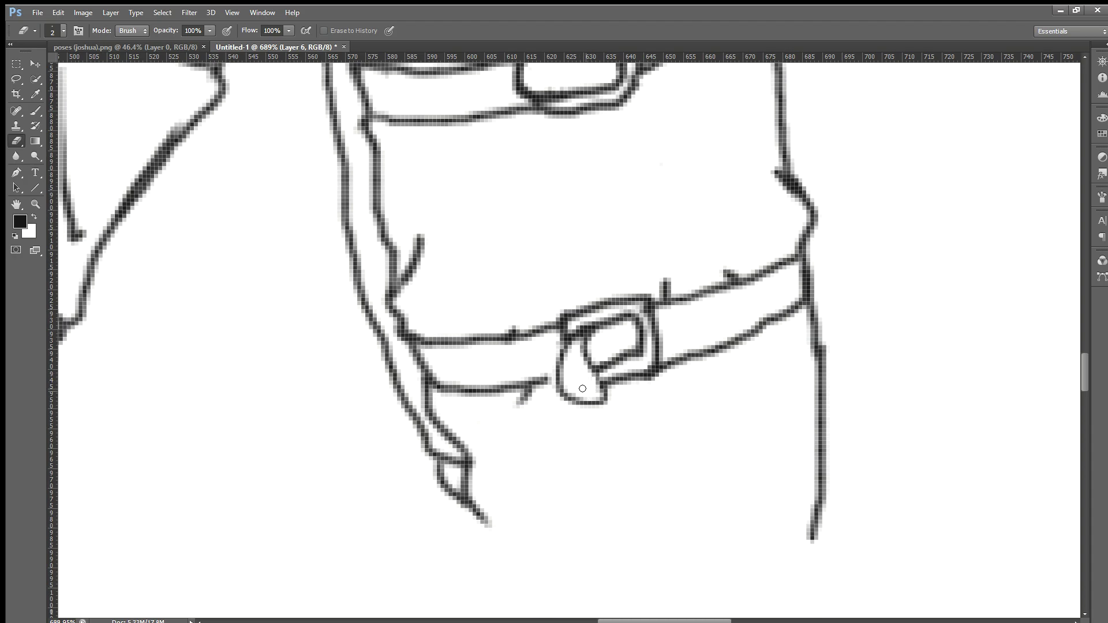
{"action": "left_click", "coordinate": [35, 110]}
{"action": "left_click_drag", "start_coordinate": [531, 384], "coordinate": [553, 381]}
Draw a narrow foreshortened buckle where the front thigh's upper strap meets the inner leg edge, and erase the excess dark lines inside it.
{"action": "scroll", "coordinate": [513, 337], "scroll_direction": "down", "scroll_amount": 8}
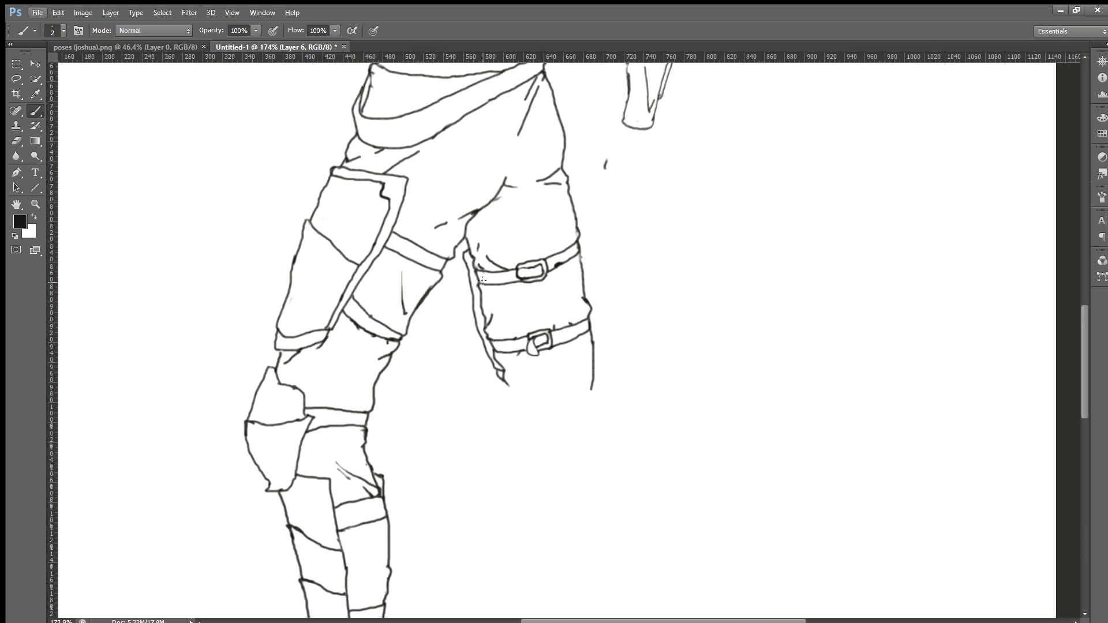
{"action": "scroll", "coordinate": [563, 301], "scroll_direction": "up", "scroll_amount": 3}
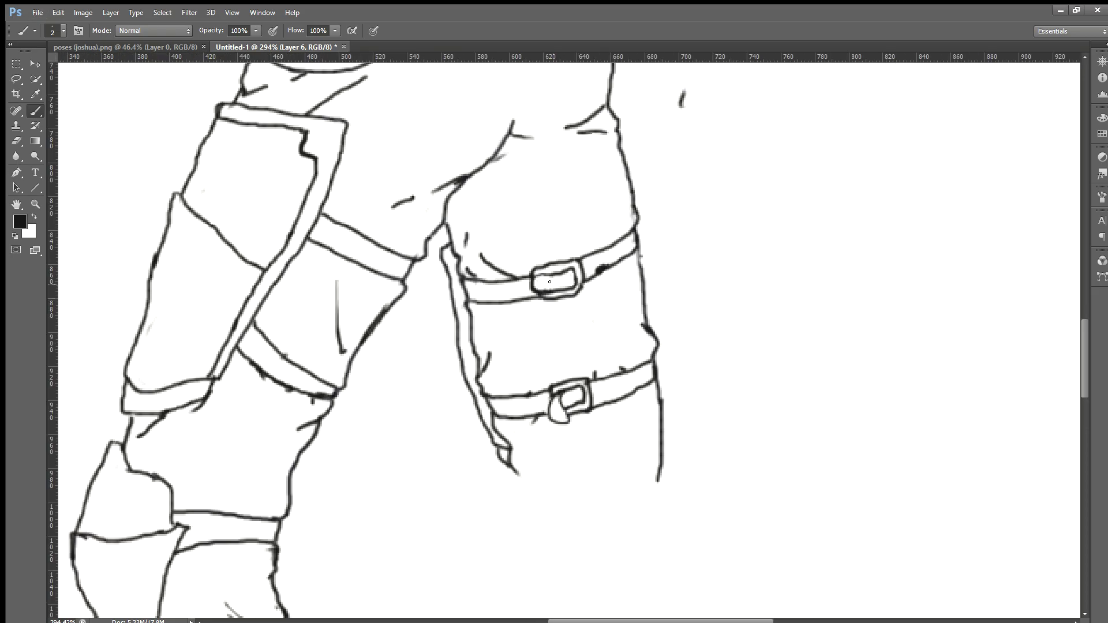
{"action": "scroll", "coordinate": [541, 282], "scroll_direction": "down", "scroll_amount": 3}
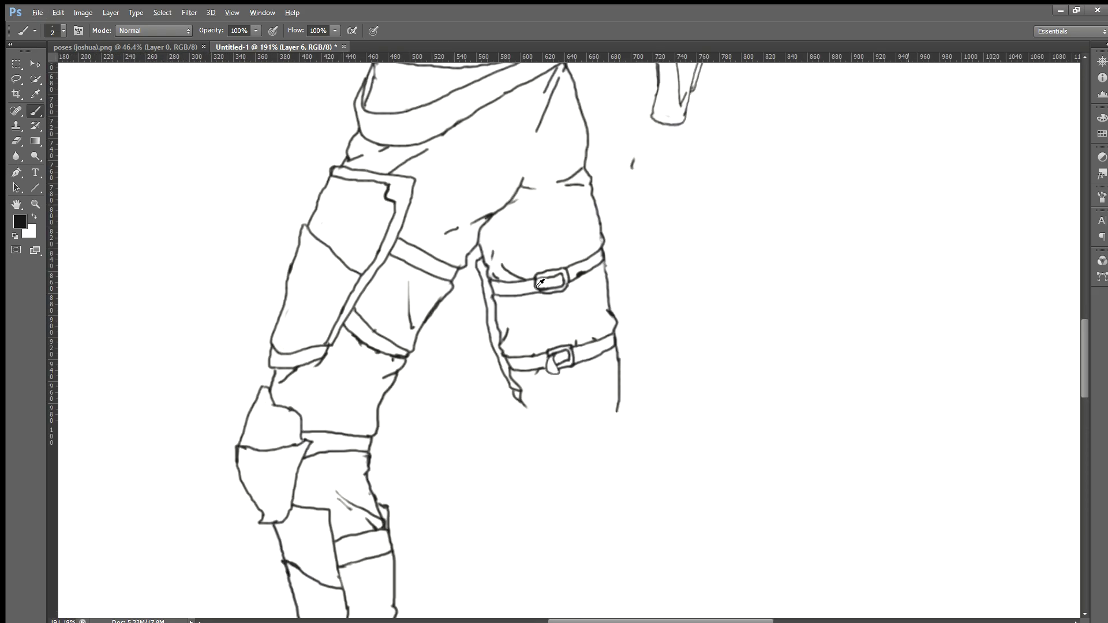
{"action": "scroll", "coordinate": [383, 282], "scroll_direction": "down", "scroll_amount": 4}
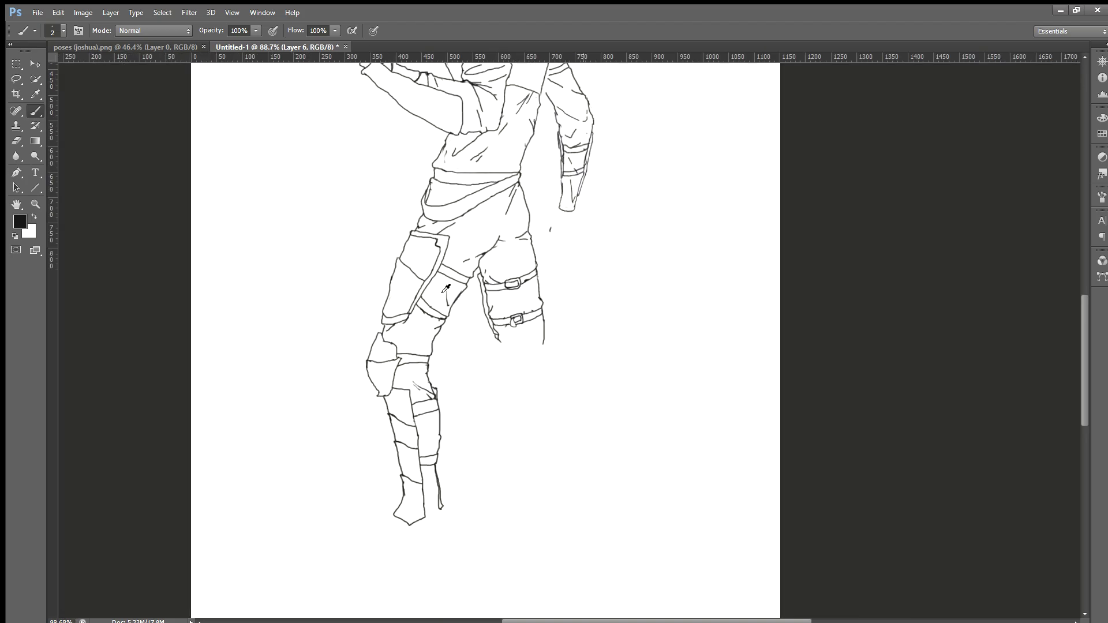
{"action": "scroll", "coordinate": [476, 294], "scroll_direction": "up", "scroll_amount": 2}
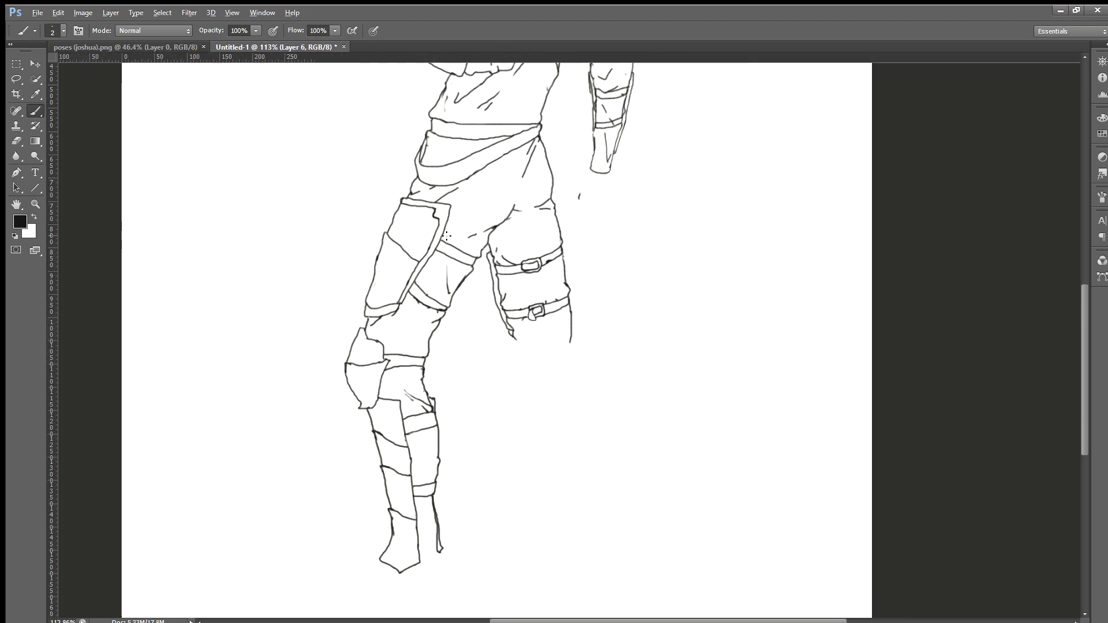
{"action": "scroll", "coordinate": [496, 294], "scroll_direction": "up", "scroll_amount": 3}
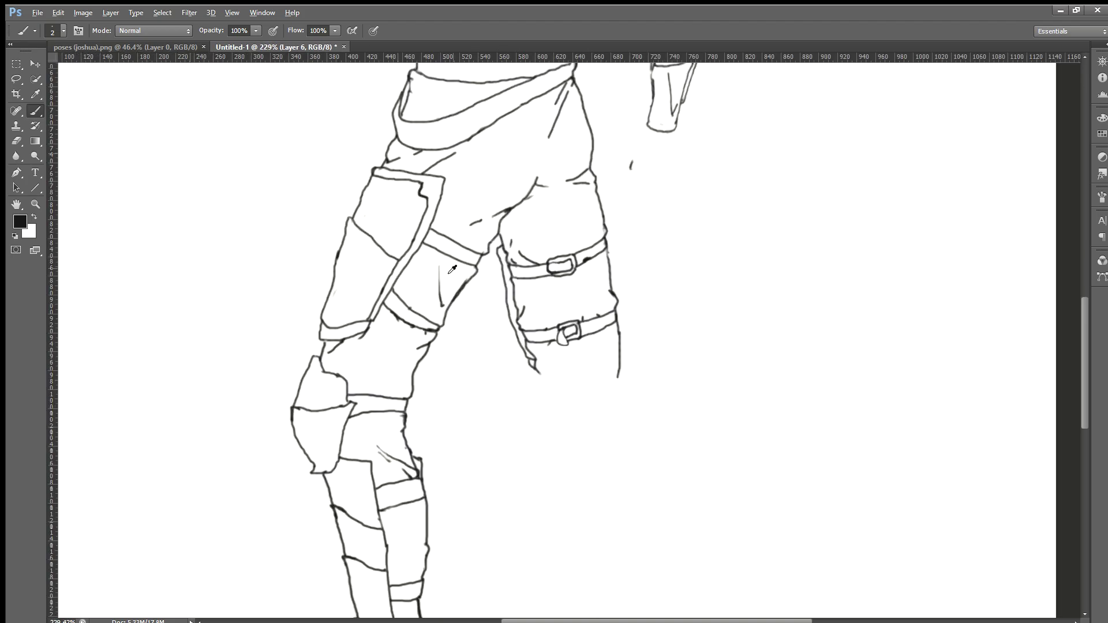
{"action": "scroll", "coordinate": [419, 241], "scroll_direction": "up", "scroll_amount": 1}
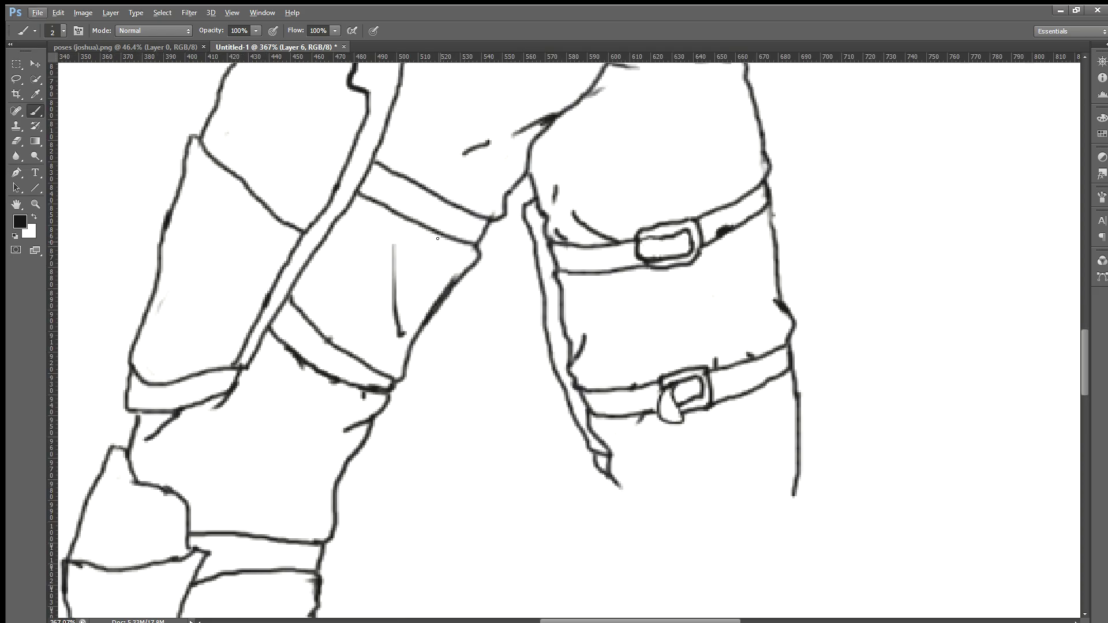
{"action": "scroll", "coordinate": [438, 239], "scroll_direction": "up", "scroll_amount": 2}
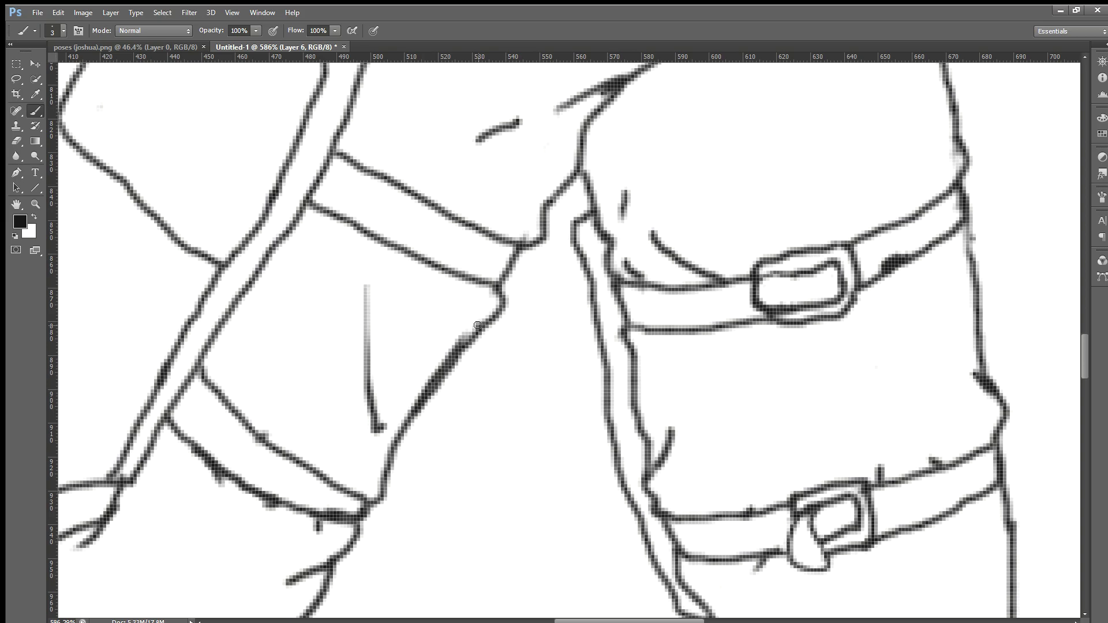
{"action": "mouse_move", "coordinate": [526, 223]}
{"action": "left_mouse_down"}
{"action": "mouse_move", "coordinate": [514, 218]}
{"action": "mouse_move", "coordinate": [491, 238]}
{"action": "mouse_move", "coordinate": [464, 286]}
{"action": "mouse_move", "coordinate": [495, 296]}
{"action": "mouse_move", "coordinate": [487, 264]}
{"action": "mouse_move", "coordinate": [510, 238]}
{"action": "mouse_move", "coordinate": [529, 237]}
{"action": "mouse_move", "coordinate": [521, 219]}
{"action": "mouse_move", "coordinate": [506, 213]}
{"action": "mouse_move", "coordinate": [494, 227]}
{"action": "mouse_move", "coordinate": [487, 281]}
{"action": "left_mouse_up"}
{"action": "left_click_drag", "start_coordinate": [495, 295], "coordinate": [466, 292]}
{"action": "left_click", "coordinate": [16, 140]}
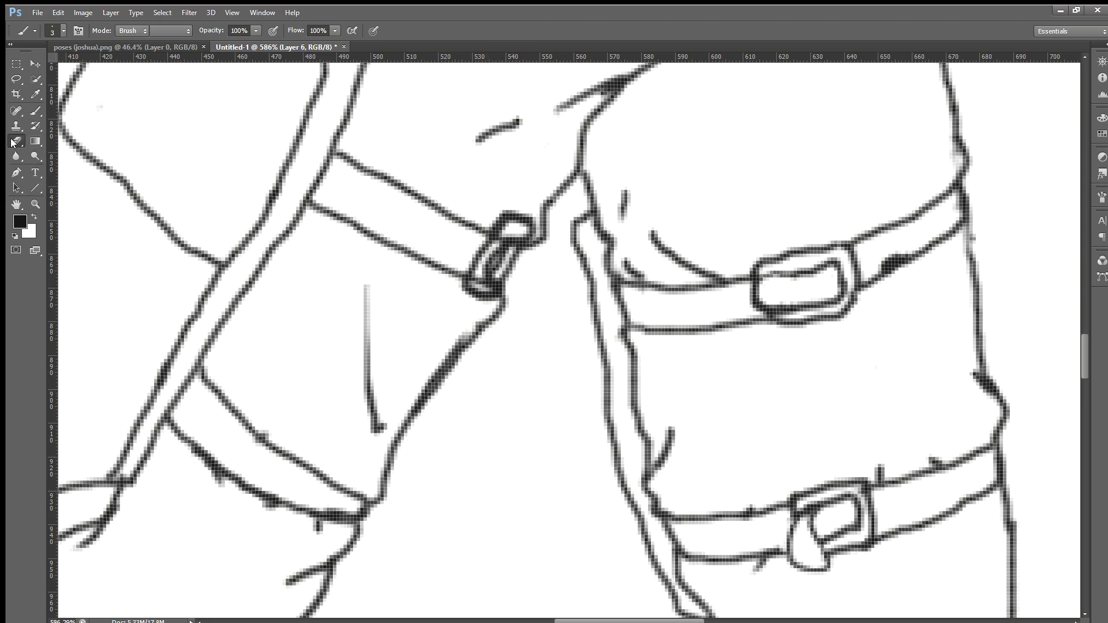
{"action": "mouse_move", "coordinate": [512, 230]}
{"action": "left_mouse_down"}
{"action": "mouse_move", "coordinate": [478, 289]}
{"action": "mouse_move", "coordinate": [498, 251]}
{"action": "mouse_move", "coordinate": [479, 289]}
{"action": "mouse_move", "coordinate": [488, 281]}
{"action": "left_mouse_up"}
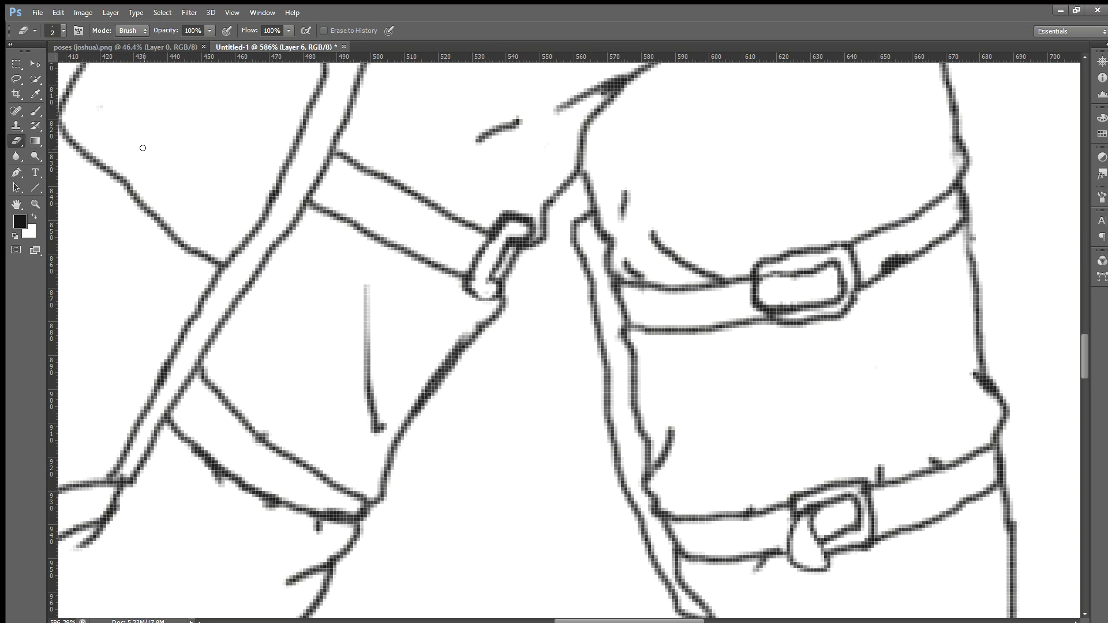
Draw a small buckle where the front thigh's lower strap meets the inner leg edge, using the Brush at size 3.
{"action": "scroll", "coordinate": [383, 465], "scroll_direction": "down", "scroll_amount": 2}
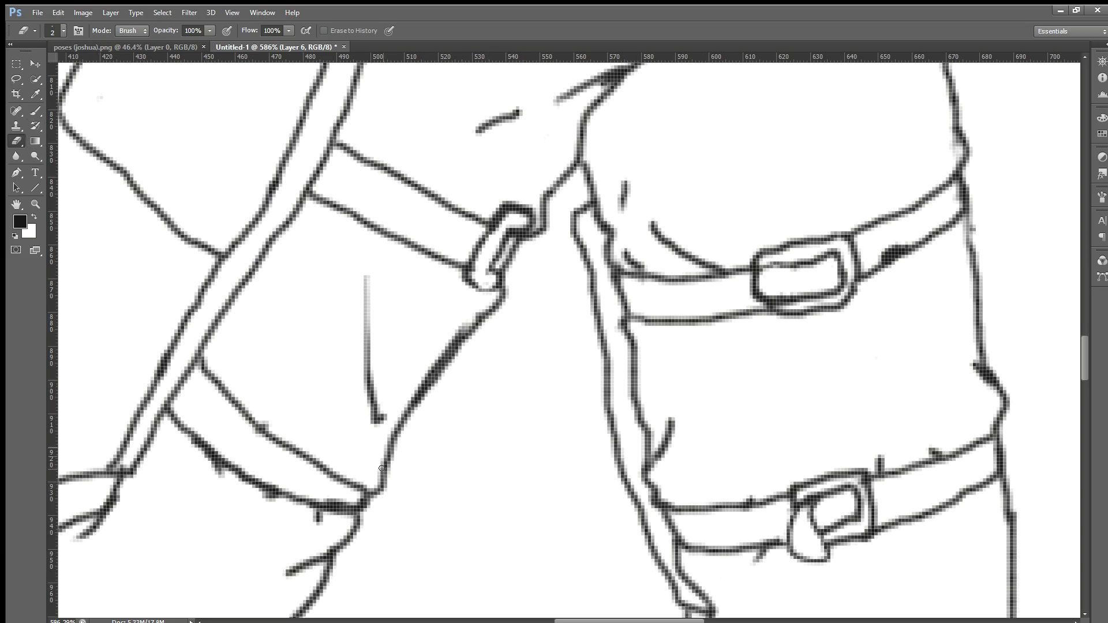
{"action": "left_click", "coordinate": [36, 110]}
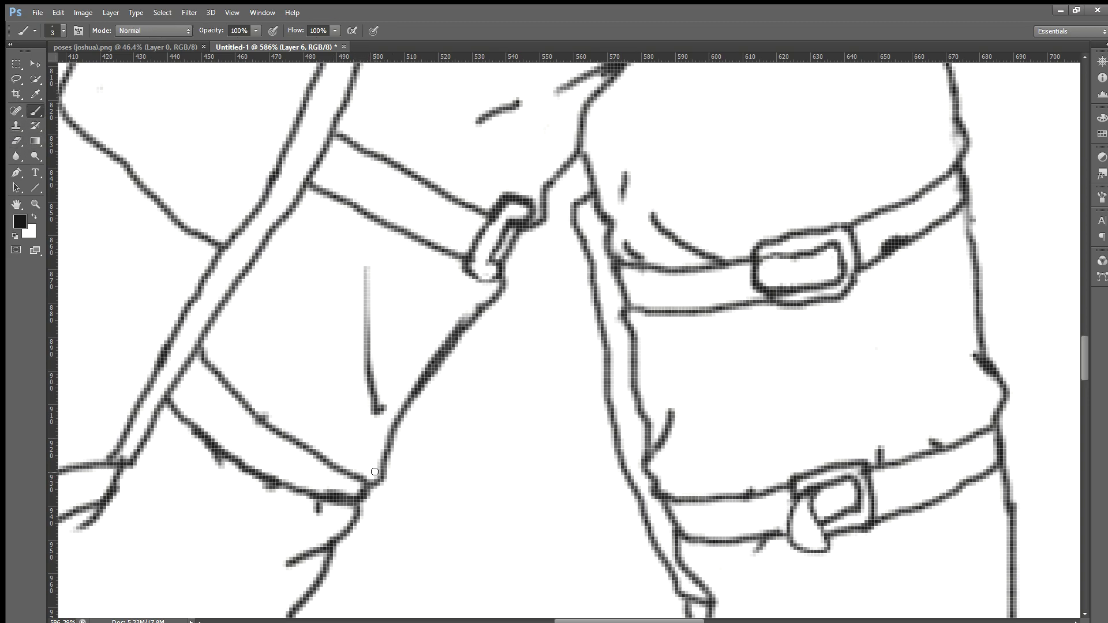
{"action": "mouse_move", "coordinate": [375, 466]}
{"action": "left_mouse_down"}
{"action": "mouse_move", "coordinate": [359, 460]}
{"action": "mouse_move", "coordinate": [328, 506]}
{"action": "mouse_move", "coordinate": [349, 517]}
{"action": "mouse_move", "coordinate": [349, 491]}
{"action": "mouse_move", "coordinate": [379, 475]}
{"action": "left_mouse_up"}
{"action": "scroll", "coordinate": [417, 513], "scroll_direction": "down", "scroll_amount": 2}
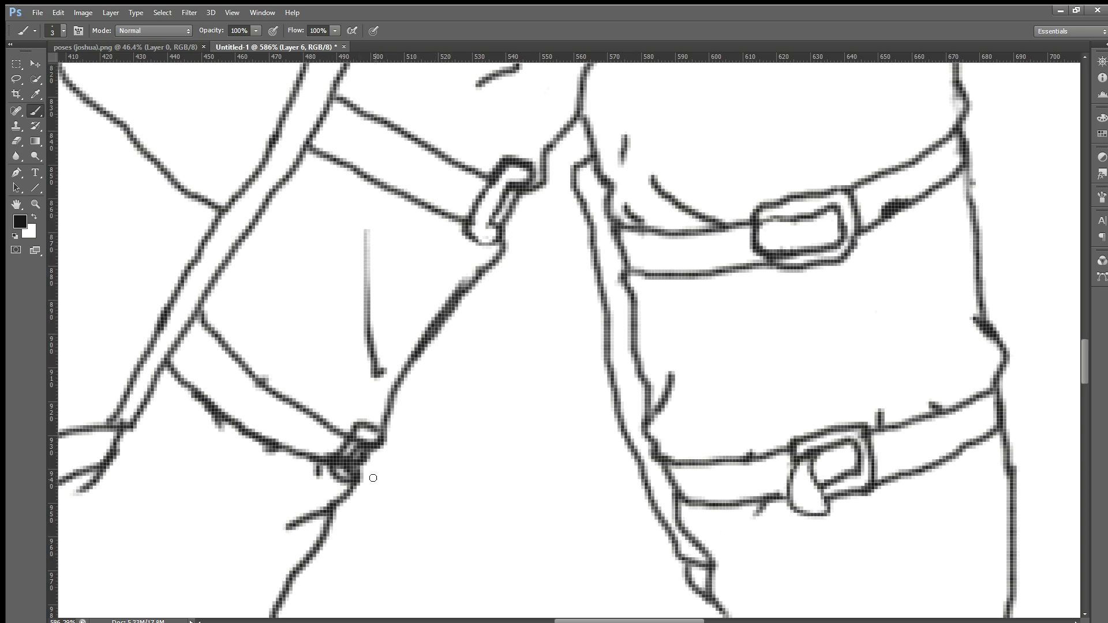
Erase the dark lines inside the front thigh's lower buckle and redraw its inner opening along the leg edge.
{"action": "left_click", "coordinate": [17, 140]}
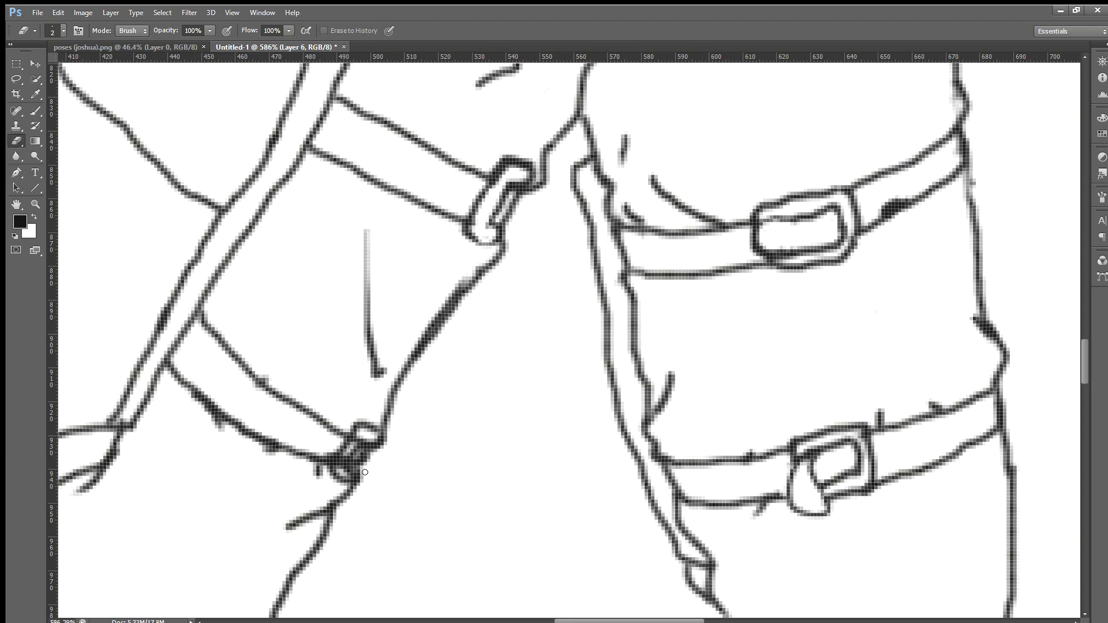
{"action": "mouse_move", "coordinate": [356, 439]}
{"action": "left_mouse_down"}
{"action": "mouse_move", "coordinate": [341, 474]}
{"action": "mouse_move", "coordinate": [364, 451]}
{"action": "left_mouse_up"}
{"action": "left_click", "coordinate": [35, 110]}
{"action": "scroll", "coordinate": [396, 519], "scroll_direction": "up", "scroll_amount": 1}
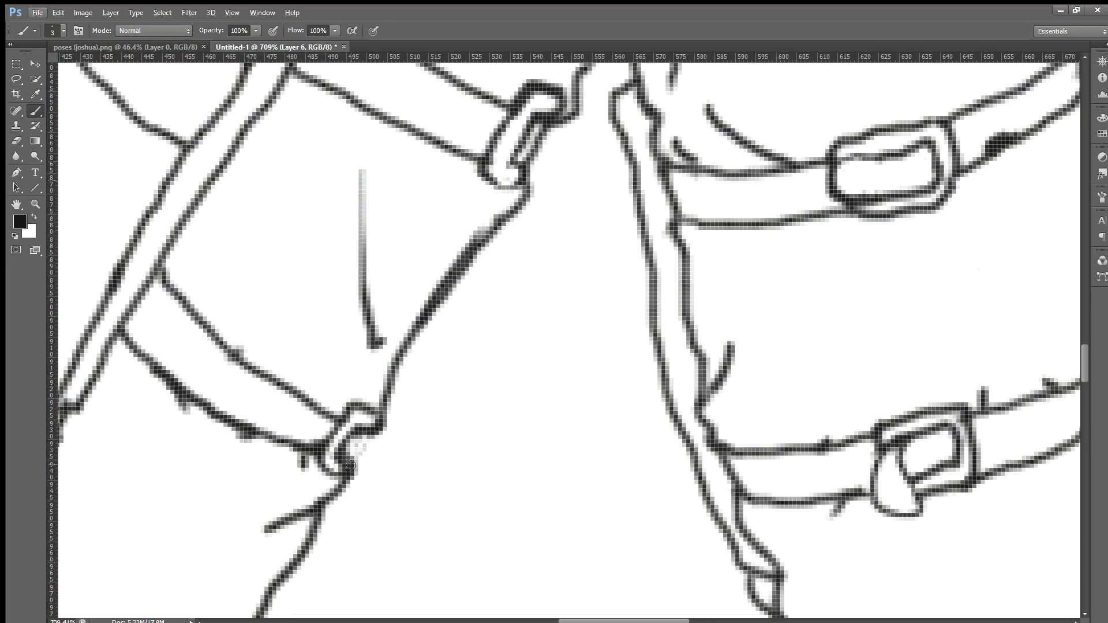
{"action": "scroll", "coordinate": [351, 465], "scroll_direction": "up", "scroll_amount": 1}
{"action": "left_click_drag", "start_coordinate": [353, 479], "coordinate": [376, 451]}
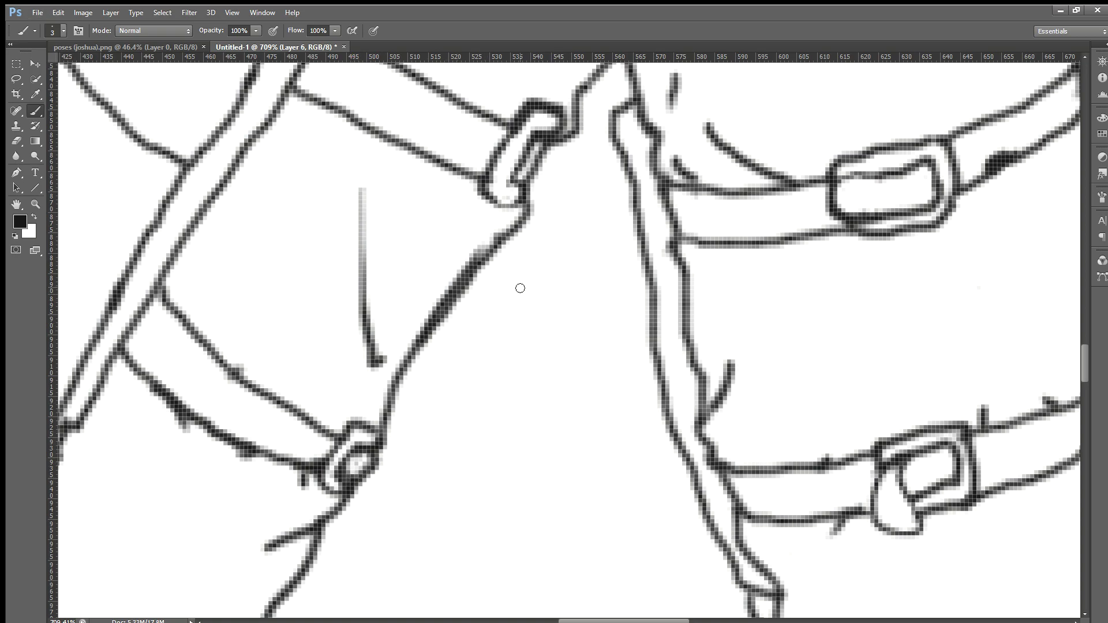
{"action": "scroll", "coordinate": [520, 288], "scroll_direction": "down", "scroll_amount": 3}
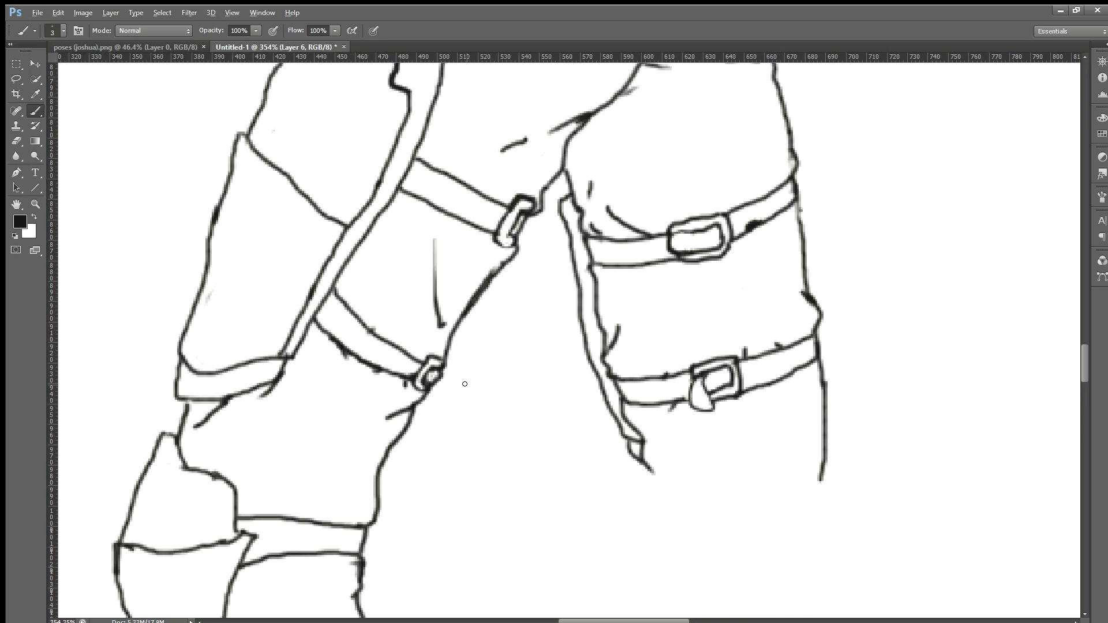
Rework the inner outline of the front thigh's lower buckle with the Brush and erase excess line on its leg-edge side.
{"action": "scroll", "coordinate": [392, 364], "scroll_direction": "up", "scroll_amount": 4}
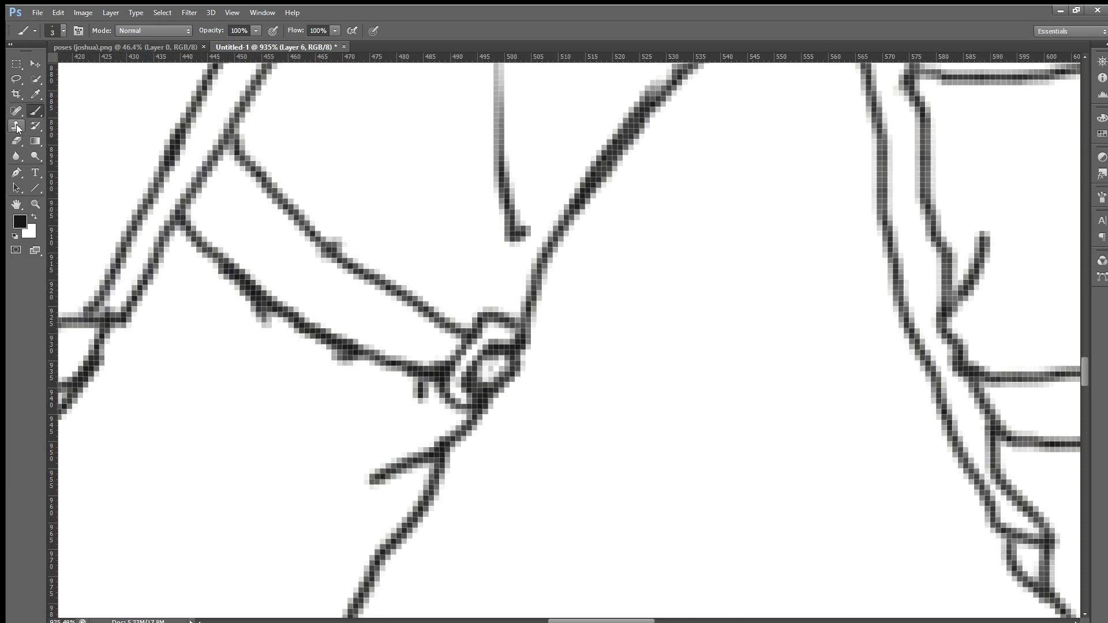
{"action": "left_click", "coordinate": [35, 125]}
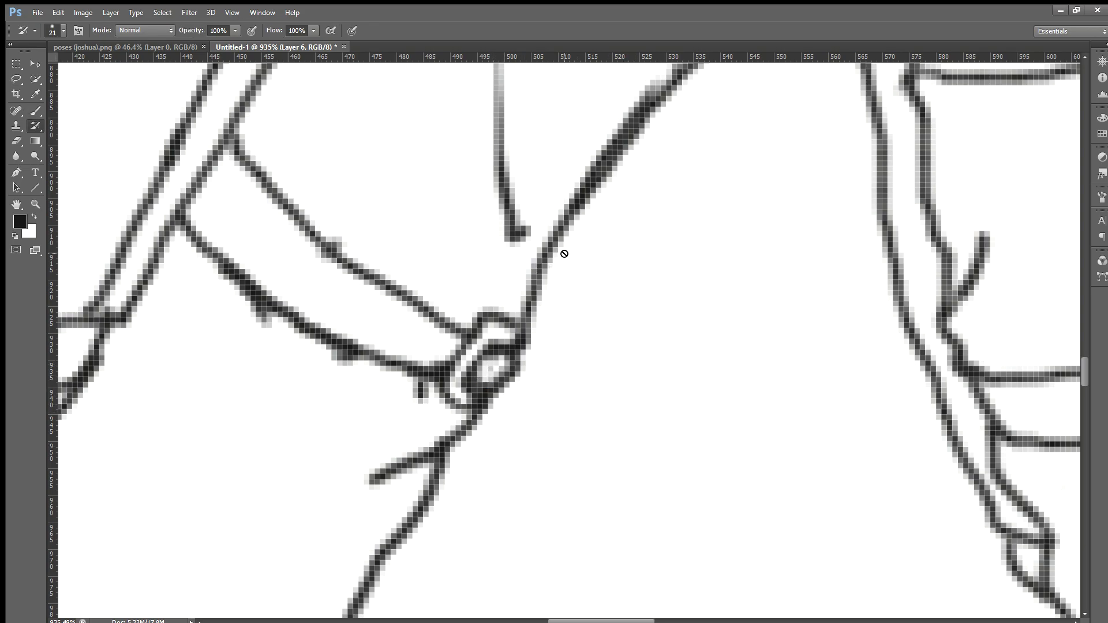
{"action": "left_click", "coordinate": [30, 111]}
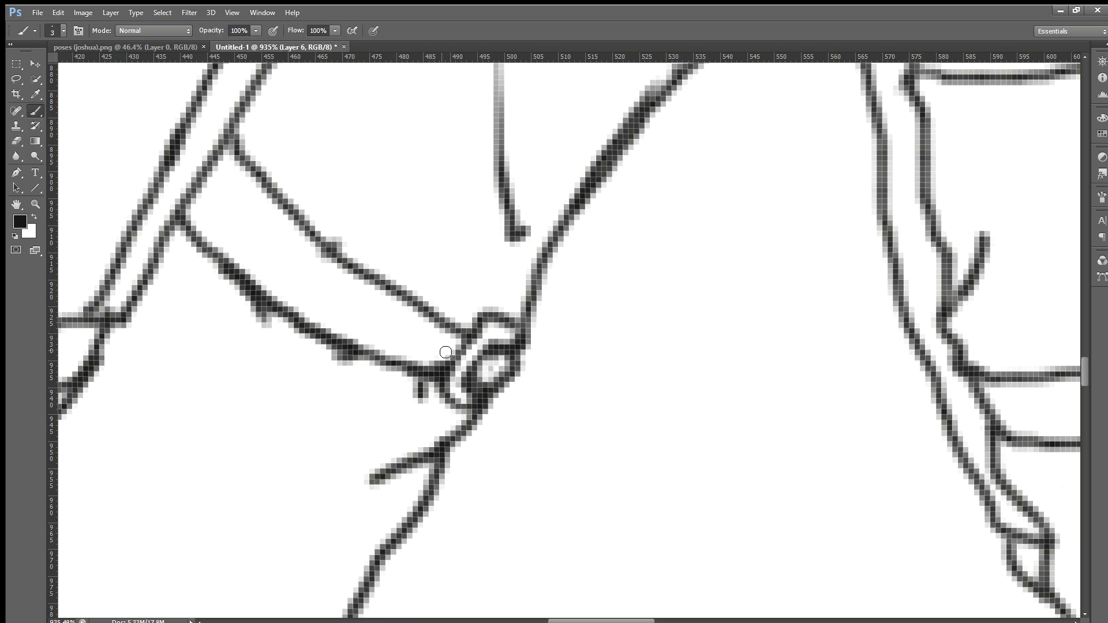
{"action": "left_click_drag", "start_coordinate": [499, 364], "coordinate": [482, 378]}
{"action": "left_click", "coordinate": [16, 141]}
{"action": "mouse_move", "coordinate": [534, 352]}
{"action": "left_mouse_down"}
{"action": "mouse_move", "coordinate": [496, 354]}
{"action": "mouse_move", "coordinate": [490, 378]}
{"action": "mouse_move", "coordinate": [471, 385]}
{"action": "mouse_move", "coordinate": [483, 390]}
{"action": "mouse_move", "coordinate": [501, 365]}
{"action": "mouse_move", "coordinate": [480, 362]}
{"action": "mouse_move", "coordinate": [472, 372]}
{"action": "mouse_move", "coordinate": [491, 369]}
{"action": "mouse_move", "coordinate": [480, 377]}
{"action": "mouse_move", "coordinate": [528, 377]}
{"action": "mouse_move", "coordinate": [476, 362]}
{"action": "mouse_move", "coordinate": [486, 355]}
{"action": "mouse_move", "coordinate": [460, 386]}
{"action": "mouse_move", "coordinate": [499, 391]}
{"action": "left_mouse_up"}
{"action": "left_click", "coordinate": [36, 110]}
Erase the lower half of the front thigh's lower buckle and redraw its side and bottom with the Brush.
{"action": "scroll", "coordinate": [498, 391], "scroll_direction": "down", "scroll_amount": 6}
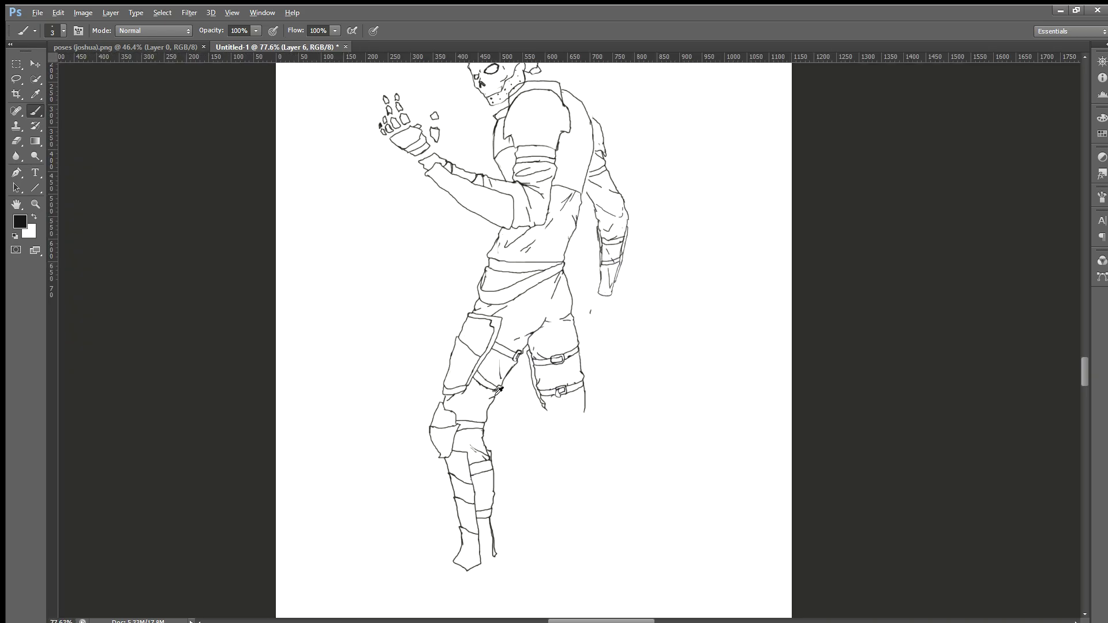
{"action": "scroll", "coordinate": [561, 445], "scroll_direction": "up", "scroll_amount": 6}
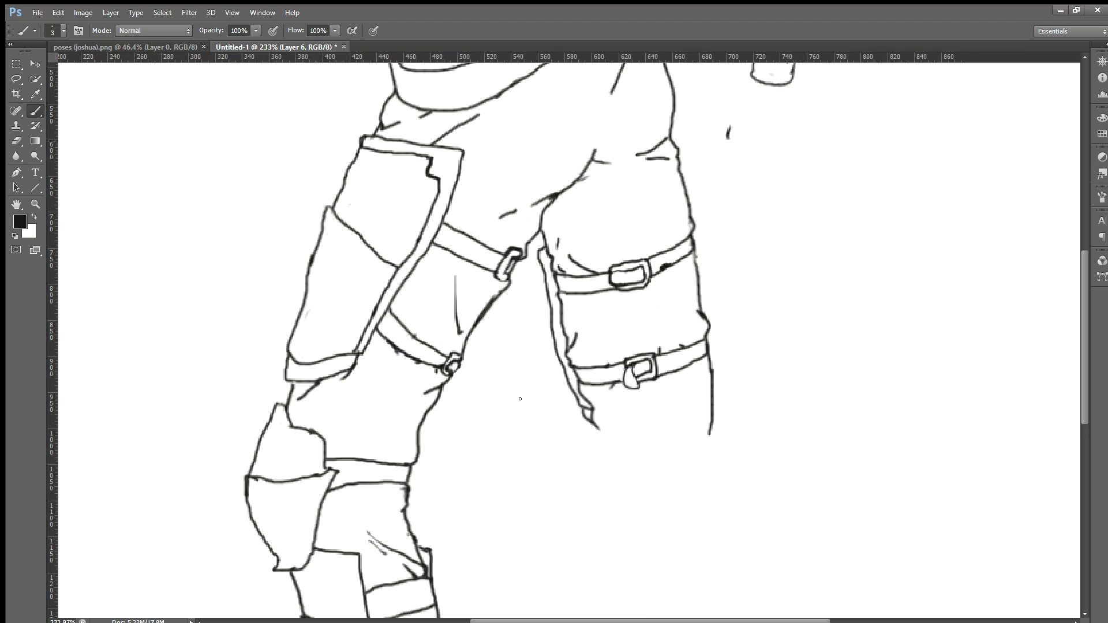
{"action": "scroll", "coordinate": [342, 323], "scroll_direction": "up", "scroll_amount": 2}
{"action": "key", "text": "e"}
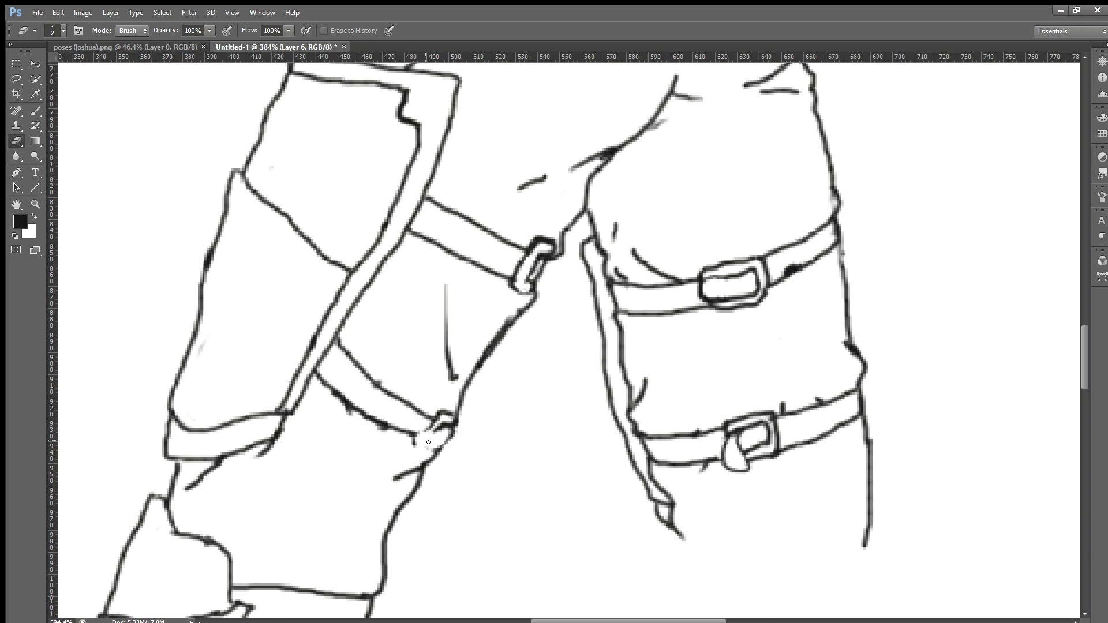
{"action": "scroll", "coordinate": [405, 446], "scroll_direction": "up", "scroll_amount": 3}
{"action": "key", "text": "b"}
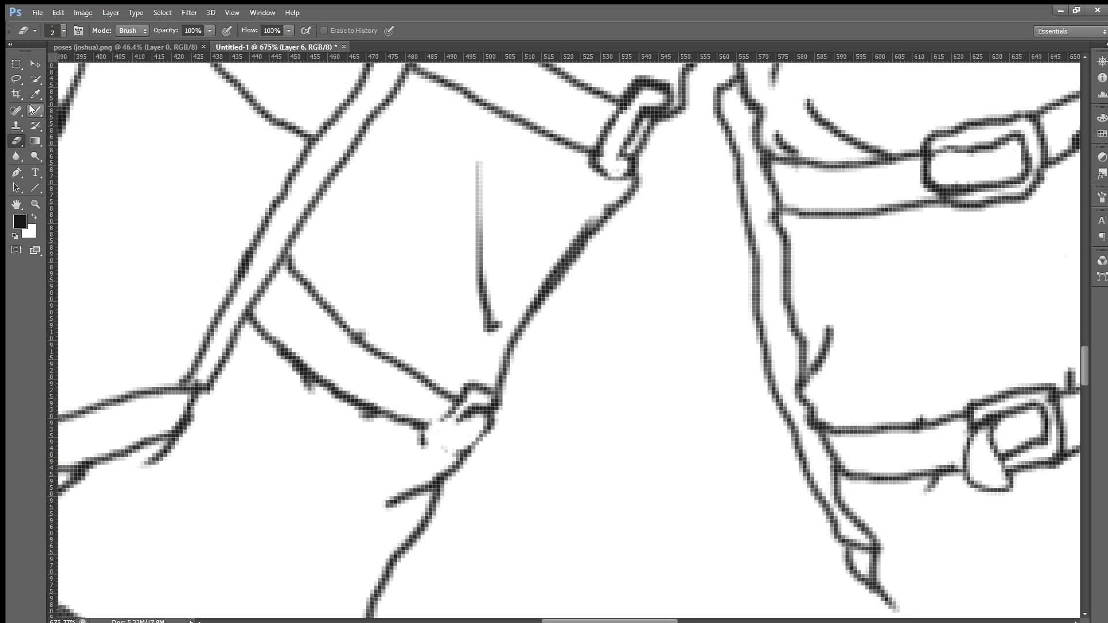
{"action": "mouse_move", "coordinate": [459, 396]}
{"action": "left_mouse_down"}
{"action": "mouse_move", "coordinate": [424, 438]}
{"action": "mouse_move", "coordinate": [442, 456]}
{"action": "mouse_move", "coordinate": [463, 459]}
{"action": "mouse_move", "coordinate": [441, 437]}
{"action": "mouse_move", "coordinate": [462, 413]}
{"action": "left_mouse_up"}
Enlarge the Eraser to size 11 and erase most of the front thigh's lower buckle with the adjoining strap ends.
{"action": "scroll", "coordinate": [501, 468], "scroll_direction": "down", "scroll_amount": 1}
{"action": "scroll", "coordinate": [501, 468], "scroll_direction": "down", "scroll_amount": 6}
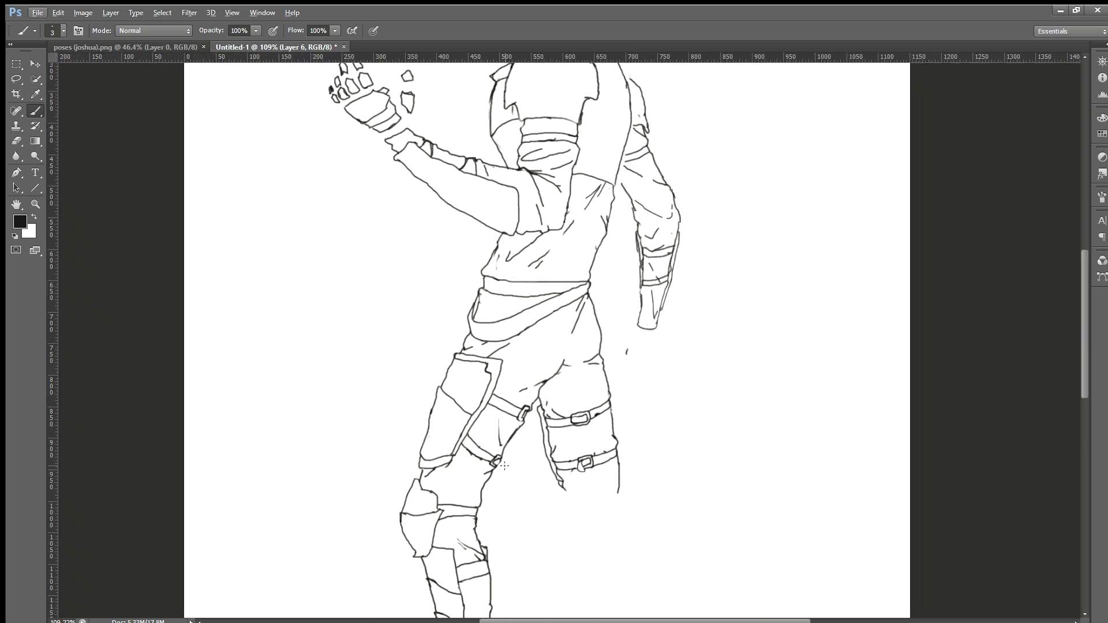
{"action": "scroll", "coordinate": [496, 473], "scroll_direction": "up", "scroll_amount": 6}
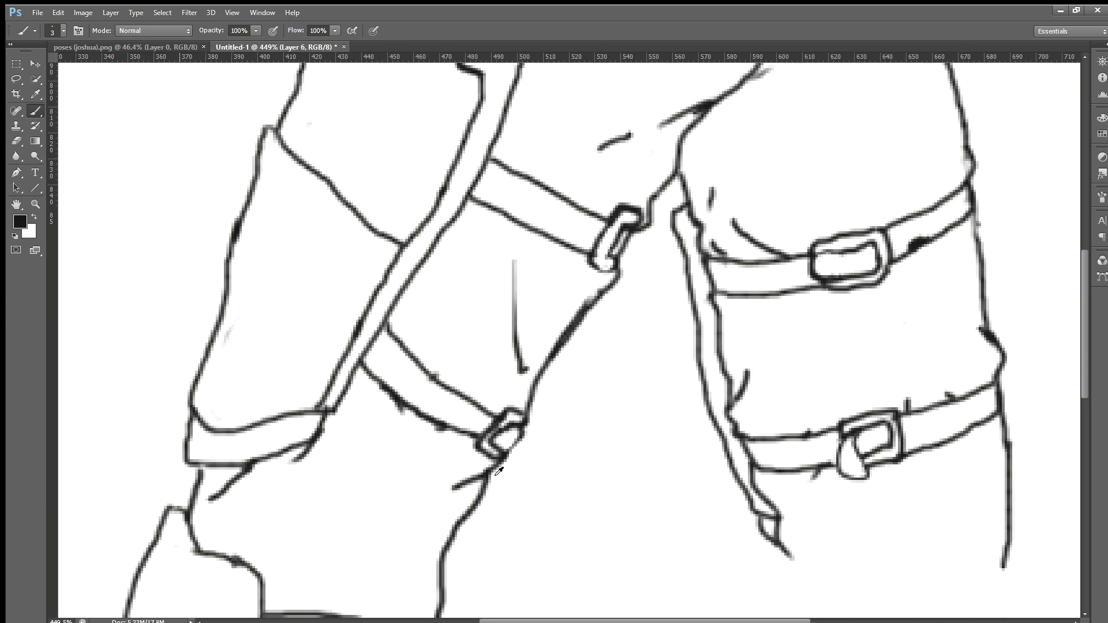
{"action": "scroll", "coordinate": [472, 454], "scroll_direction": "up", "scroll_amount": 2}
{"action": "key", "text": "e"}
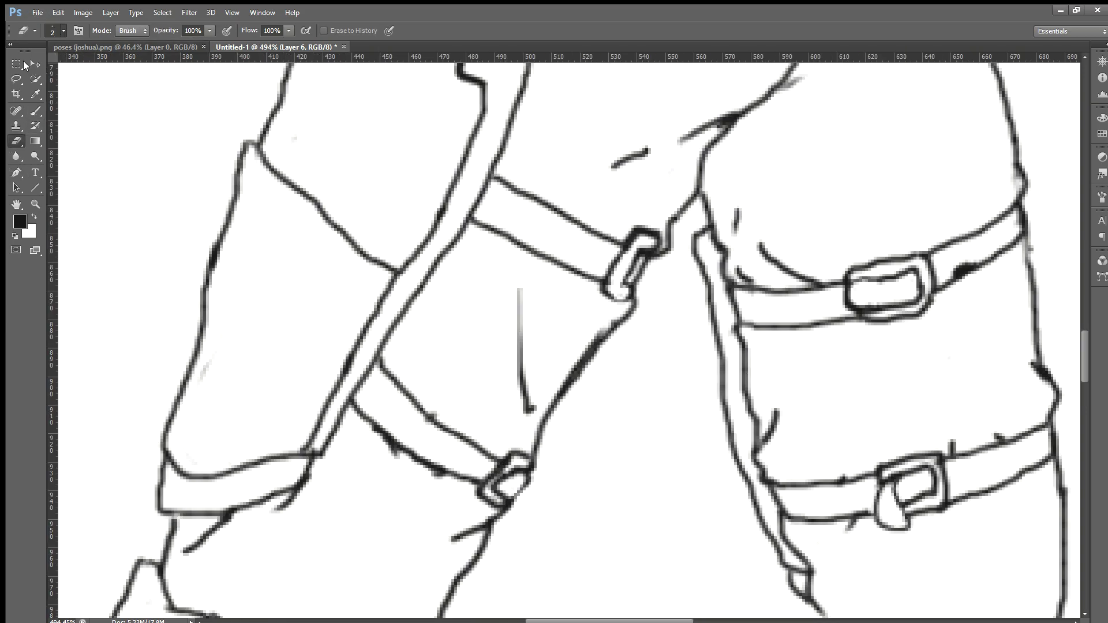
{"action": "key", "text": "bracketright"}
{"action": "key", "text": "bracketright"}
{"action": "key", "text": "bracketright"}
{"action": "key", "text": "bracketright"}
{"action": "key", "text": "bracketright"}
{"action": "key", "text": "bracketright"}
{"action": "key", "text": "bracketright"}
{"action": "key", "text": "bracketright"}
{"action": "key", "text": "bracketright"}
{"action": "mouse_move", "coordinate": [475, 465]}
{"action": "left_mouse_down"}
{"action": "mouse_move", "coordinate": [497, 459]}
{"action": "mouse_move", "coordinate": [466, 491]}
{"action": "mouse_move", "coordinate": [502, 460]}
{"action": "left_mouse_up"}
{"action": "mouse_move", "coordinate": [534, 507]}
{"action": "left_mouse_down"}
{"action": "mouse_move", "coordinate": [485, 492]}
{"action": "mouse_move", "coordinate": [529, 507]}
{"action": "mouse_move", "coordinate": [500, 498]}
{"action": "left_mouse_up"}
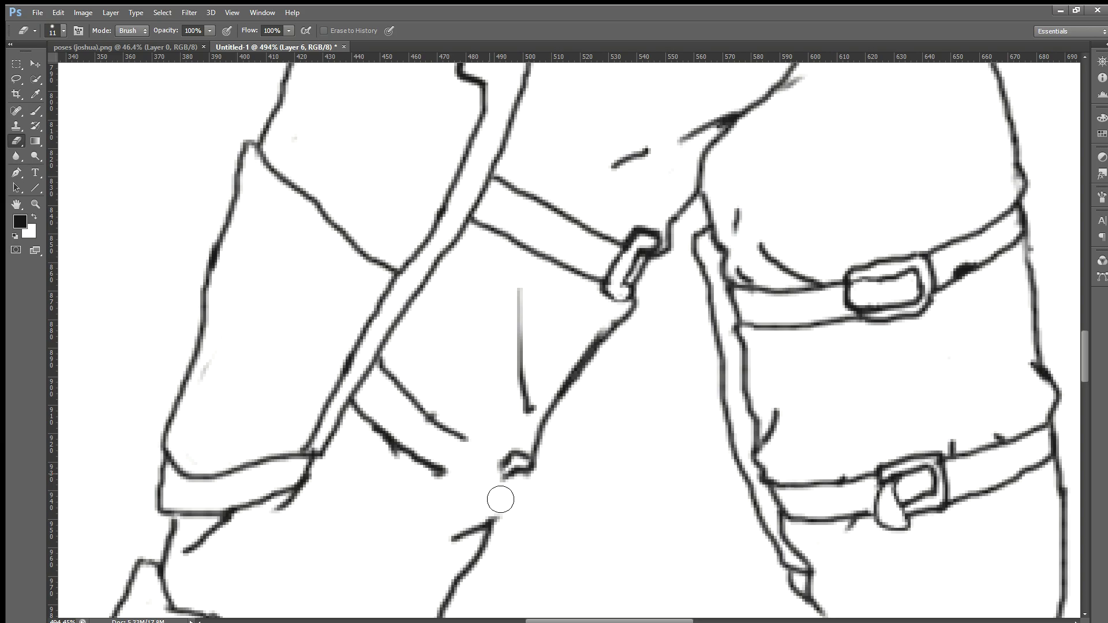
Redraw the front thigh's lower buckle as a larger tilted rectangle with an inner opening, using the Brush at size 3.
{"action": "left_click", "coordinate": [35, 108]}
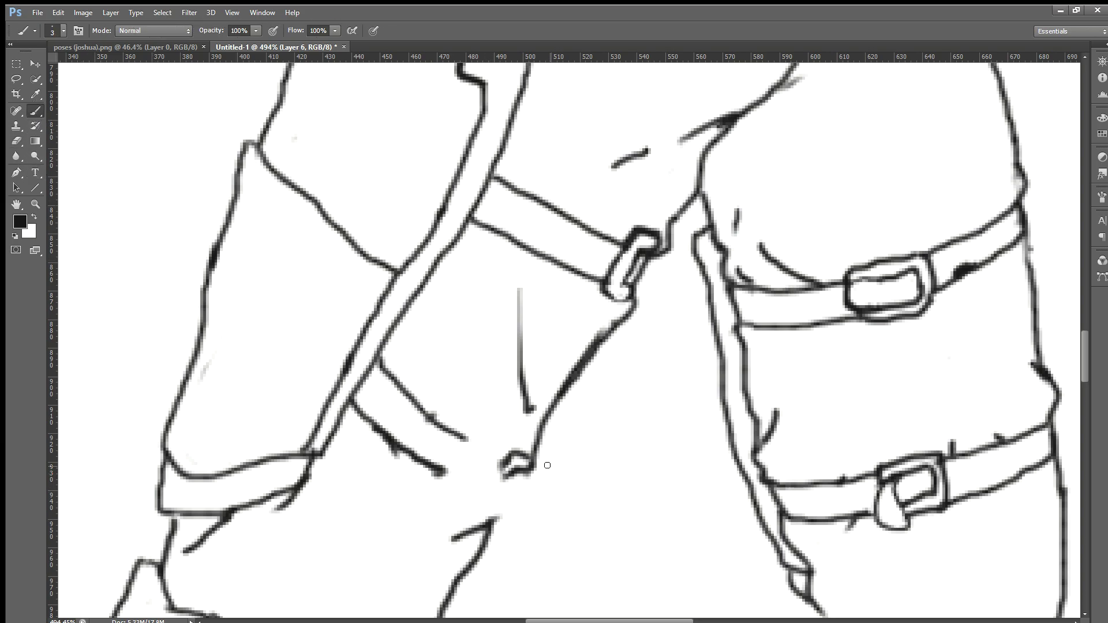
{"action": "scroll", "coordinate": [501, 482], "scroll_direction": "up", "scroll_amount": 1}
{"action": "scroll", "coordinate": [501, 483], "scroll_direction": "up", "scroll_amount": 1}
{"action": "mouse_move", "coordinate": [507, 497]}
{"action": "left_mouse_down"}
{"action": "mouse_move", "coordinate": [470, 538]}
{"action": "mouse_move", "coordinate": [495, 562]}
{"action": "mouse_move", "coordinate": [508, 556]}
{"action": "mouse_move", "coordinate": [485, 540]}
{"action": "mouse_move", "coordinate": [502, 513]}
{"action": "mouse_move", "coordinate": [538, 510]}
{"action": "mouse_move", "coordinate": [523, 501]}
{"action": "mouse_move", "coordinate": [517, 540]}
{"action": "mouse_move", "coordinate": [501, 553]}
{"action": "left_mouse_up"}
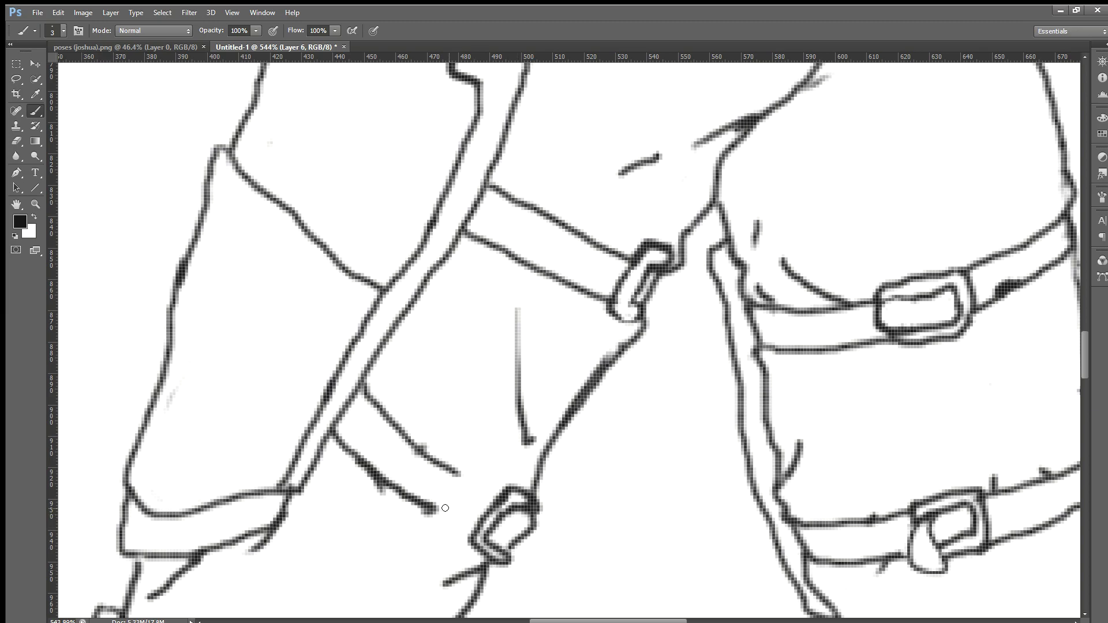
Extend the lower and upper edges of the front thigh's lower strap to the buckle, redoing the upper edge.
{"action": "left_click_drag", "start_coordinate": [427, 509], "coordinate": [471, 535]}
{"action": "mouse_move", "coordinate": [406, 435]}
{"action": "left_mouse_down"}
{"action": "mouse_move", "coordinate": [452, 480]}
{"action": "mouse_move", "coordinate": [455, 468]}
{"action": "mouse_move", "coordinate": [504, 494]}
{"action": "left_mouse_up"}
{"action": "key", "text": "ctrl+z"}
{"action": "key", "text": "ctrl+z"}
{"action": "key", "text": "z"}
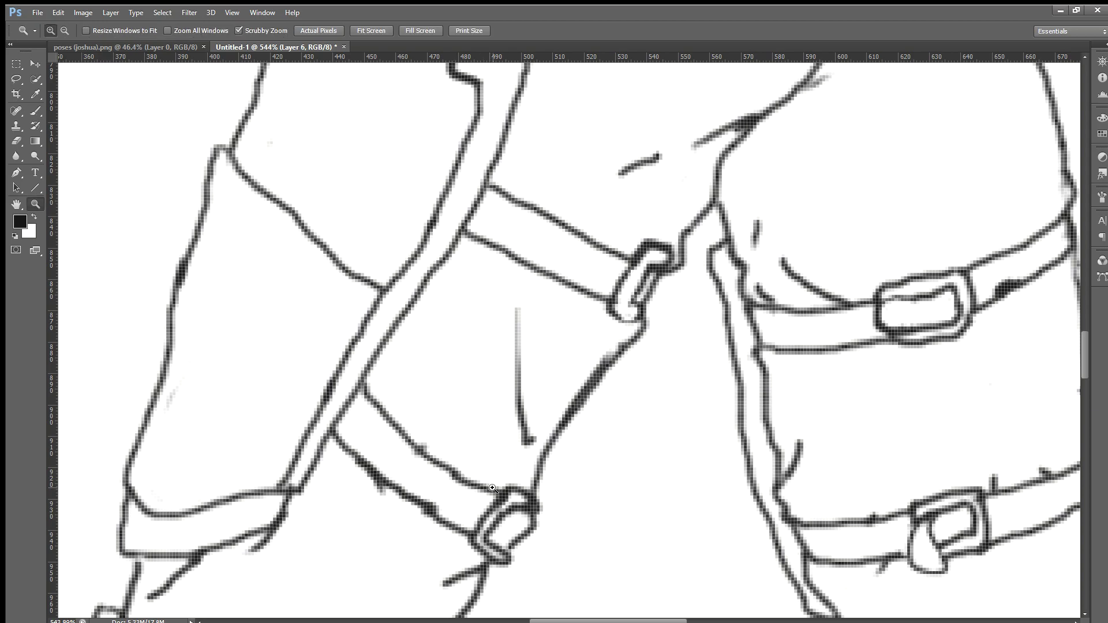
{"action": "key", "text": "ctrl+z"}
{"action": "left_click", "coordinate": [37, 113]}
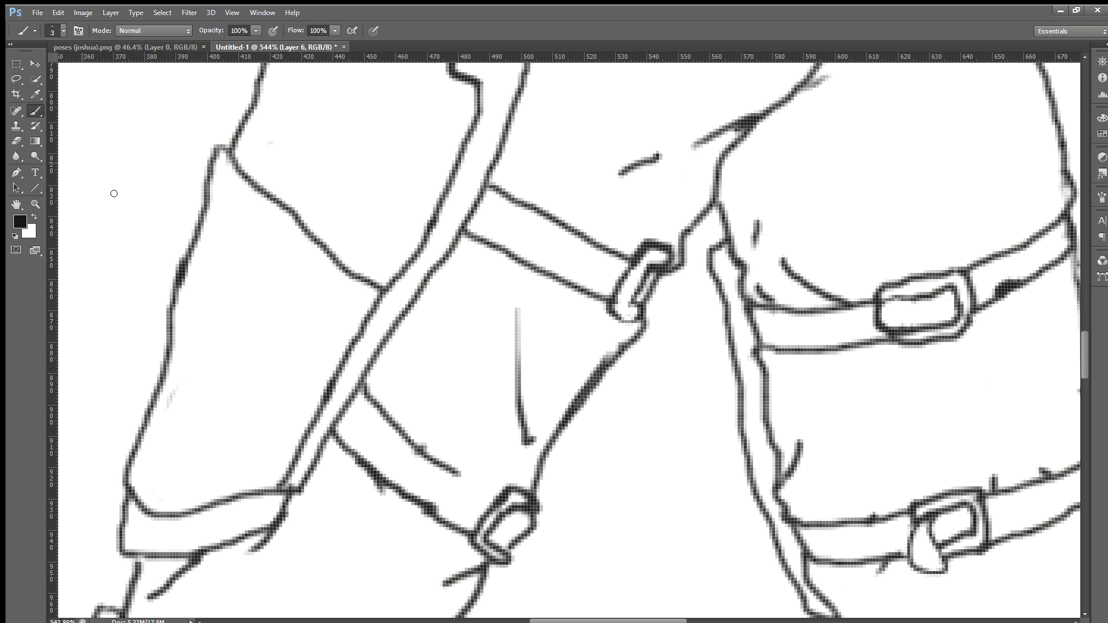
{"action": "left_click_drag", "start_coordinate": [462, 474], "coordinate": [498, 488]}
{"action": "key", "text": "ctrl+z"}
{"action": "left_click_drag", "start_coordinate": [465, 476], "coordinate": [500, 496]}
Review the whole figure to check how the thigh straps and buckles look at full size.
{"action": "scroll", "coordinate": [498, 496], "scroll_direction": "down", "scroll_amount": 5}
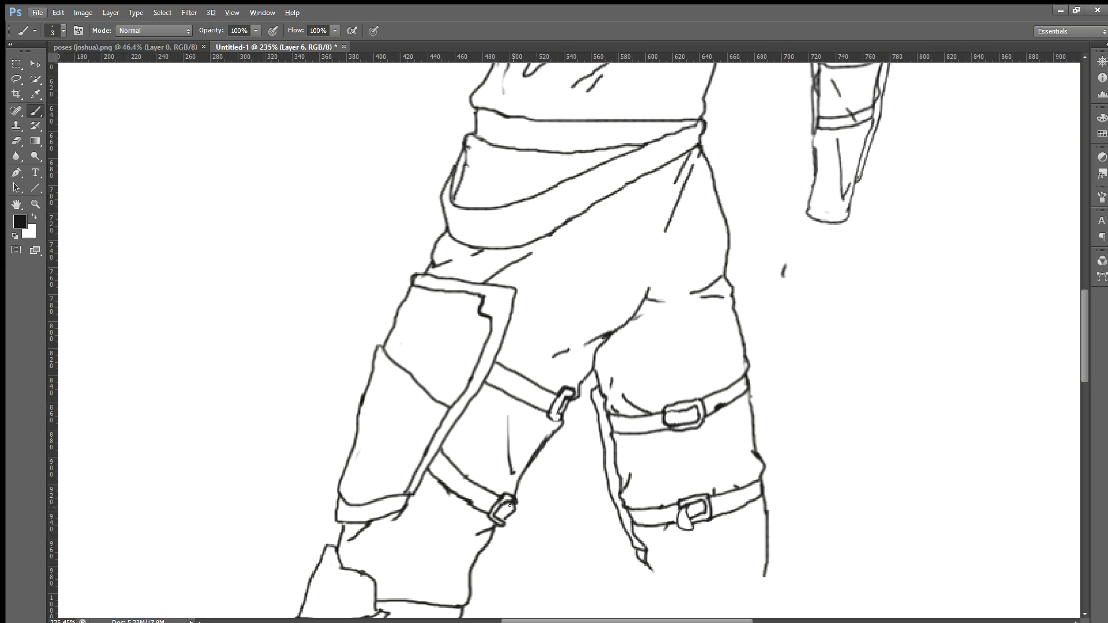
{"action": "scroll", "coordinate": [504, 508], "scroll_direction": "down", "scroll_amount": 3}
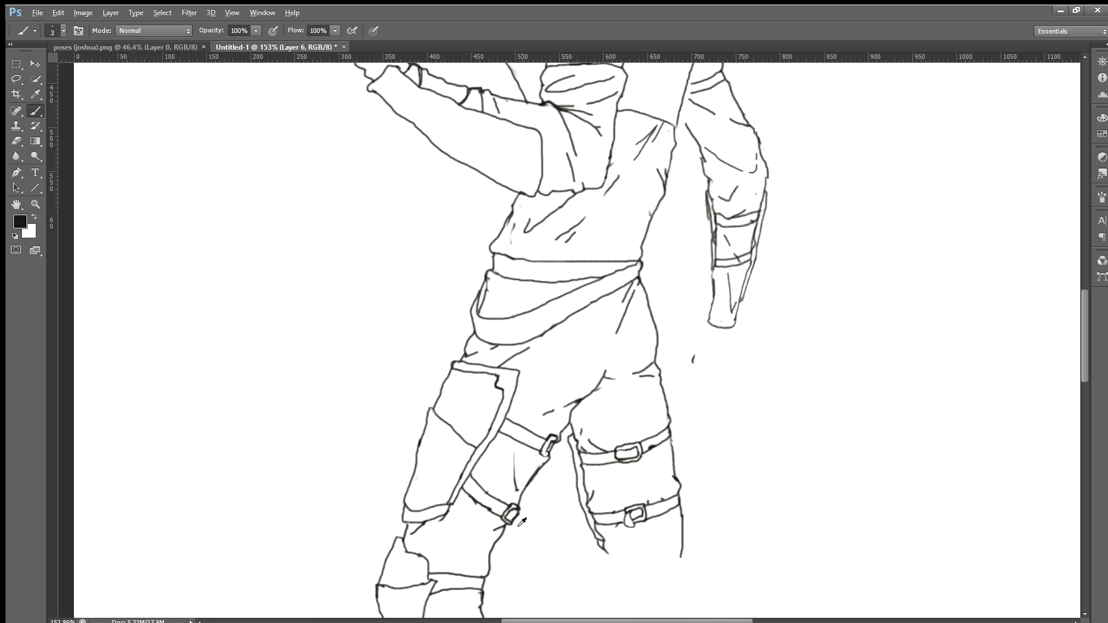
{"action": "scroll", "coordinate": [514, 500], "scroll_direction": "down", "scroll_amount": 1}
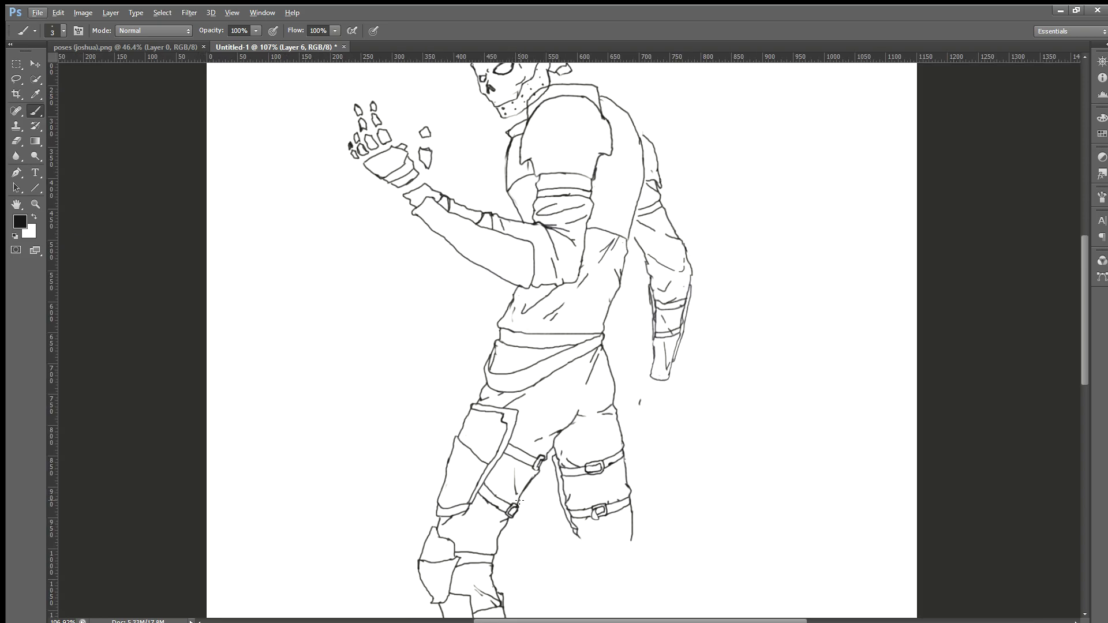
{"action": "scroll", "coordinate": [518, 502], "scroll_direction": "down", "scroll_amount": 3}
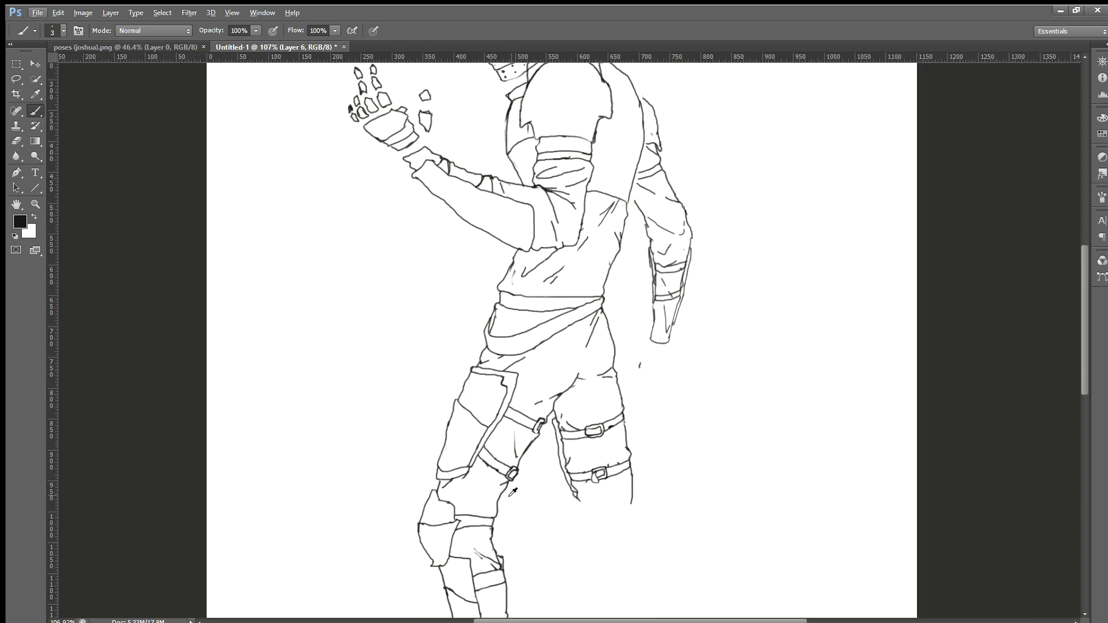
{"action": "scroll", "coordinate": [513, 492], "scroll_direction": "down", "scroll_amount": 1}
{"action": "scroll", "coordinate": [520, 482], "scroll_direction": "down", "scroll_amount": 2}
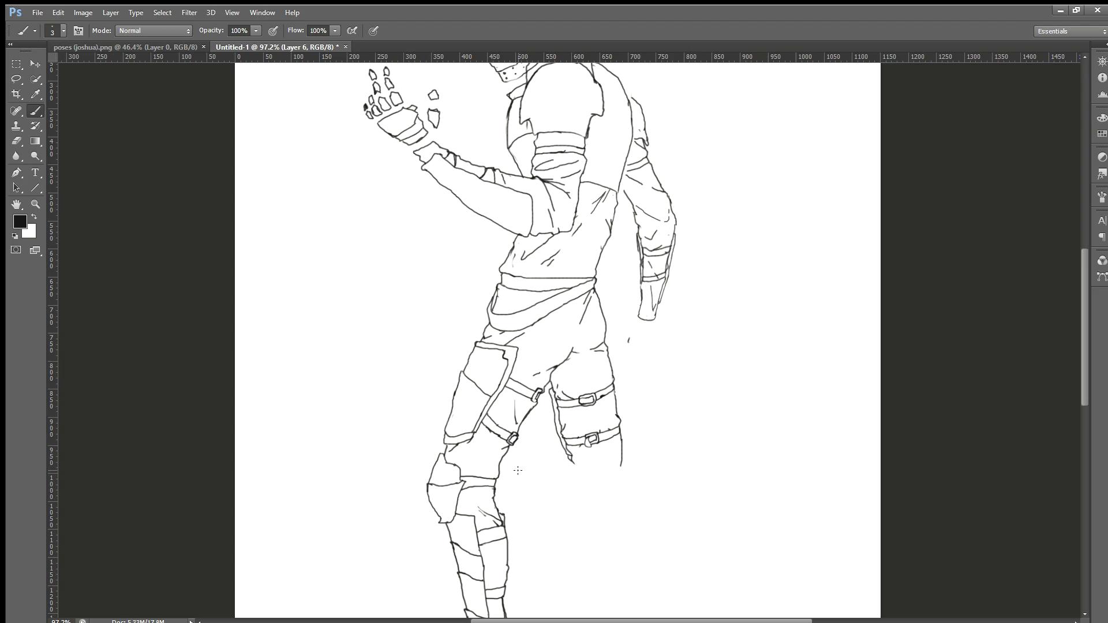
{"action": "scroll", "coordinate": [550, 486], "scroll_direction": "down", "scroll_amount": 2}
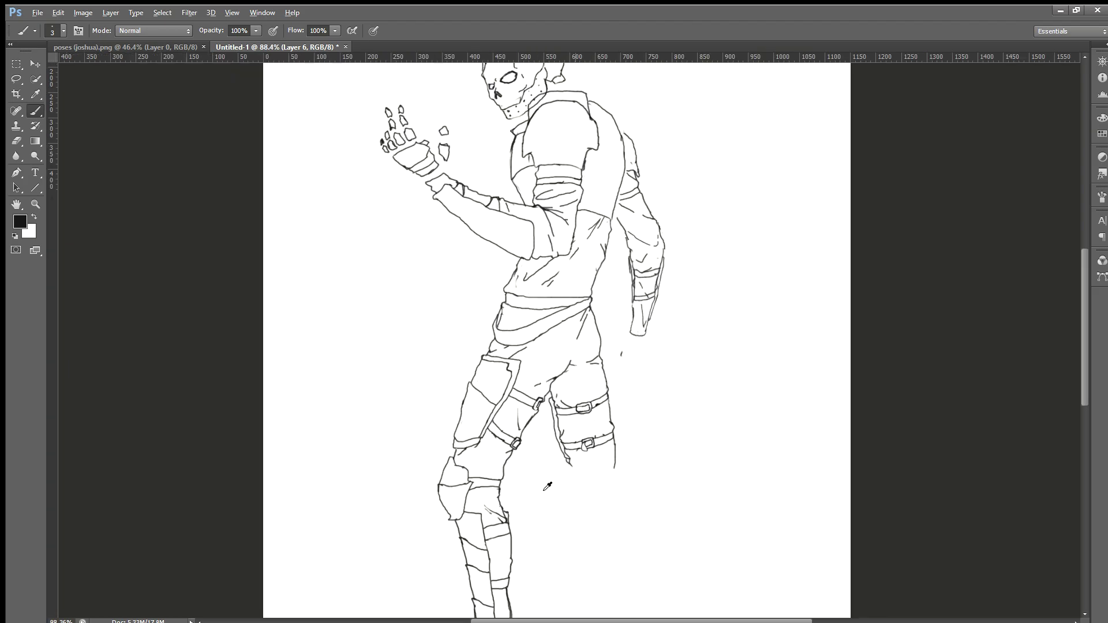
{"action": "scroll", "coordinate": [519, 460], "scroll_direction": "down", "scroll_amount": 1}
{"action": "scroll", "coordinate": [519, 460], "scroll_direction": "down", "scroll_amount": 1}
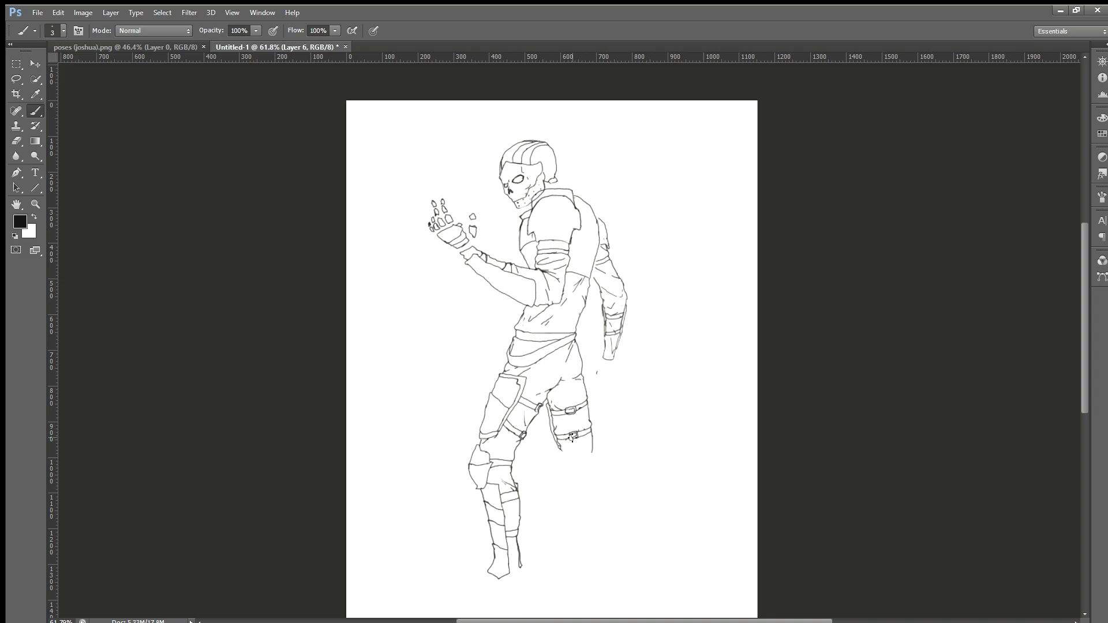
Extend the rear leg's inner edge below the lower strap and add its bottom edge, a diagonal fold and an outer-side line.
{"action": "scroll", "coordinate": [538, 477], "scroll_direction": "up", "scroll_amount": 4}
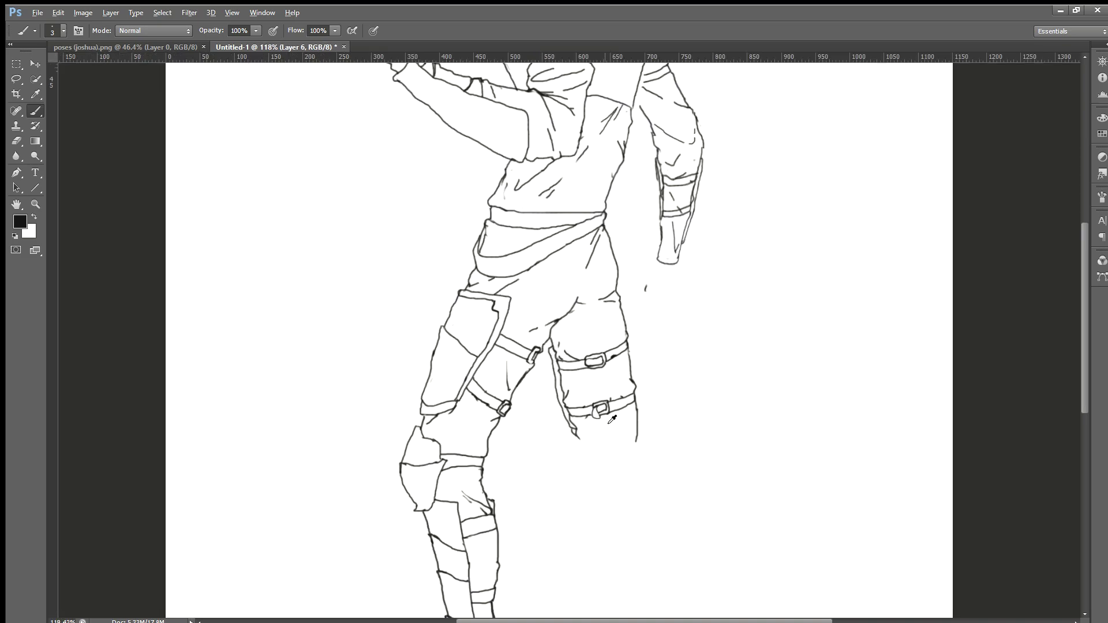
{"action": "scroll", "coordinate": [668, 463], "scroll_direction": "up", "scroll_amount": 2}
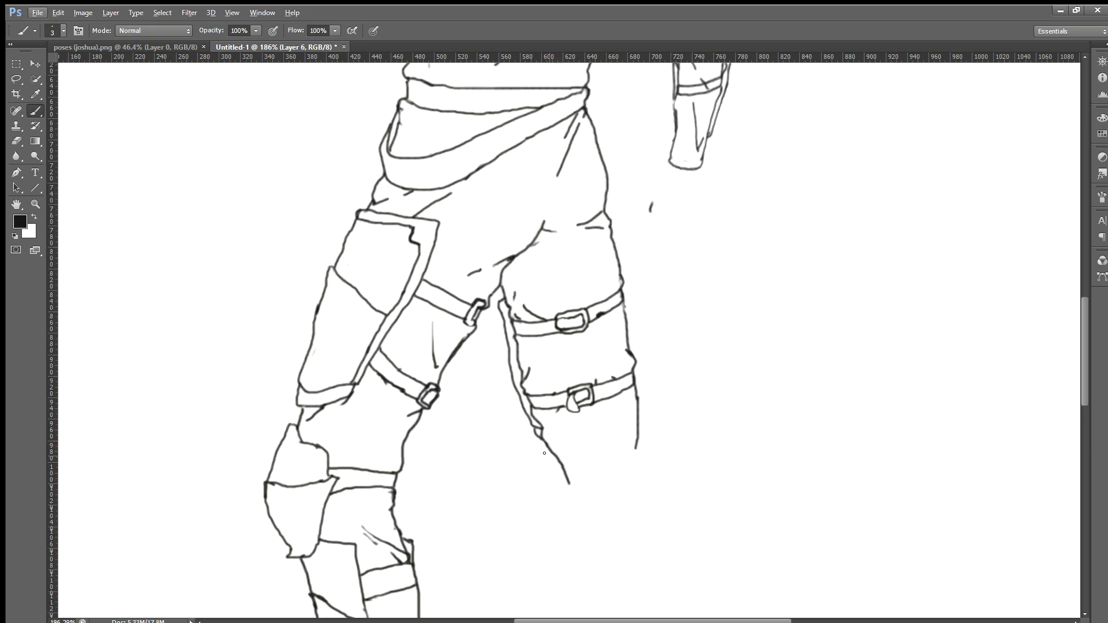
{"action": "key", "text": "ctrl+z"}
{"action": "left_click_drag", "start_coordinate": [579, 467], "coordinate": [568, 493]}
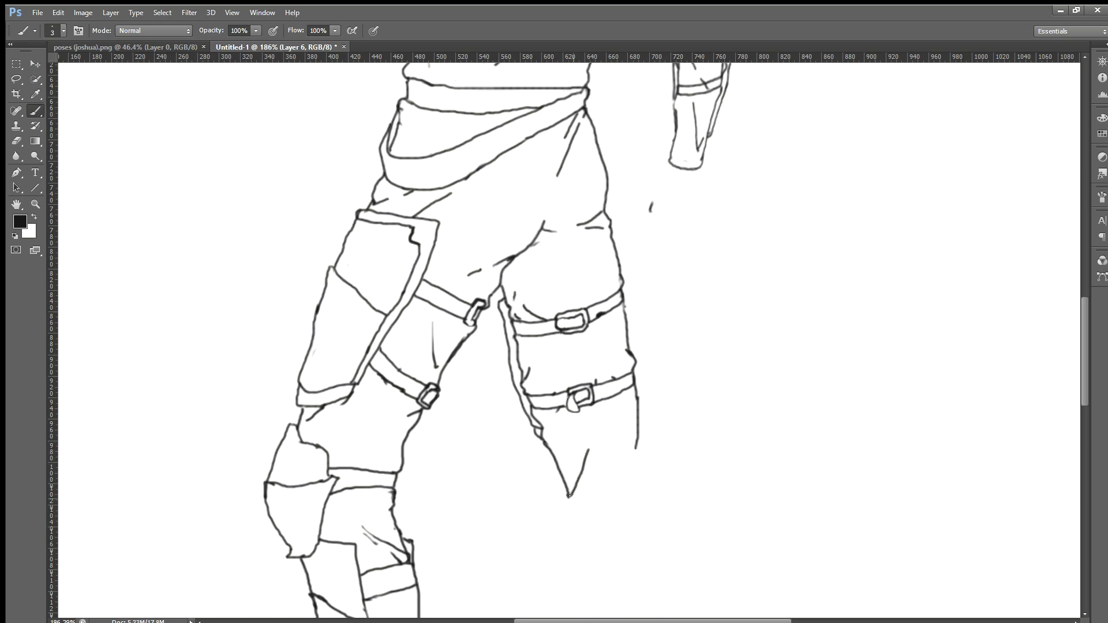
{"action": "scroll", "coordinate": [592, 486], "scroll_direction": "down", "scroll_amount": 2}
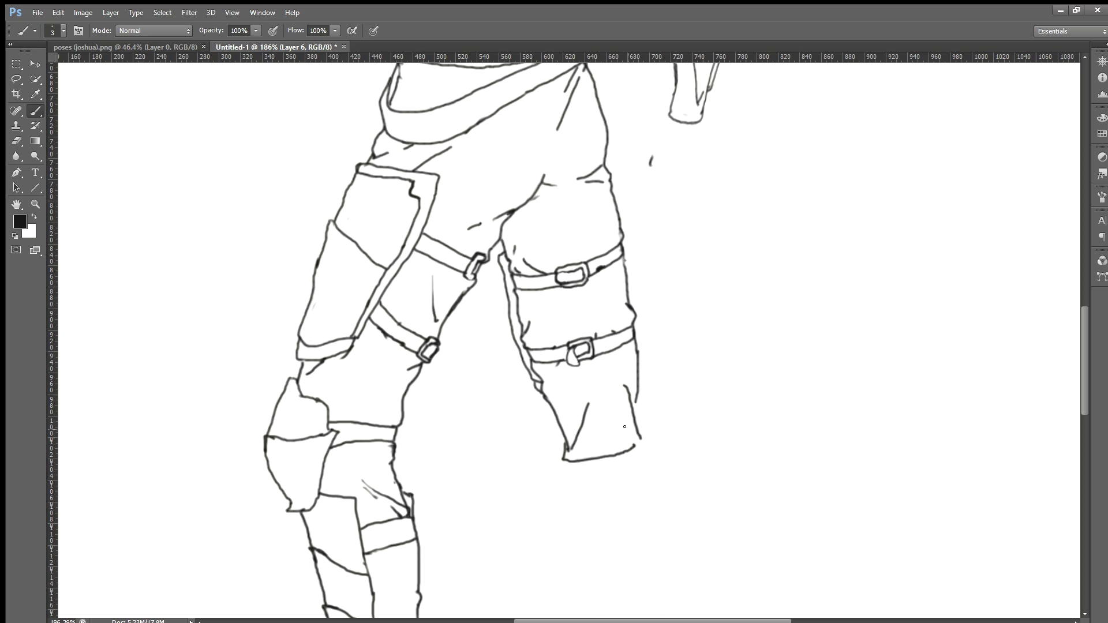
Draw the rear leg's outer edge down to a closed corner at the end of its bottom edge.
{"action": "scroll", "coordinate": [730, 404], "scroll_direction": "up", "scroll_amount": 2, "text": "alt"}
{"action": "scroll", "coordinate": [720, 392], "scroll_direction": "up", "scroll_amount": 2, "text": "alt"}
{"action": "scroll", "coordinate": [694, 407], "scroll_direction": "up", "scroll_amount": 1, "text": "alt"}
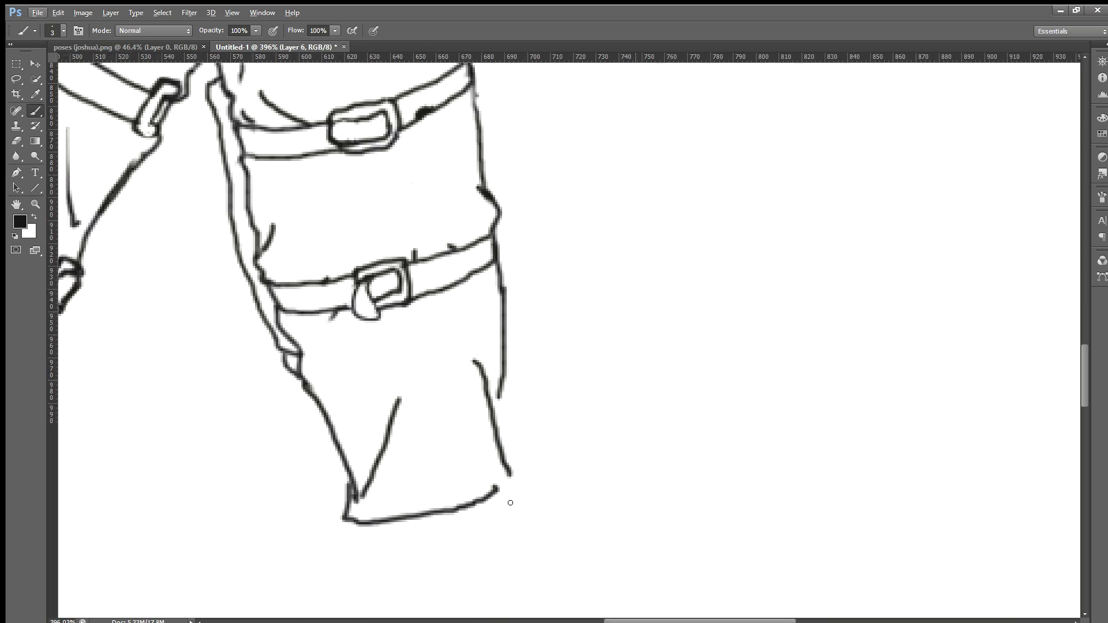
{"action": "mouse_move", "coordinate": [477, 501]}
{"action": "left_mouse_down"}
{"action": "mouse_move", "coordinate": [516, 494]}
{"action": "mouse_move", "coordinate": [523, 465]}
{"action": "mouse_move", "coordinate": [503, 360]}
{"action": "left_mouse_up"}
Erase the rear leg's lower outer corner and redraw it rounded with the size 3 Brush, joining the fold, outer edge and bottom edge.
{"action": "left_click", "coordinate": [17, 140]}
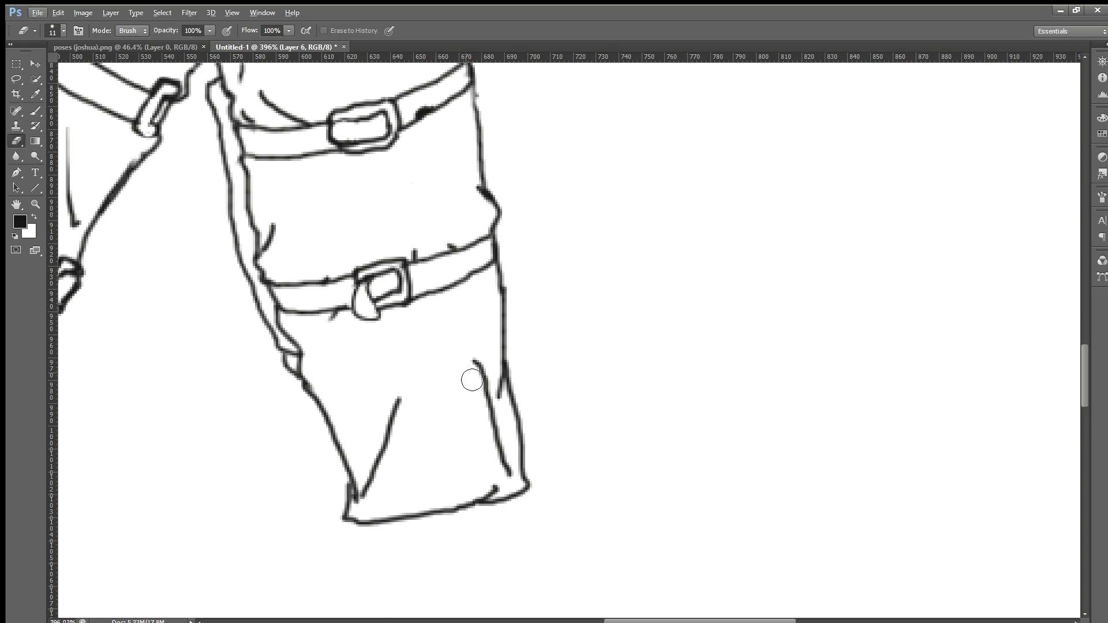
{"action": "mouse_move", "coordinate": [512, 404]}
{"action": "left_mouse_down"}
{"action": "mouse_move", "coordinate": [503, 374]}
{"action": "mouse_move", "coordinate": [534, 491]}
{"action": "mouse_move", "coordinate": [497, 496]}
{"action": "mouse_move", "coordinate": [489, 462]}
{"action": "mouse_move", "coordinate": [532, 478]}
{"action": "left_mouse_up"}
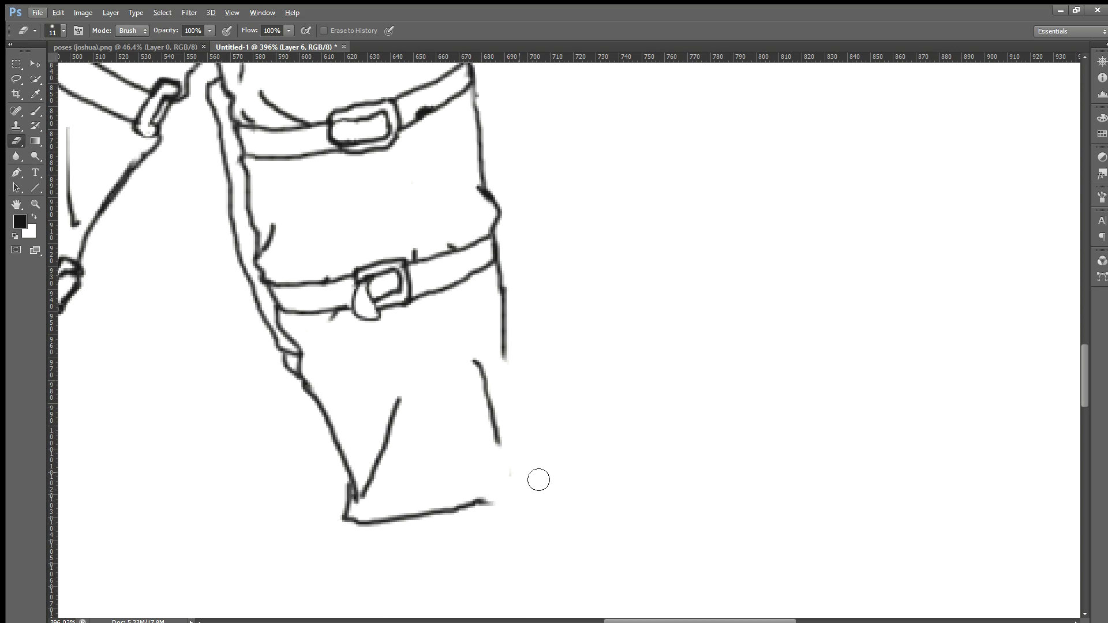
{"action": "left_click", "coordinate": [35, 110]}
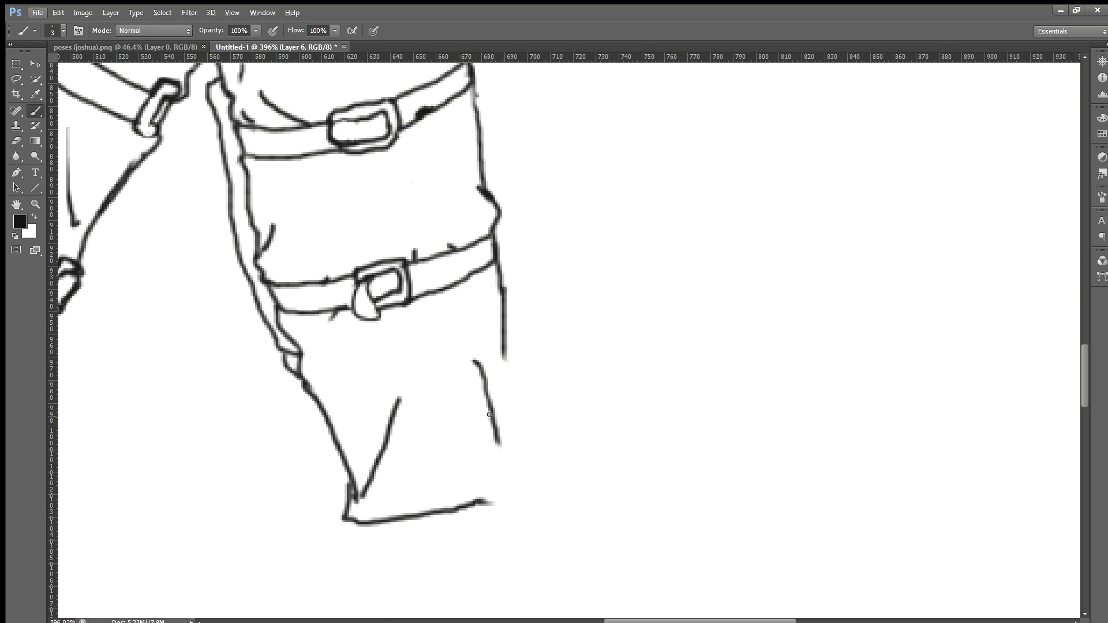
{"action": "mouse_move", "coordinate": [492, 412]}
{"action": "left_mouse_down"}
{"action": "mouse_move", "coordinate": [522, 463]}
{"action": "mouse_move", "coordinate": [514, 486]}
{"action": "mouse_move", "coordinate": [471, 502]}
{"action": "left_mouse_up"}
{"action": "left_click_drag", "start_coordinate": [503, 350], "coordinate": [515, 435]}
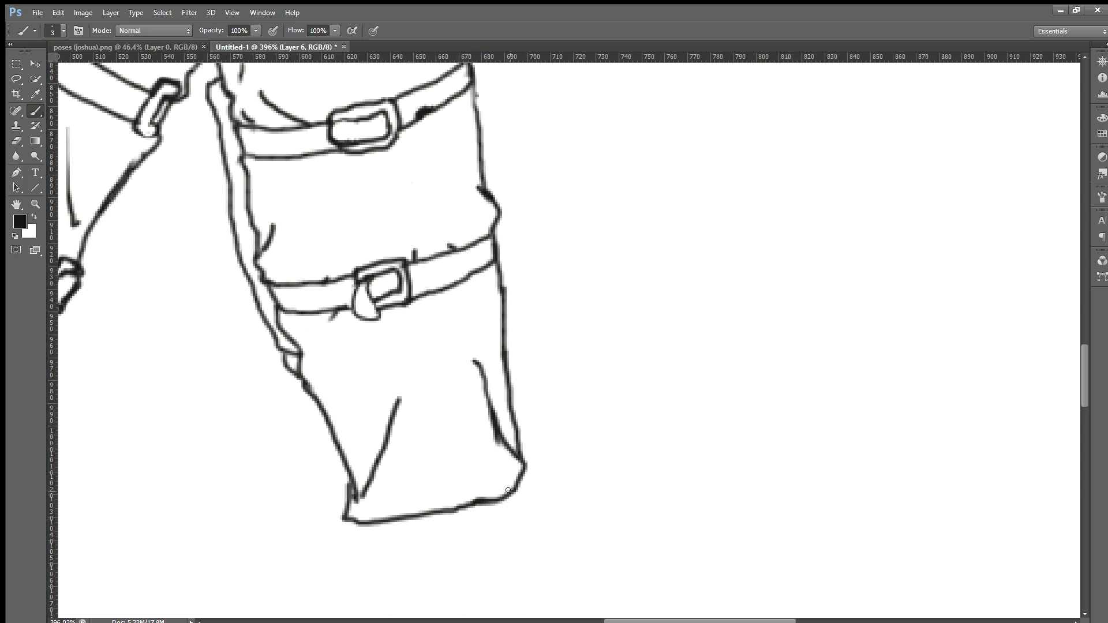
{"action": "mouse_move", "coordinate": [511, 494]}
{"action": "left_mouse_down"}
{"action": "mouse_move", "coordinate": [532, 485]}
{"action": "mouse_move", "coordinate": [526, 463]}
{"action": "mouse_move", "coordinate": [525, 485]}
{"action": "mouse_move", "coordinate": [499, 473]}
{"action": "left_mouse_up"}
Draw a narrow band under the rear leg's bottom edge, with a short inner end, a curved lower edge and a closed outer end.
{"action": "left_click", "coordinate": [16, 140]}
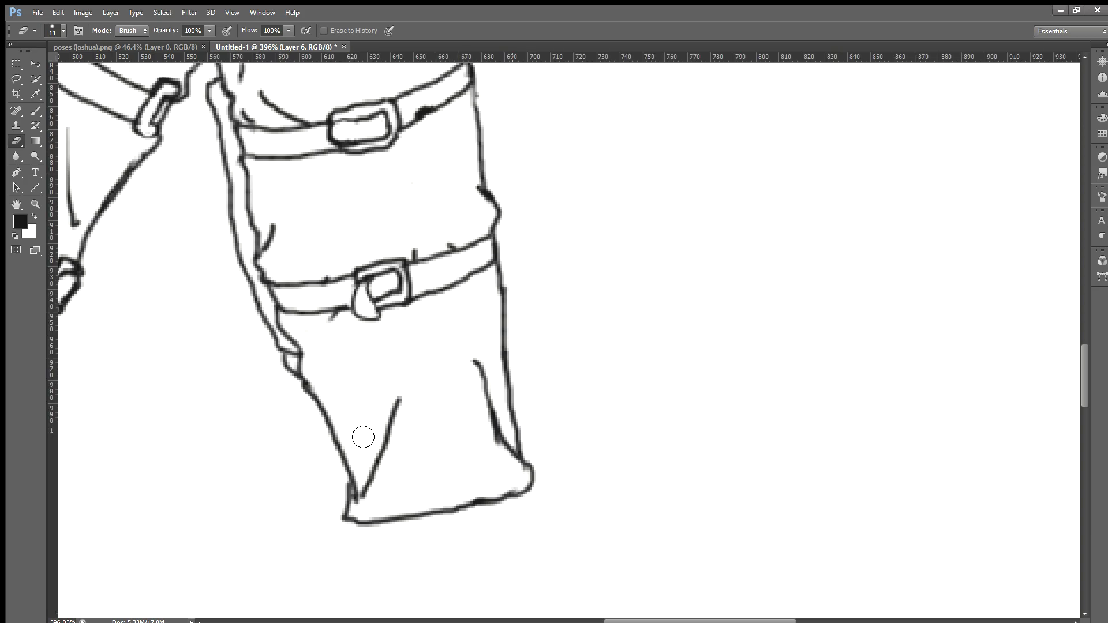
{"action": "scroll", "coordinate": [359, 430], "scroll_direction": "down", "scroll_amount": 2}
{"action": "scroll", "coordinate": [360, 431], "scroll_direction": "down", "scroll_amount": 2}
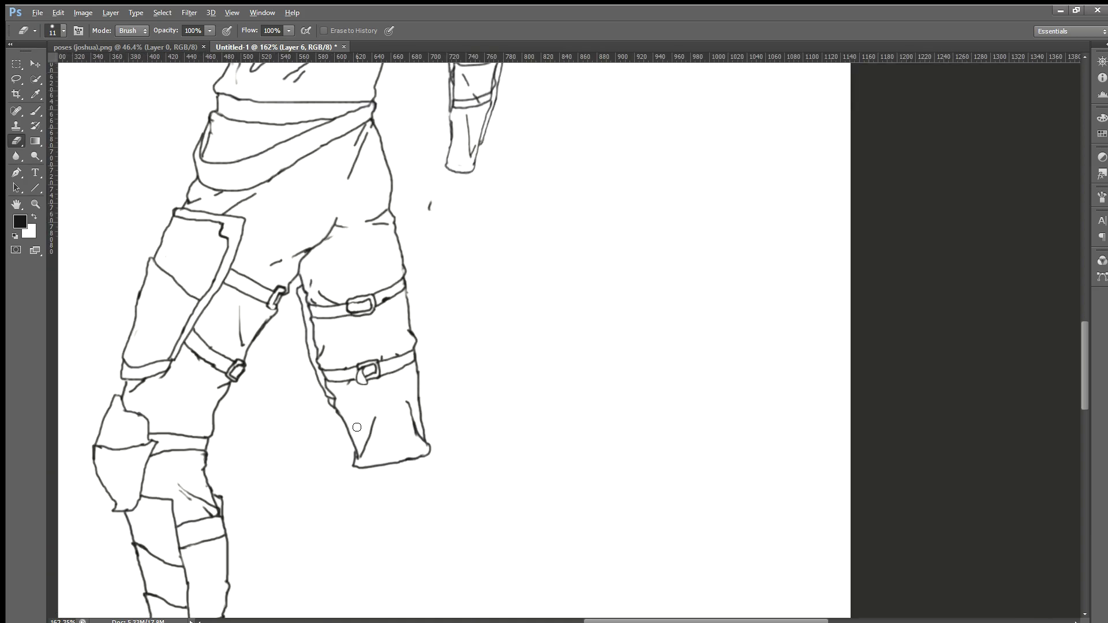
{"action": "scroll", "coordinate": [305, 459], "scroll_direction": "up", "scroll_amount": 2}
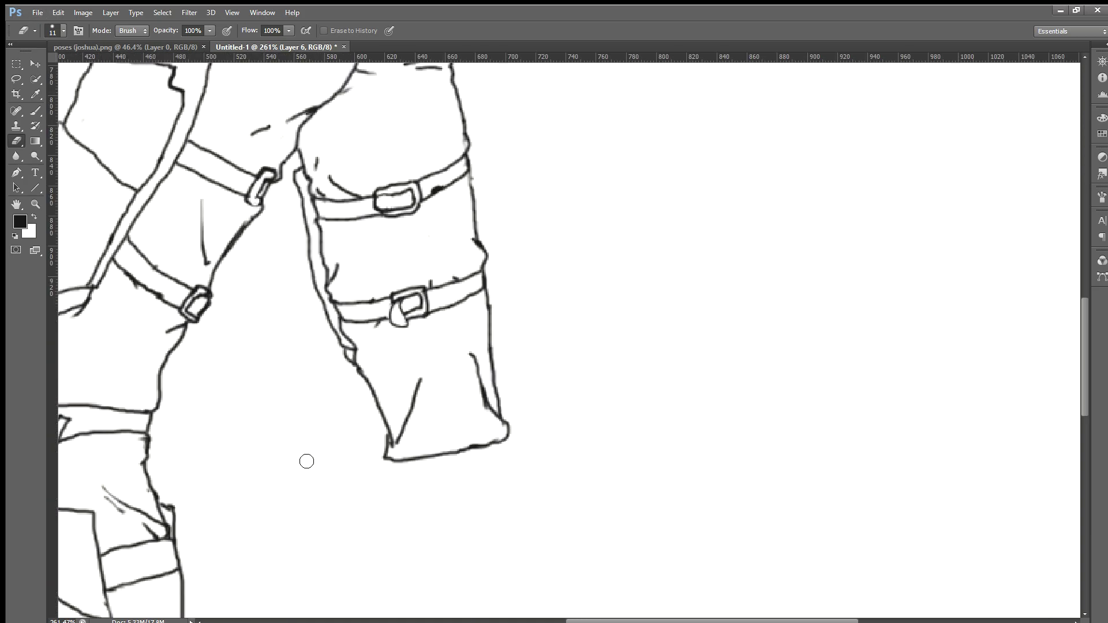
{"action": "left_click", "coordinate": [36, 110]}
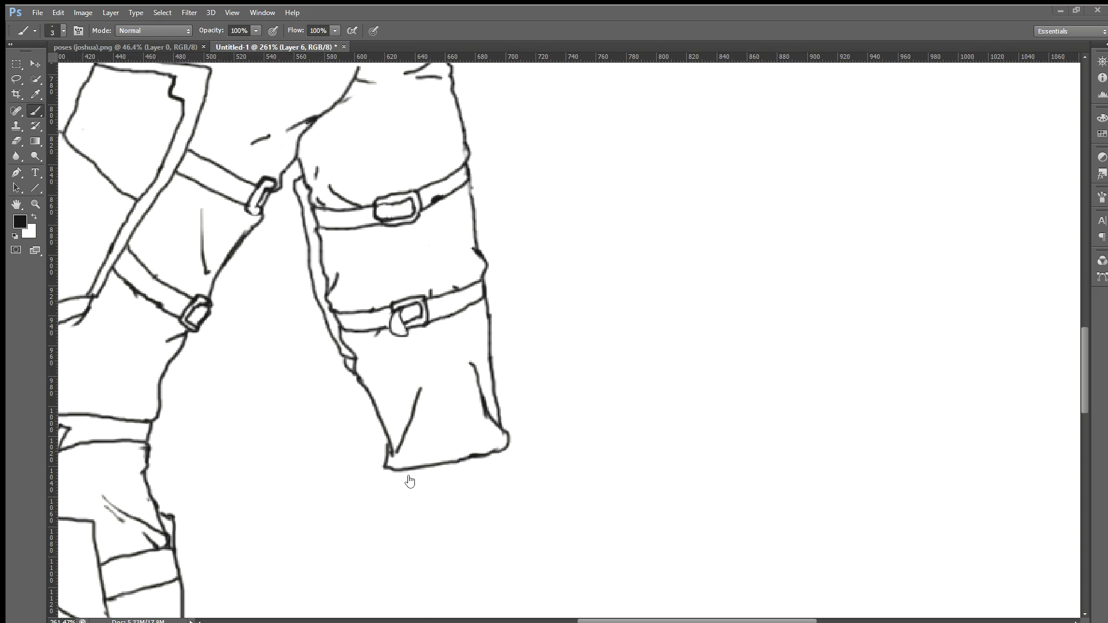
{"action": "scroll", "coordinate": [387, 485], "scroll_direction": "up", "scroll_amount": 2}
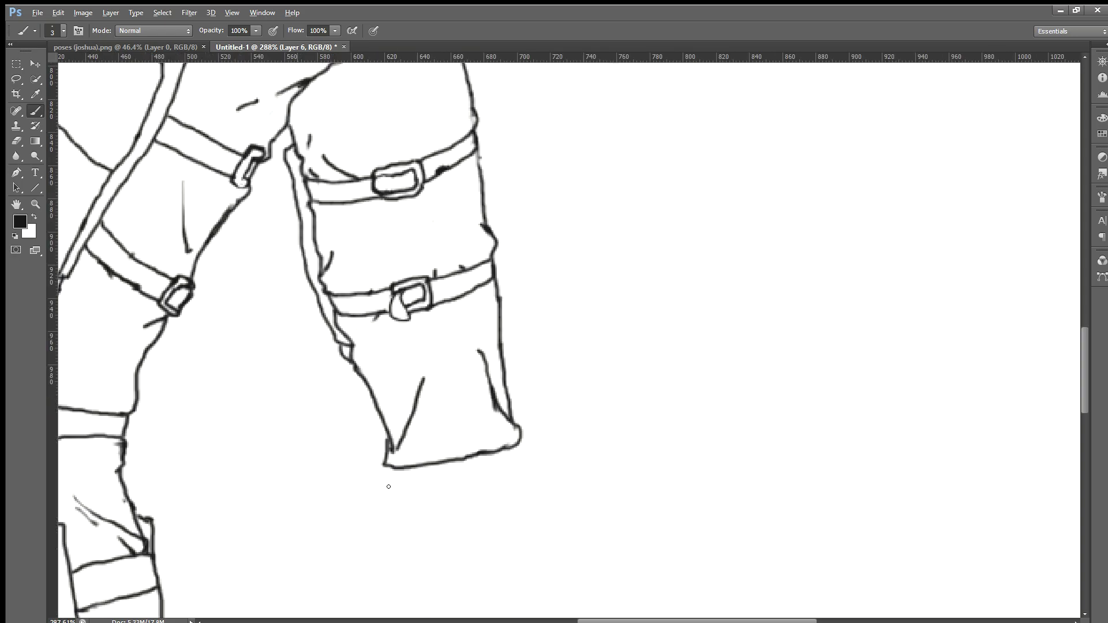
{"action": "left_click_drag", "start_coordinate": [385, 484], "coordinate": [399, 512]}
{"action": "scroll", "coordinate": [478, 495], "scroll_direction": "down", "scroll_amount": 2}
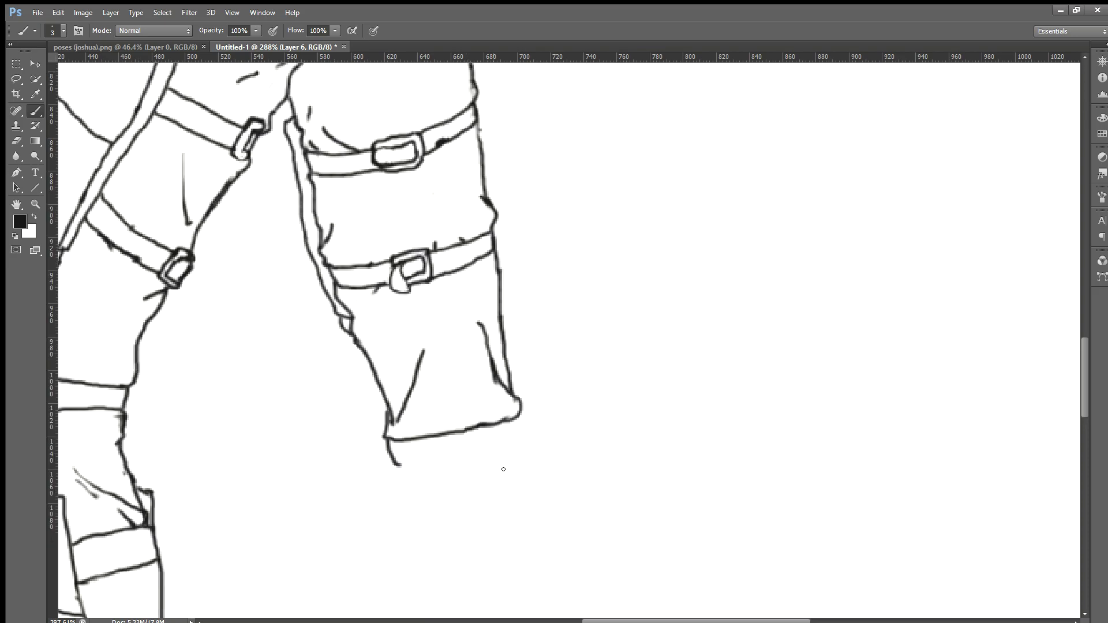
{"action": "left_click_drag", "start_coordinate": [504, 443], "coordinate": [396, 467]}
{"action": "scroll", "coordinate": [397, 466], "scroll_direction": "down", "scroll_amount": 2}
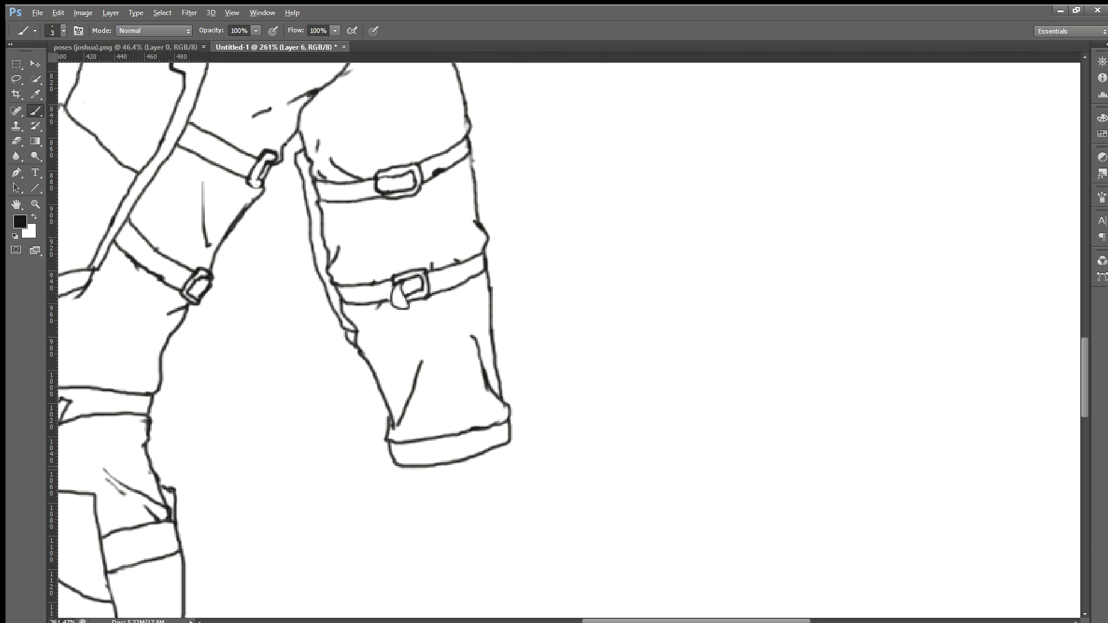
{"action": "scroll", "coordinate": [397, 465], "scroll_direction": "down", "scroll_amount": 6}
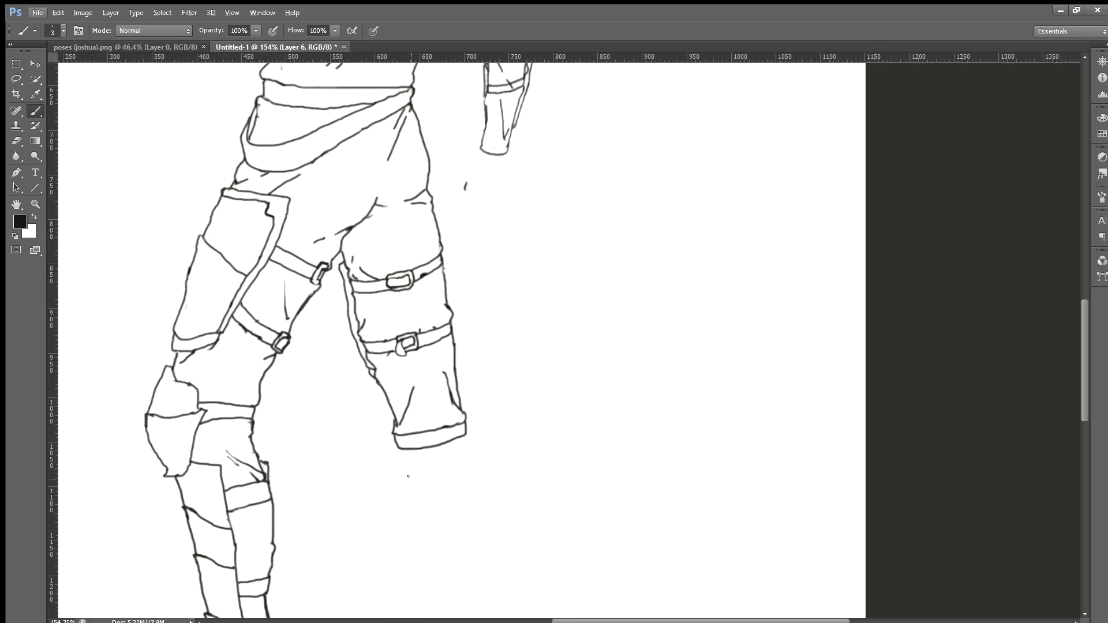
Undo the band's lower edge, redraw it parallel to the upper one, and start the leg's inner edge below it.
{"action": "key", "text": "ctrl+alt+z"}
{"action": "scroll", "coordinate": [389, 392], "scroll_direction": "up", "scroll_amount": 4}
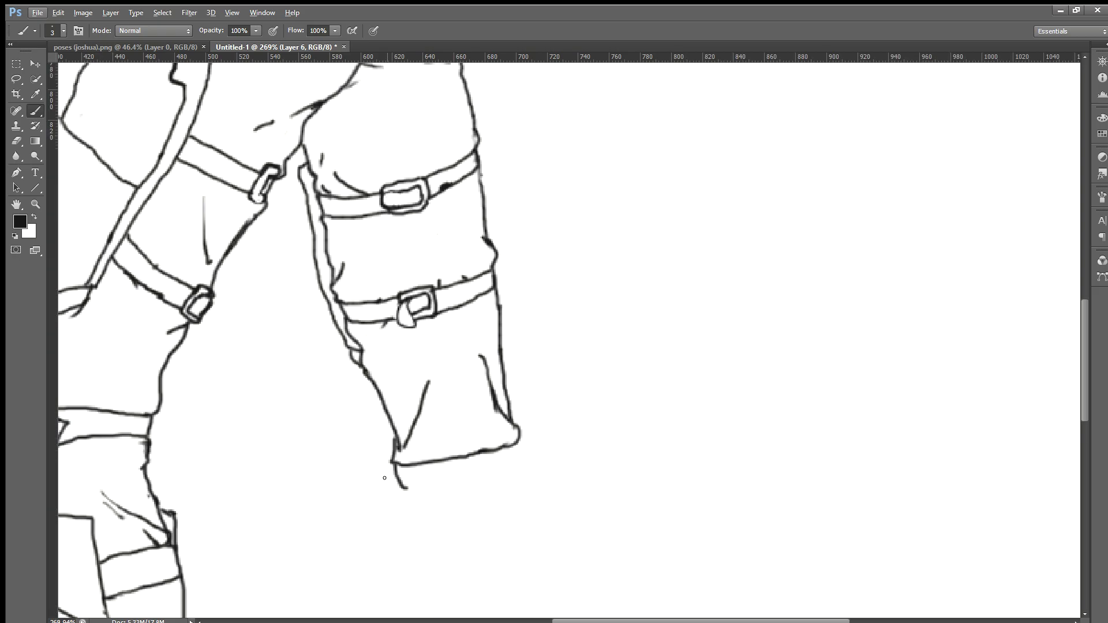
{"action": "left_click_drag", "start_coordinate": [414, 482], "coordinate": [437, 477]}
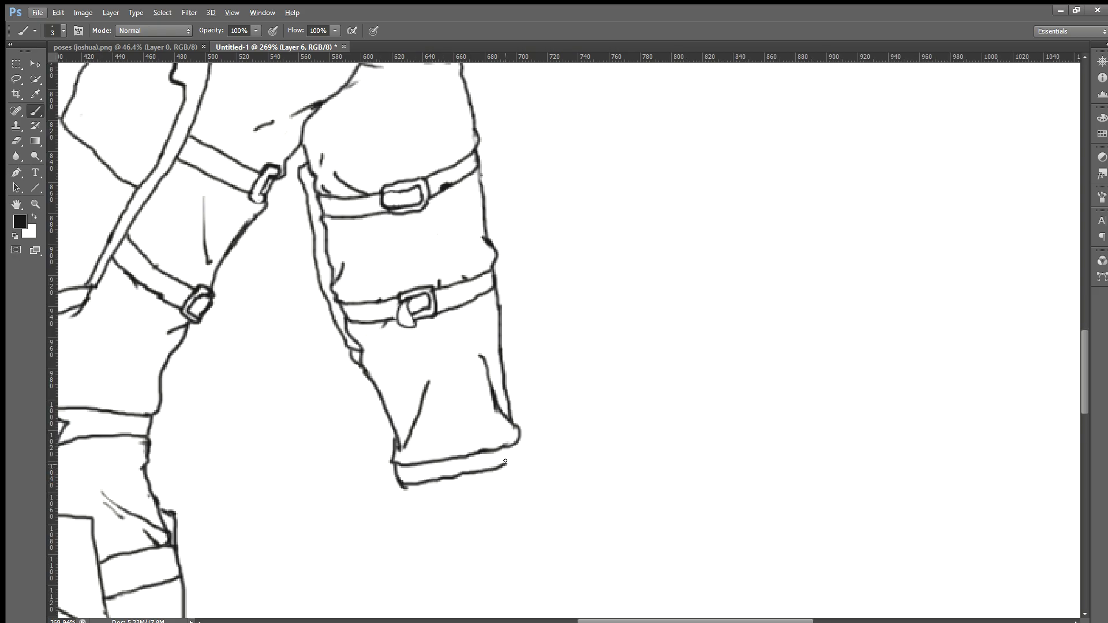
{"action": "left_click_drag", "start_coordinate": [516, 441], "coordinate": [512, 444]}
{"action": "scroll", "coordinate": [399, 481], "scroll_direction": "down", "scroll_amount": 3}
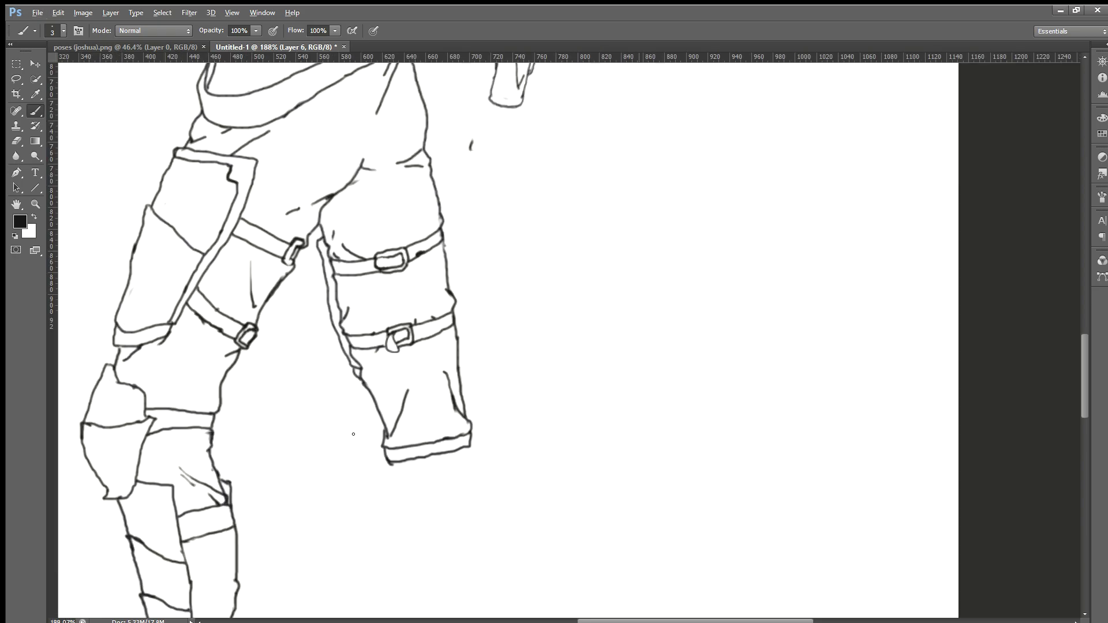
{"action": "scroll", "coordinate": [379, 548], "scroll_direction": "up", "scroll_amount": 2}
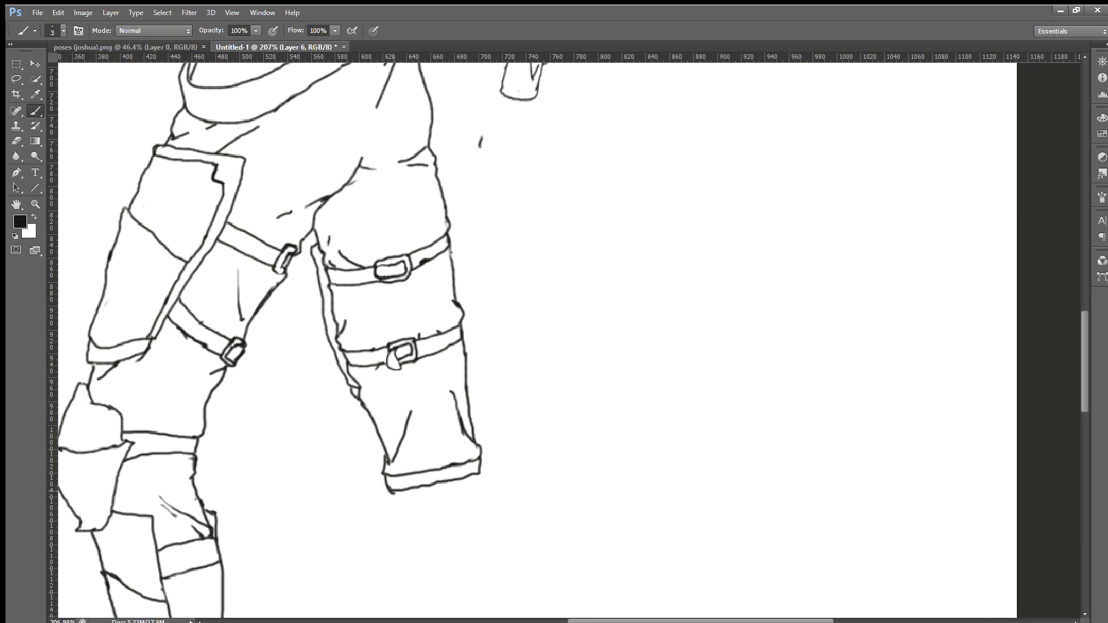
{"action": "key", "text": "ctrl+z"}
{"action": "scroll", "coordinate": [408, 508], "scroll_direction": "down", "scroll_amount": 2}
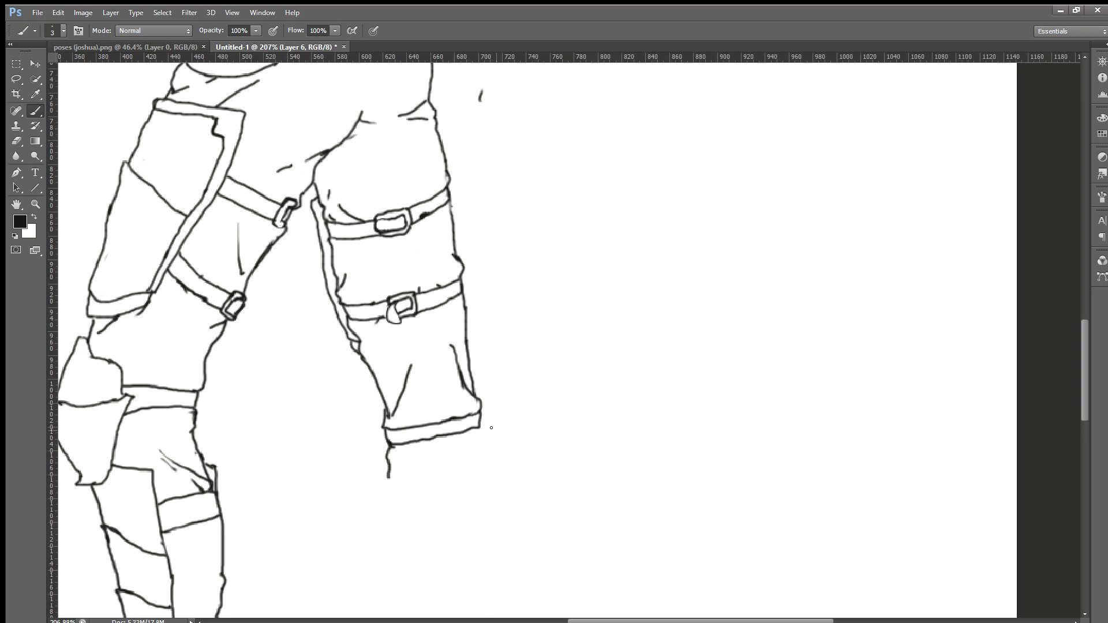
Erase the middle of the rear leg band's upper and lower edges with the size 11 Eraser.
{"action": "scroll", "coordinate": [475, 431], "scroll_direction": "down", "scroll_amount": 2}
{"action": "scroll", "coordinate": [475, 439], "scroll_direction": "down", "scroll_amount": 2}
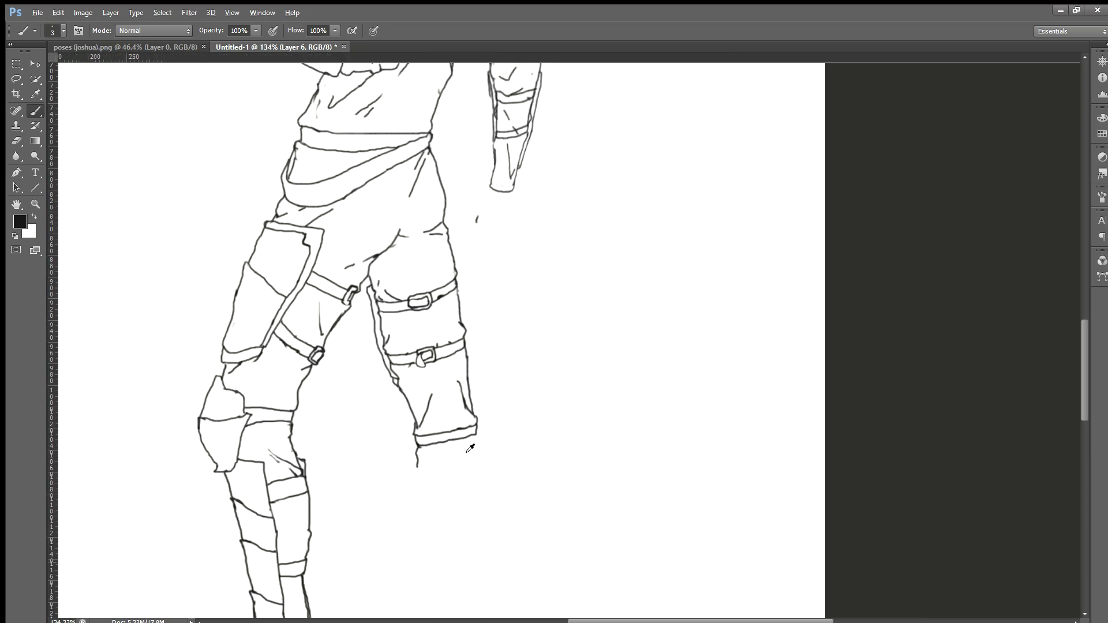
{"action": "scroll", "coordinate": [474, 448], "scroll_direction": "down", "scroll_amount": 2}
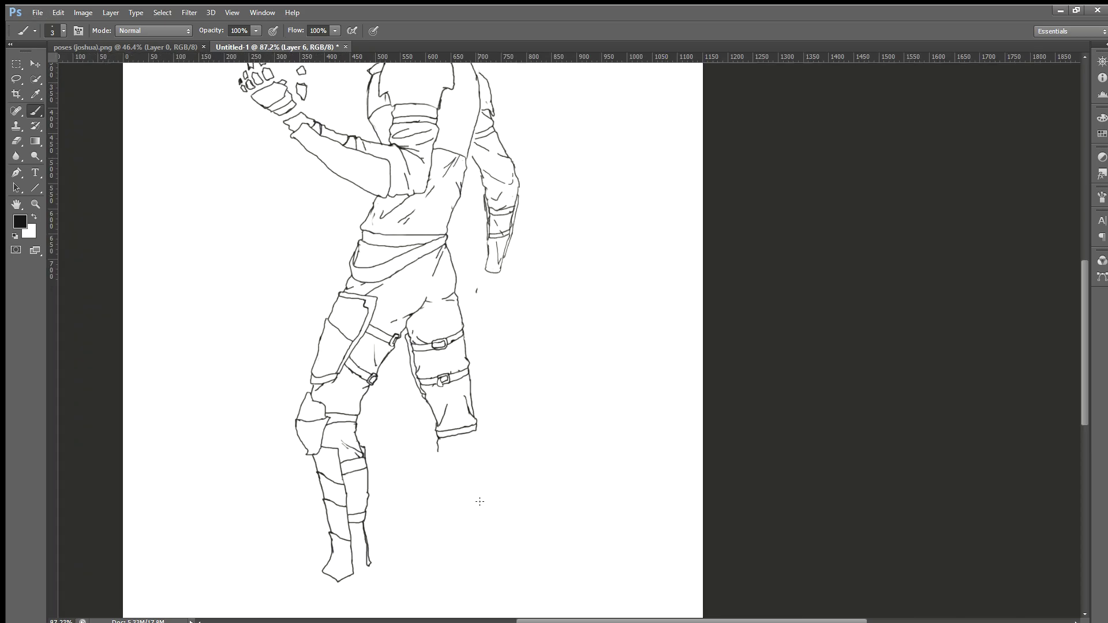
{"action": "scroll", "coordinate": [399, 494], "scroll_direction": "down", "scroll_amount": 1}
{"action": "scroll", "coordinate": [440, 490], "scroll_direction": "down", "scroll_amount": 3}
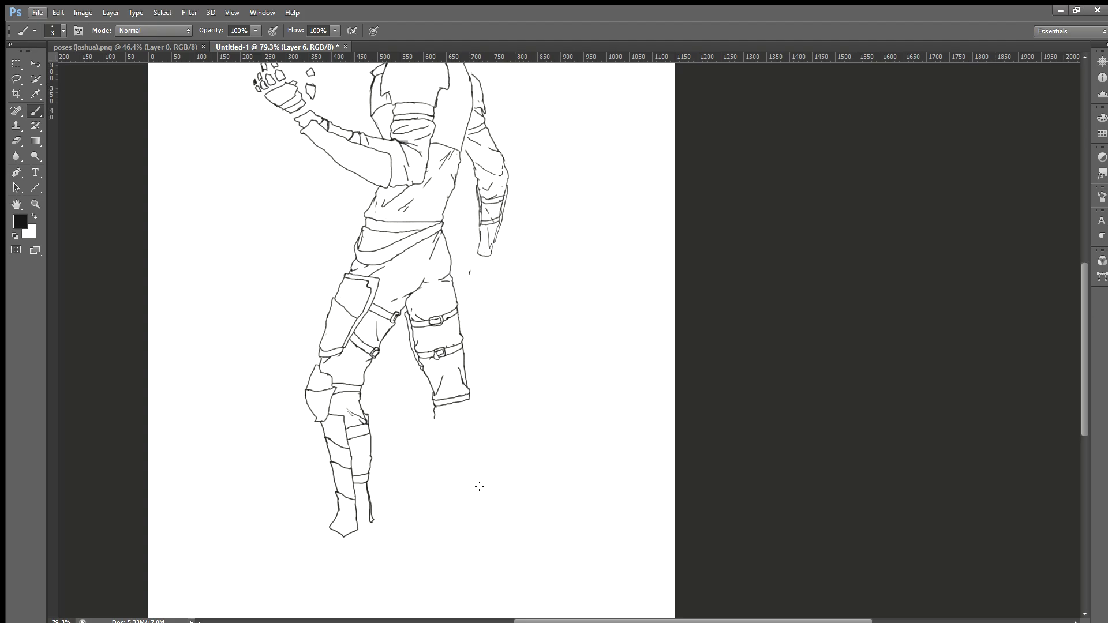
{"action": "scroll", "coordinate": [456, 480], "scroll_direction": "up", "scroll_amount": 1}
{"action": "scroll", "coordinate": [451, 481], "scroll_direction": "up", "scroll_amount": 3}
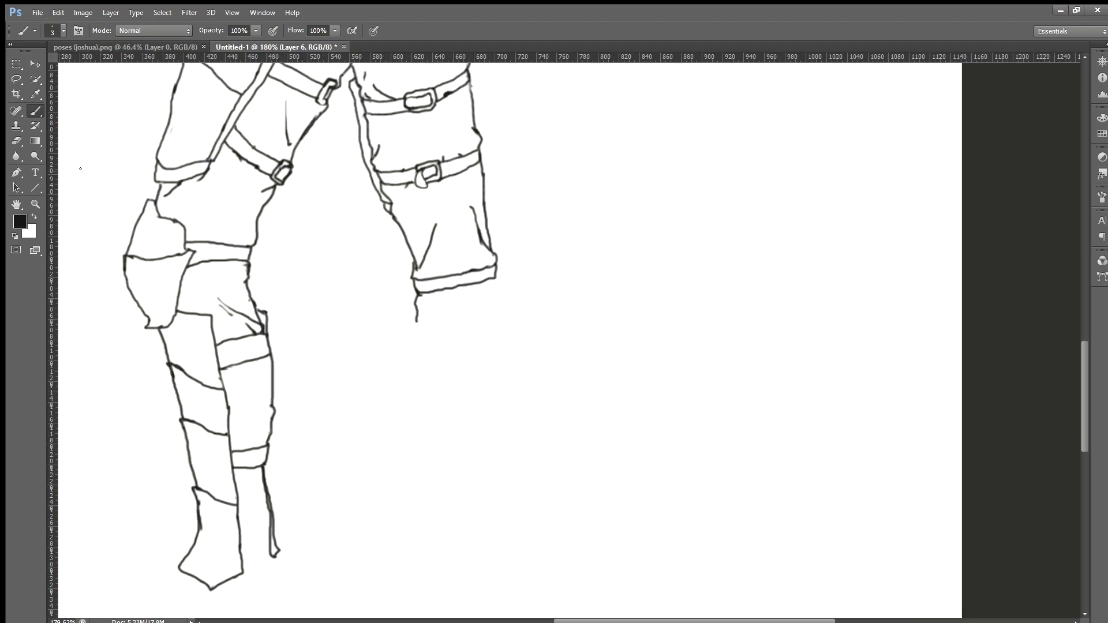
{"action": "left_click", "coordinate": [17, 140]}
{"action": "mouse_move", "coordinate": [448, 292]}
{"action": "left_mouse_down"}
{"action": "mouse_move", "coordinate": [413, 288]}
{"action": "mouse_move", "coordinate": [440, 290]}
{"action": "left_mouse_up"}
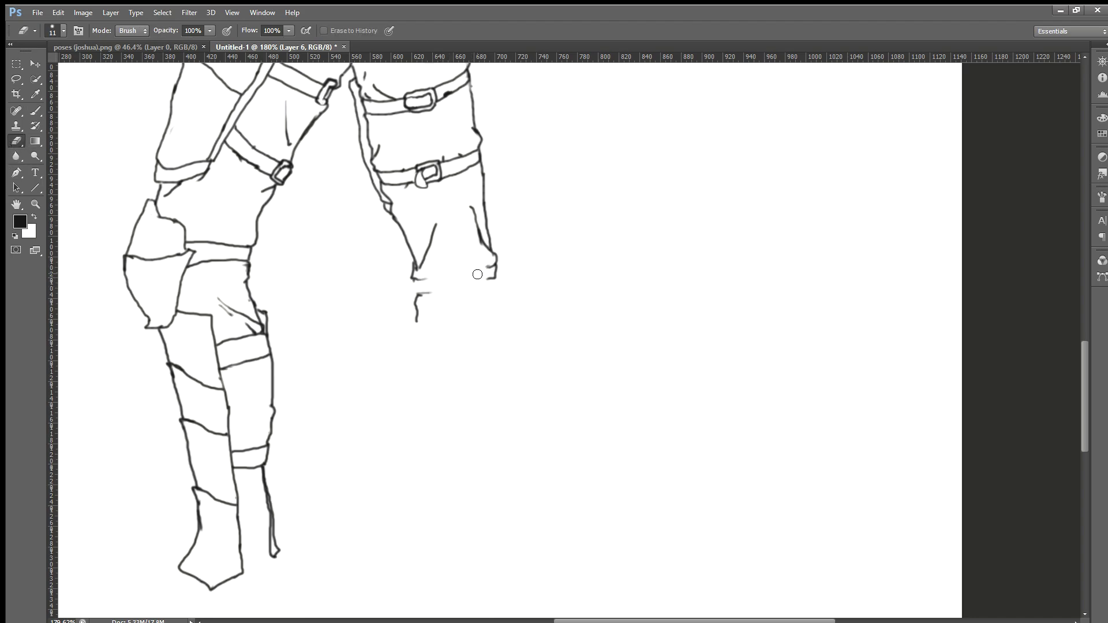
Redraw the band's upper and lower edges as downward-bowed curves with the size 3 Brush.
{"action": "scroll", "coordinate": [427, 306], "scroll_direction": "up", "scroll_amount": 1}
{"action": "scroll", "coordinate": [432, 310], "scroll_direction": "up", "scroll_amount": 1}
{"action": "scroll", "coordinate": [438, 313], "scroll_direction": "up", "scroll_amount": 1}
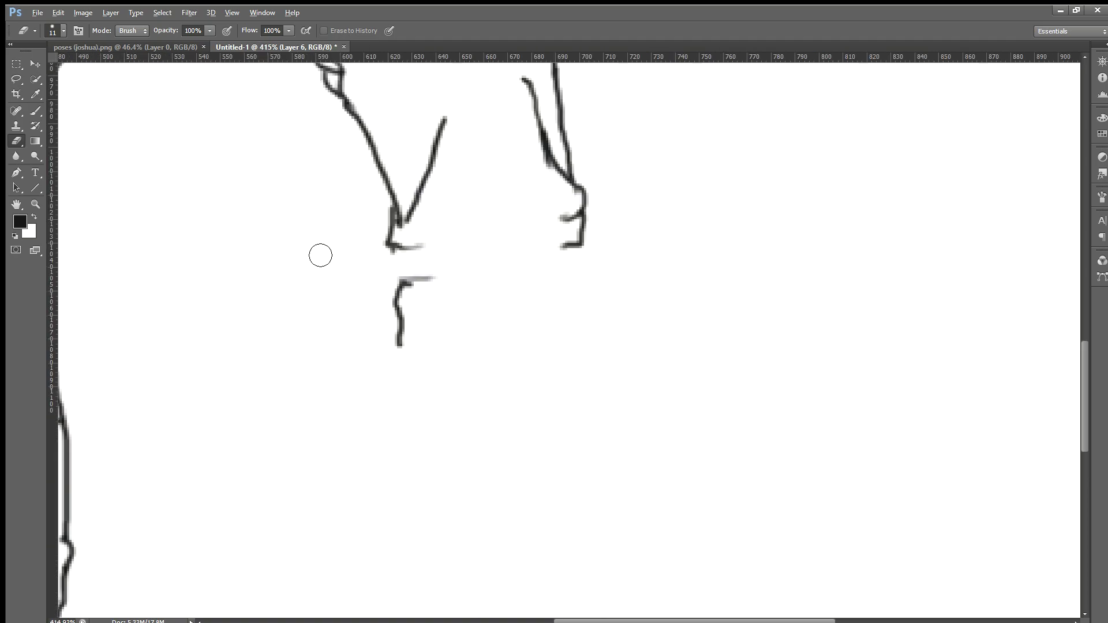
{"action": "left_click", "coordinate": [35, 110]}
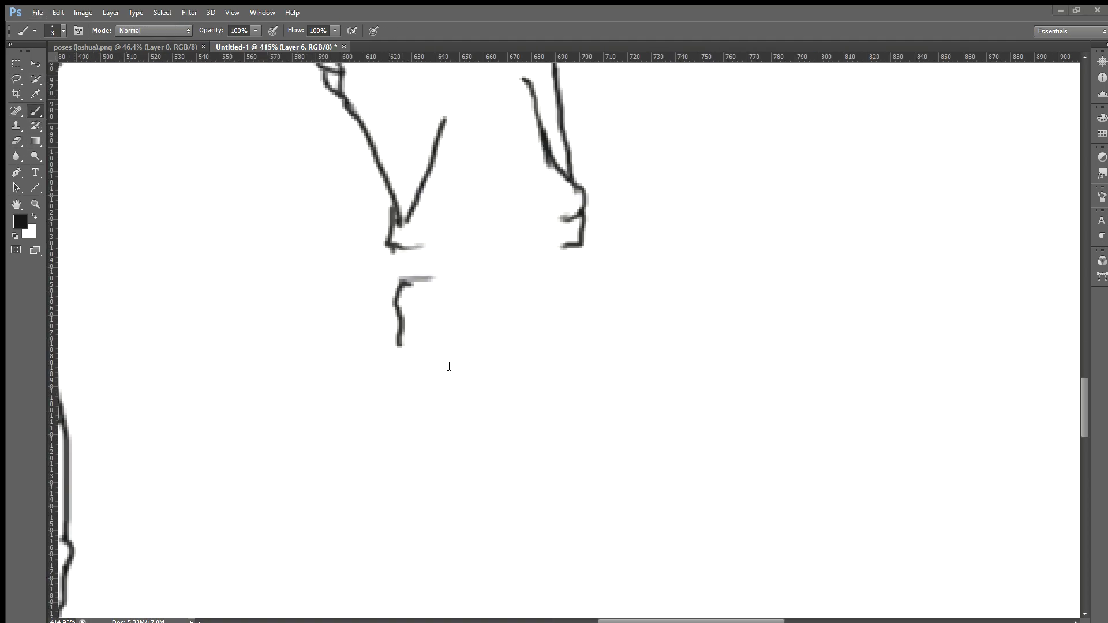
{"action": "mouse_move", "coordinate": [387, 244]}
{"action": "left_mouse_down"}
{"action": "mouse_move", "coordinate": [504, 257]}
{"action": "mouse_move", "coordinate": [568, 217]}
{"action": "left_mouse_up"}
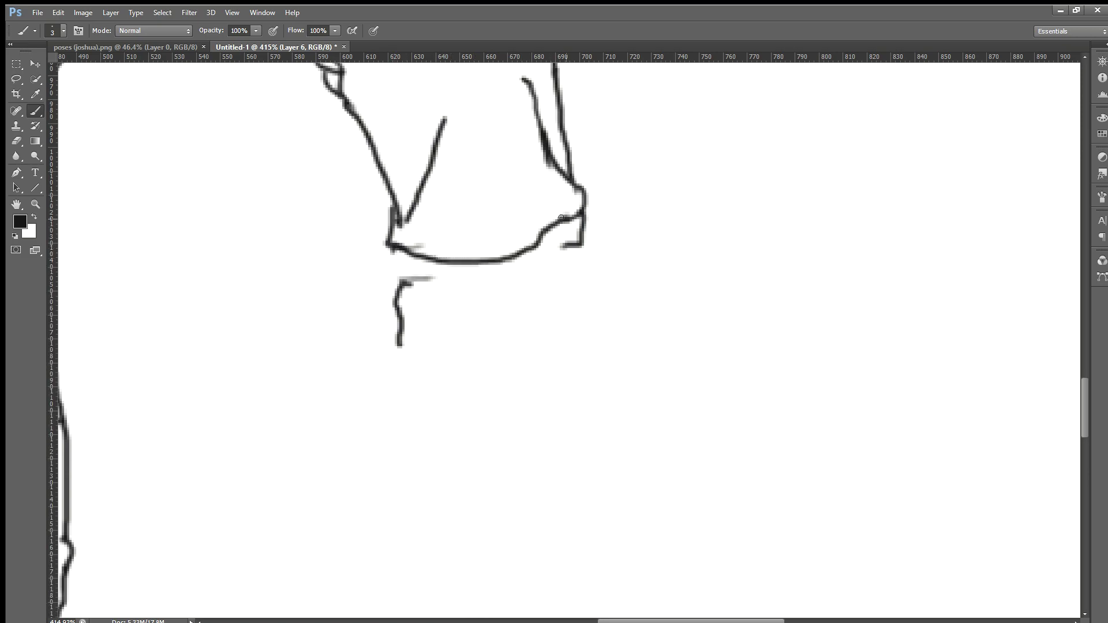
{"action": "mouse_move", "coordinate": [393, 247]}
{"action": "left_mouse_down"}
{"action": "mouse_move", "coordinate": [415, 275]}
{"action": "mouse_move", "coordinate": [482, 288]}
{"action": "mouse_move", "coordinate": [567, 246]}
{"action": "left_mouse_up"}
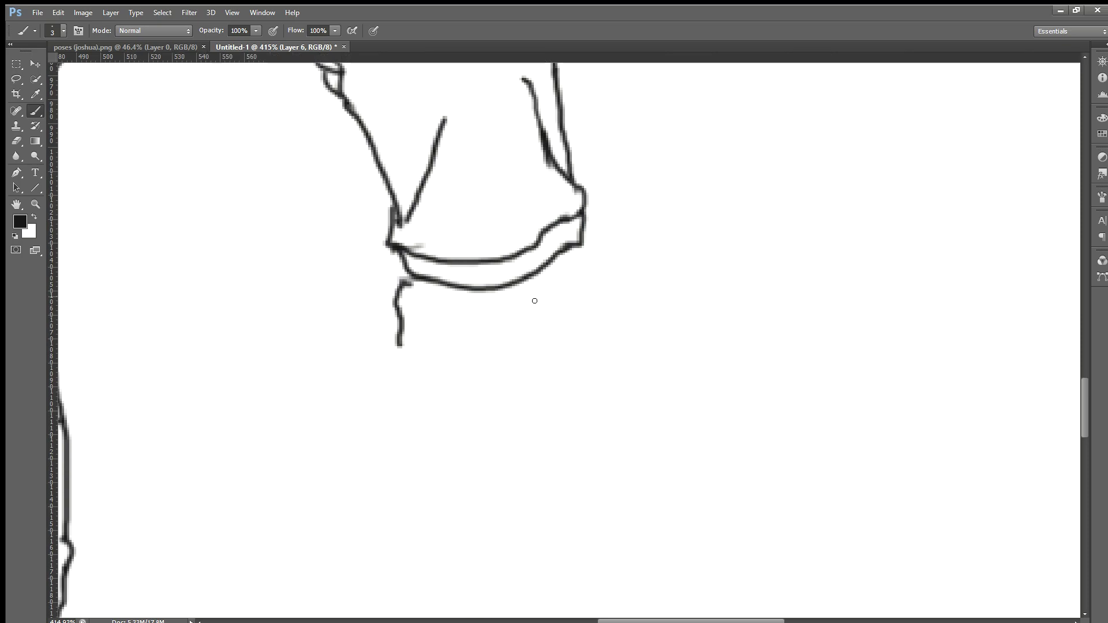
Extend the rear leg's outer and inner edges below the band and add a V-shaped fold with a short diagonal crease between them.
{"action": "left_click_drag", "start_coordinate": [581, 247], "coordinate": [589, 359]}
{"action": "left_click_drag", "start_coordinate": [397, 346], "coordinate": [426, 393]}
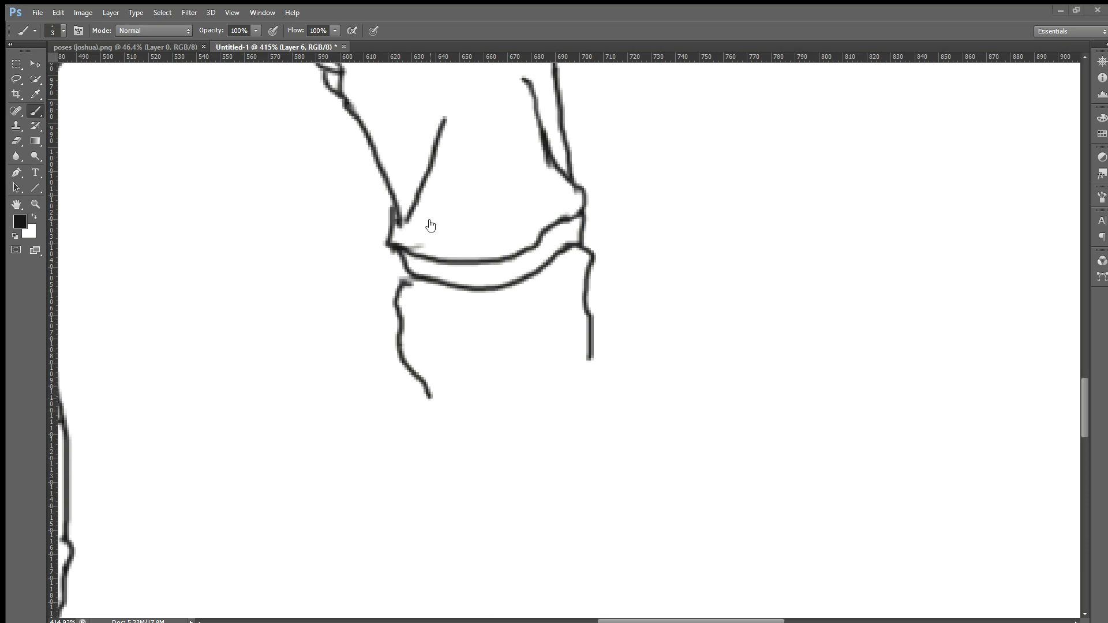
{"action": "scroll", "coordinate": [459, 359], "scroll_direction": "down", "scroll_amount": 4}
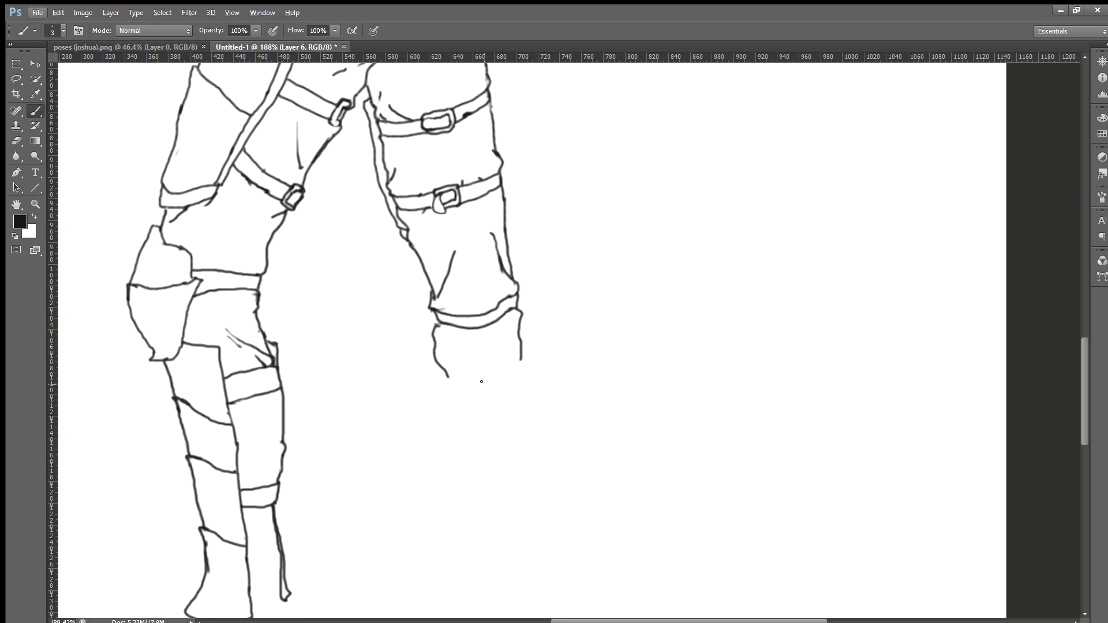
{"action": "scroll", "coordinate": [481, 381], "scroll_direction": "up", "scroll_amount": 3}
{"action": "left_click_drag", "start_coordinate": [436, 310], "coordinate": [496, 339]}
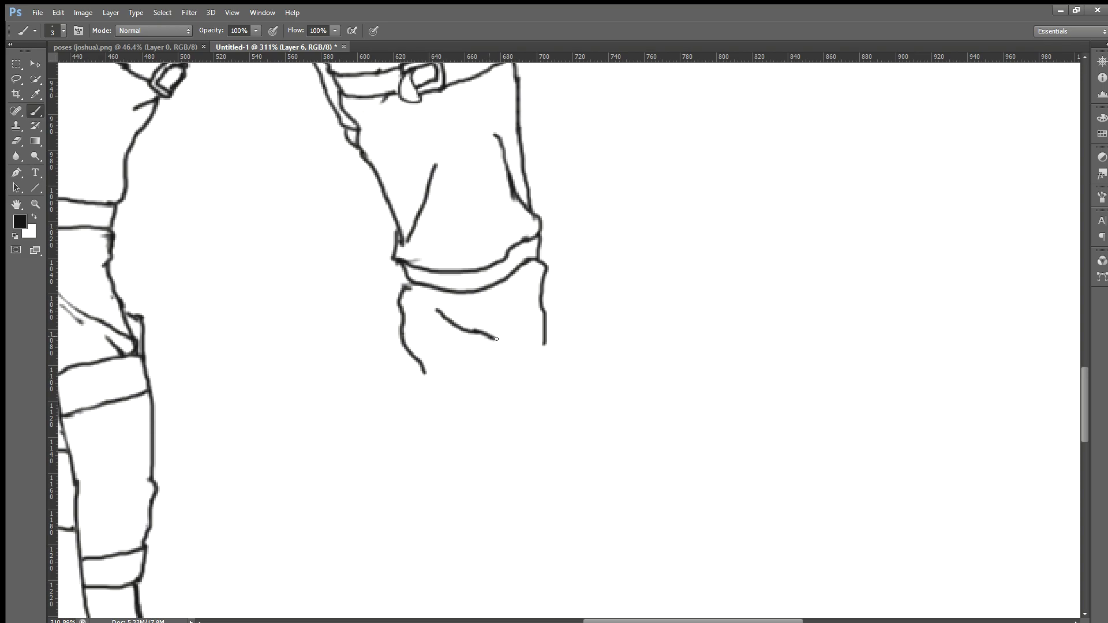
{"action": "mouse_move", "coordinate": [529, 301]}
{"action": "left_mouse_down"}
{"action": "mouse_move", "coordinate": [500, 339]}
{"action": "mouse_move", "coordinate": [447, 343]}
{"action": "mouse_move", "coordinate": [466, 362]}
{"action": "left_mouse_up"}
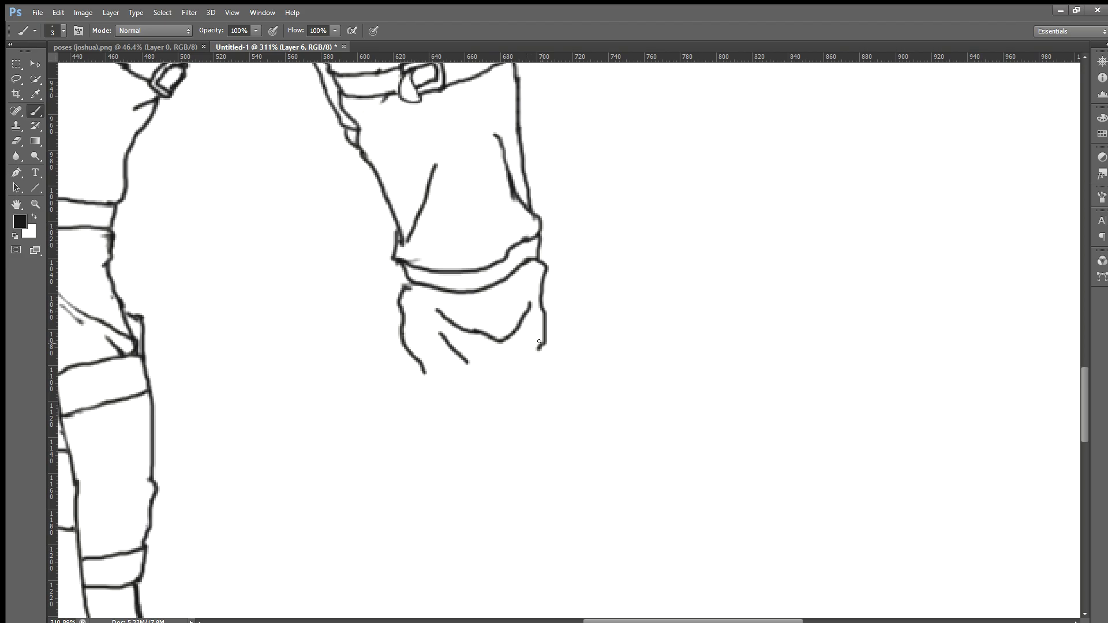
Close the section below the rear leg's band with a bottom edge, notch its outer corner and continue the inner edge slightly lower.
{"action": "scroll", "coordinate": [540, 294], "scroll_direction": "down", "scroll_amount": 5}
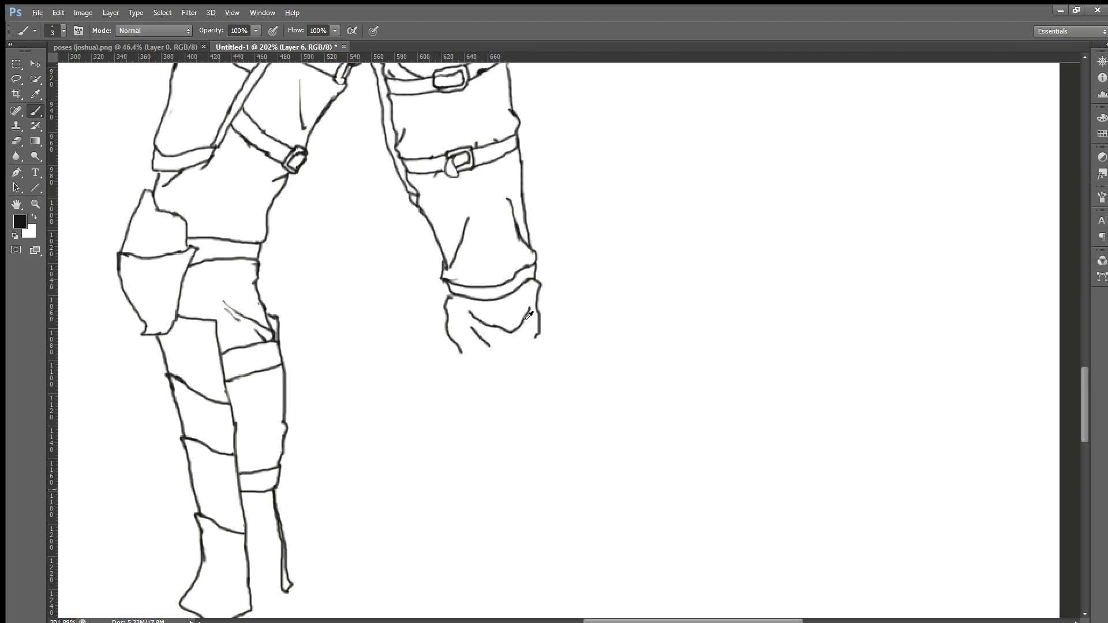
{"action": "scroll", "coordinate": [548, 369], "scroll_direction": "up", "scroll_amount": 2}
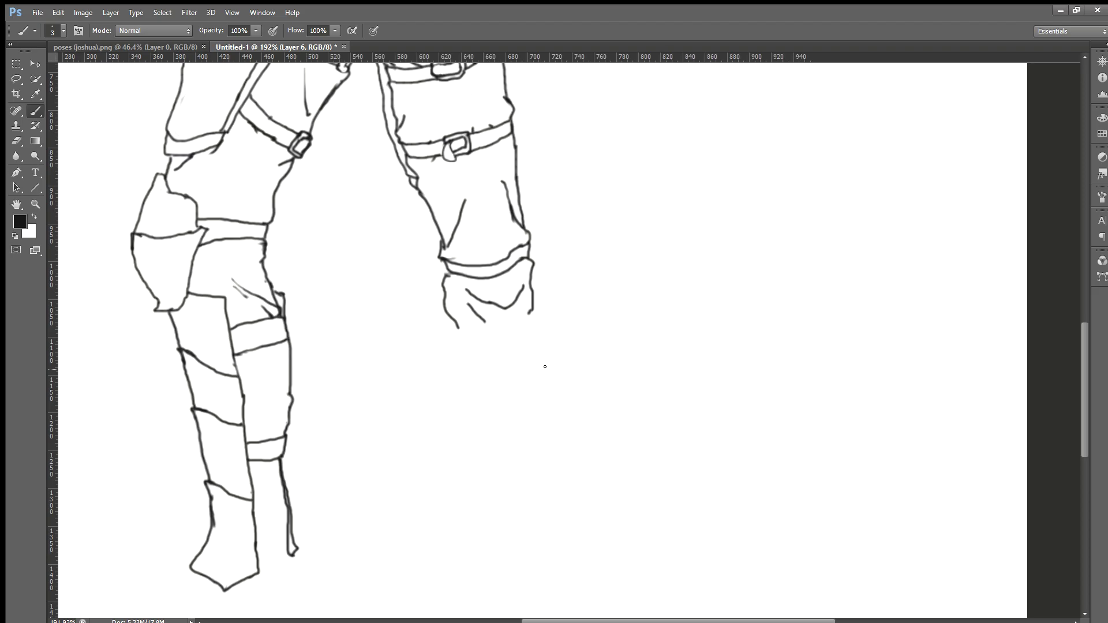
{"action": "scroll", "coordinate": [522, 364], "scroll_direction": "up", "scroll_amount": 2}
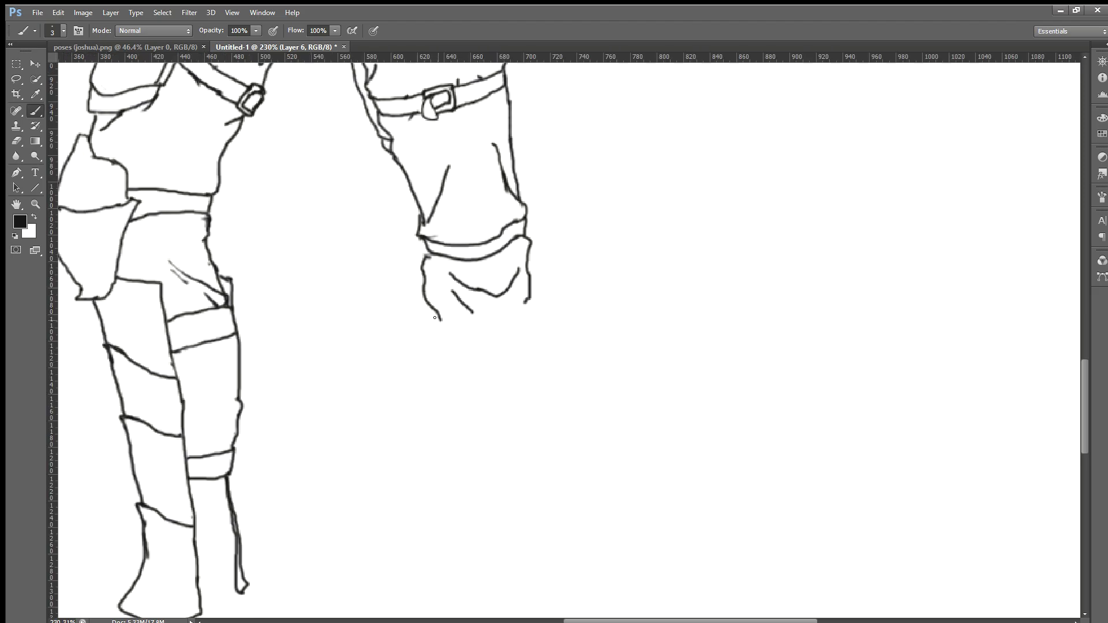
{"action": "left_click_drag", "start_coordinate": [496, 318], "coordinate": [524, 310]}
{"action": "scroll", "coordinate": [513, 374], "scroll_direction": "up", "scroll_amount": 3}
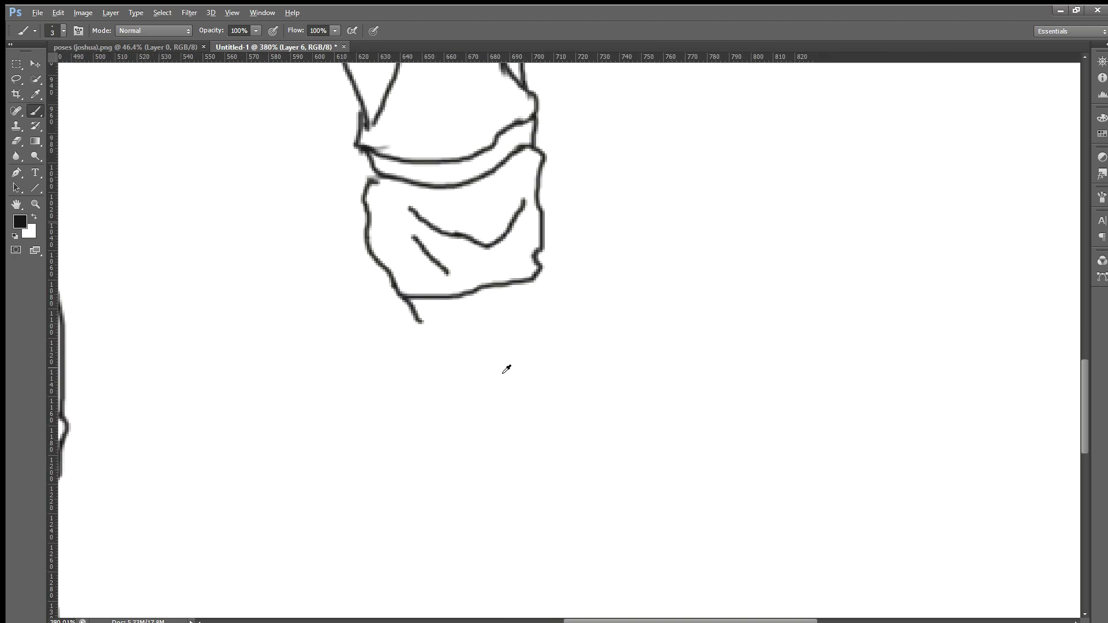
Close a narrow band under the rear leg's folded section and extend the shin's inner and outer edges down from it, the outer one bowed outward.
{"action": "mouse_move", "coordinate": [420, 369]}
{"action": "left_mouse_down"}
{"action": "mouse_move", "coordinate": [490, 364]}
{"action": "mouse_move", "coordinate": [533, 323]}
{"action": "left_mouse_up"}
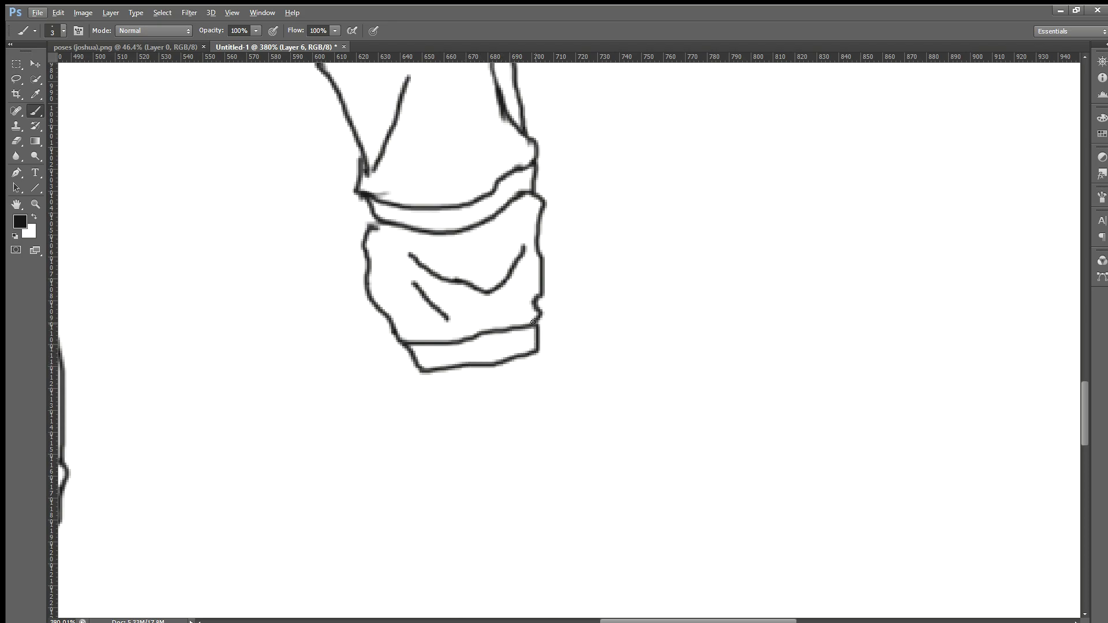
{"action": "left_click_drag", "start_coordinate": [425, 373], "coordinate": [446, 571]}
{"action": "left_click_drag", "start_coordinate": [536, 342], "coordinate": [541, 450]}
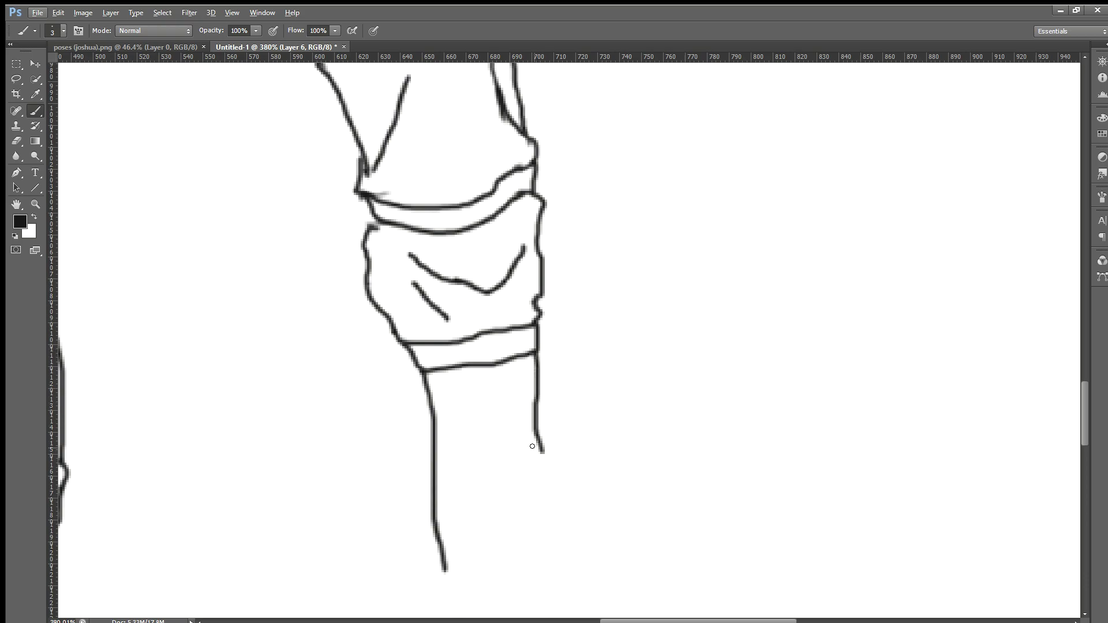
{"action": "key", "text": "ctrl+alt+z"}
{"action": "mouse_move", "coordinate": [534, 365]}
{"action": "left_mouse_down"}
{"action": "mouse_move", "coordinate": [557, 460]}
{"action": "mouse_move", "coordinate": [554, 557]}
{"action": "left_mouse_up"}
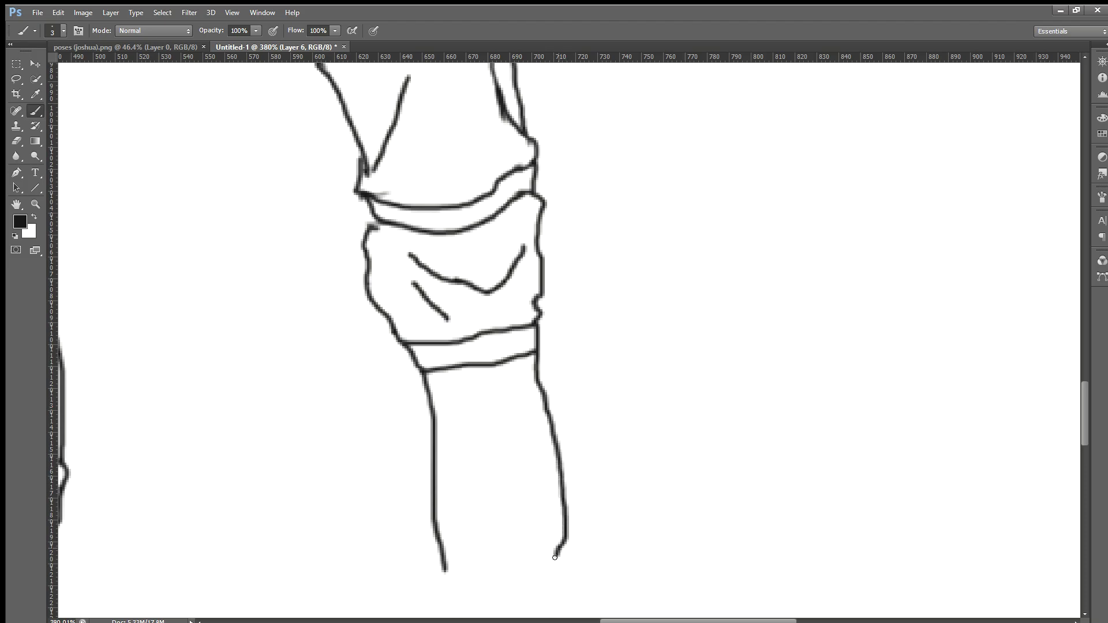
Close the rear shin's lower end with a narrow ankle band made of two slightly downward-bowed edges joined at both sides.
{"action": "scroll", "coordinate": [528, 526], "scroll_direction": "down", "scroll_amount": 4}
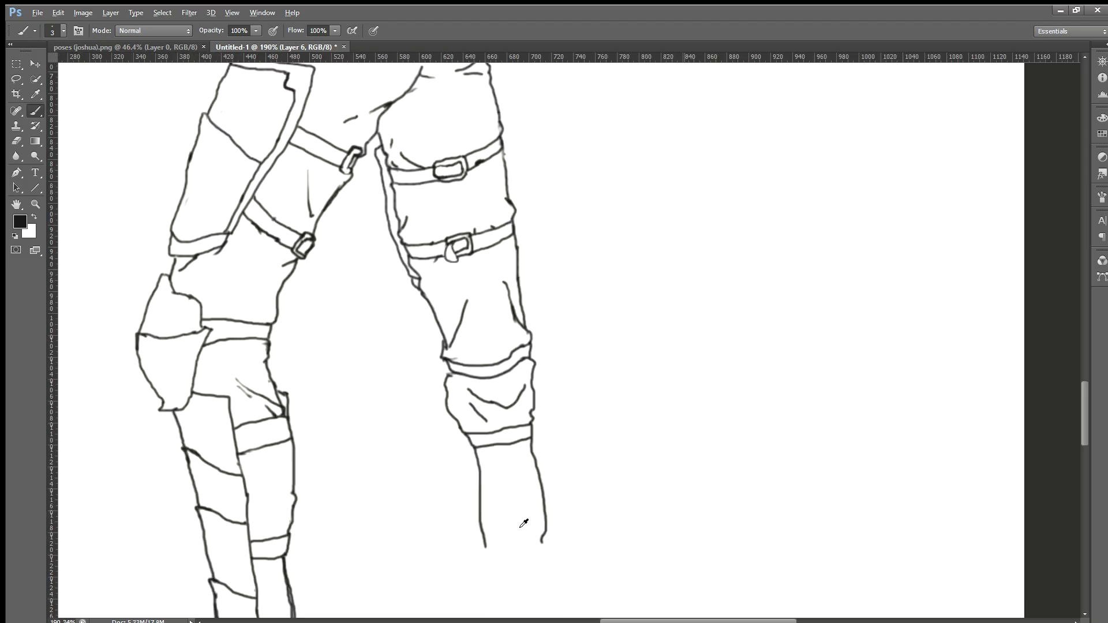
{"action": "scroll", "coordinate": [522, 488], "scroll_direction": "up", "scroll_amount": 4}
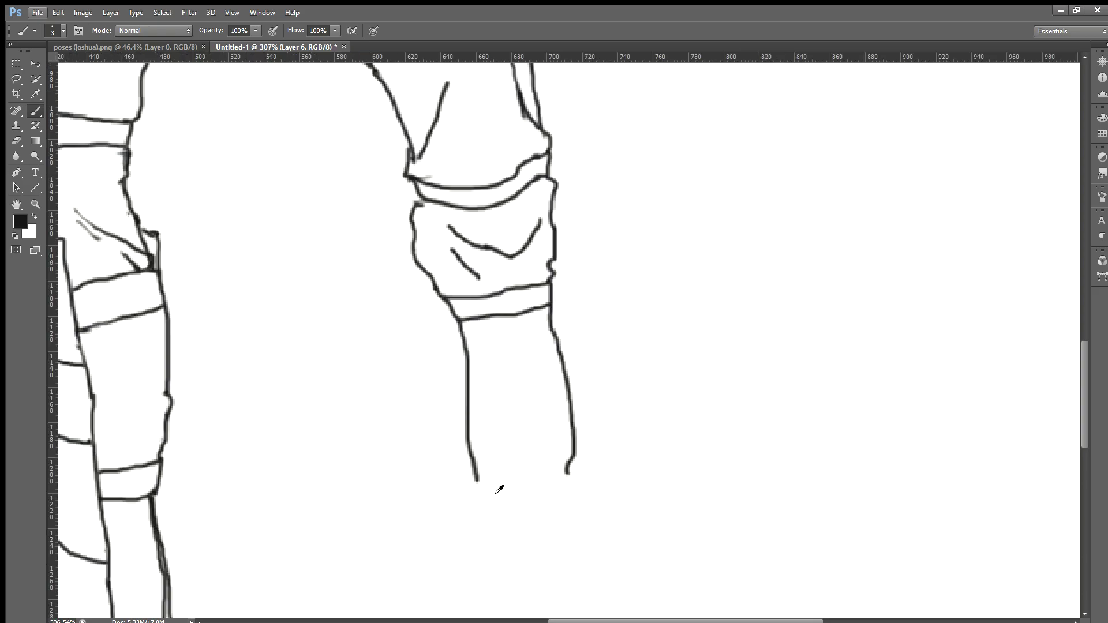
{"action": "mouse_move", "coordinate": [473, 473]}
{"action": "left_mouse_down"}
{"action": "mouse_move", "coordinate": [533, 478]}
{"action": "mouse_move", "coordinate": [576, 467]}
{"action": "left_mouse_up"}
{"action": "mouse_move", "coordinate": [473, 484]}
{"action": "left_mouse_down"}
{"action": "mouse_move", "coordinate": [478, 501]}
{"action": "mouse_move", "coordinate": [508, 505]}
{"action": "mouse_move", "coordinate": [543, 502]}
{"action": "mouse_move", "coordinate": [573, 481]}
{"action": "left_mouse_up"}
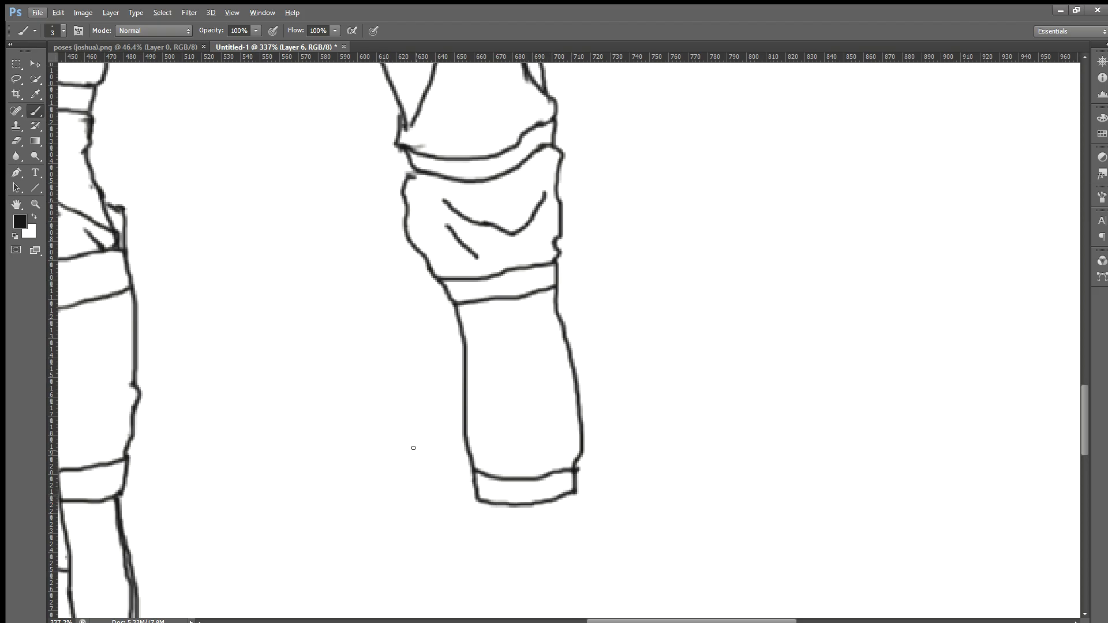
Draw both sides of the lower shin below the calf band on the right-hand leg, ending each with a short outward flick.
{"action": "scroll", "coordinate": [413, 448], "scroll_direction": "down", "scroll_amount": 2}
{"action": "left_click_drag", "start_coordinate": [476, 449], "coordinate": [506, 572]}
{"action": "scroll", "coordinate": [583, 502], "scroll_direction": "down", "scroll_amount": 2}
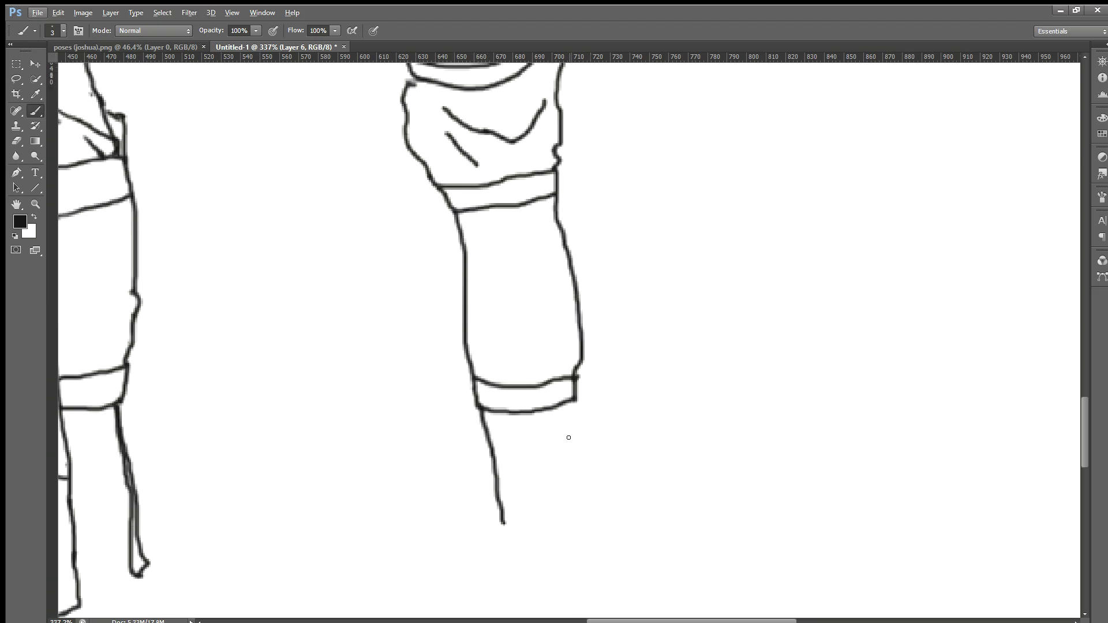
{"action": "left_click_drag", "start_coordinate": [569, 394], "coordinate": [569, 520]}
{"action": "scroll", "coordinate": [440, 416], "scroll_direction": "down", "scroll_amount": 3}
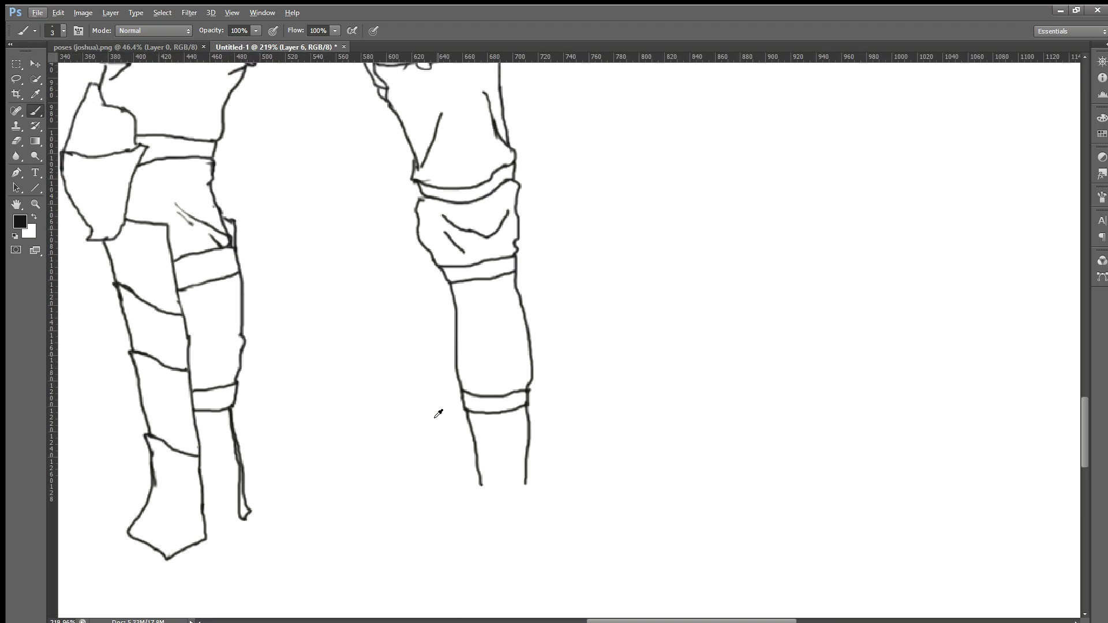
{"action": "scroll", "coordinate": [330, 488], "scroll_direction": "up", "scroll_amount": 3}
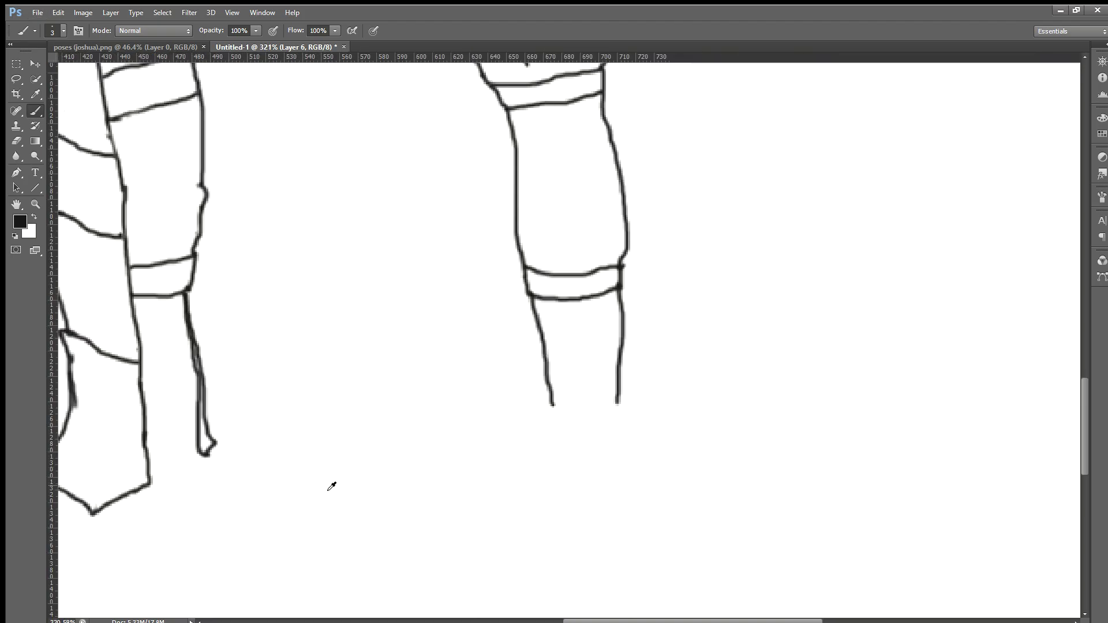
{"action": "scroll", "coordinate": [547, 424], "scroll_direction": "up", "scroll_amount": 1}
{"action": "left_click_drag", "start_coordinate": [542, 424], "coordinate": [543, 434]}
{"action": "left_click_drag", "start_coordinate": [619, 414], "coordinate": [626, 428]}
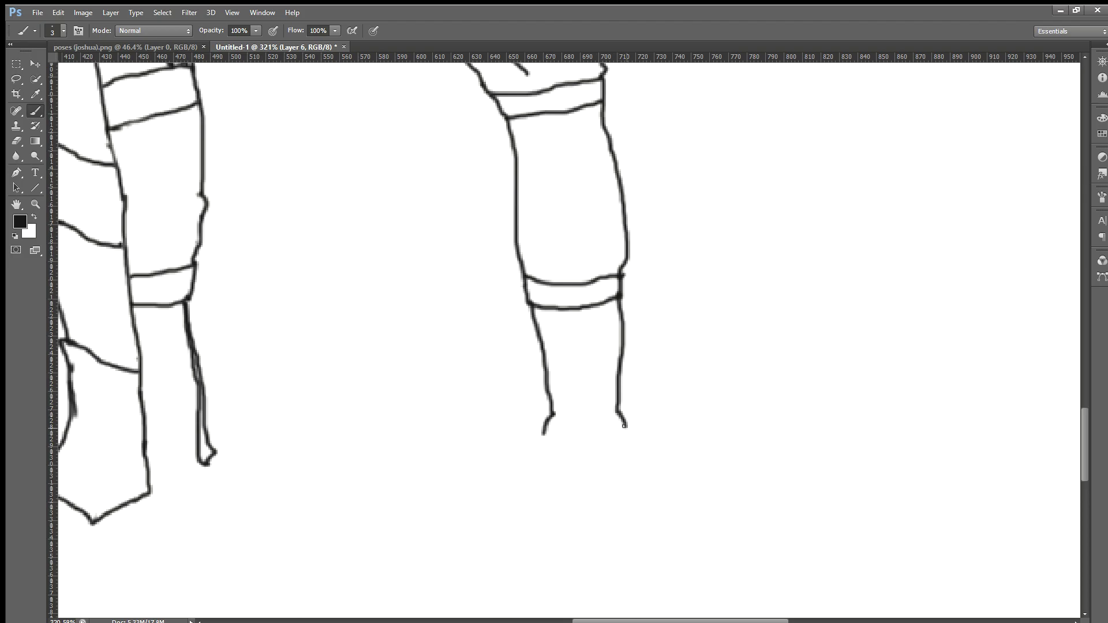
Draw the upper and middle segments of the narrow shin guard along the right-hand leg's inner edge, from the knee to the calf band.
{"action": "scroll", "coordinate": [414, 329], "scroll_direction": "up", "scroll_amount": 3}
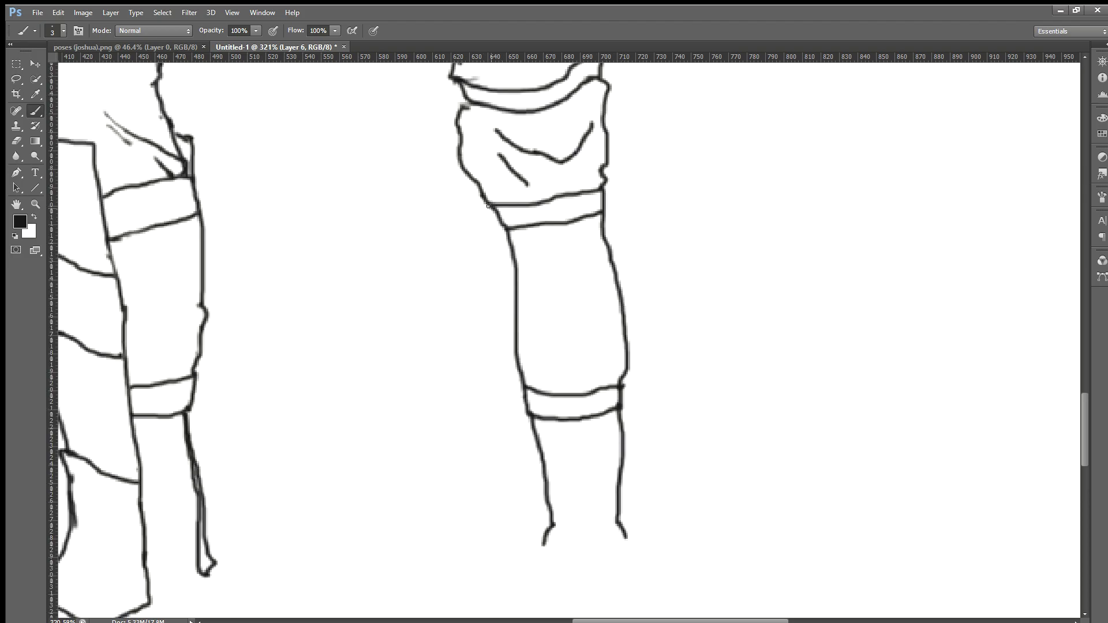
{"action": "left_click_drag", "start_coordinate": [494, 208], "coordinate": [462, 172]}
{"action": "key", "text": "ctrl+z"}
{"action": "left_click_drag", "start_coordinate": [481, 186], "coordinate": [496, 217]}
{"action": "mouse_move", "coordinate": [472, 186]}
{"action": "left_mouse_down"}
{"action": "mouse_move", "coordinate": [492, 264]}
{"action": "mouse_move", "coordinate": [512, 282]}
{"action": "mouse_move", "coordinate": [487, 258]}
{"action": "mouse_move", "coordinate": [490, 338]}
{"action": "left_mouse_up"}
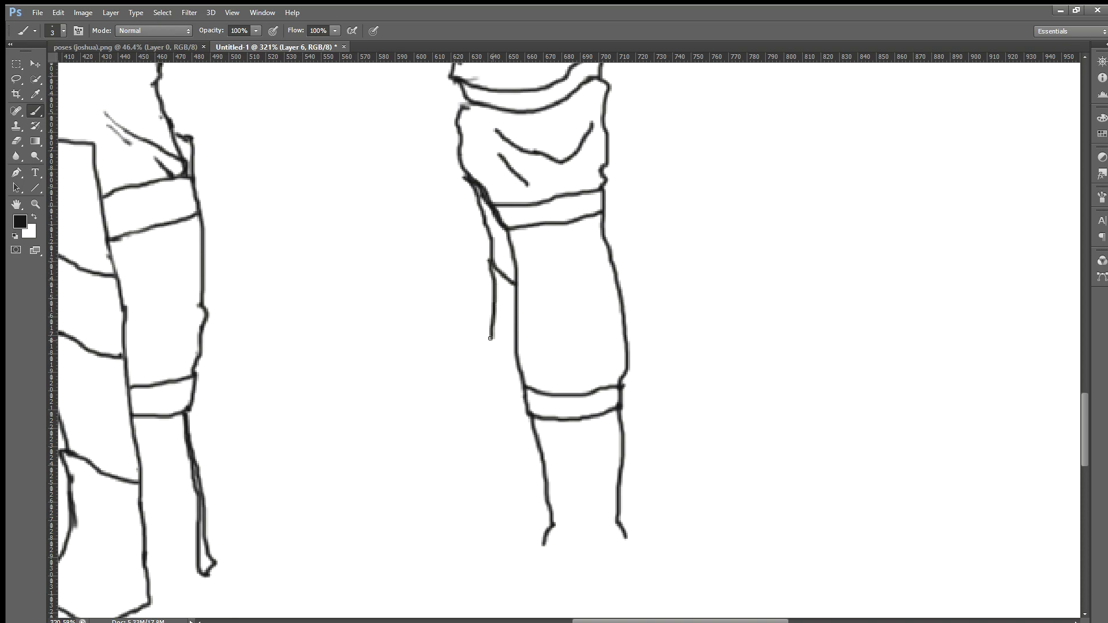
{"action": "key", "text": "ctrl+z"}
{"action": "mouse_move", "coordinate": [484, 258]}
{"action": "left_mouse_down"}
{"action": "mouse_move", "coordinate": [506, 385]}
{"action": "mouse_move", "coordinate": [521, 400]}
{"action": "left_mouse_up"}
Draw the inner guard's lowest segment from the calf band down to a pointed tip at the ankle.
{"action": "scroll", "coordinate": [503, 408], "scroll_direction": "down", "scroll_amount": 2}
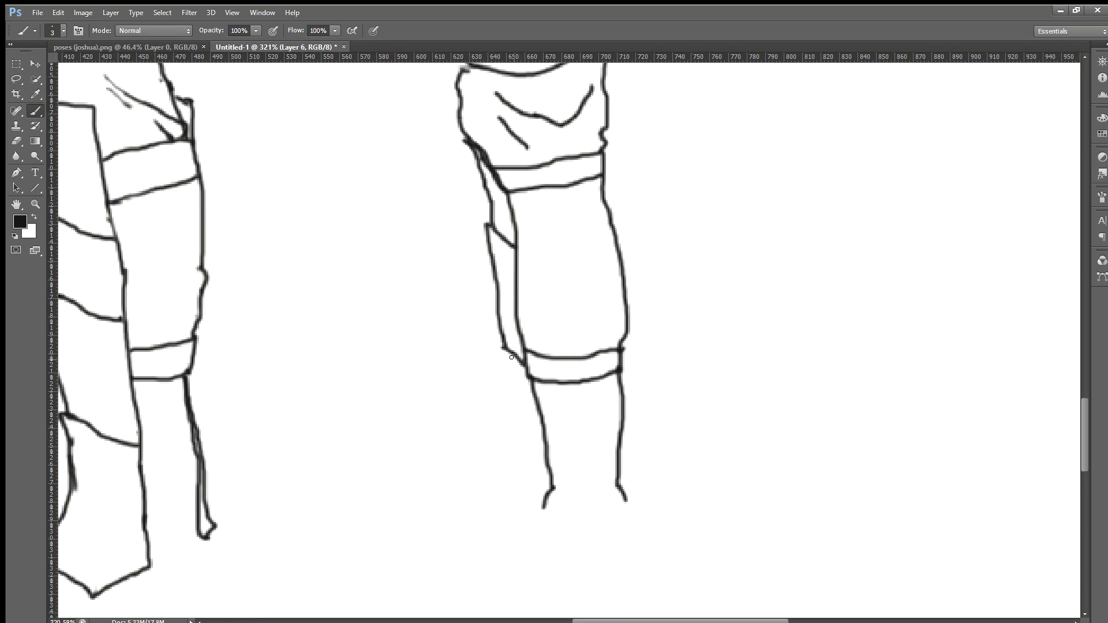
{"action": "left_click_drag", "start_coordinate": [510, 373], "coordinate": [524, 448]}
{"action": "key", "text": "ctrl+z"}
{"action": "scroll", "coordinate": [502, 381], "scroll_direction": "up", "scroll_amount": 1}
{"action": "scroll", "coordinate": [509, 343], "scroll_direction": "up", "scroll_amount": 1}
{"action": "left_click_drag", "start_coordinate": [503, 364], "coordinate": [548, 539]}
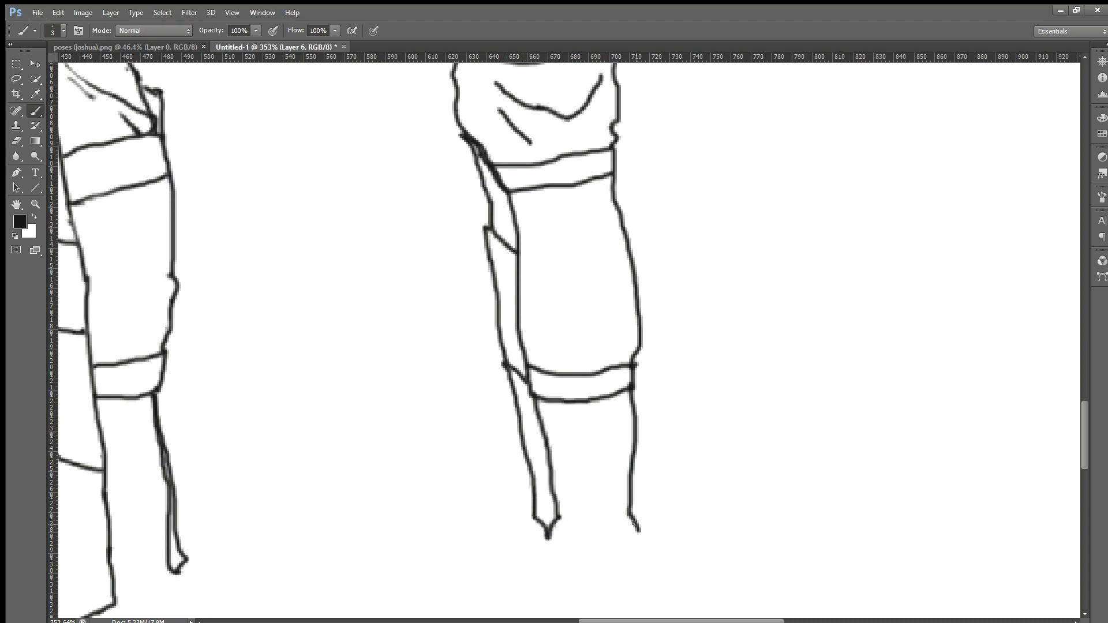
Draw a matching three-segment guard along the right-hand leg's outer edge, from below the knee to a pointed tip at the ankle.
{"action": "left_click_drag", "start_coordinate": [639, 528], "coordinate": [651, 504]}
{"action": "left_click_drag", "start_coordinate": [624, 114], "coordinate": [619, 160]}
{"action": "key", "text": "ctrl+z"}
{"action": "left_click_drag", "start_coordinate": [620, 110], "coordinate": [634, 219]}
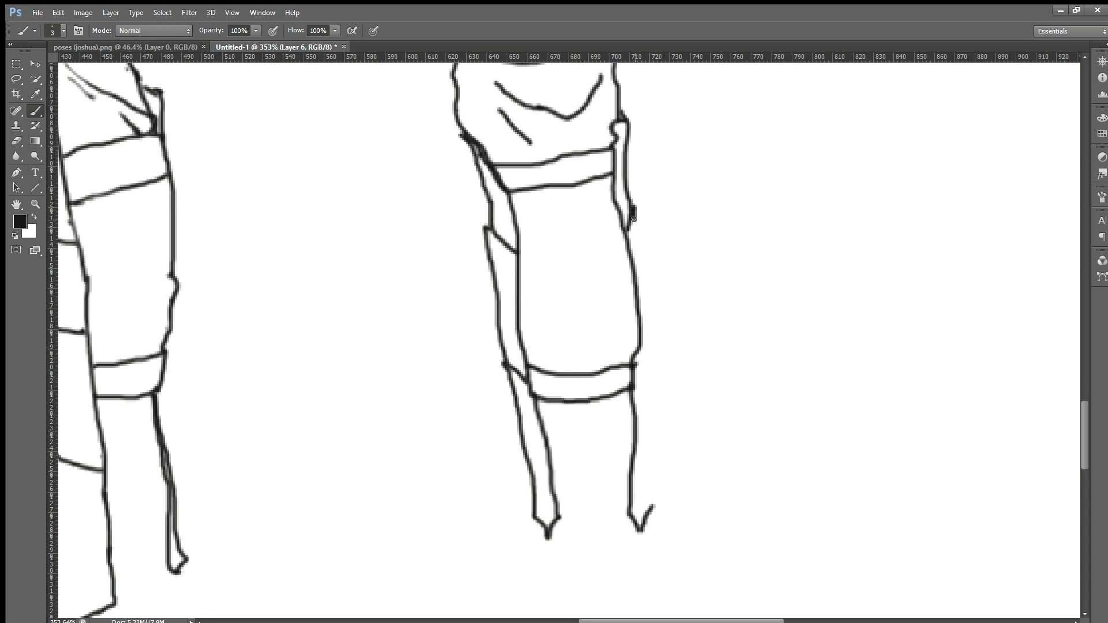
{"action": "left_click_drag", "start_coordinate": [634, 363], "coordinate": [650, 357]}
{"action": "key", "text": "ctrl+z"}
{"action": "left_click_drag", "start_coordinate": [656, 347], "coordinate": [633, 362]}
{"action": "mouse_move", "coordinate": [639, 204]}
{"action": "left_mouse_down"}
{"action": "mouse_move", "coordinate": [657, 343]}
{"action": "mouse_move", "coordinate": [651, 504]}
{"action": "left_mouse_up"}
{"action": "scroll", "coordinate": [612, 367], "scroll_direction": "down", "scroll_amount": 3, "text": "alt"}
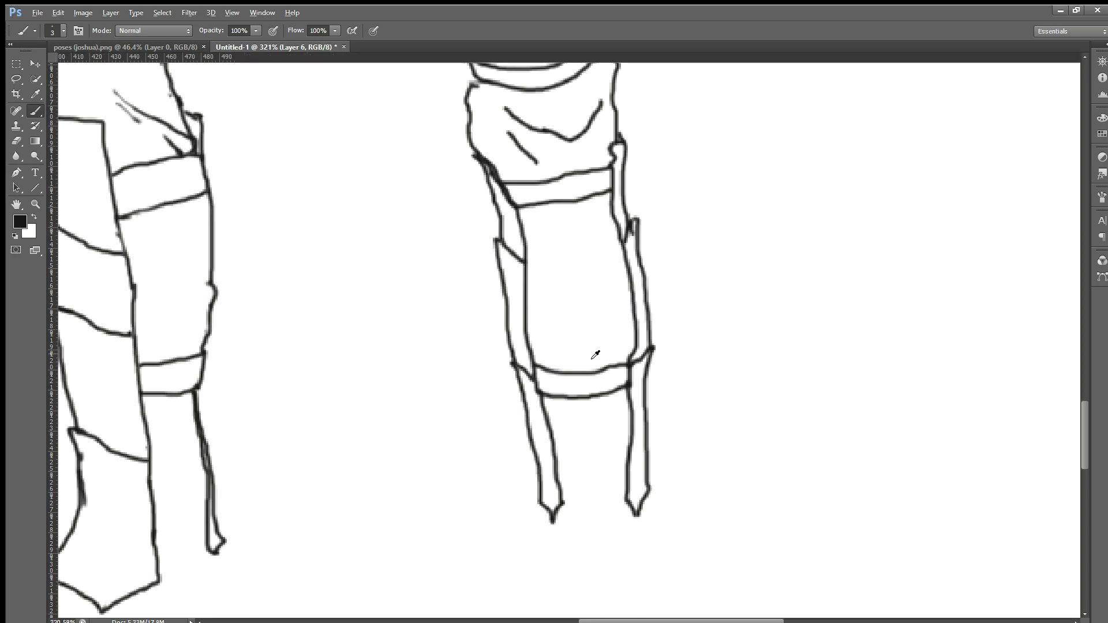
Examine both legs and the whole figure at several zoom levels.
{"action": "scroll", "coordinate": [529, 282], "scroll_direction": "down", "scroll_amount": 4, "text": "alt"}
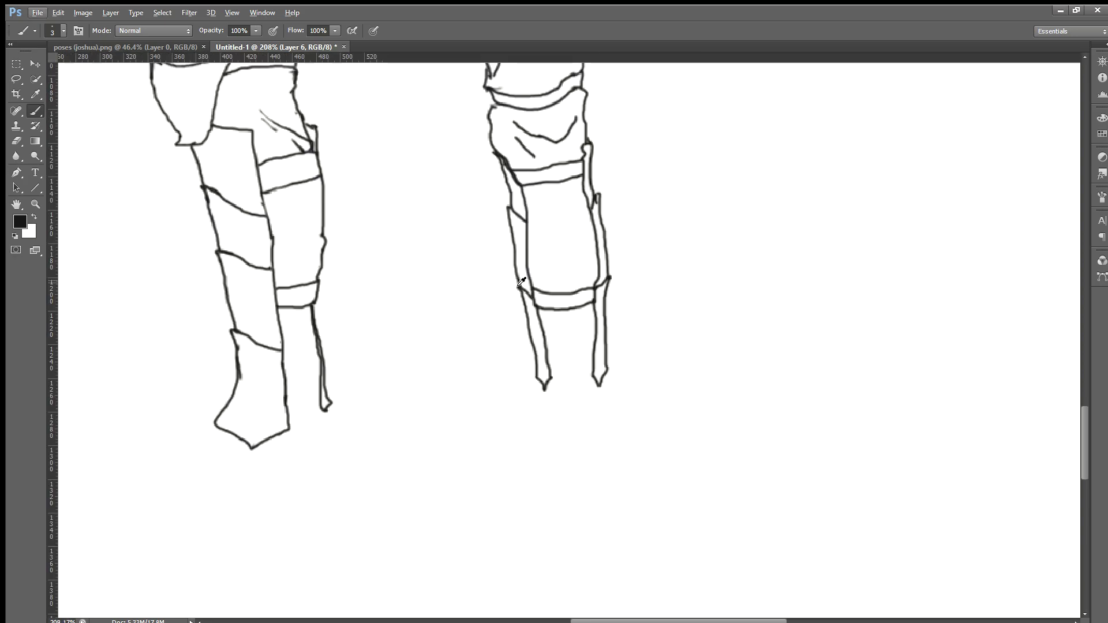
{"action": "scroll", "coordinate": [525, 282], "scroll_direction": "down", "scroll_amount": 5, "text": "alt"}
{"action": "scroll", "coordinate": [521, 281], "scroll_direction": "down", "scroll_amount": 4, "text": "alt"}
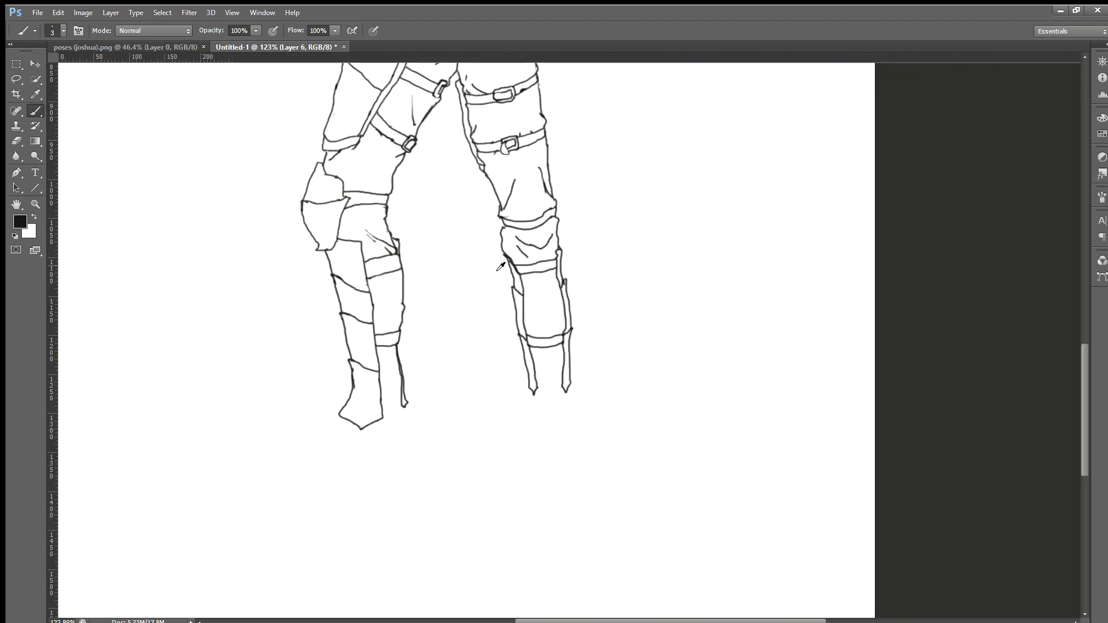
{"action": "scroll", "coordinate": [491, 266], "scroll_direction": "down", "scroll_amount": 2, "text": "alt"}
{"action": "scroll", "coordinate": [491, 265], "scroll_direction": "up", "scroll_amount": 5}
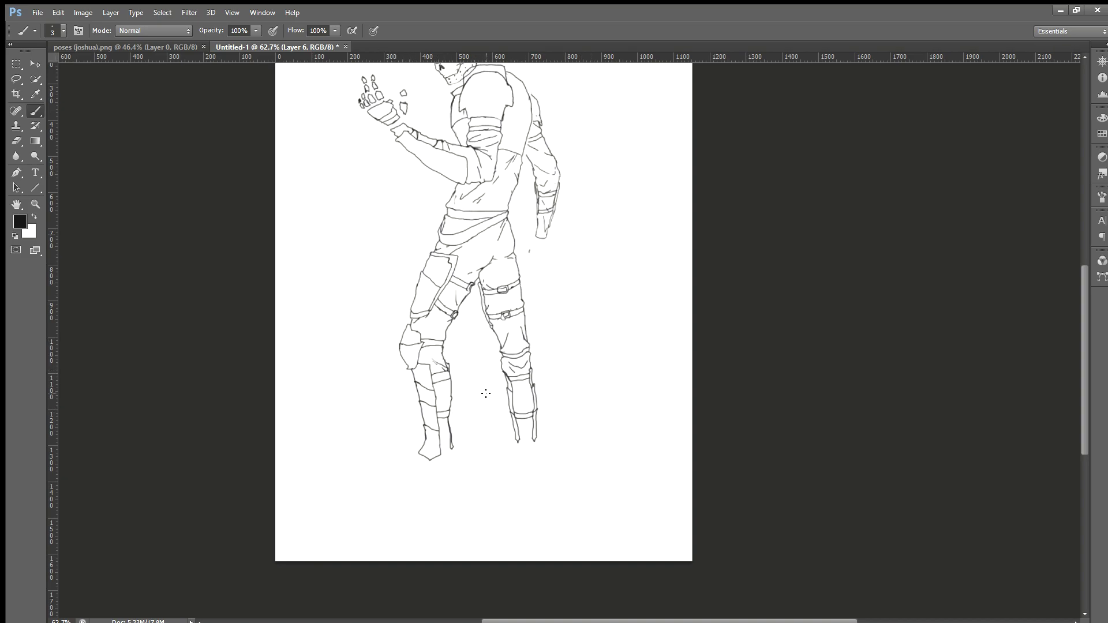
{"action": "scroll", "coordinate": [550, 430], "scroll_direction": "up", "scroll_amount": 1, "text": "alt"}
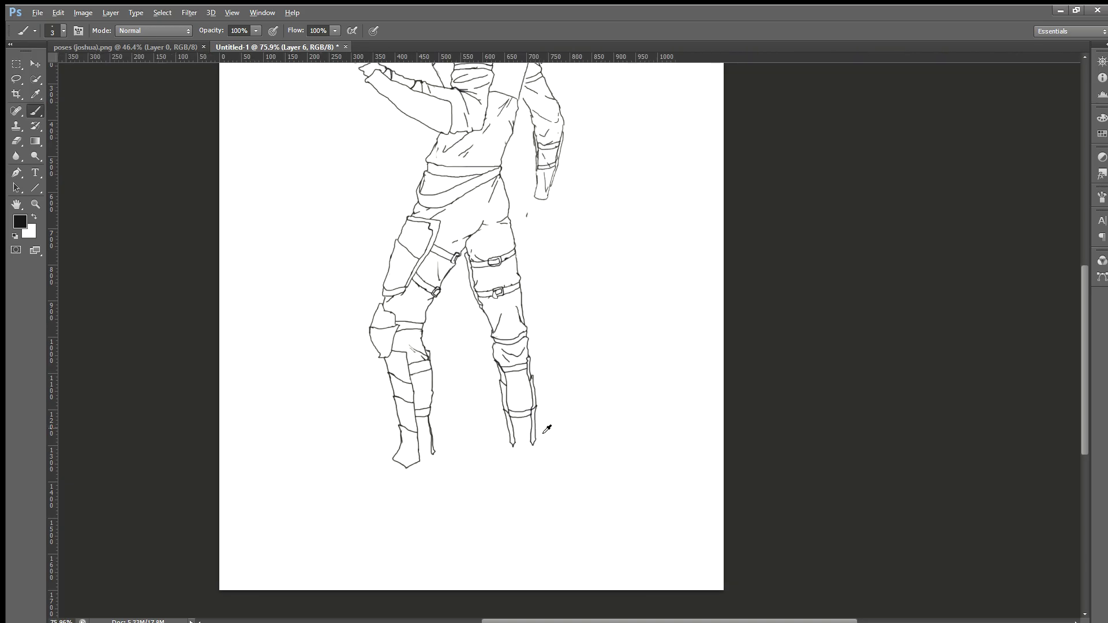
{"action": "scroll", "coordinate": [550, 427], "scroll_direction": "up", "scroll_amount": 2, "text": "alt"}
{"action": "scroll", "coordinate": [549, 427], "scroll_direction": "up", "scroll_amount": 1, "text": "alt"}
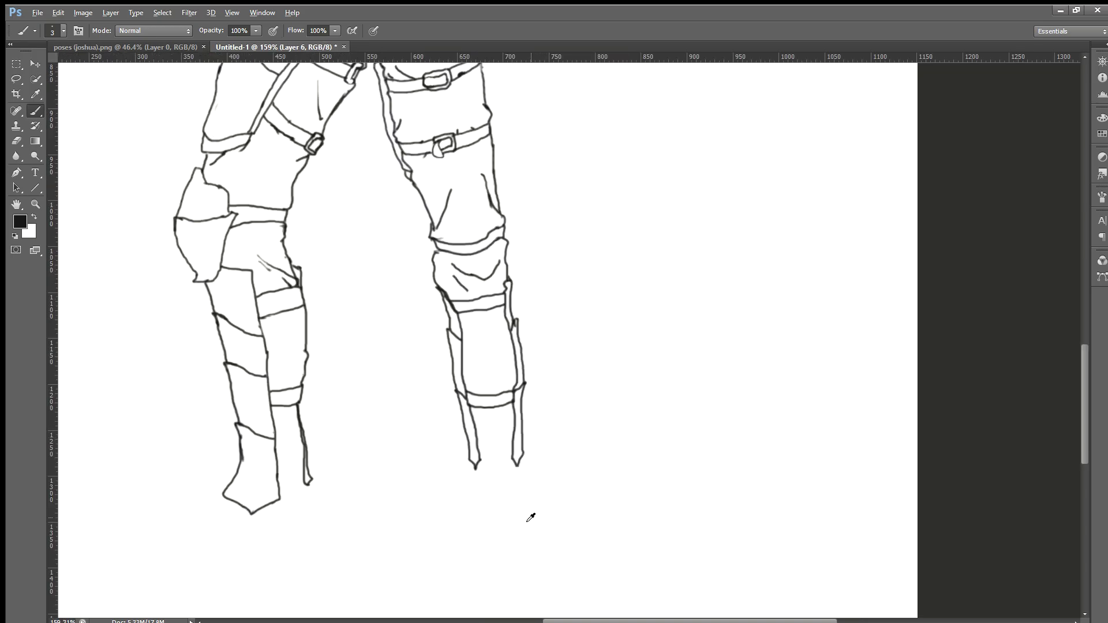
{"action": "scroll", "coordinate": [528, 514], "scroll_direction": "up", "scroll_amount": 1, "text": "alt"}
{"action": "scroll", "coordinate": [273, 440], "scroll_direction": "down", "scroll_amount": 2, "text": "alt"}
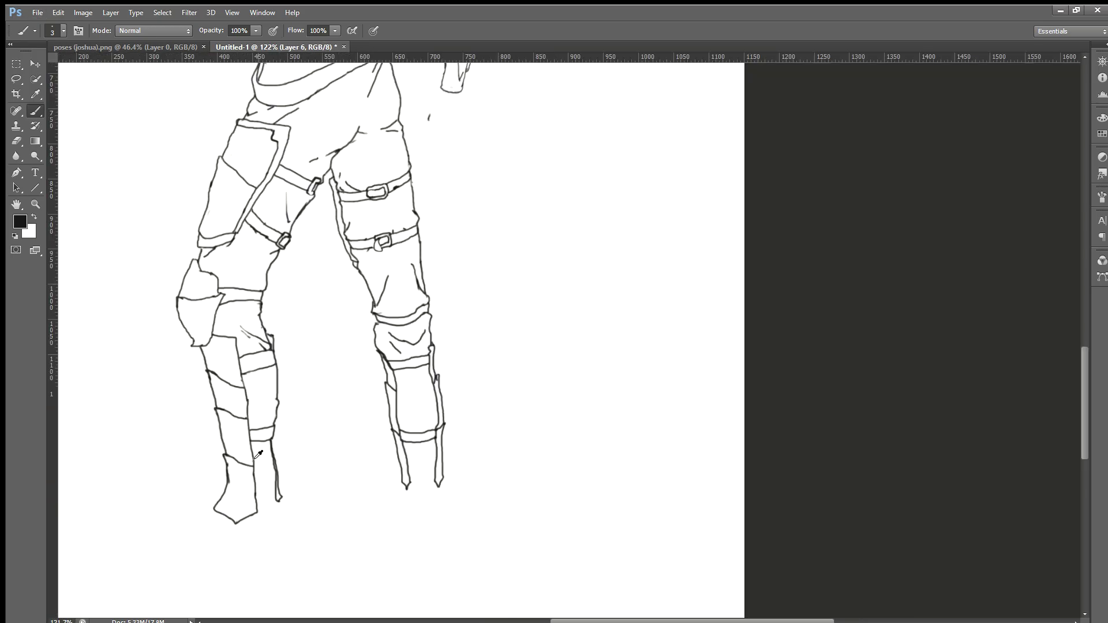
{"action": "scroll", "coordinate": [267, 436], "scroll_direction": "down", "scroll_amount": 4, "text": "alt"}
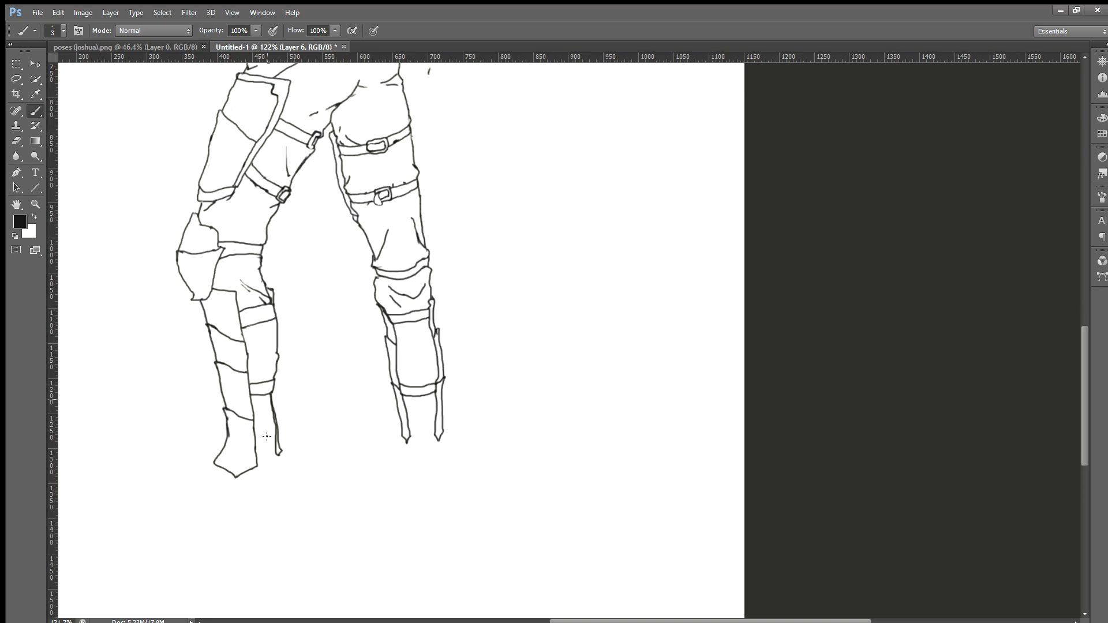
{"action": "scroll", "coordinate": [267, 436], "scroll_direction": "down", "scroll_amount": 3, "text": "alt"}
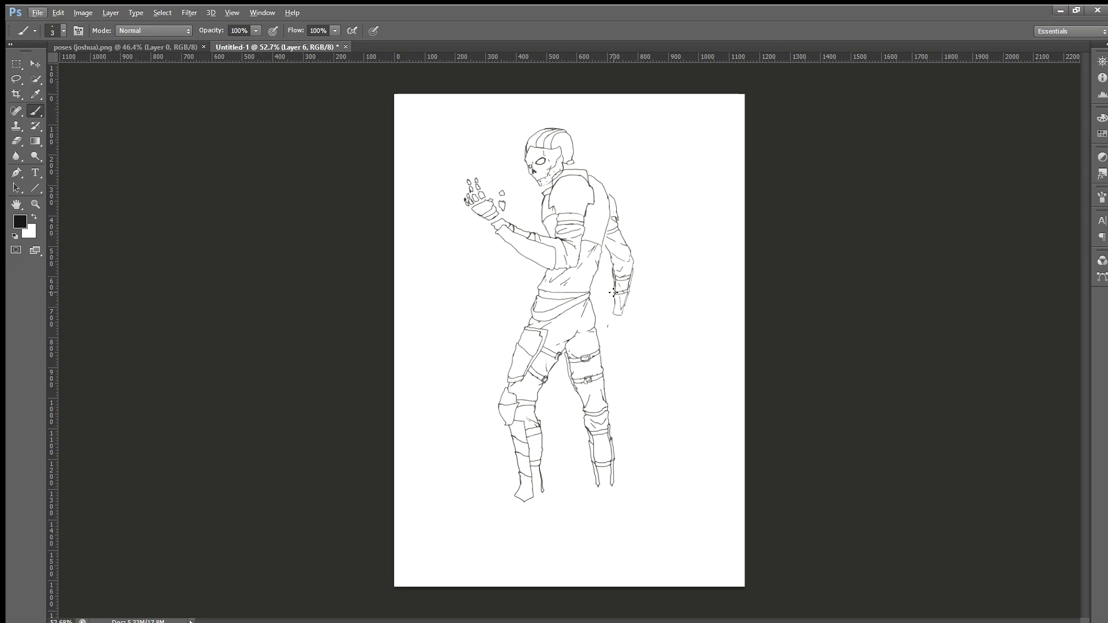
{"action": "scroll", "coordinate": [606, 312], "scroll_direction": "up", "scroll_amount": 5}
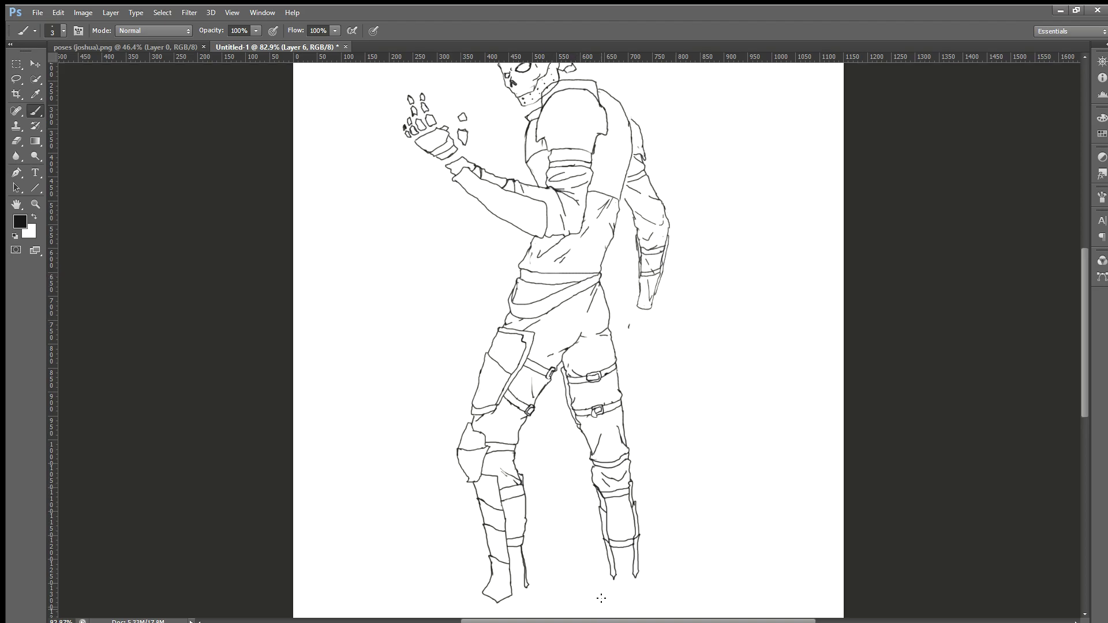
{"action": "scroll", "coordinate": [601, 598], "scroll_direction": "down", "scroll_amount": 3}
{"action": "scroll", "coordinate": [356, 507], "scroll_direction": "down", "scroll_amount": 3}
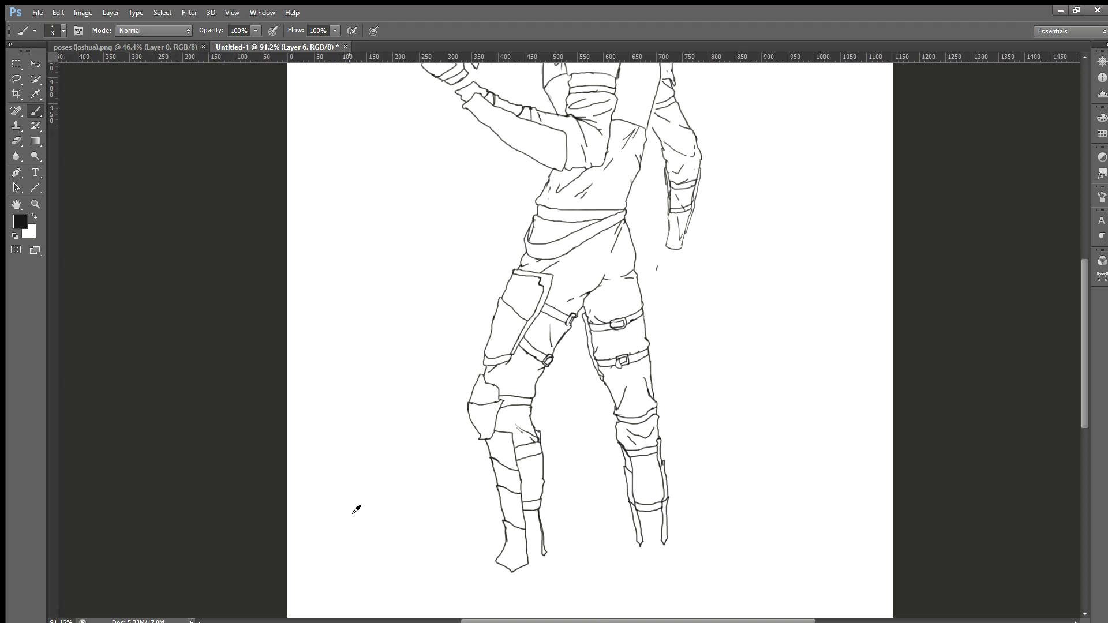
{"action": "scroll", "coordinate": [400, 485], "scroll_direction": "up", "scroll_amount": 1}
{"action": "scroll", "coordinate": [430, 519], "scroll_direction": "down", "scroll_amount": 2}
{"action": "scroll", "coordinate": [430, 519], "scroll_direction": "down", "scroll_amount": 1}
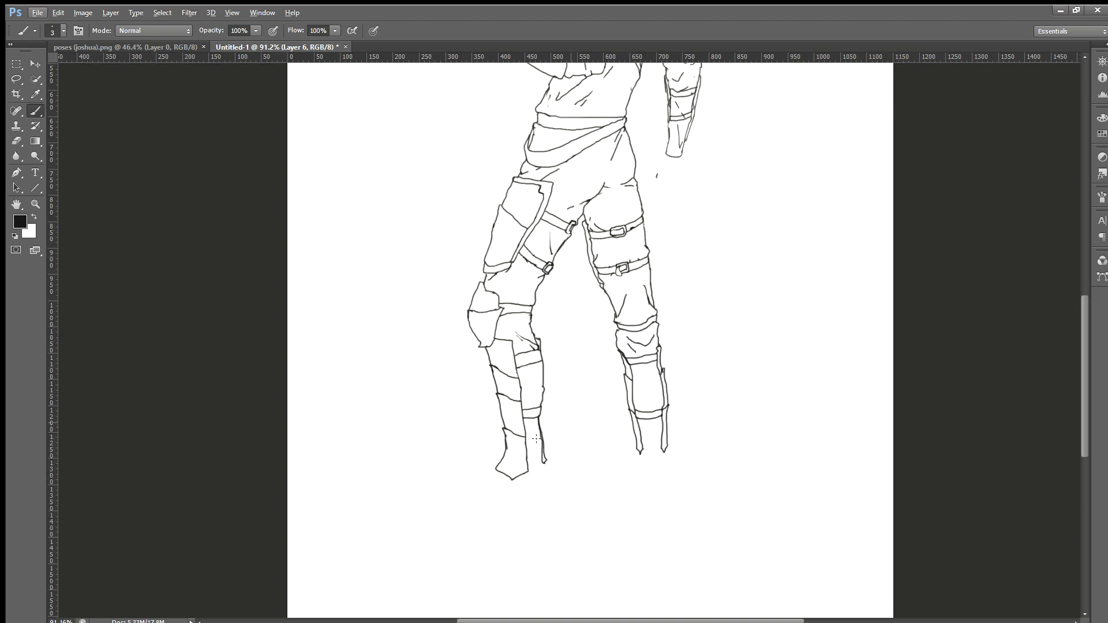
{"action": "scroll", "coordinate": [421, 464], "scroll_direction": "up", "scroll_amount": 5}
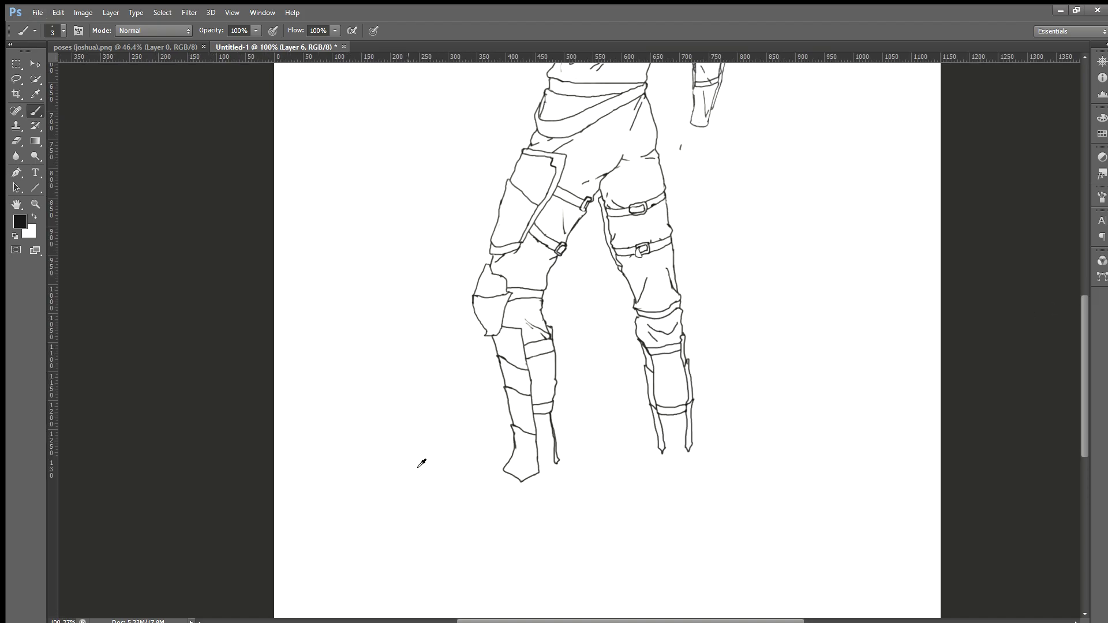
{"action": "left_click_drag", "start_coordinate": [828, 87], "coordinate": [793, 123]}
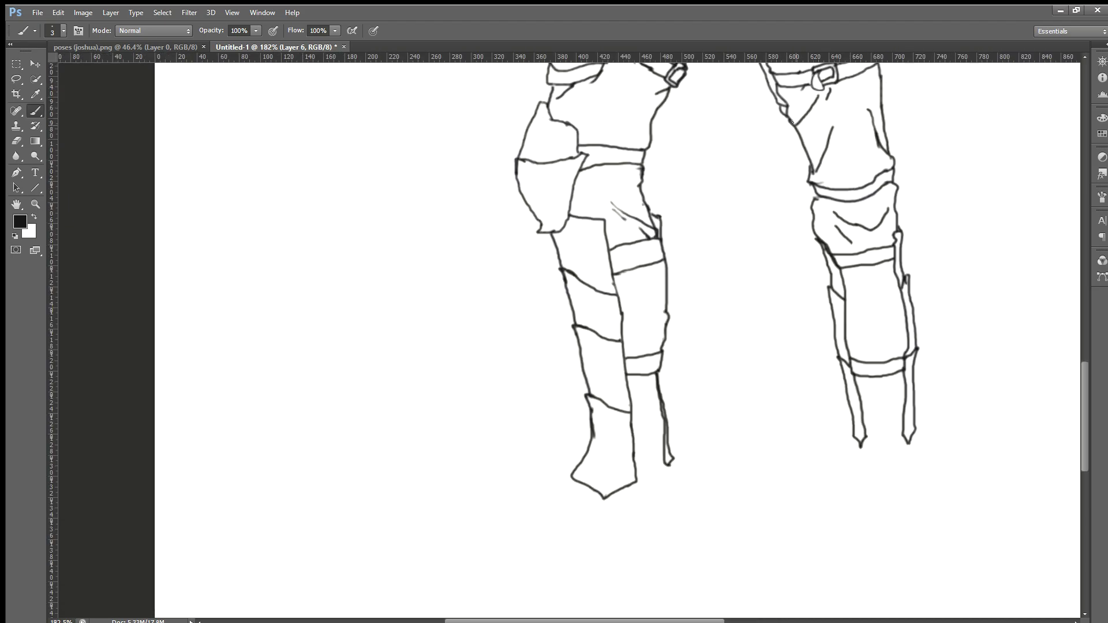
{"action": "key", "text": "ctrl+z"}
{"action": "key", "text": "ctrl+z"}
Check the lower legs against the rest of the body and the empty area beneath them.
{"action": "scroll", "coordinate": [622, 378], "scroll_direction": "down", "scroll_amount": 2}
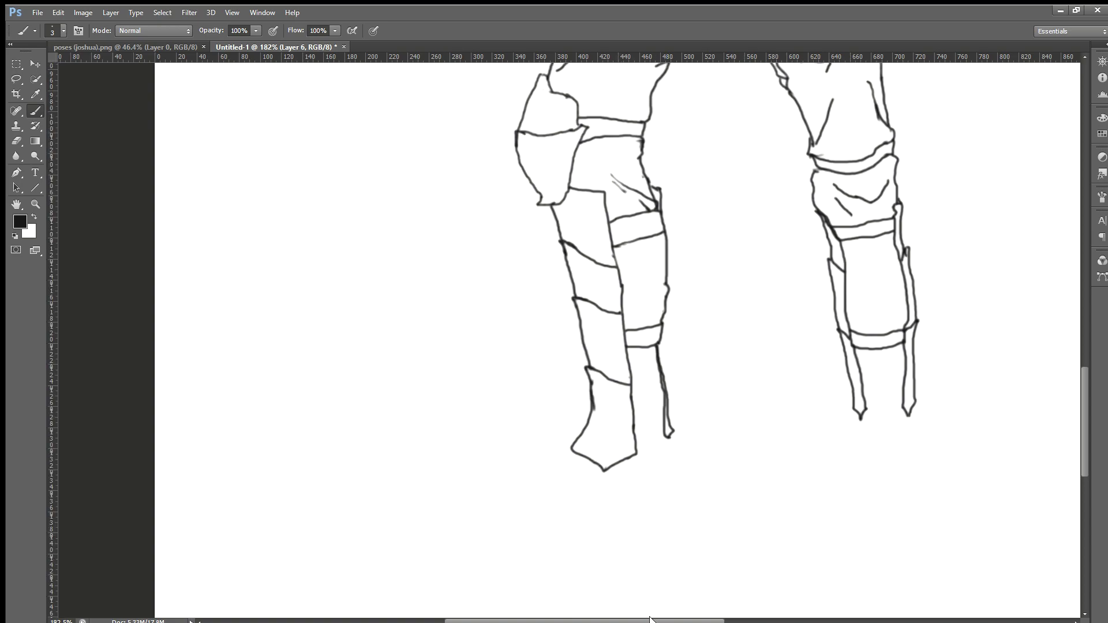
{"action": "left_click_drag", "start_coordinate": [650, 620], "coordinate": [671, 620]}
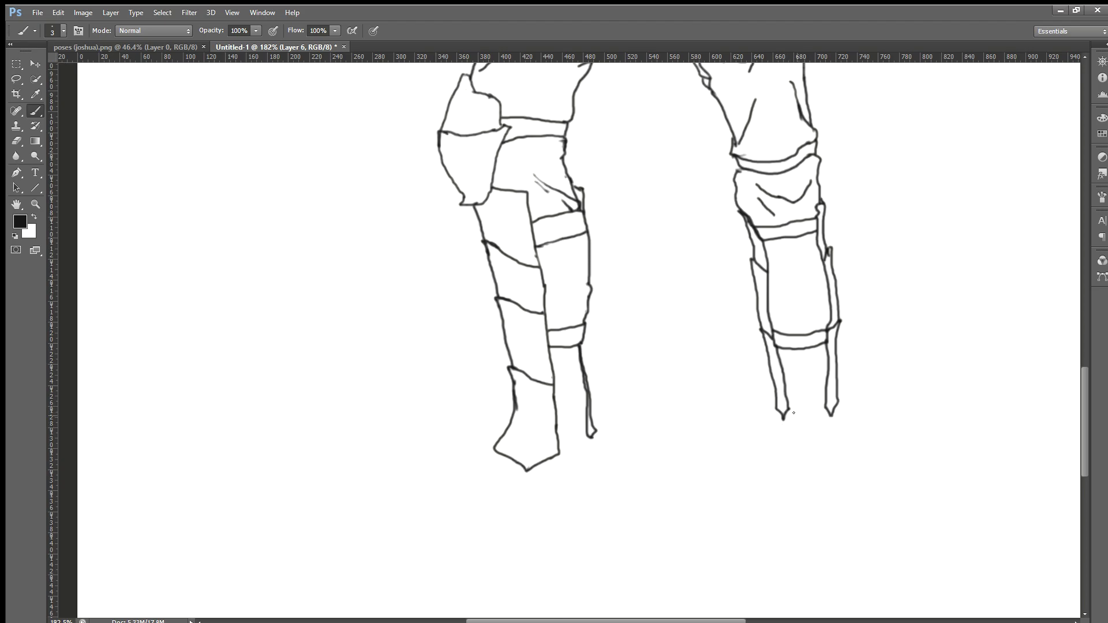
{"action": "scroll", "coordinate": [793, 413], "scroll_direction": "down", "scroll_amount": 3}
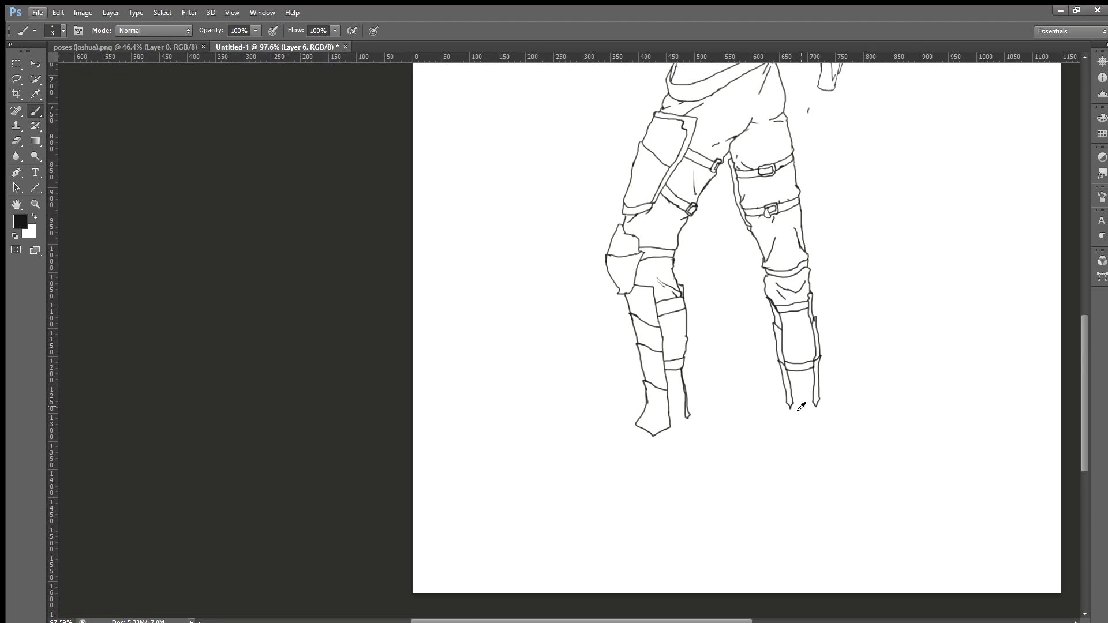
{"action": "scroll", "coordinate": [801, 407], "scroll_direction": "down", "scroll_amount": 1}
{"action": "scroll", "coordinate": [830, 196], "scroll_direction": "up", "scroll_amount": 2}
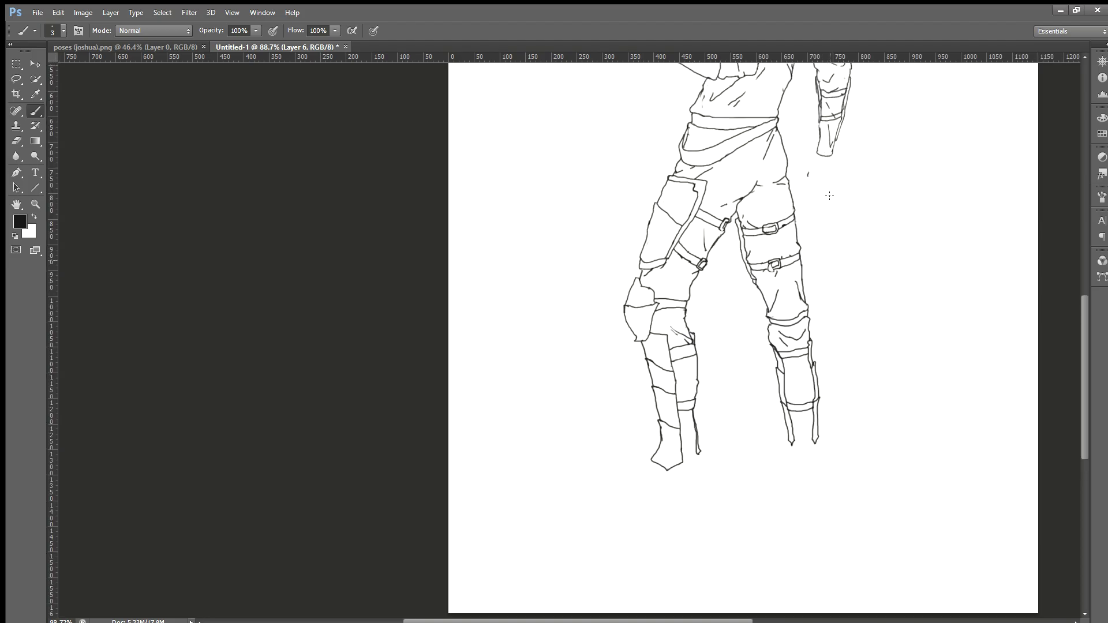
{"action": "scroll", "coordinate": [830, 195], "scroll_direction": "down", "scroll_amount": 1}
{"action": "scroll", "coordinate": [829, 194], "scroll_direction": "down", "scroll_amount": 1}
{"action": "scroll", "coordinate": [830, 193], "scroll_direction": "up", "scroll_amount": 2}
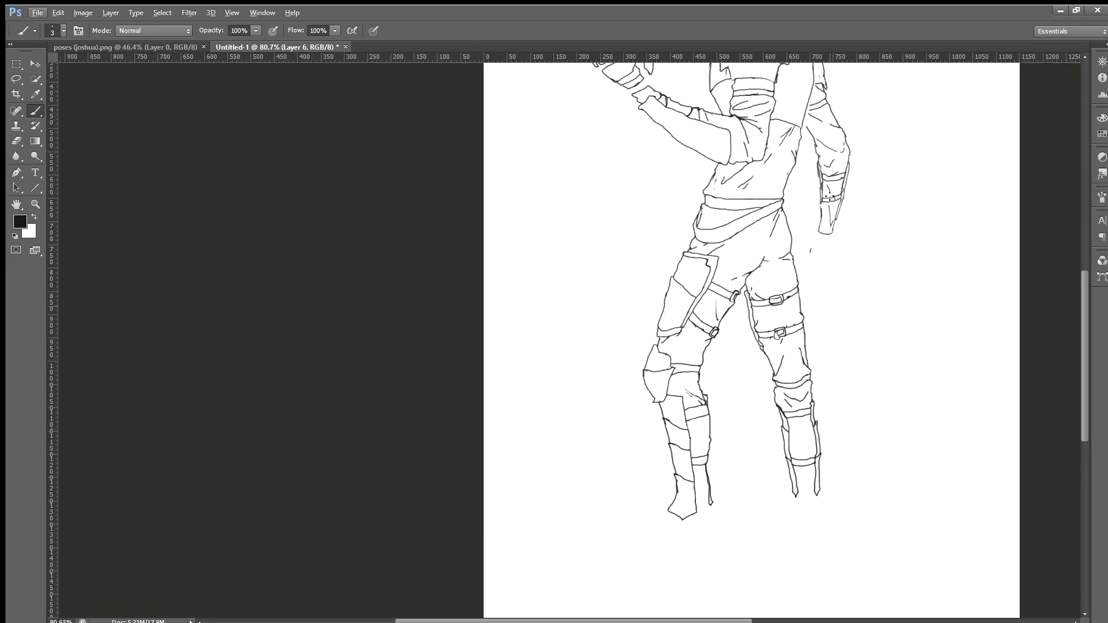
{"action": "scroll", "coordinate": [829, 196], "scroll_direction": "up", "scroll_amount": 2}
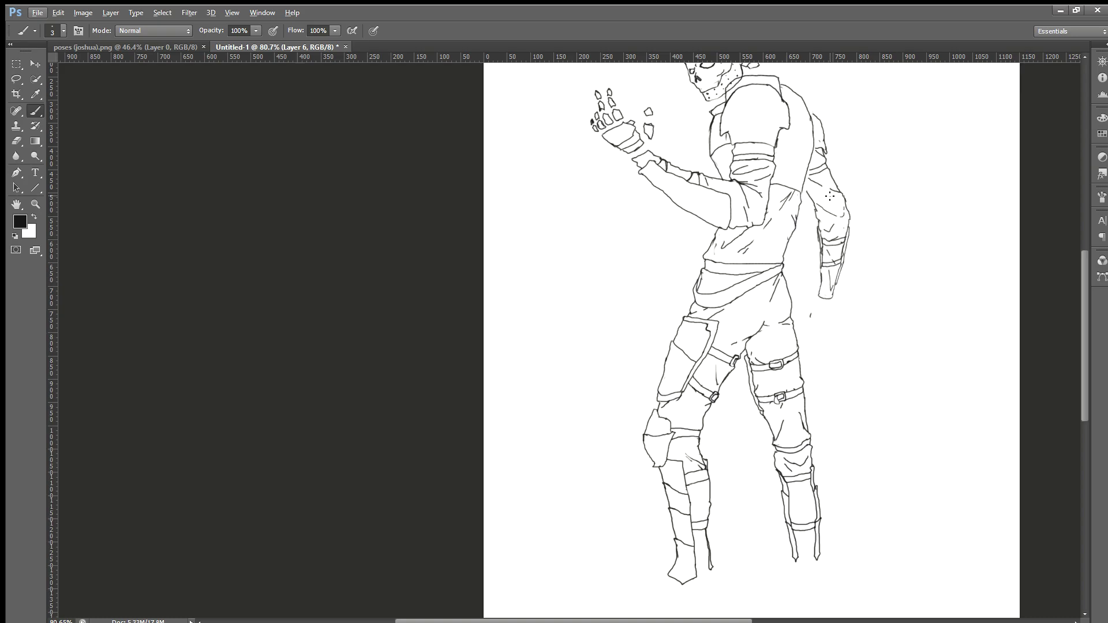
{"action": "scroll", "coordinate": [801, 231], "scroll_direction": "down", "scroll_amount": 2}
{"action": "scroll", "coordinate": [795, 243], "scroll_direction": "down", "scroll_amount": 4}
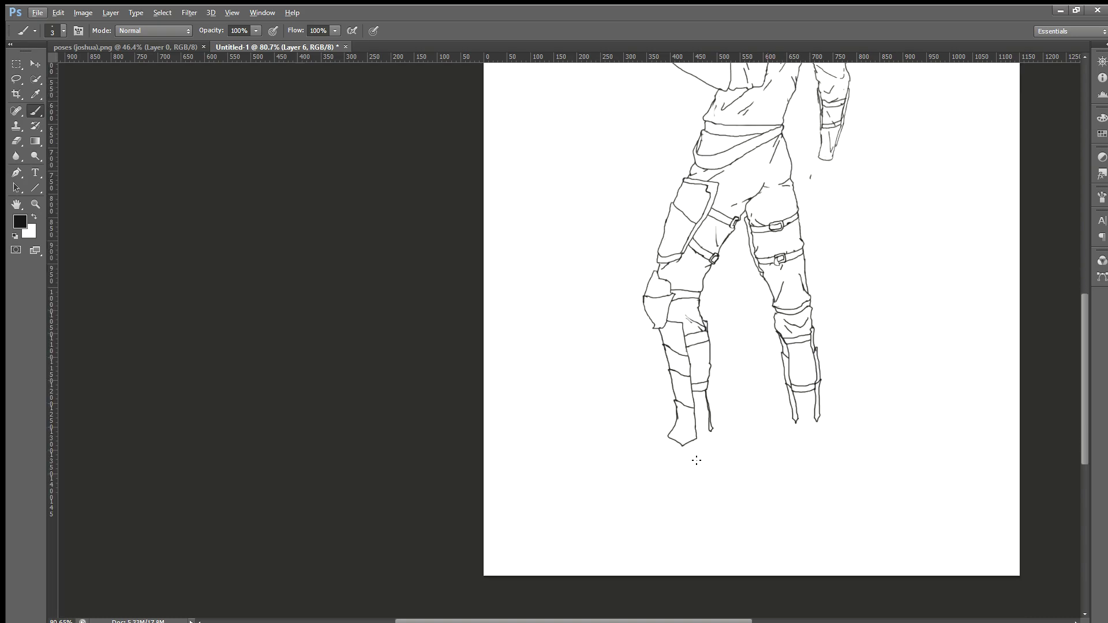
Draw the toe cap of the left-hand foot well below the shin guard, with a thin sole edge and a curved rear edge.
{"action": "scroll", "coordinate": [696, 460], "scroll_direction": "up", "scroll_amount": 6}
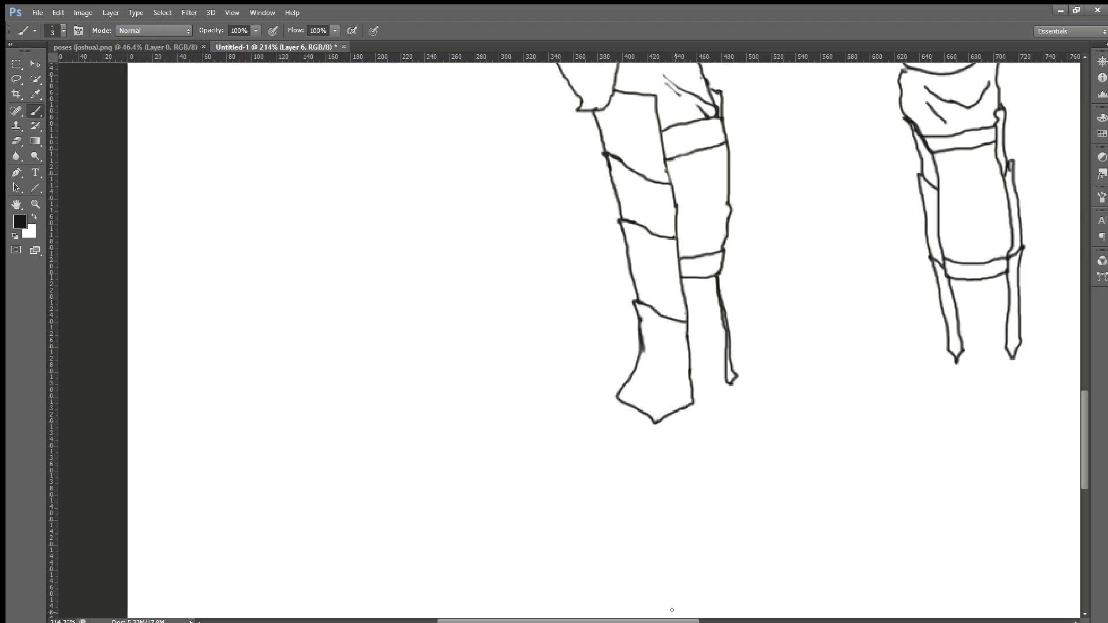
{"action": "mouse_move", "coordinate": [638, 497]}
{"action": "left_mouse_down"}
{"action": "mouse_move", "coordinate": [569, 482]}
{"action": "mouse_move", "coordinate": [573, 450]}
{"action": "left_mouse_up"}
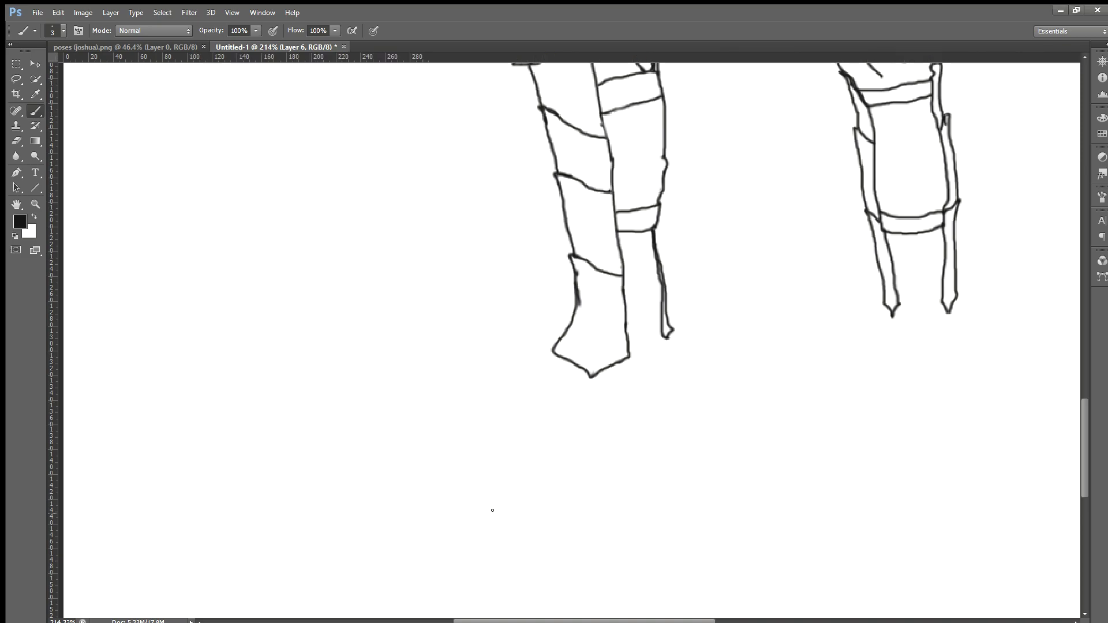
{"action": "scroll", "coordinate": [422, 498], "scroll_direction": "down", "scroll_amount": 1}
{"action": "scroll", "coordinate": [422, 498], "scroll_direction": "down", "scroll_amount": 1}
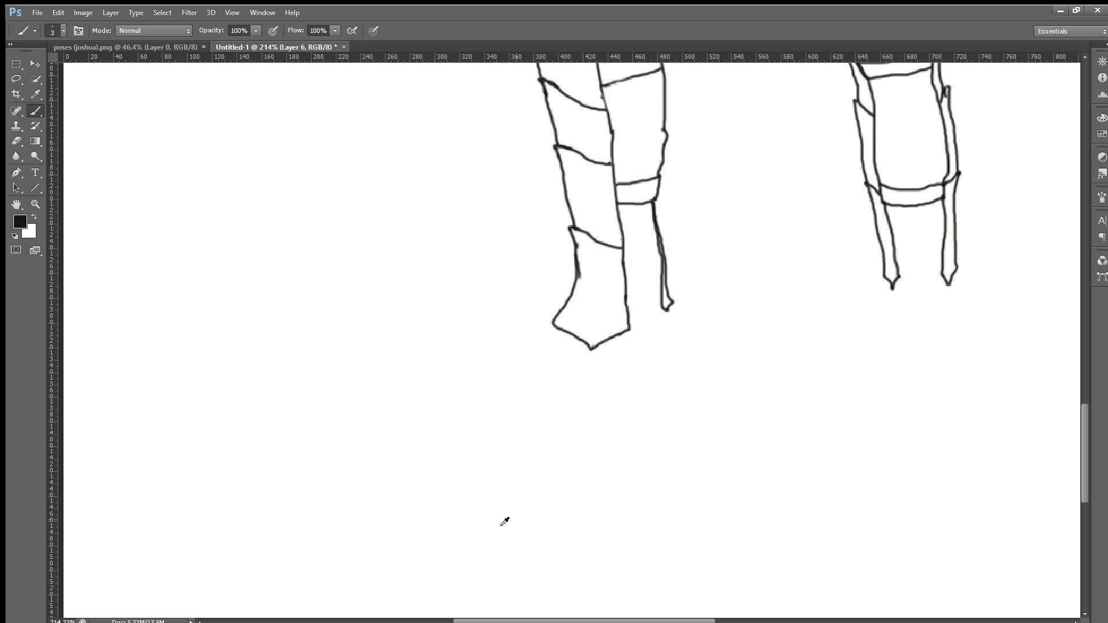
{"action": "scroll", "coordinate": [505, 522], "scroll_direction": "up", "scroll_amount": 2}
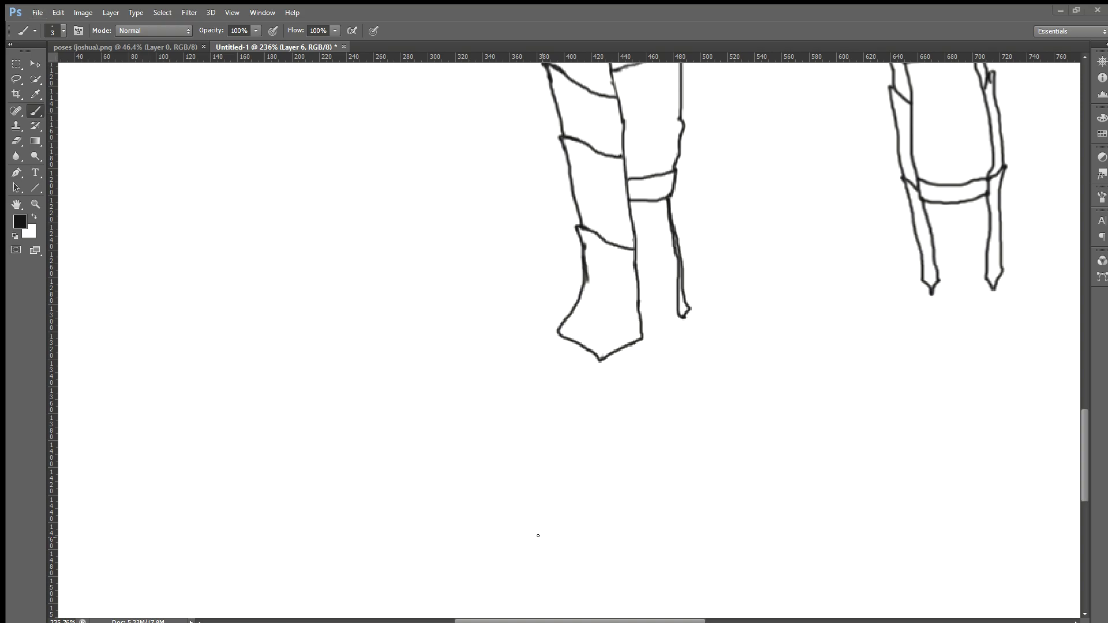
{"action": "mouse_move", "coordinate": [542, 533]}
{"action": "left_mouse_down"}
{"action": "mouse_move", "coordinate": [492, 551]}
{"action": "mouse_move", "coordinate": [470, 585]}
{"action": "mouse_move", "coordinate": [530, 589]}
{"action": "left_mouse_up"}
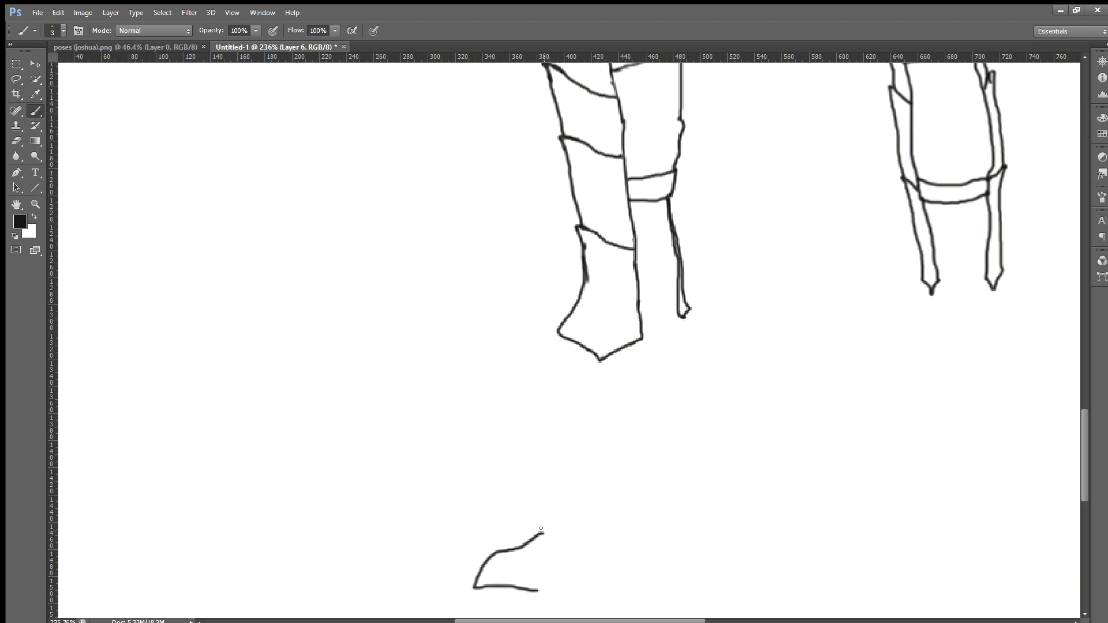
{"action": "scroll", "coordinate": [541, 529], "scroll_direction": "down", "scroll_amount": 3}
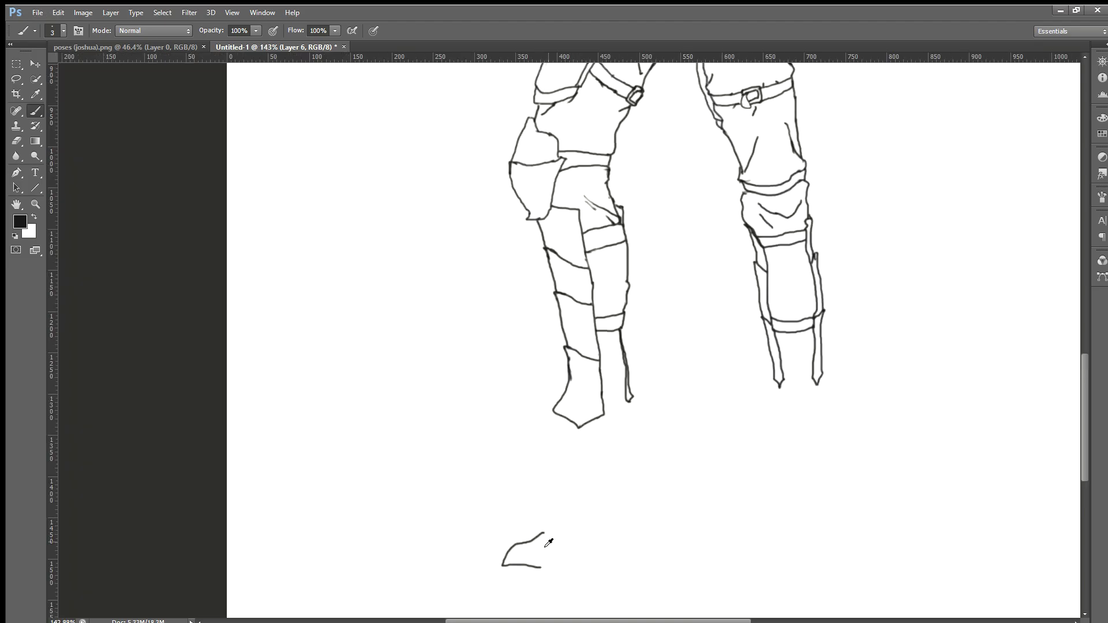
{"action": "scroll", "coordinate": [549, 543], "scroll_direction": "up", "scroll_amount": 3}
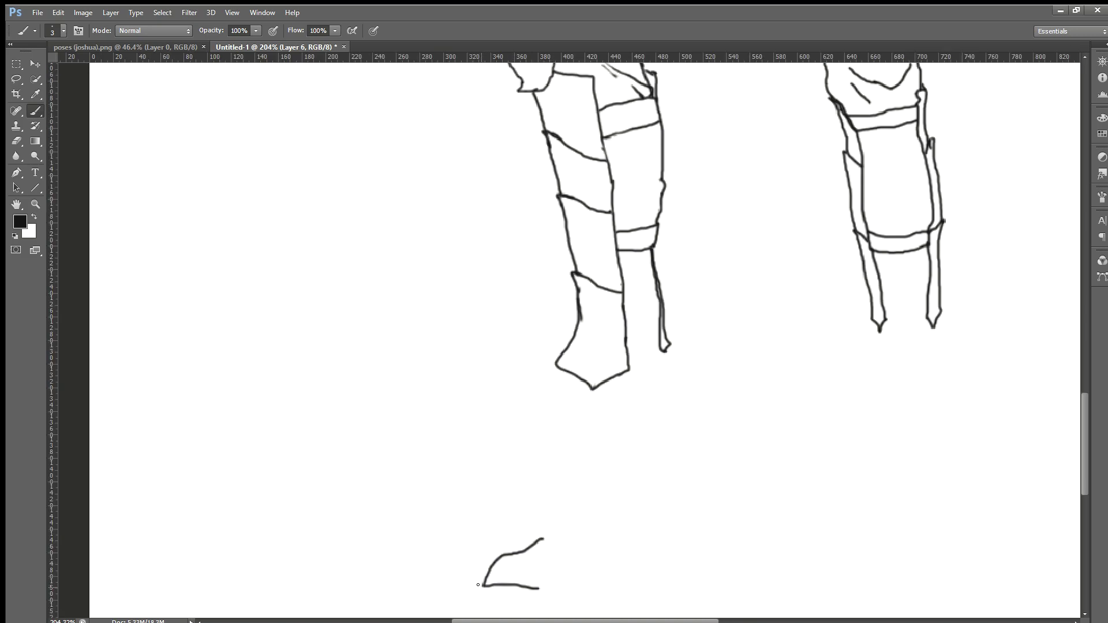
{"action": "left_click_drag", "start_coordinate": [481, 586], "coordinate": [512, 589]}
{"action": "left_click_drag", "start_coordinate": [543, 540], "coordinate": [537, 588]}
Draw the midfoot plate behind the toe cap and a four-sided instep plate above it, rising toward the ankle.
{"action": "left_click_drag", "start_coordinate": [543, 526], "coordinate": [564, 500]}
{"action": "mouse_move", "coordinate": [542, 587]}
{"action": "left_mouse_down"}
{"action": "mouse_move", "coordinate": [582, 573]}
{"action": "mouse_move", "coordinate": [605, 534]}
{"action": "left_mouse_up"}
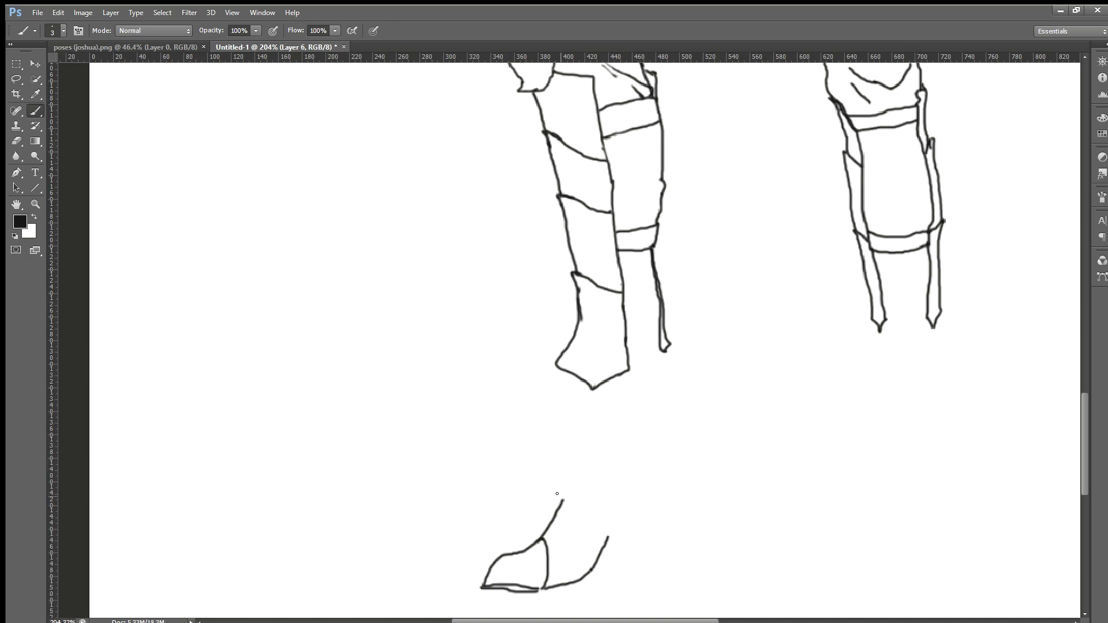
{"action": "left_click_drag", "start_coordinate": [561, 497], "coordinate": [588, 513]}
{"action": "left_click_drag", "start_coordinate": [559, 496], "coordinate": [578, 440]}
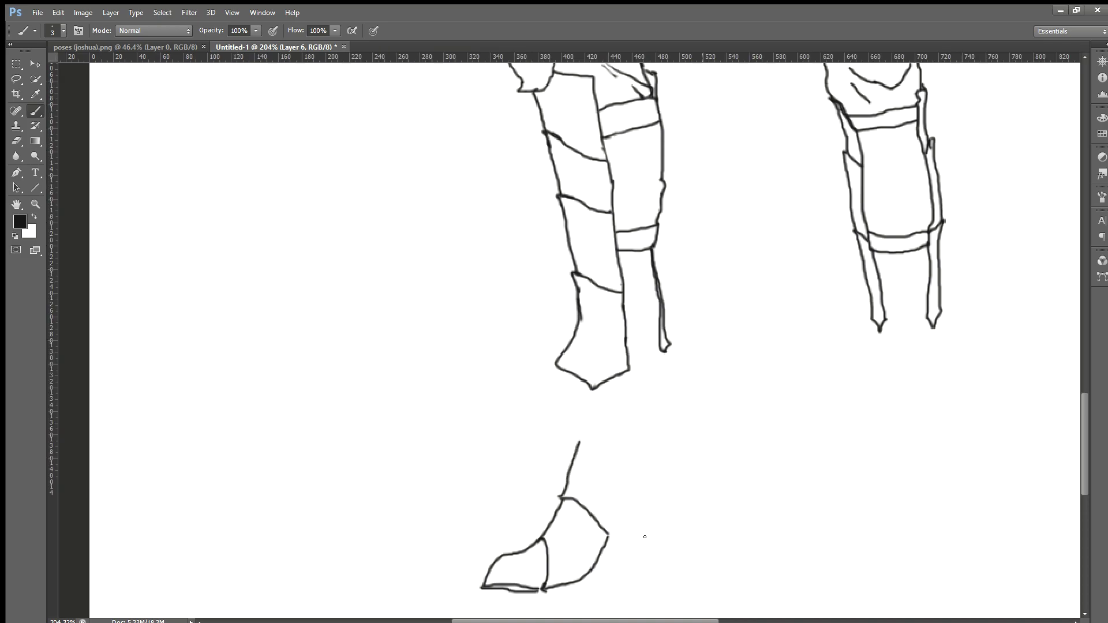
{"action": "left_click_drag", "start_coordinate": [607, 530], "coordinate": [651, 476]}
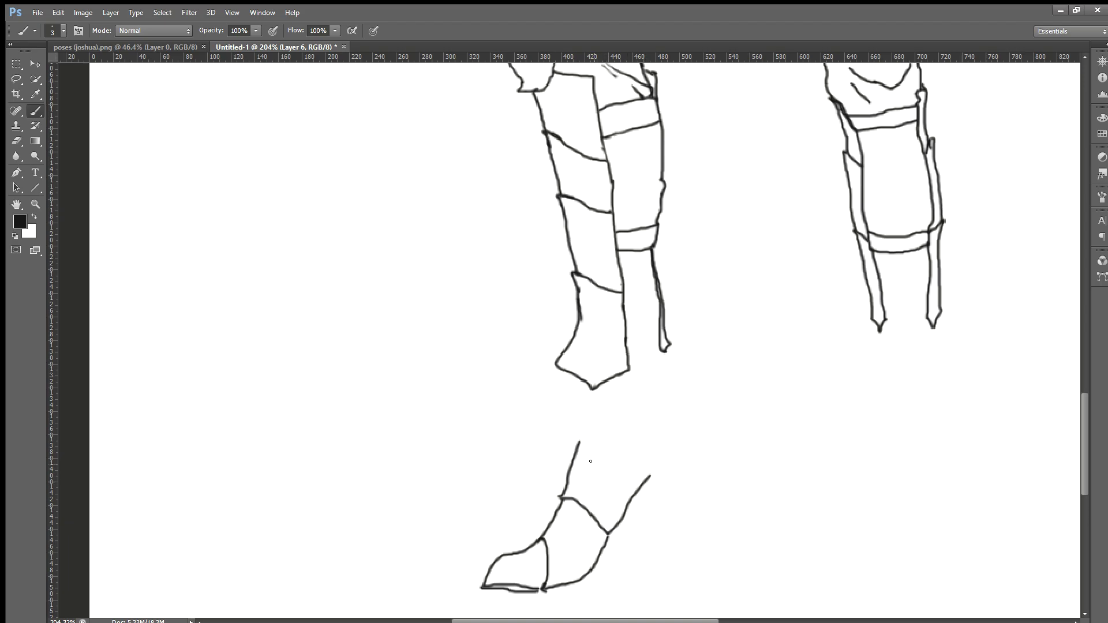
{"action": "mouse_move", "coordinate": [577, 440]}
{"action": "left_mouse_down"}
{"action": "mouse_move", "coordinate": [651, 456]}
{"action": "mouse_move", "coordinate": [648, 477]}
{"action": "left_mouse_up"}
Draw the sole line curving from under the midfoot up to the heel, and undo the extra parallel stroke at its upper end.
{"action": "scroll", "coordinate": [653, 476], "scroll_direction": "down", "scroll_amount": 5}
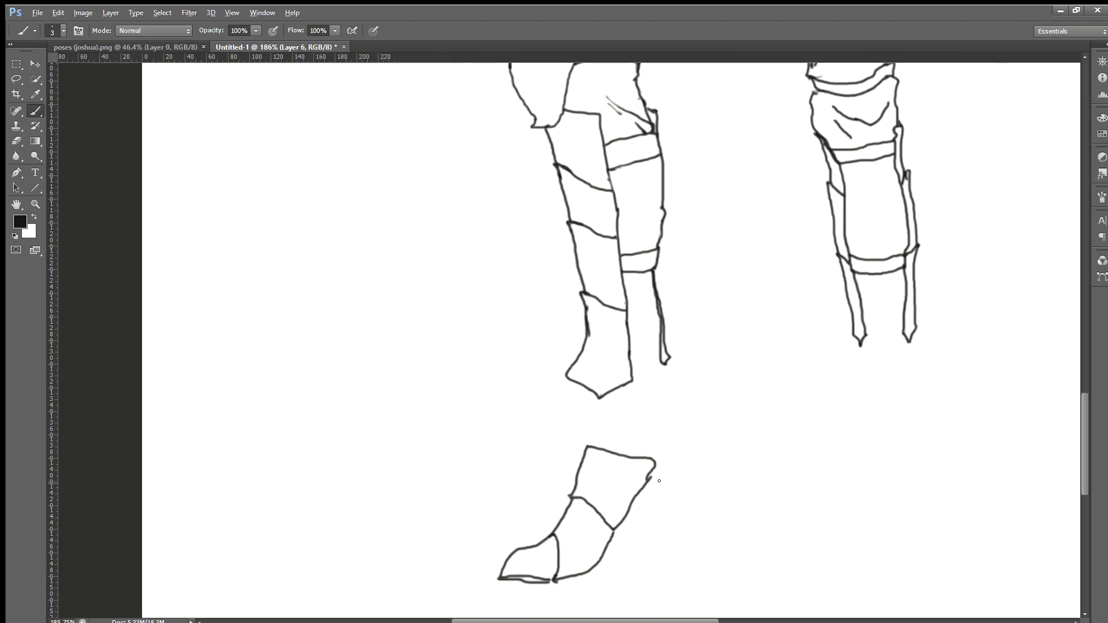
{"action": "scroll", "coordinate": [667, 485], "scroll_direction": "down", "scroll_amount": 1}
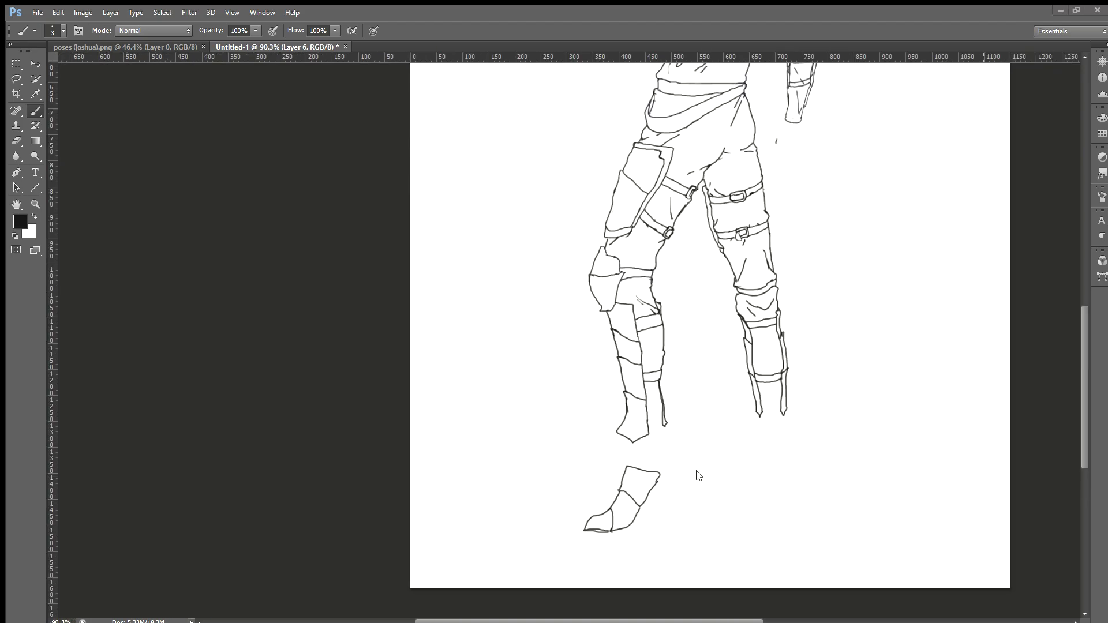
{"action": "scroll", "coordinate": [725, 429], "scroll_direction": "up", "scroll_amount": 1}
{"action": "scroll", "coordinate": [701, 456], "scroll_direction": "up", "scroll_amount": 3}
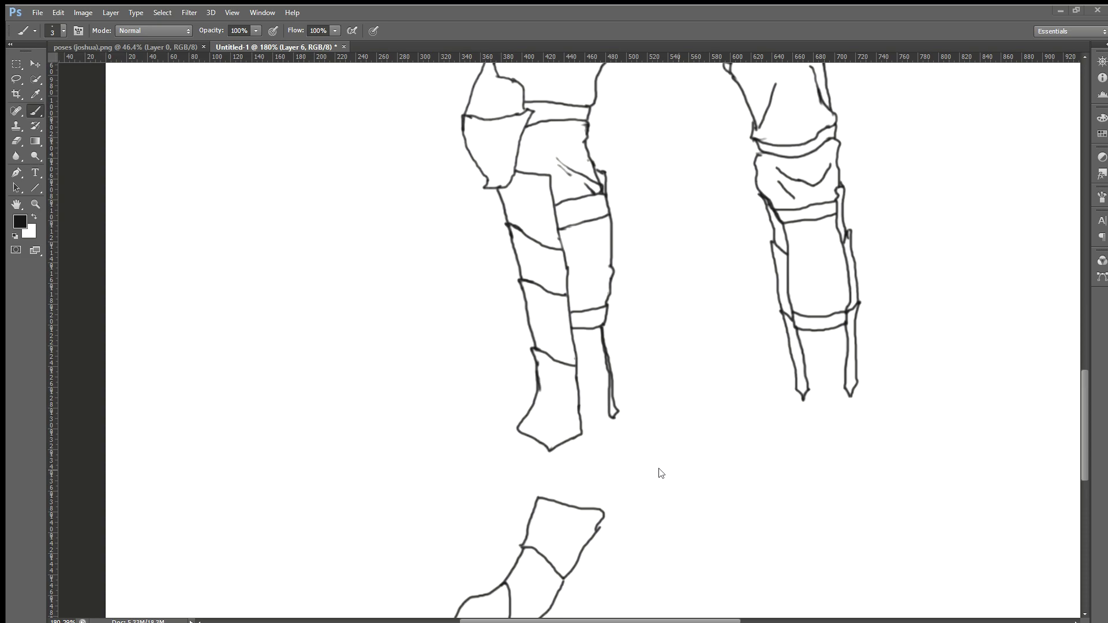
{"action": "scroll", "coordinate": [661, 469], "scroll_direction": "down", "scroll_amount": 2}
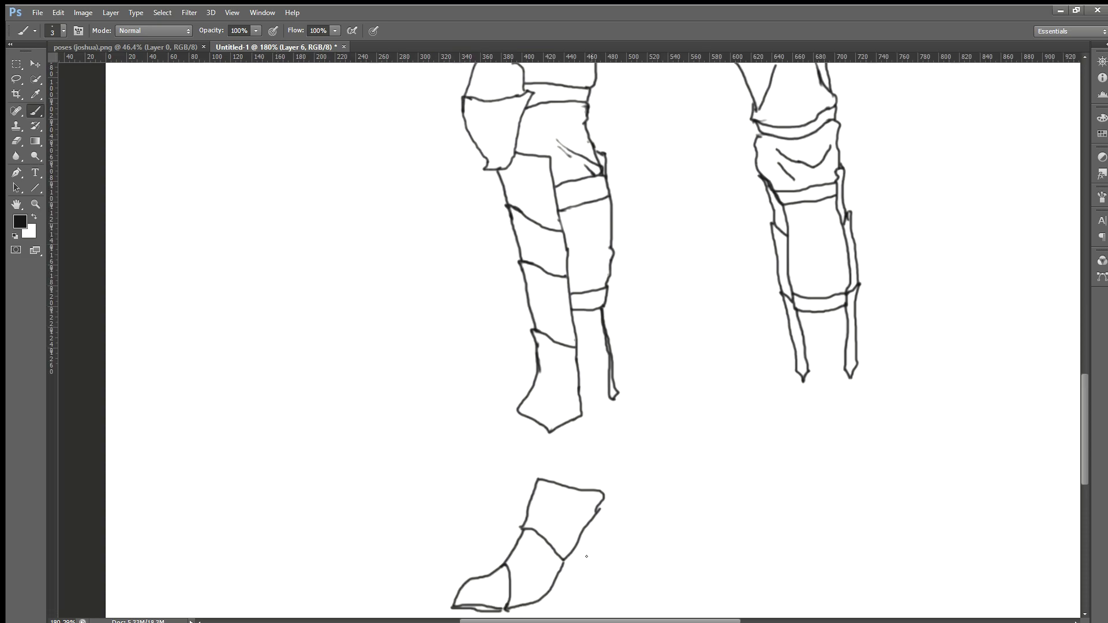
{"action": "mouse_move", "coordinate": [523, 595]}
{"action": "left_mouse_down"}
{"action": "mouse_move", "coordinate": [576, 576]}
{"action": "mouse_move", "coordinate": [614, 492]}
{"action": "mouse_move", "coordinate": [663, 473]}
{"action": "left_mouse_up"}
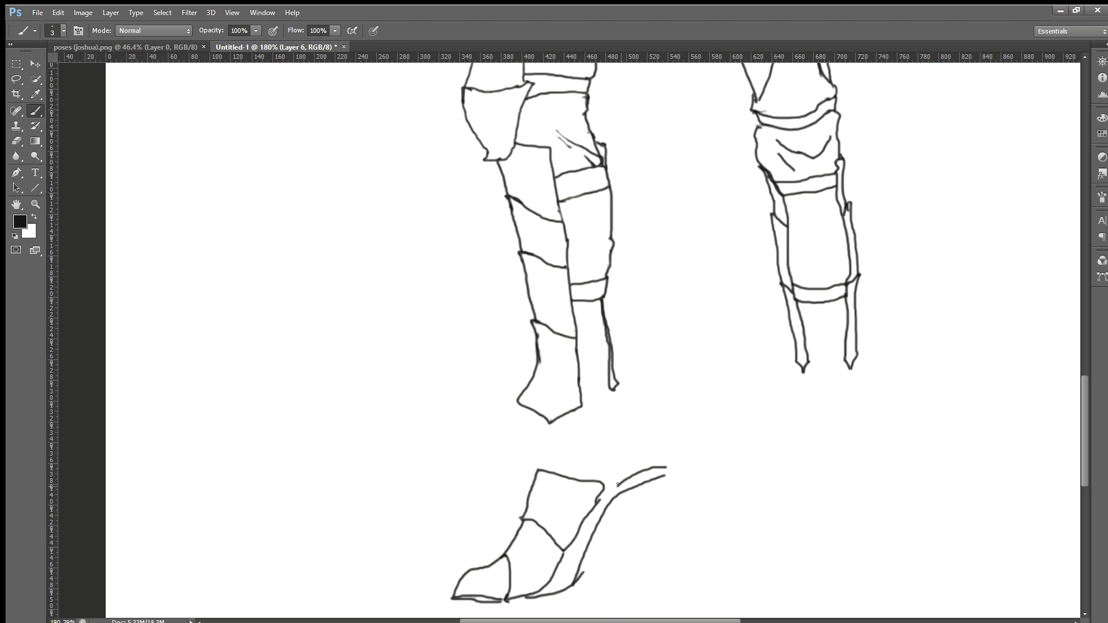
{"action": "key", "text": "ctrl+z"}
{"action": "scroll", "coordinate": [657, 502], "scroll_direction": "up", "scroll_amount": 2}
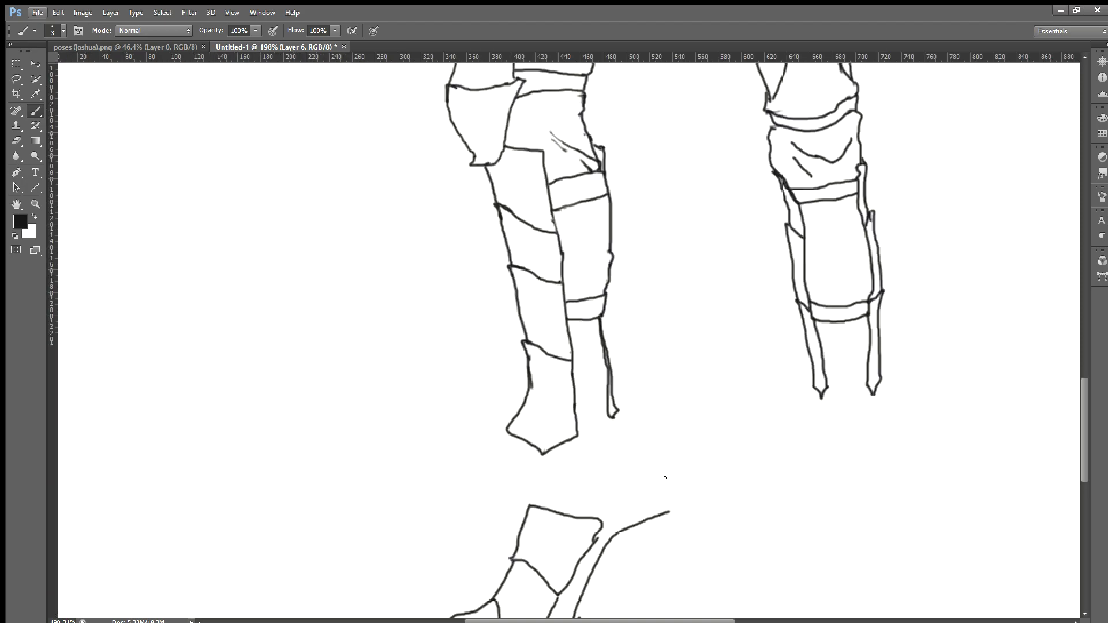
{"action": "scroll", "coordinate": [665, 494], "scroll_direction": "down", "scroll_amount": 3}
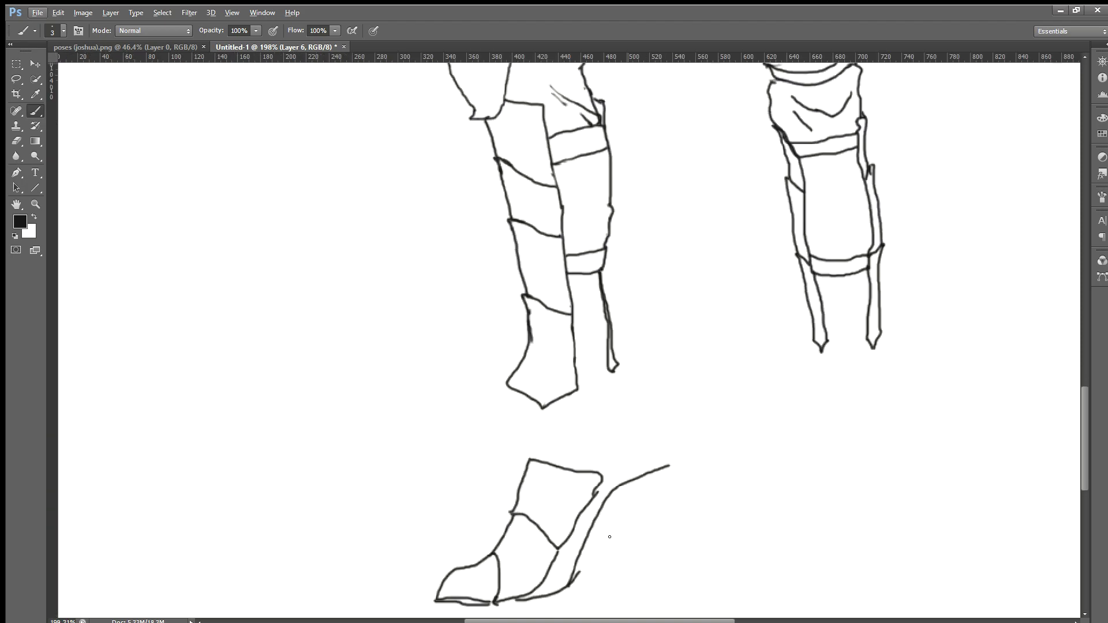
Complete the raised heel piece with a parallel inner line and an outer contour meeting in a pointed tip.
{"action": "left_click_drag", "start_coordinate": [560, 584], "coordinate": [576, 538]}
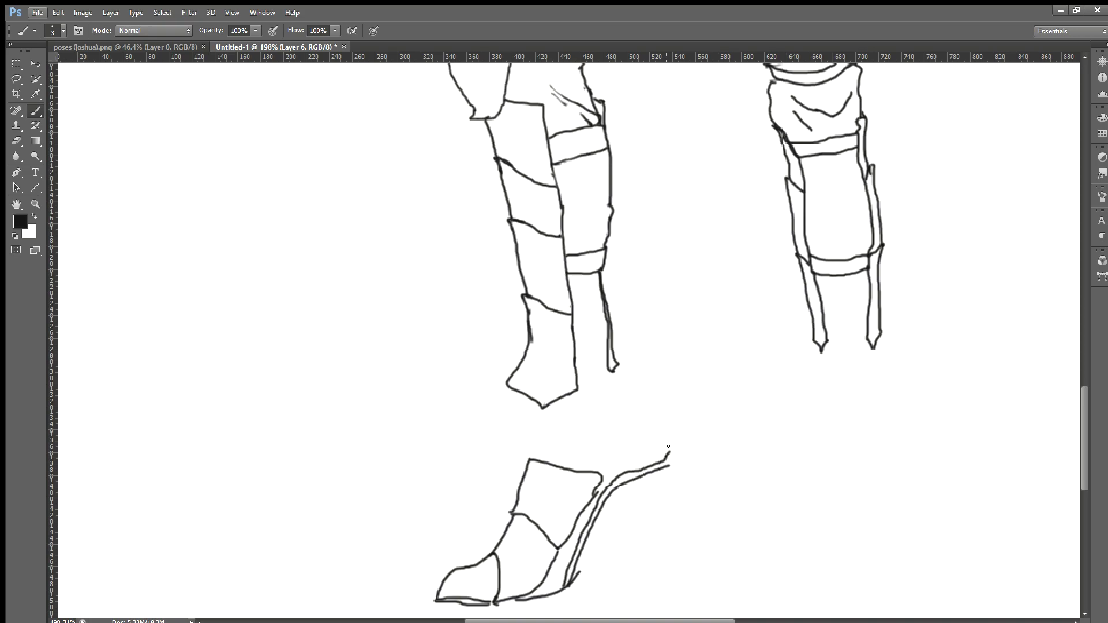
{"action": "left_click_drag", "start_coordinate": [670, 448], "coordinate": [664, 461]}
{"action": "mouse_move", "coordinate": [574, 572]}
{"action": "left_mouse_down"}
{"action": "mouse_move", "coordinate": [613, 512]}
{"action": "mouse_move", "coordinate": [675, 469]}
{"action": "left_mouse_up"}
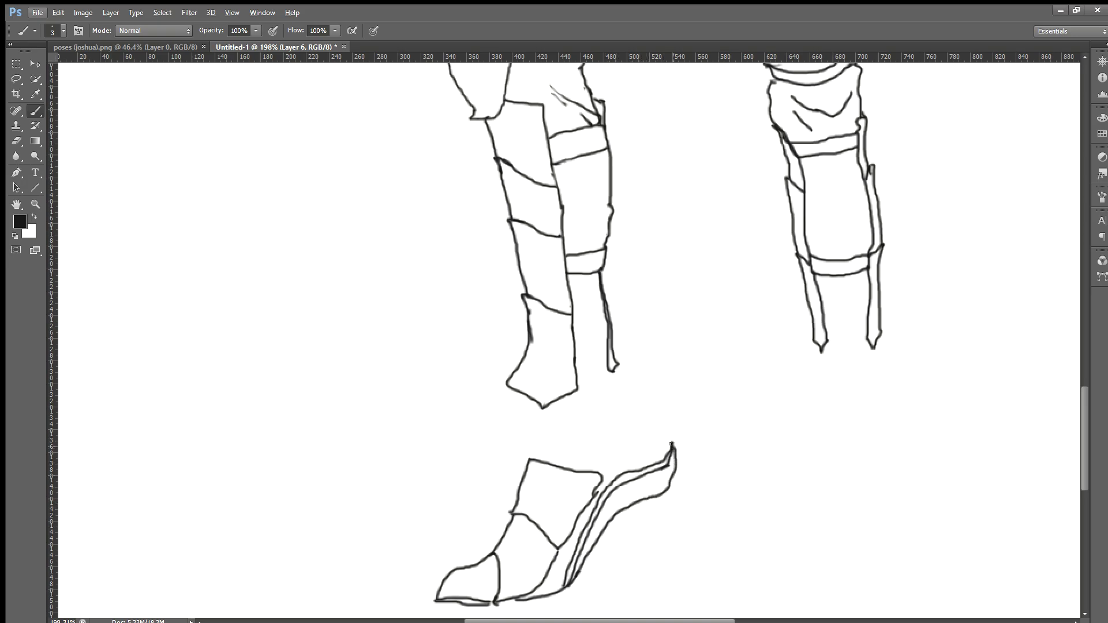
Check the new foot's placement and proportions against the lower legs and the whole figure.
{"action": "scroll", "coordinate": [672, 444], "scroll_direction": "down", "scroll_amount": 4}
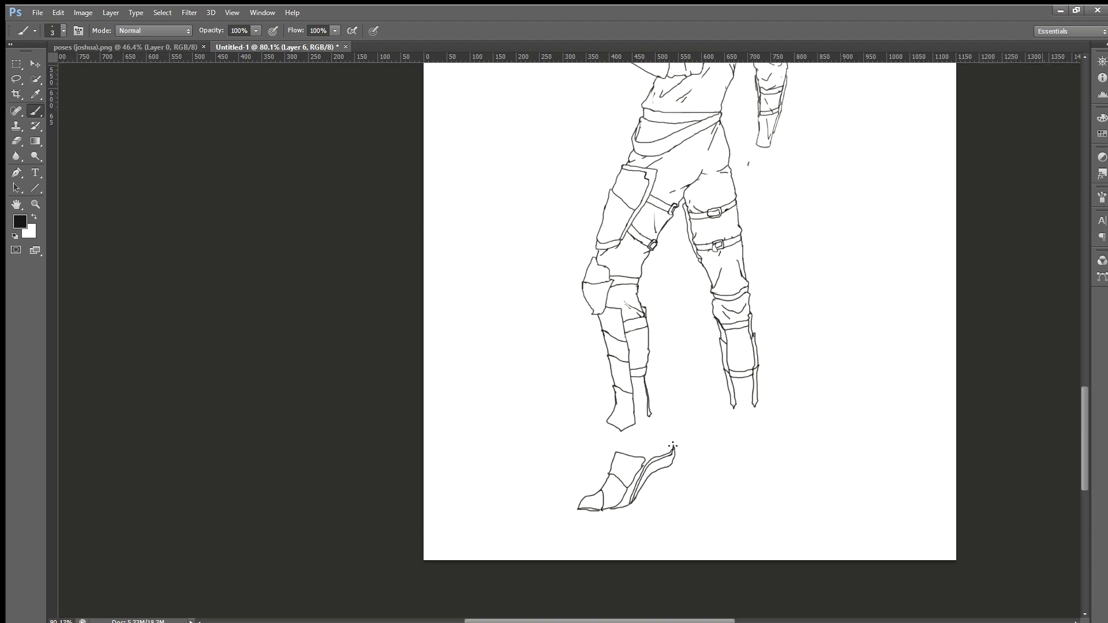
{"action": "scroll", "coordinate": [673, 446], "scroll_direction": "down", "scroll_amount": 3}
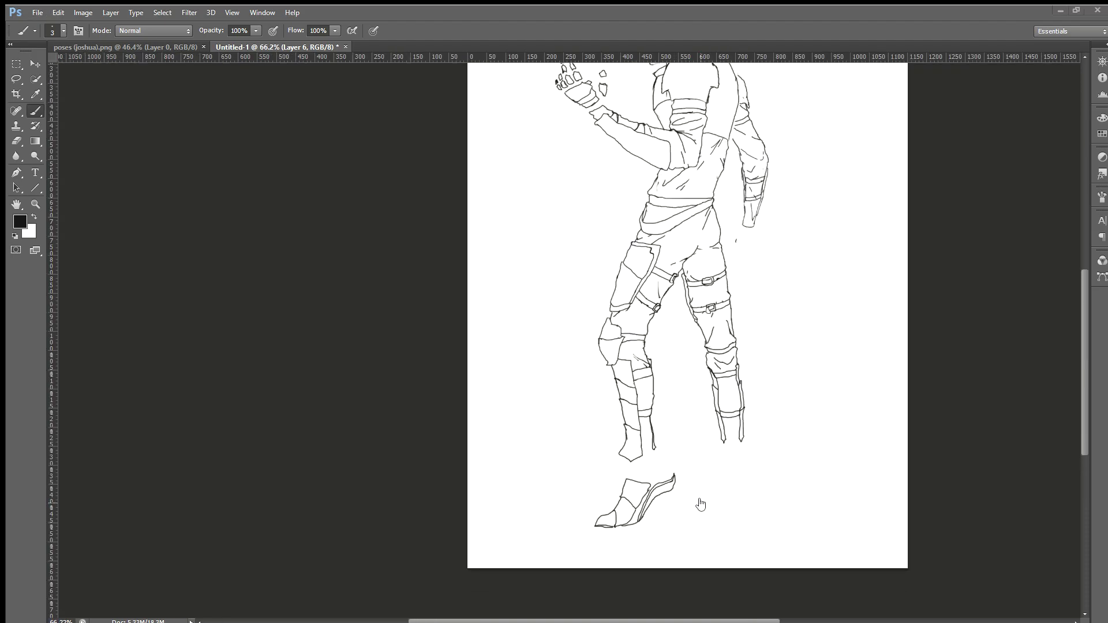
{"action": "scroll", "coordinate": [698, 460], "scroll_direction": "up", "scroll_amount": 4}
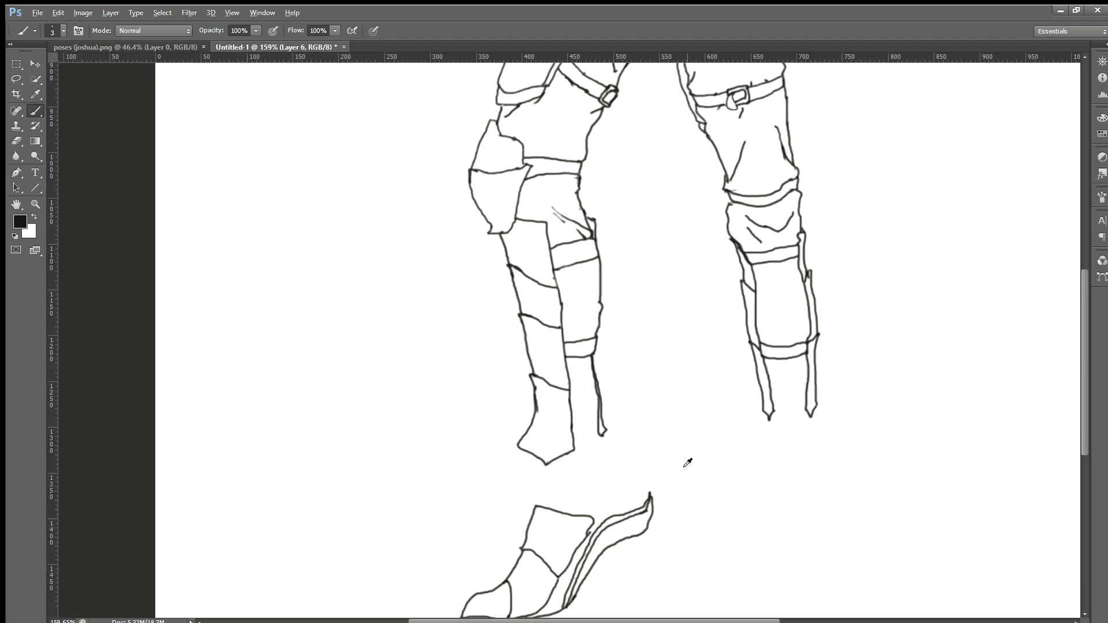
{"action": "scroll", "coordinate": [675, 462], "scroll_direction": "up", "scroll_amount": 1}
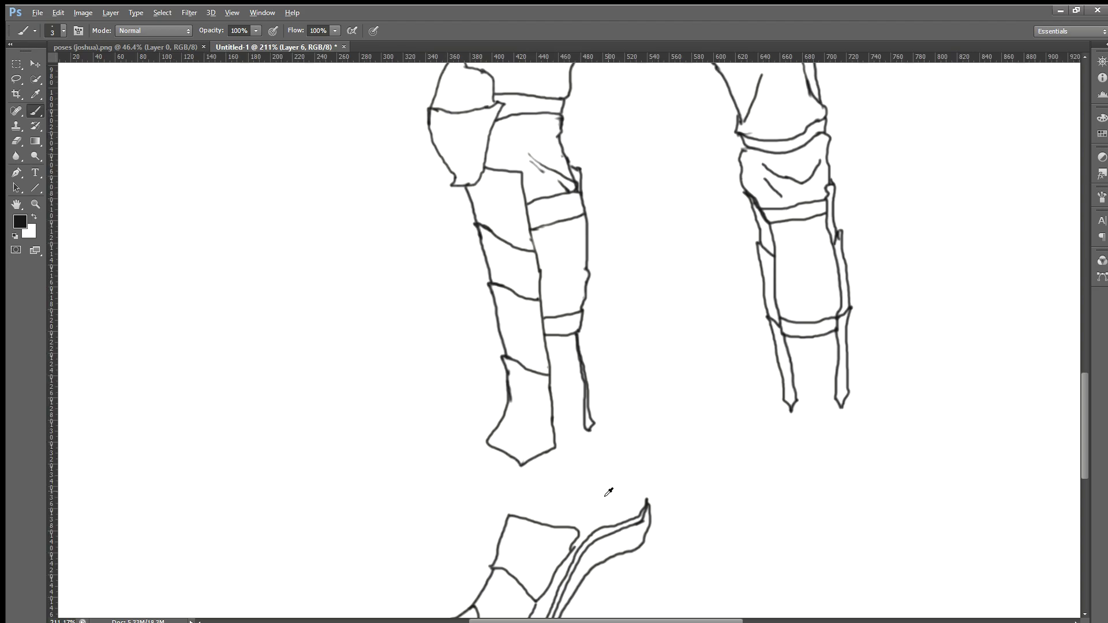
{"action": "scroll", "coordinate": [608, 492], "scroll_direction": "up", "scroll_amount": 2}
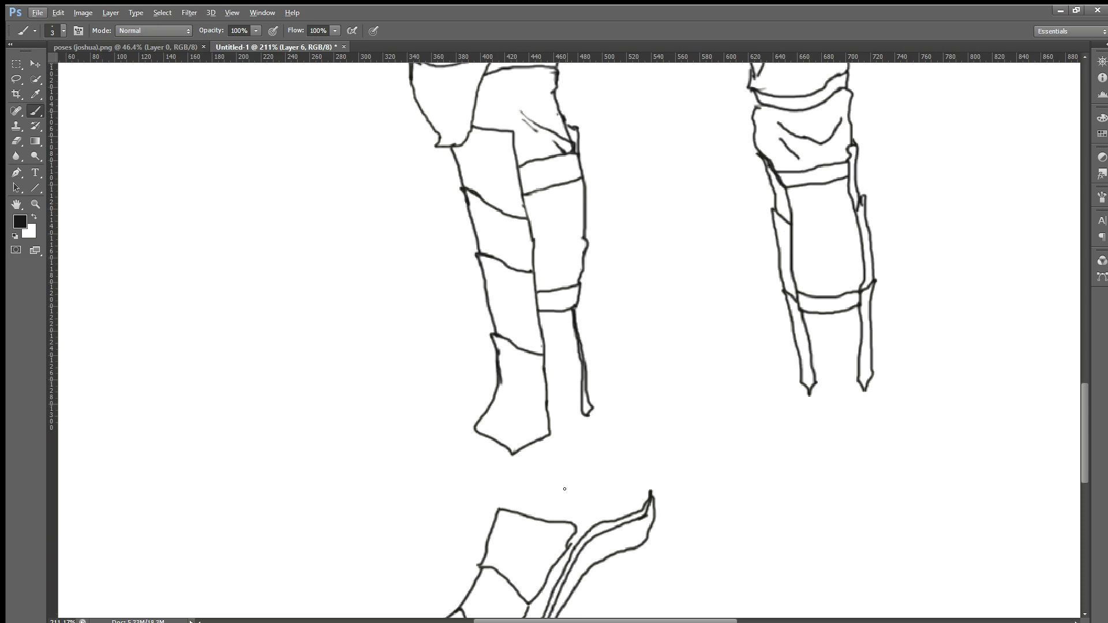
{"action": "scroll", "coordinate": [565, 489], "scroll_direction": "down", "scroll_amount": 2}
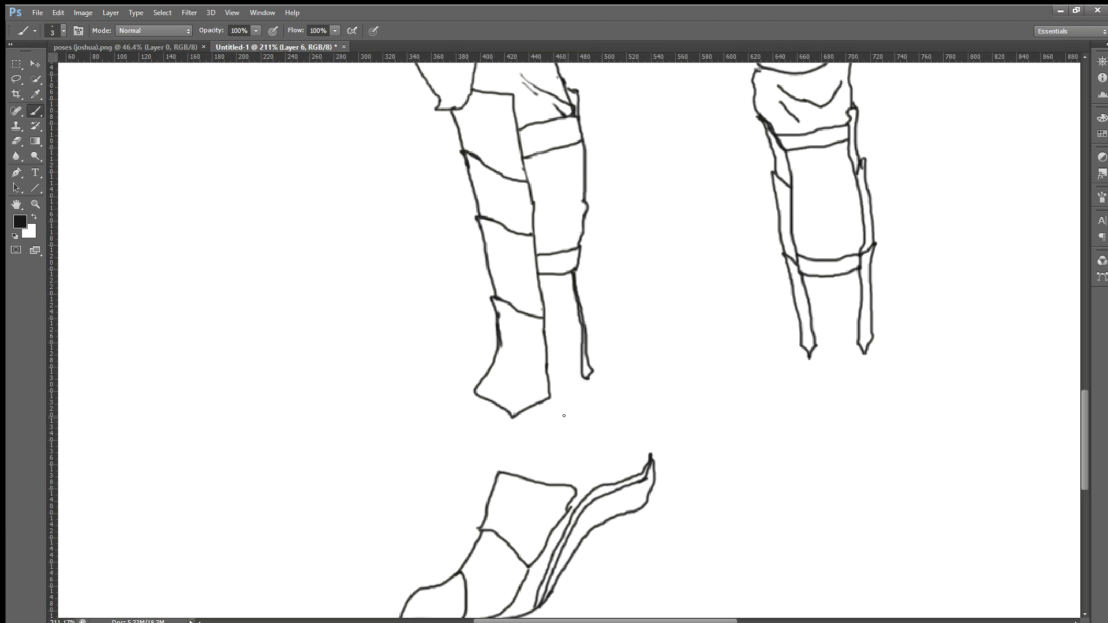
{"action": "scroll", "coordinate": [503, 454], "scroll_direction": "down", "scroll_amount": 6}
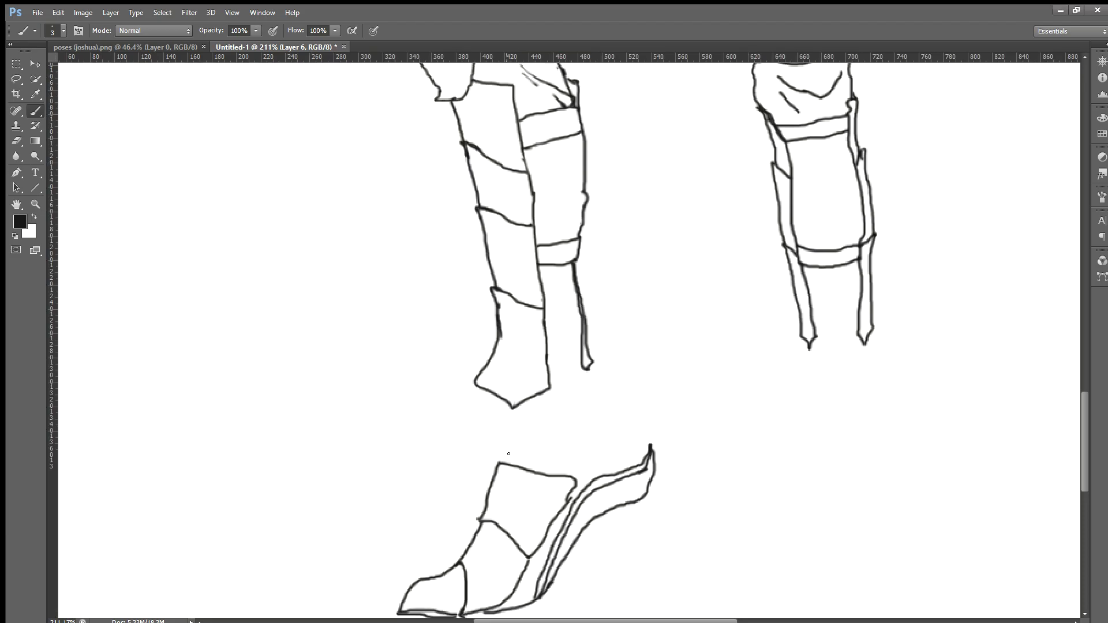
{"action": "scroll", "coordinate": [512, 455], "scroll_direction": "down", "scroll_amount": 2}
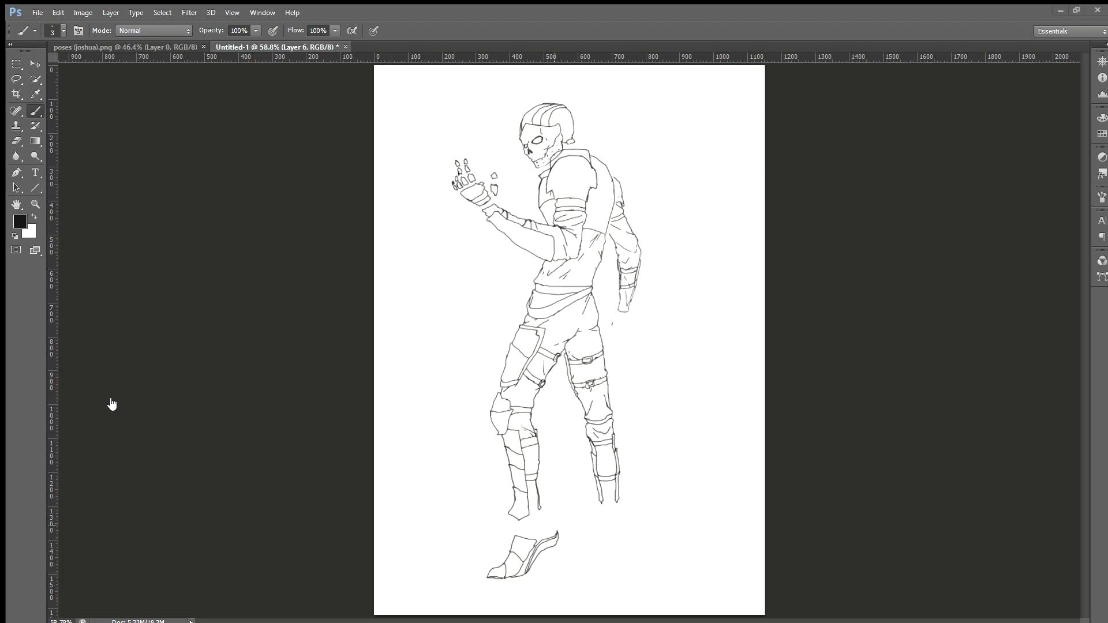
{"action": "scroll", "coordinate": [535, 523], "scroll_direction": "up", "scroll_amount": 1}
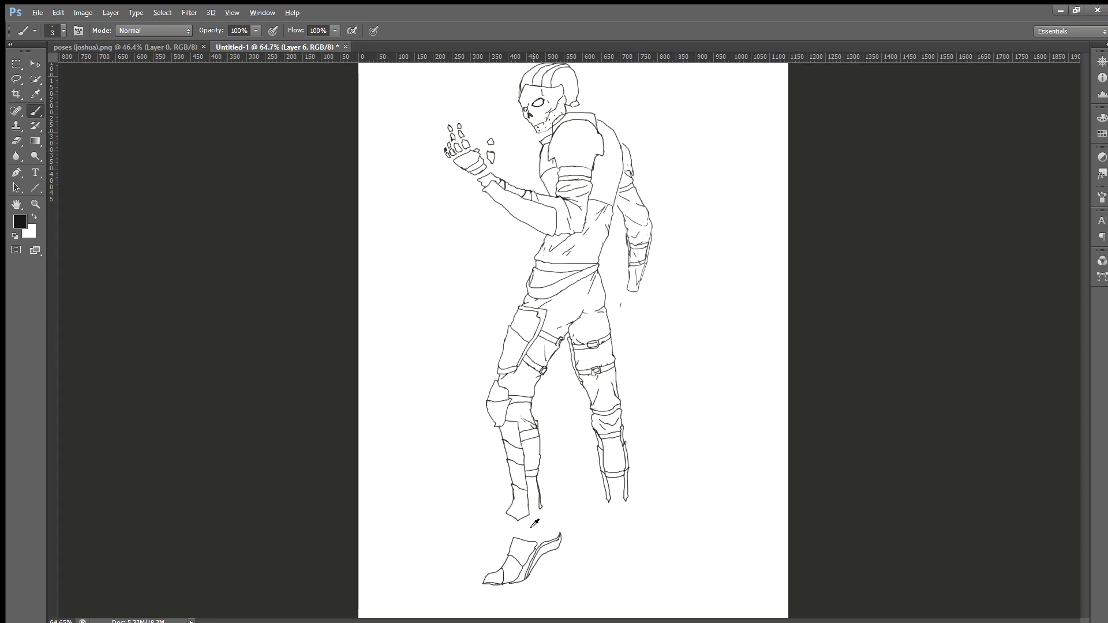
Draw a flared front ankle plate between the left-hand shin guard's pointed tip and the instep plate.
{"action": "scroll", "coordinate": [535, 523], "scroll_direction": "up", "scroll_amount": 10}
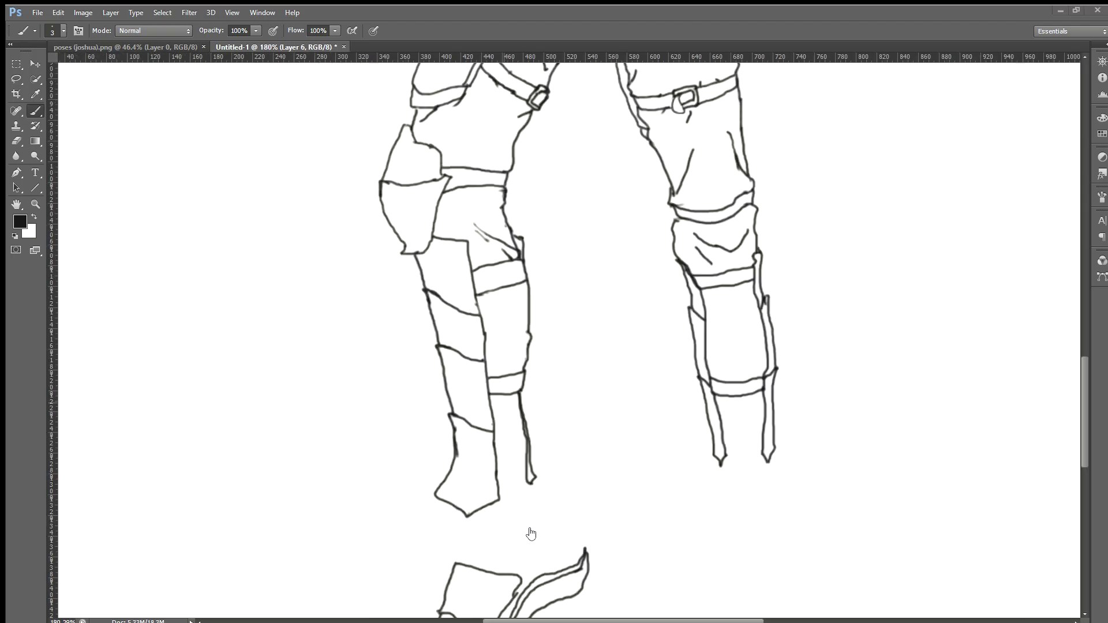
{"action": "scroll", "coordinate": [522, 531], "scroll_direction": "up", "scroll_amount": 3}
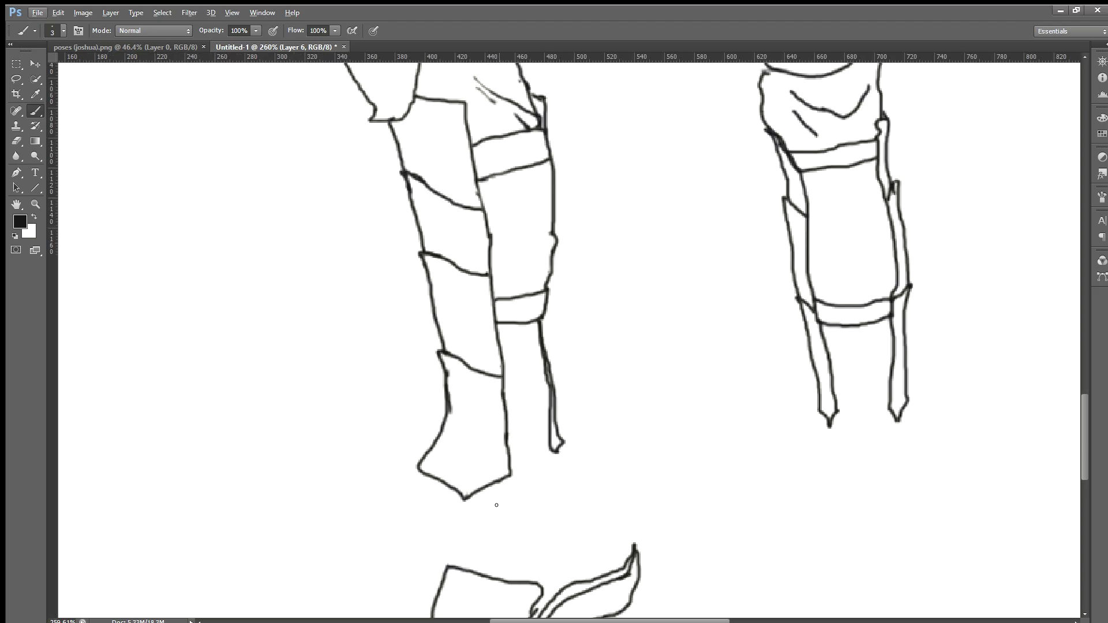
{"action": "scroll", "coordinate": [496, 505], "scroll_direction": "down", "scroll_amount": 1}
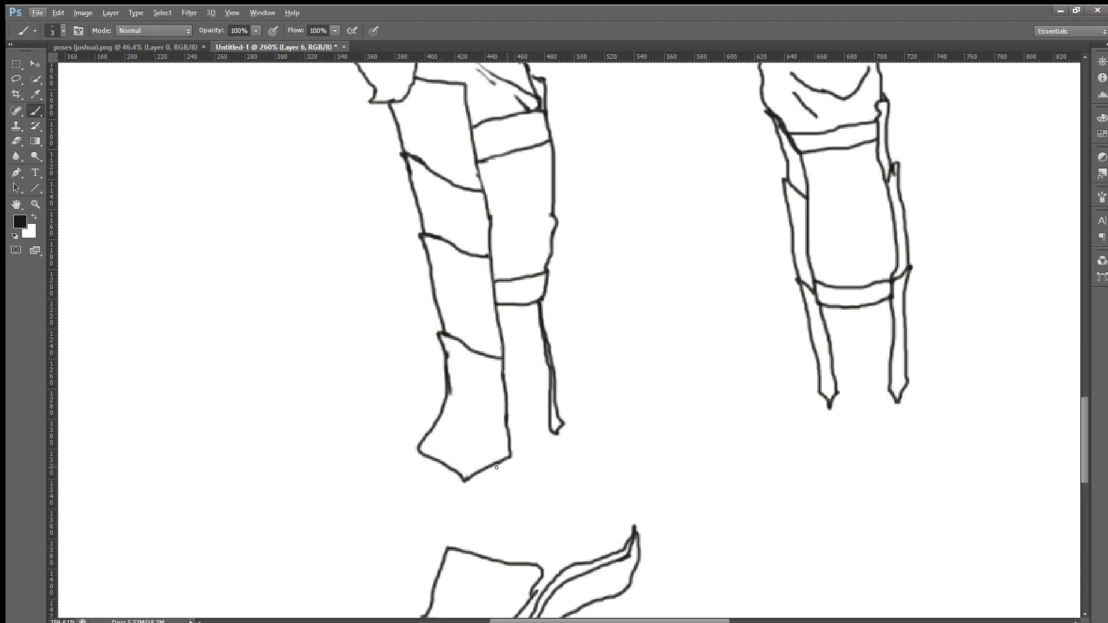
{"action": "mouse_move", "coordinate": [438, 484]}
{"action": "left_mouse_down"}
{"action": "mouse_move", "coordinate": [420, 518]}
{"action": "mouse_move", "coordinate": [455, 532]}
{"action": "left_mouse_up"}
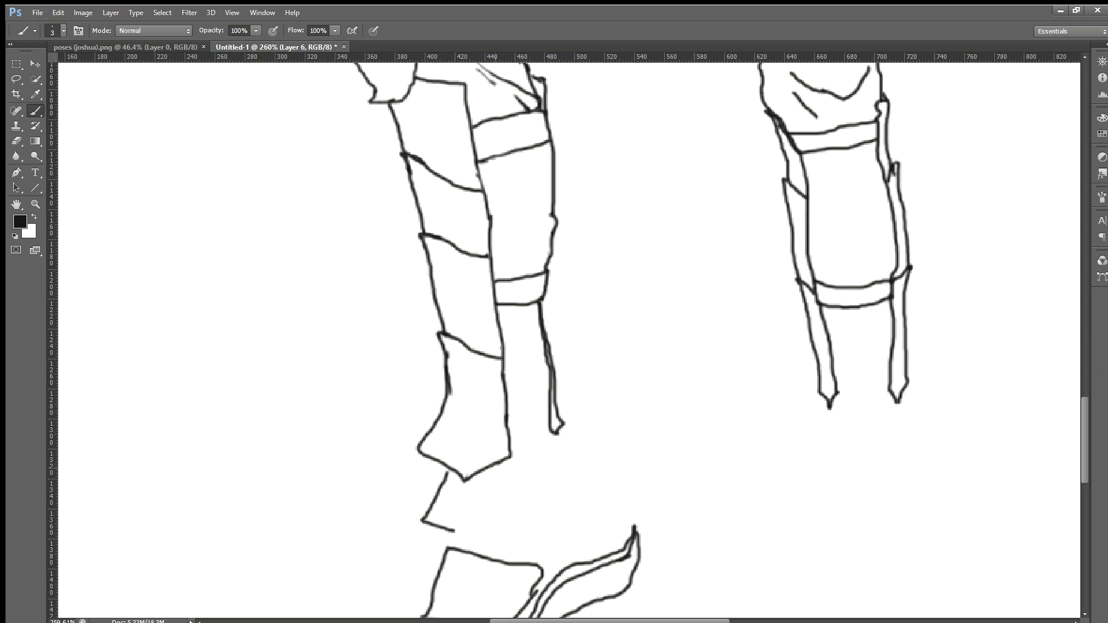
{"action": "left_click_drag", "start_coordinate": [513, 459], "coordinate": [530, 528]}
{"action": "left_click_drag", "start_coordinate": [454, 531], "coordinate": [526, 531]}
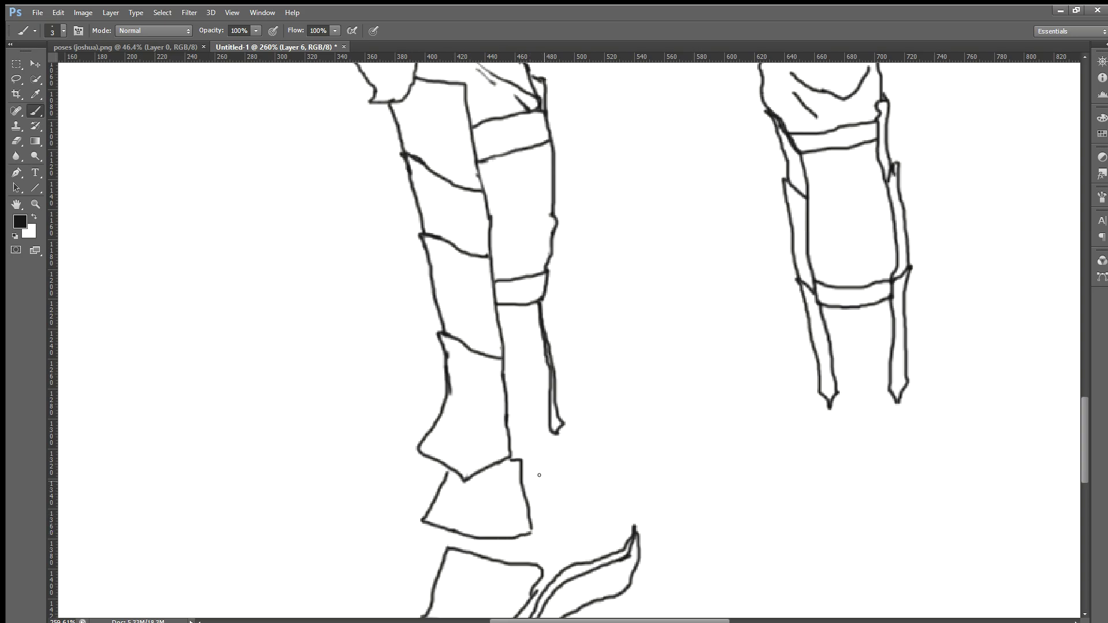
Draw a flared rear ankle plate beside the front ankle plate, closing its outline with a sloping back edge.
{"action": "left_click_drag", "start_coordinate": [534, 461], "coordinate": [548, 520]}
{"action": "mouse_move", "coordinate": [532, 453]}
{"action": "left_mouse_down"}
{"action": "mouse_move", "coordinate": [562, 440]}
{"action": "mouse_move", "coordinate": [604, 463]}
{"action": "left_mouse_up"}
{"action": "mouse_move", "coordinate": [552, 530]}
{"action": "left_mouse_down"}
{"action": "mouse_move", "coordinate": [605, 510]}
{"action": "mouse_move", "coordinate": [613, 489]}
{"action": "left_mouse_up"}
{"action": "scroll", "coordinate": [593, 463], "scroll_direction": "down", "scroll_amount": 5}
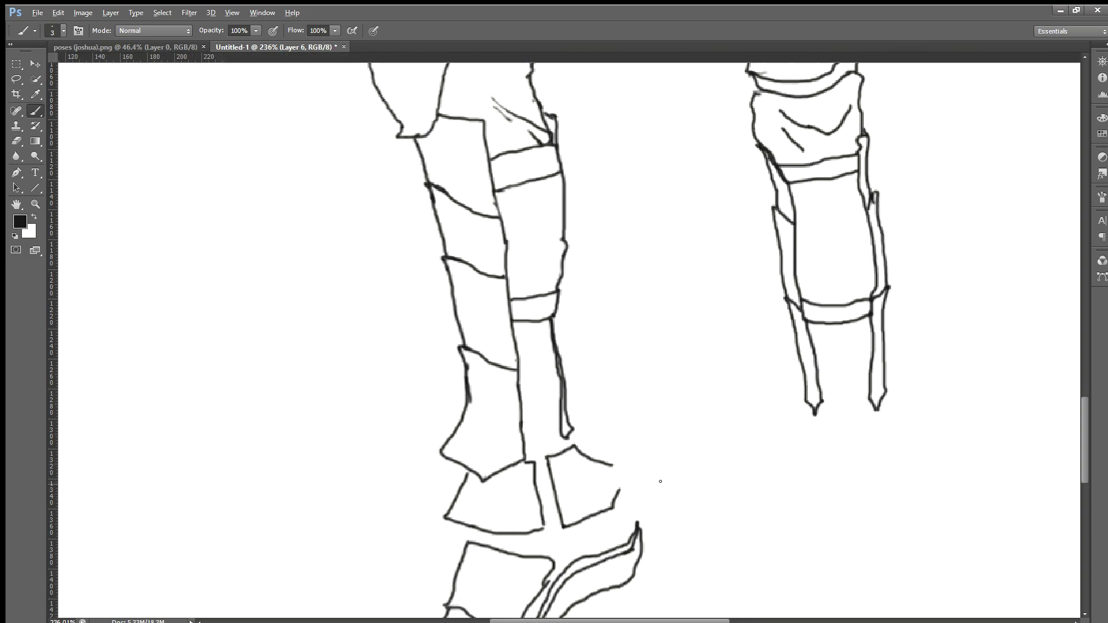
{"action": "scroll", "coordinate": [674, 513], "scroll_direction": "up", "scroll_amount": 3}
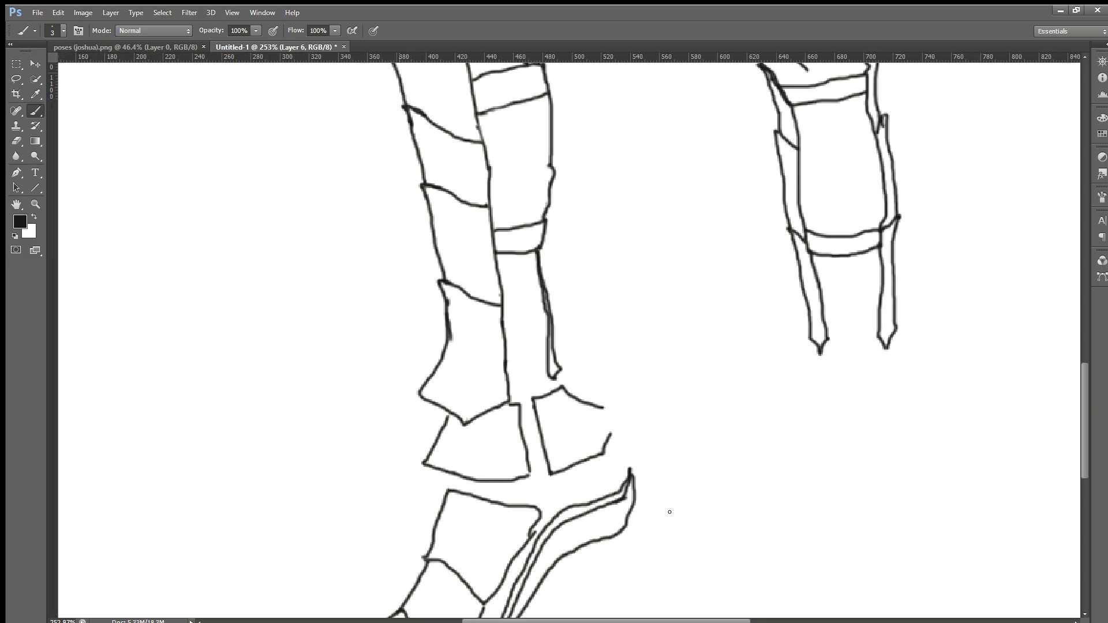
{"action": "left_click_drag", "start_coordinate": [569, 391], "coordinate": [605, 429]}
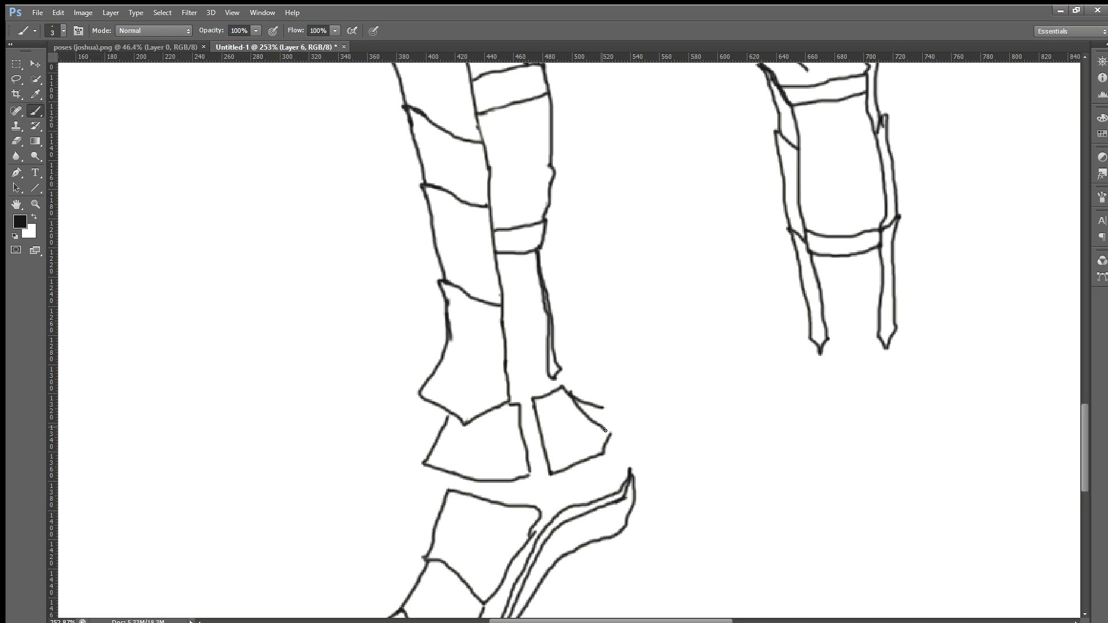
Erase the stray stroke at the rear ankle plate's sloping edge and draw a smaller heel plate beneath it.
{"action": "left_click", "coordinate": [16, 141]}
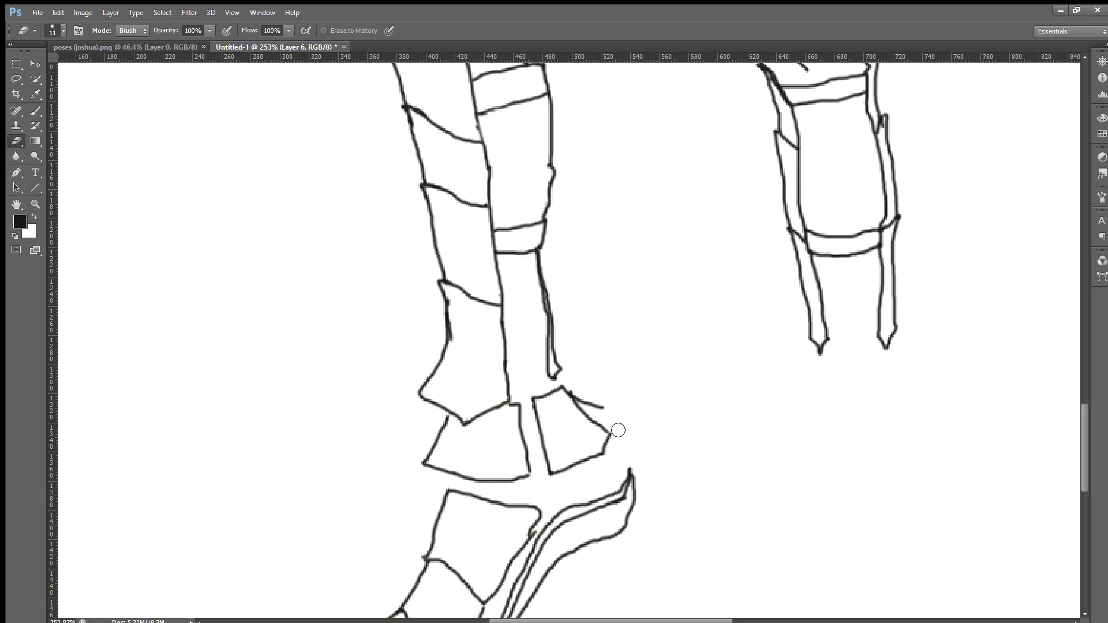
{"action": "left_click_drag", "start_coordinate": [599, 408], "coordinate": [587, 396]}
{"action": "scroll", "coordinate": [705, 458], "scroll_direction": "down", "scroll_amount": 1}
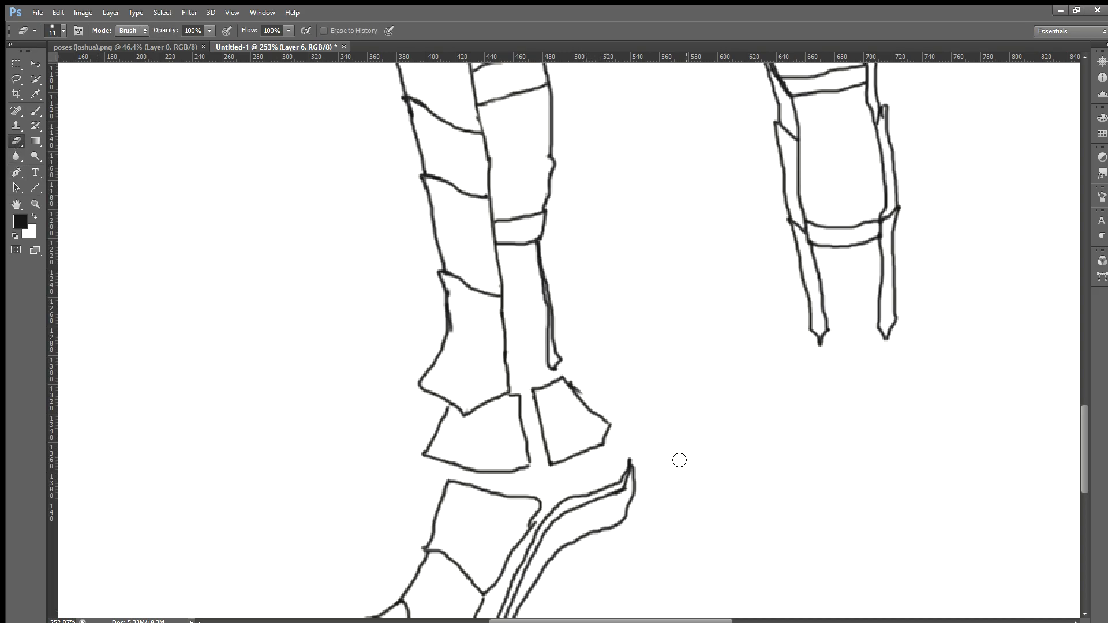
{"action": "scroll", "coordinate": [679, 460], "scroll_direction": "down", "scroll_amount": 1}
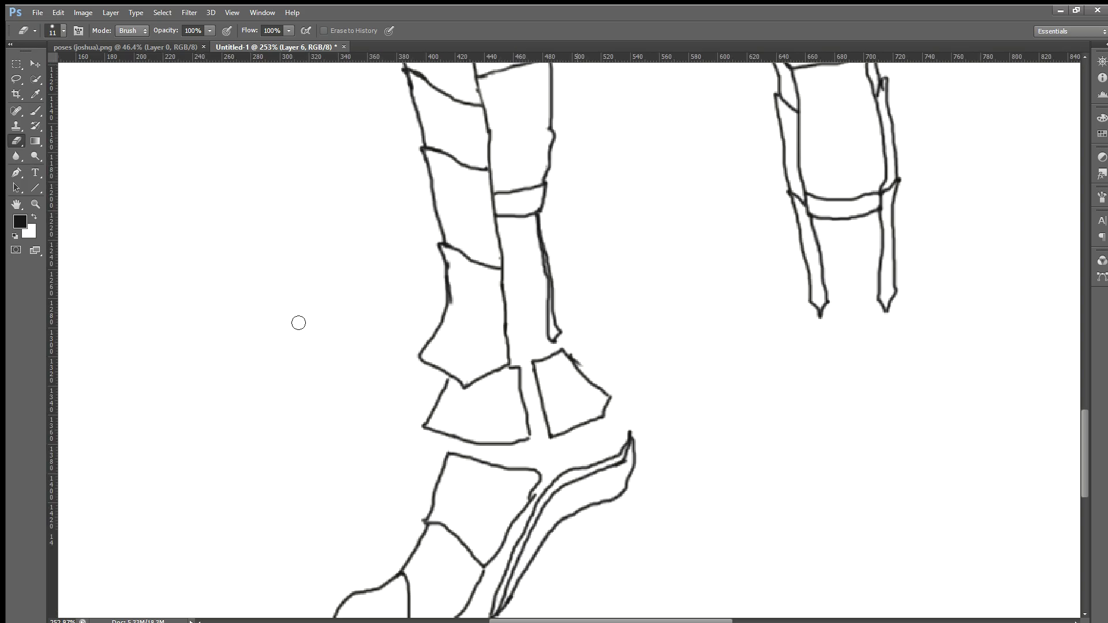
{"action": "left_click", "coordinate": [35, 110]}
{"action": "mouse_move", "coordinate": [560, 434]}
{"action": "left_mouse_down"}
{"action": "mouse_move", "coordinate": [623, 444]}
{"action": "mouse_move", "coordinate": [628, 423]}
{"action": "mouse_move", "coordinate": [607, 401]}
{"action": "mouse_move", "coordinate": [626, 422]}
{"action": "left_mouse_up"}
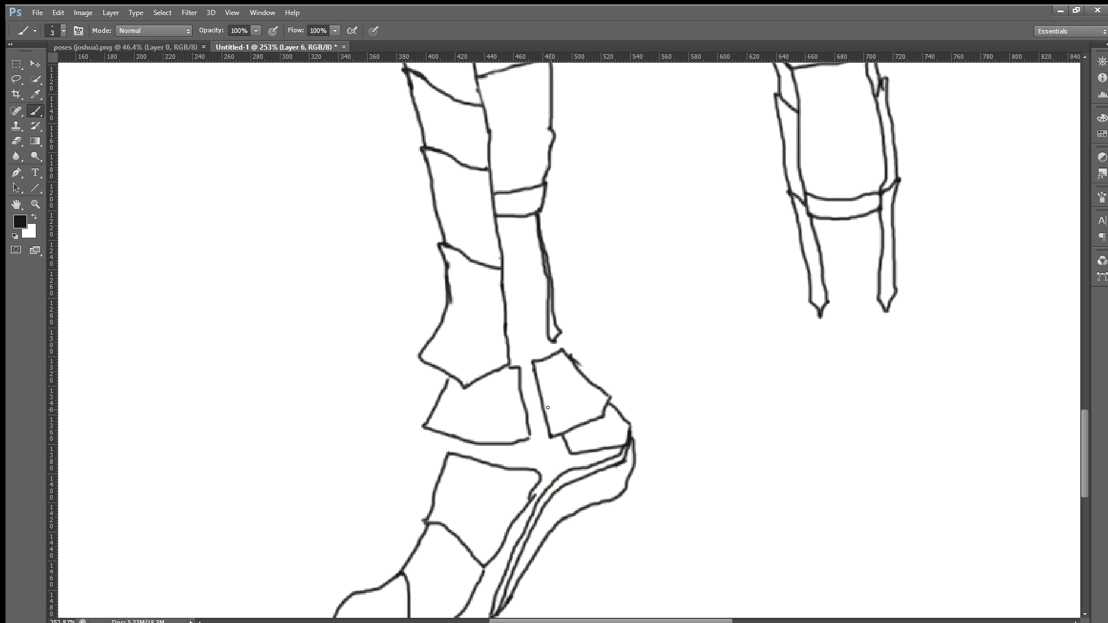
{"action": "mouse_move", "coordinate": [516, 377]}
{"action": "left_mouse_down"}
{"action": "mouse_move", "coordinate": [529, 378]}
{"action": "mouse_move", "coordinate": [513, 385]}
{"action": "mouse_move", "coordinate": [539, 403]}
{"action": "mouse_move", "coordinate": [521, 404]}
{"action": "left_mouse_up"}
{"action": "scroll", "coordinate": [523, 403], "scroll_direction": "down", "scroll_amount": 2}
{"action": "key", "text": "ctrl+alt+z"}
{"action": "key", "text": "ctrl+alt+z"}
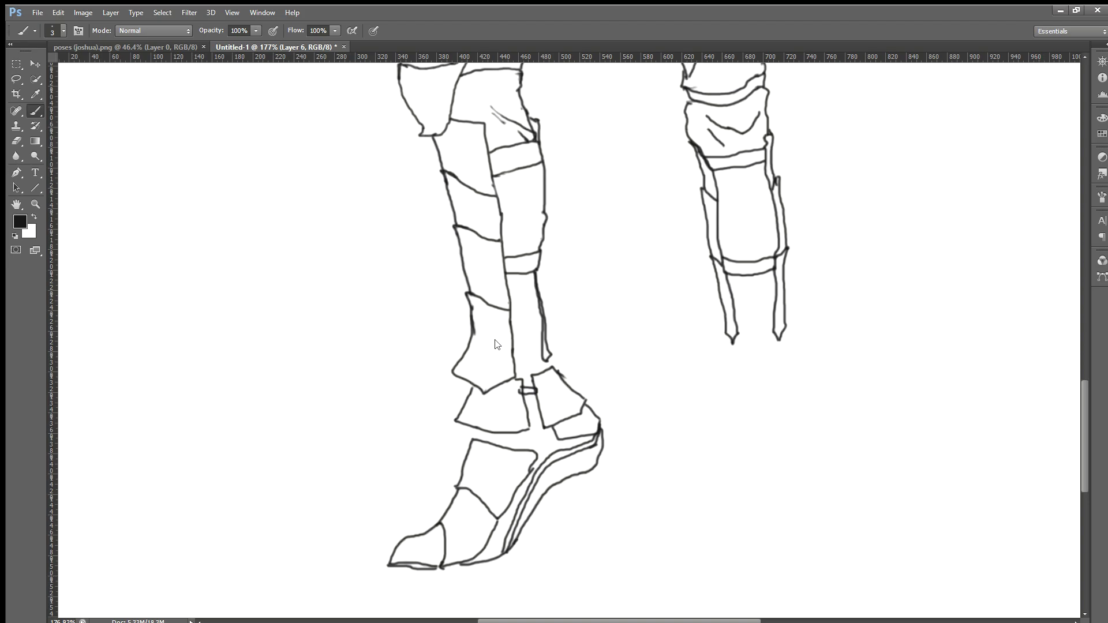
{"action": "key", "text": "ctrl+alt+z"}
{"action": "scroll", "coordinate": [526, 397], "scroll_direction": "up", "scroll_amount": 3}
{"action": "mouse_move", "coordinate": [532, 389]}
{"action": "left_mouse_down"}
{"action": "mouse_move", "coordinate": [493, 397]}
{"action": "mouse_move", "coordinate": [528, 394]}
{"action": "left_mouse_up"}
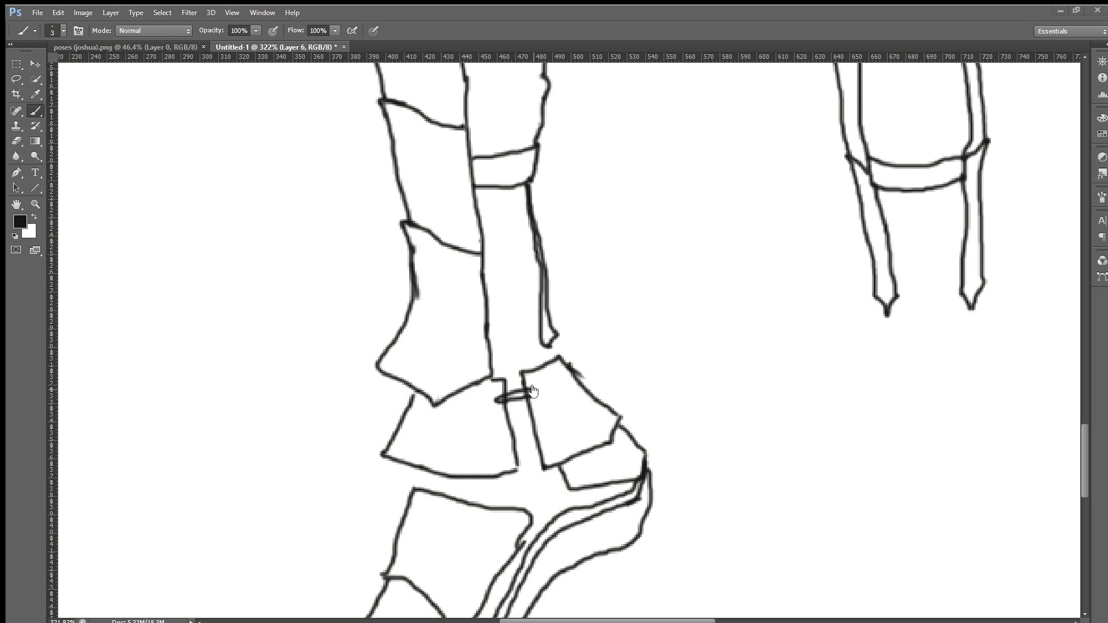
{"action": "key", "text": "ctrl+z"}
Draw two narrow rounded links across the gap between the front and rear ankle plates, redoing the lower one.
{"action": "mouse_move", "coordinate": [529, 398]}
{"action": "left_mouse_down"}
{"action": "mouse_move", "coordinate": [498, 403]}
{"action": "mouse_move", "coordinate": [530, 386]}
{"action": "left_mouse_up"}
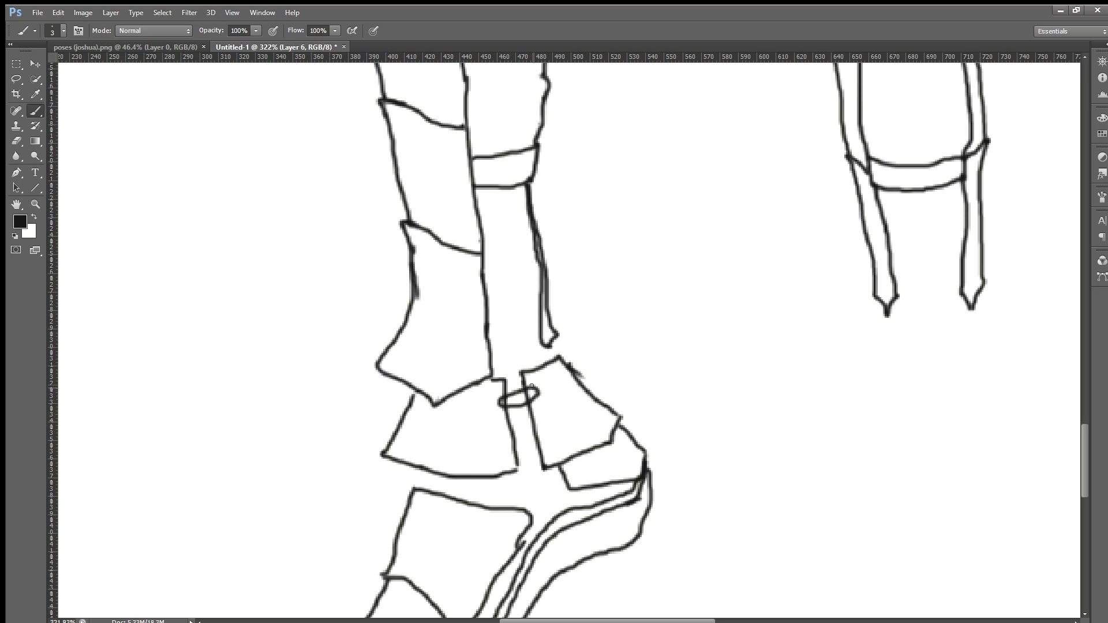
{"action": "mouse_move", "coordinate": [541, 426]}
{"action": "left_mouse_down"}
{"action": "mouse_move", "coordinate": [502, 437]}
{"action": "mouse_move", "coordinate": [537, 426]}
{"action": "mouse_move", "coordinate": [523, 427]}
{"action": "mouse_move", "coordinate": [498, 442]}
{"action": "mouse_move", "coordinate": [522, 436]}
{"action": "left_mouse_up"}
{"action": "key", "text": "ctrl+alt+z"}
{"action": "key", "text": "ctrl+alt+z"}
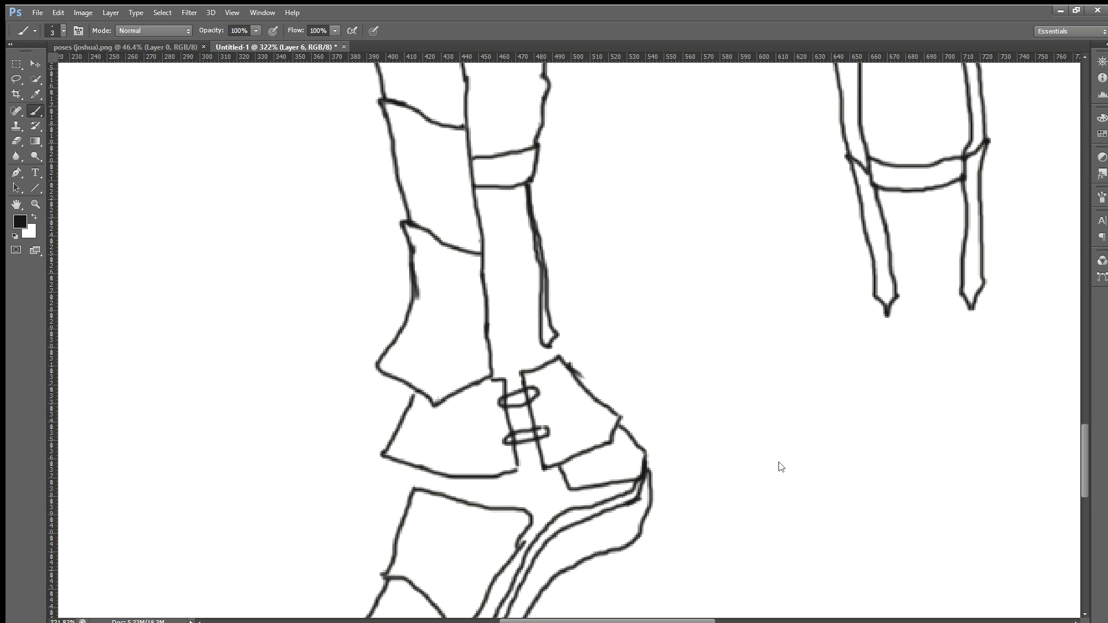
{"action": "key", "text": "ctrl+alt+z"}
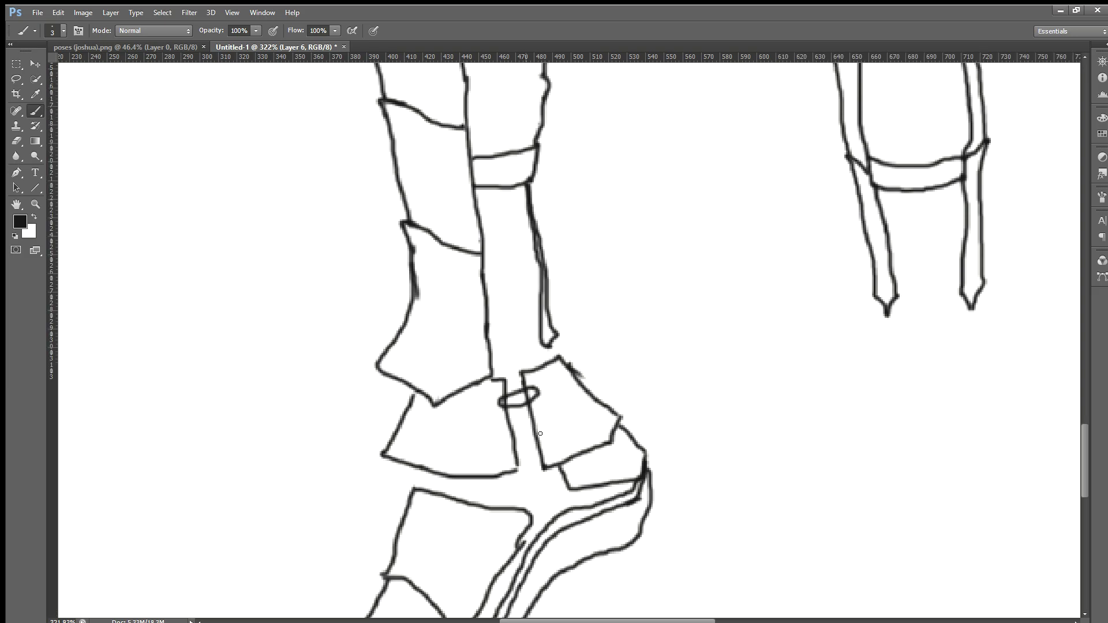
{"action": "mouse_move", "coordinate": [539, 429]}
{"action": "left_mouse_down"}
{"action": "mouse_move", "coordinate": [500, 435]}
{"action": "mouse_move", "coordinate": [522, 448]}
{"action": "mouse_move", "coordinate": [541, 433]}
{"action": "left_mouse_up"}
{"action": "scroll", "coordinate": [543, 429], "scroll_direction": "down", "scroll_amount": 4}
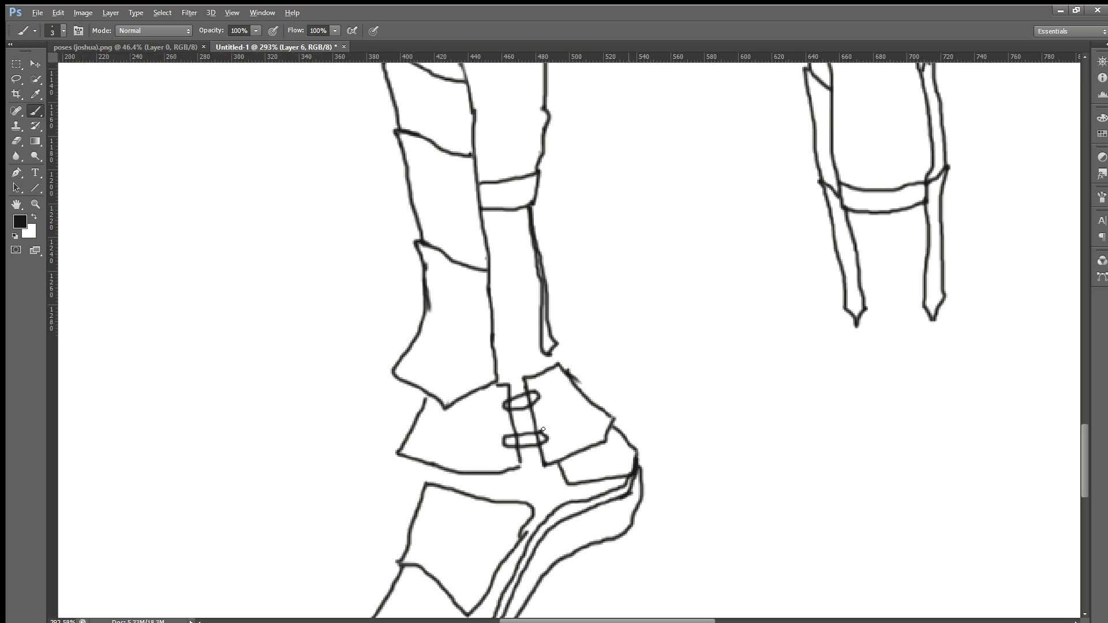
Draw a short line joining the front ankle plate's lower edge to the instep plate below it.
{"action": "scroll", "coordinate": [508, 476], "scroll_direction": "up", "scroll_amount": 3}
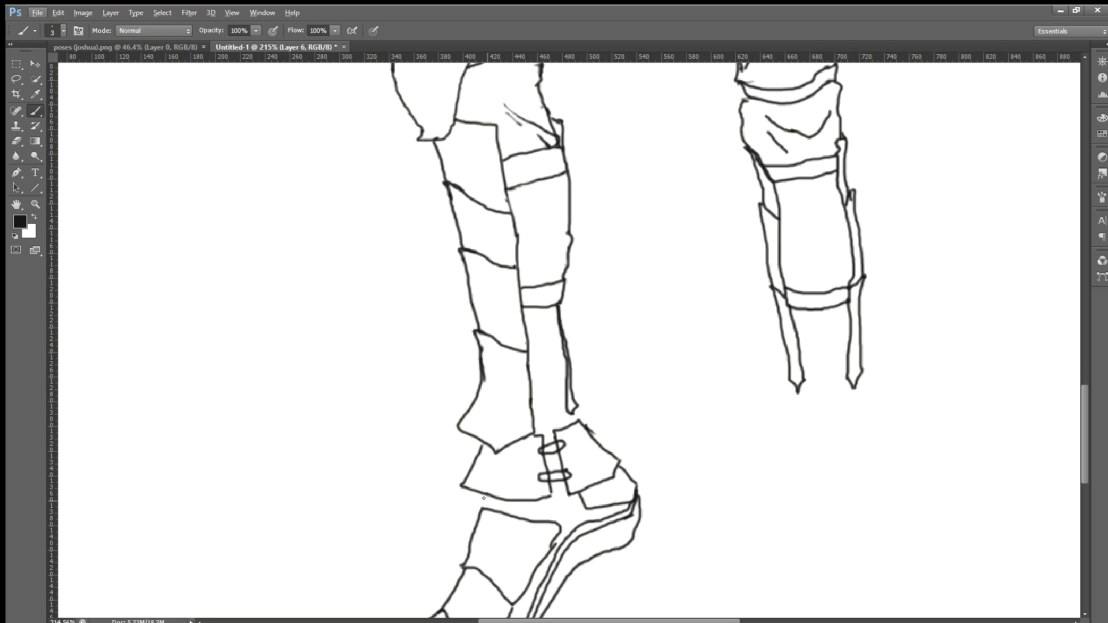
{"action": "left_click_drag", "start_coordinate": [483, 494], "coordinate": [484, 508]}
{"action": "key", "text": "ctrl+z"}
{"action": "key", "text": "alt"}
{"action": "key", "text": "alt"}
Erase the left-hand shin guard's flared pointed end and its two lower dividing lines.
{"action": "scroll", "coordinate": [556, 414], "scroll_direction": "down", "scroll_amount": 6}
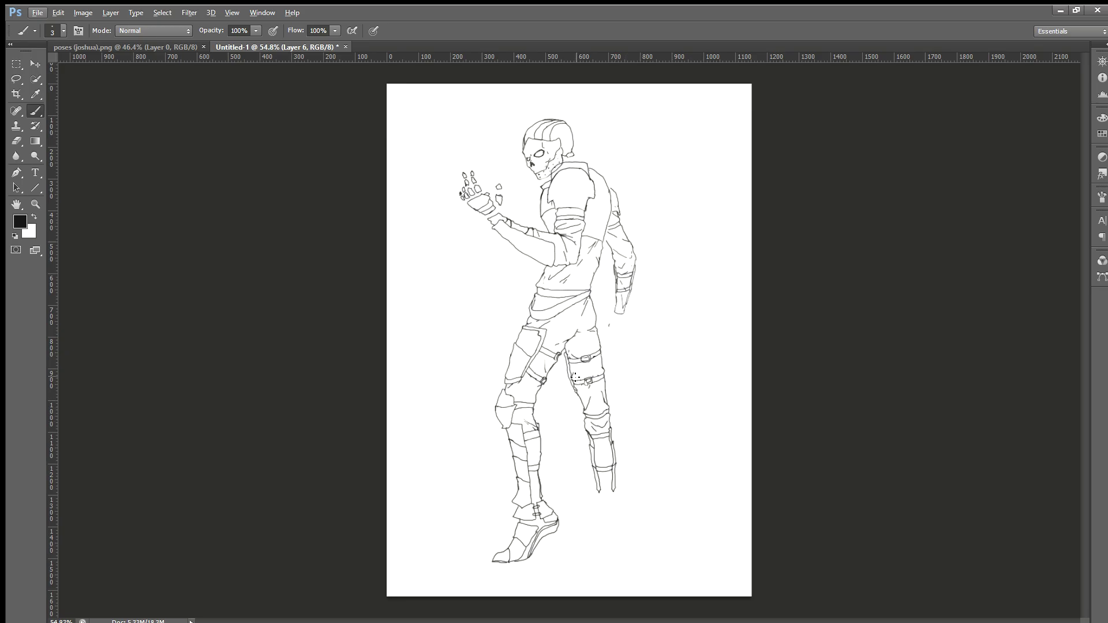
{"action": "scroll", "coordinate": [578, 561], "scroll_direction": "up", "scroll_amount": 4}
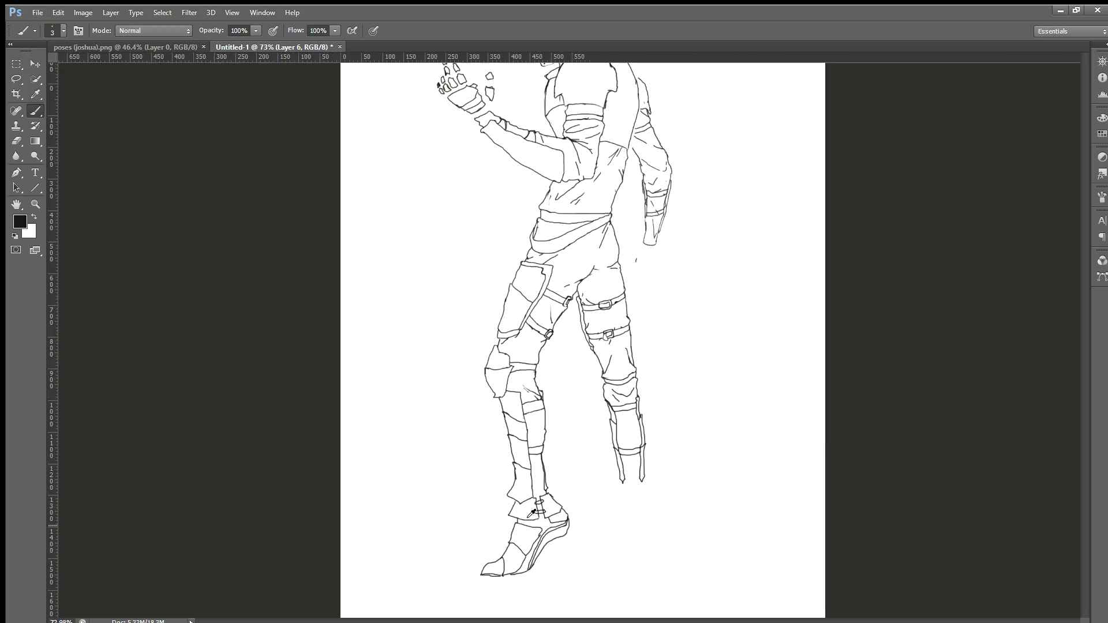
{"action": "scroll", "coordinate": [571, 442], "scroll_direction": "up", "scroll_amount": 2}
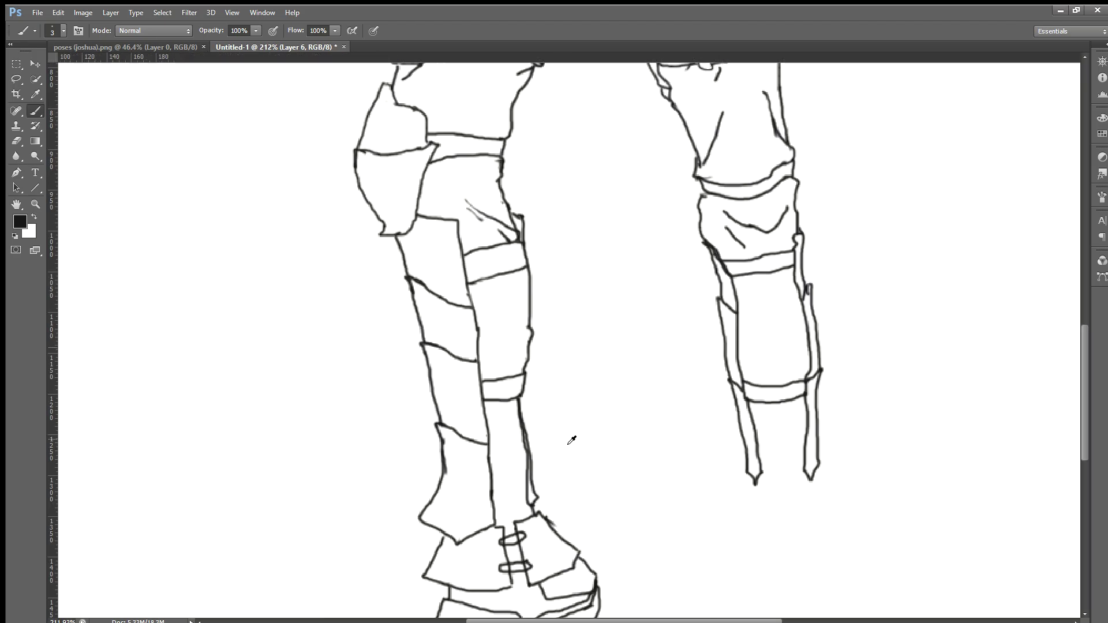
{"action": "left_click", "coordinate": [16, 140]}
{"action": "mouse_move", "coordinate": [442, 469]}
{"action": "left_mouse_down"}
{"action": "mouse_move", "coordinate": [417, 531]}
{"action": "mouse_move", "coordinate": [463, 544]}
{"action": "mouse_move", "coordinate": [415, 508]}
{"action": "mouse_move", "coordinate": [452, 535]}
{"action": "mouse_move", "coordinate": [426, 526]}
{"action": "mouse_move", "coordinate": [442, 517]}
{"action": "mouse_move", "coordinate": [446, 469]}
{"action": "mouse_move", "coordinate": [475, 539]}
{"action": "mouse_move", "coordinate": [503, 510]}
{"action": "mouse_move", "coordinate": [470, 514]}
{"action": "left_mouse_up"}
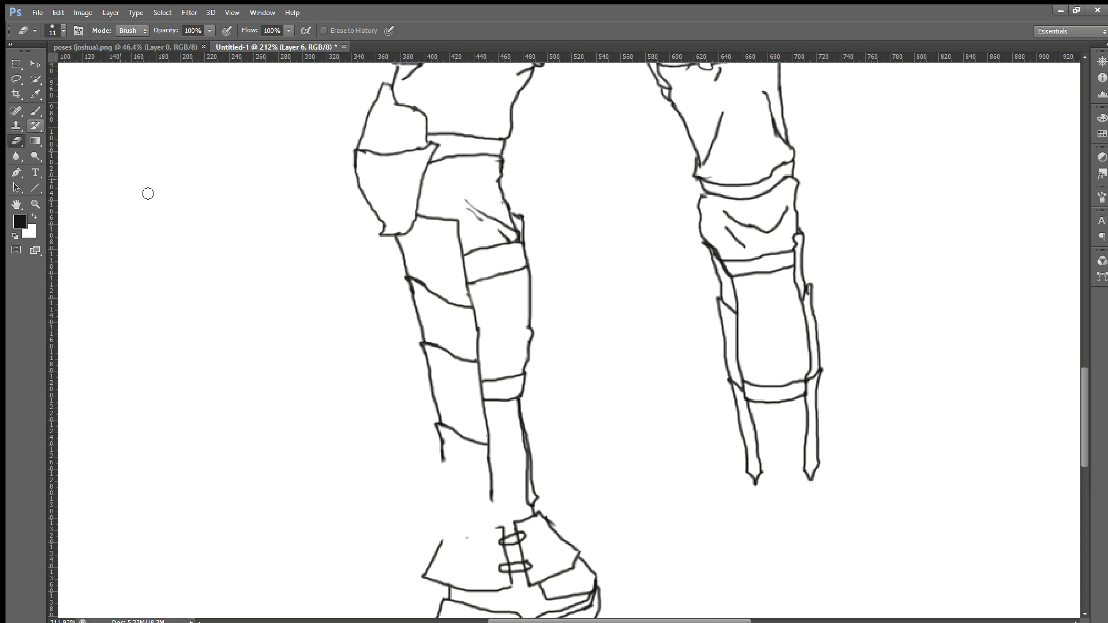
{"action": "left_click_drag", "start_coordinate": [456, 433], "coordinate": [445, 424]}
{"action": "mouse_move", "coordinate": [470, 363]}
{"action": "left_mouse_down"}
{"action": "mouse_move", "coordinate": [420, 343]}
{"action": "mouse_move", "coordinate": [445, 360]}
{"action": "mouse_move", "coordinate": [445, 301]}
{"action": "left_mouse_up"}
{"action": "left_click_drag", "start_coordinate": [430, 349], "coordinate": [442, 362]}
{"action": "left_click_drag", "start_coordinate": [470, 433], "coordinate": [484, 449]}
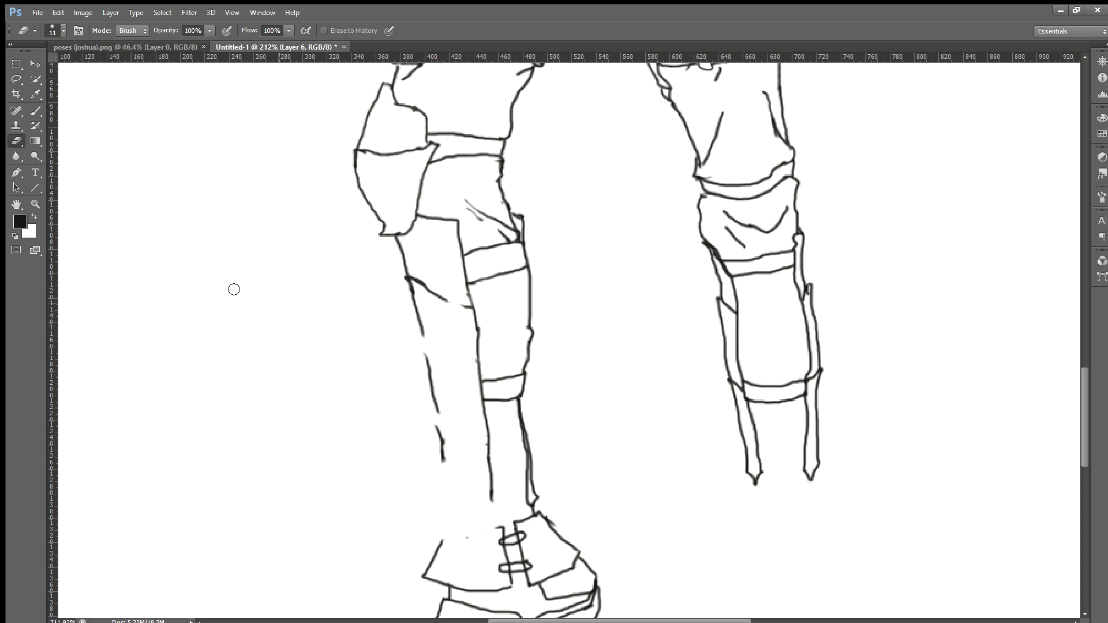
Redraw the left-hand shin guard's outer edge as one long piece with a narrower pointed end above the ankle plate.
{"action": "left_click", "coordinate": [35, 111]}
{"action": "mouse_move", "coordinate": [421, 329]}
{"action": "left_mouse_down"}
{"action": "mouse_move", "coordinate": [439, 453]}
{"action": "mouse_move", "coordinate": [428, 518]}
{"action": "mouse_move", "coordinate": [462, 536]}
{"action": "mouse_move", "coordinate": [491, 501]}
{"action": "left_mouse_up"}
{"action": "left_click_drag", "start_coordinate": [440, 536], "coordinate": [452, 533]}
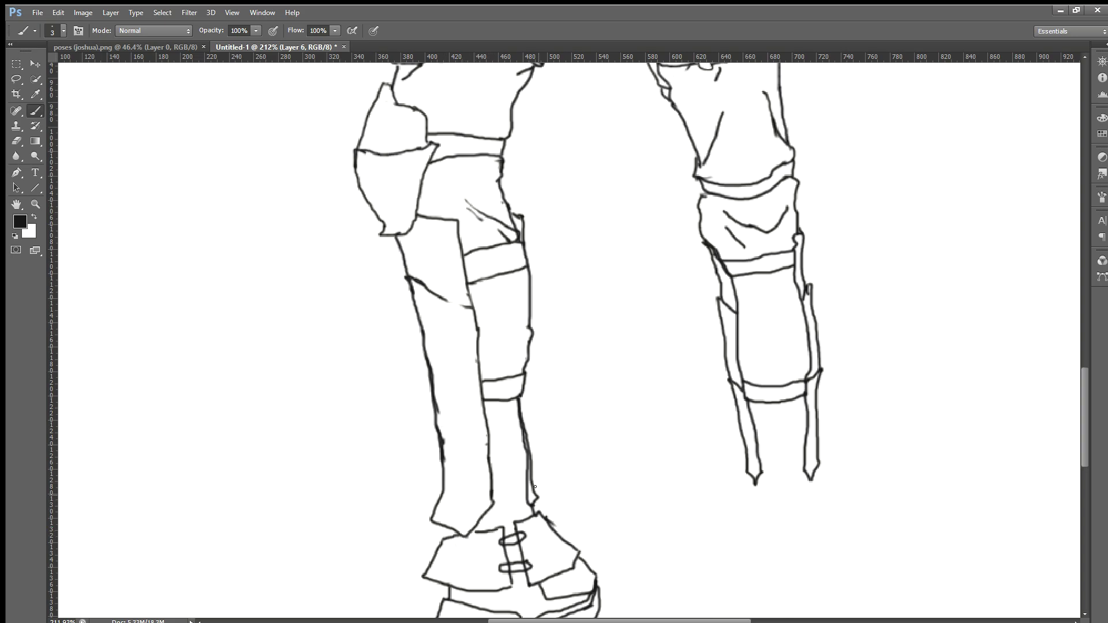
Erase the overlapping plate corners and dividing lines on the right-hand leg's side guards beside the lower shin strap.
{"action": "scroll", "coordinate": [501, 465], "scroll_direction": "down", "scroll_amount": 2, "text": "alt"}
{"action": "scroll", "coordinate": [502, 464], "scroll_direction": "down", "scroll_amount": 3, "text": "alt"}
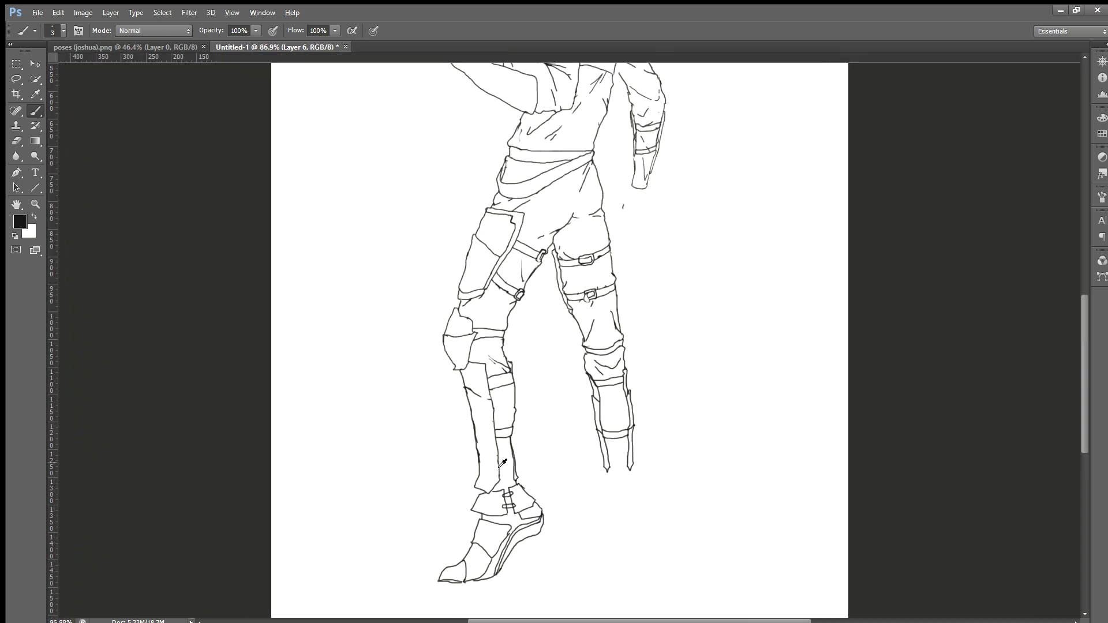
{"action": "scroll", "coordinate": [530, 430], "scroll_direction": "down", "scroll_amount": 1, "text": "alt"}
{"action": "scroll", "coordinate": [577, 415], "scroll_direction": "up", "scroll_amount": 3}
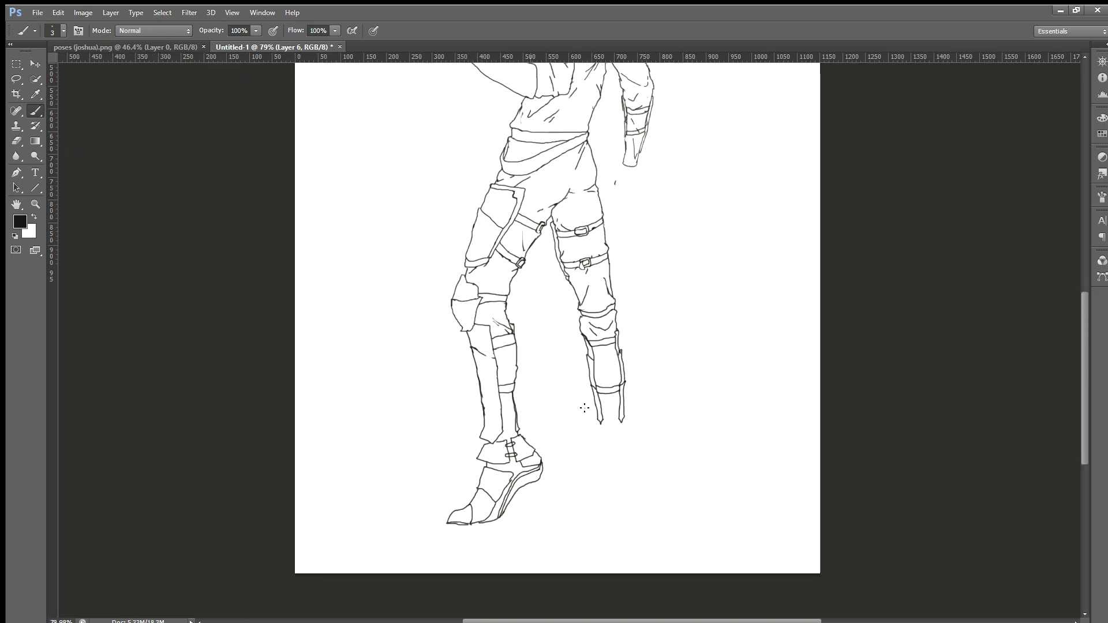
{"action": "scroll", "coordinate": [576, 365], "scroll_direction": "down", "scroll_amount": 2, "text": "alt"}
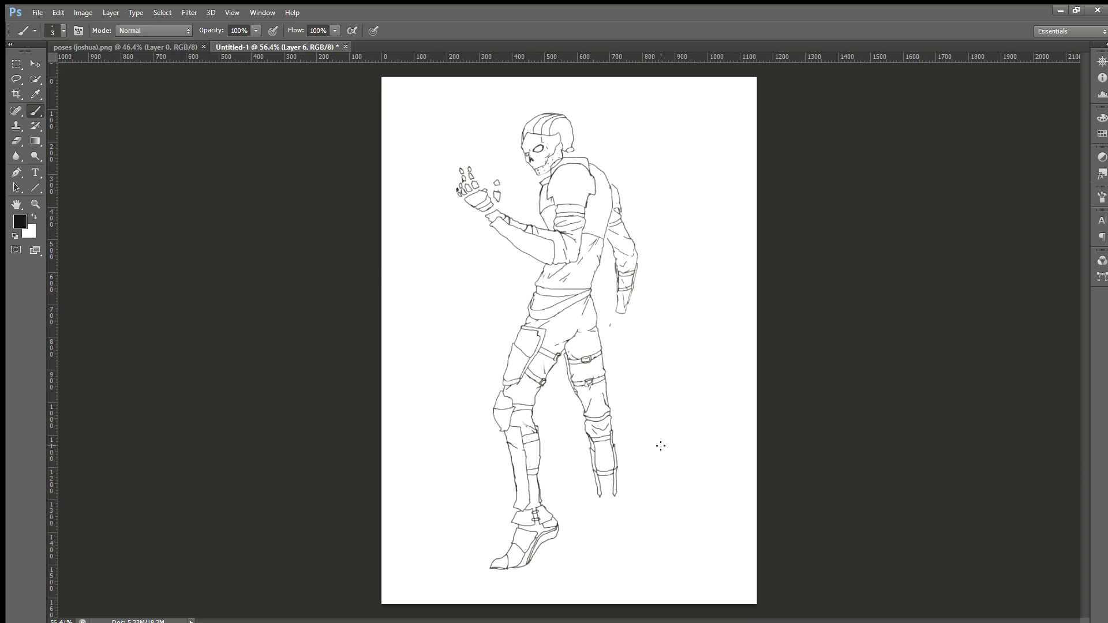
{"action": "scroll", "coordinate": [635, 486], "scroll_direction": "up", "scroll_amount": 6, "text": "alt"}
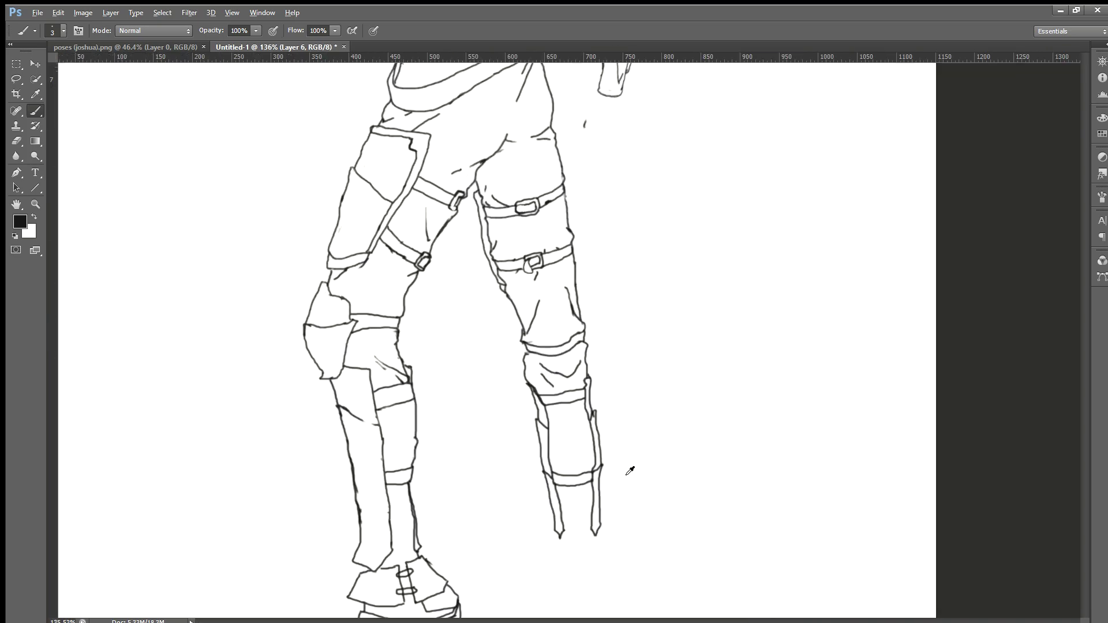
{"action": "scroll", "coordinate": [629, 485], "scroll_direction": "up", "scroll_amount": 1}
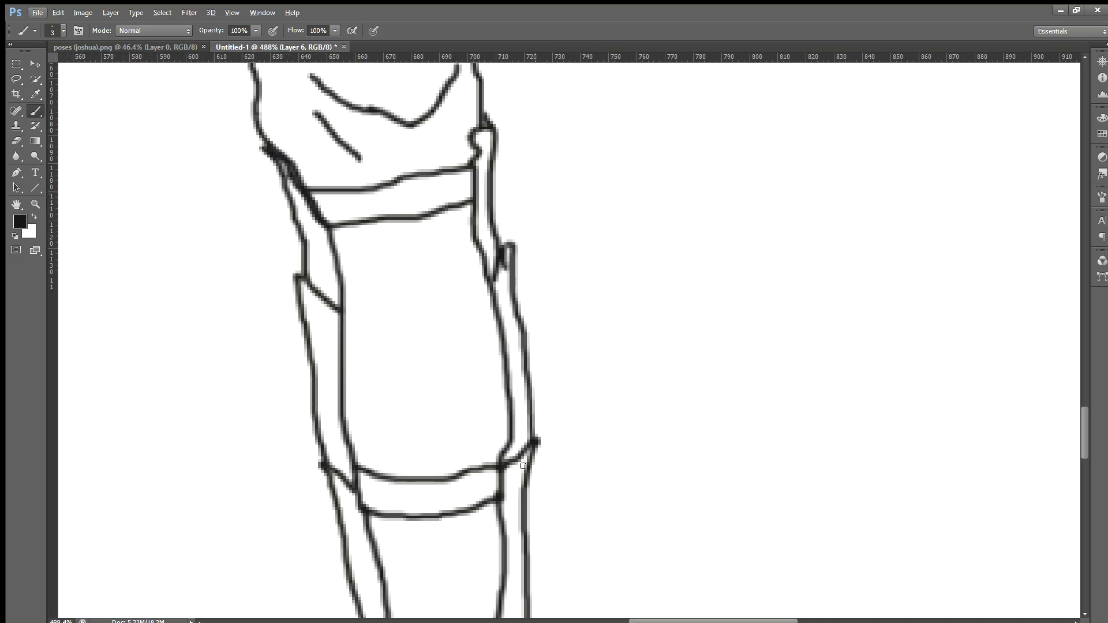
{"action": "left_click", "coordinate": [16, 140]}
{"action": "mouse_move", "coordinate": [340, 465]}
{"action": "left_mouse_down"}
{"action": "mouse_move", "coordinate": [346, 500]}
{"action": "mouse_move", "coordinate": [347, 488]}
{"action": "mouse_move", "coordinate": [313, 453]}
{"action": "left_mouse_up"}
{"action": "mouse_move", "coordinate": [601, 463]}
{"action": "left_mouse_down"}
{"action": "mouse_move", "coordinate": [542, 464]}
{"action": "mouse_move", "coordinate": [528, 475]}
{"action": "mouse_move", "coordinate": [542, 438]}
{"action": "left_mouse_up"}
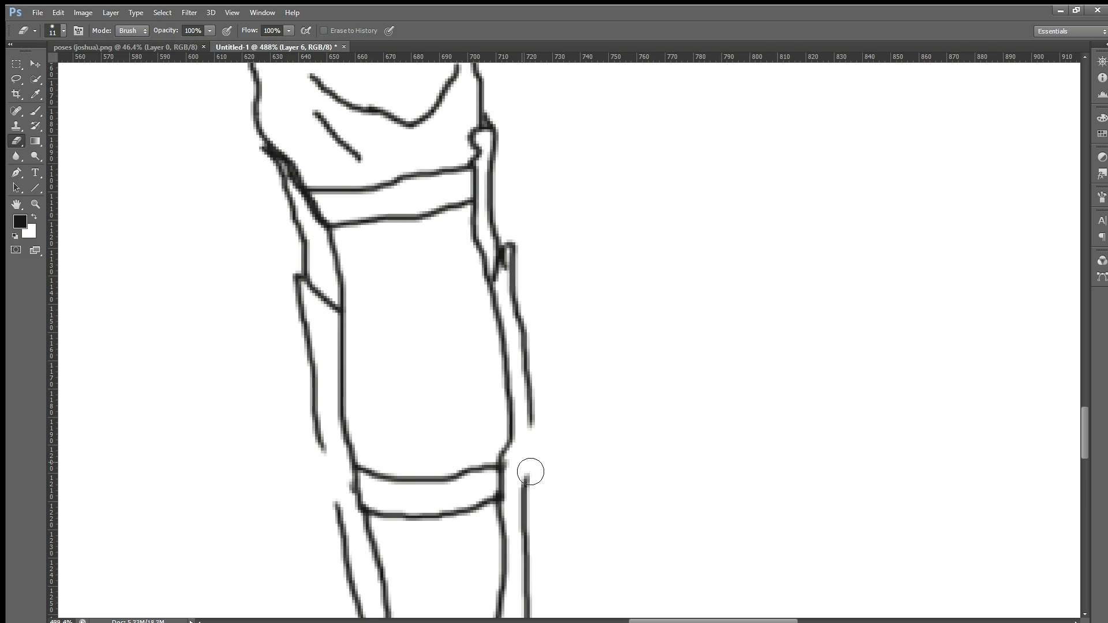
Reconnect the outer edges of the right-hand leg's two side guards with continuous lines past the lower strap.
{"action": "left_click", "coordinate": [35, 110]}
{"action": "left_click_drag", "start_coordinate": [319, 445], "coordinate": [337, 506]}
{"action": "left_click_drag", "start_coordinate": [530, 424], "coordinate": [524, 489]}
{"action": "scroll", "coordinate": [512, 448], "scroll_direction": "down", "scroll_amount": 5}
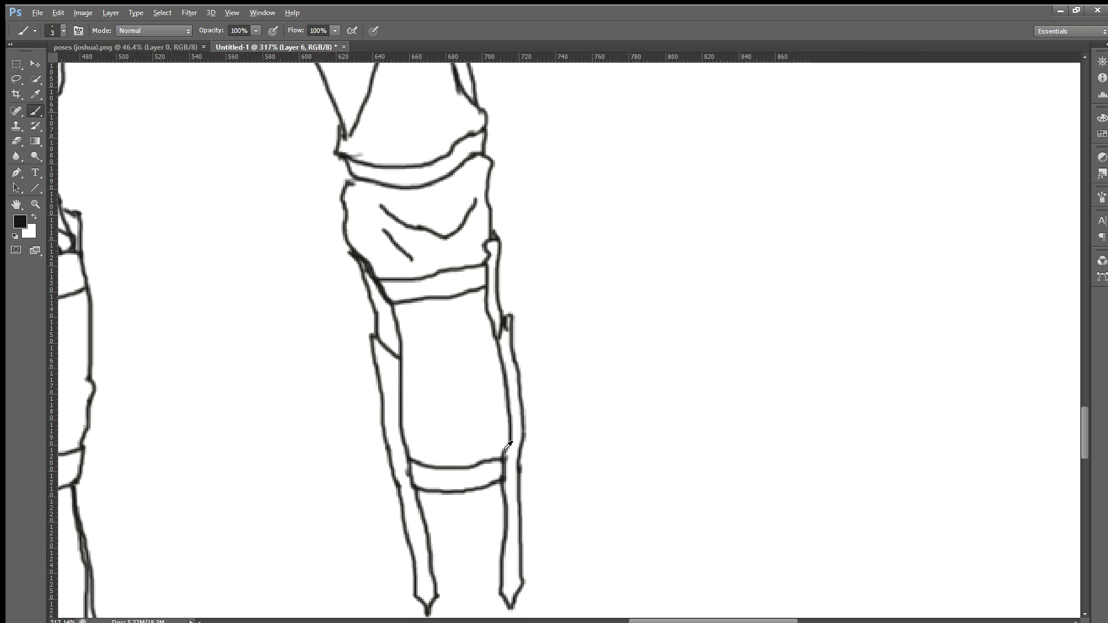
{"action": "scroll", "coordinate": [393, 405], "scroll_direction": "down", "scroll_amount": 2}
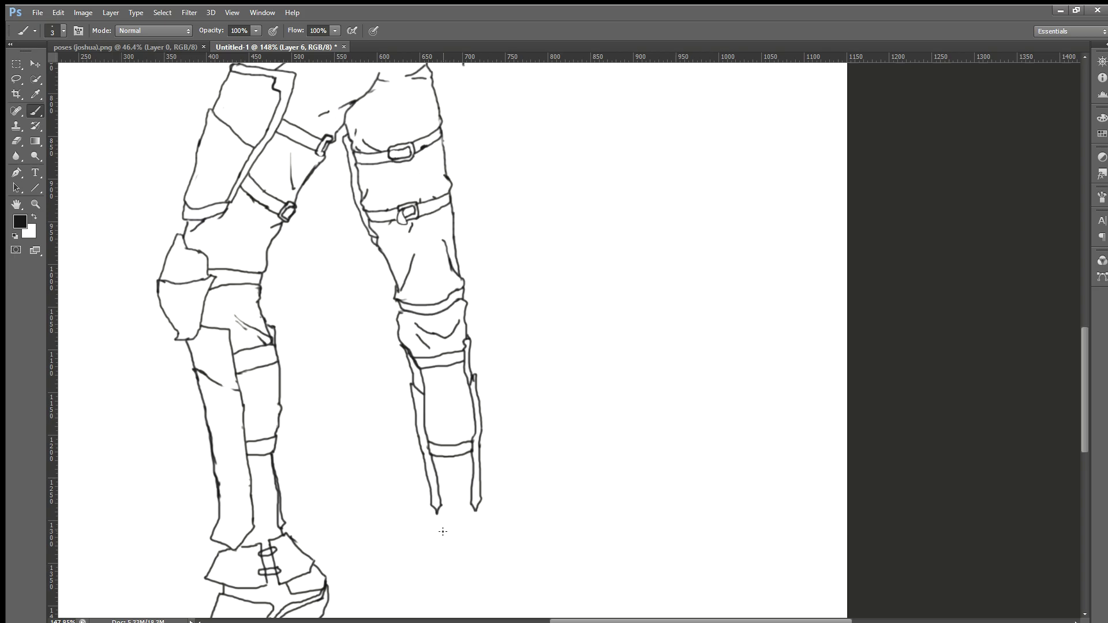
Extend short lines down from the right-hand leg's two guard tips and join them with a horizontal line across the ankle.
{"action": "scroll", "coordinate": [450, 538], "scroll_direction": "up", "scroll_amount": 3}
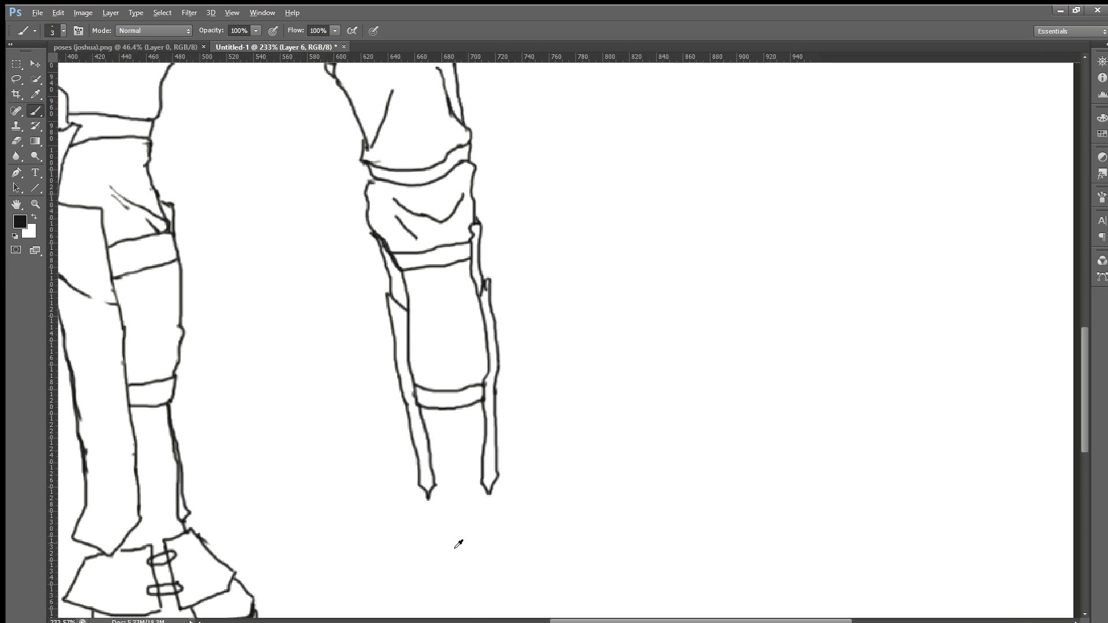
{"action": "scroll", "coordinate": [459, 544], "scroll_direction": "up", "scroll_amount": 1}
{"action": "mouse_move", "coordinate": [428, 517]}
{"action": "left_mouse_down"}
{"action": "mouse_move", "coordinate": [438, 532]}
{"action": "mouse_move", "coordinate": [490, 528]}
{"action": "left_mouse_up"}
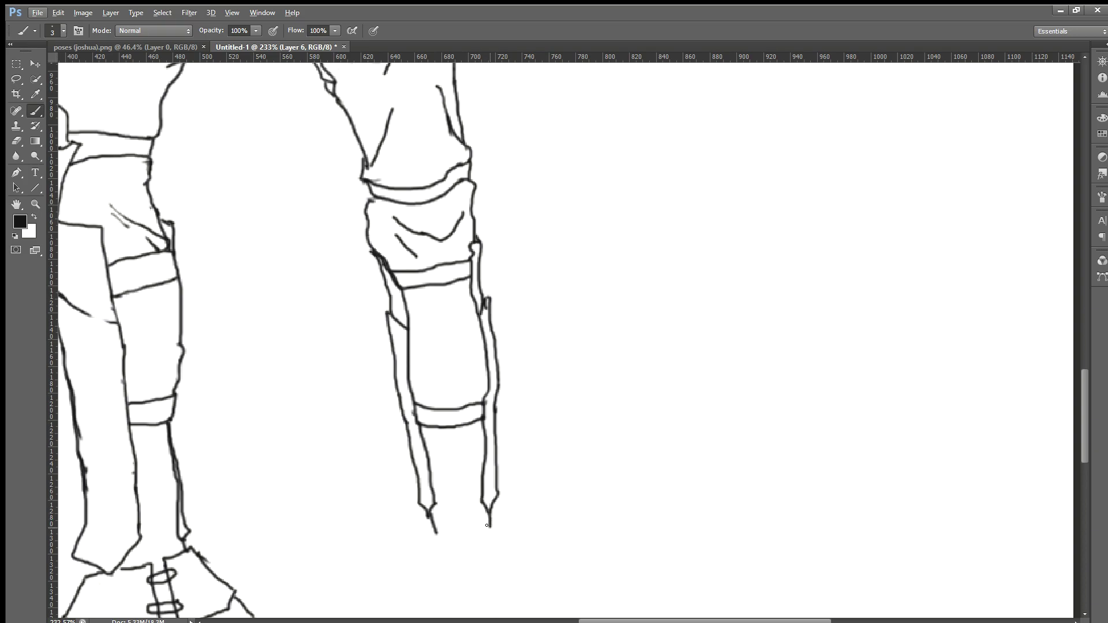
{"action": "scroll", "coordinate": [488, 526], "scroll_direction": "down", "scroll_amount": 2}
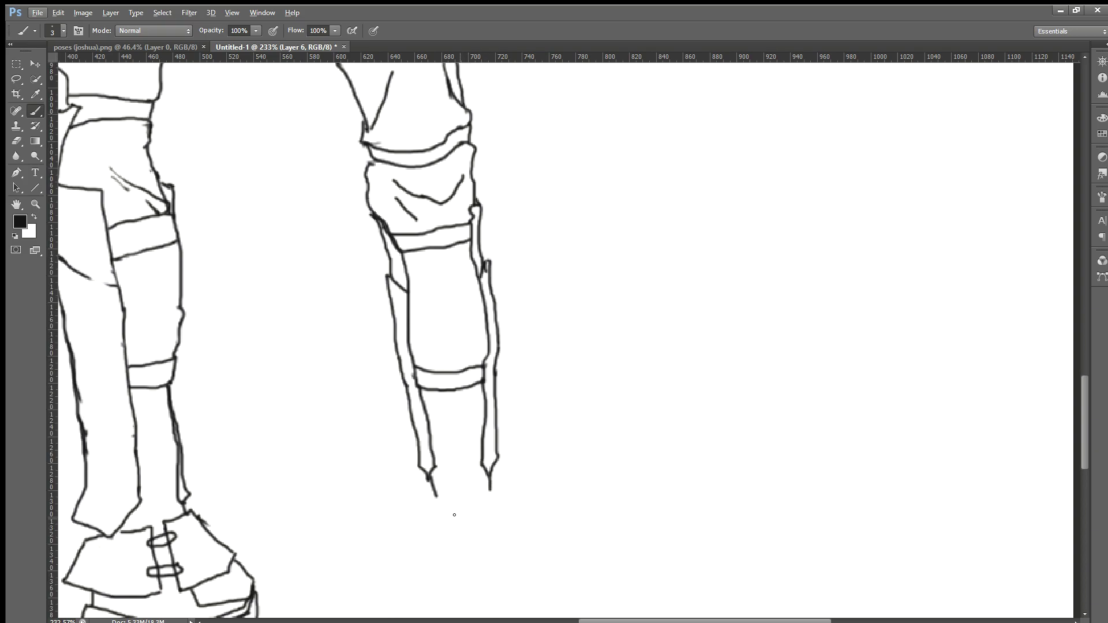
{"action": "left_click_drag", "start_coordinate": [429, 494], "coordinate": [480, 494]}
{"action": "scroll", "coordinate": [401, 556], "scroll_direction": "down", "scroll_amount": 3}
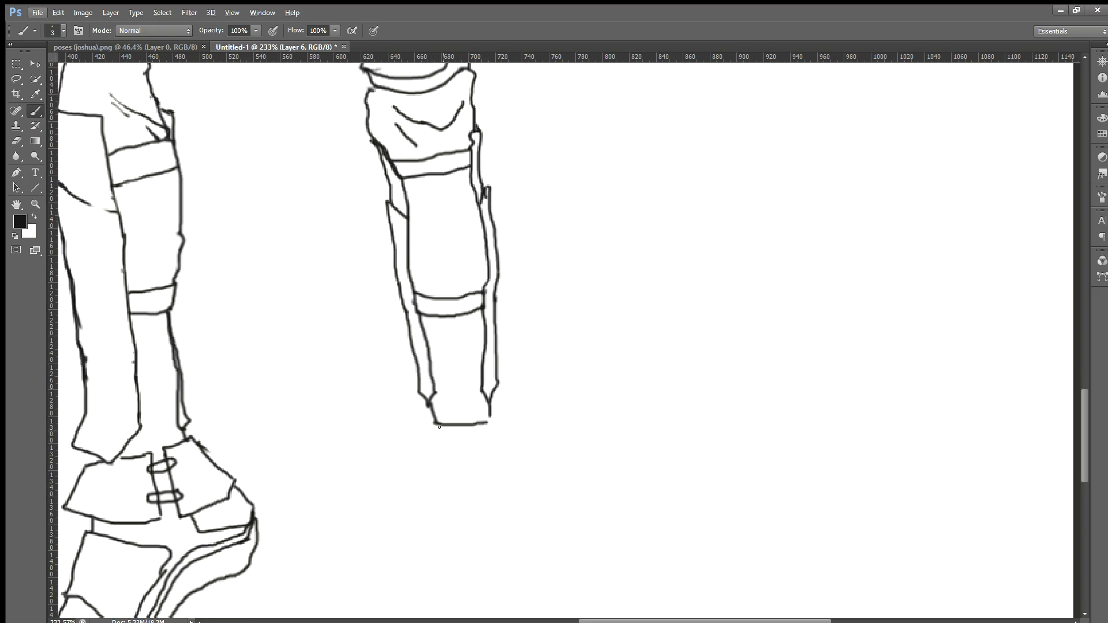
Draw the left side and angular lower edge of an ankle plate below the right-hand shin, redoing the lower strokes.
{"action": "left_click_drag", "start_coordinate": [436, 431], "coordinate": [433, 461]}
{"action": "left_click_drag", "start_coordinate": [455, 487], "coordinate": [497, 472]}
{"action": "key", "text": "ctrl+z"}
{"action": "mouse_move", "coordinate": [437, 466]}
{"action": "left_mouse_down"}
{"action": "mouse_move", "coordinate": [478, 494]}
{"action": "mouse_move", "coordinate": [452, 478]}
{"action": "mouse_move", "coordinate": [470, 484]}
{"action": "left_mouse_up"}
{"action": "key", "text": "ctrl+z"}
{"action": "key", "text": "ctrl+z"}
{"action": "left_click_drag", "start_coordinate": [454, 483], "coordinate": [495, 465]}
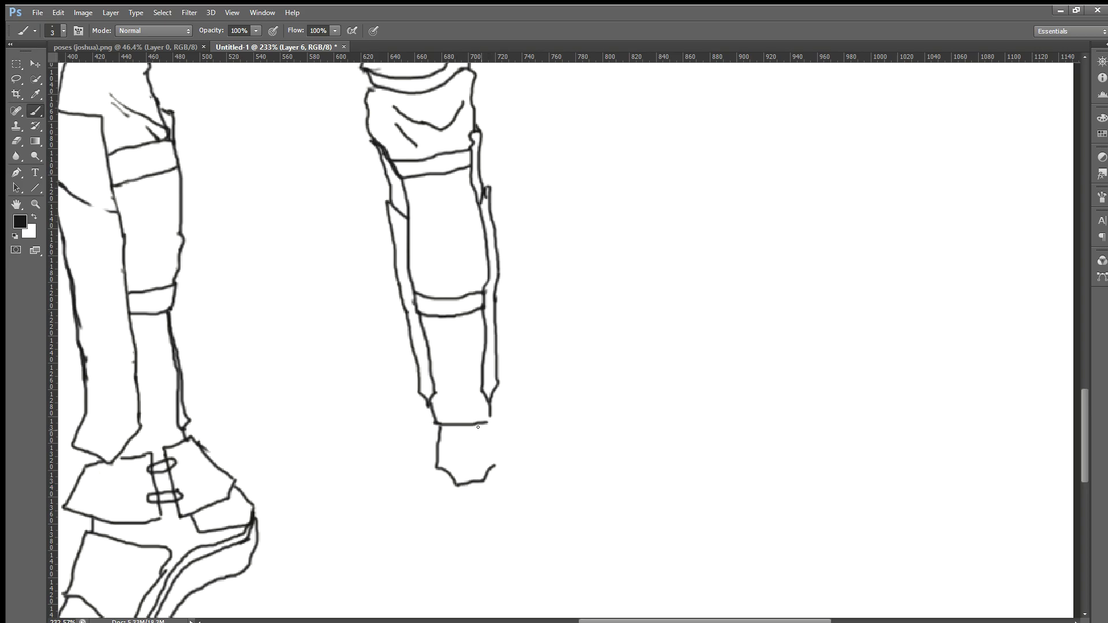
{"action": "left_click_drag", "start_coordinate": [480, 421], "coordinate": [495, 456]}
{"action": "key", "text": "ctrl+z"}
{"action": "key", "text": "z"}
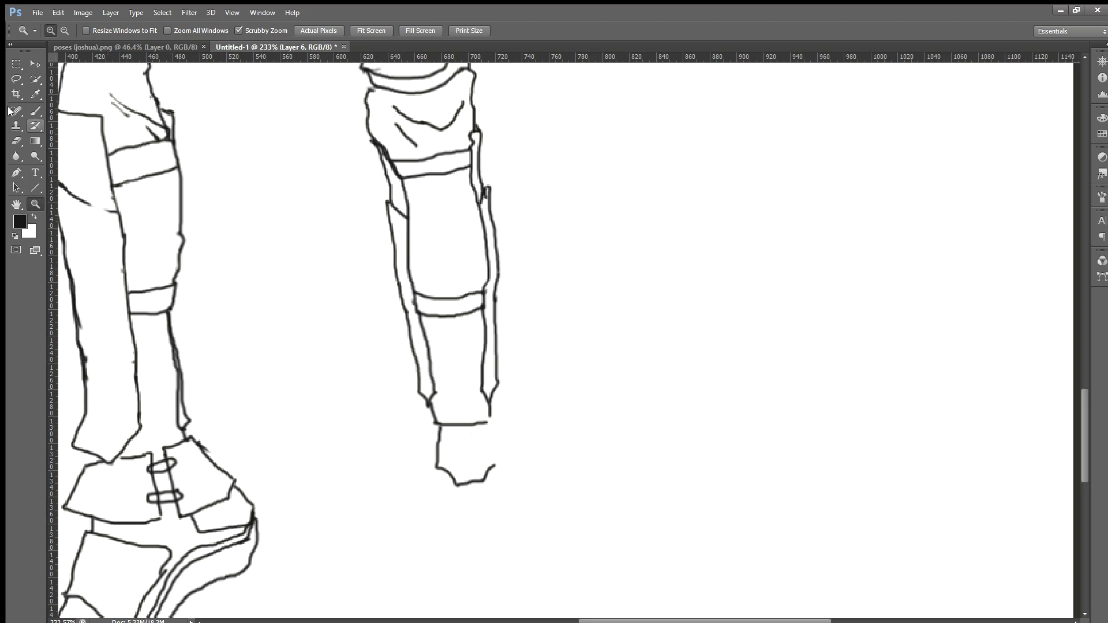
{"action": "left_click", "coordinate": [35, 110]}
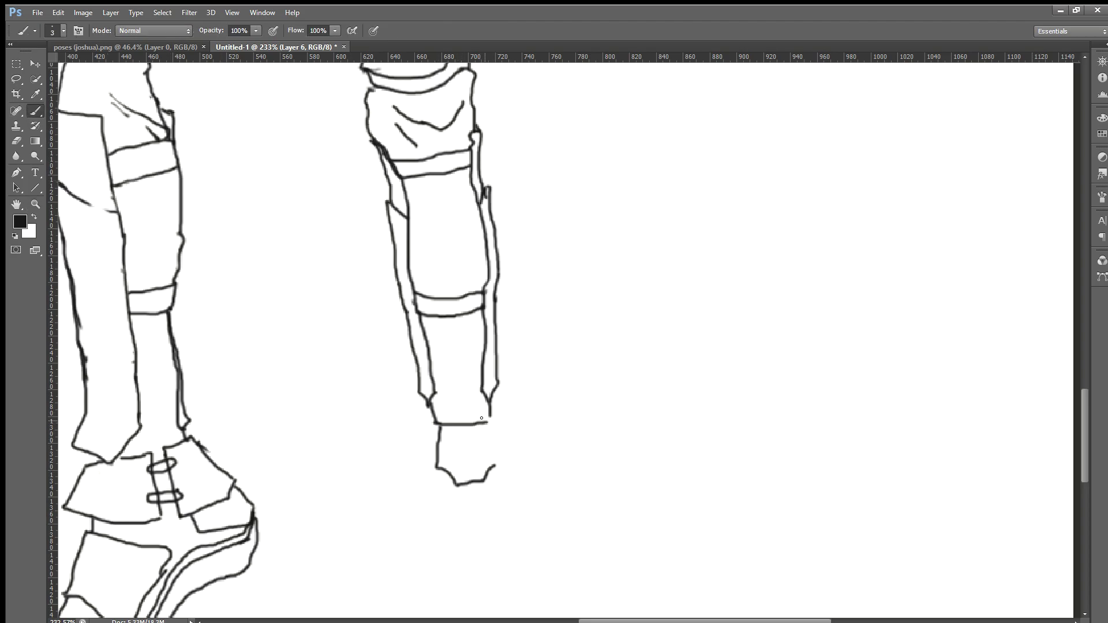
Close the right edge of the right-hand ankle plate and draw a smaller angular plate directly beneath it.
{"action": "left_click_drag", "start_coordinate": [480, 421], "coordinate": [497, 465]}
{"action": "key", "text": "ctrl+z"}
{"action": "key", "text": "ctrl+z"}
{"action": "scroll", "coordinate": [469, 425], "scroll_direction": "up", "scroll_amount": 2}
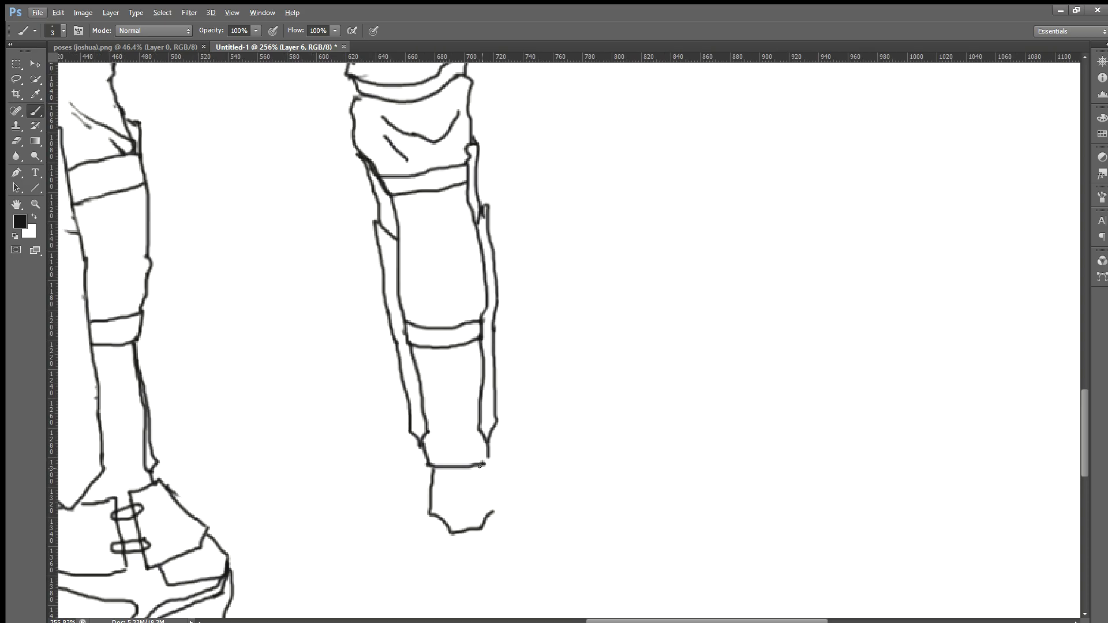
{"action": "left_click_drag", "start_coordinate": [481, 462], "coordinate": [494, 512]}
{"action": "key", "text": "alt"}
{"action": "left_click_drag", "start_coordinate": [433, 515], "coordinate": [435, 540]}
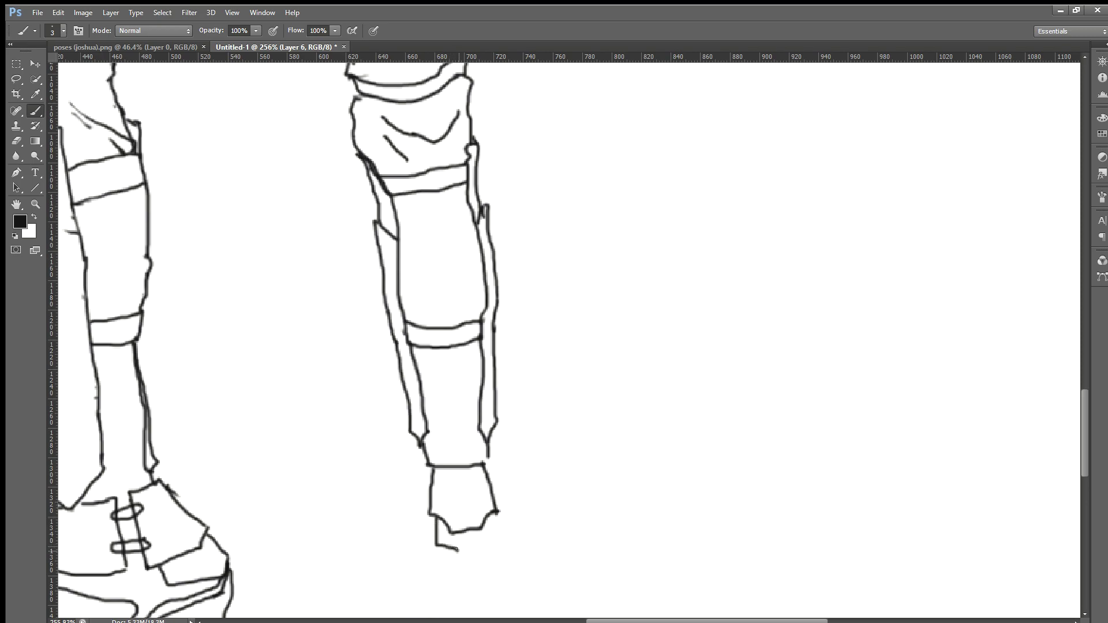
{"action": "mouse_move", "coordinate": [463, 549]}
{"action": "left_mouse_down"}
{"action": "mouse_move", "coordinate": [487, 546]}
{"action": "mouse_move", "coordinate": [494, 527]}
{"action": "mouse_move", "coordinate": [493, 537]}
{"action": "left_mouse_up"}
{"action": "scroll", "coordinate": [469, 535], "scroll_direction": "down", "scroll_amount": 4}
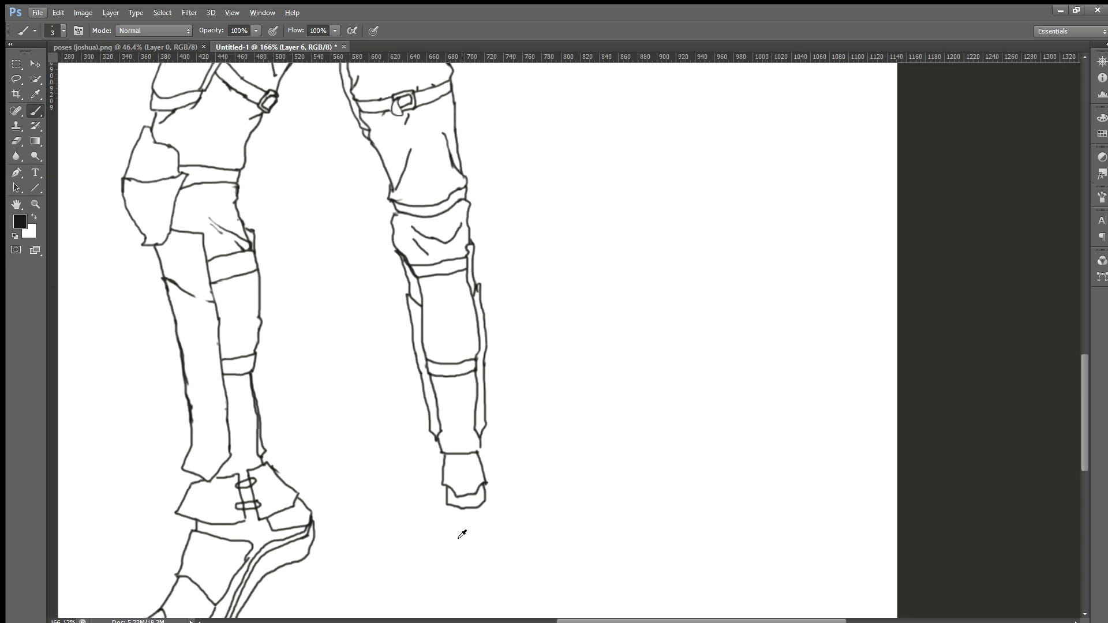
Draw the heel of the right-hand foot below the ankle and continue it into a sole line towards the toe.
{"action": "scroll", "coordinate": [437, 521], "scroll_direction": "down", "scroll_amount": 2}
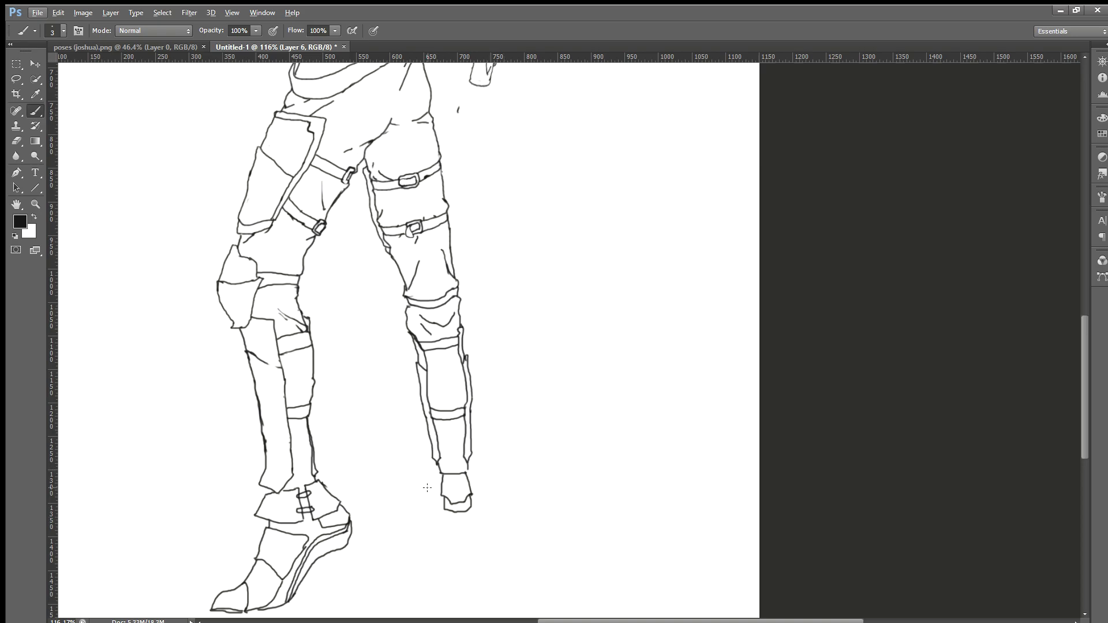
{"action": "scroll", "coordinate": [427, 487], "scroll_direction": "down", "scroll_amount": 2}
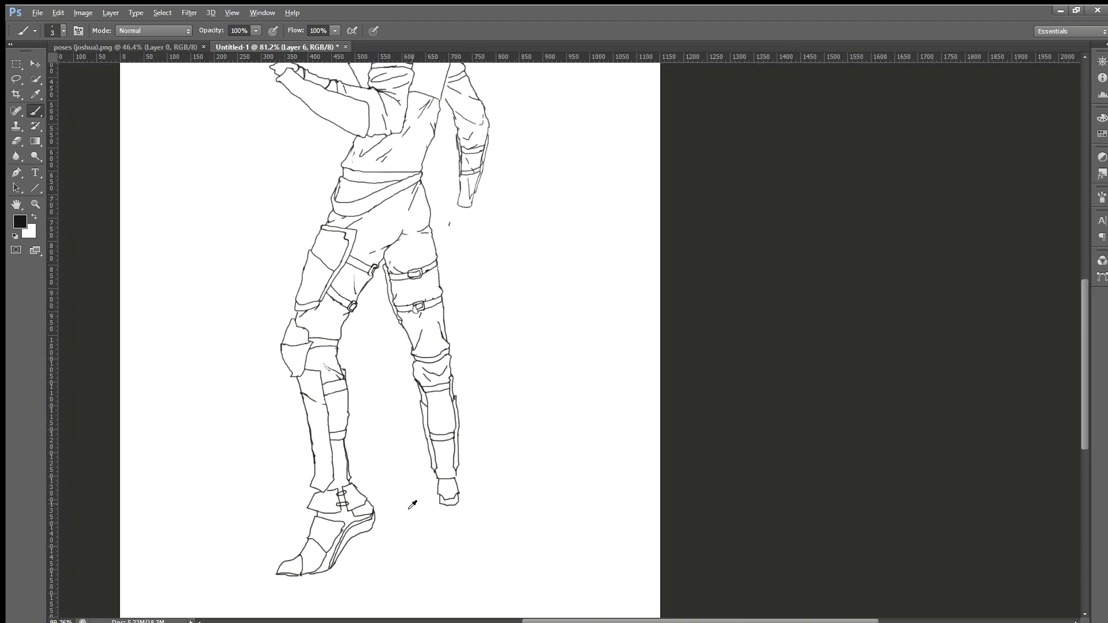
{"action": "scroll", "coordinate": [412, 506], "scroll_direction": "up", "scroll_amount": 6}
{"action": "scroll", "coordinate": [400, 527], "scroll_direction": "down", "scroll_amount": 3}
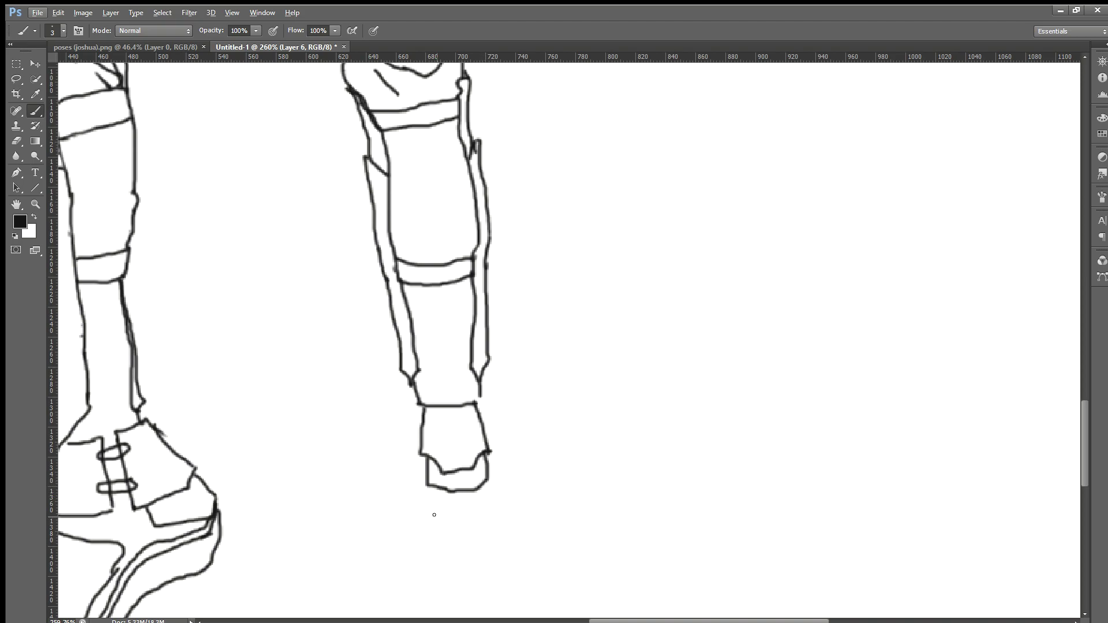
{"action": "scroll", "coordinate": [434, 515], "scroll_direction": "down", "scroll_amount": 2}
{"action": "mouse_move", "coordinate": [482, 457]}
{"action": "left_mouse_down"}
{"action": "mouse_move", "coordinate": [491, 509]}
{"action": "mouse_move", "coordinate": [393, 534]}
{"action": "mouse_move", "coordinate": [367, 519]}
{"action": "left_mouse_up"}
{"action": "scroll", "coordinate": [367, 518], "scroll_direction": "down", "scroll_amount": 1}
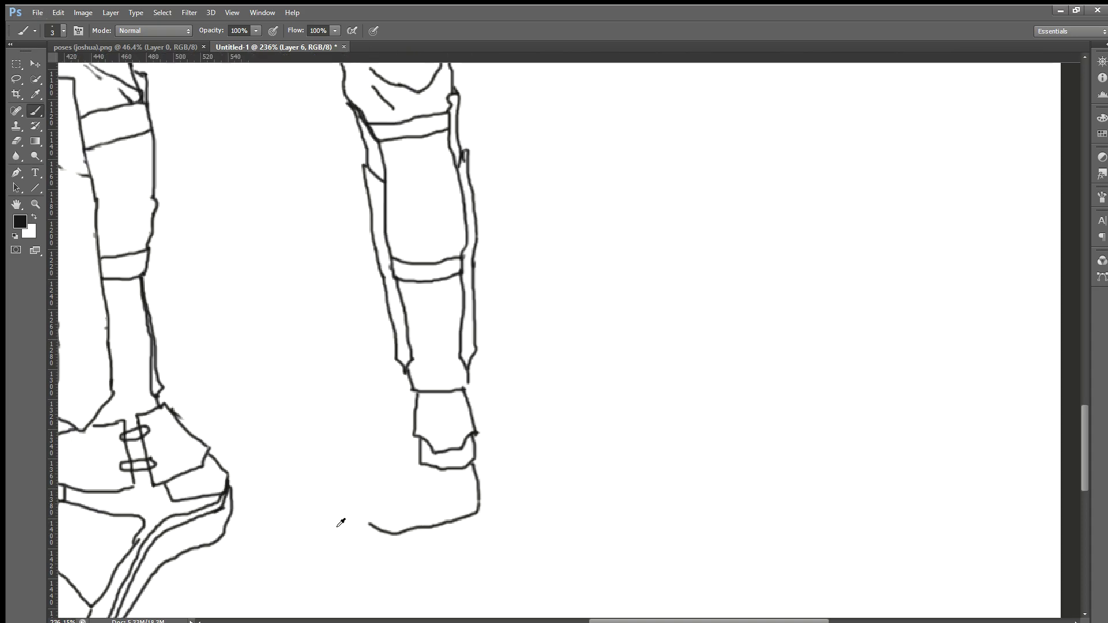
Draw the narrow toe tip of the right-hand foot and a short line across it for the toe cap, redoing the first stroke.
{"action": "scroll", "coordinate": [336, 521], "scroll_direction": "down", "scroll_amount": 8}
{"action": "scroll", "coordinate": [336, 519], "scroll_direction": "up", "scroll_amount": 12}
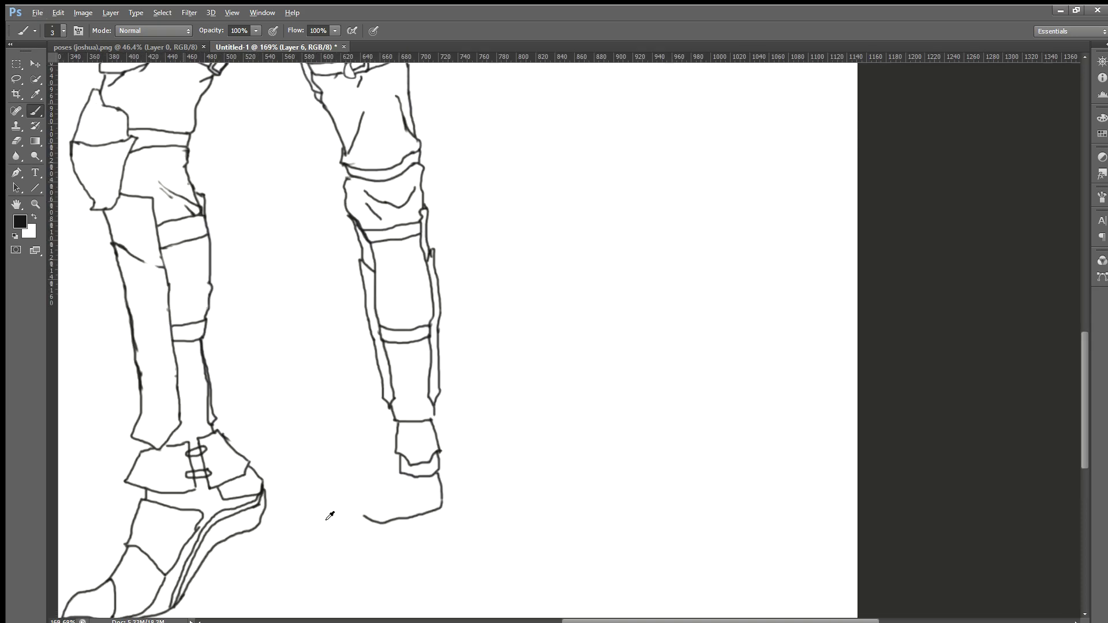
{"action": "mouse_move", "coordinate": [390, 516]}
{"action": "left_mouse_down"}
{"action": "mouse_move", "coordinate": [373, 506]}
{"action": "mouse_move", "coordinate": [397, 486]}
{"action": "left_mouse_up"}
{"action": "scroll", "coordinate": [381, 518], "scroll_direction": "down", "scroll_amount": 4}
{"action": "scroll", "coordinate": [371, 526], "scroll_direction": "up", "scroll_amount": 5}
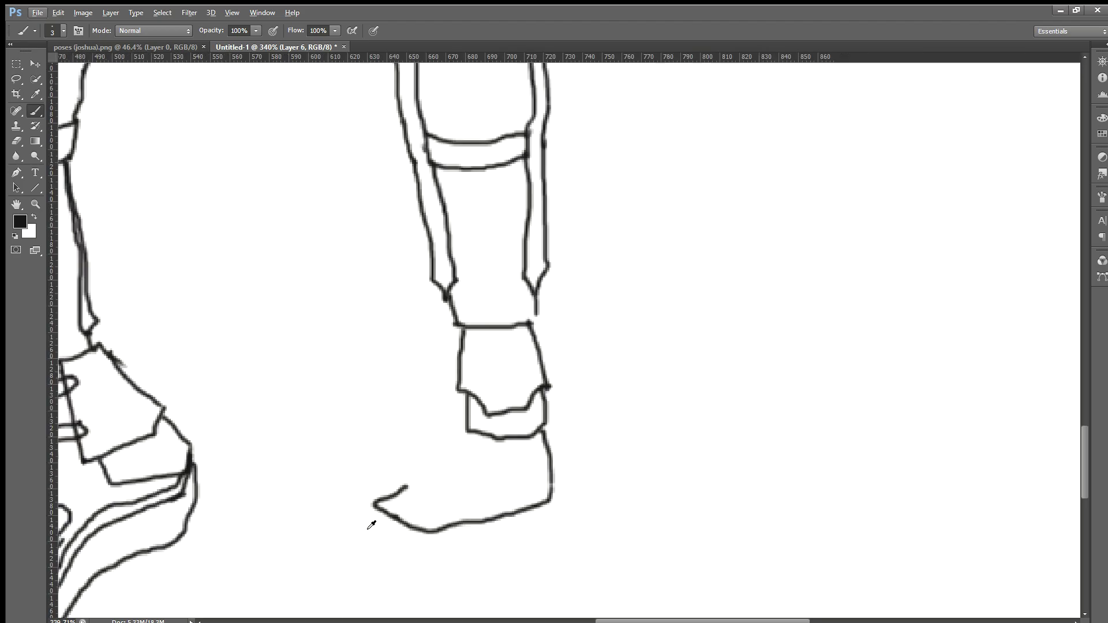
{"action": "key", "text": "ctrl+z"}
{"action": "mouse_move", "coordinate": [389, 512]}
{"action": "left_mouse_down"}
{"action": "mouse_move", "coordinate": [370, 494]}
{"action": "mouse_move", "coordinate": [403, 483]}
{"action": "mouse_move", "coordinate": [387, 499]}
{"action": "mouse_move", "coordinate": [401, 479]}
{"action": "left_mouse_up"}
{"action": "scroll", "coordinate": [394, 488], "scroll_direction": "down", "scroll_amount": 1}
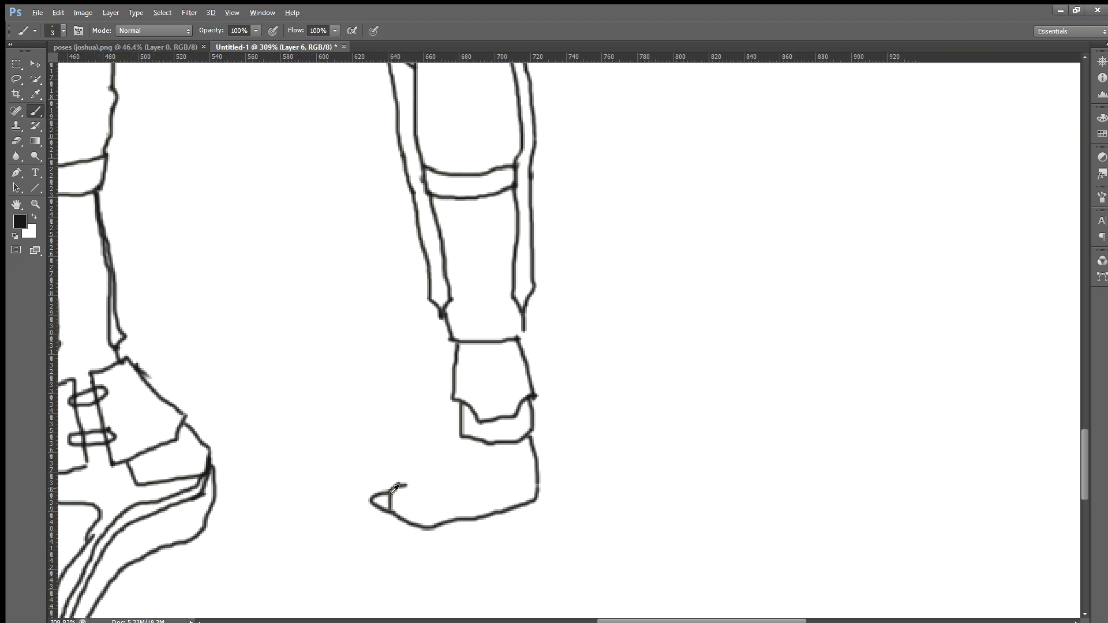
Draw the right-hand foot's upper edge from toe to ankle and add the curved edges of the plates over the instep.
{"action": "scroll", "coordinate": [394, 488], "scroll_direction": "down", "scroll_amount": 3}
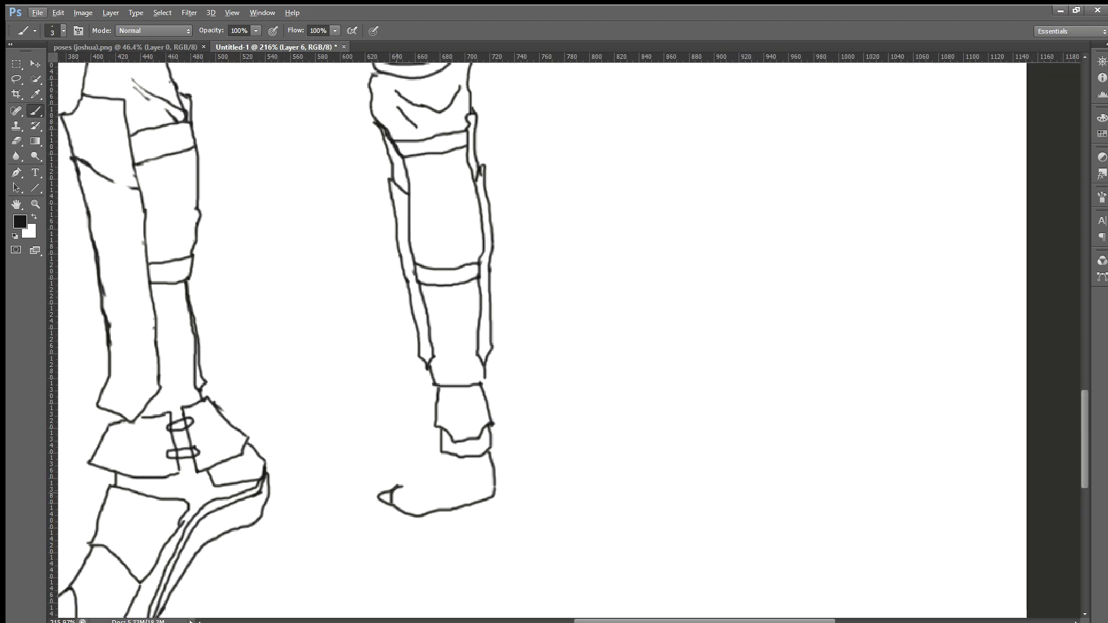
{"action": "scroll", "coordinate": [372, 502], "scroll_direction": "down", "scroll_amount": 2}
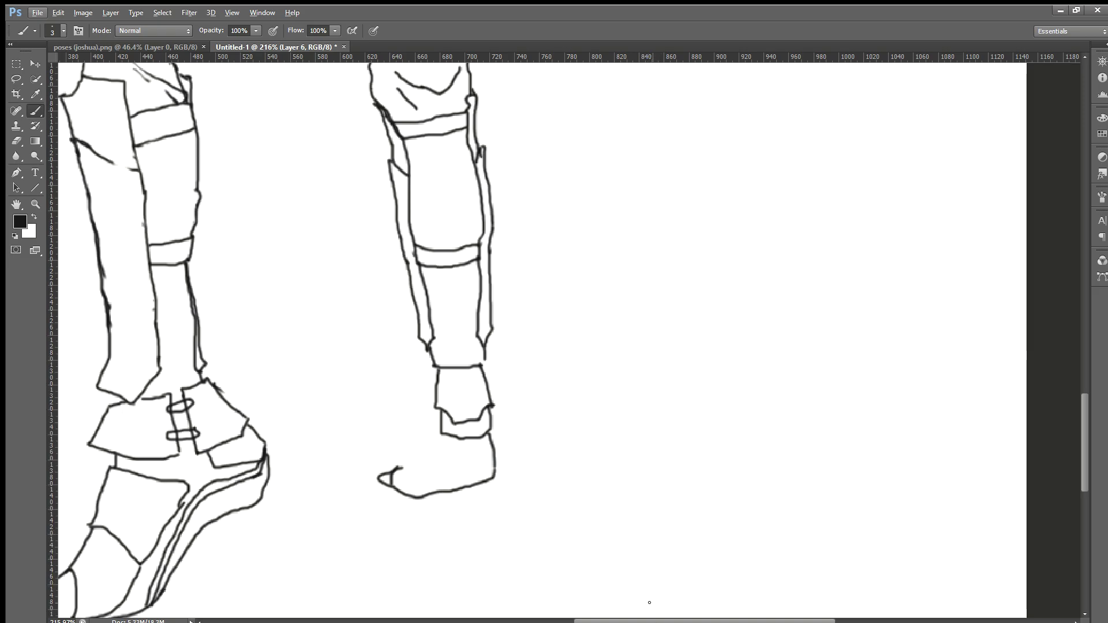
{"action": "left_click_drag", "start_coordinate": [646, 622], "coordinate": [615, 621]}
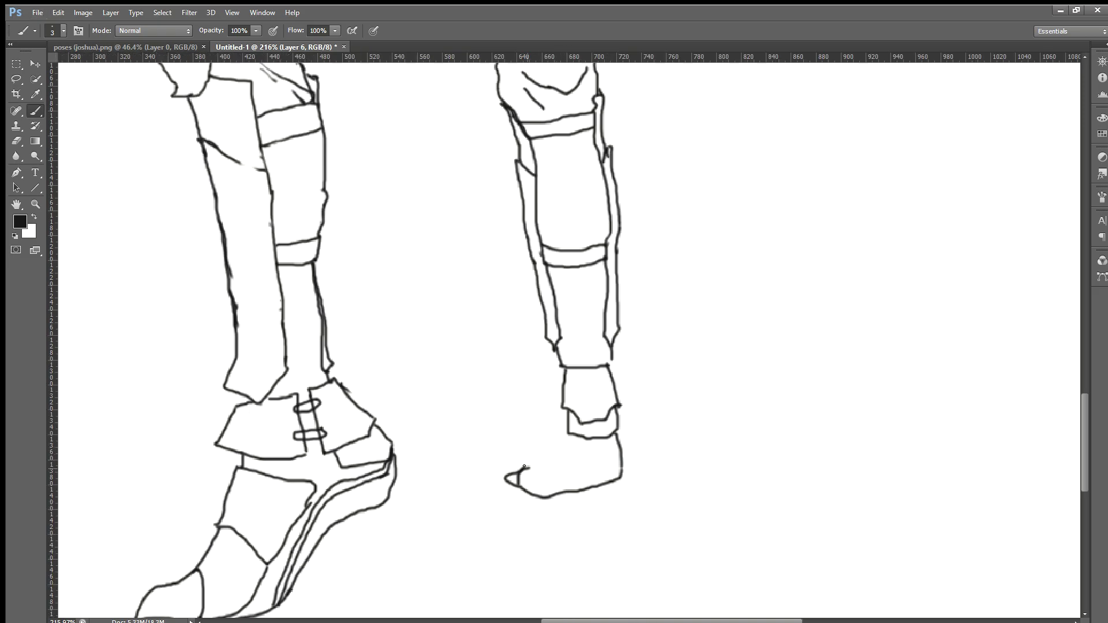
{"action": "mouse_move", "coordinate": [517, 482]}
{"action": "left_mouse_down"}
{"action": "mouse_move", "coordinate": [534, 485]}
{"action": "mouse_move", "coordinate": [535, 461]}
{"action": "mouse_move", "coordinate": [561, 439]}
{"action": "left_mouse_up"}
{"action": "mouse_move", "coordinate": [549, 480]}
{"action": "left_mouse_down"}
{"action": "mouse_move", "coordinate": [564, 476]}
{"action": "mouse_move", "coordinate": [567, 438]}
{"action": "left_mouse_up"}
Erase the right-hand ankle plates, replacing them with extended lower shin edges and a small heel plate.
{"action": "left_click", "coordinate": [16, 140]}
{"action": "mouse_move", "coordinate": [619, 397]}
{"action": "left_mouse_down"}
{"action": "mouse_move", "coordinate": [598, 413]}
{"action": "mouse_move", "coordinate": [613, 418]}
{"action": "mouse_move", "coordinate": [569, 421]}
{"action": "mouse_move", "coordinate": [618, 427]}
{"action": "mouse_move", "coordinate": [602, 441]}
{"action": "mouse_move", "coordinate": [587, 428]}
{"action": "mouse_move", "coordinate": [629, 399]}
{"action": "mouse_move", "coordinate": [609, 373]}
{"action": "mouse_move", "coordinate": [558, 376]}
{"action": "mouse_move", "coordinate": [561, 392]}
{"action": "mouse_move", "coordinate": [602, 369]}
{"action": "mouse_move", "coordinate": [615, 395]}
{"action": "mouse_move", "coordinate": [565, 403]}
{"action": "left_mouse_up"}
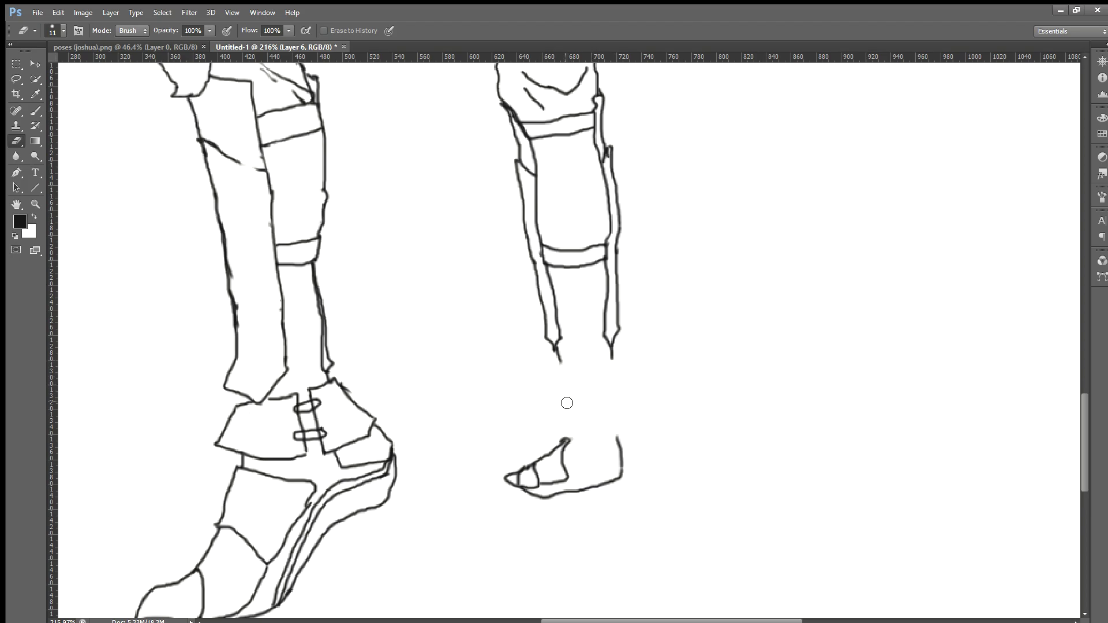
{"action": "key", "text": "b"}
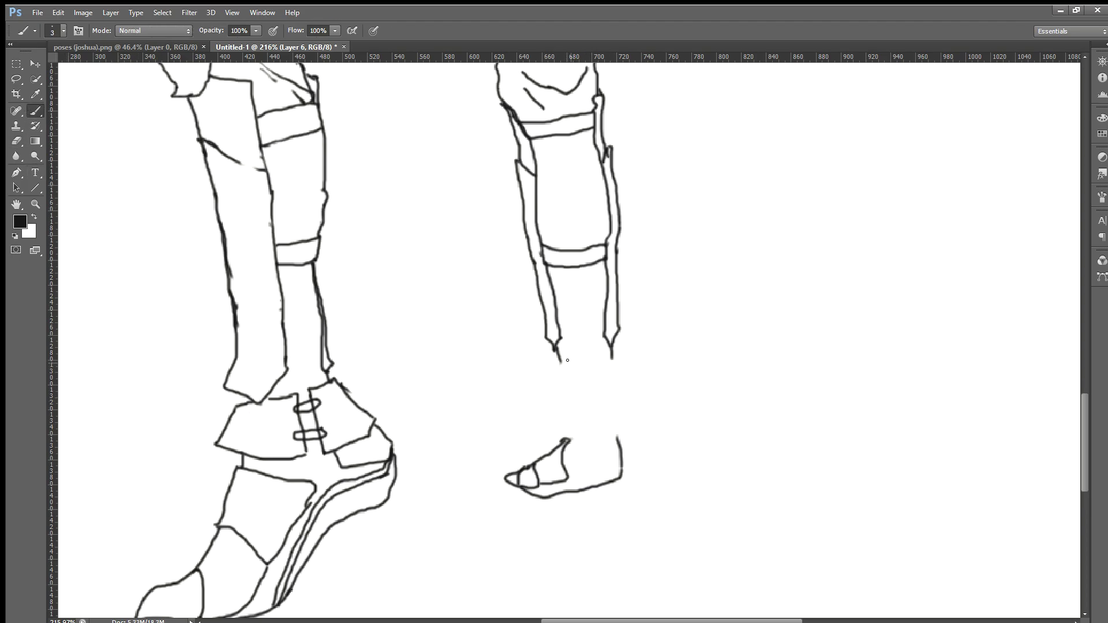
{"action": "left_click_drag", "start_coordinate": [554, 347], "coordinate": [567, 394]}
{"action": "left_click_drag", "start_coordinate": [610, 356], "coordinate": [613, 390]}
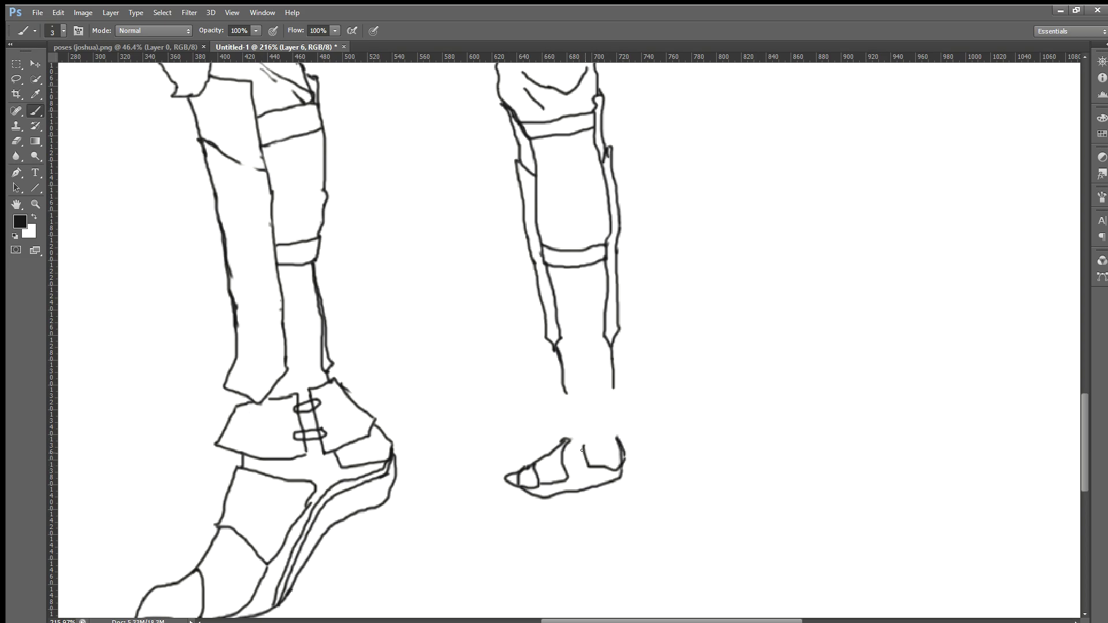
Draw a narrow front guard and a wider back guard around the right-hand ankle with a gap between them, redoing misplaced strokes.
{"action": "left_click_drag", "start_coordinate": [574, 418], "coordinate": [574, 441]}
{"action": "left_click_drag", "start_coordinate": [613, 408], "coordinate": [618, 430]}
{"action": "key", "text": "ctrl+z"}
{"action": "left_click_drag", "start_coordinate": [577, 407], "coordinate": [603, 406]}
{"action": "key", "text": "ctrl+z"}
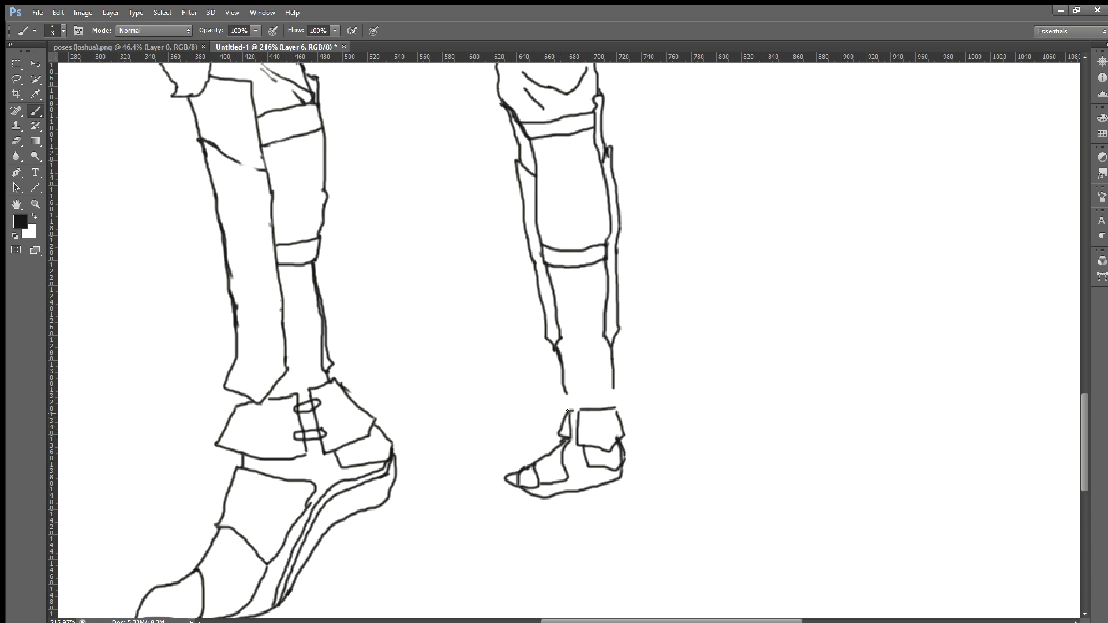
Erase the middle of the right-hand foot's sole line and redraw it beneath the instep plates.
{"action": "left_click", "coordinate": [21, 141]}
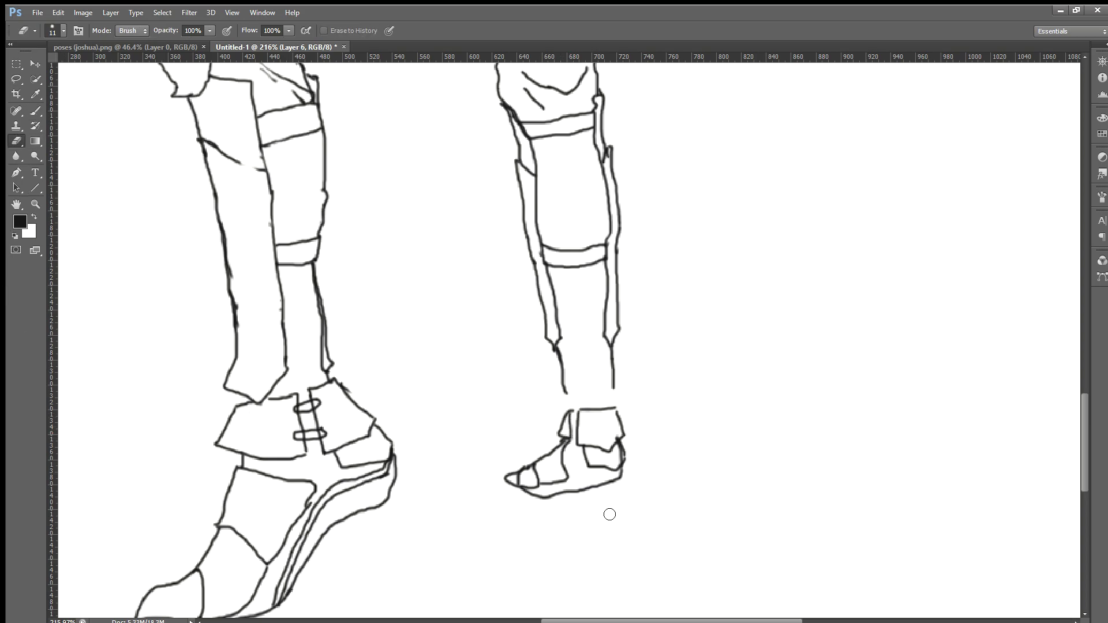
{"action": "left_click_drag", "start_coordinate": [601, 486], "coordinate": [520, 500]}
{"action": "left_click", "coordinate": [35, 110]}
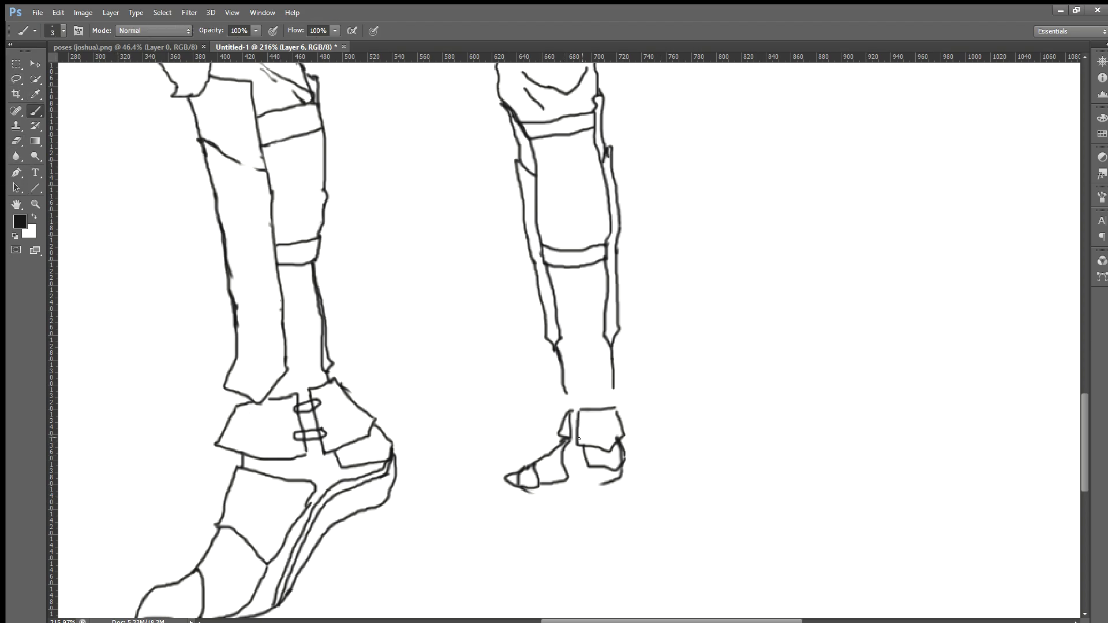
{"action": "left_click_drag", "start_coordinate": [539, 487], "coordinate": [561, 485]}
{"action": "key", "text": "ctrl+z"}
Reshape the front of the right-hand toe with a sharper tip that runs down into the sole.
{"action": "scroll", "coordinate": [588, 366], "scroll_direction": "down", "scroll_amount": 4}
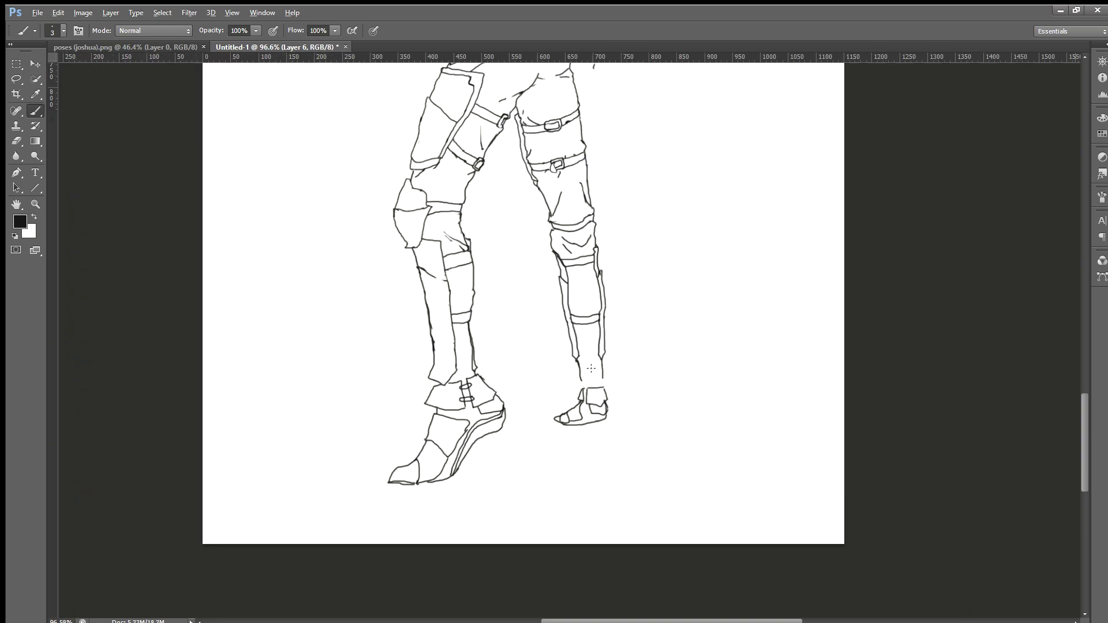
{"action": "scroll", "coordinate": [591, 368], "scroll_direction": "down", "scroll_amount": 2}
{"action": "scroll", "coordinate": [644, 351], "scroll_direction": "up", "scroll_amount": 1}
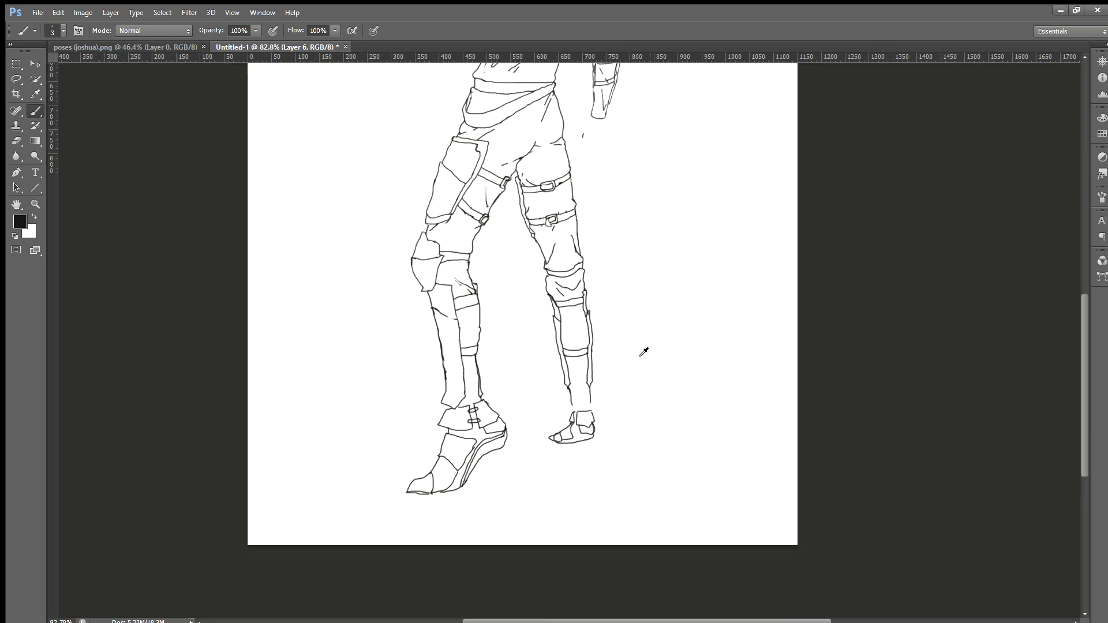
{"action": "scroll", "coordinate": [642, 349], "scroll_direction": "down", "scroll_amount": 1}
{"action": "scroll", "coordinate": [620, 385], "scroll_direction": "up", "scroll_amount": 1}
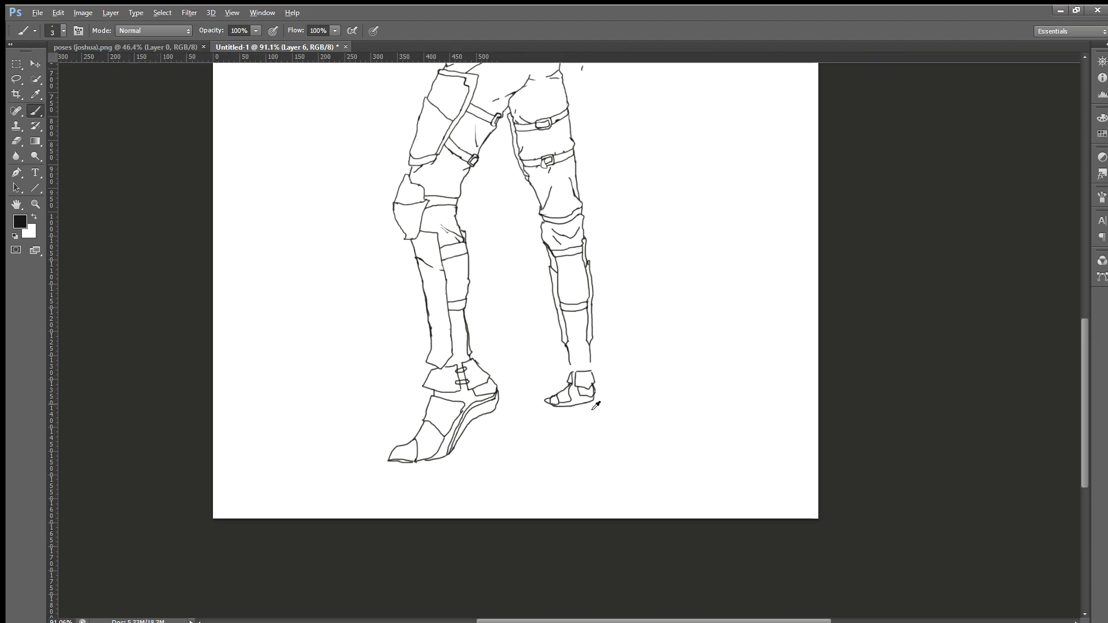
{"action": "scroll", "coordinate": [595, 406], "scroll_direction": "up", "scroll_amount": 3}
{"action": "scroll", "coordinate": [595, 406], "scroll_direction": "up", "scroll_amount": 3}
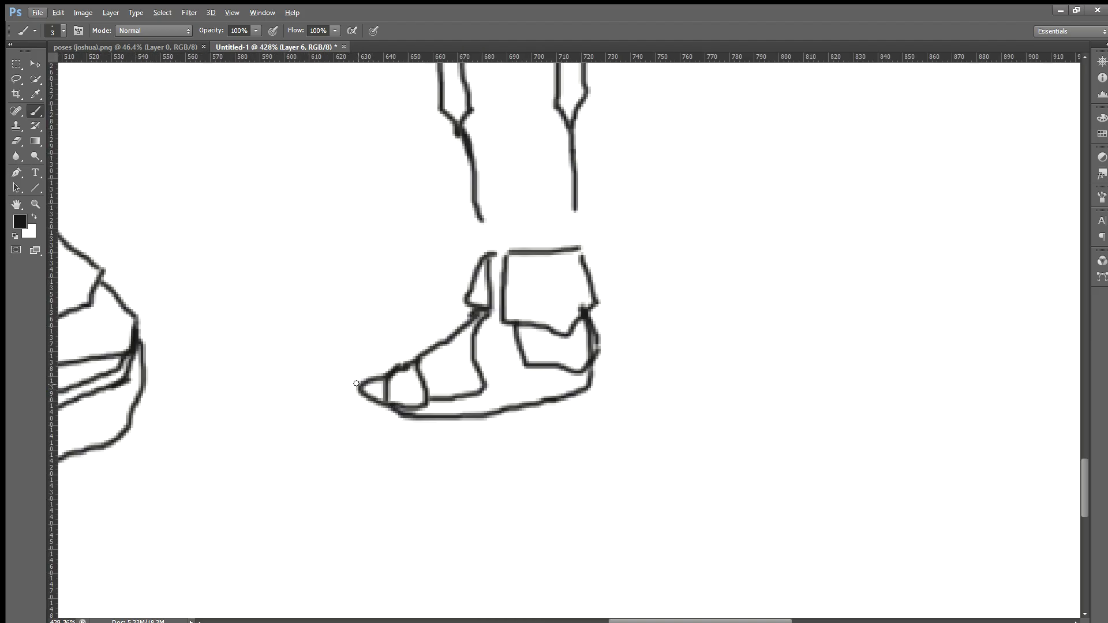
{"action": "mouse_move", "coordinate": [356, 385]}
{"action": "left_mouse_down"}
{"action": "mouse_move", "coordinate": [345, 407]}
{"action": "mouse_move", "coordinate": [398, 412]}
{"action": "left_mouse_up"}
{"action": "scroll", "coordinate": [477, 423], "scroll_direction": "down", "scroll_amount": 3}
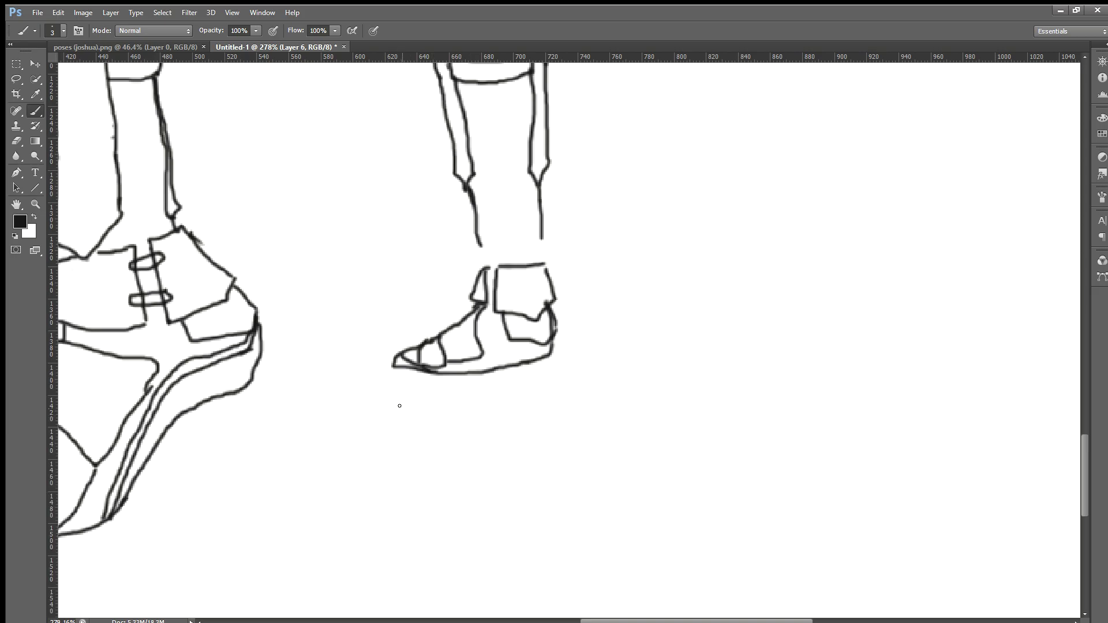
{"action": "scroll", "coordinate": [407, 392], "scroll_direction": "down", "scroll_amount": 2}
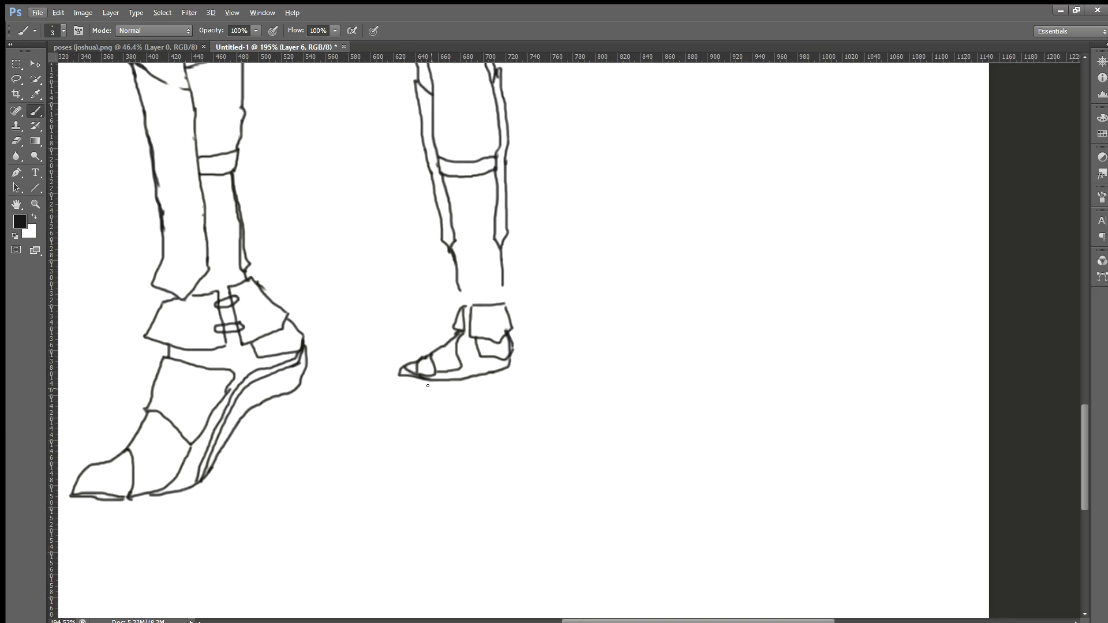
Erase the right-hand foot's lower edge and redraw it as one continuous sole from toe tip to heel.
{"action": "scroll", "coordinate": [414, 392], "scroll_direction": "up", "scroll_amount": 2}
{"action": "left_click", "coordinate": [11, 137]}
{"action": "mouse_move", "coordinate": [510, 376]}
{"action": "left_mouse_down"}
{"action": "mouse_move", "coordinate": [420, 382]}
{"action": "mouse_move", "coordinate": [390, 372]}
{"action": "left_mouse_up"}
{"action": "left_click", "coordinate": [35, 110]}
{"action": "scroll", "coordinate": [393, 412], "scroll_direction": "up", "scroll_amount": 1}
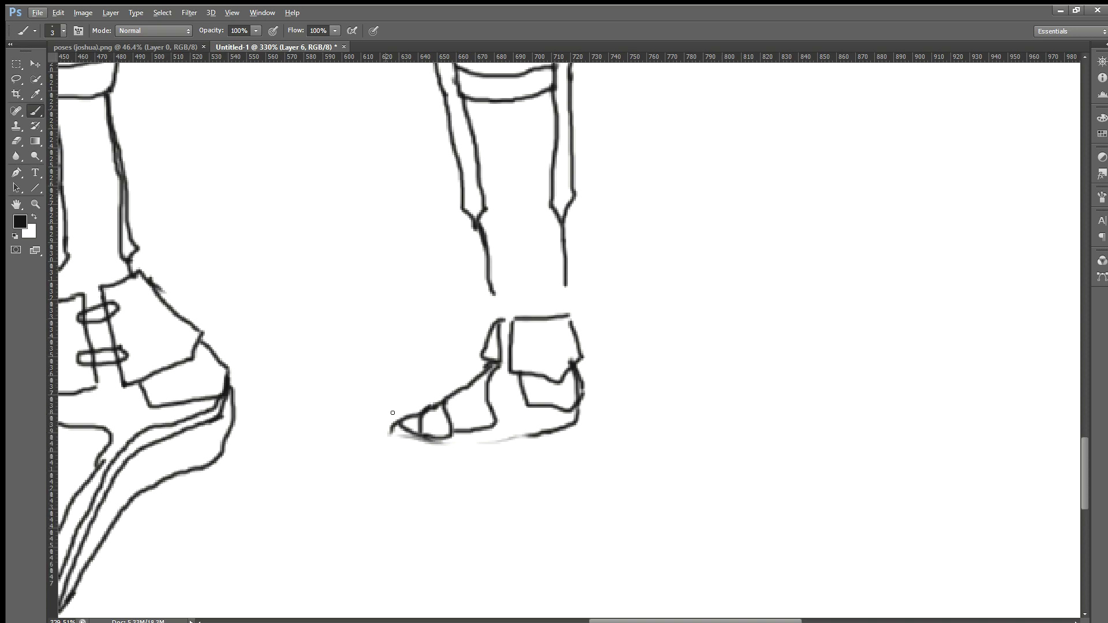
{"action": "mouse_move", "coordinate": [412, 441]}
{"action": "left_mouse_down"}
{"action": "mouse_move", "coordinate": [498, 443]}
{"action": "mouse_move", "coordinate": [585, 415]}
{"action": "left_mouse_up"}
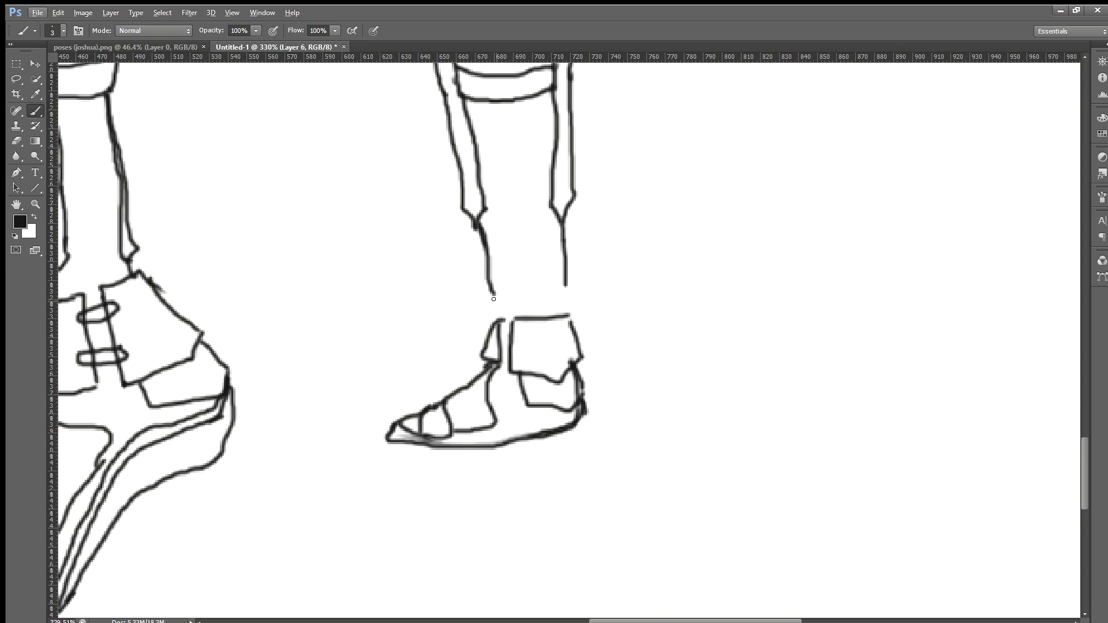
Select the right-hand foot with its ankle guards and move it straight up to meet the shin.
{"action": "scroll", "coordinate": [508, 305], "scroll_direction": "down", "scroll_amount": 5}
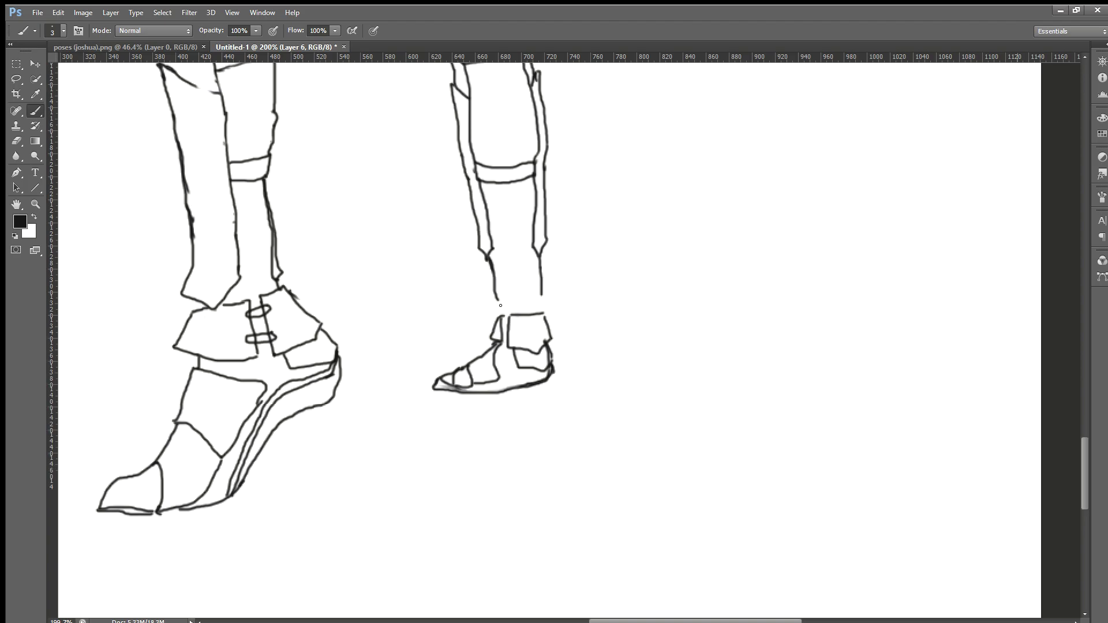
{"action": "scroll", "coordinate": [618, 354], "scroll_direction": "down", "scroll_amount": 4}
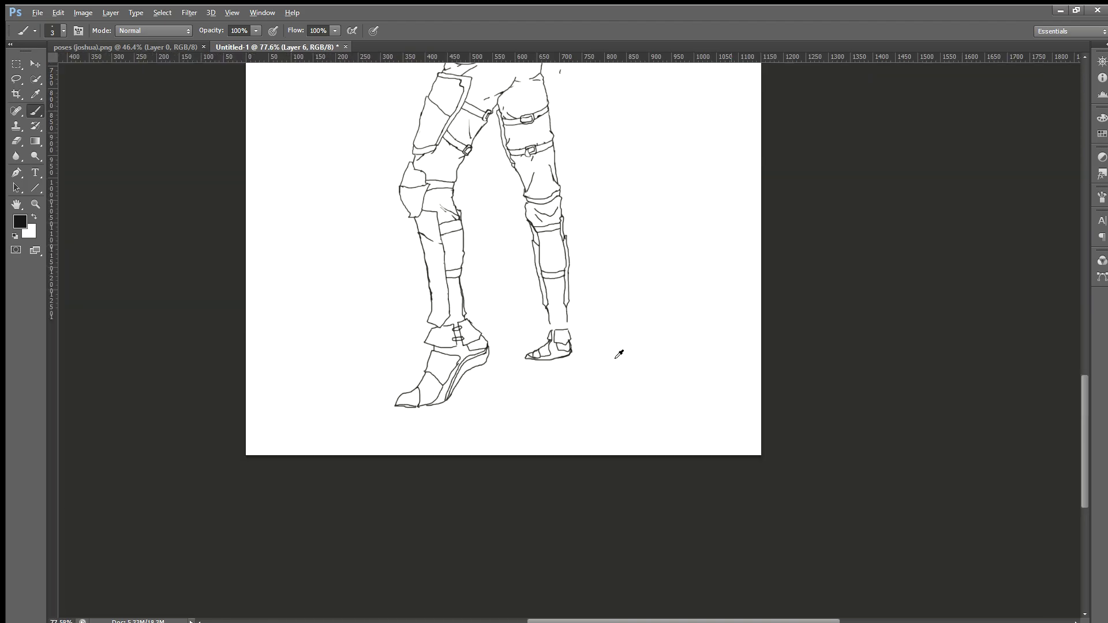
{"action": "scroll", "coordinate": [619, 354], "scroll_direction": "up", "scroll_amount": 1}
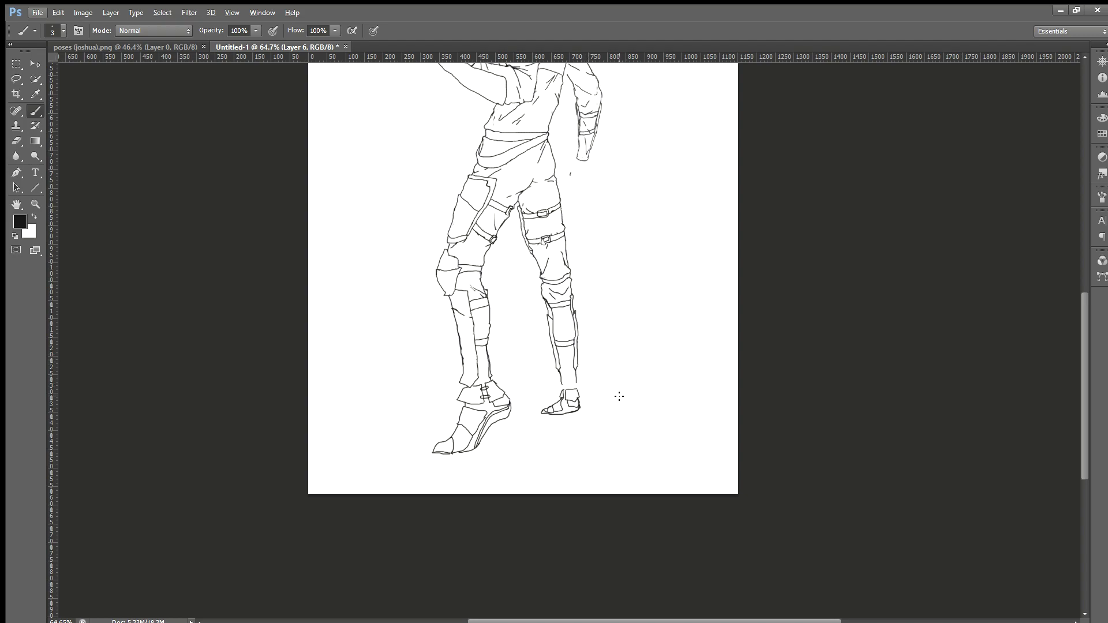
{"action": "scroll", "coordinate": [619, 396], "scroll_direction": "up", "scroll_amount": 2}
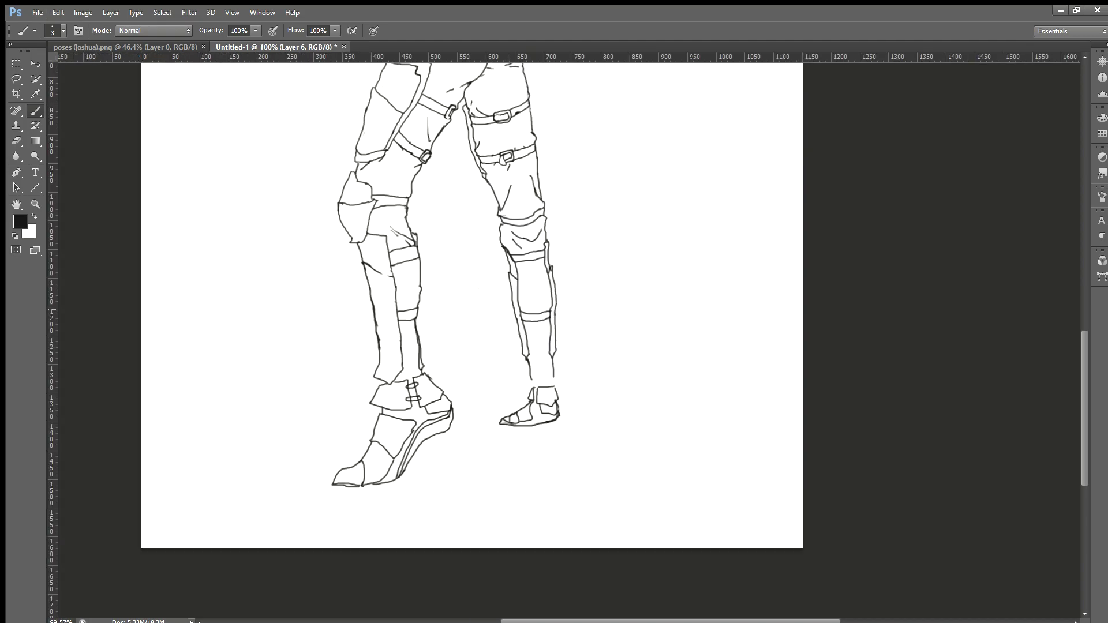
{"action": "left_click", "coordinate": [16, 64]}
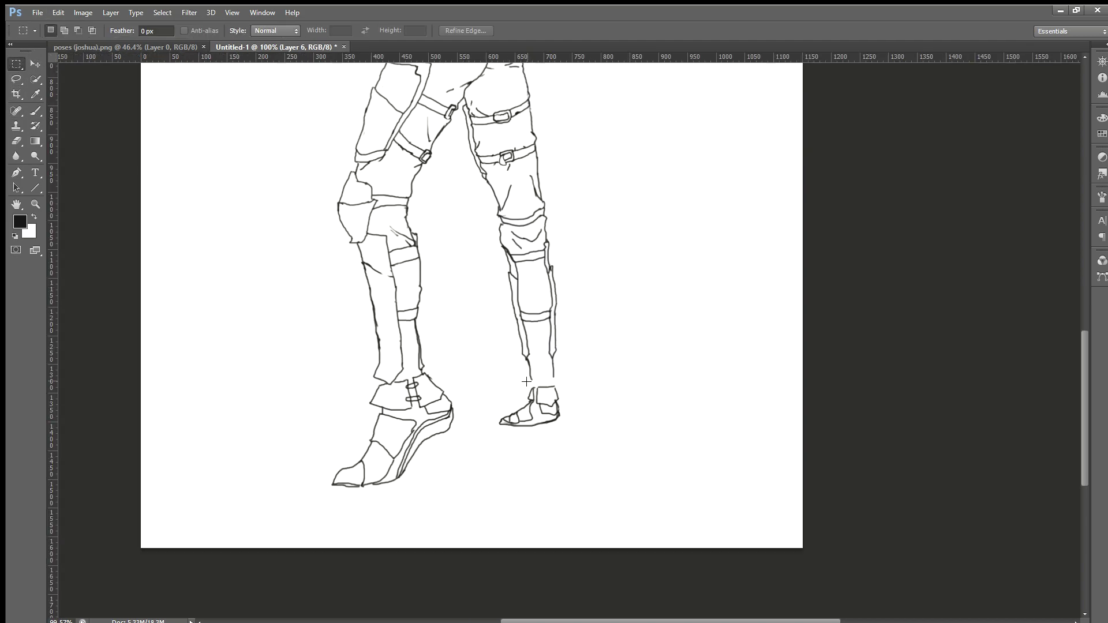
{"action": "left_click_drag", "start_coordinate": [497, 379], "coordinate": [574, 437]}
{"action": "key", "text": "ctrl+t"}
{"action": "key", "text": "shift+Up"}
{"action": "key", "text": "shift+Up"}
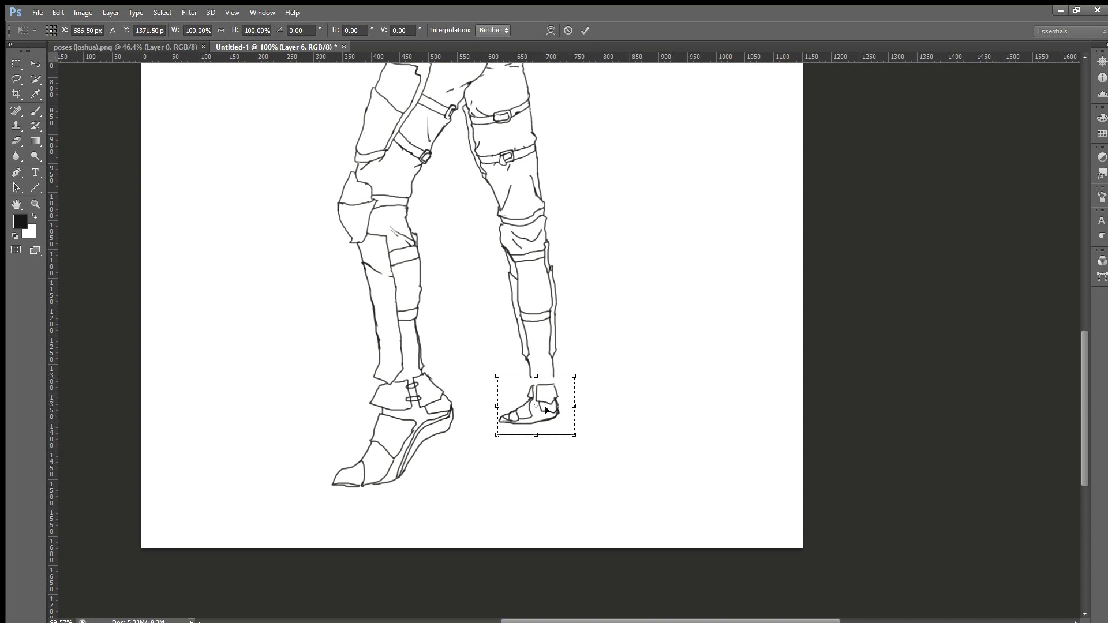
{"action": "key", "text": "Up"}
{"action": "key", "text": "Up"}
{"action": "key", "text": "Up"}
{"action": "key", "text": "Up"}
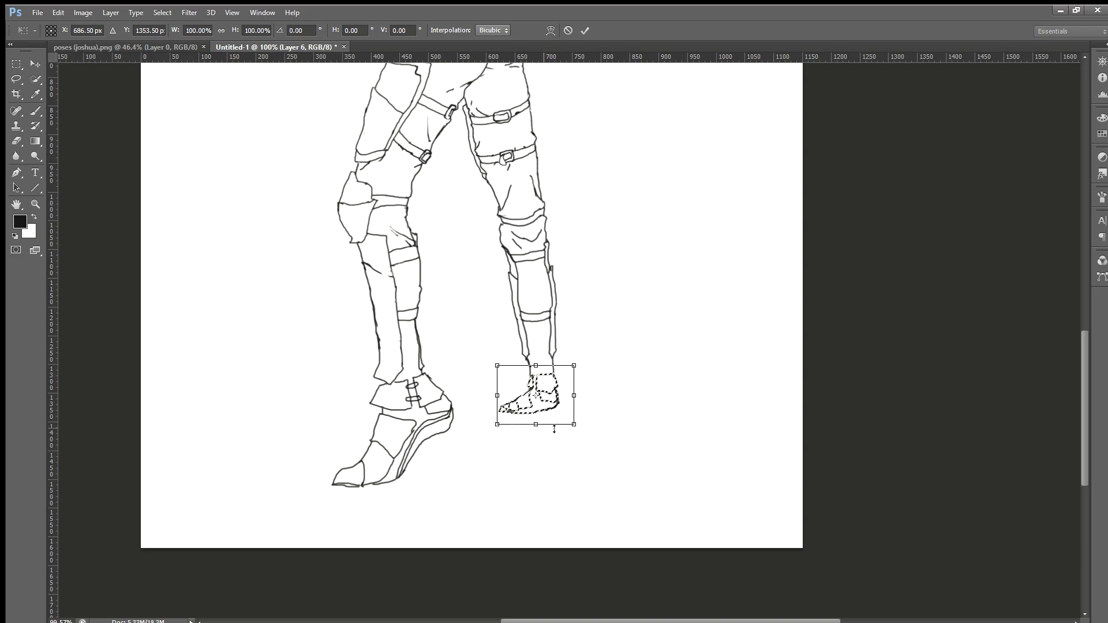
Warp the selected right-hand foot so its sole arches upward, apply the warp and clear the selection.
{"action": "scroll", "coordinate": [624, 440], "scroll_direction": "down", "scroll_amount": 4}
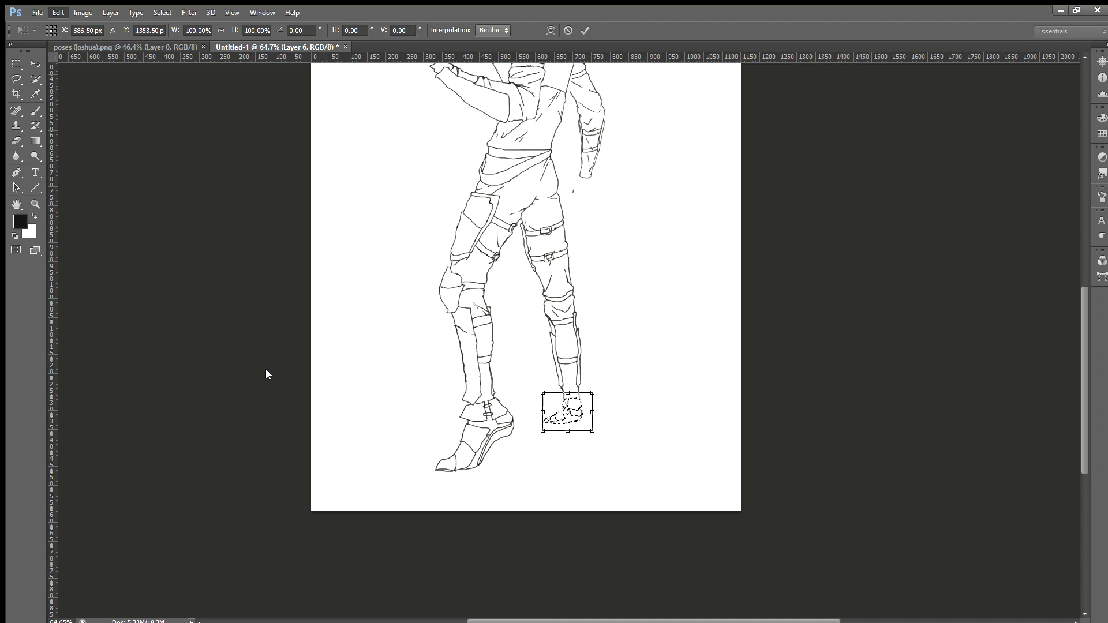
{"action": "key", "text": "e"}
{"action": "key", "text": "a"}
{"action": "key", "text": "w"}
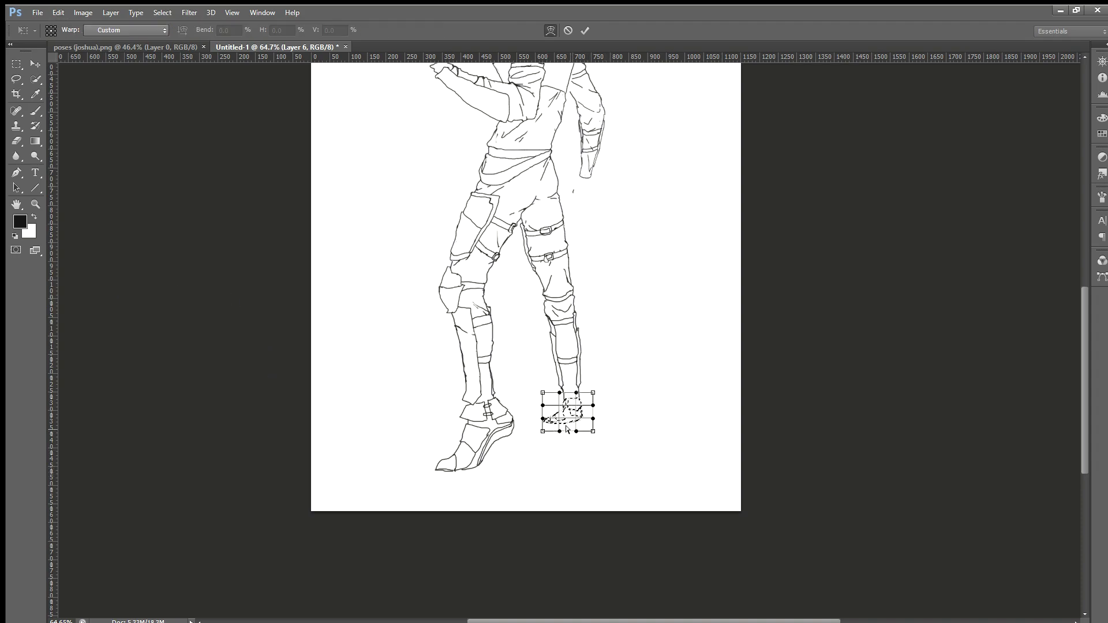
{"action": "mouse_move", "coordinate": [566, 423]}
{"action": "left_mouse_down"}
{"action": "mouse_move", "coordinate": [538, 423]}
{"action": "mouse_move", "coordinate": [537, 410]}
{"action": "left_mouse_up"}
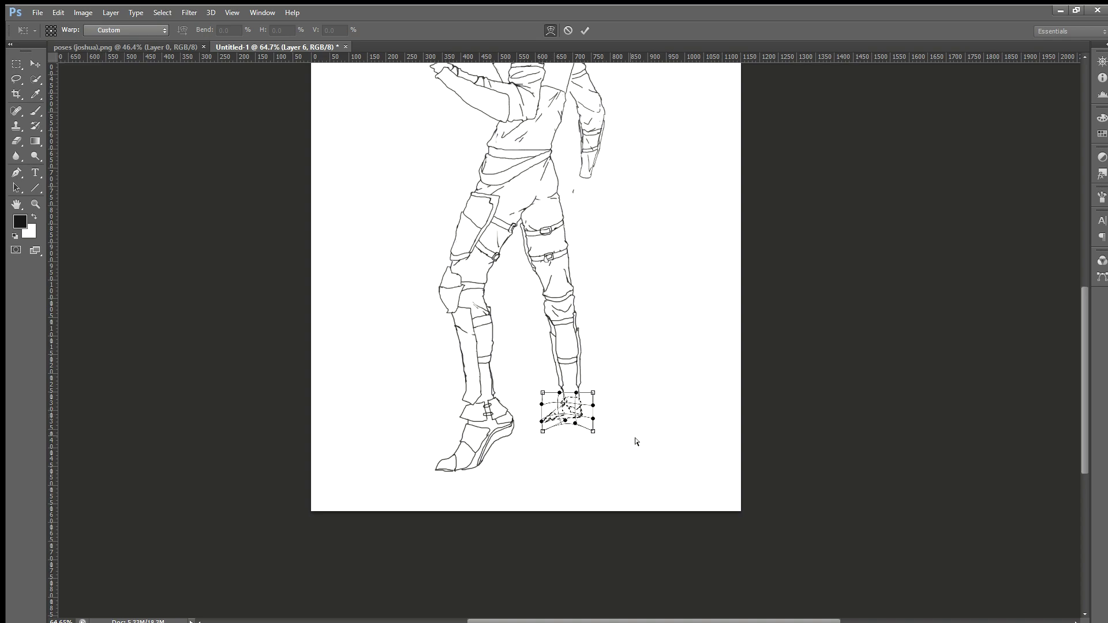
{"action": "scroll", "coordinate": [641, 428], "scroll_direction": "up", "scroll_amount": 2}
{"action": "scroll", "coordinate": [620, 417], "scroll_direction": "up", "scroll_amount": 1}
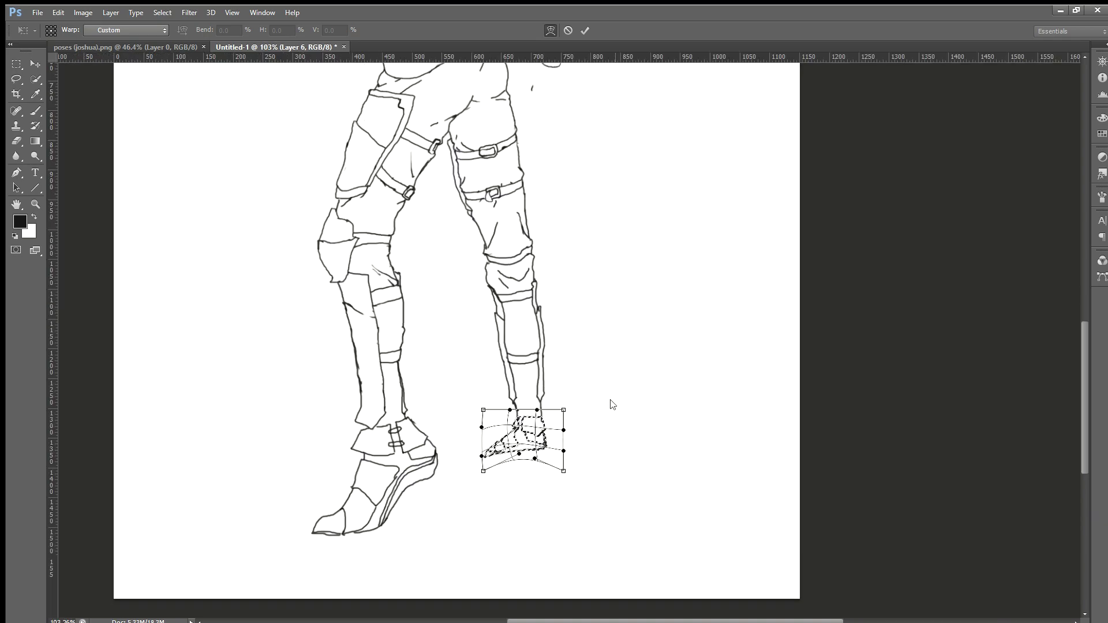
{"action": "key", "text": "Return"}
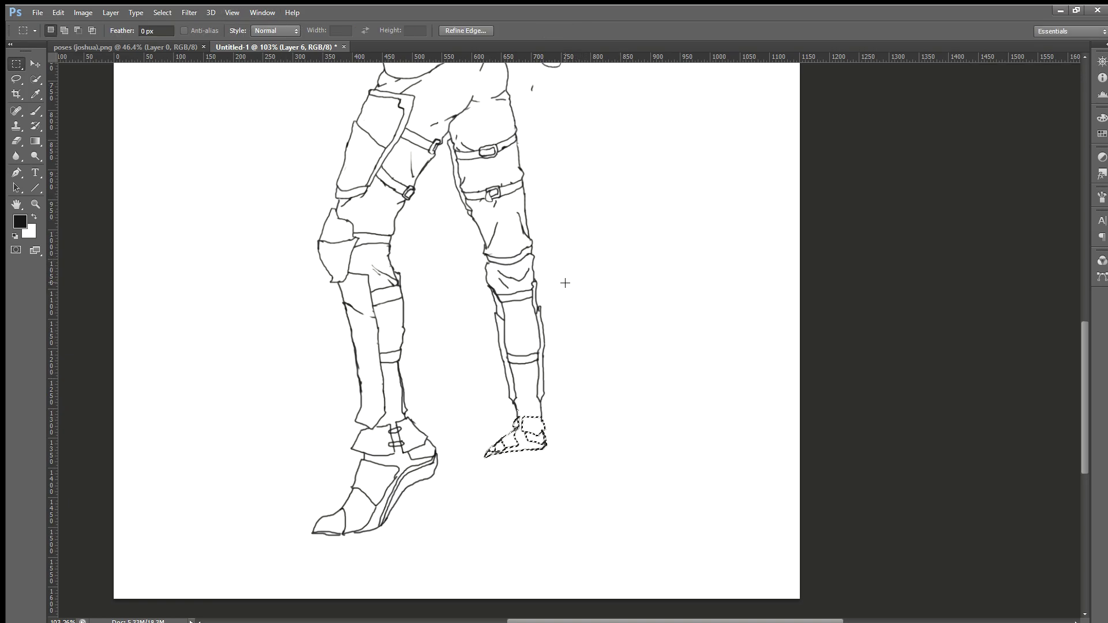
{"action": "key", "text": "ctrl+d"}
Erase the right-hand foot's sole line from beneath the toe to just before the heel.
{"action": "scroll", "coordinate": [565, 282], "scroll_direction": "down", "scroll_amount": 1}
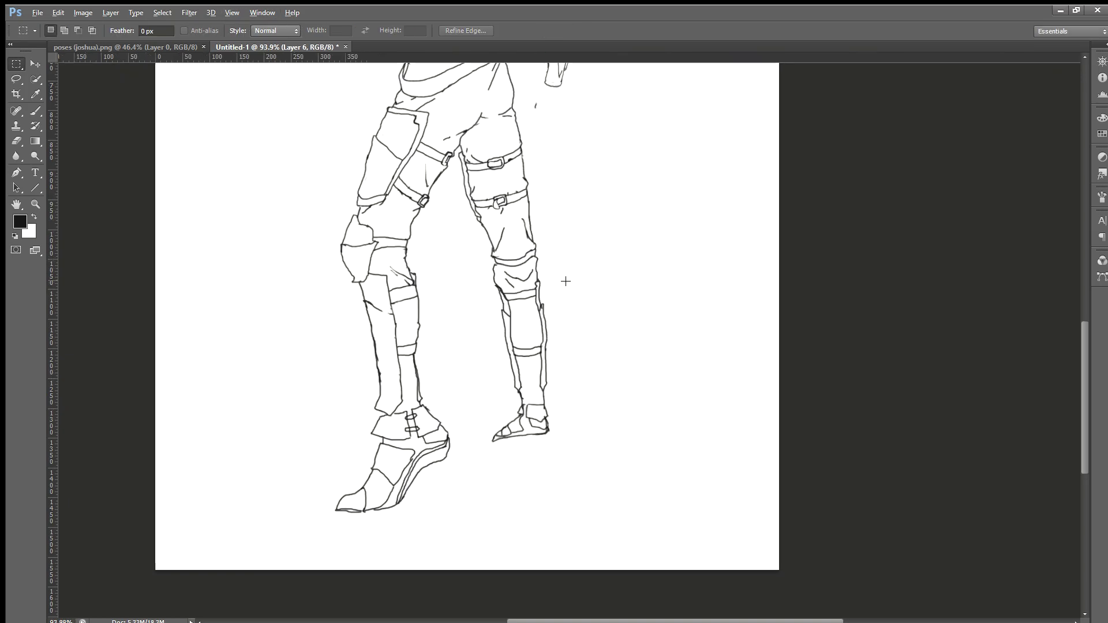
{"action": "scroll", "coordinate": [574, 362], "scroll_direction": "down", "scroll_amount": 1}
{"action": "scroll", "coordinate": [594, 431], "scroll_direction": "up", "scroll_amount": 2}
{"action": "scroll", "coordinate": [552, 381], "scroll_direction": "up", "scroll_amount": 3}
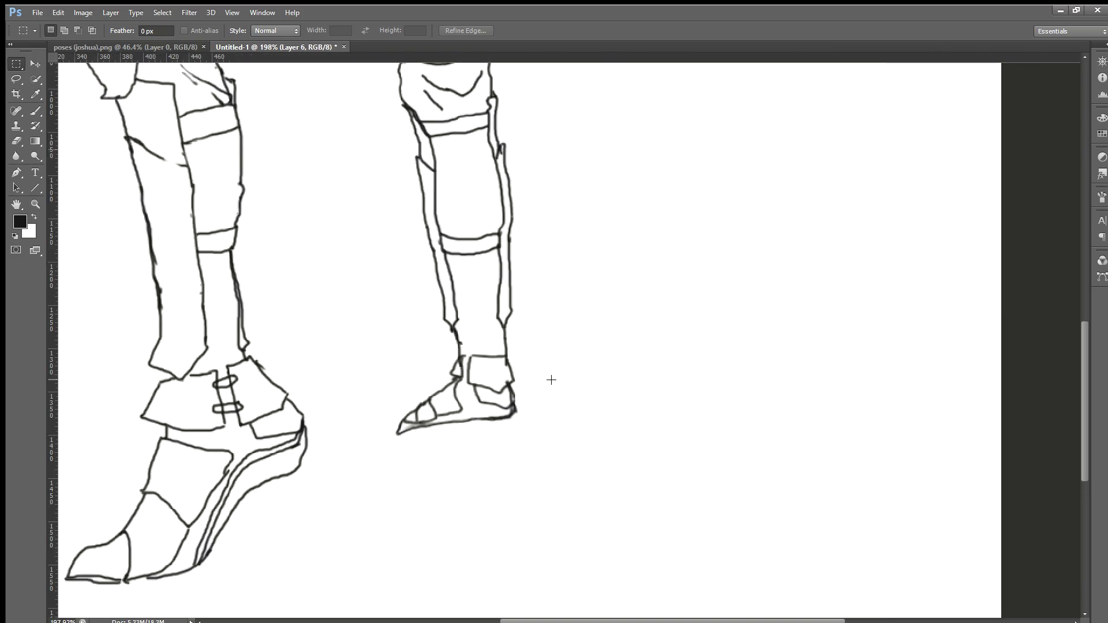
{"action": "left_click", "coordinate": [16, 140]}
{"action": "mouse_move", "coordinate": [318, 489]}
{"action": "left_mouse_down"}
{"action": "mouse_move", "coordinate": [396, 462]}
{"action": "mouse_move", "coordinate": [376, 470]}
{"action": "mouse_move", "coordinate": [418, 474]}
{"action": "mouse_move", "coordinate": [401, 462]}
{"action": "left_mouse_up"}
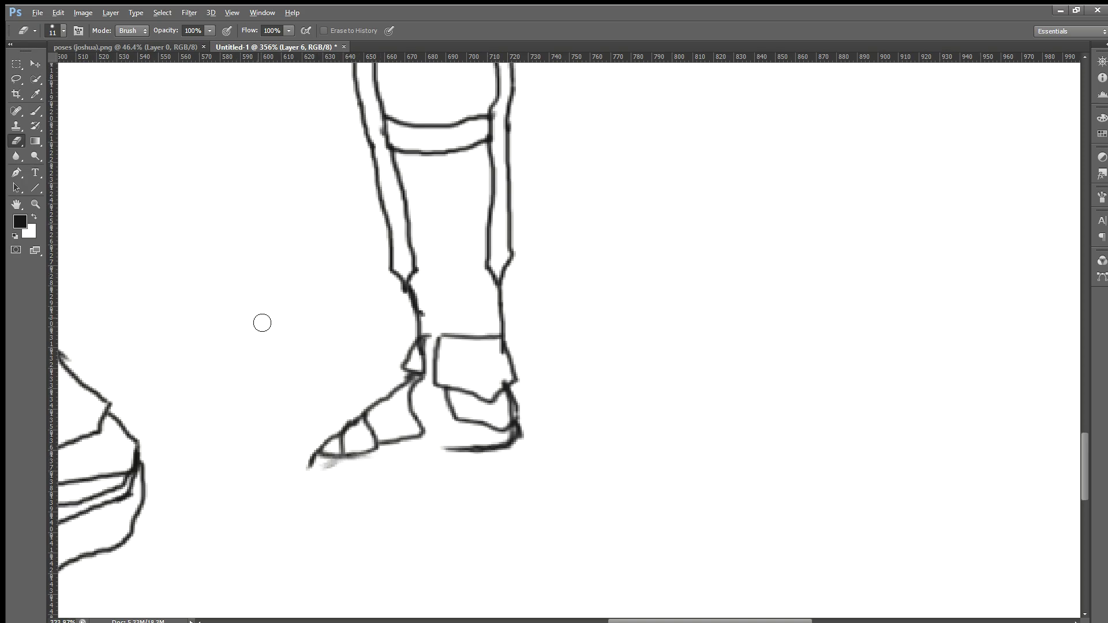
Erase the right-hand foot's front ankle guard and the top and front edges of its back guard.
{"action": "scroll", "coordinate": [257, 318], "scroll_direction": "down", "scroll_amount": 4}
{"action": "scroll", "coordinate": [257, 318], "scroll_direction": "down", "scroll_amount": 4}
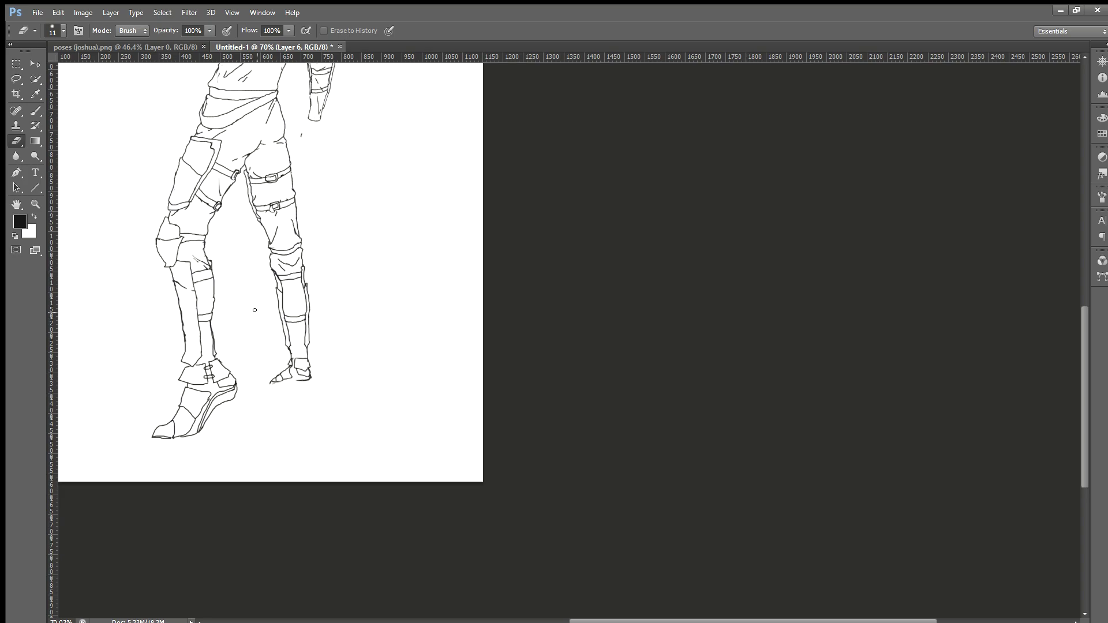
{"action": "scroll", "coordinate": [258, 380], "scroll_direction": "up", "scroll_amount": 5}
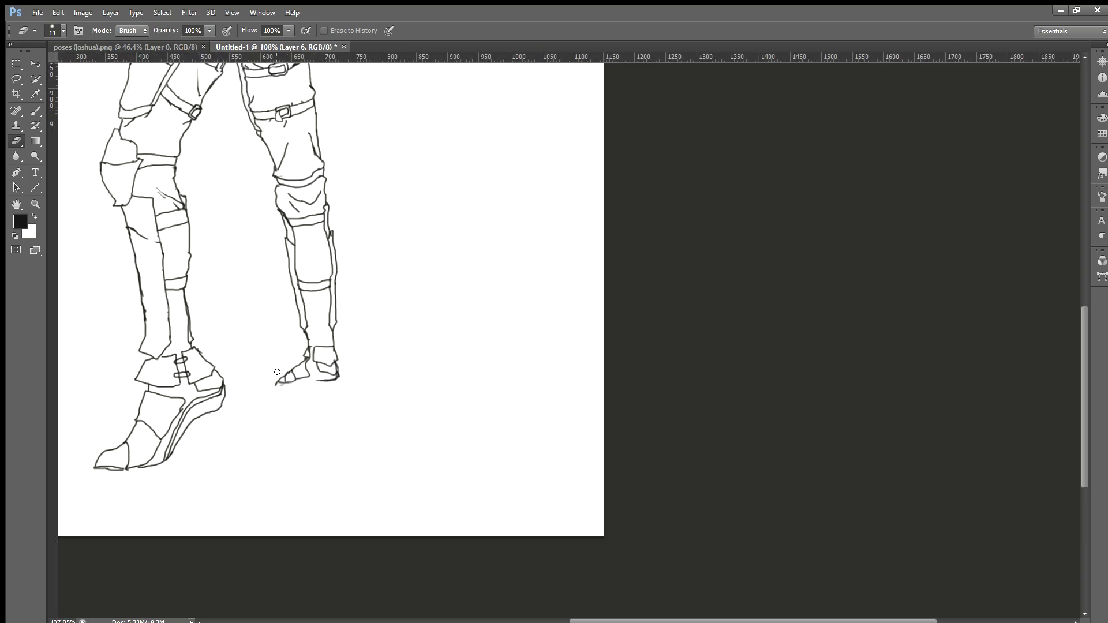
{"action": "scroll", "coordinate": [312, 353], "scroll_direction": "up", "scroll_amount": 2}
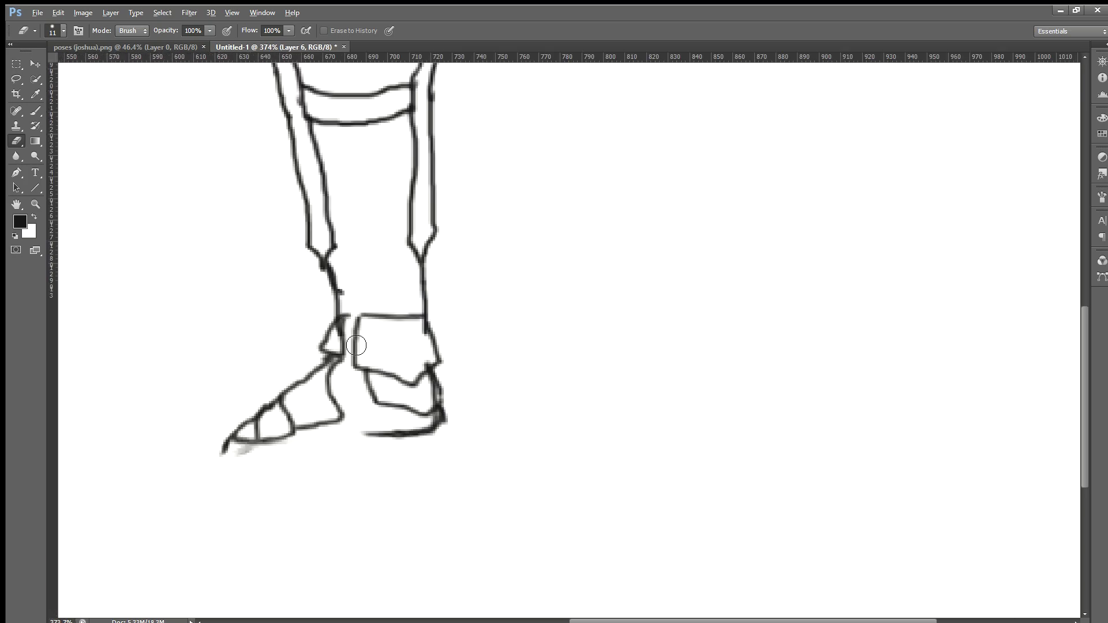
{"action": "mouse_move", "coordinate": [341, 349]}
{"action": "left_mouse_down"}
{"action": "mouse_move", "coordinate": [336, 329]}
{"action": "mouse_move", "coordinate": [348, 348]}
{"action": "mouse_move", "coordinate": [366, 317]}
{"action": "mouse_move", "coordinate": [374, 337]}
{"action": "mouse_move", "coordinate": [364, 370]}
{"action": "mouse_move", "coordinate": [338, 309]}
{"action": "mouse_move", "coordinate": [413, 321]}
{"action": "mouse_move", "coordinate": [426, 337]}
{"action": "left_mouse_up"}
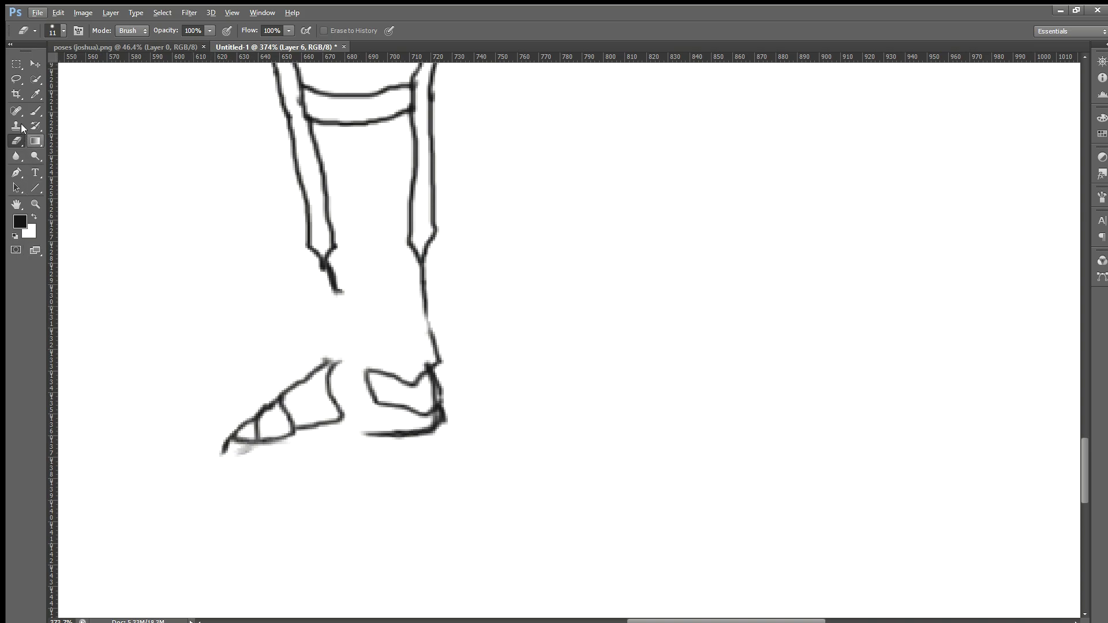
Redraw the front edge of the right-hand back ankle guard, rising from the heel plate, redoing the misplaced stroke.
{"action": "left_click", "coordinate": [34, 112]}
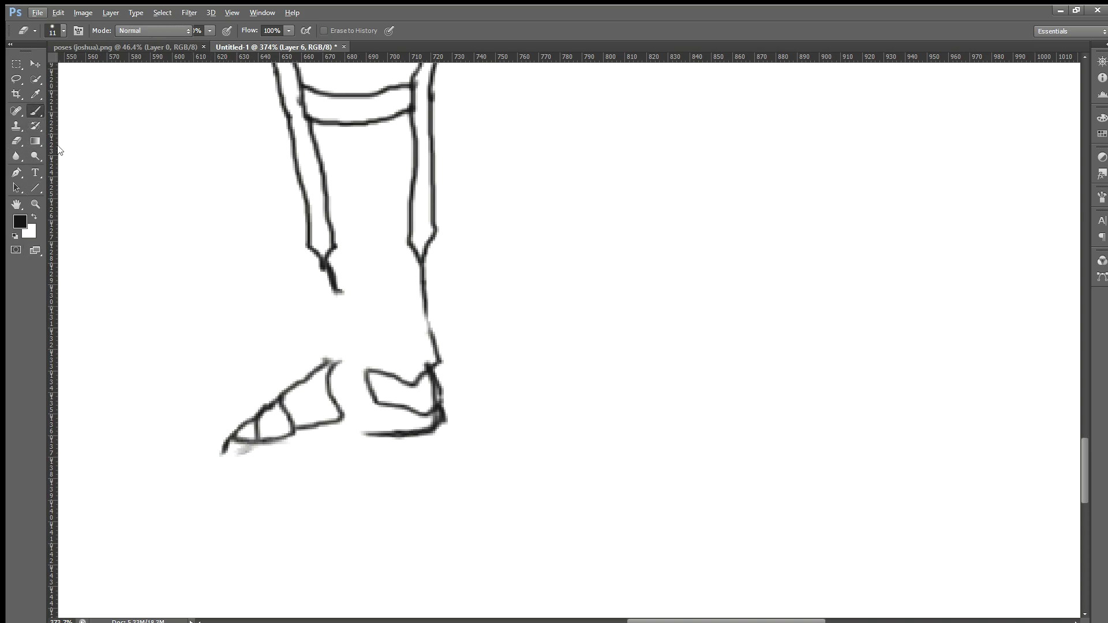
{"action": "left_click_drag", "start_coordinate": [363, 369], "coordinate": [355, 312]}
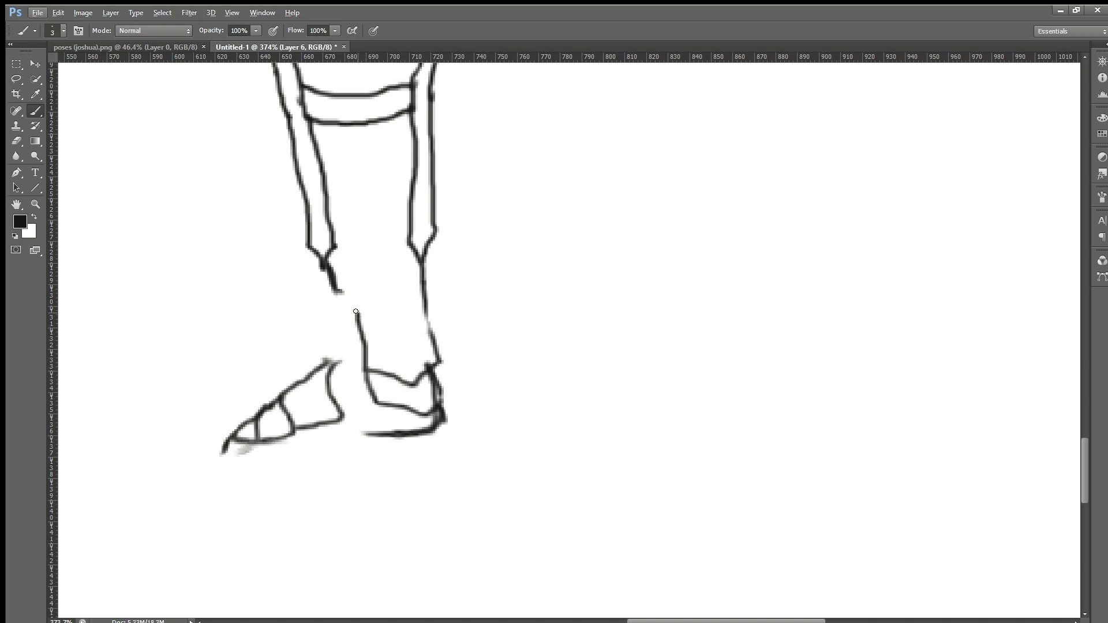
{"action": "key", "text": "ctrl+z"}
{"action": "mouse_move", "coordinate": [366, 369]}
{"action": "left_mouse_down"}
{"action": "mouse_move", "coordinate": [357, 364]}
{"action": "mouse_move", "coordinate": [366, 320]}
{"action": "left_mouse_up"}
Close the top of the right-hand back ankle guard and draw the narrow front guard with small clasps across the gap.
{"action": "mouse_move", "coordinate": [620, 621]}
{"action": "left_mouse_down"}
{"action": "mouse_move", "coordinate": [540, 616]}
{"action": "mouse_move", "coordinate": [579, 613]}
{"action": "left_mouse_up"}
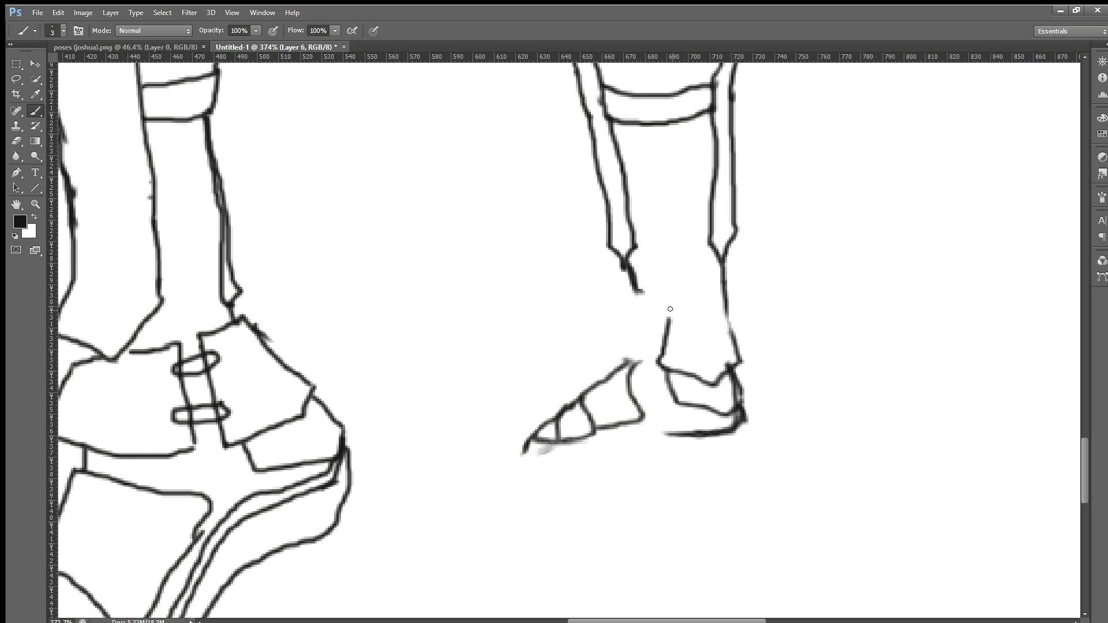
{"action": "mouse_move", "coordinate": [673, 310]}
{"action": "left_mouse_down"}
{"action": "mouse_move", "coordinate": [722, 309]}
{"action": "mouse_move", "coordinate": [735, 326]}
{"action": "left_mouse_up"}
{"action": "key", "text": "ctrl+z"}
{"action": "mouse_move", "coordinate": [668, 313]}
{"action": "left_mouse_down"}
{"action": "mouse_move", "coordinate": [721, 308]}
{"action": "mouse_move", "coordinate": [734, 331]}
{"action": "left_mouse_up"}
{"action": "mouse_move", "coordinate": [661, 315]}
{"action": "left_mouse_down"}
{"action": "mouse_move", "coordinate": [649, 356]}
{"action": "mouse_move", "coordinate": [626, 352]}
{"action": "mouse_move", "coordinate": [643, 316]}
{"action": "mouse_move", "coordinate": [670, 331]}
{"action": "mouse_move", "coordinate": [664, 339]}
{"action": "left_mouse_up"}
{"action": "mouse_move", "coordinate": [665, 345]}
{"action": "left_mouse_down"}
{"action": "mouse_move", "coordinate": [637, 375]}
{"action": "mouse_move", "coordinate": [655, 433]}
{"action": "mouse_move", "coordinate": [640, 357]}
{"action": "left_mouse_up"}
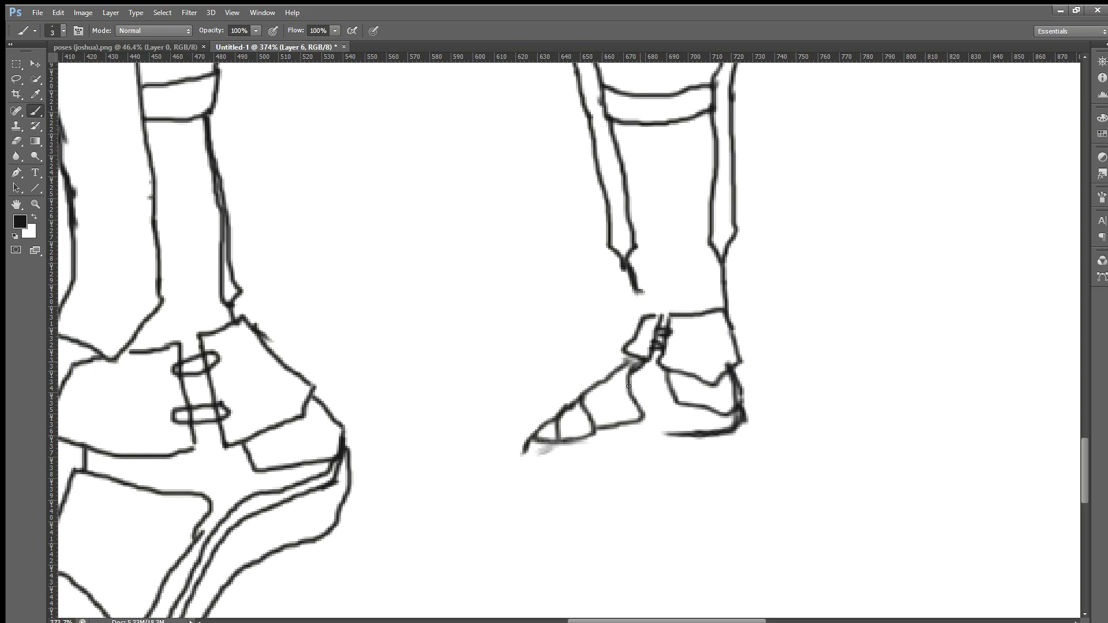
Thicken the sole line beneath the right-hand heel and add a short stroke under the toe.
{"action": "scroll", "coordinate": [509, 441], "scroll_direction": "down", "scroll_amount": 1}
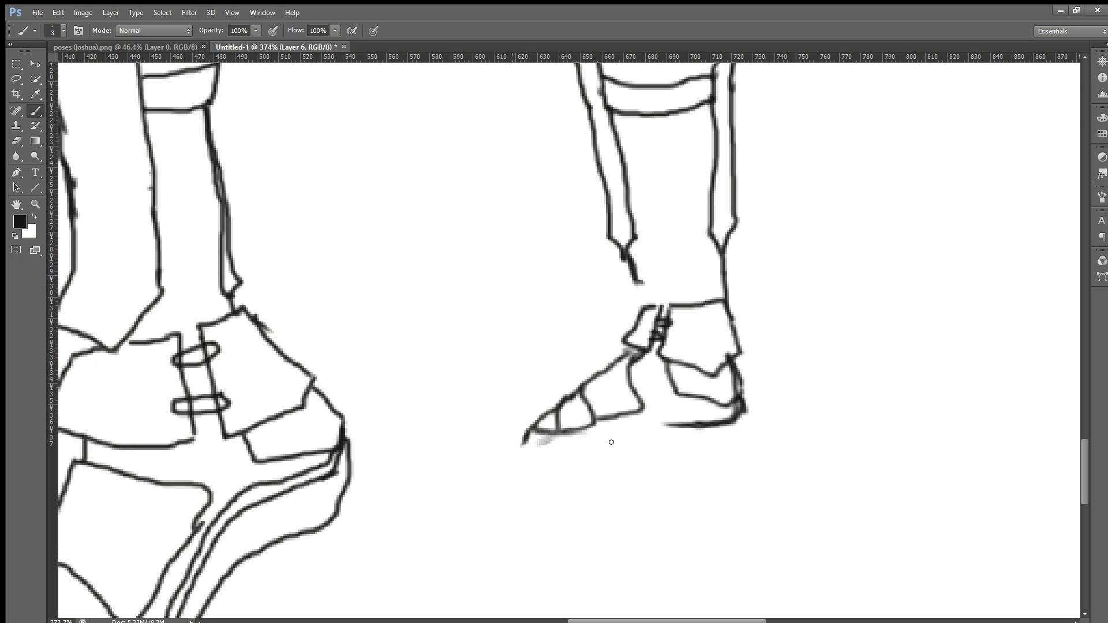
{"action": "mouse_move", "coordinate": [733, 398]}
{"action": "left_mouse_down"}
{"action": "mouse_move", "coordinate": [724, 425]}
{"action": "mouse_move", "coordinate": [664, 417]}
{"action": "left_mouse_up"}
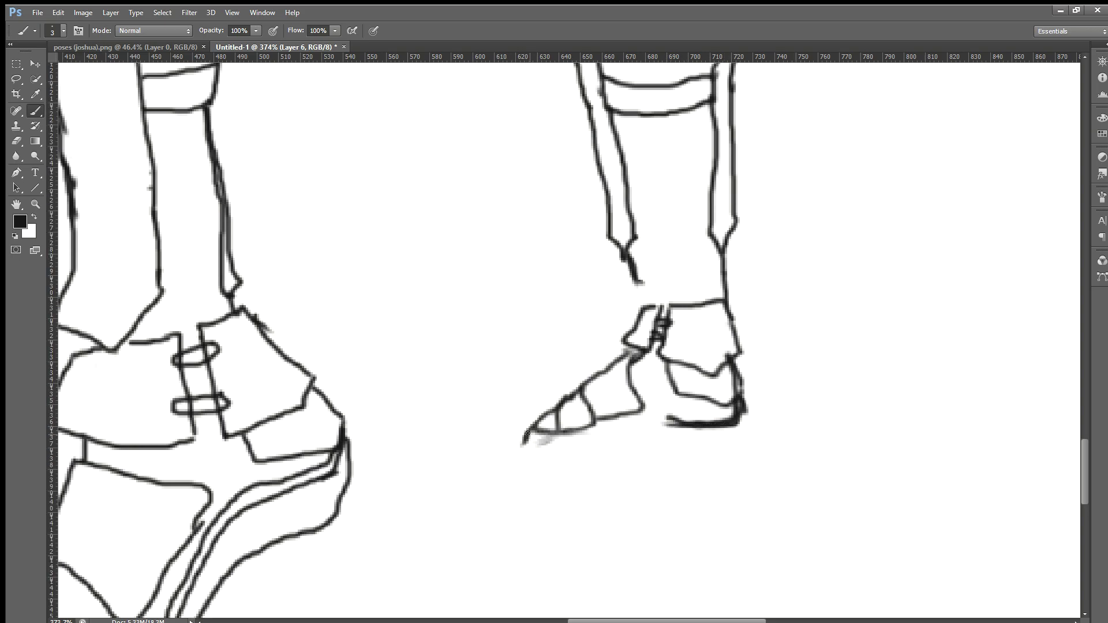
{"action": "left_click_drag", "start_coordinate": [528, 449], "coordinate": [565, 444]}
Erase the right-hand foot's toe tip and front toe plates, leaving the instep plate.
{"action": "left_click", "coordinate": [12, 144]}
{"action": "scroll", "coordinate": [513, 475], "scroll_direction": "up", "scroll_amount": 2}
{"action": "mouse_move", "coordinate": [628, 425]}
{"action": "left_mouse_down"}
{"action": "mouse_move", "coordinate": [563, 451]}
{"action": "mouse_move", "coordinate": [586, 462]}
{"action": "left_mouse_up"}
{"action": "mouse_move", "coordinate": [595, 404]}
{"action": "left_mouse_down"}
{"action": "mouse_move", "coordinate": [562, 425]}
{"action": "mouse_move", "coordinate": [618, 416]}
{"action": "mouse_move", "coordinate": [562, 409]}
{"action": "mouse_move", "coordinate": [528, 430]}
{"action": "left_mouse_up"}
Redraw the right-hand foot's toe plate and longer rounded toe cap, and run a continuous sole line to the heel.
{"action": "left_click", "coordinate": [35, 110]}
{"action": "mouse_move", "coordinate": [575, 375]}
{"action": "left_mouse_down"}
{"action": "mouse_move", "coordinate": [580, 405]}
{"action": "mouse_move", "coordinate": [625, 409]}
{"action": "left_mouse_up"}
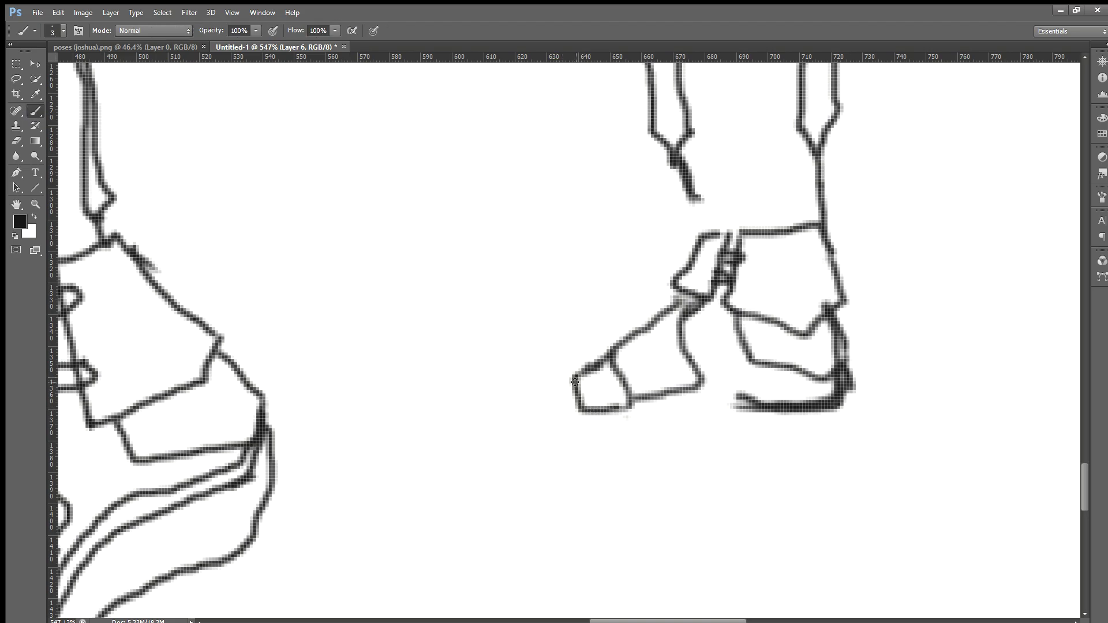
{"action": "mouse_move", "coordinate": [570, 376]}
{"action": "left_mouse_down"}
{"action": "mouse_move", "coordinate": [528, 396]}
{"action": "mouse_move", "coordinate": [524, 413]}
{"action": "mouse_move", "coordinate": [578, 409]}
{"action": "mouse_move", "coordinate": [522, 412]}
{"action": "mouse_move", "coordinate": [526, 423]}
{"action": "mouse_move", "coordinate": [632, 424]}
{"action": "mouse_move", "coordinate": [768, 404]}
{"action": "left_mouse_up"}
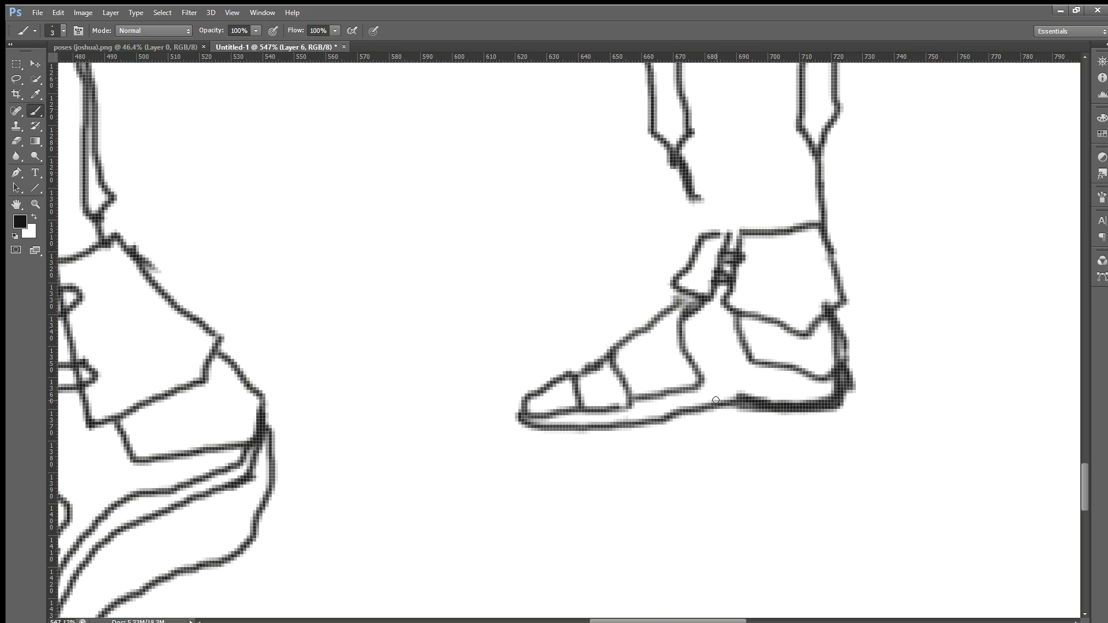
Examine the redrawn right-hand foot up close and against the legs and whole figure.
{"action": "scroll", "coordinate": [716, 400], "scroll_direction": "down", "scroll_amount": 1}
{"action": "scroll", "coordinate": [728, 307], "scroll_direction": "down", "scroll_amount": 2}
{"action": "scroll", "coordinate": [691, 192], "scroll_direction": "down", "scroll_amount": 1}
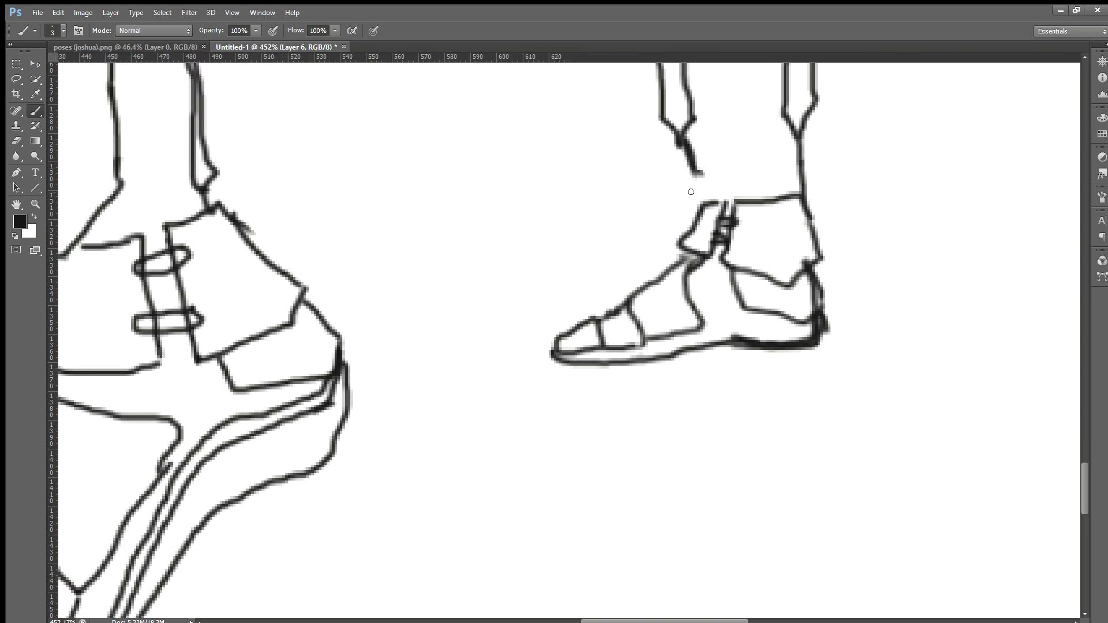
{"action": "scroll", "coordinate": [727, 232], "scroll_direction": "up", "scroll_amount": 3}
{"action": "scroll", "coordinate": [727, 232], "scroll_direction": "down", "scroll_amount": 3}
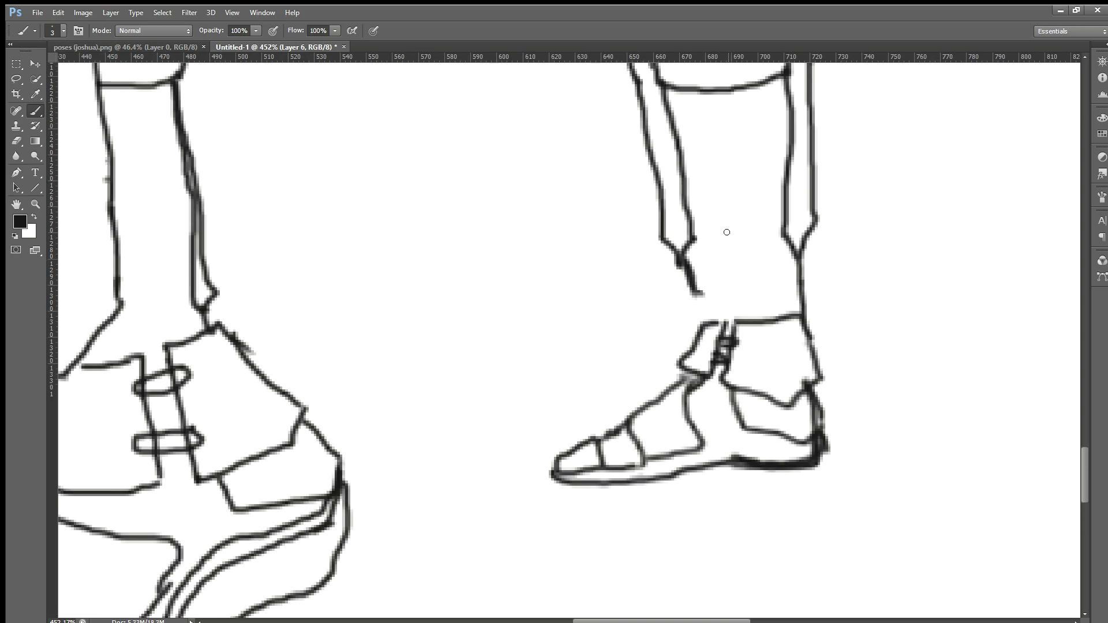
{"action": "scroll", "coordinate": [772, 231], "scroll_direction": "up", "scroll_amount": 2}
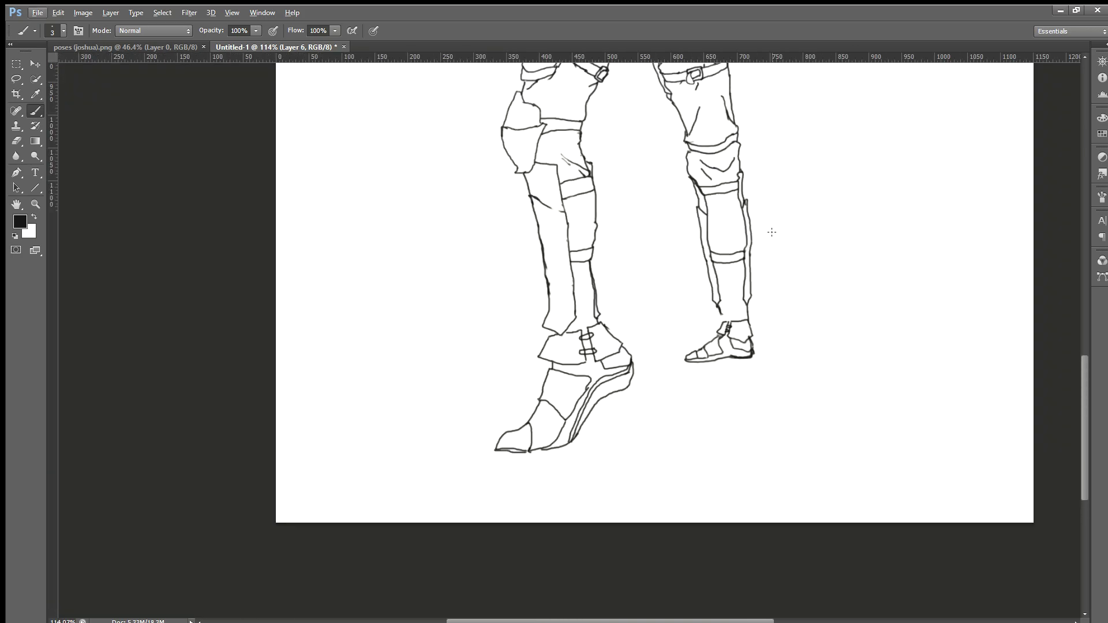
{"action": "scroll", "coordinate": [771, 231], "scroll_direction": "down", "scroll_amount": 1}
{"action": "scroll", "coordinate": [772, 232], "scroll_direction": "down", "scroll_amount": 1}
{"action": "scroll", "coordinate": [772, 231], "scroll_direction": "up", "scroll_amount": 1}
{"action": "scroll", "coordinate": [769, 230], "scroll_direction": "up", "scroll_amount": 1}
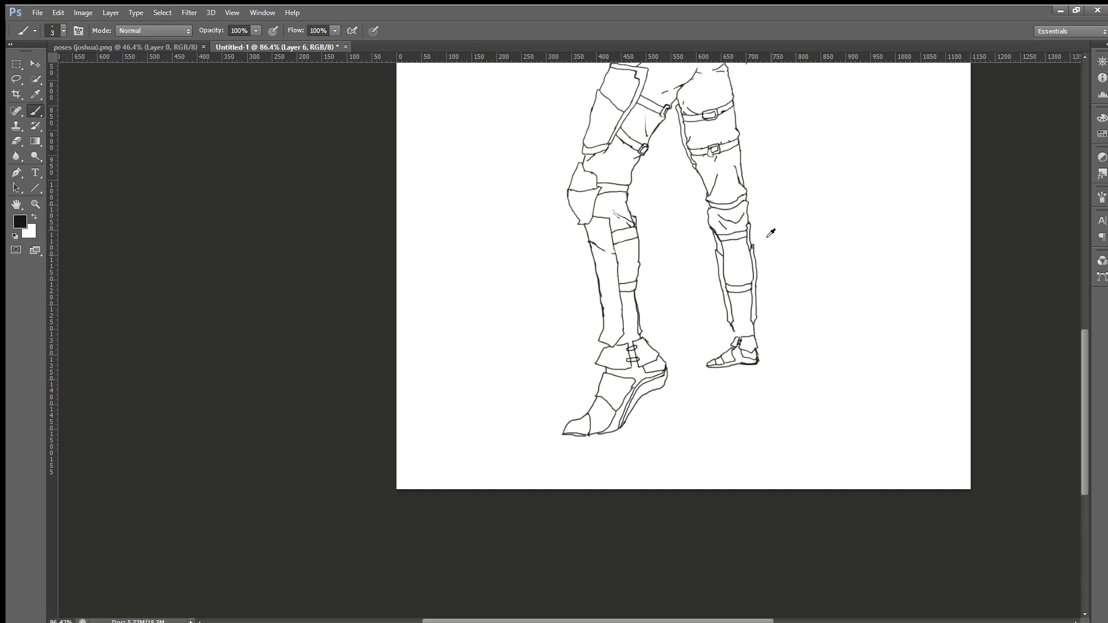
{"action": "scroll", "coordinate": [769, 230], "scroll_direction": "down", "scroll_amount": 1}
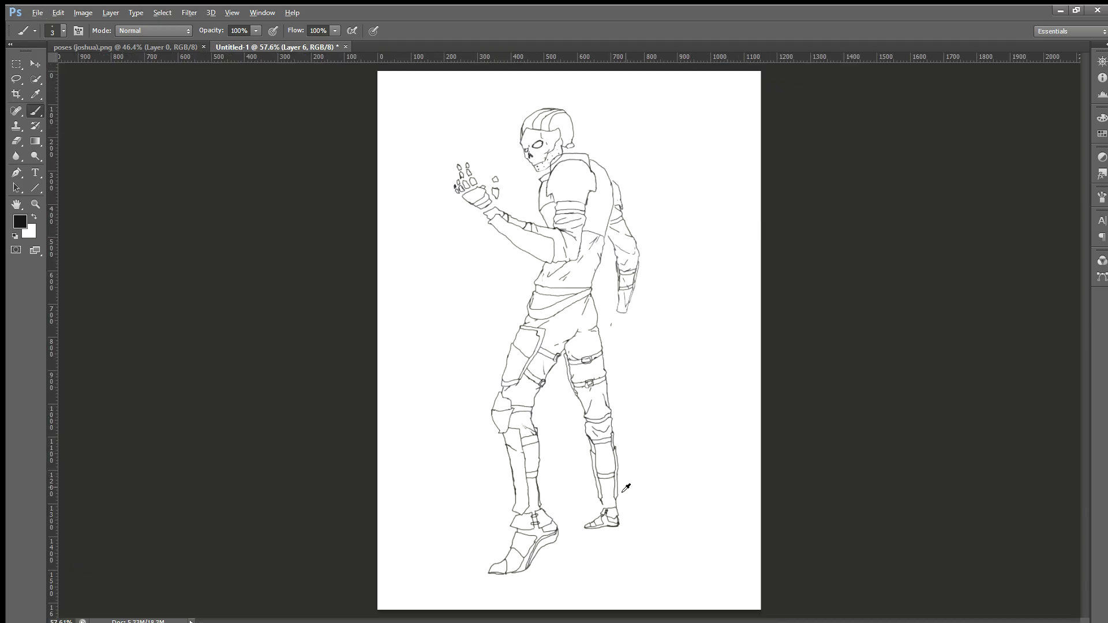
{"action": "scroll", "coordinate": [627, 489], "scroll_direction": "up", "scroll_amount": 3}
{"action": "scroll", "coordinate": [627, 488], "scroll_direction": "up", "scroll_amount": 1}
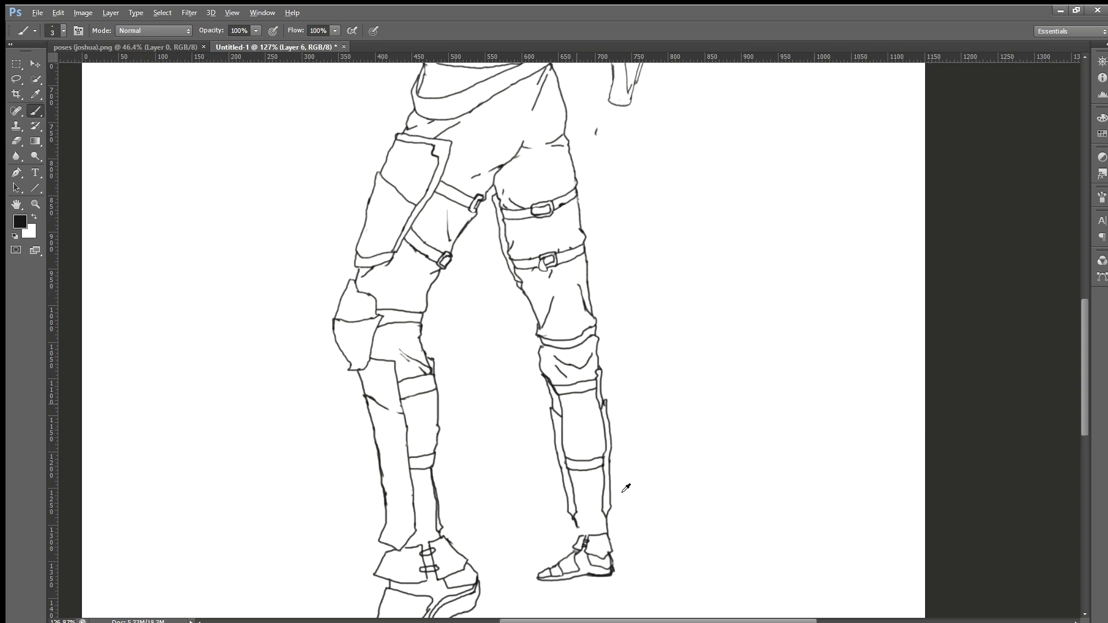
{"action": "scroll", "coordinate": [631, 467], "scroll_direction": "down", "scroll_amount": 1}
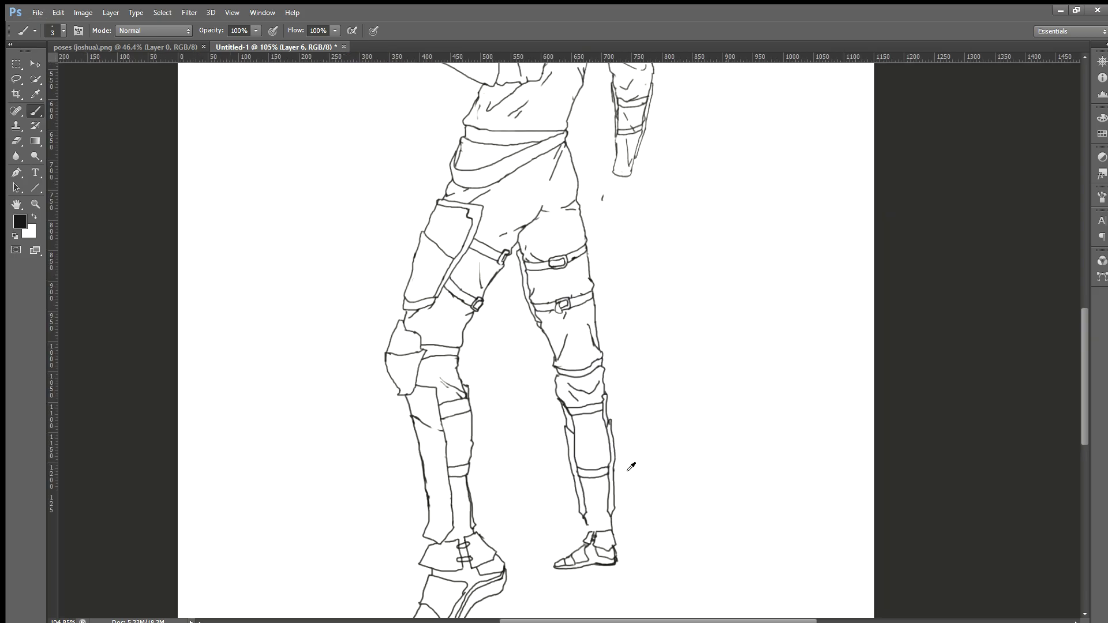
{"action": "scroll", "coordinate": [630, 467], "scroll_direction": "down", "scroll_amount": 1}
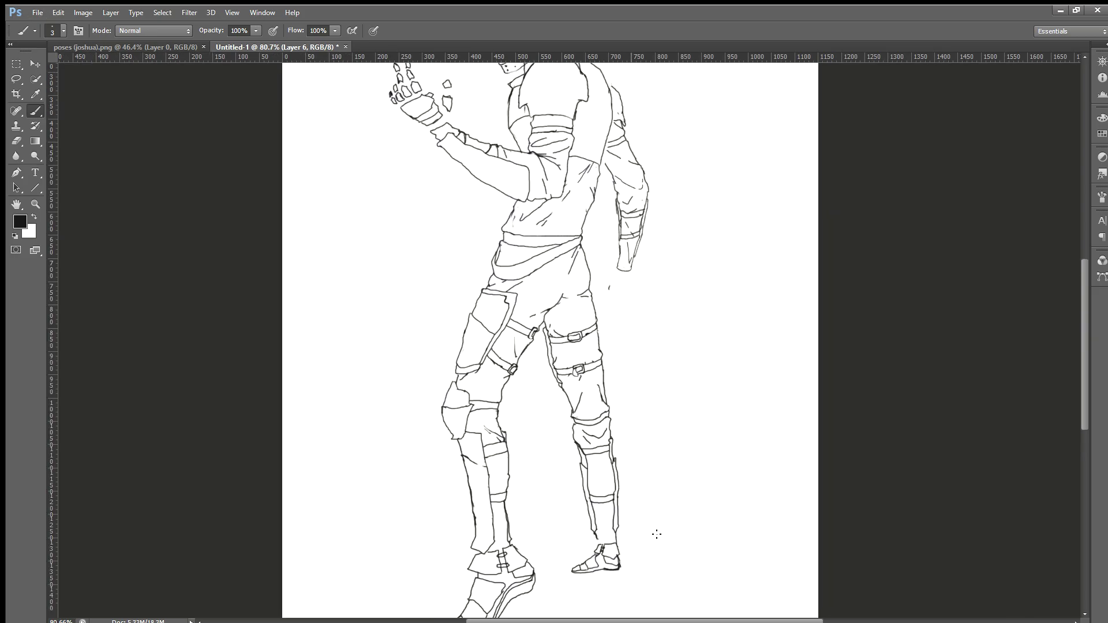
Erase the right-hand foot's toe, instep and sole, keeping its ankle guard and heel plate.
{"action": "scroll", "coordinate": [631, 526], "scroll_direction": "down", "scroll_amount": 1}
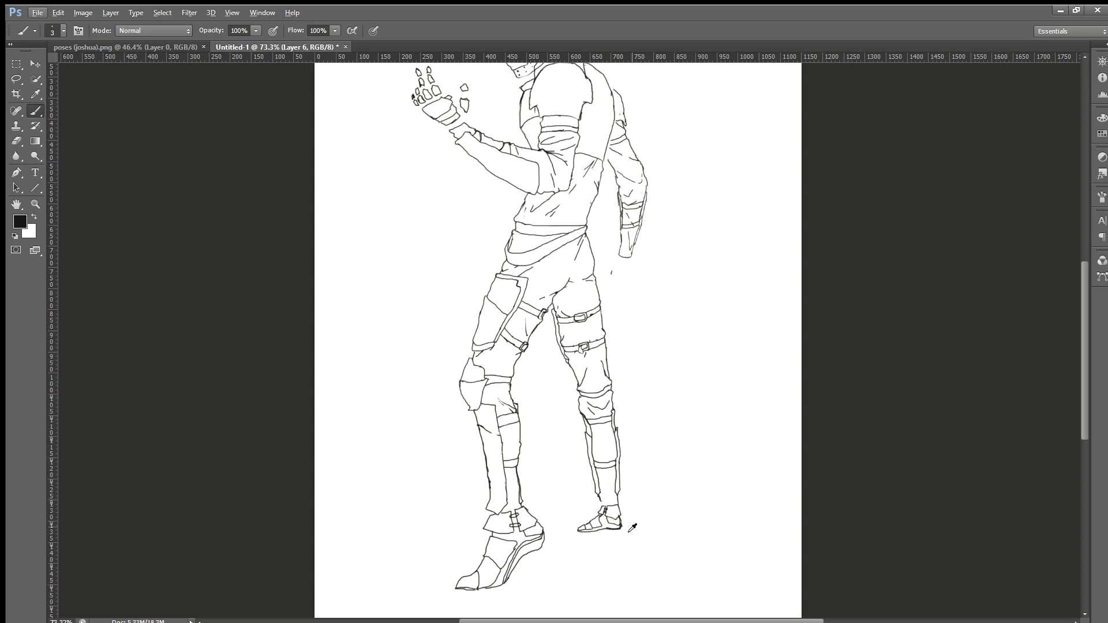
{"action": "scroll", "coordinate": [631, 527], "scroll_direction": "up", "scroll_amount": 1}
{"action": "scroll", "coordinate": [632, 523], "scroll_direction": "up", "scroll_amount": 3}
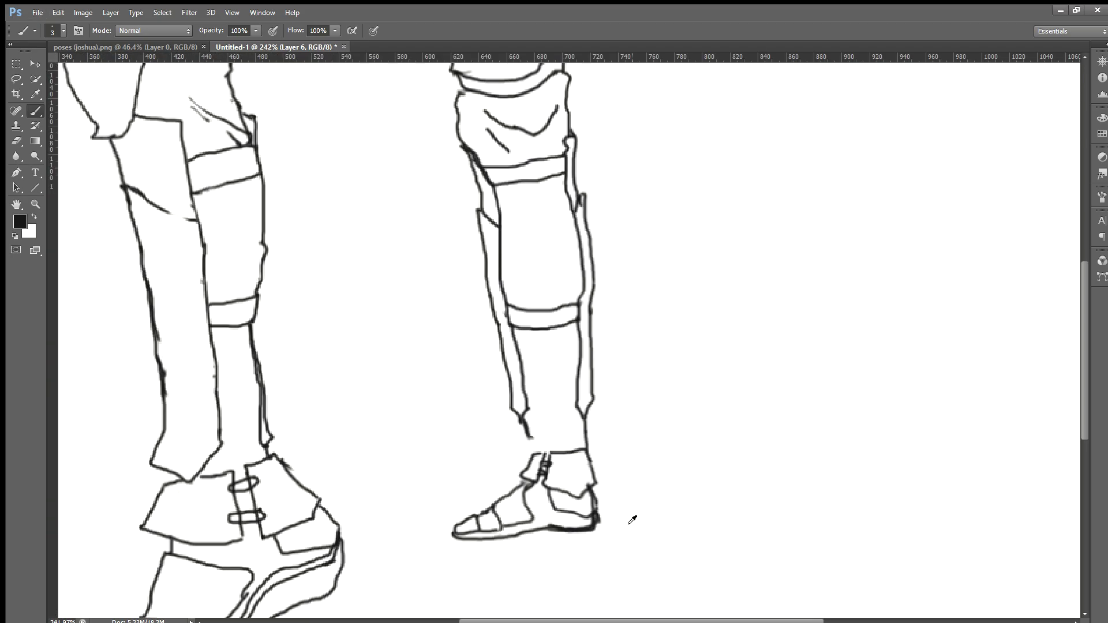
{"action": "scroll", "coordinate": [632, 520], "scroll_direction": "up", "scroll_amount": 1}
{"action": "left_click", "coordinate": [16, 140]}
{"action": "mouse_move", "coordinate": [524, 526]}
{"action": "left_mouse_down"}
{"action": "mouse_move", "coordinate": [494, 485]}
{"action": "mouse_move", "coordinate": [424, 538]}
{"action": "mouse_move", "coordinate": [483, 548]}
{"action": "mouse_move", "coordinate": [439, 526]}
{"action": "mouse_move", "coordinate": [510, 530]}
{"action": "mouse_move", "coordinate": [440, 539]}
{"action": "mouse_move", "coordinate": [453, 516]}
{"action": "mouse_move", "coordinate": [419, 535]}
{"action": "mouse_move", "coordinate": [593, 536]}
{"action": "mouse_move", "coordinate": [548, 536]}
{"action": "mouse_move", "coordinate": [591, 539]}
{"action": "left_mouse_up"}
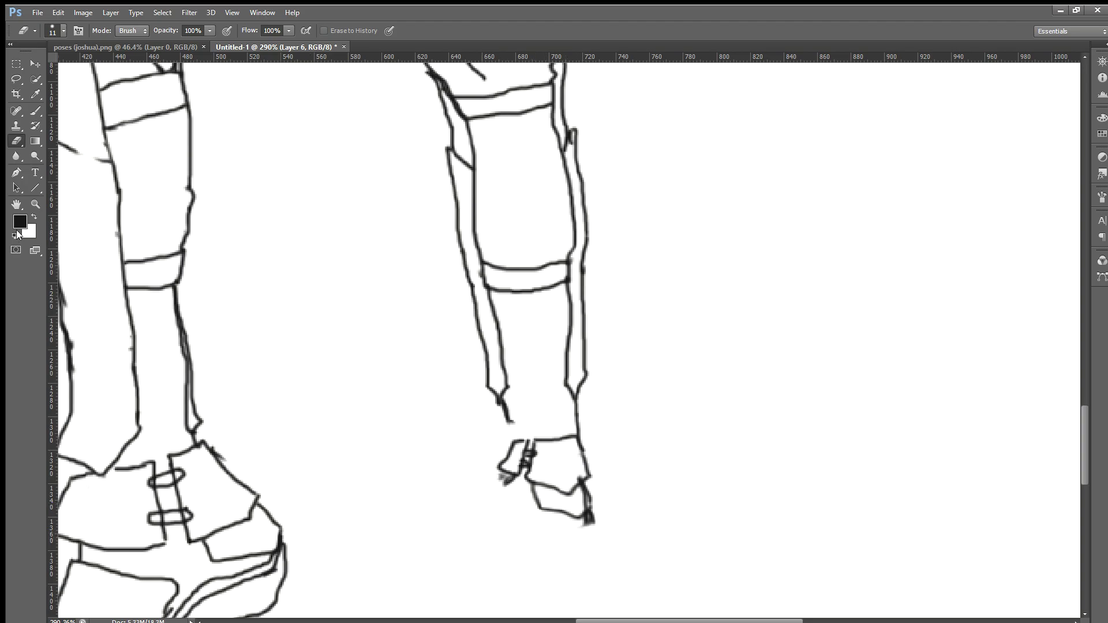
Redraw the right-hand foot as a shorter outline with a rounded toe, erasing the stray sole stroke and part of the upper edge.
{"action": "left_click", "coordinate": [35, 111]}
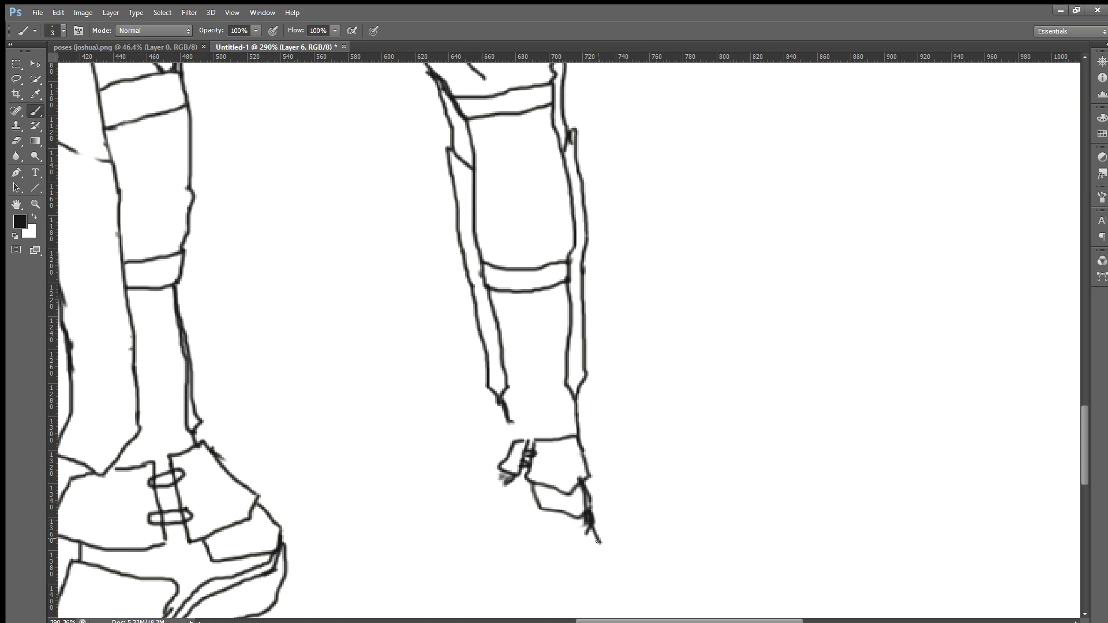
{"action": "key", "text": "ctrl+z"}
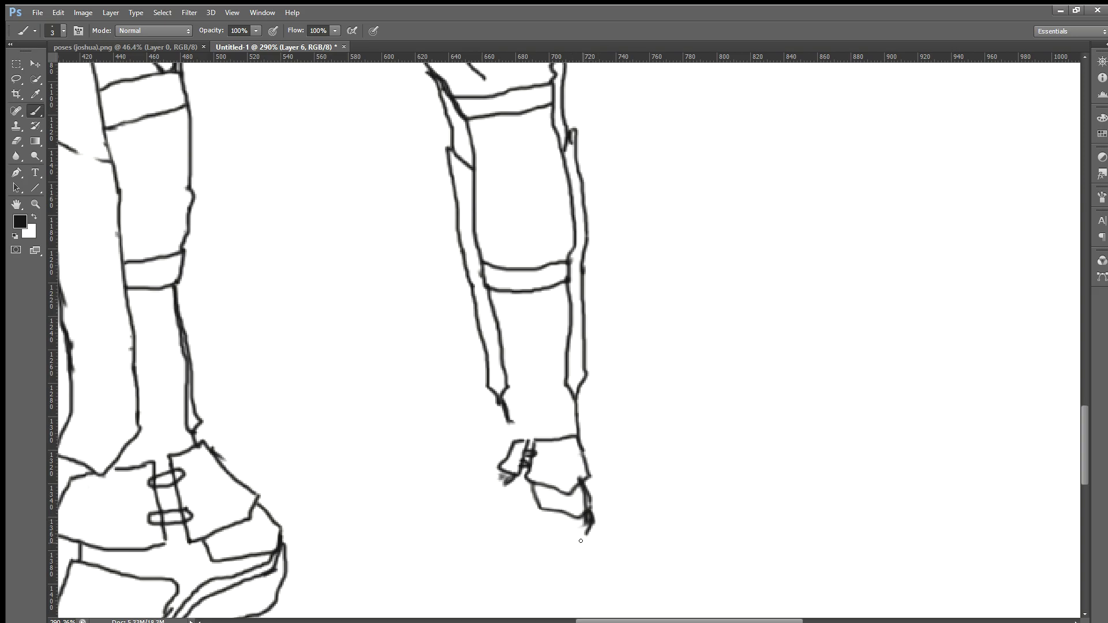
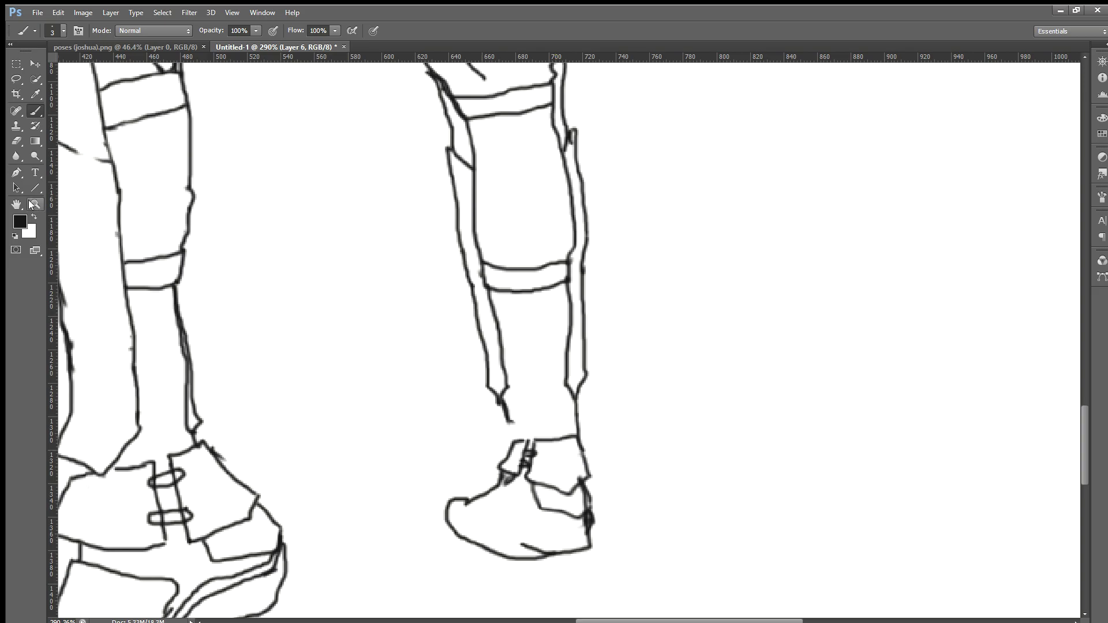
{"action": "left_click", "coordinate": [16, 141]}
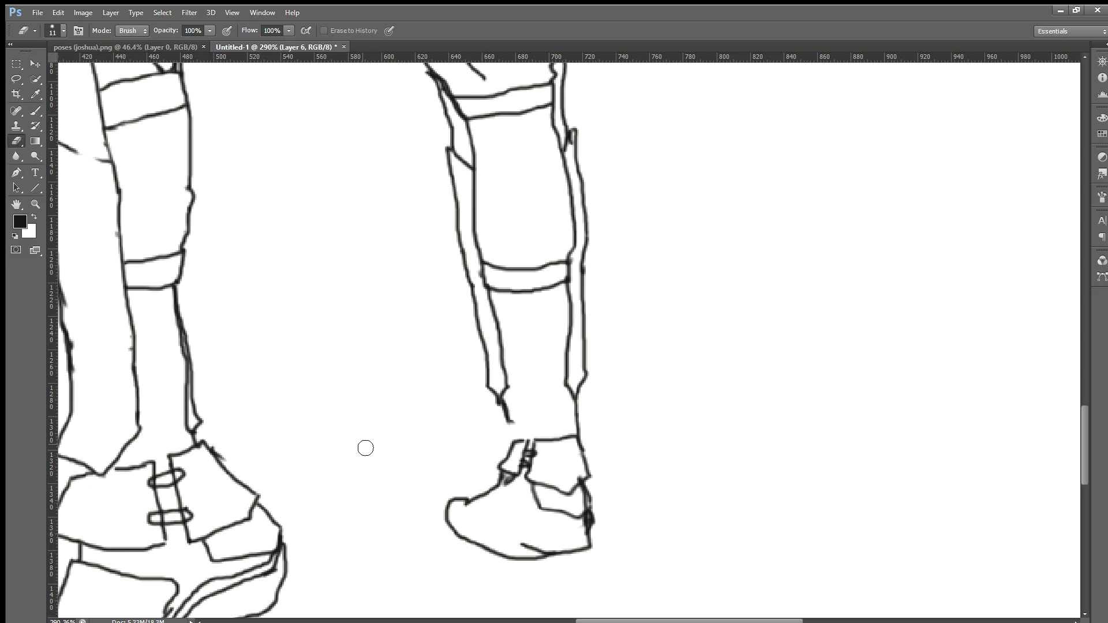
{"action": "mouse_move", "coordinate": [554, 537]}
{"action": "left_mouse_down"}
{"action": "mouse_move", "coordinate": [520, 547]}
{"action": "mouse_move", "coordinate": [551, 548]}
{"action": "left_mouse_up"}
{"action": "left_click_drag", "start_coordinate": [470, 507], "coordinate": [495, 491]}
{"action": "scroll", "coordinate": [438, 393], "scroll_direction": "down", "scroll_amount": 2}
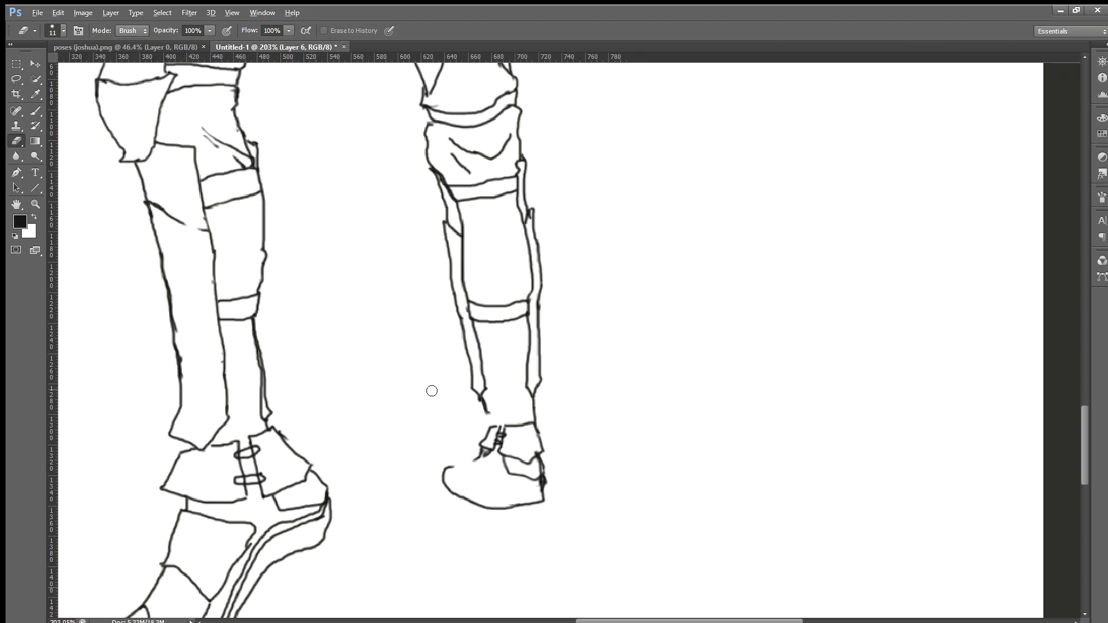
{"action": "scroll", "coordinate": [467, 425], "scroll_direction": "down", "scroll_amount": 1}
{"action": "scroll", "coordinate": [467, 426], "scroll_direction": "down", "scroll_amount": 1}
{"action": "scroll", "coordinate": [467, 425], "scroll_direction": "down", "scroll_amount": 2}
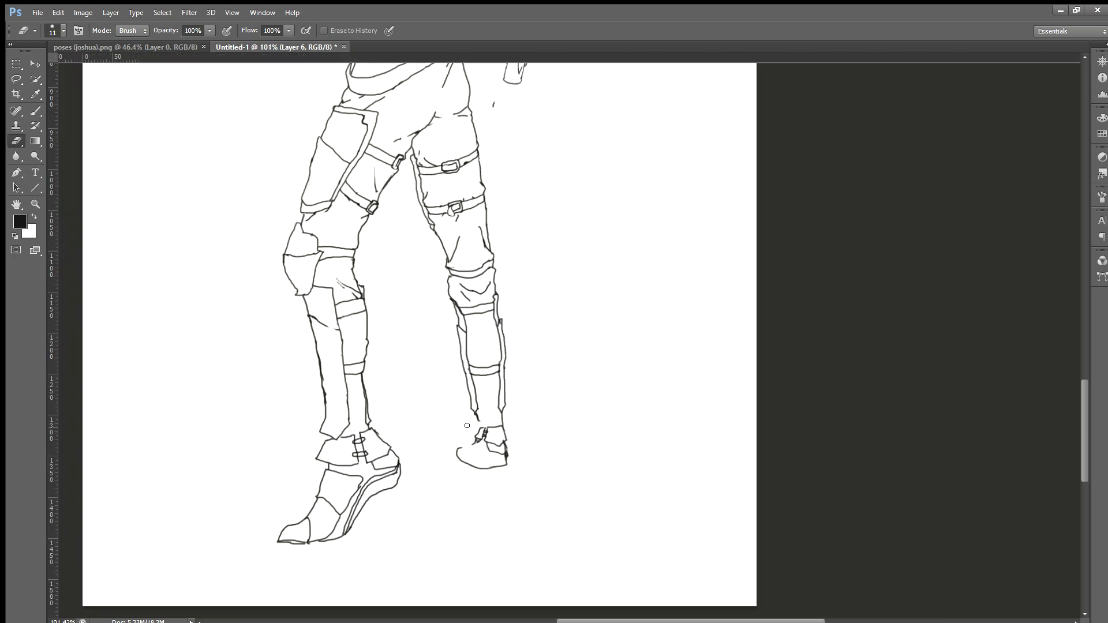
{"action": "scroll", "coordinate": [467, 425], "scroll_direction": "down", "scroll_amount": 2}
{"action": "scroll", "coordinate": [466, 432], "scroll_direction": "up", "scroll_amount": 2}
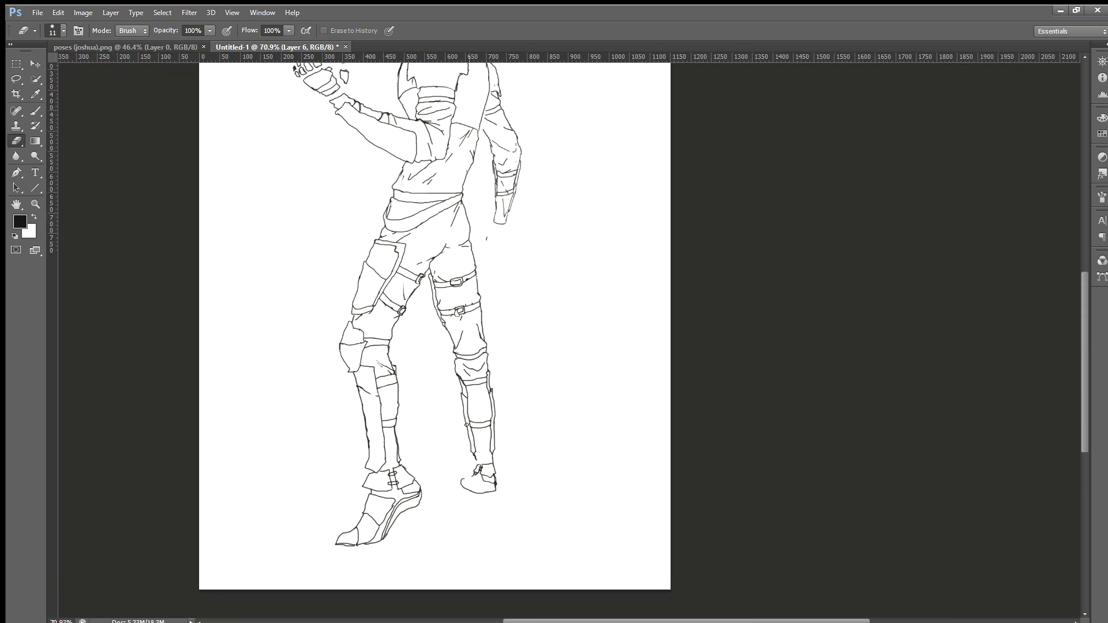
Close the right-hand foot's upper edge and draw its curved toe cap and the instep plate behind it.
{"action": "scroll", "coordinate": [465, 436], "scroll_direction": "up", "scroll_amount": 5}
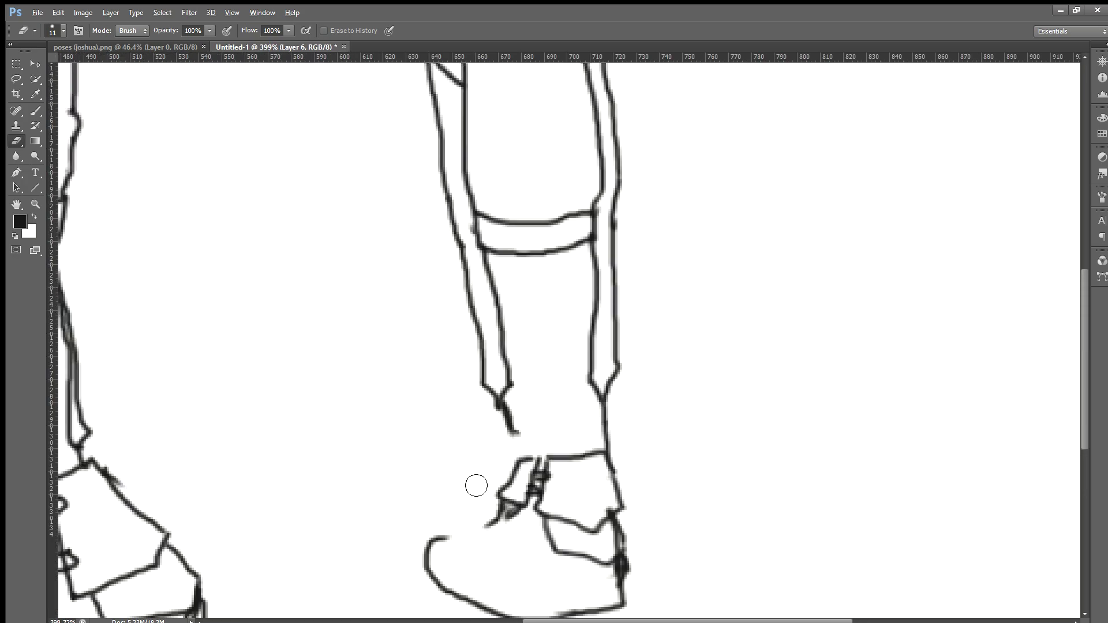
{"action": "scroll", "coordinate": [480, 489], "scroll_direction": "up", "scroll_amount": 1}
{"action": "left_click", "coordinate": [35, 110]}
{"action": "scroll", "coordinate": [425, 448], "scroll_direction": "down", "scroll_amount": 2}
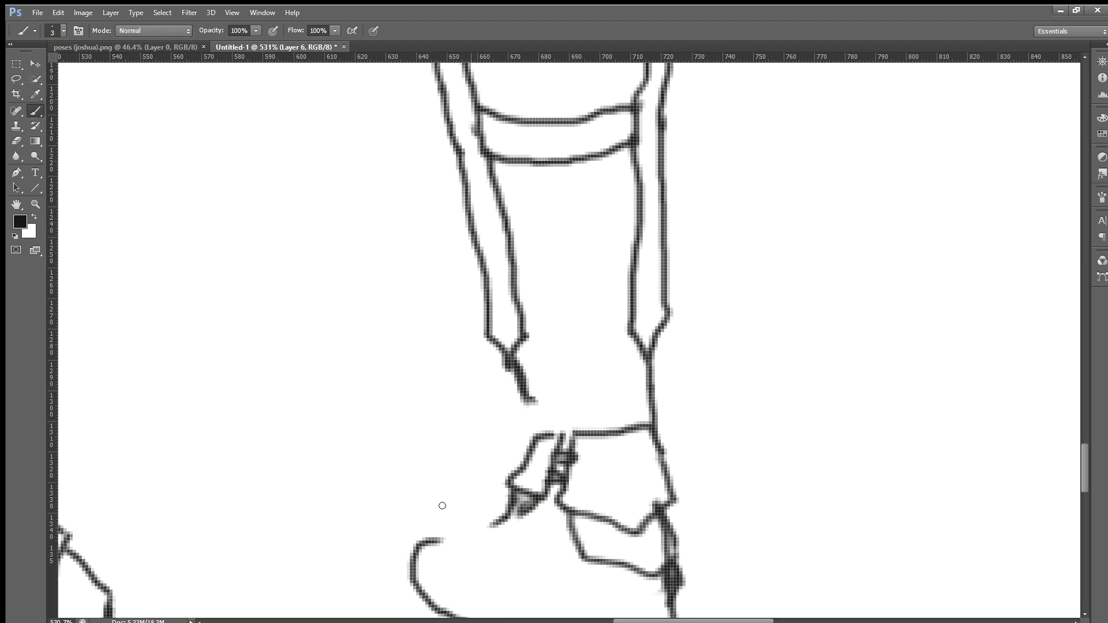
{"action": "scroll", "coordinate": [442, 506], "scroll_direction": "down", "scroll_amount": 2}
{"action": "mouse_move", "coordinate": [421, 558]}
{"action": "left_mouse_down"}
{"action": "mouse_move", "coordinate": [464, 508]}
{"action": "mouse_move", "coordinate": [429, 513]}
{"action": "mouse_move", "coordinate": [426, 572]}
{"action": "mouse_move", "coordinate": [421, 552]}
{"action": "mouse_move", "coordinate": [417, 561]}
{"action": "mouse_move", "coordinate": [454, 577]}
{"action": "mouse_move", "coordinate": [451, 547]}
{"action": "mouse_move", "coordinate": [484, 509]}
{"action": "mouse_move", "coordinate": [452, 503]}
{"action": "left_mouse_up"}
{"action": "mouse_move", "coordinate": [456, 581]}
{"action": "left_mouse_down"}
{"action": "mouse_move", "coordinate": [508, 595]}
{"action": "mouse_move", "coordinate": [526, 487]}
{"action": "mouse_move", "coordinate": [484, 507]}
{"action": "left_mouse_up"}
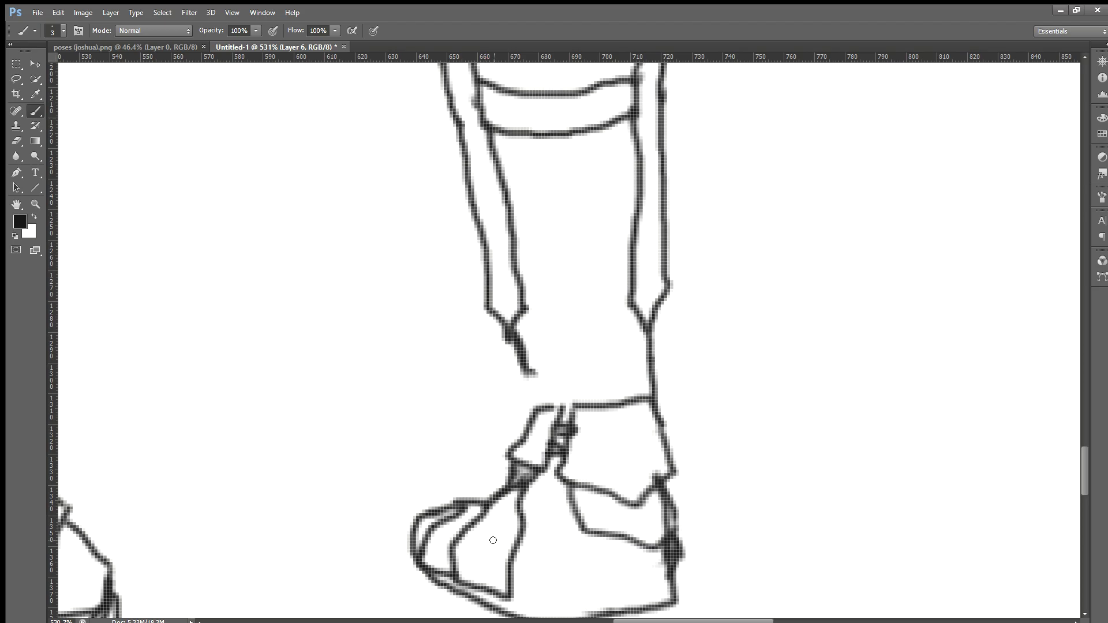
Draw a double sole line from the right-hand foot's instep plate to the heel and reinforce the bottom edge.
{"action": "scroll", "coordinate": [492, 540], "scroll_direction": "down", "scroll_amount": 8}
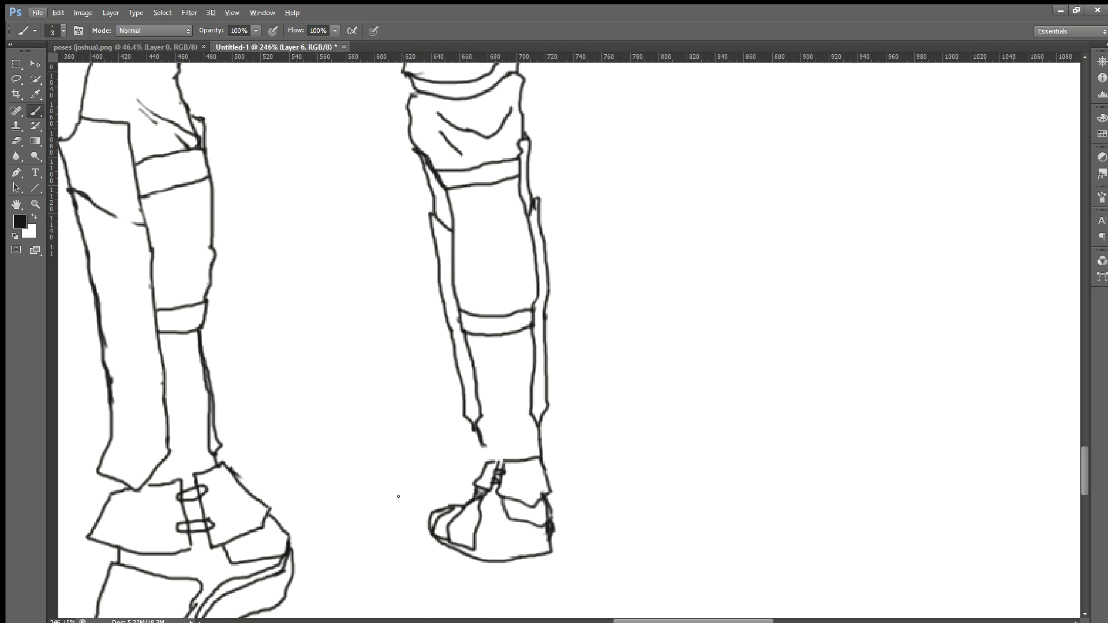
{"action": "scroll", "coordinate": [504, 532], "scroll_direction": "up", "scroll_amount": 3}
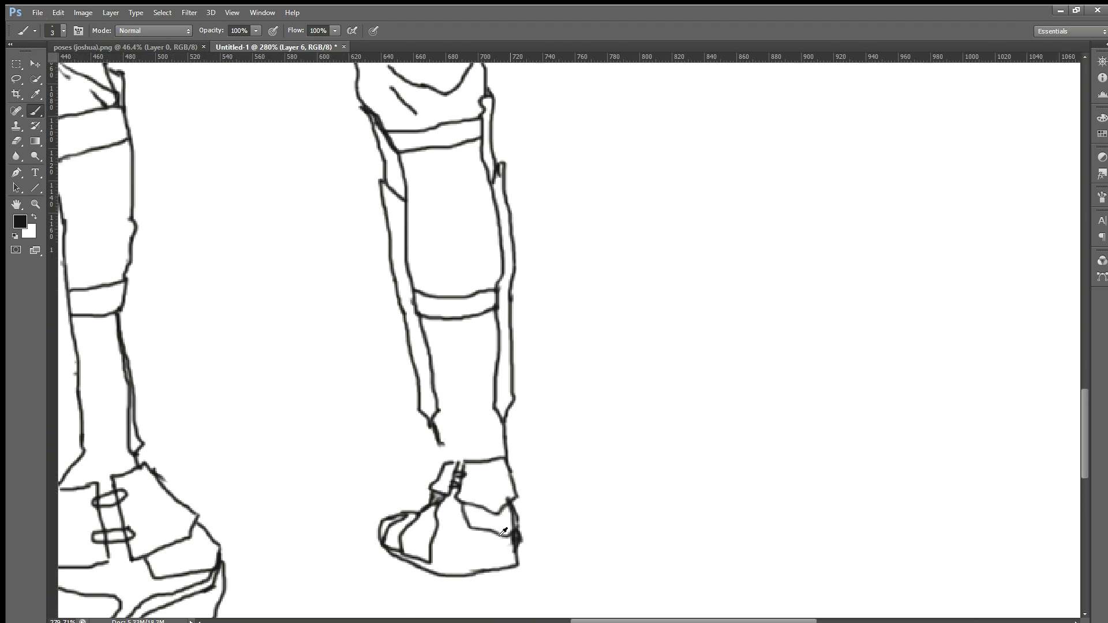
{"action": "scroll", "coordinate": [503, 532], "scroll_direction": "up", "scroll_amount": 3}
{"action": "left_click_drag", "start_coordinate": [398, 575], "coordinate": [513, 560]}
{"action": "mouse_move", "coordinate": [404, 567]}
{"action": "left_mouse_down"}
{"action": "mouse_move", "coordinate": [439, 575]}
{"action": "mouse_move", "coordinate": [520, 556]}
{"action": "left_mouse_up"}
{"action": "left_click_drag", "start_coordinate": [424, 604], "coordinate": [529, 591]}
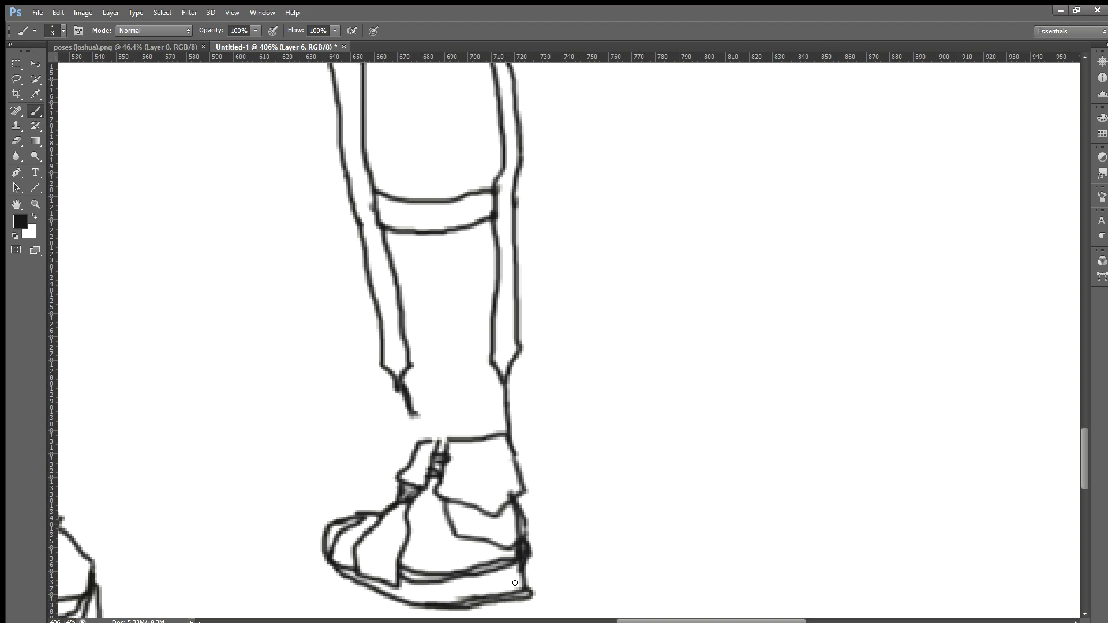
{"action": "scroll", "coordinate": [517, 585], "scroll_direction": "down", "scroll_amount": 4}
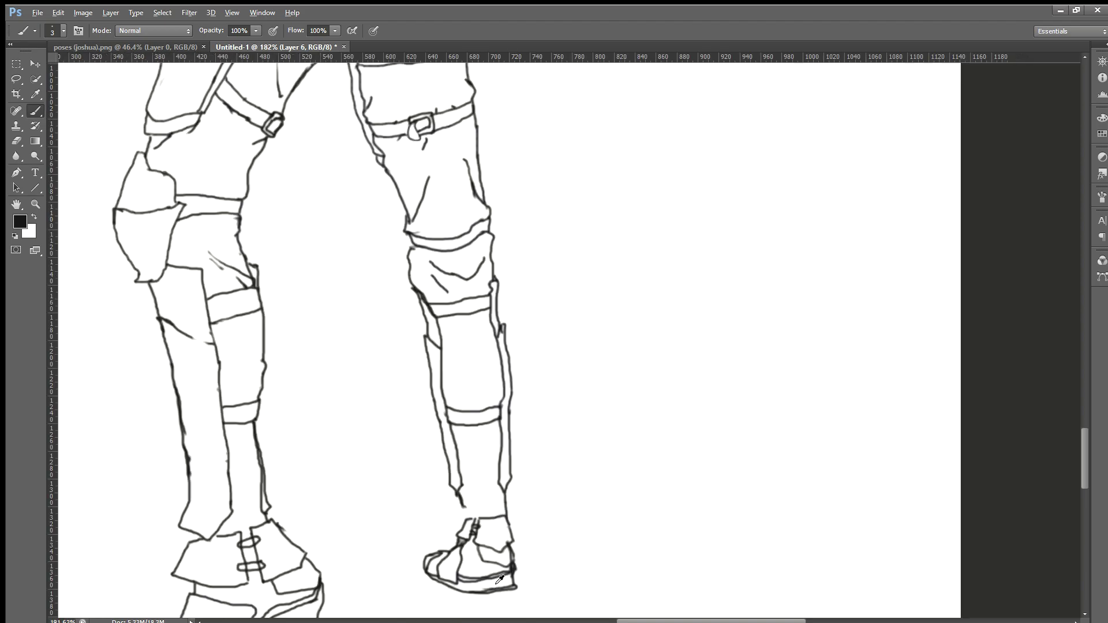
{"action": "scroll", "coordinate": [392, 514], "scroll_direction": "up", "scroll_amount": 1}
{"action": "scroll", "coordinate": [376, 507], "scroll_direction": "down", "scroll_amount": 1}
Draw cloth folds above the right-hand ankle: a long slanted crease with a small hook and a short stroke beside it.
{"action": "scroll", "coordinate": [400, 501], "scroll_direction": "up", "scroll_amount": 1}
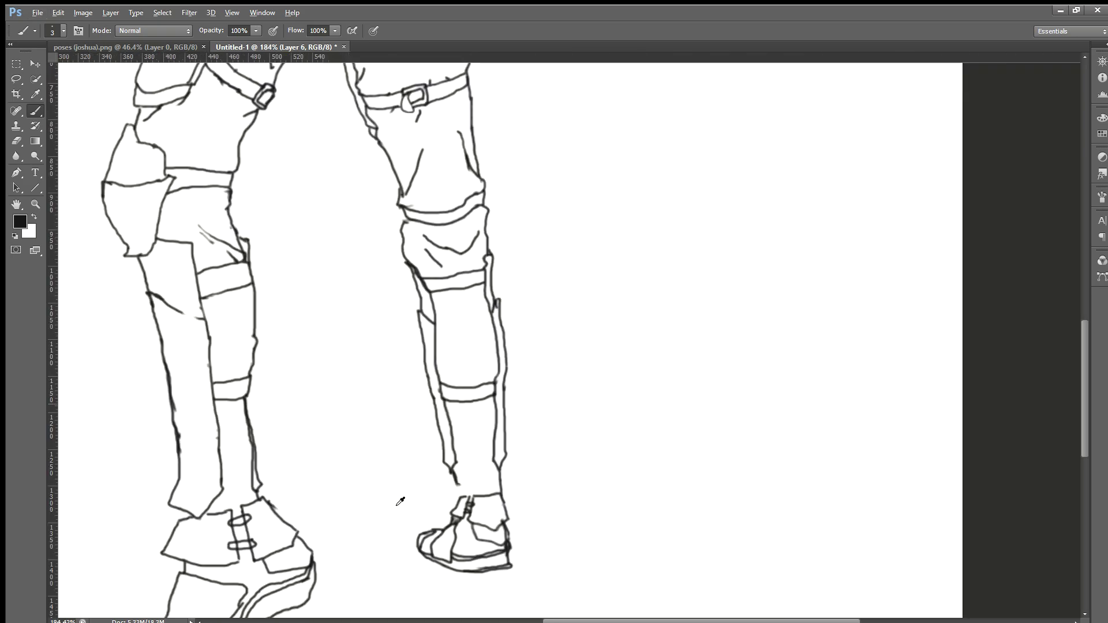
{"action": "scroll", "coordinate": [400, 501], "scroll_direction": "up", "scroll_amount": 3}
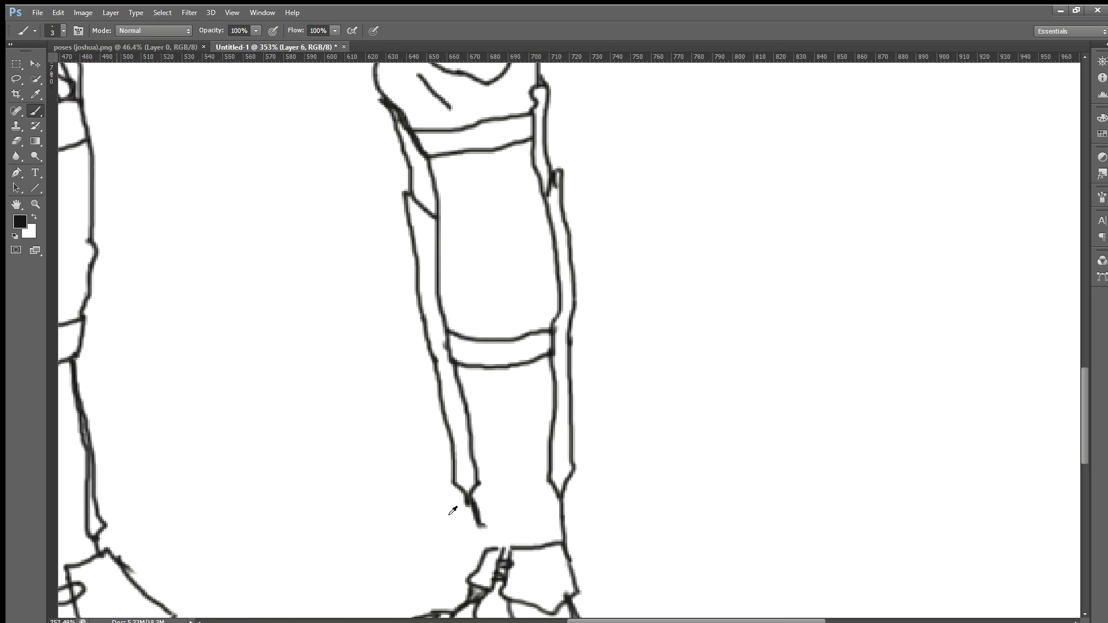
{"action": "left_click_drag", "start_coordinate": [535, 427], "coordinate": [512, 513]}
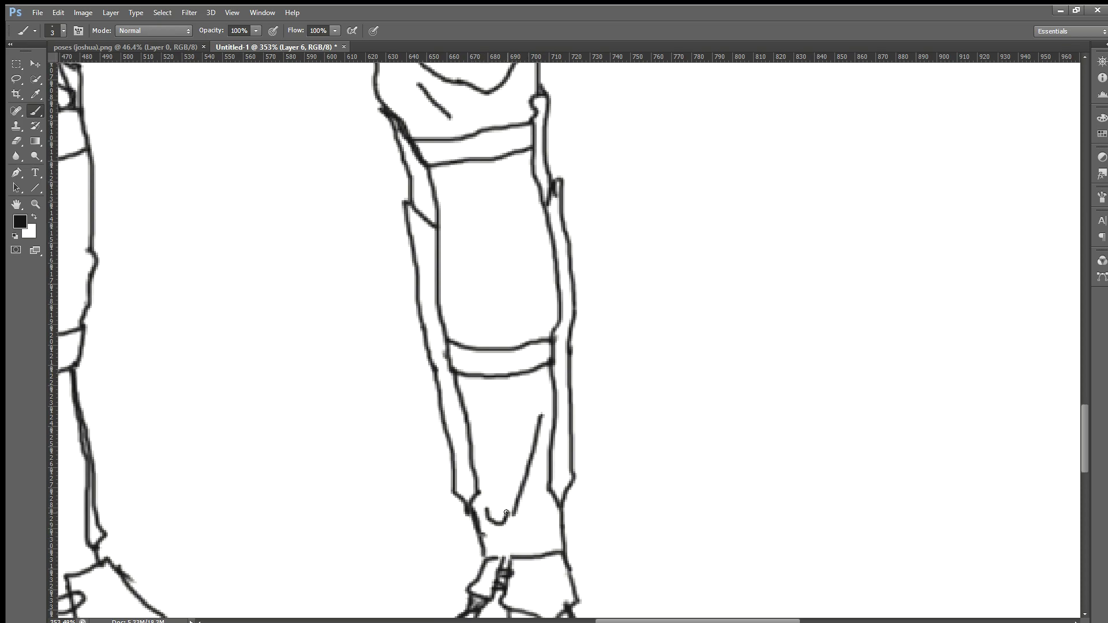
{"action": "left_click_drag", "start_coordinate": [547, 448], "coordinate": [507, 547]}
{"action": "key", "text": "ctrl+z"}
{"action": "left_click_drag", "start_coordinate": [535, 546], "coordinate": [540, 508]}
{"action": "scroll", "coordinate": [475, 201], "scroll_direction": "down", "scroll_amount": 1}
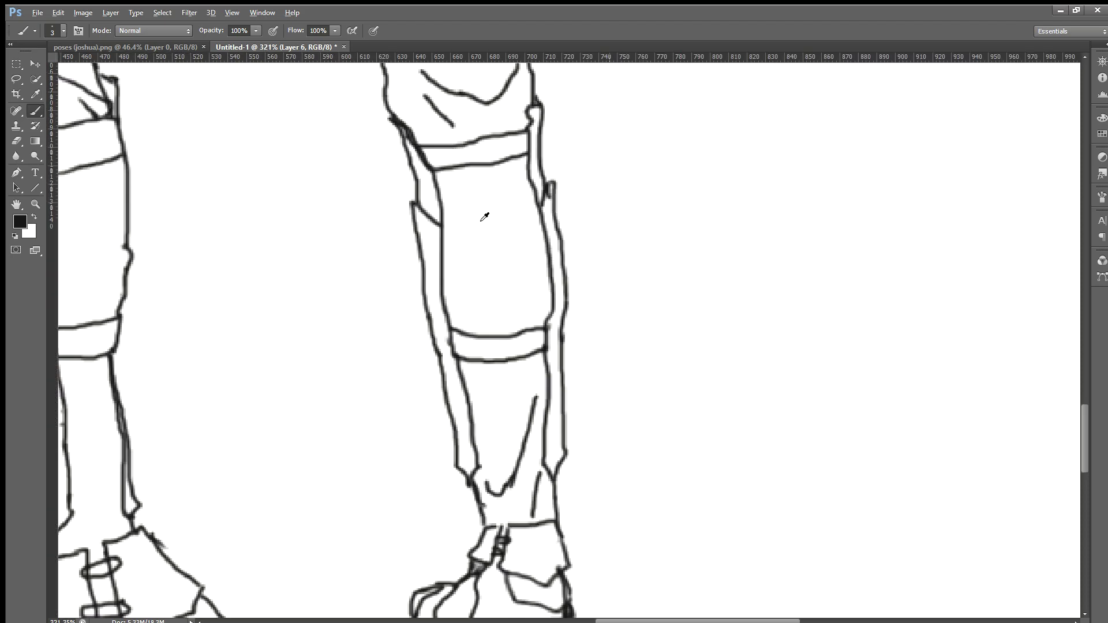
Set the brush size to 2 and draw cloth creases on the left-hand calf and below the right-hand shin's upper strap.
{"action": "scroll", "coordinate": [468, 231], "scroll_direction": "down", "scroll_amount": 1}
{"action": "scroll", "coordinate": [450, 211], "scroll_direction": "down", "scroll_amount": 3}
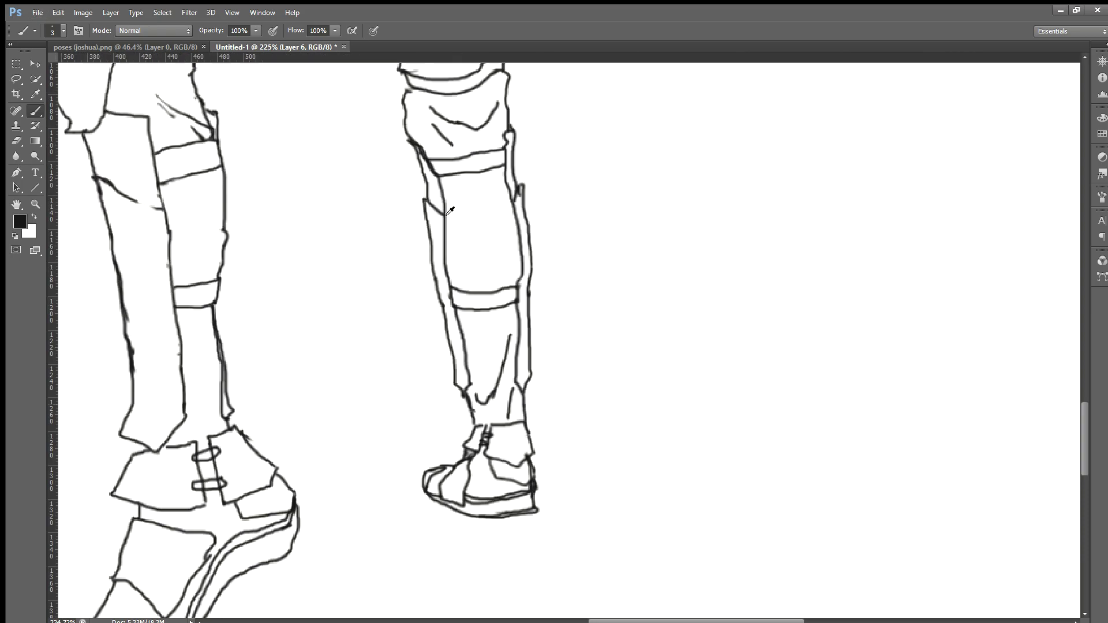
{"action": "scroll", "coordinate": [428, 213], "scroll_direction": "down", "scroll_amount": 1}
{"action": "scroll", "coordinate": [285, 222], "scroll_direction": "up", "scroll_amount": 3}
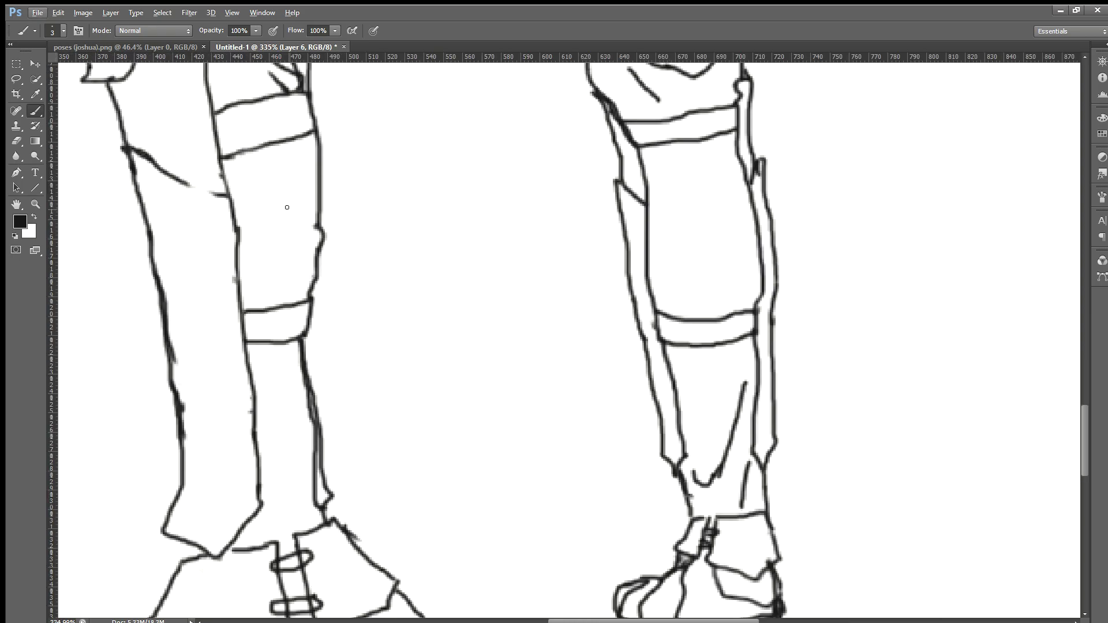
{"action": "key", "text": "ctrl+z"}
{"action": "left_click_drag", "start_coordinate": [271, 191], "coordinate": [279, 199]}
{"action": "key", "text": "ctrl+z"}
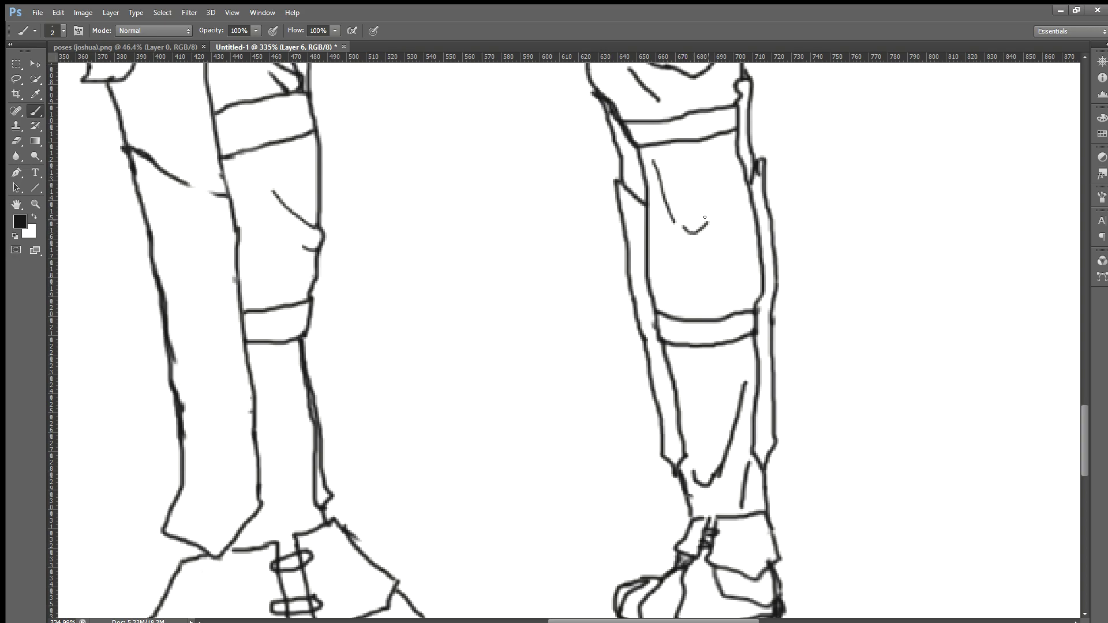
{"action": "scroll", "coordinate": [685, 173], "scroll_direction": "down", "scroll_amount": 4}
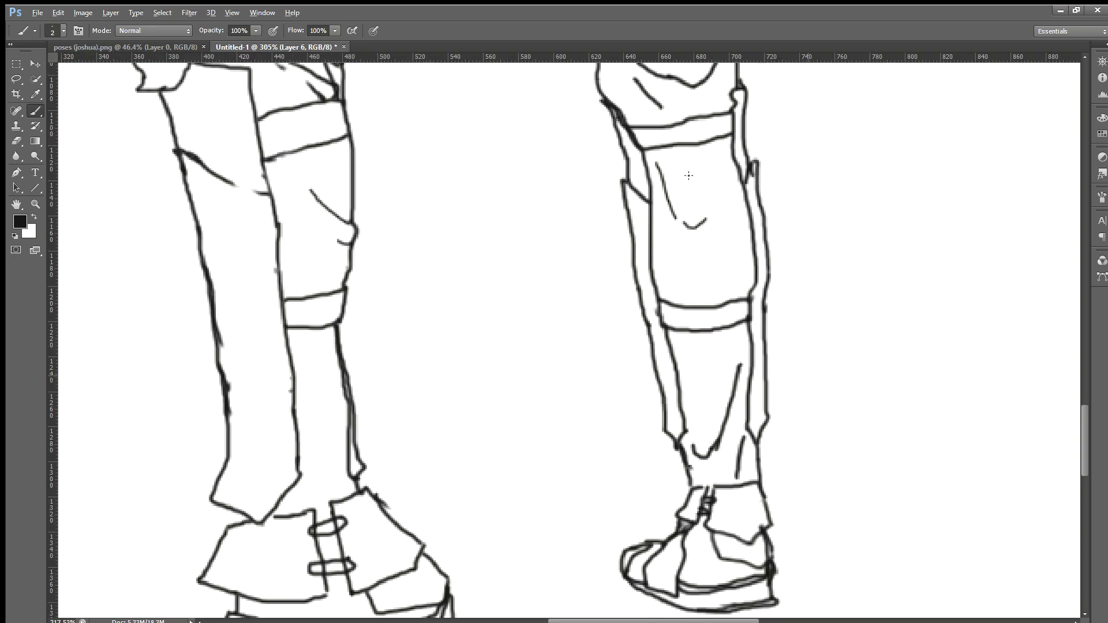
{"action": "scroll", "coordinate": [536, 200], "scroll_direction": "down", "scroll_amount": 1}
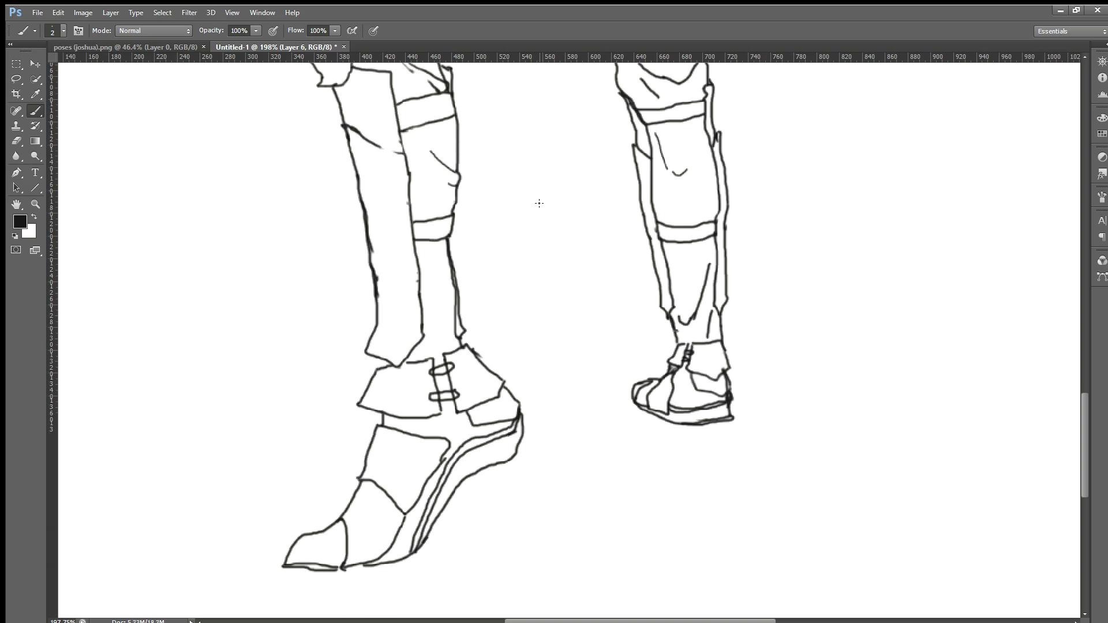
Add fold strokes above the right-hand shin's lower strap and along its outer side, erasing the bit that overlaps the strap.
{"action": "scroll", "coordinate": [710, 231], "scroll_direction": "up", "scroll_amount": 1}
{"action": "scroll", "coordinate": [710, 231], "scroll_direction": "up", "scroll_amount": 3}
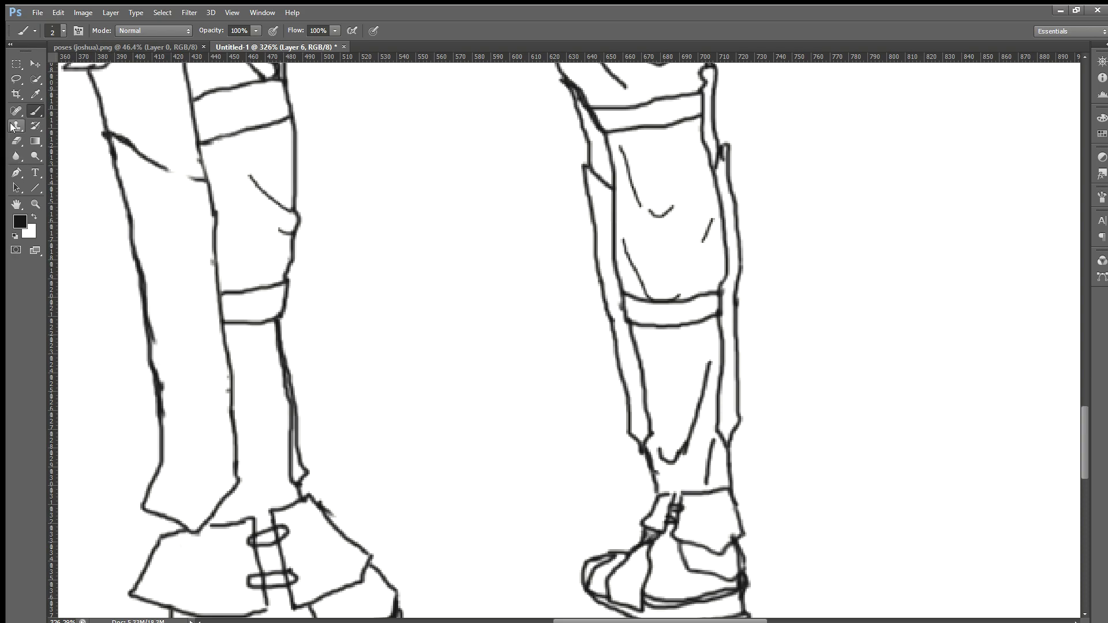
{"action": "left_click", "coordinate": [16, 140]}
{"action": "left_click_drag", "start_coordinate": [663, 297], "coordinate": [671, 300]}
{"action": "left_click", "coordinate": [35, 110]}
{"action": "scroll", "coordinate": [687, 273], "scroll_direction": "down", "scroll_amount": 5}
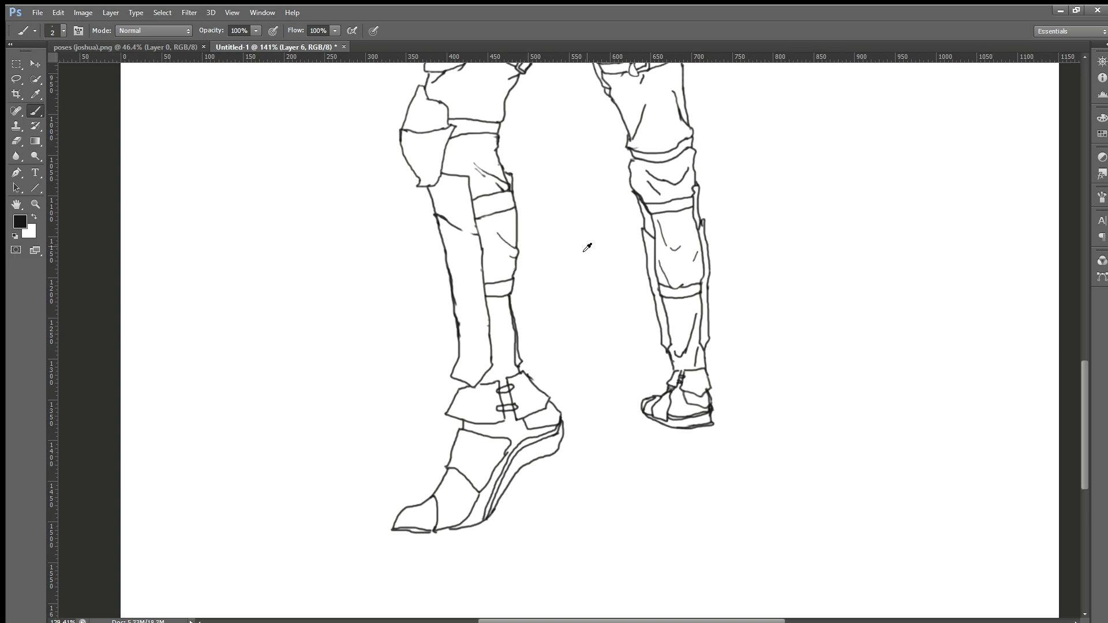
{"action": "scroll", "coordinate": [586, 246], "scroll_direction": "down", "scroll_amount": 3}
{"action": "scroll", "coordinate": [654, 221], "scroll_direction": "up", "scroll_amount": 3}
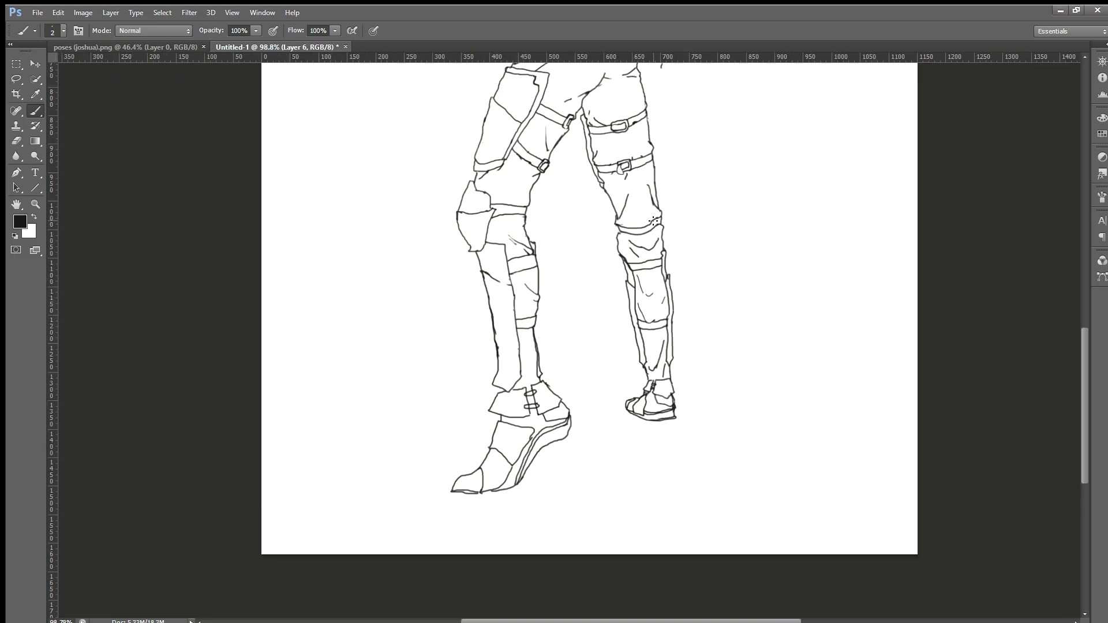
Erase the fold lines between the right-hand leg's knee band and the upper shin strap.
{"action": "scroll", "coordinate": [653, 221], "scroll_direction": "up", "scroll_amount": 3}
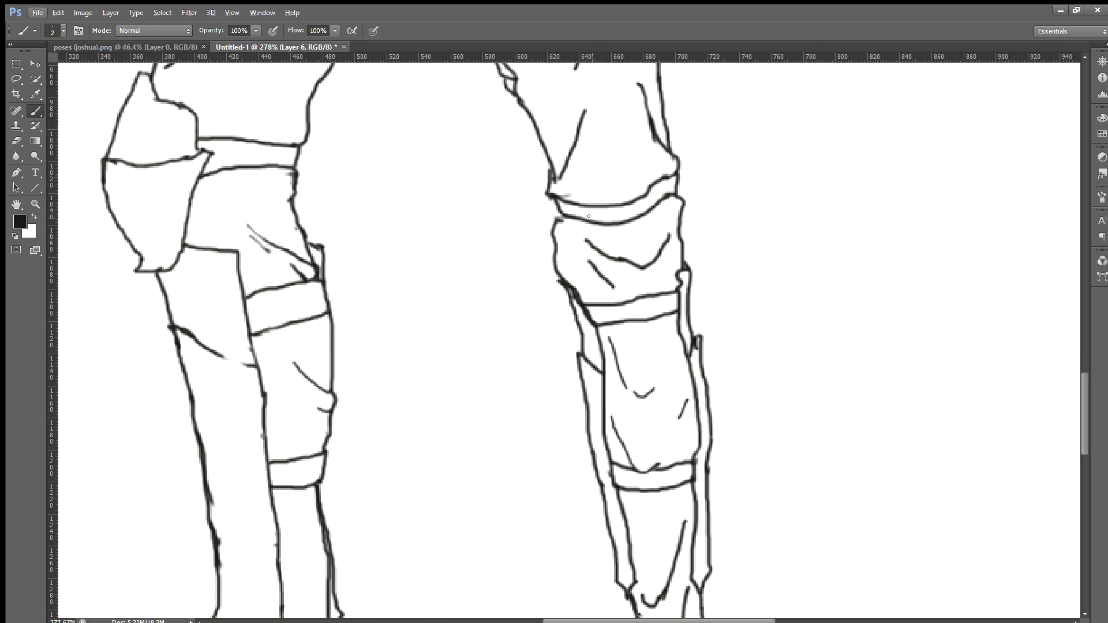
{"action": "left_click", "coordinate": [15, 141]}
{"action": "mouse_move", "coordinate": [613, 252]}
{"action": "left_mouse_down"}
{"action": "mouse_move", "coordinate": [643, 262]}
{"action": "mouse_move", "coordinate": [591, 236]}
{"action": "mouse_move", "coordinate": [610, 263]}
{"action": "mouse_move", "coordinate": [587, 253]}
{"action": "mouse_move", "coordinate": [591, 244]}
{"action": "mouse_move", "coordinate": [620, 263]}
{"action": "left_mouse_up"}
{"action": "mouse_move", "coordinate": [641, 271]}
{"action": "left_mouse_down"}
{"action": "mouse_move", "coordinate": [660, 240]}
{"action": "mouse_move", "coordinate": [663, 258]}
{"action": "mouse_move", "coordinate": [625, 296]}
{"action": "mouse_move", "coordinate": [596, 267]}
{"action": "left_mouse_up"}
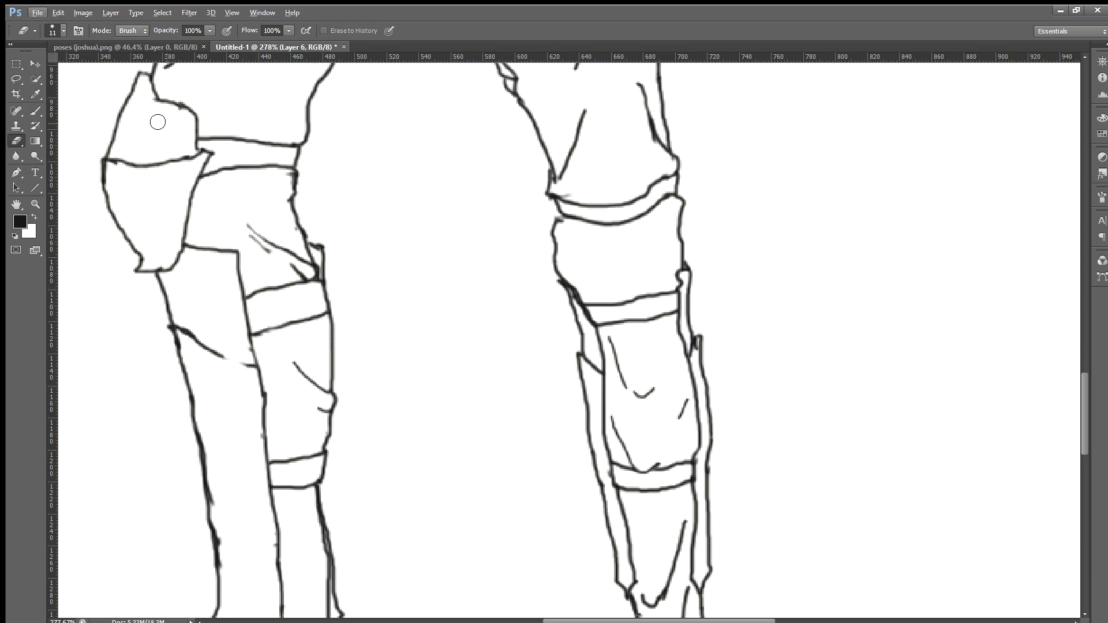
Draw a single diagonal crease below the right-hand knee band, running down to the upper shin strap.
{"action": "left_click", "coordinate": [35, 111]}
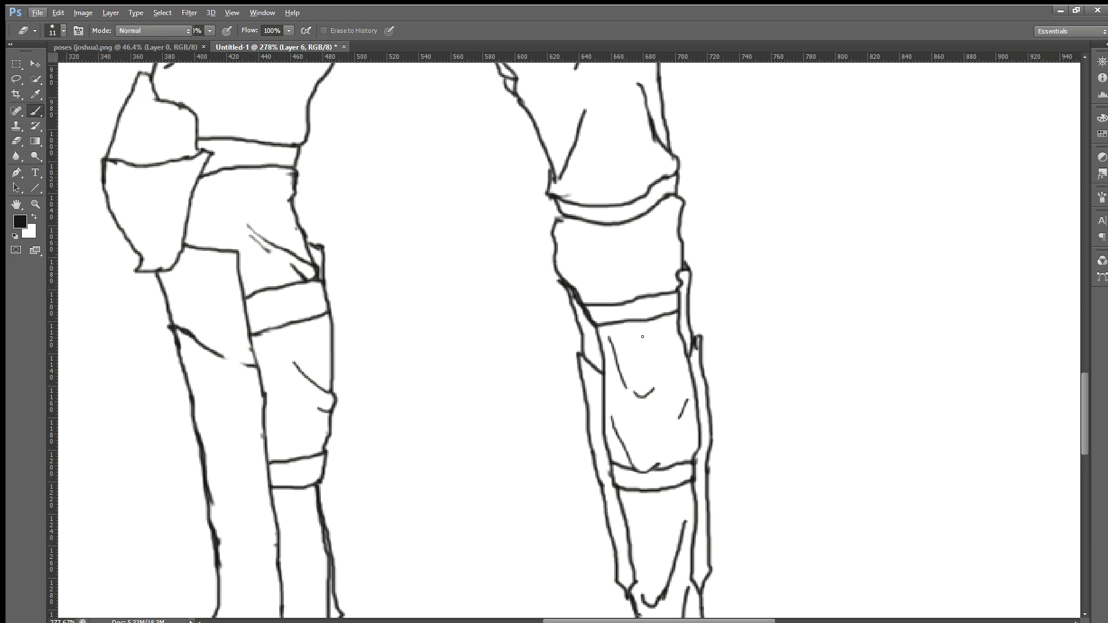
{"action": "left_click_drag", "start_coordinate": [592, 272], "coordinate": [610, 290]}
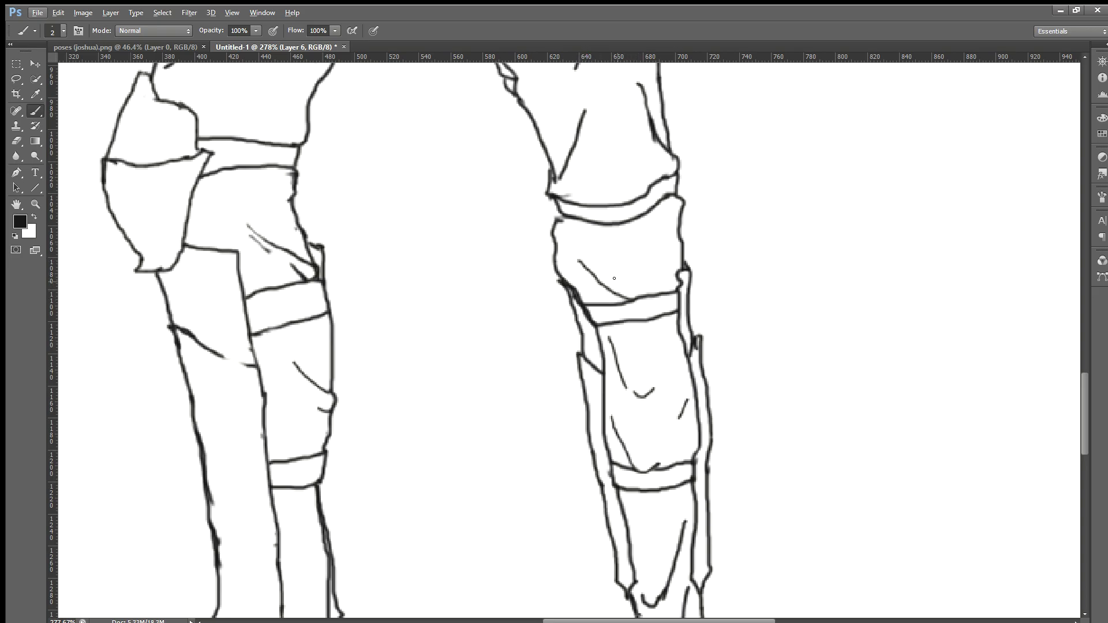
{"action": "scroll", "coordinate": [614, 279], "scroll_direction": "down", "scroll_amount": 7}
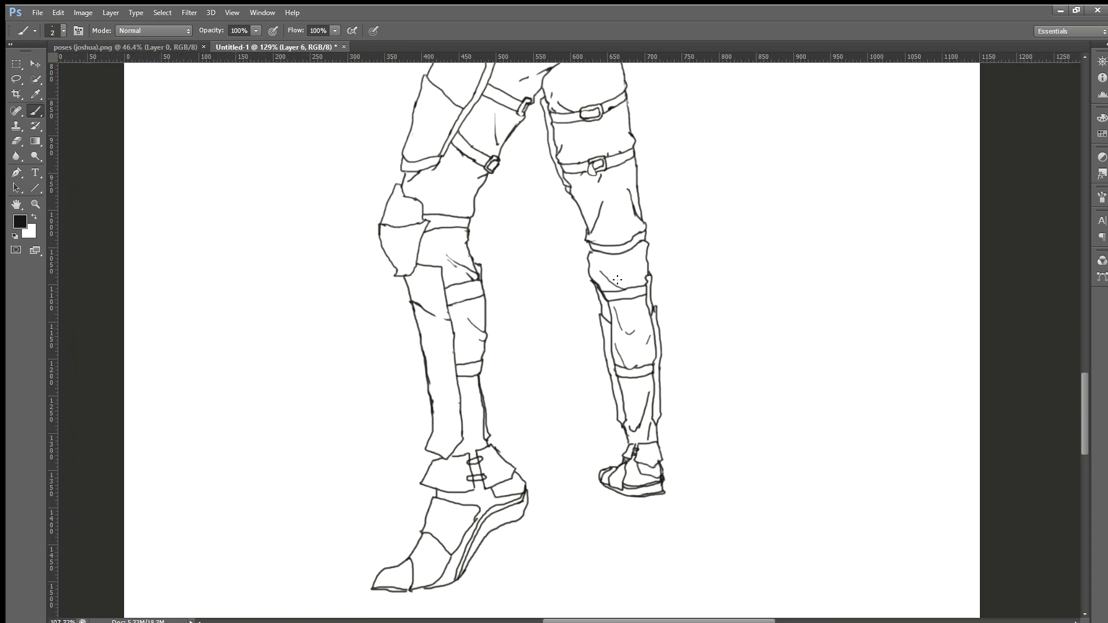
{"action": "scroll", "coordinate": [617, 279], "scroll_direction": "down", "scroll_amount": 2}
{"action": "scroll", "coordinate": [635, 252], "scroll_direction": "down", "scroll_amount": 3}
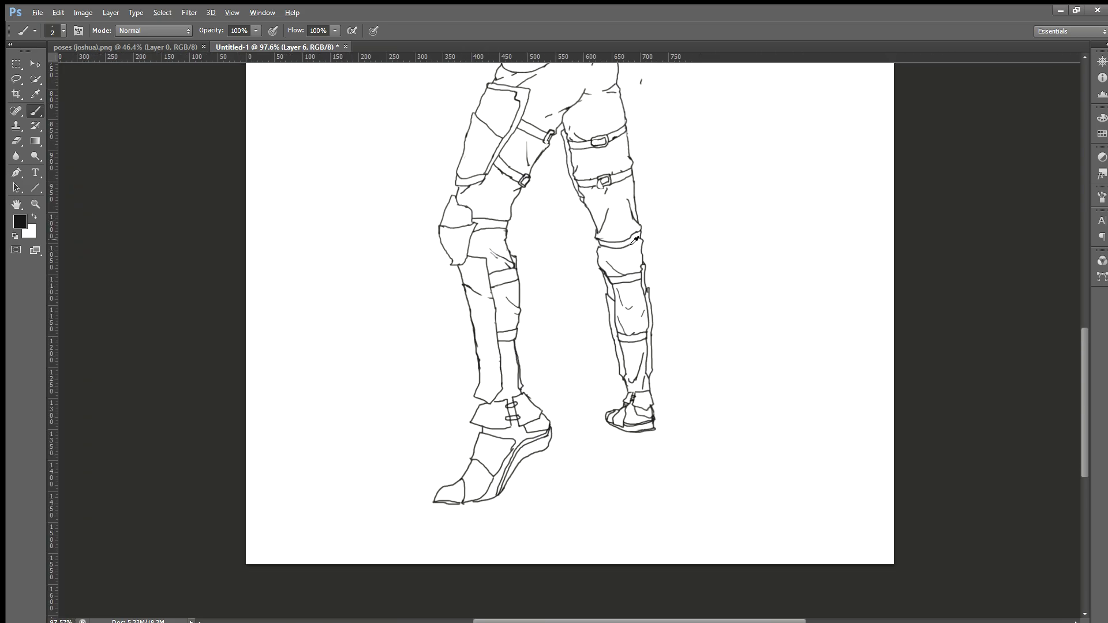
{"action": "scroll", "coordinate": [649, 232], "scroll_direction": "up", "scroll_amount": 5}
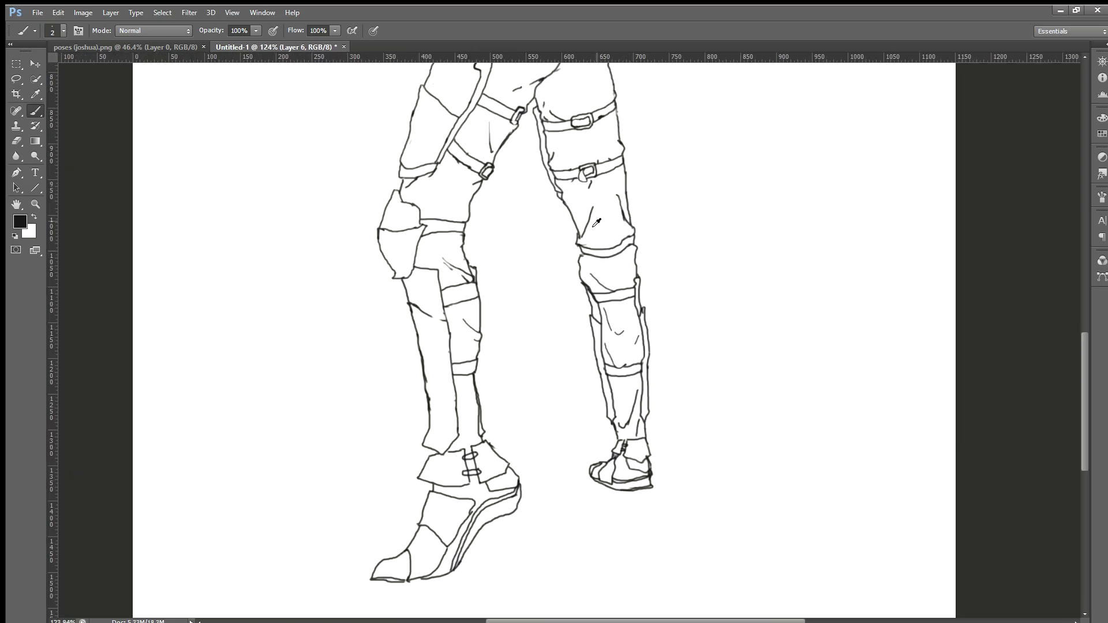
{"action": "scroll", "coordinate": [628, 226], "scroll_direction": "up", "scroll_amount": 3}
{"action": "scroll", "coordinate": [590, 249], "scroll_direction": "up", "scroll_amount": 1}
{"action": "left_click_drag", "start_coordinate": [586, 248], "coordinate": [616, 261]}
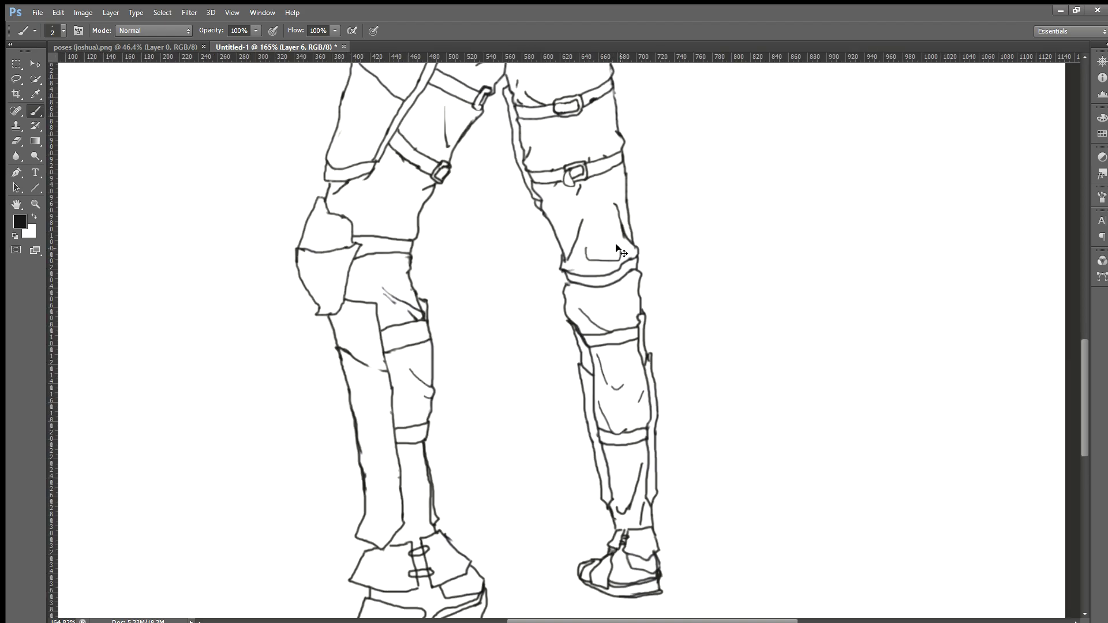
{"action": "key", "text": "ctrl+z"}
{"action": "scroll", "coordinate": [620, 248], "scroll_direction": "down", "scroll_amount": 3}
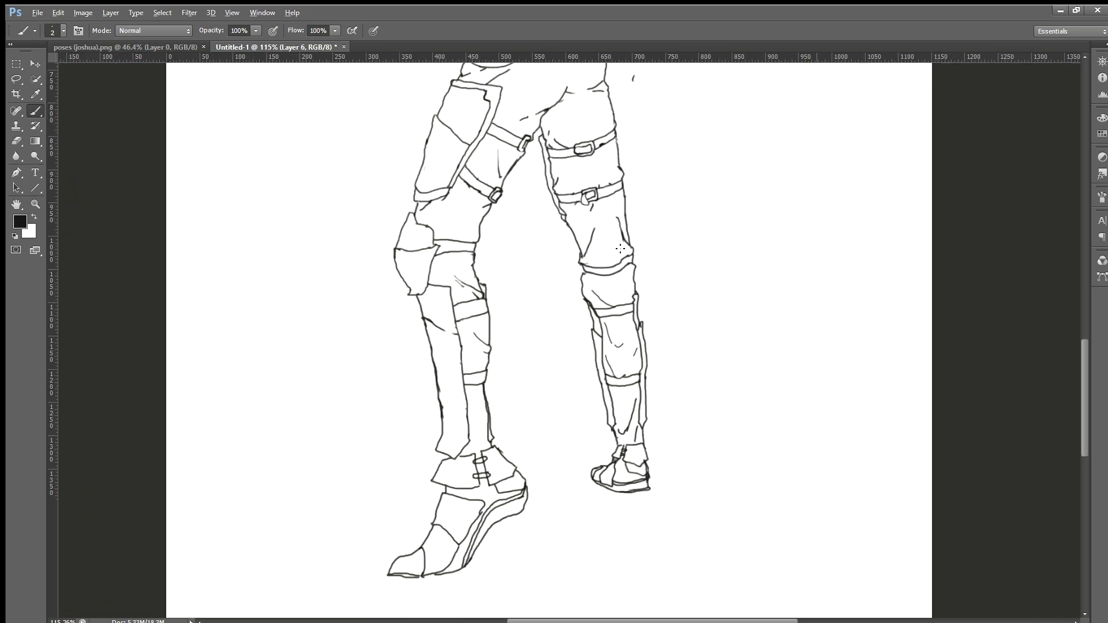
Draw thin knee-pad edges protruding from both sides of the right-hand leg's knee band.
{"action": "scroll", "coordinate": [638, 259], "scroll_direction": "up", "scroll_amount": 5}
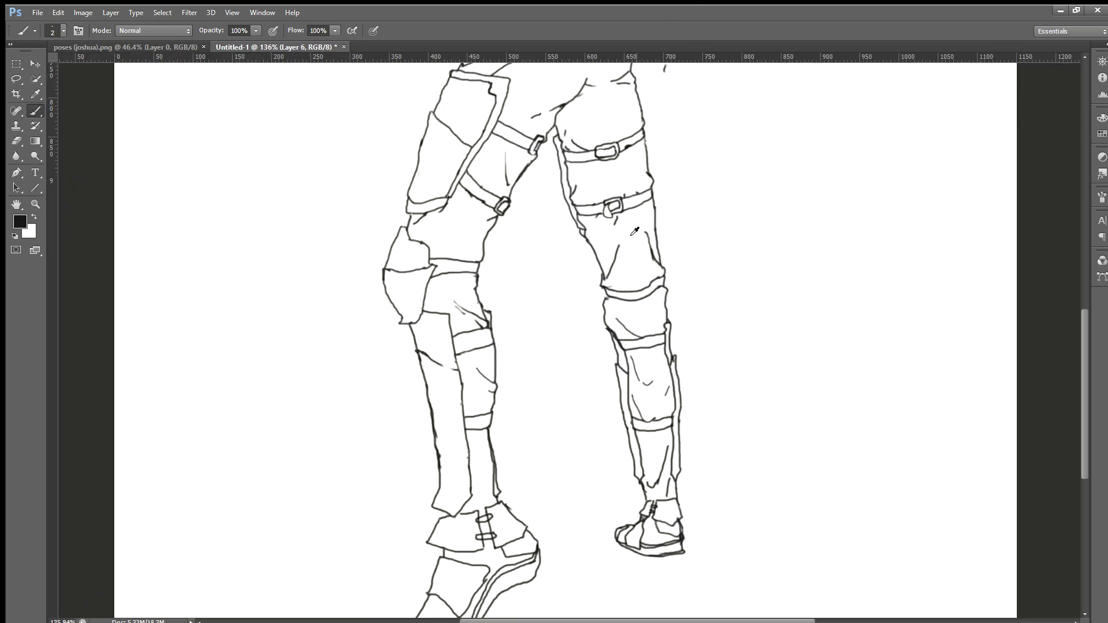
{"action": "scroll", "coordinate": [637, 259], "scroll_direction": "up", "scroll_amount": 2}
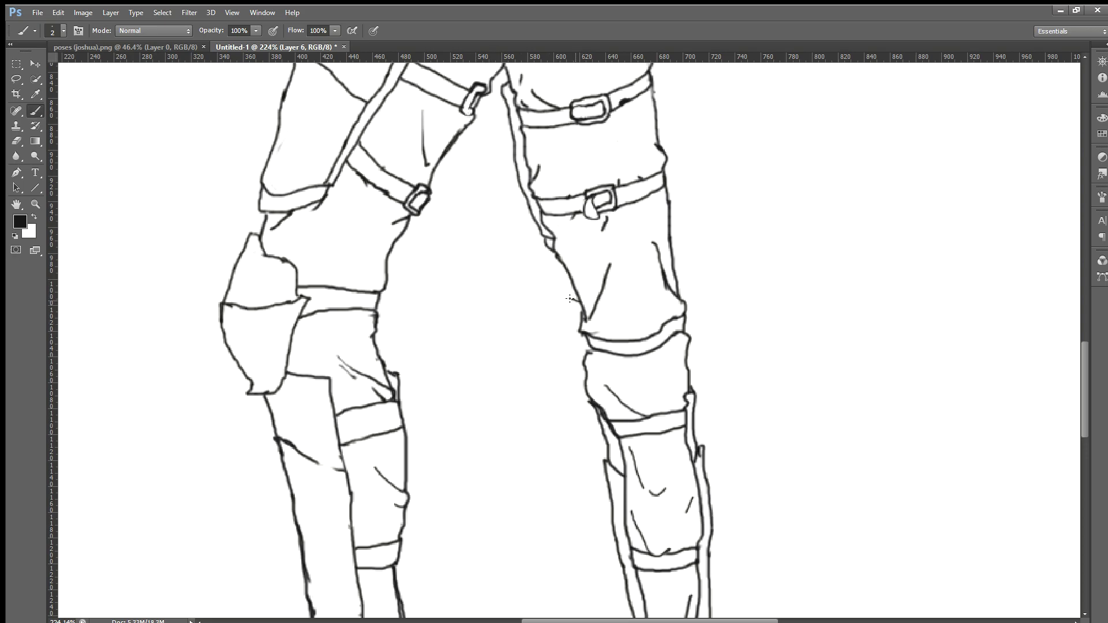
{"action": "left_click_drag", "start_coordinate": [567, 305], "coordinate": [572, 329]}
{"action": "key", "text": "ctrl+z"}
{"action": "left_click_drag", "start_coordinate": [570, 327], "coordinate": [580, 374]}
{"action": "left_click_drag", "start_coordinate": [694, 328], "coordinate": [687, 350]}
Extend the knee-pad edge on the right-hand knee's outer side down below the knee band and close it against the leg.
{"action": "scroll", "coordinate": [698, 357], "scroll_direction": "up", "scroll_amount": 2}
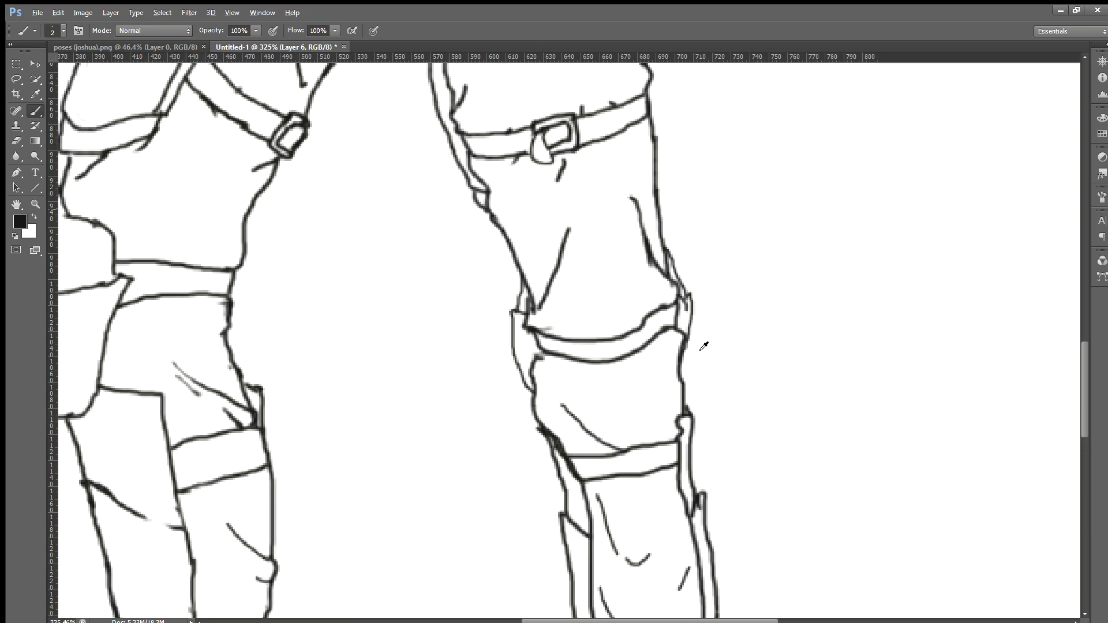
{"action": "scroll", "coordinate": [706, 346], "scroll_direction": "up", "scroll_amount": 4}
{"action": "mouse_move", "coordinate": [620, 471]}
{"action": "left_mouse_down"}
{"action": "mouse_move", "coordinate": [652, 427]}
{"action": "mouse_move", "coordinate": [647, 315]}
{"action": "left_mouse_up"}
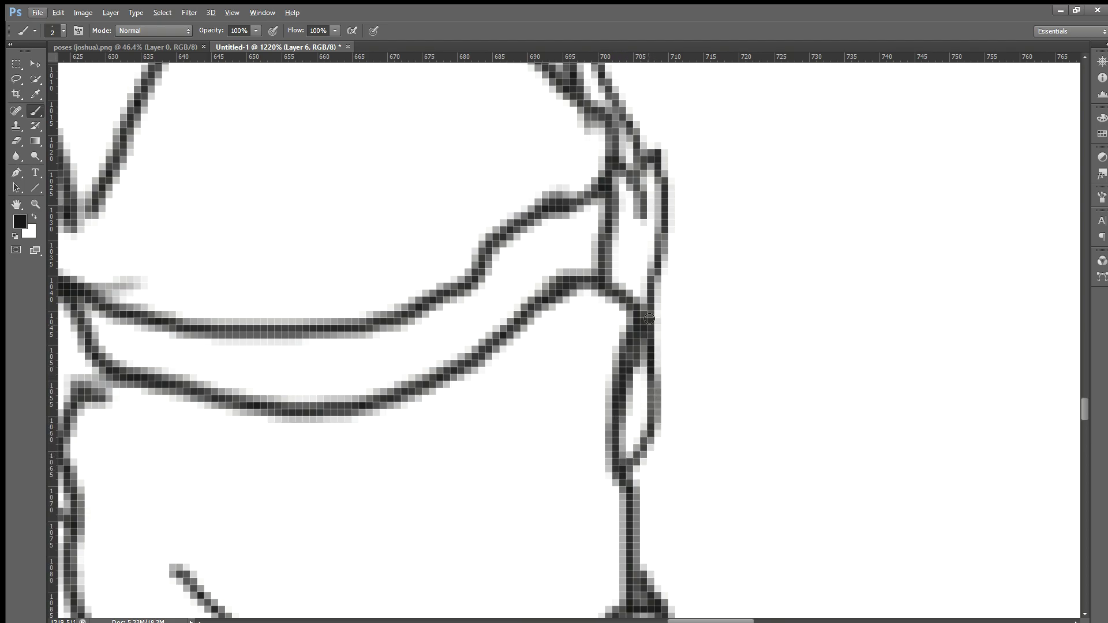
{"action": "scroll", "coordinate": [648, 315], "scroll_direction": "down", "scroll_amount": 2}
{"action": "scroll", "coordinate": [647, 315], "scroll_direction": "down", "scroll_amount": 3}
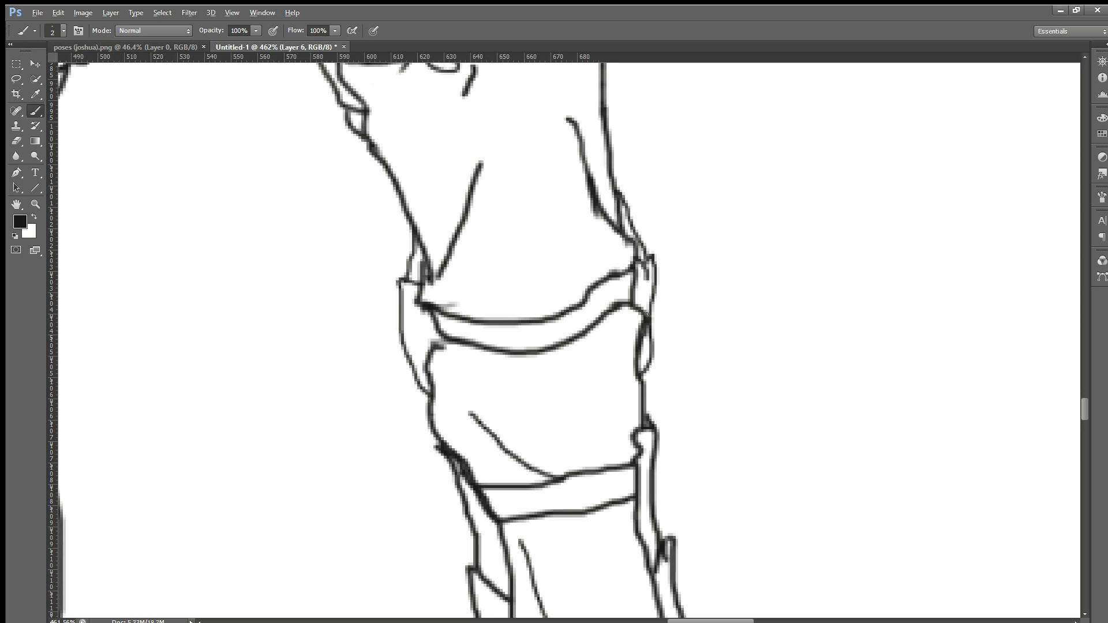
{"action": "scroll", "coordinate": [648, 315], "scroll_direction": "down", "scroll_amount": 4}
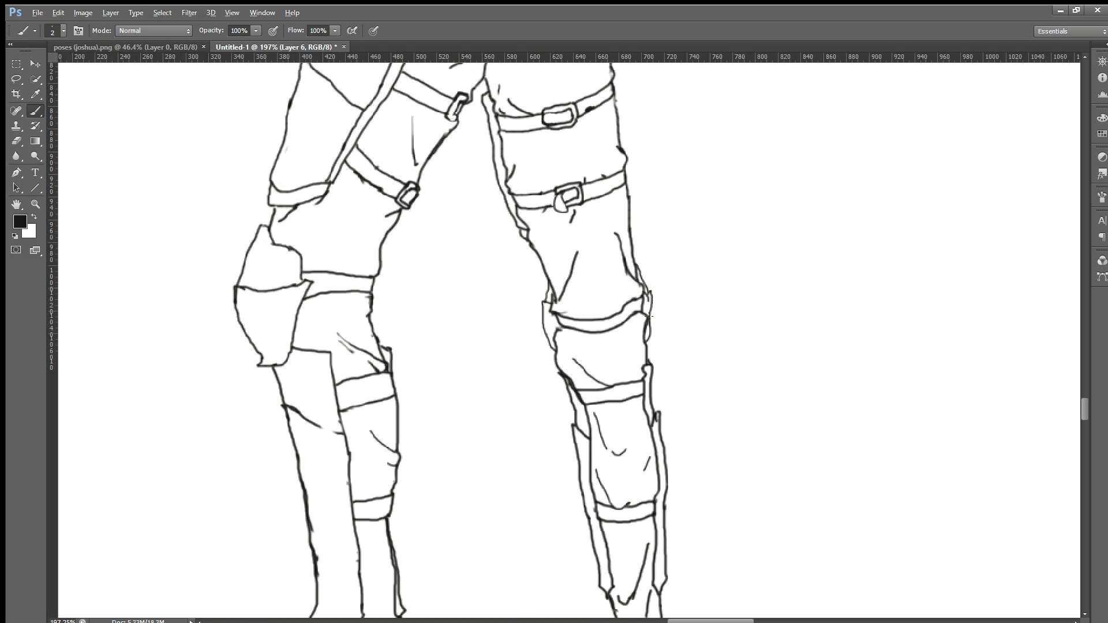
{"action": "scroll", "coordinate": [648, 316], "scroll_direction": "down", "scroll_amount": 3}
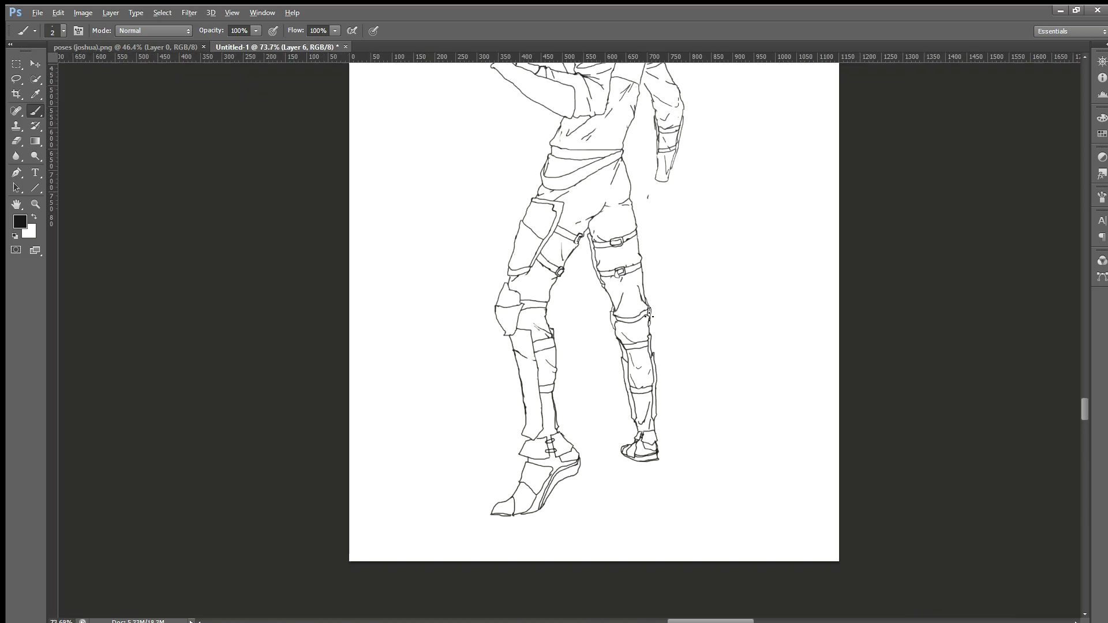
Start the lowered arm's hand with a short slanted line running down from the inner corner of the cuff.
{"action": "scroll", "coordinate": [648, 317], "scroll_direction": "up", "scroll_amount": 3}
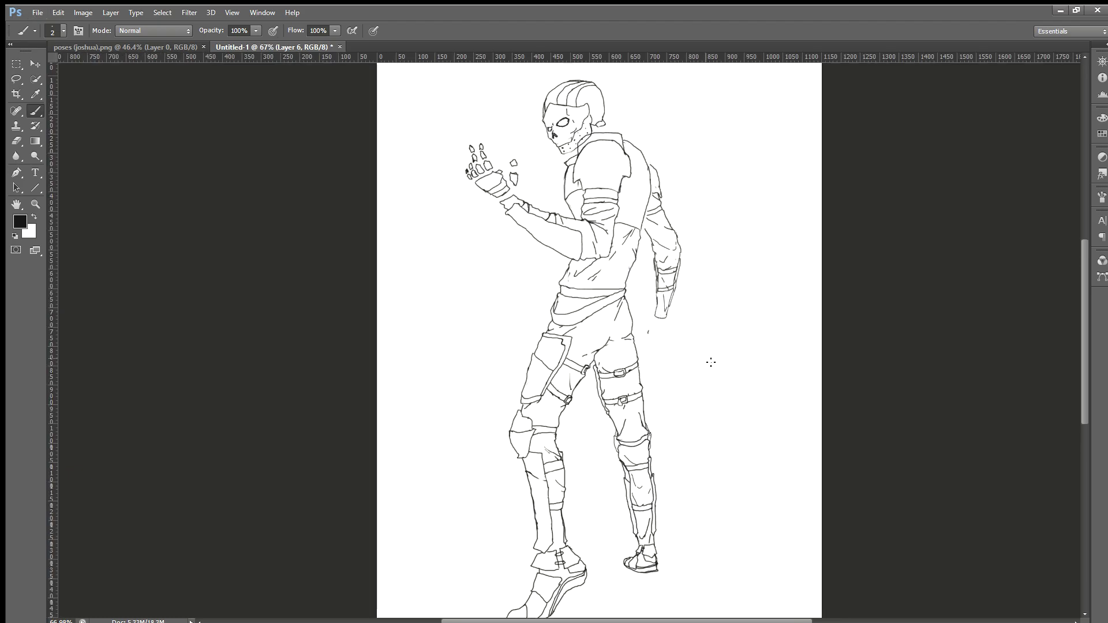
{"action": "scroll", "coordinate": [683, 340], "scroll_direction": "up", "scroll_amount": 1}
{"action": "scroll", "coordinate": [684, 339], "scroll_direction": "up", "scroll_amount": 1}
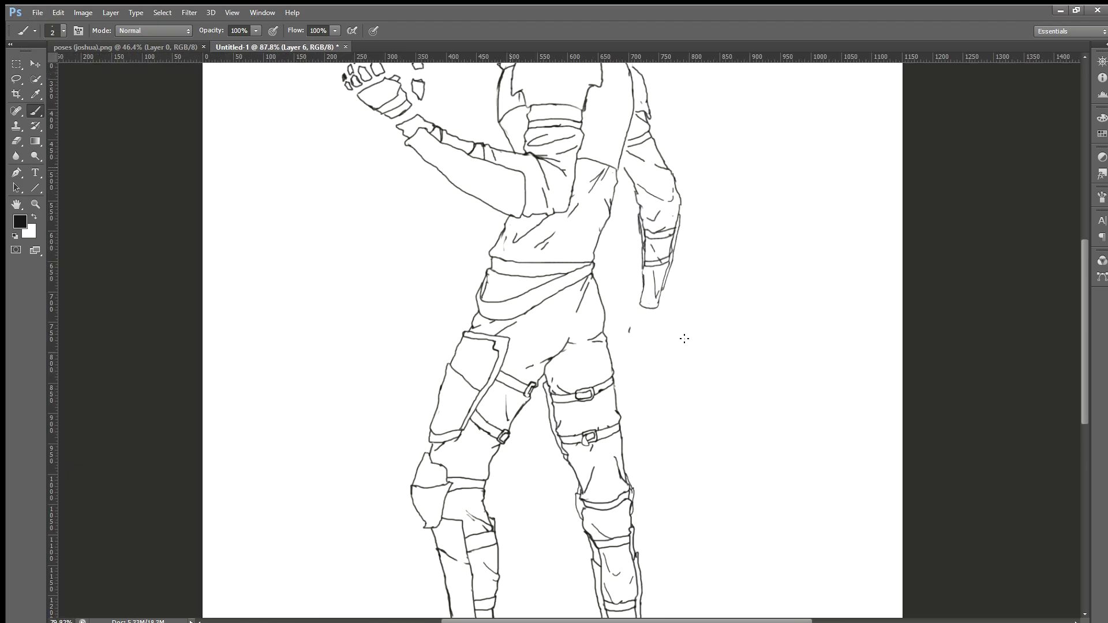
{"action": "scroll", "coordinate": [685, 338], "scroll_direction": "down", "scroll_amount": 1}
{"action": "scroll", "coordinate": [684, 339], "scroll_direction": "down", "scroll_amount": 1}
{"action": "scroll", "coordinate": [685, 339], "scroll_direction": "up", "scroll_amount": 5}
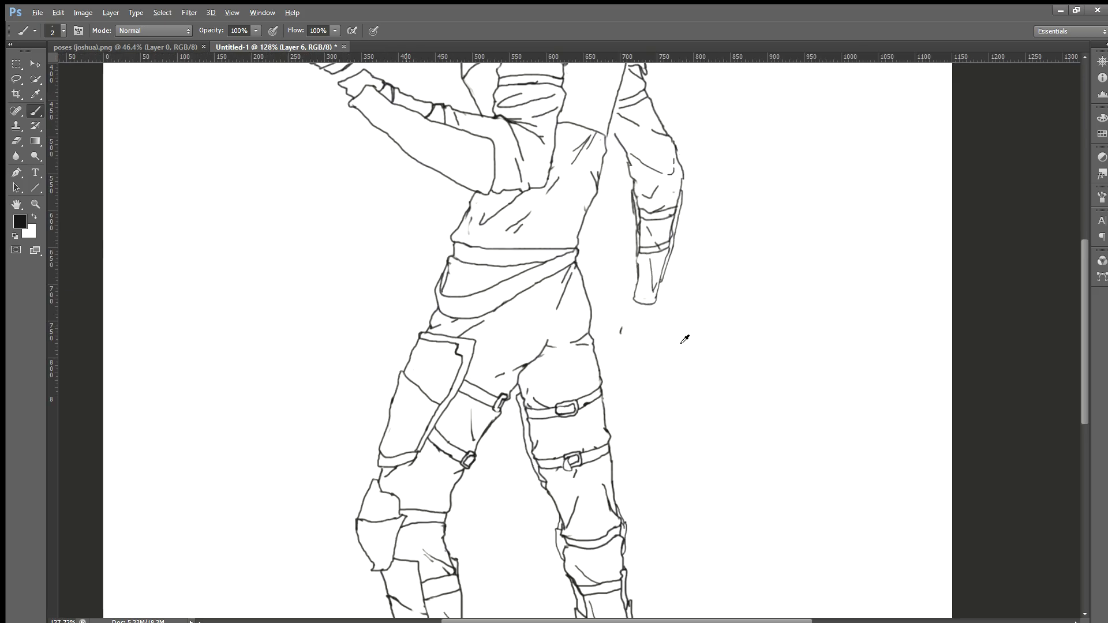
{"action": "scroll", "coordinate": [613, 307], "scroll_direction": "up", "scroll_amount": 2}
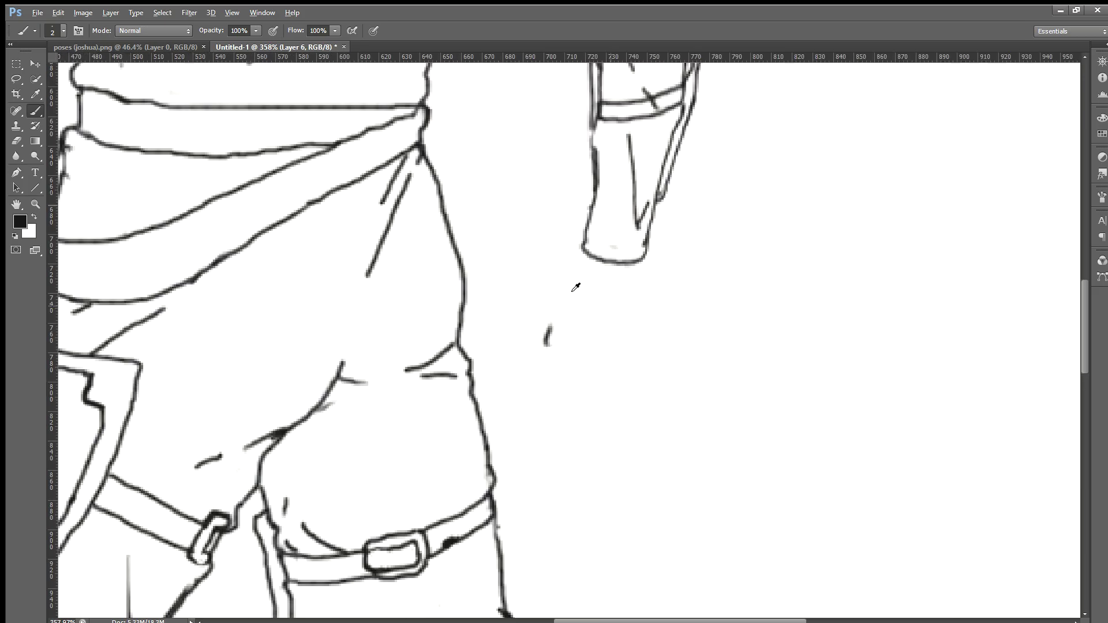
{"action": "left_click_drag", "start_coordinate": [582, 248], "coordinate": [561, 289]}
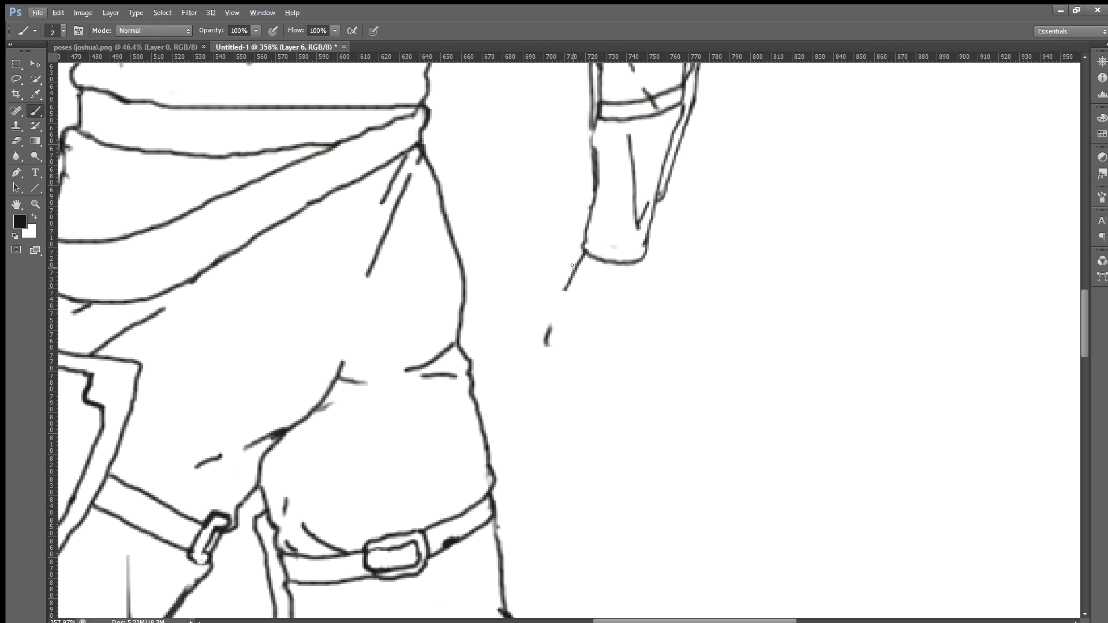
{"action": "scroll", "coordinate": [644, 344], "scroll_direction": "down", "scroll_amount": 3}
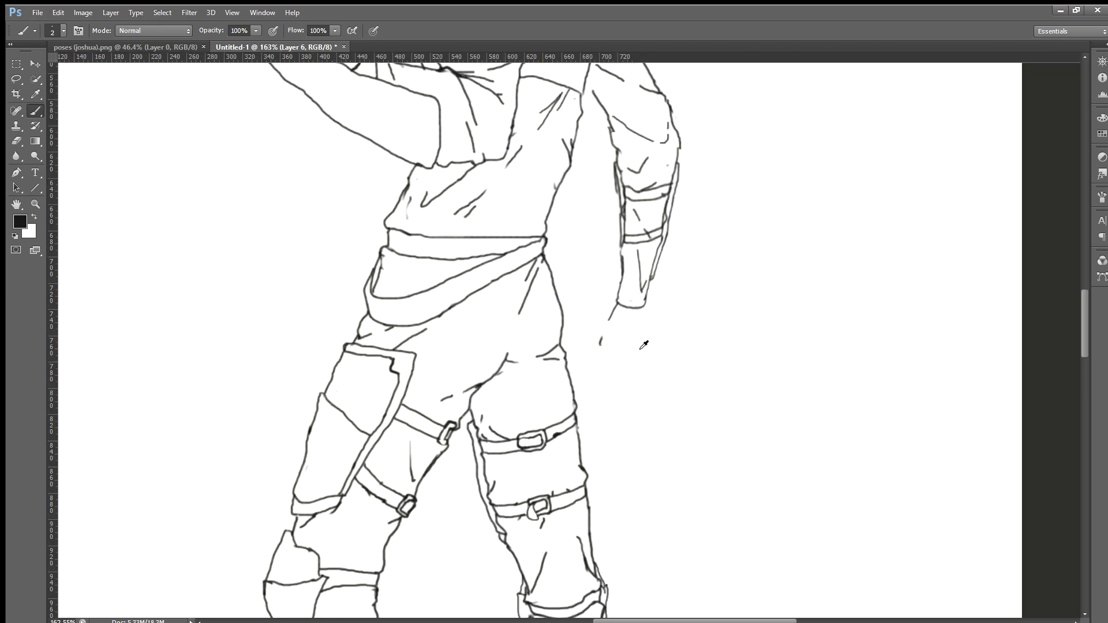
Draw a horizontal line with a short downward corner below the slanted wrist line of the lowered hand.
{"action": "scroll", "coordinate": [644, 345], "scroll_direction": "down", "scroll_amount": 3}
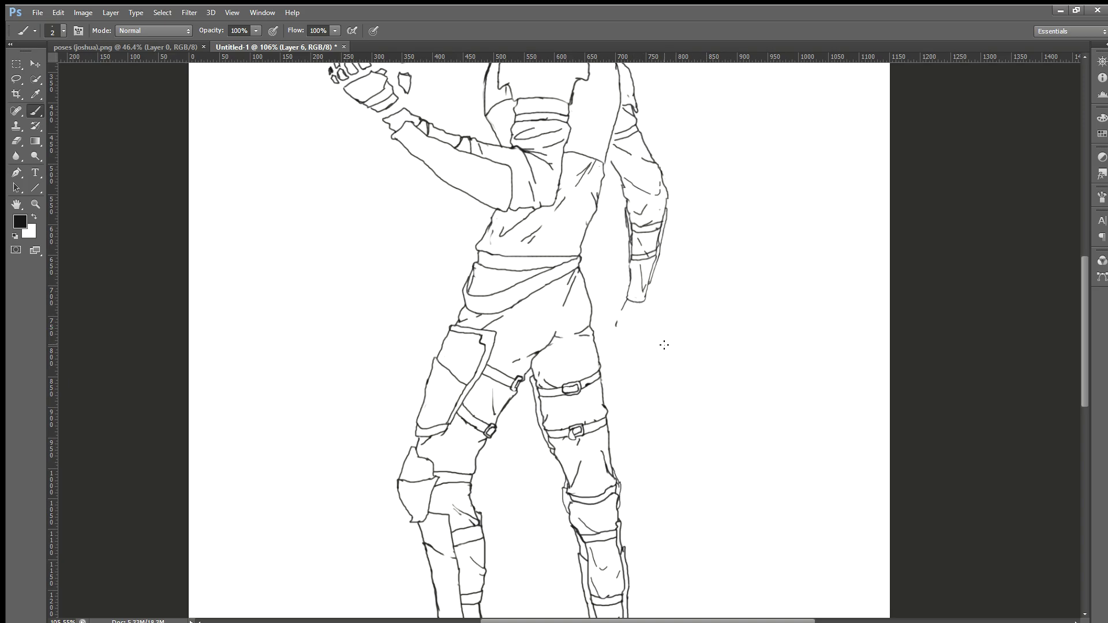
{"action": "scroll", "coordinate": [647, 325], "scroll_direction": "up", "scroll_amount": 2}
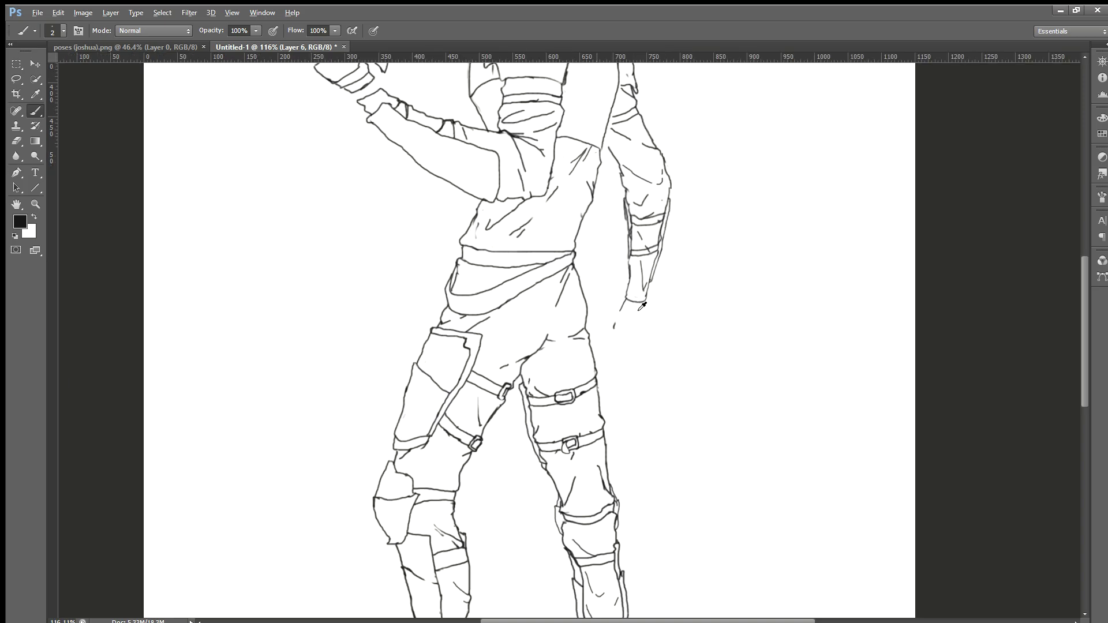
{"action": "scroll", "coordinate": [635, 329], "scroll_direction": "up", "scroll_amount": 3}
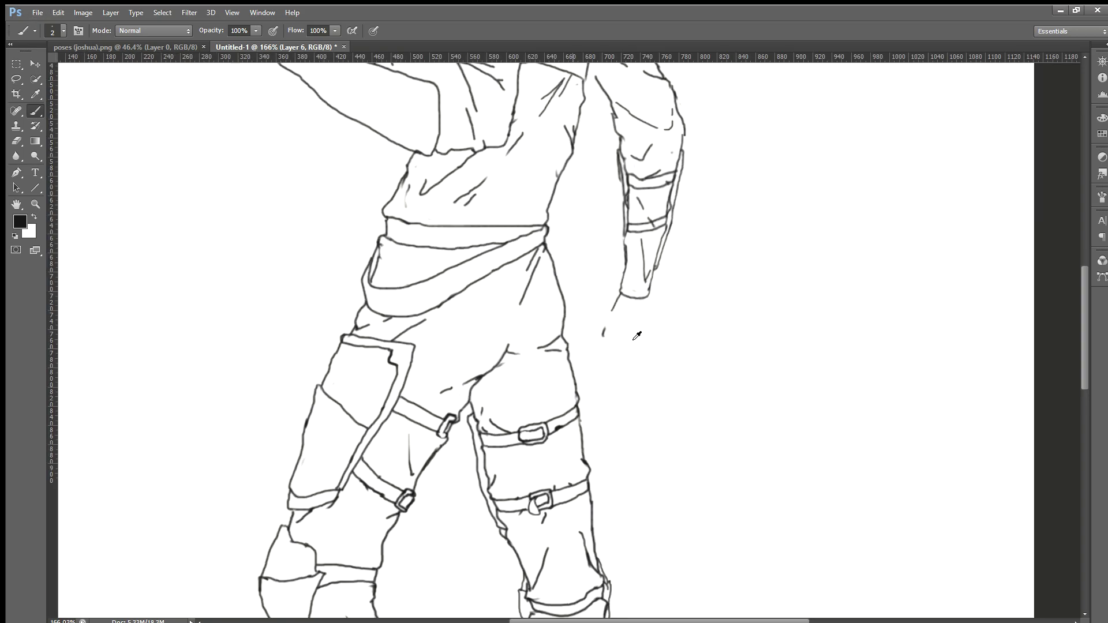
{"action": "scroll", "coordinate": [638, 335], "scroll_direction": "up", "scroll_amount": 2}
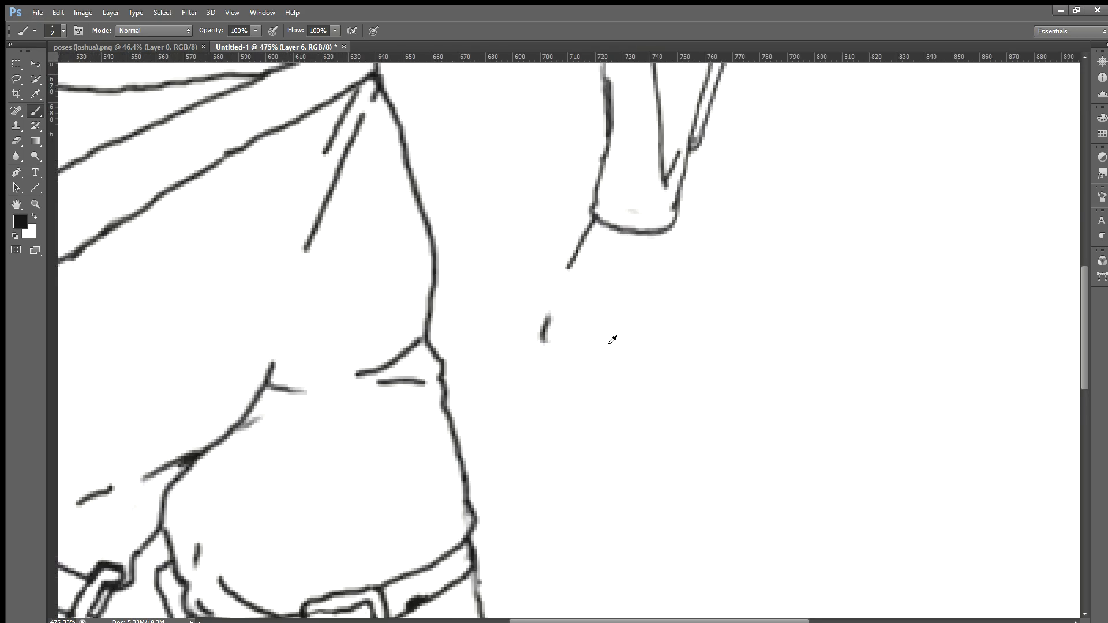
{"action": "mouse_move", "coordinate": [555, 280]}
{"action": "left_mouse_down"}
{"action": "mouse_move", "coordinate": [607, 278]}
{"action": "mouse_move", "coordinate": [611, 317]}
{"action": "left_mouse_up"}
{"action": "scroll", "coordinate": [627, 337], "scroll_direction": "down", "scroll_amount": 2}
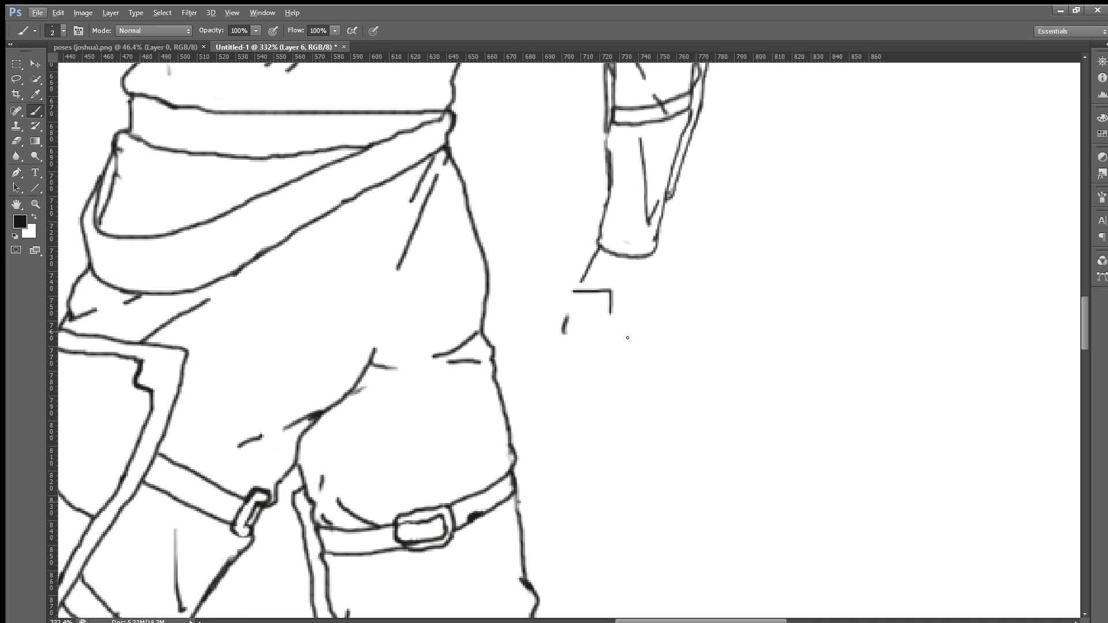
{"action": "scroll", "coordinate": [628, 338], "scroll_direction": "down", "scroll_amount": 3}
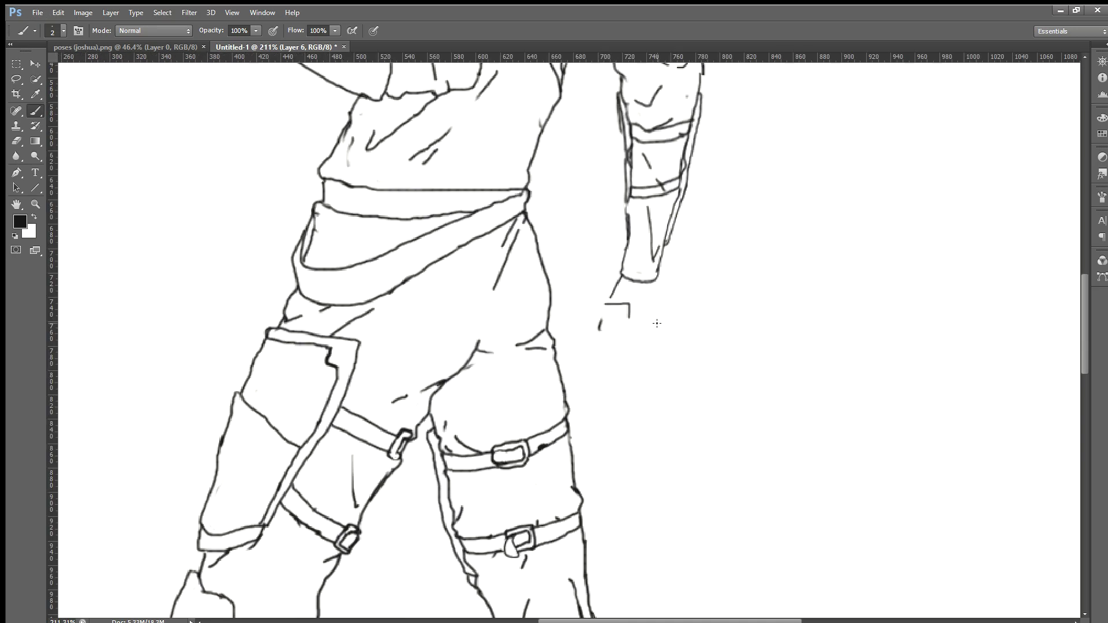
Draw the curled finger of the lowered hand, outlining its inner edge, knuckle bend and rounded tip below the corner line.
{"action": "scroll", "coordinate": [657, 323], "scroll_direction": "up", "scroll_amount": 5}
{"action": "scroll", "coordinate": [657, 323], "scroll_direction": "up", "scroll_amount": 3}
{"action": "scroll", "coordinate": [657, 323], "scroll_direction": "down", "scroll_amount": 3}
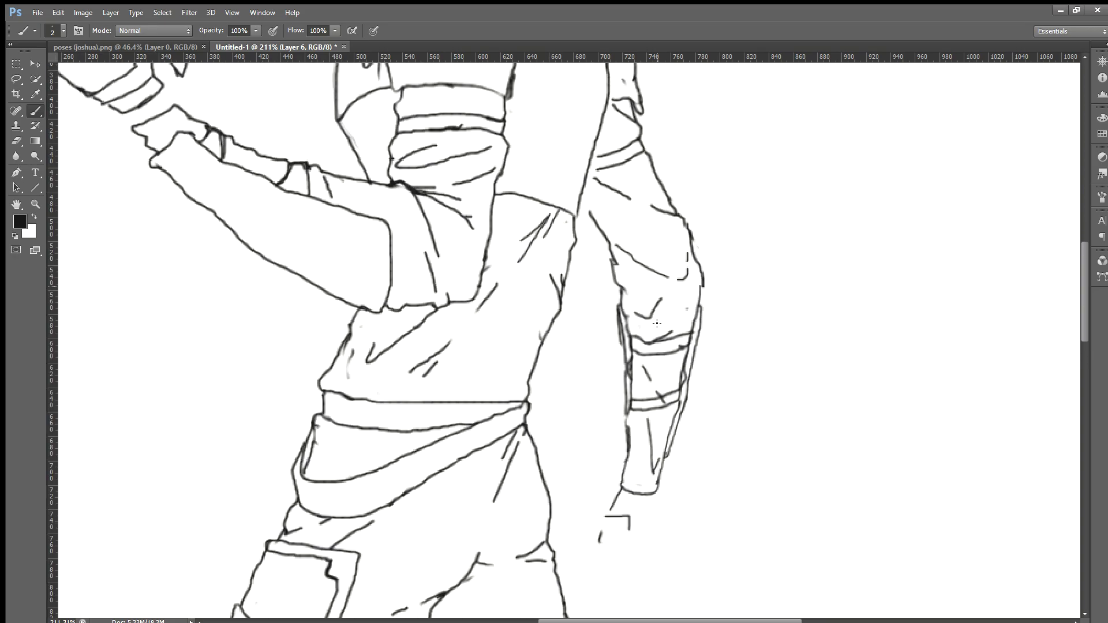
{"action": "scroll", "coordinate": [656, 323], "scroll_direction": "down", "scroll_amount": 3}
{"action": "scroll", "coordinate": [640, 502], "scroll_direction": "up", "scroll_amount": 3}
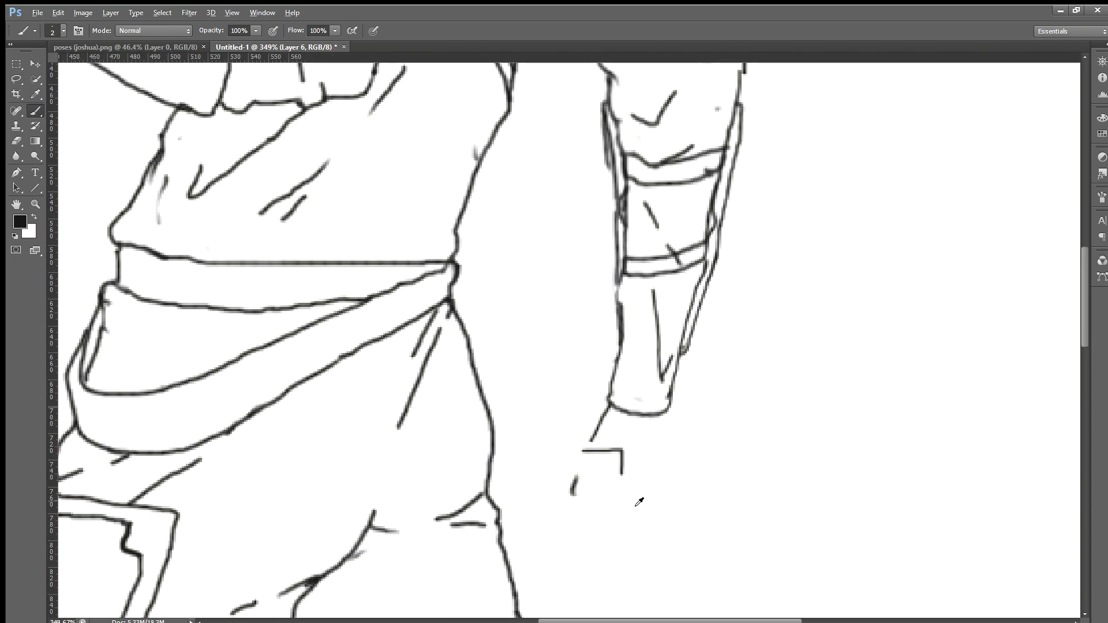
{"action": "scroll", "coordinate": [640, 502], "scroll_direction": "up", "scroll_amount": 3}
{"action": "scroll", "coordinate": [605, 449], "scroll_direction": "down", "scroll_amount": 1}
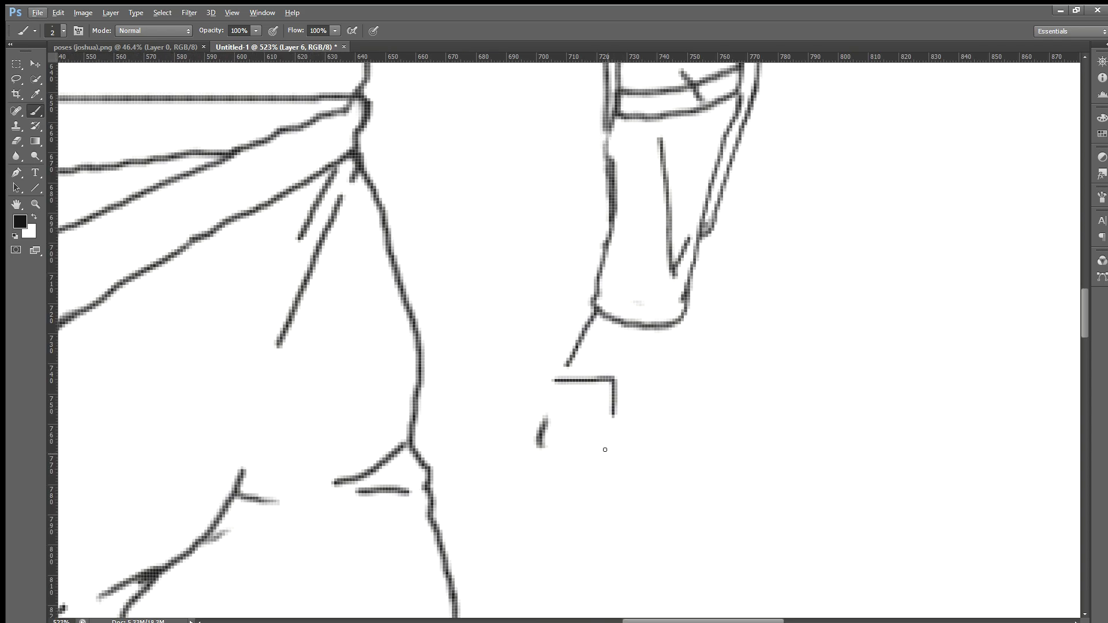
{"action": "left_click_drag", "start_coordinate": [617, 430], "coordinate": [578, 481]}
{"action": "mouse_move", "coordinate": [530, 450]}
{"action": "left_mouse_down"}
{"action": "mouse_move", "coordinate": [532, 522]}
{"action": "mouse_move", "coordinate": [547, 544]}
{"action": "mouse_move", "coordinate": [613, 580]}
{"action": "mouse_move", "coordinate": [637, 561]}
{"action": "mouse_move", "coordinate": [640, 529]}
{"action": "mouse_move", "coordinate": [583, 503]}
{"action": "mouse_move", "coordinate": [582, 479]}
{"action": "mouse_move", "coordinate": [589, 485]}
{"action": "left_mouse_up"}
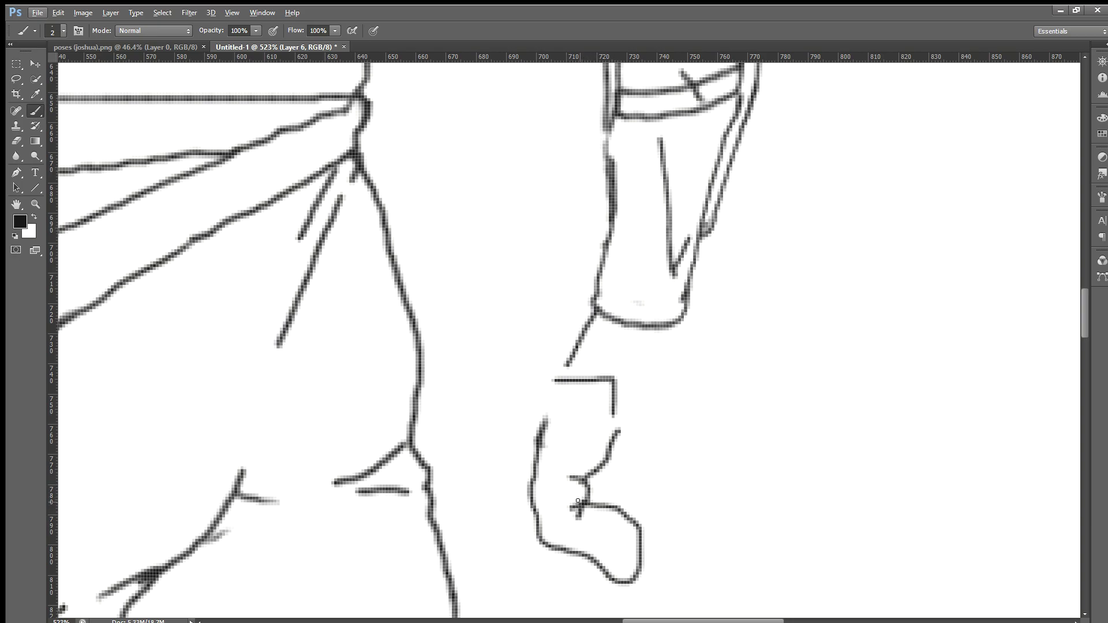
Draw the back of the lowered hand as a line bending outward and down from the cuff's outer side, undoing the unsuccessful strokes.
{"action": "scroll", "coordinate": [641, 409], "scroll_direction": "down", "scroll_amount": 3, "text": "alt"}
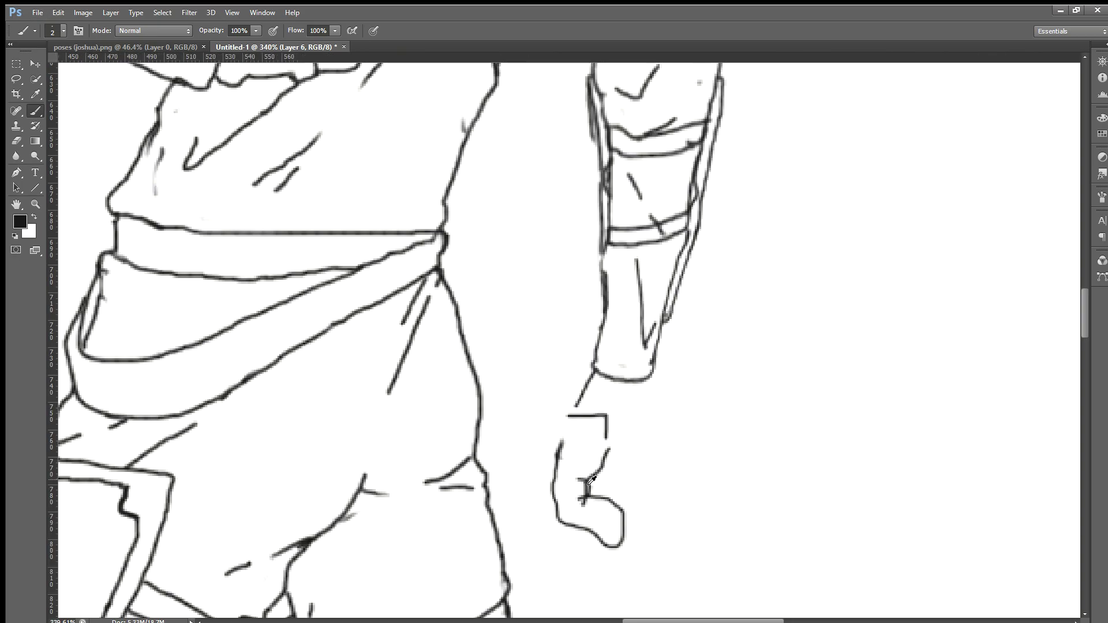
{"action": "scroll", "coordinate": [640, 409], "scroll_direction": "down", "scroll_amount": 1}
{"action": "left_click_drag", "start_coordinate": [641, 358], "coordinate": [673, 373]}
{"action": "key", "text": "ctrl+z"}
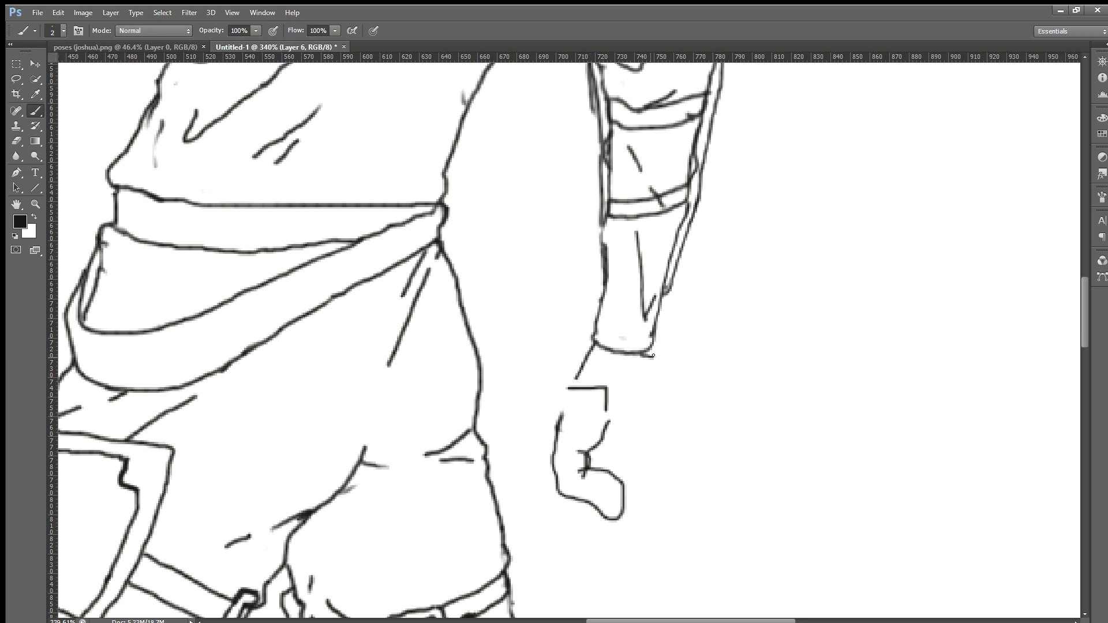
{"action": "left_click_drag", "start_coordinate": [669, 365], "coordinate": [688, 422]}
{"action": "key", "text": "ctrl+z"}
{"action": "mouse_move", "coordinate": [639, 353]}
{"action": "left_mouse_down"}
{"action": "mouse_move", "coordinate": [670, 379]}
{"action": "mouse_move", "coordinate": [687, 426]}
{"action": "left_mouse_up"}
{"action": "left_click_drag", "start_coordinate": [642, 359], "coordinate": [669, 373]}
{"action": "scroll", "coordinate": [641, 373], "scroll_direction": "down", "scroll_amount": 2}
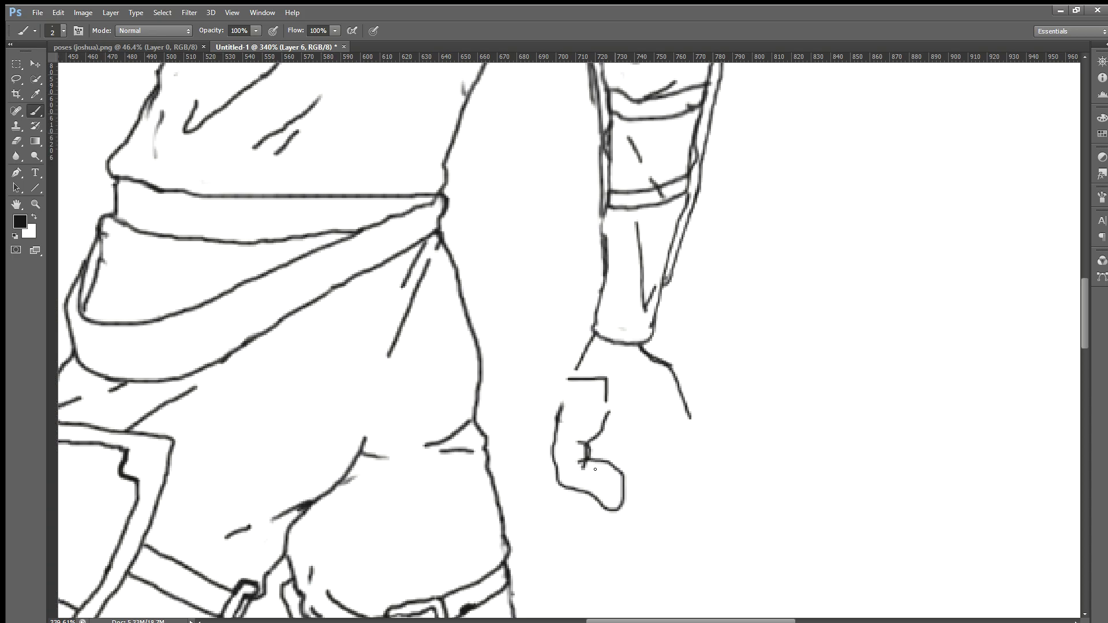
Outline two more fingers of the lowered hand, one below the curled finger and one beside its tip.
{"action": "scroll", "coordinate": [591, 540], "scroll_direction": "up", "scroll_amount": 2}
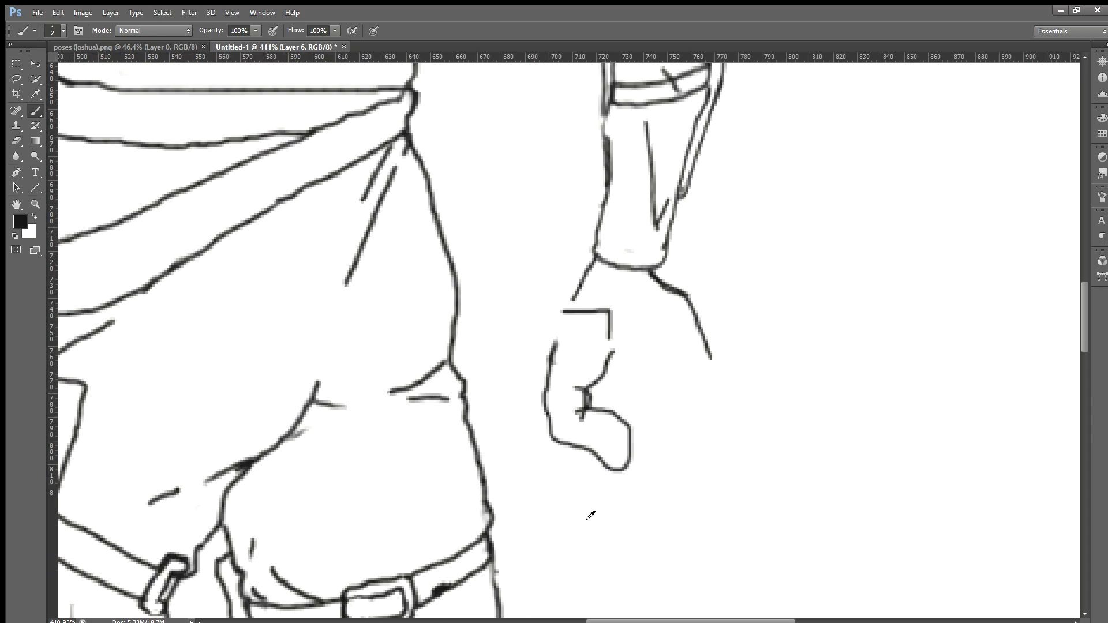
{"action": "mouse_move", "coordinate": [574, 466]}
{"action": "left_mouse_down"}
{"action": "mouse_move", "coordinate": [575, 503]}
{"action": "mouse_move", "coordinate": [594, 524]}
{"action": "mouse_move", "coordinate": [614, 489]}
{"action": "mouse_move", "coordinate": [625, 501]}
{"action": "mouse_move", "coordinate": [646, 496]}
{"action": "left_mouse_up"}
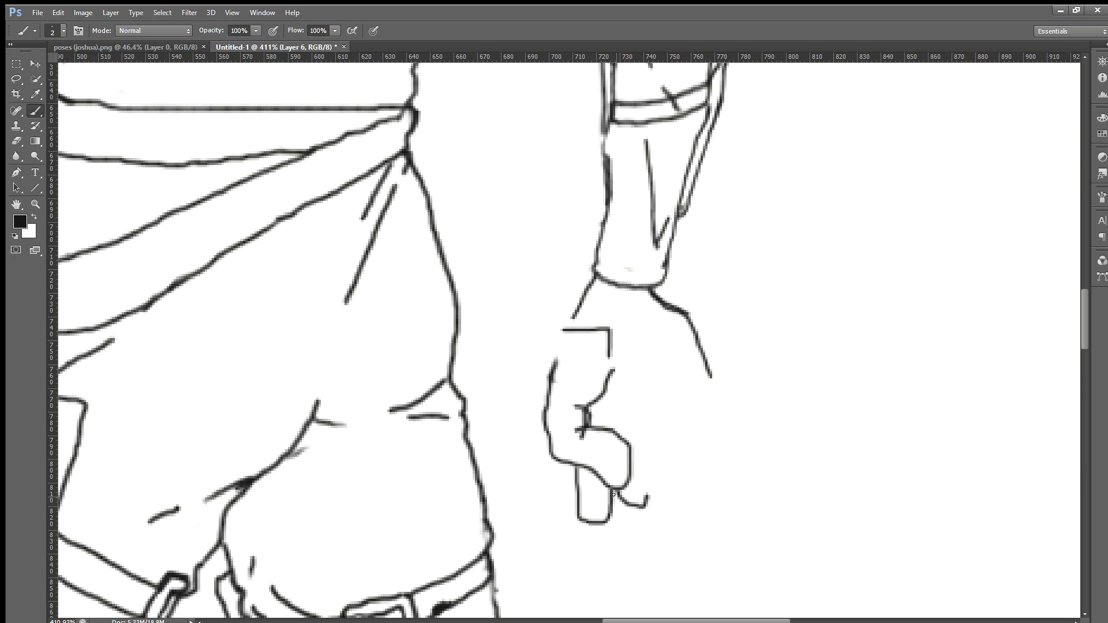
{"action": "mouse_move", "coordinate": [644, 493]}
{"action": "left_mouse_down"}
{"action": "mouse_move", "coordinate": [646, 446]}
{"action": "mouse_move", "coordinate": [620, 421]}
{"action": "mouse_move", "coordinate": [627, 414]}
{"action": "mouse_move", "coordinate": [643, 415]}
{"action": "mouse_move", "coordinate": [649, 499]}
{"action": "left_mouse_up"}
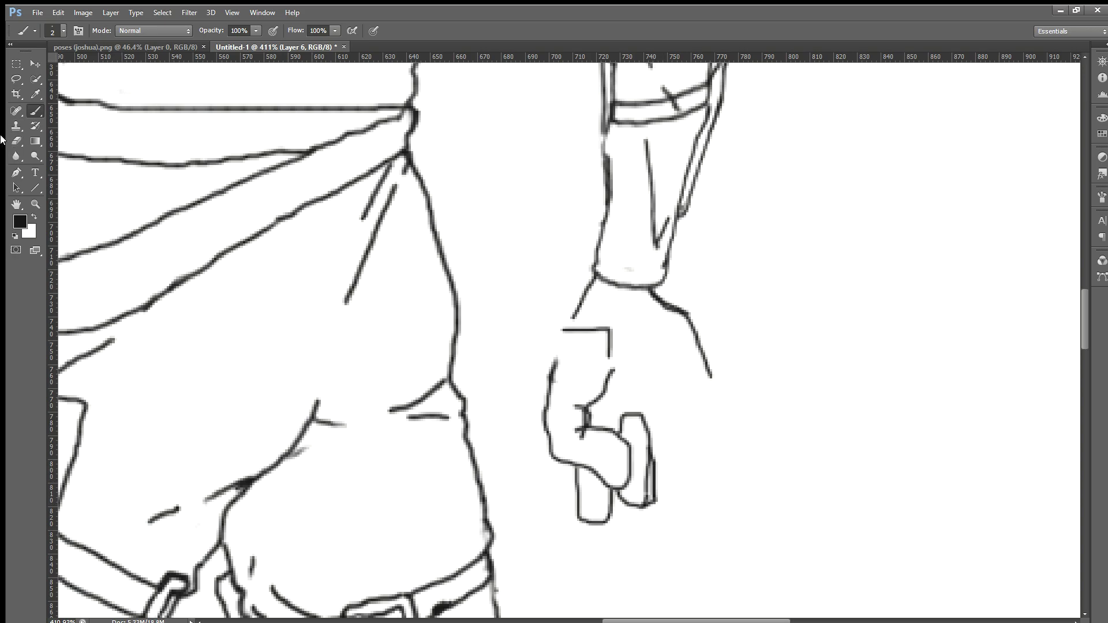
Erase the finger beside the curled fingertip and part of the finger below it, and redraw both with cleaner outlines.
{"action": "key", "text": "ctrl+z"}
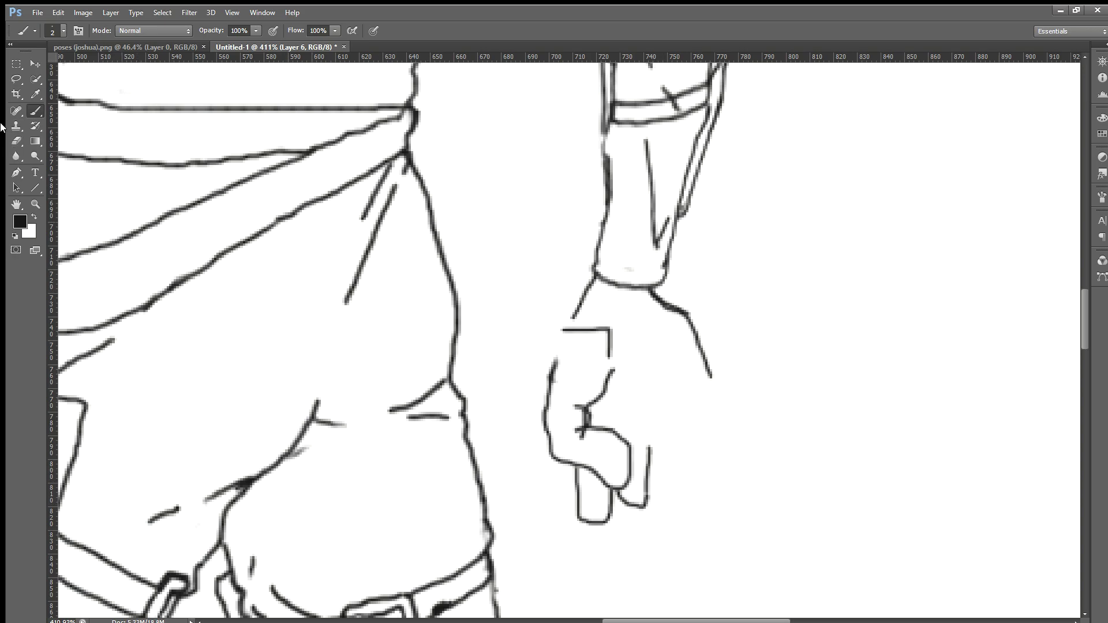
{"action": "left_click", "coordinate": [17, 140]}
{"action": "mouse_move", "coordinate": [651, 450]}
{"action": "left_mouse_down"}
{"action": "mouse_move", "coordinate": [659, 496]}
{"action": "mouse_move", "coordinate": [638, 535]}
{"action": "mouse_move", "coordinate": [604, 560]}
{"action": "mouse_move", "coordinate": [578, 500]}
{"action": "left_mouse_up"}
{"action": "left_click", "coordinate": [33, 109]}
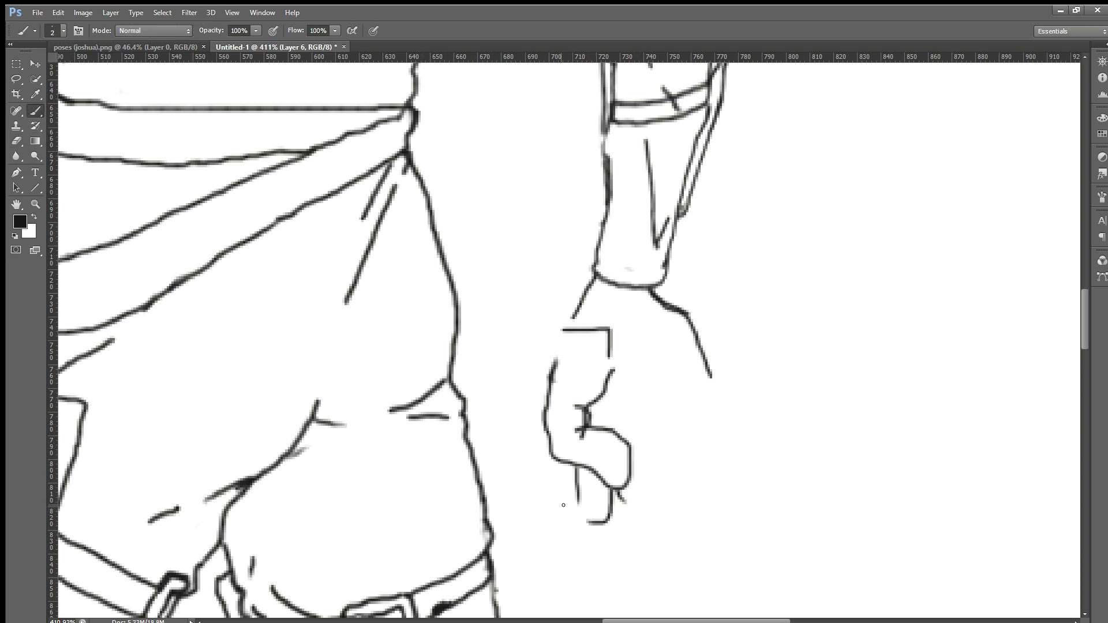
{"action": "mouse_move", "coordinate": [577, 506]}
{"action": "left_mouse_down"}
{"action": "mouse_move", "coordinate": [583, 521]}
{"action": "mouse_move", "coordinate": [654, 501]}
{"action": "mouse_move", "coordinate": [651, 481]}
{"action": "left_mouse_up"}
{"action": "left_click_drag", "start_coordinate": [642, 425], "coordinate": [650, 485]}
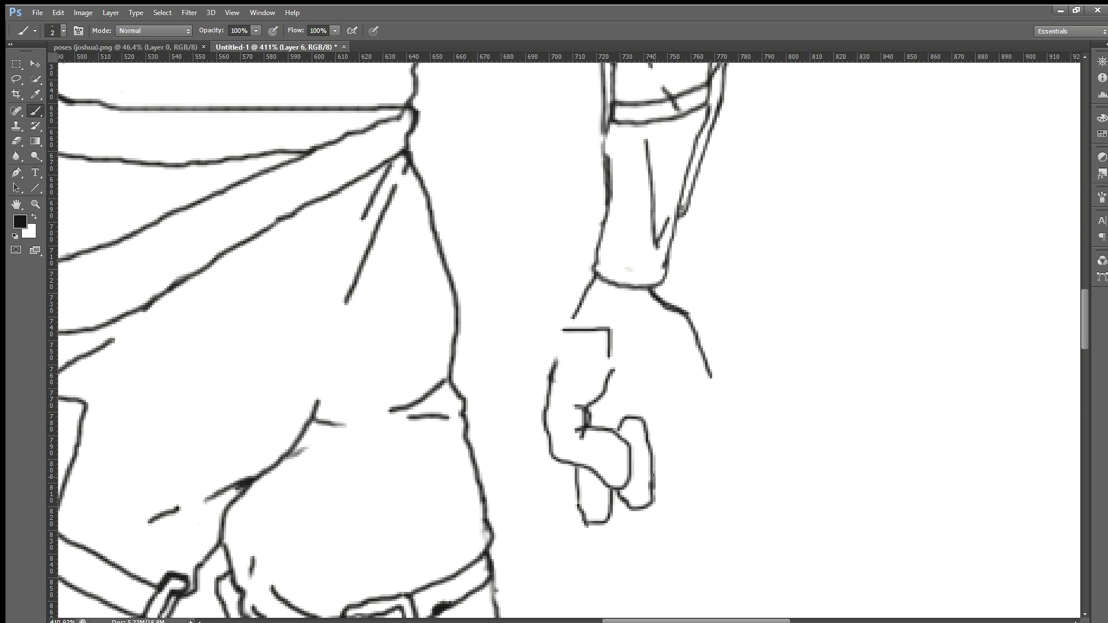
Undo the upper outline of the finger beside the curled fingertip and redraw its top and outer side.
{"action": "key", "text": "ctrl+z"}
{"action": "mouse_move", "coordinate": [616, 425]}
{"action": "left_mouse_down"}
{"action": "mouse_move", "coordinate": [637, 416]}
{"action": "mouse_move", "coordinate": [650, 436]}
{"action": "mouse_move", "coordinate": [655, 480]}
{"action": "mouse_move", "coordinate": [644, 479]}
{"action": "left_mouse_up"}
{"action": "key", "text": "z"}
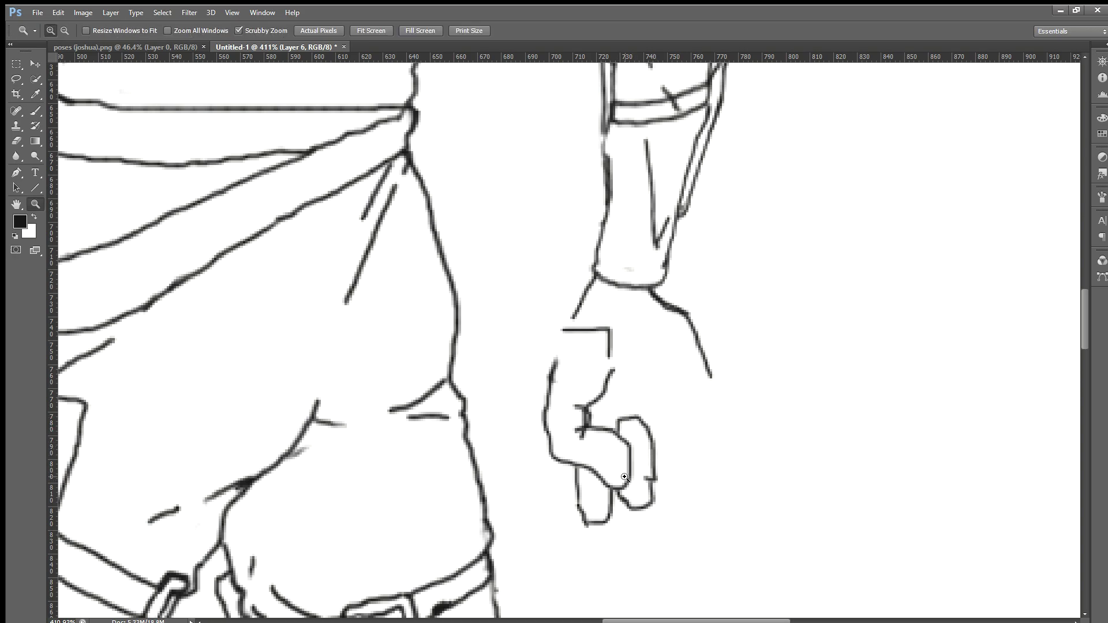
{"action": "key", "text": "ctrl+z"}
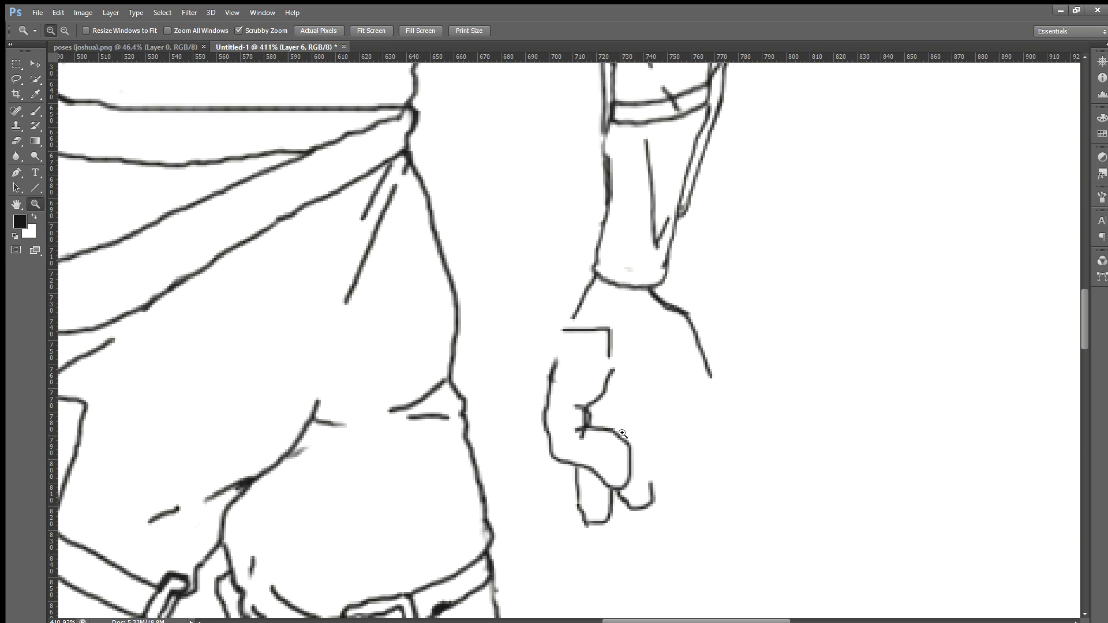
{"action": "left_click", "coordinate": [35, 110]}
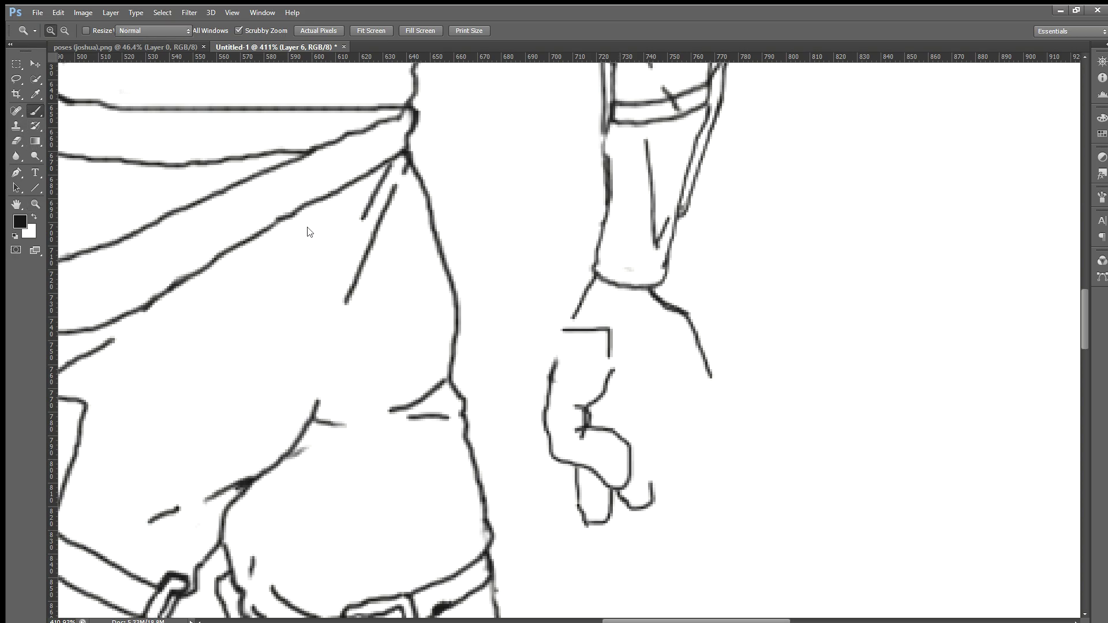
{"action": "left_click_drag", "start_coordinate": [612, 424], "coordinate": [615, 414]}
{"action": "key", "text": "z"}
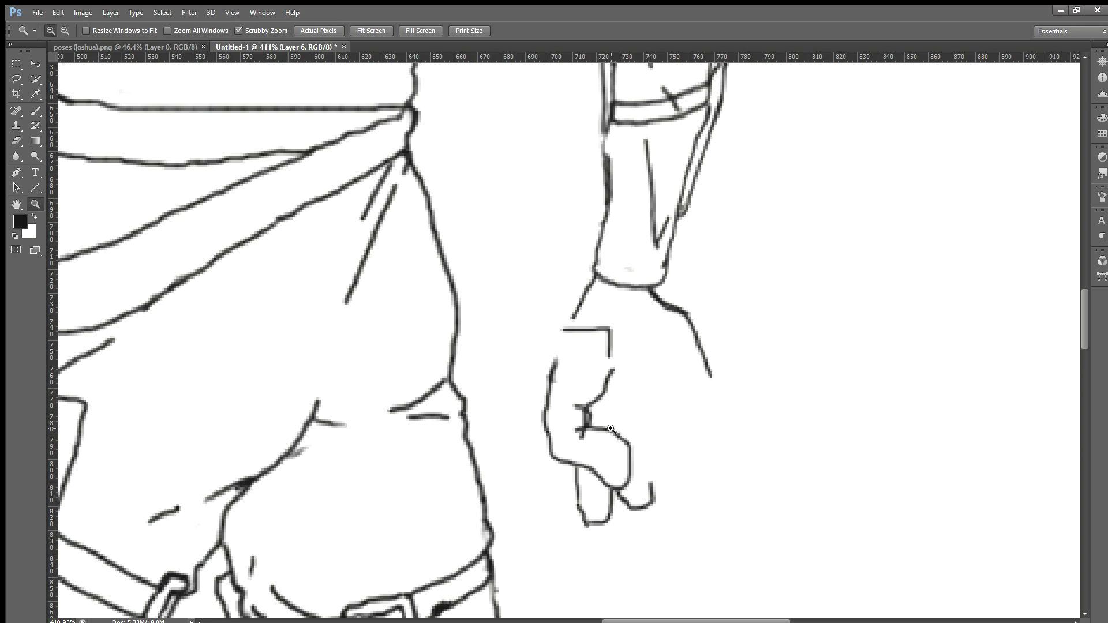
{"action": "scroll", "coordinate": [616, 427], "scroll_direction": "up", "scroll_amount": 2}
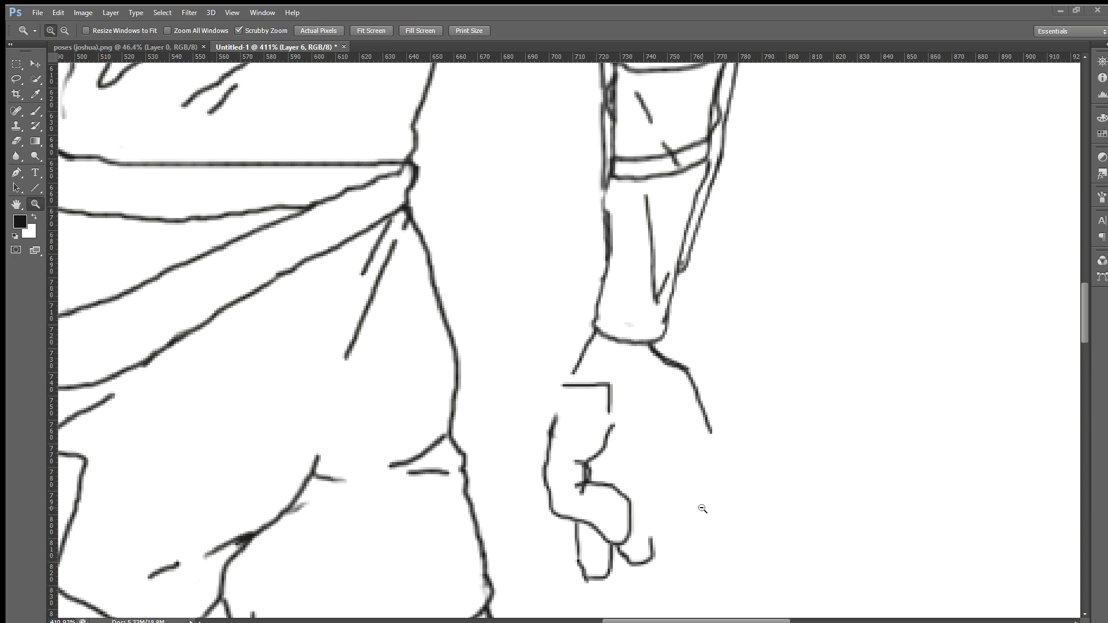
{"action": "scroll", "coordinate": [702, 509], "scroll_direction": "up", "scroll_amount": 2}
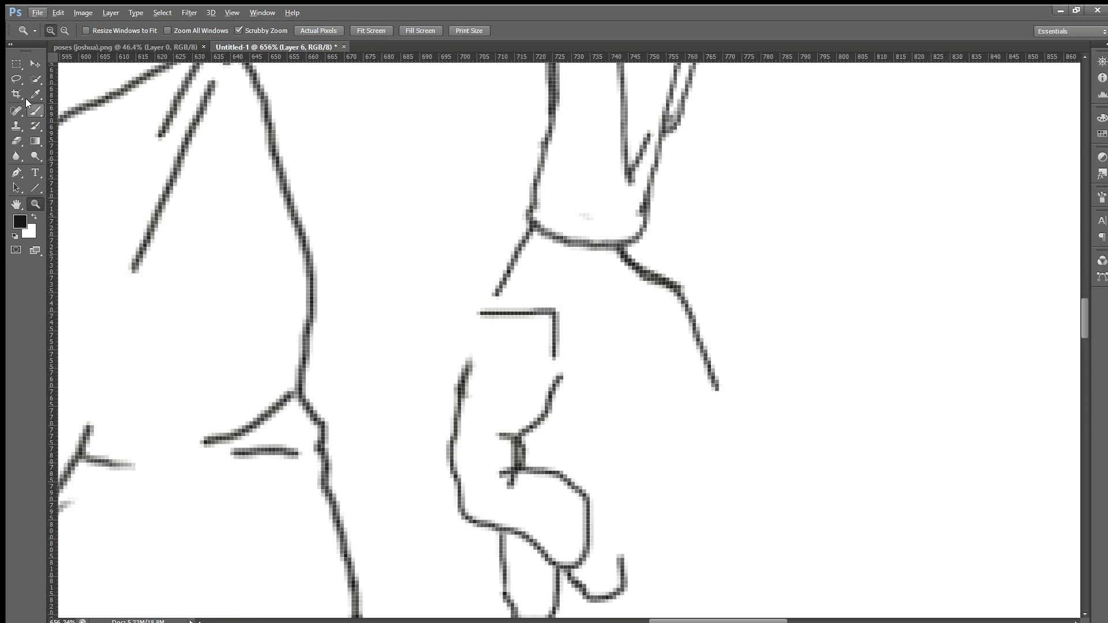
{"action": "left_click", "coordinate": [35, 110]}
{"action": "mouse_move", "coordinate": [567, 480]}
{"action": "left_mouse_down"}
{"action": "mouse_move", "coordinate": [566, 456]}
{"action": "mouse_move", "coordinate": [577, 453]}
{"action": "left_mouse_up"}
{"action": "mouse_move", "coordinate": [594, 466]}
{"action": "left_mouse_down"}
{"action": "mouse_move", "coordinate": [601, 465]}
{"action": "mouse_move", "coordinate": [625, 568]}
{"action": "left_mouse_up"}
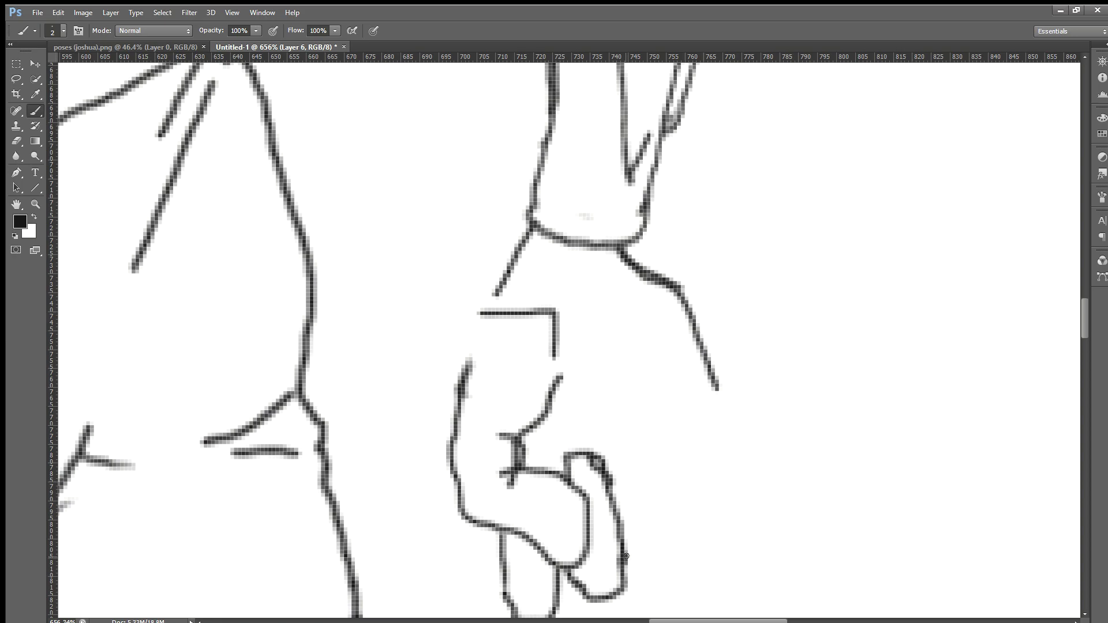
Draw another narrow finger with a squared top beside the previous one, erasing and redrawing its outer side.
{"action": "mouse_move", "coordinate": [635, 571]}
{"action": "left_mouse_down"}
{"action": "mouse_move", "coordinate": [622, 453]}
{"action": "mouse_move", "coordinate": [653, 449]}
{"action": "mouse_move", "coordinate": [658, 464]}
{"action": "mouse_move", "coordinate": [632, 484]}
{"action": "mouse_move", "coordinate": [619, 443]}
{"action": "mouse_move", "coordinate": [650, 451]}
{"action": "mouse_move", "coordinate": [666, 501]}
{"action": "mouse_move", "coordinate": [661, 557]}
{"action": "mouse_move", "coordinate": [636, 571]}
{"action": "mouse_move", "coordinate": [665, 563]}
{"action": "mouse_move", "coordinate": [673, 530]}
{"action": "left_mouse_up"}
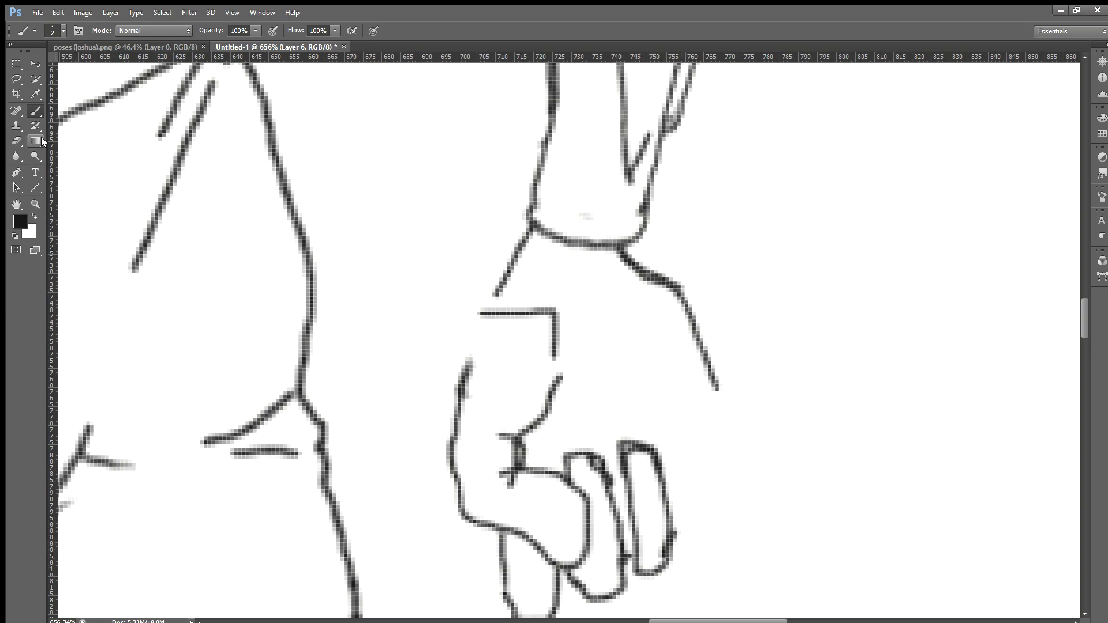
{"action": "left_click", "coordinate": [16, 140]}
{"action": "mouse_move", "coordinate": [672, 471]}
{"action": "left_mouse_down"}
{"action": "mouse_move", "coordinate": [686, 566]}
{"action": "mouse_move", "coordinate": [668, 461]}
{"action": "mouse_move", "coordinate": [678, 464]}
{"action": "mouse_move", "coordinate": [640, 439]}
{"action": "mouse_move", "coordinate": [661, 459]}
{"action": "mouse_move", "coordinate": [672, 566]}
{"action": "mouse_move", "coordinate": [685, 496]}
{"action": "left_mouse_up"}
{"action": "left_click", "coordinate": [35, 111]}
{"action": "left_click", "coordinate": [16, 140]}
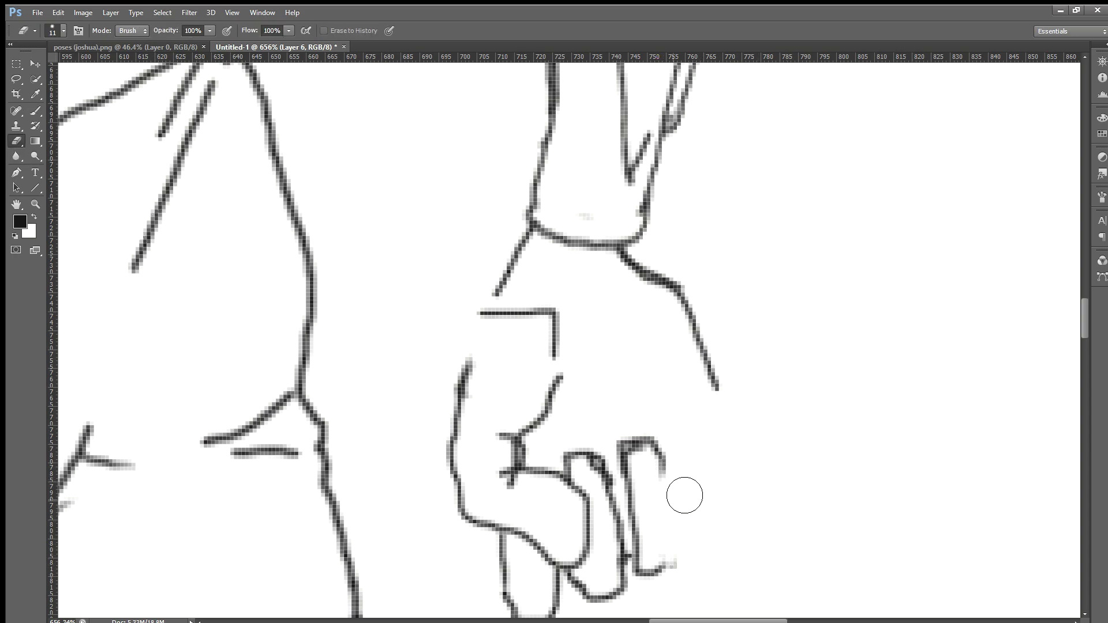
{"action": "left_click", "coordinate": [35, 111]}
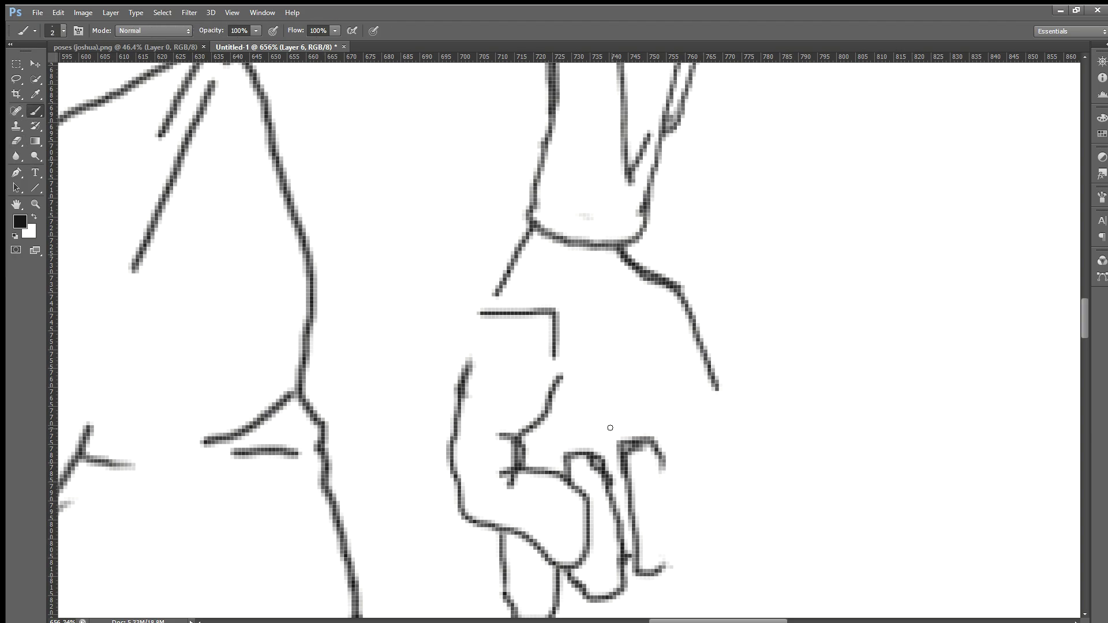
{"action": "left_click_drag", "start_coordinate": [656, 453], "coordinate": [667, 475]}
{"action": "mouse_move", "coordinate": [663, 569]}
{"action": "left_mouse_down"}
{"action": "mouse_move", "coordinate": [678, 568]}
{"action": "mouse_move", "coordinate": [681, 539]}
{"action": "mouse_move", "coordinate": [663, 466]}
{"action": "mouse_move", "coordinate": [678, 531]}
{"action": "mouse_move", "coordinate": [694, 514]}
{"action": "mouse_move", "coordinate": [676, 424]}
{"action": "mouse_move", "coordinate": [695, 417]}
{"action": "left_mouse_up"}
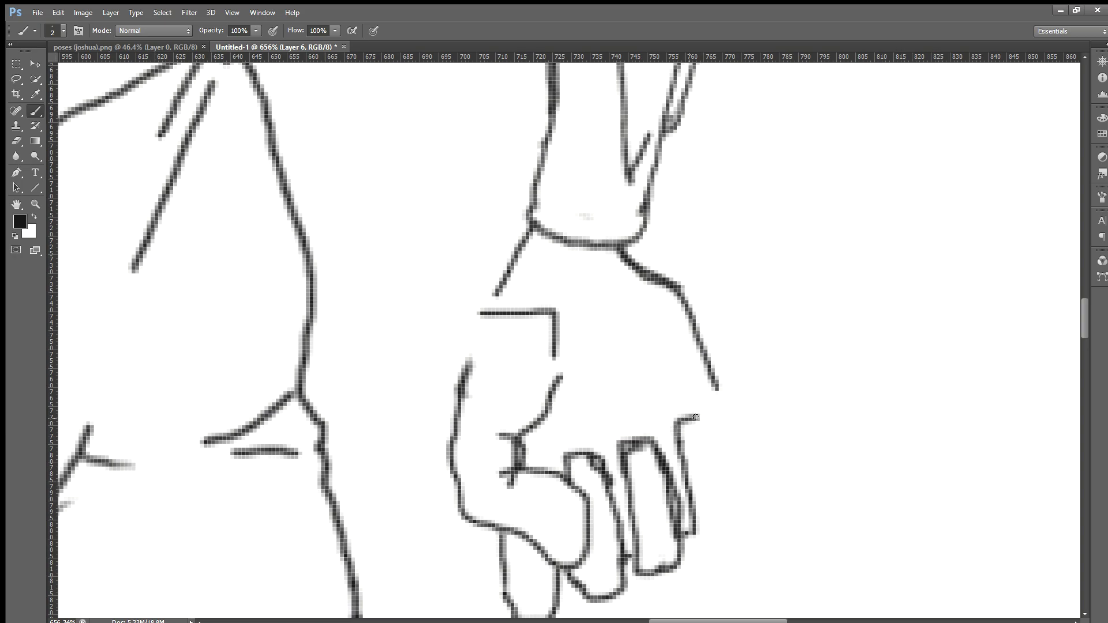
Outline the little finger and extend the back-of-hand line down to meet its outer side, undoing the unsuccessful stroke.
{"action": "mouse_move", "coordinate": [690, 528]}
{"action": "left_mouse_down"}
{"action": "mouse_move", "coordinate": [700, 537]}
{"action": "mouse_move", "coordinate": [716, 529]}
{"action": "left_mouse_up"}
{"action": "mouse_move", "coordinate": [683, 453]}
{"action": "left_mouse_down"}
{"action": "mouse_move", "coordinate": [680, 433]}
{"action": "mouse_move", "coordinate": [697, 413]}
{"action": "mouse_move", "coordinate": [712, 445]}
{"action": "left_mouse_up"}
{"action": "key", "text": "ctrl+z"}
{"action": "scroll", "coordinate": [742, 507], "scroll_direction": "up", "scroll_amount": 3}
{"action": "mouse_move", "coordinate": [708, 579]}
{"action": "left_mouse_down"}
{"action": "mouse_move", "coordinate": [723, 539]}
{"action": "mouse_move", "coordinate": [686, 413]}
{"action": "left_mouse_up"}
{"action": "mouse_move", "coordinate": [705, 377]}
{"action": "left_mouse_down"}
{"action": "mouse_move", "coordinate": [738, 480]}
{"action": "mouse_move", "coordinate": [716, 496]}
{"action": "left_mouse_up"}
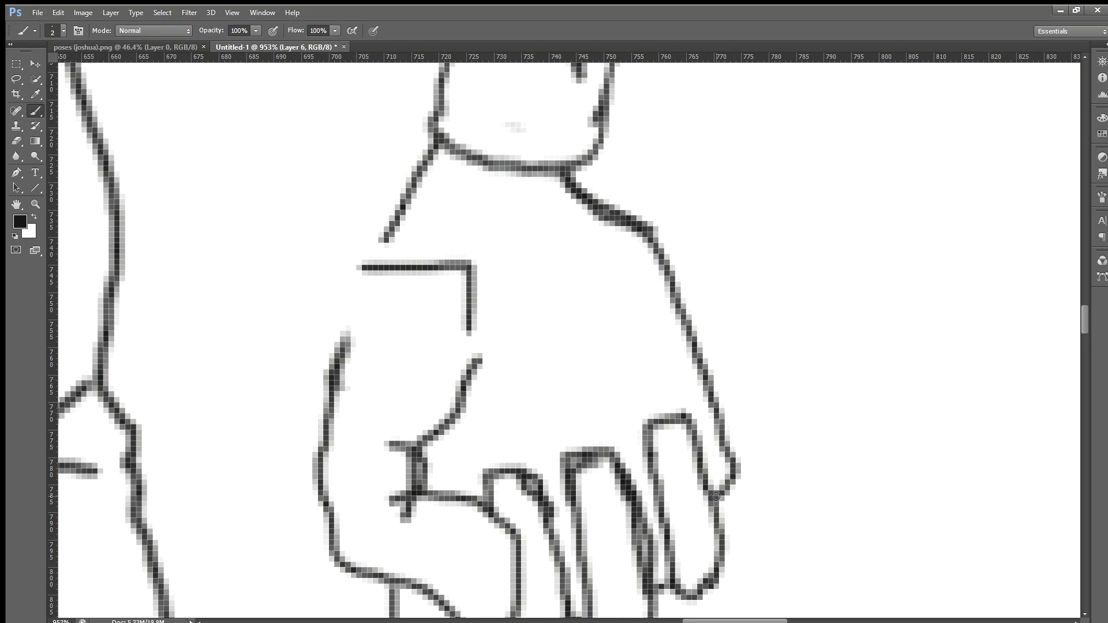
Add a short diagonal crease on the palm and close the gap in the thumb-side outline below the cuff.
{"action": "scroll", "coordinate": [715, 496], "scroll_direction": "down", "scroll_amount": 1}
{"action": "scroll", "coordinate": [716, 497], "scroll_direction": "down", "scroll_amount": 2}
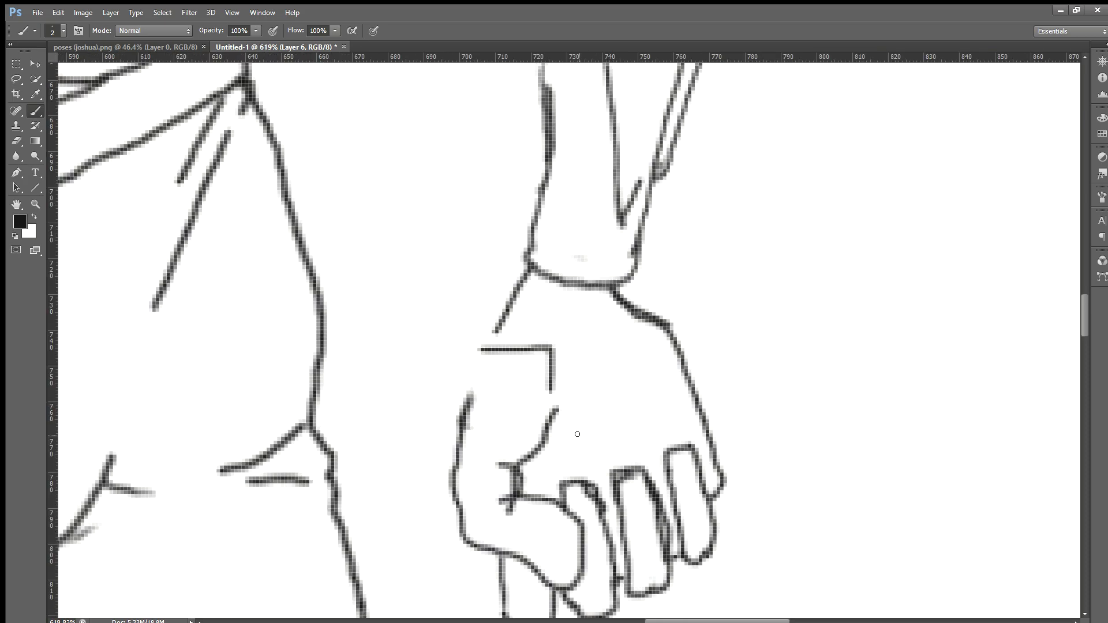
{"action": "left_click_drag", "start_coordinate": [616, 396], "coordinate": [588, 426]}
{"action": "scroll", "coordinate": [588, 424], "scroll_direction": "down", "scroll_amount": 1}
{"action": "scroll", "coordinate": [588, 424], "scroll_direction": "down", "scroll_amount": 1}
{"action": "scroll", "coordinate": [589, 421], "scroll_direction": "down", "scroll_amount": 5}
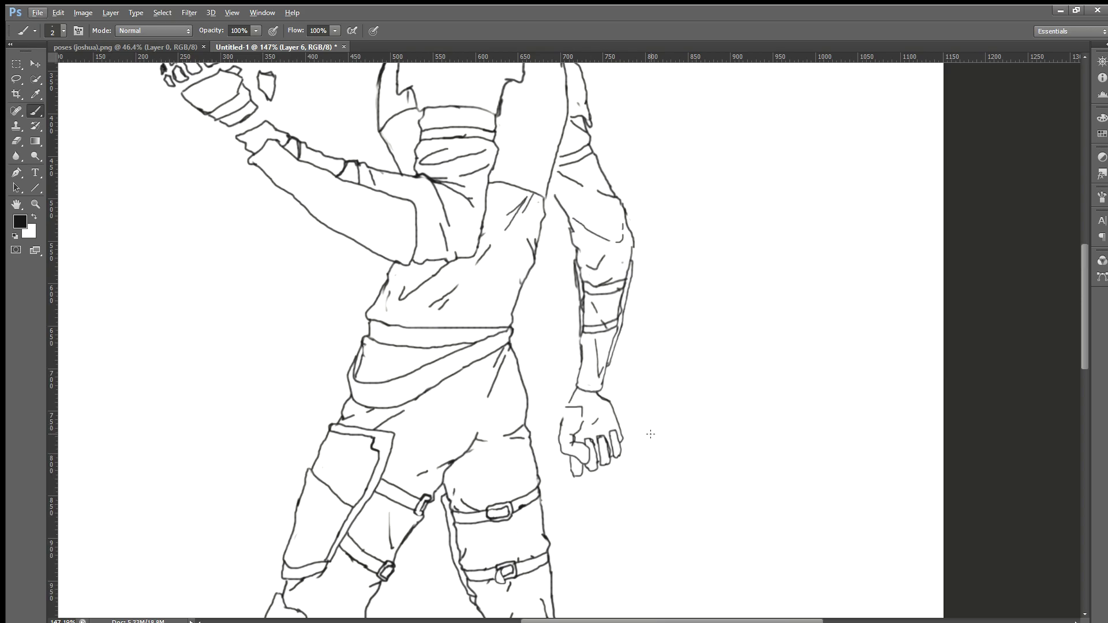
{"action": "scroll", "coordinate": [595, 430], "scroll_direction": "up", "scroll_amount": 3}
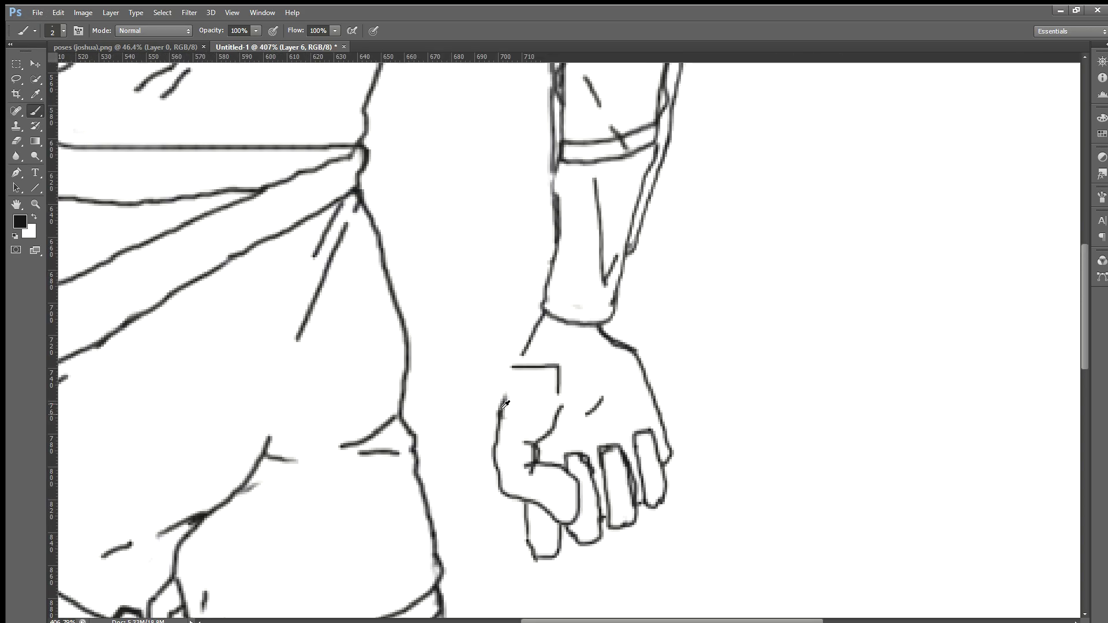
{"action": "left_click_drag", "start_coordinate": [507, 380], "coordinate": [523, 350]}
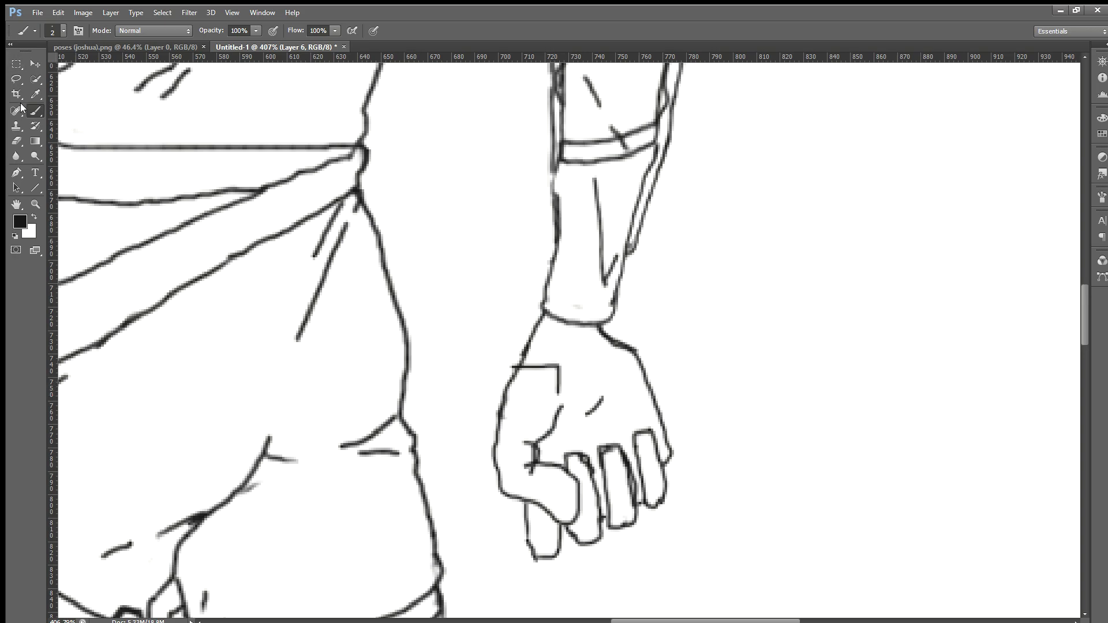
Erase the right-angled corner line inside the upper part of the lowered hand.
{"action": "left_click", "coordinate": [17, 141]}
{"action": "mouse_move", "coordinate": [515, 366]}
{"action": "left_mouse_down"}
{"action": "mouse_move", "coordinate": [553, 382]}
{"action": "mouse_move", "coordinate": [574, 372]}
{"action": "mouse_move", "coordinate": [556, 389]}
{"action": "left_mouse_up"}
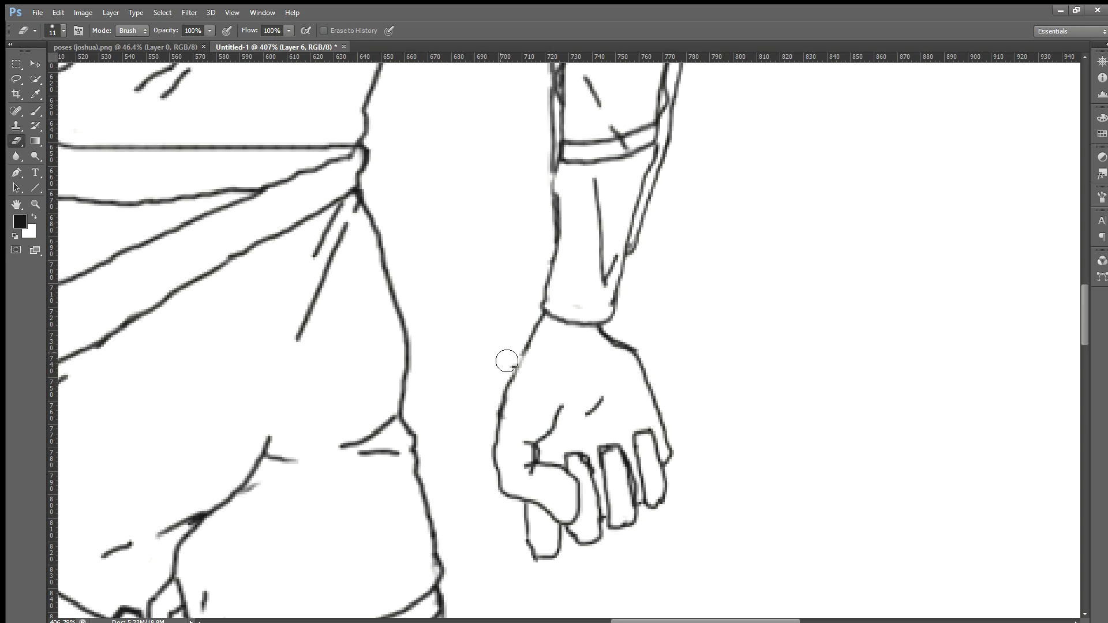
{"action": "scroll", "coordinate": [461, 373], "scroll_direction": "down", "scroll_amount": 2}
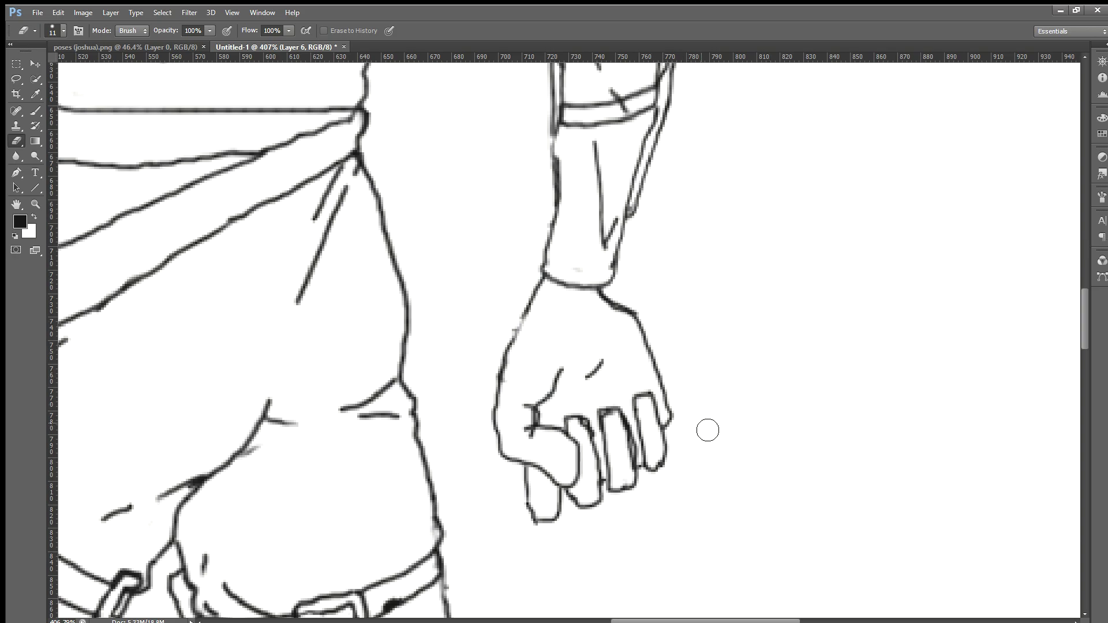
{"action": "left_click", "coordinate": [33, 110]}
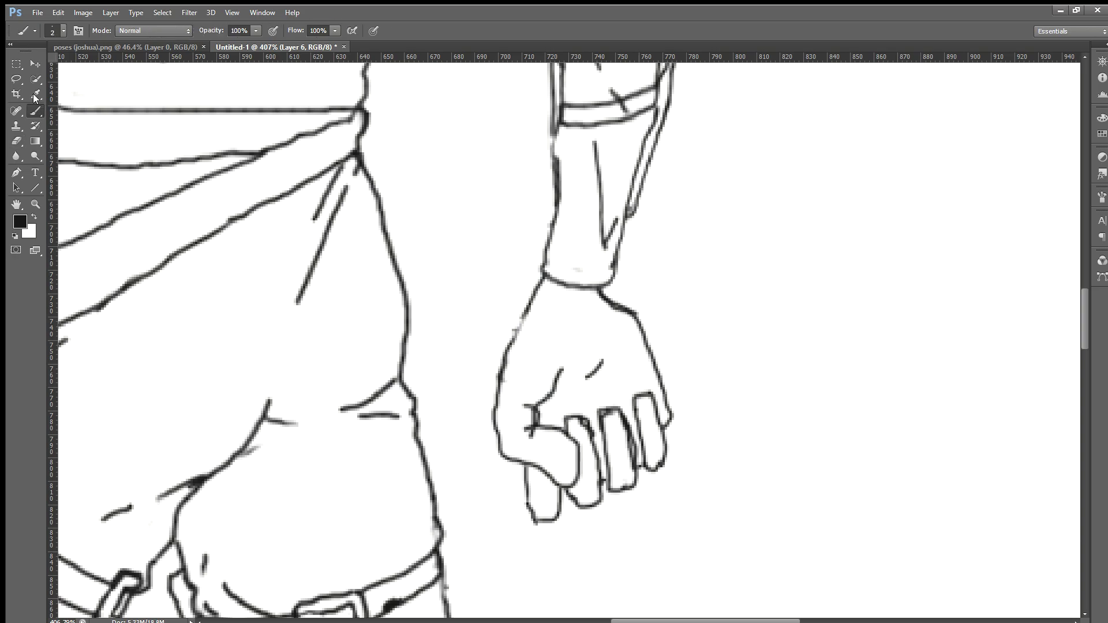
{"action": "left_click", "coordinate": [14, 139]}
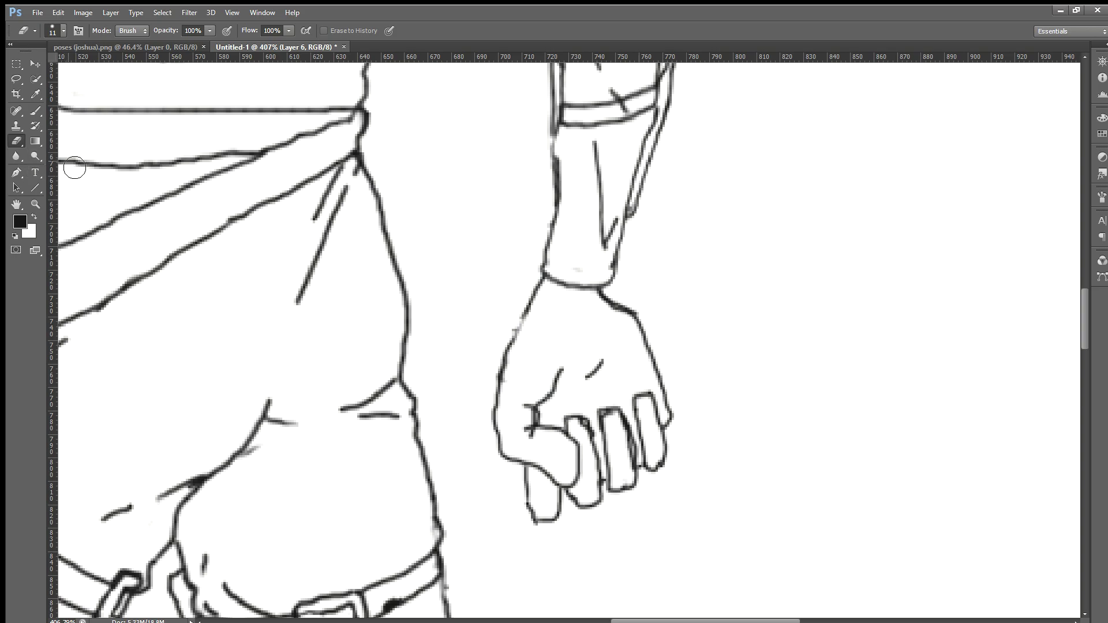
{"action": "left_click", "coordinate": [35, 110]}
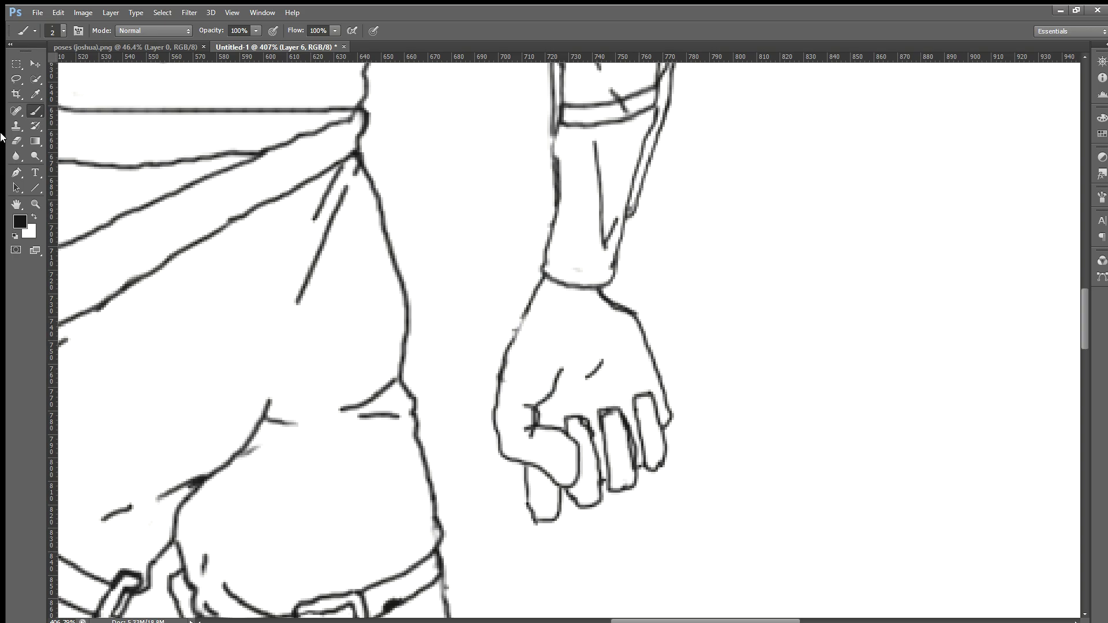
{"action": "scroll", "coordinate": [690, 460], "scroll_direction": "up", "scroll_amount": 2}
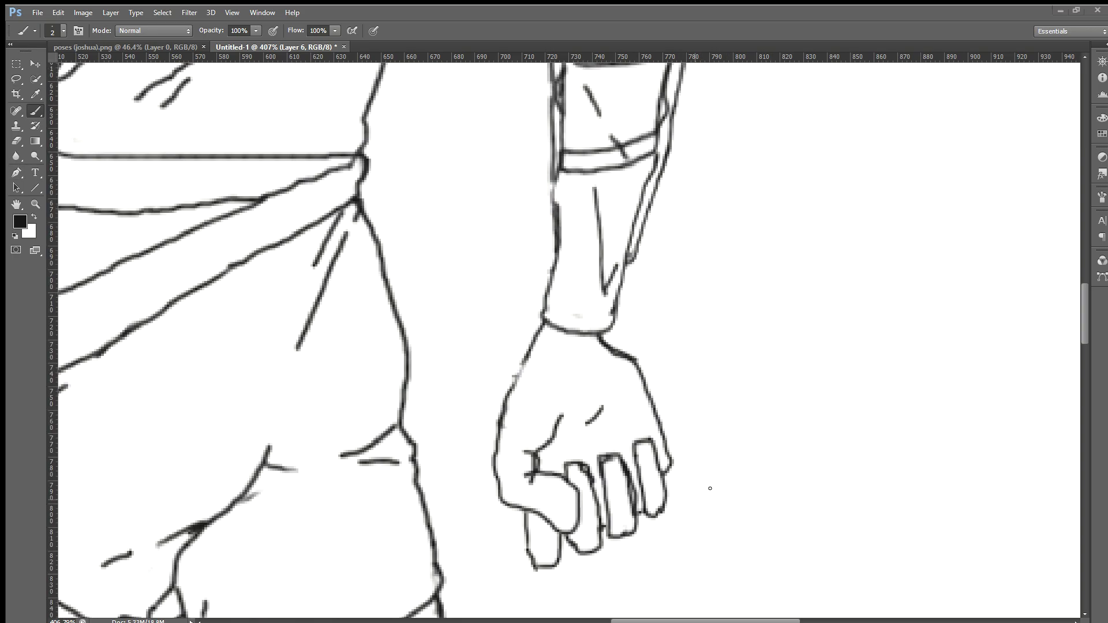
Erase the rough facing edges between the three outer fingers of the lowered hand.
{"action": "scroll", "coordinate": [710, 496], "scroll_direction": "up", "scroll_amount": 1}
{"action": "scroll", "coordinate": [710, 496], "scroll_direction": "up", "scroll_amount": 2}
{"action": "scroll", "coordinate": [693, 483], "scroll_direction": "up", "scroll_amount": 1}
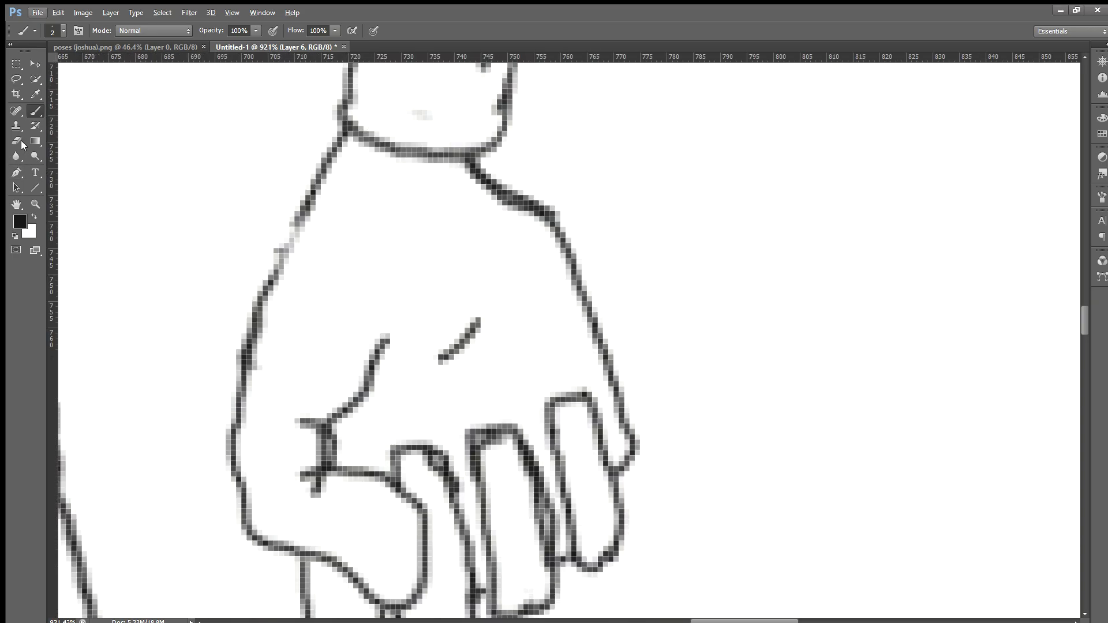
{"action": "key", "text": "e"}
{"action": "mouse_move", "coordinate": [564, 491]}
{"action": "left_mouse_down"}
{"action": "mouse_move", "coordinate": [589, 464]}
{"action": "mouse_move", "coordinate": [597, 548]}
{"action": "mouse_move", "coordinate": [579, 549]}
{"action": "mouse_move", "coordinate": [556, 482]}
{"action": "left_mouse_up"}
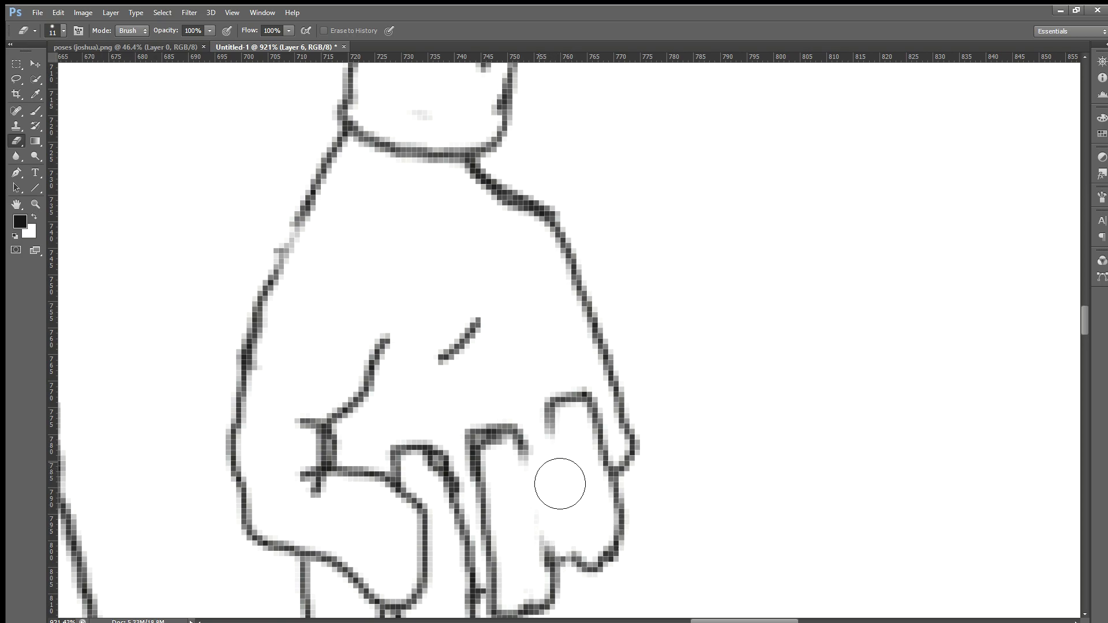
{"action": "mouse_move", "coordinate": [479, 505]}
{"action": "left_mouse_down"}
{"action": "mouse_move", "coordinate": [495, 532]}
{"action": "mouse_move", "coordinate": [495, 570]}
{"action": "mouse_move", "coordinate": [459, 471]}
{"action": "mouse_move", "coordinate": [466, 492]}
{"action": "left_mouse_up"}
Redraw the facing edges of the three outer fingers as single clean lines running from knuckle to fingertip.
{"action": "left_click", "coordinate": [35, 110]}
{"action": "key", "text": "alt"}
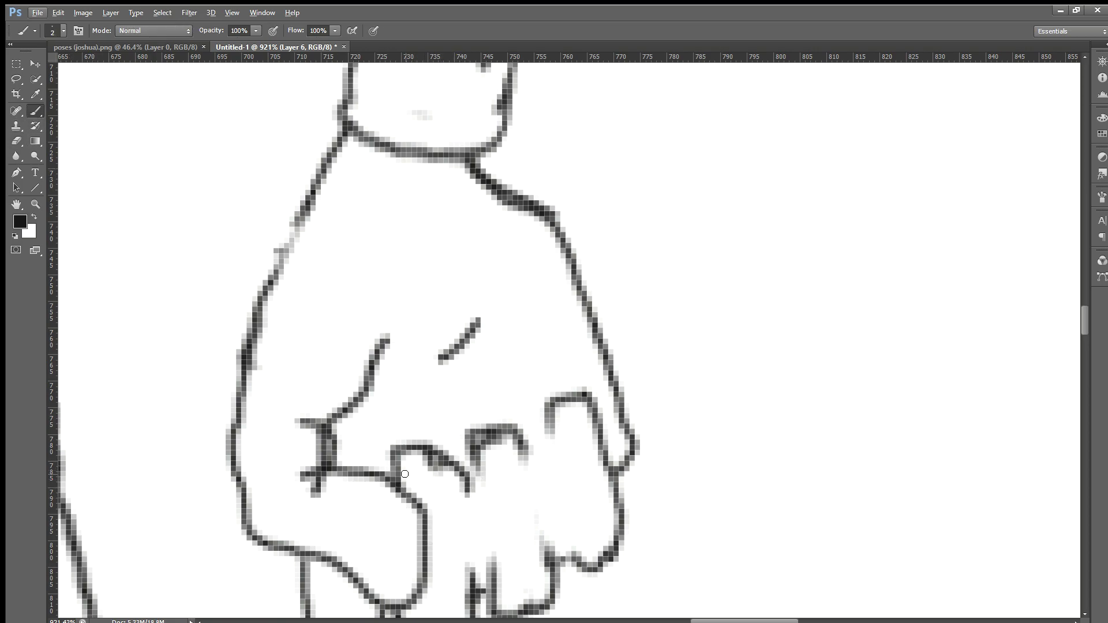
{"action": "key", "text": "ctrl+z"}
{"action": "mouse_move", "coordinate": [446, 455]}
{"action": "left_mouse_down"}
{"action": "mouse_move", "coordinate": [459, 472]}
{"action": "mouse_move", "coordinate": [475, 587]}
{"action": "mouse_move", "coordinate": [479, 478]}
{"action": "mouse_move", "coordinate": [490, 598]}
{"action": "left_mouse_up"}
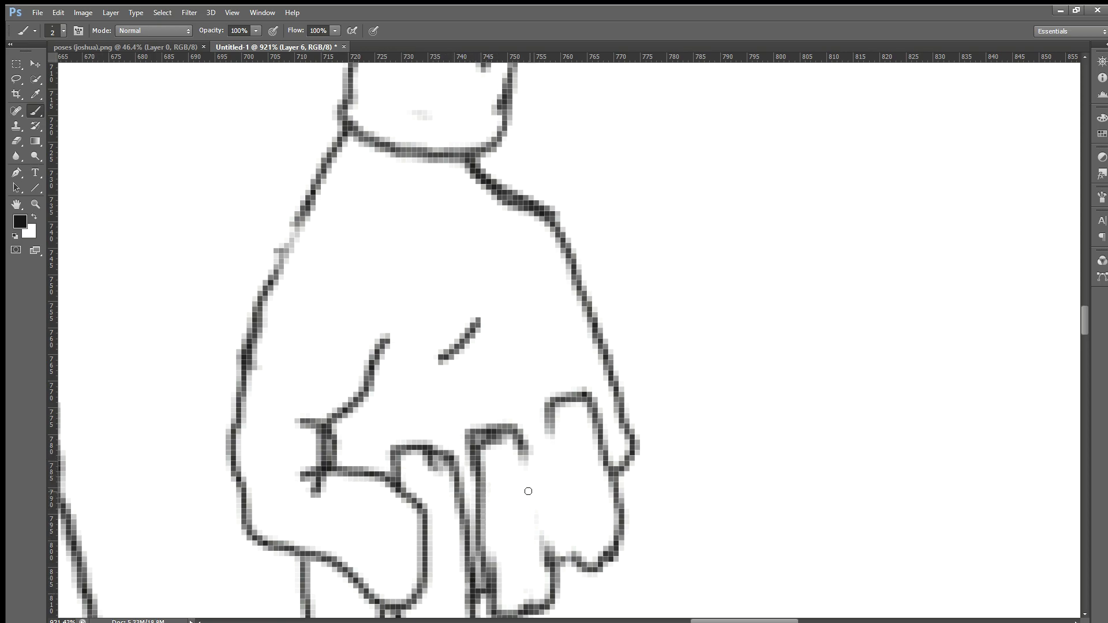
{"action": "left_click_drag", "start_coordinate": [530, 450], "coordinate": [551, 561]}
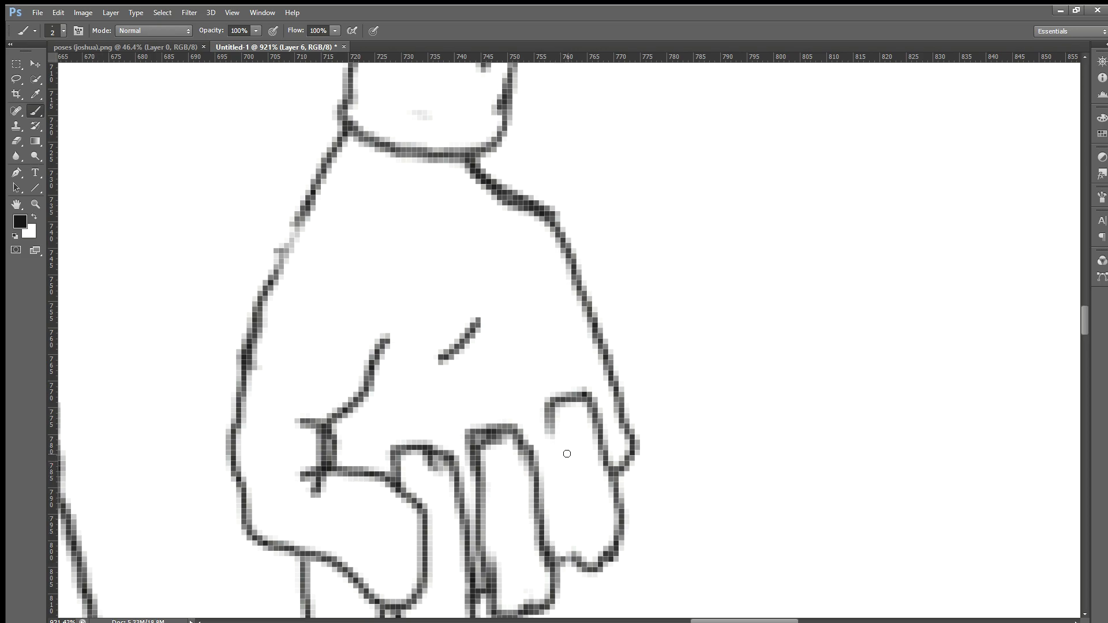
{"action": "mouse_move", "coordinate": [551, 407]}
{"action": "left_mouse_down"}
{"action": "mouse_move", "coordinate": [541, 454]}
{"action": "mouse_move", "coordinate": [567, 557]}
{"action": "left_mouse_up"}
Draw a short line joining the two fingers below the curled fingertip, and undo the extra stroke on the lowest finger.
{"action": "scroll", "coordinate": [506, 557], "scroll_direction": "down", "scroll_amount": 4}
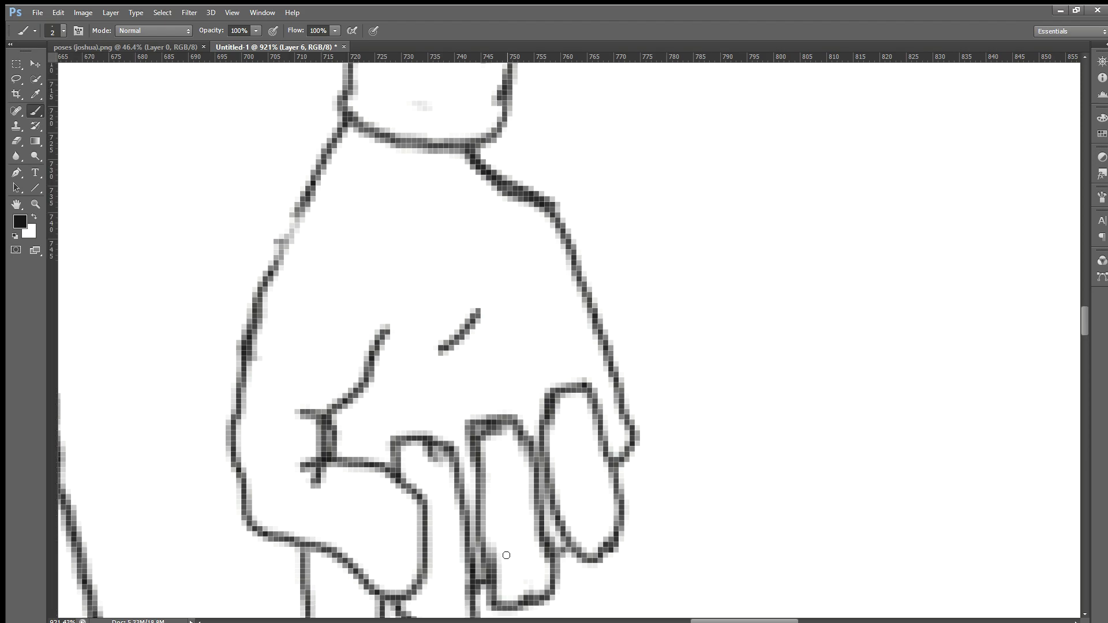
{"action": "left_click_drag", "start_coordinate": [398, 529], "coordinate": [381, 546]}
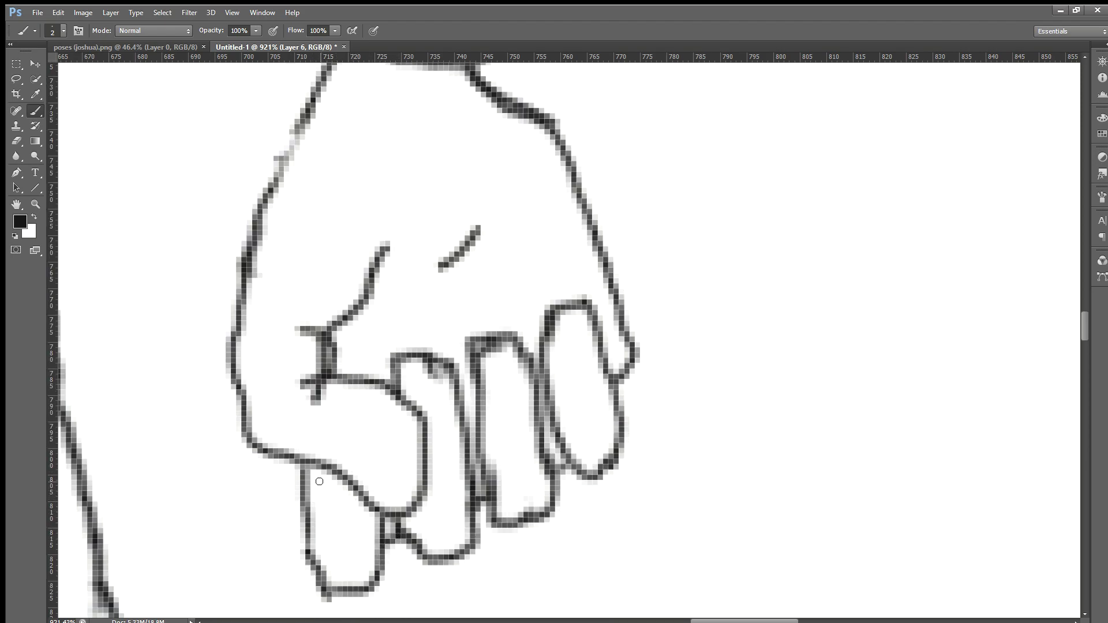
{"action": "left_click_drag", "start_coordinate": [315, 503], "coordinate": [317, 463]}
{"action": "scroll", "coordinate": [318, 463], "scroll_direction": "down", "scroll_amount": 1}
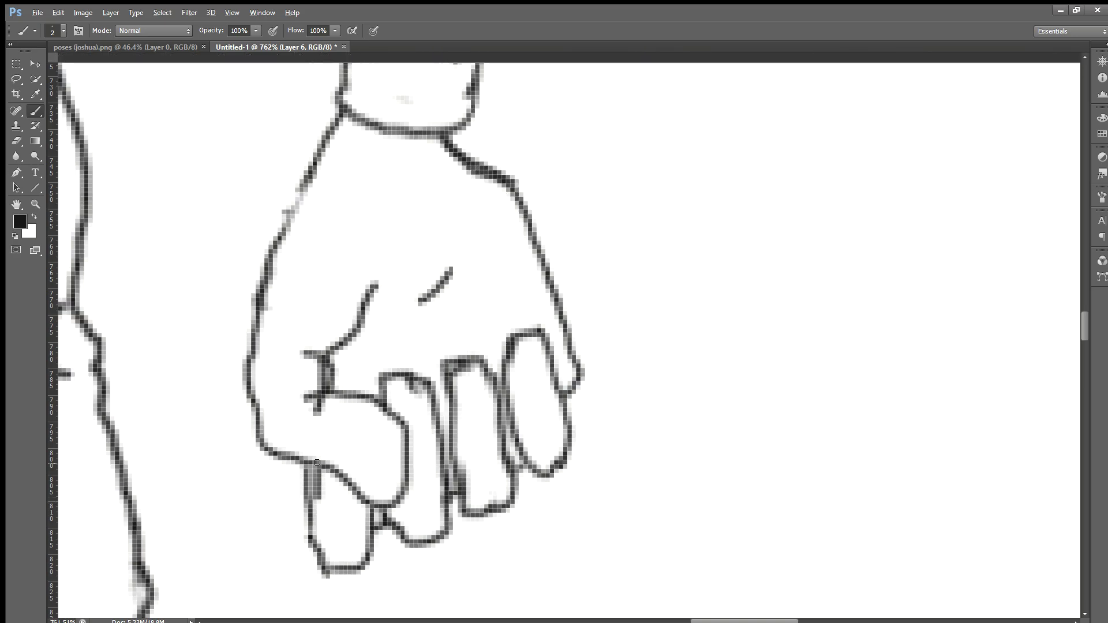
{"action": "scroll", "coordinate": [317, 463], "scroll_direction": "down", "scroll_amount": 1}
{"action": "key", "text": "ctrl+alt+z"}
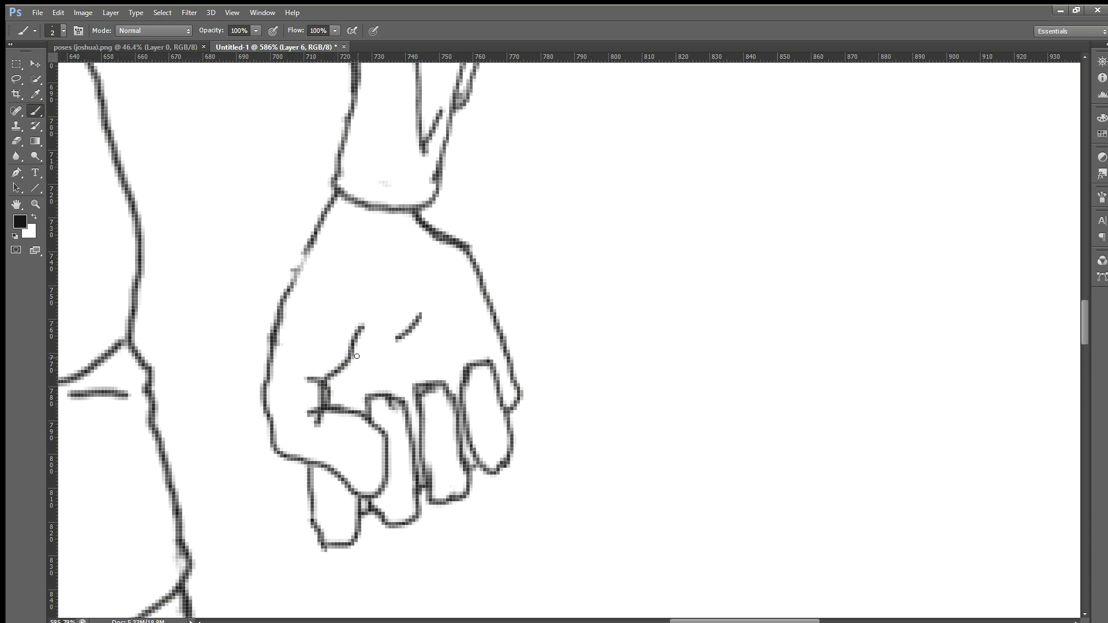
Add a short crease branching from the curved palm line toward the diagonal crease.
{"action": "left_click_drag", "start_coordinate": [375, 349], "coordinate": [353, 354]}
{"action": "scroll", "coordinate": [385, 327], "scroll_direction": "down", "scroll_amount": 4}
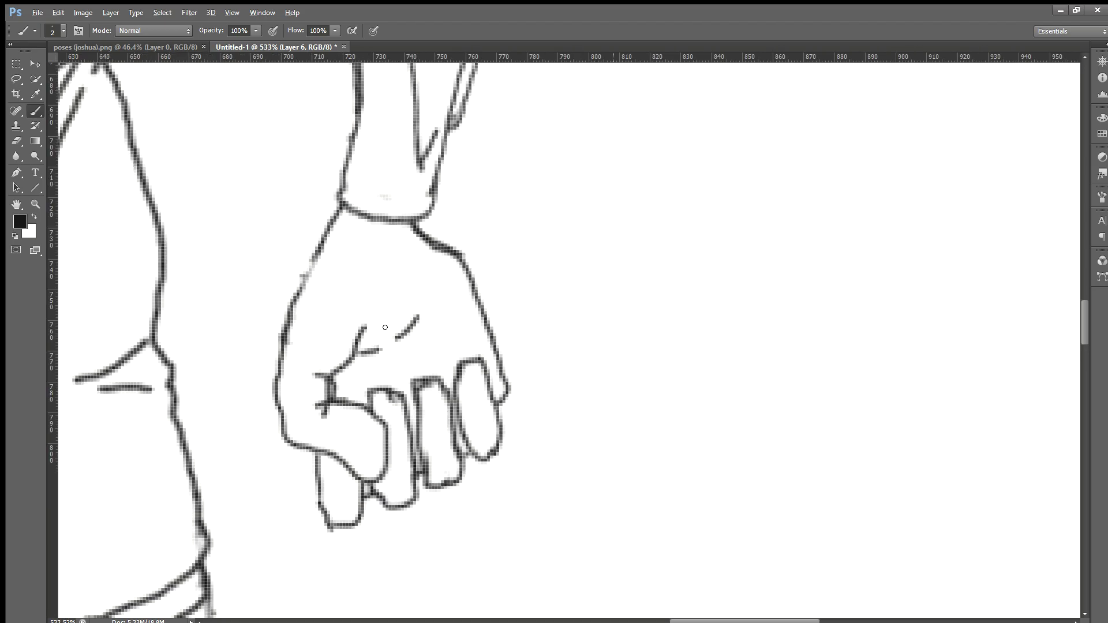
{"action": "scroll", "coordinate": [375, 337], "scroll_direction": "up", "scroll_amount": 2}
{"action": "scroll", "coordinate": [370, 345], "scroll_direction": "up", "scroll_amount": 1}
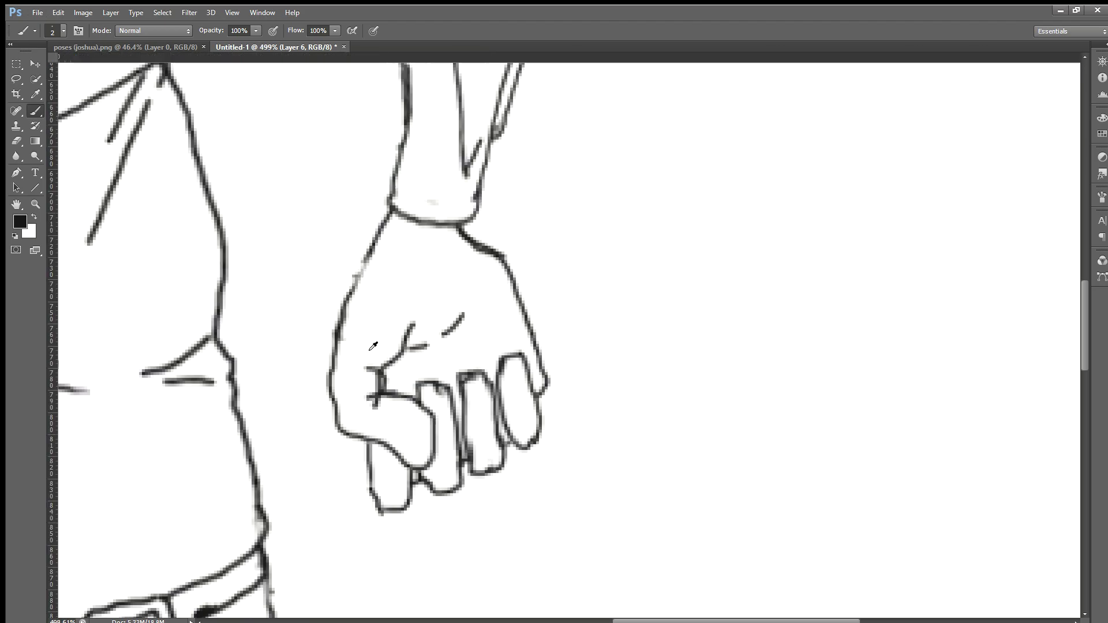
Erase the thumb-side edge of the lowered hand and redraw it as one line bulging outward down to the thumb base.
{"action": "left_click", "coordinate": [15, 142]}
{"action": "mouse_move", "coordinate": [359, 396]}
{"action": "left_mouse_down"}
{"action": "mouse_move", "coordinate": [348, 347]}
{"action": "mouse_move", "coordinate": [337, 396]}
{"action": "mouse_move", "coordinate": [375, 419]}
{"action": "left_mouse_up"}
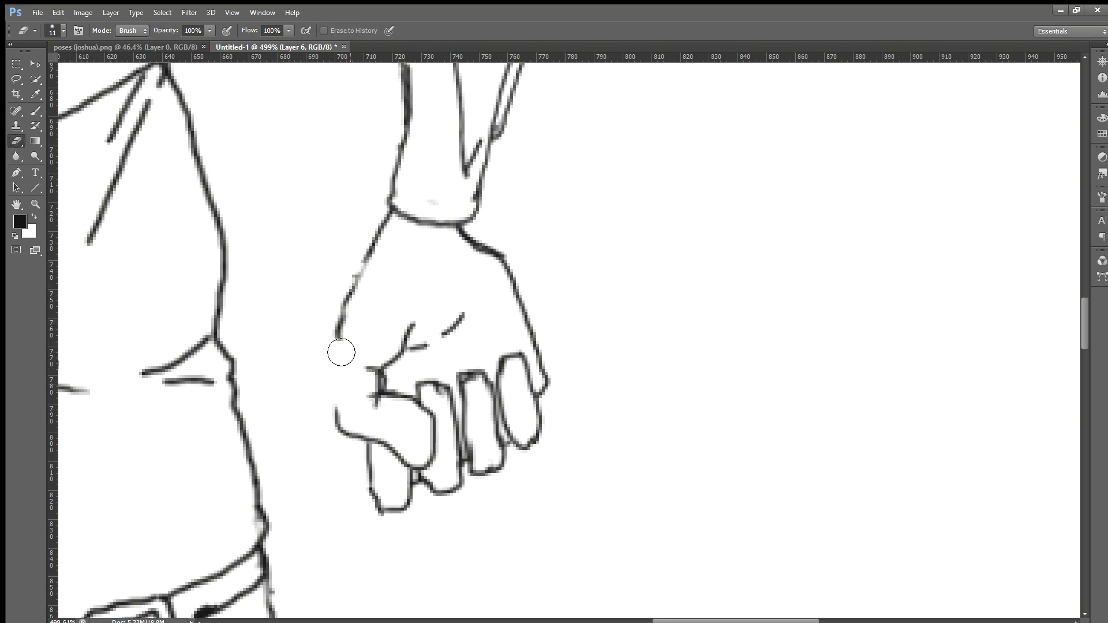
{"action": "left_click", "coordinate": [35, 111]}
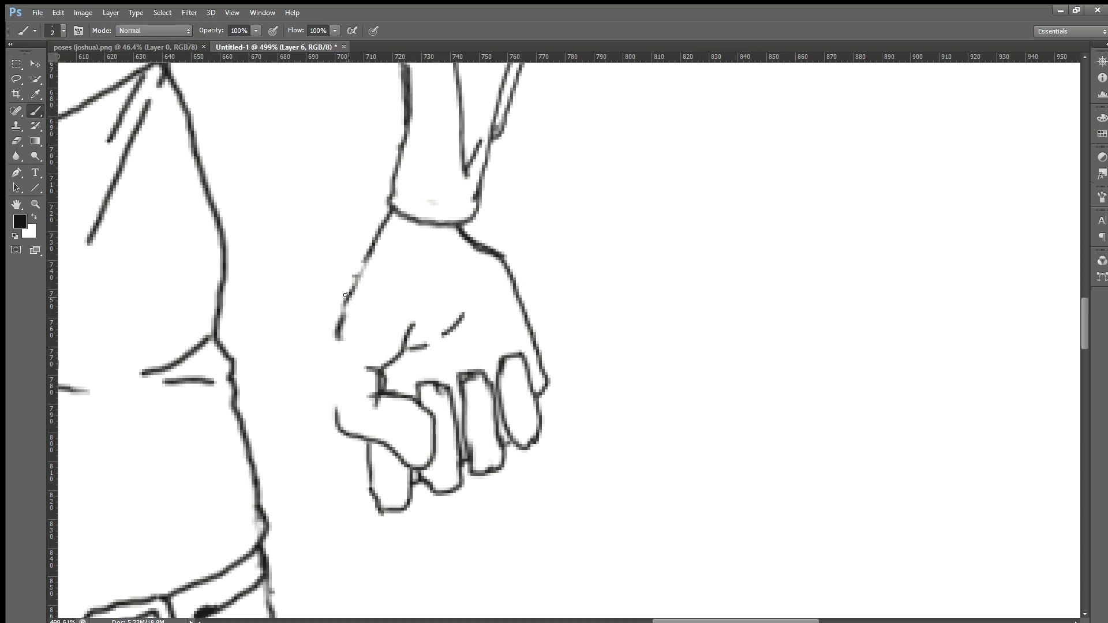
{"action": "mouse_move", "coordinate": [343, 308]}
{"action": "left_mouse_down"}
{"action": "mouse_move", "coordinate": [324, 355]}
{"action": "mouse_move", "coordinate": [334, 412]}
{"action": "left_mouse_up"}
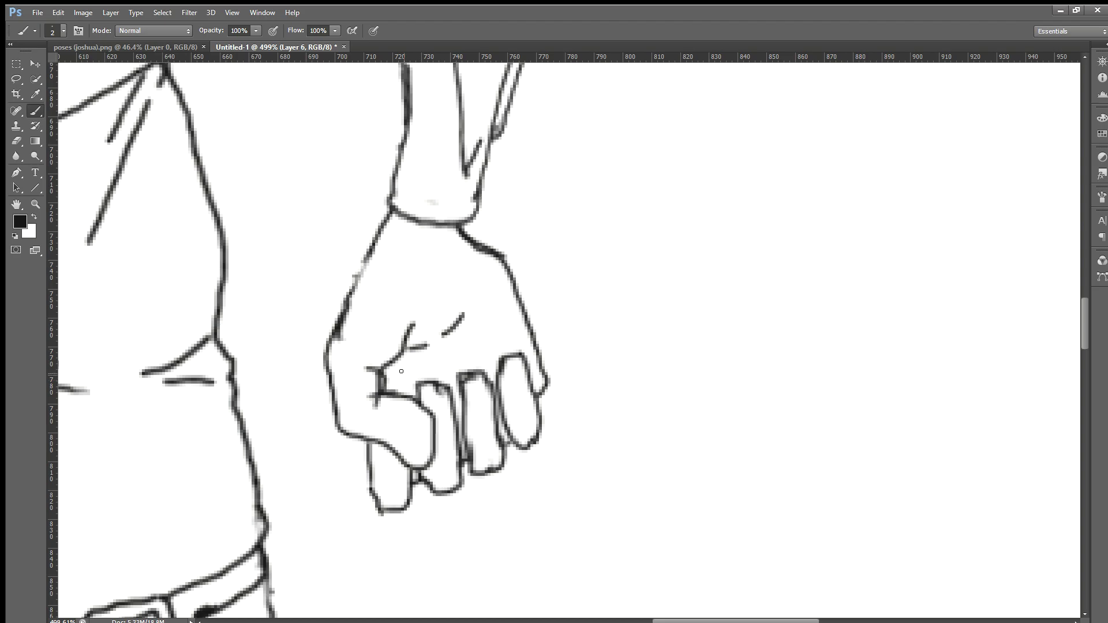
Trim the thickened outline of the lowered hand just below the wrist cuff on the little-finger side.
{"action": "scroll", "coordinate": [404, 376], "scroll_direction": "down", "scroll_amount": 4}
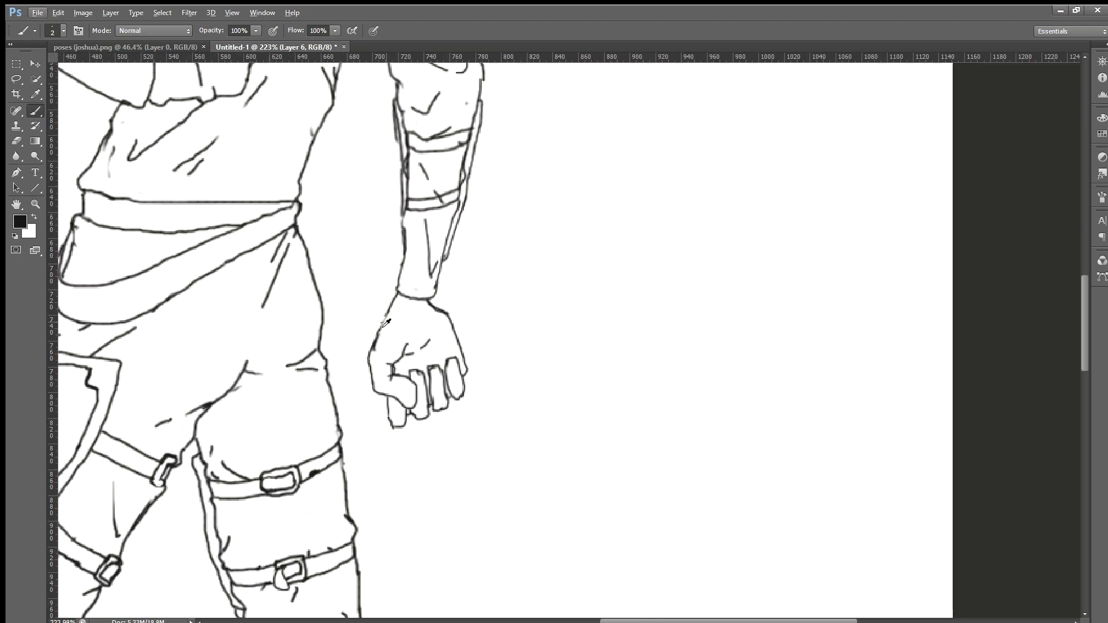
{"action": "scroll", "coordinate": [426, 319], "scroll_direction": "up", "scroll_amount": 3}
{"action": "scroll", "coordinate": [425, 319], "scroll_direction": "up", "scroll_amount": 2}
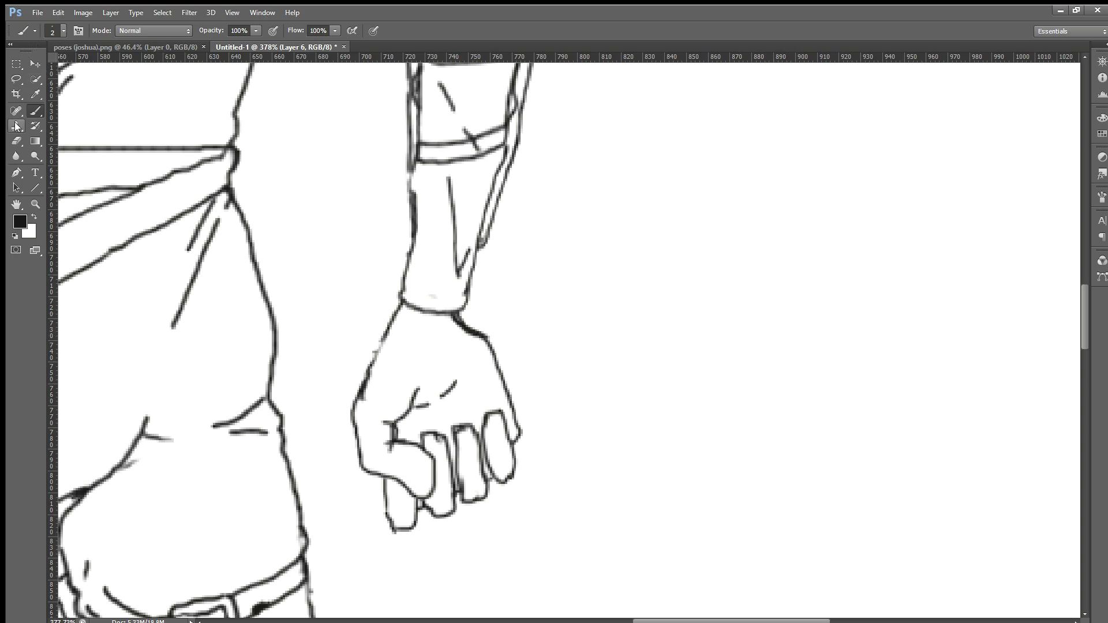
{"action": "left_click", "coordinate": [16, 140]}
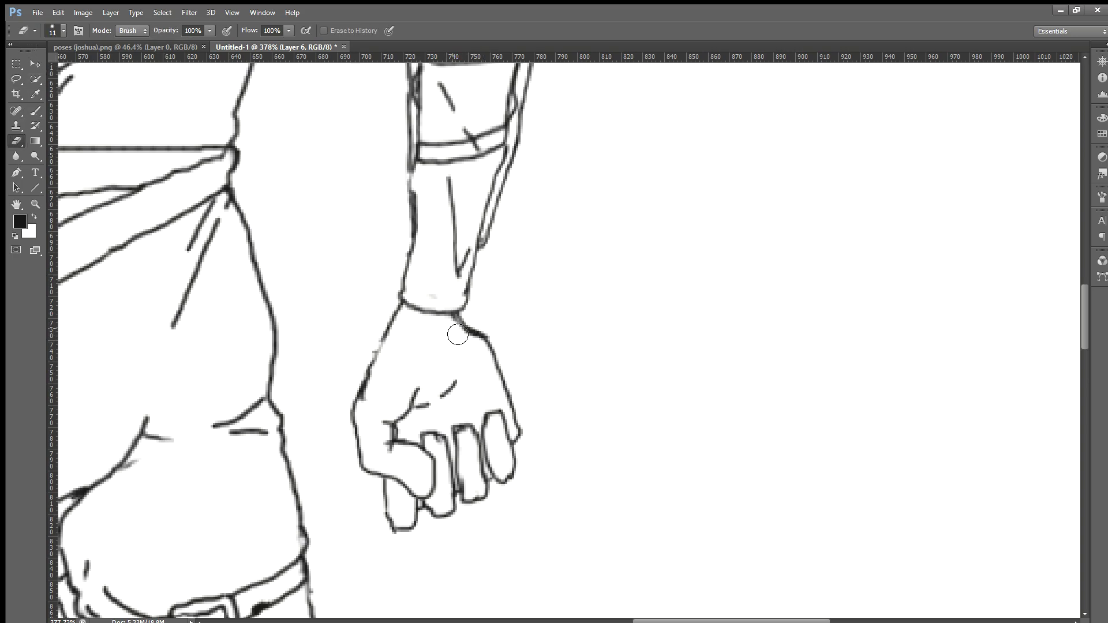
{"action": "scroll", "coordinate": [399, 439], "scroll_direction": "down", "scroll_amount": 1}
{"action": "scroll", "coordinate": [395, 436], "scroll_direction": "down", "scroll_amount": 7}
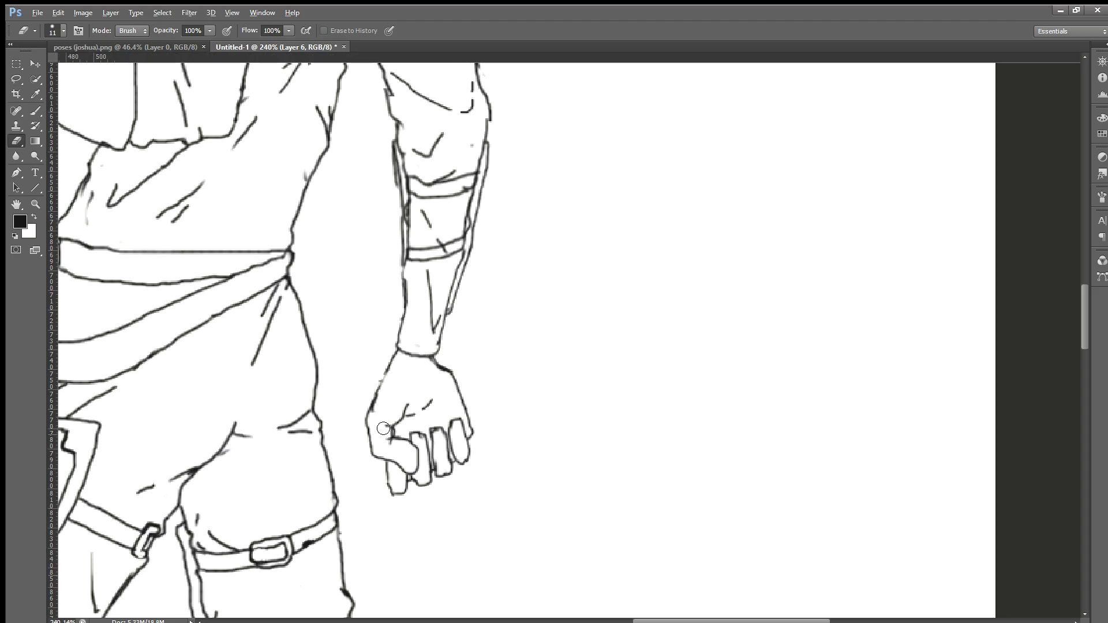
Draw thin neck lines below the jaw and behind the head on Layer 2, and undo the slanted line behind the head.
{"action": "scroll", "coordinate": [370, 423], "scroll_direction": "down", "scroll_amount": 6}
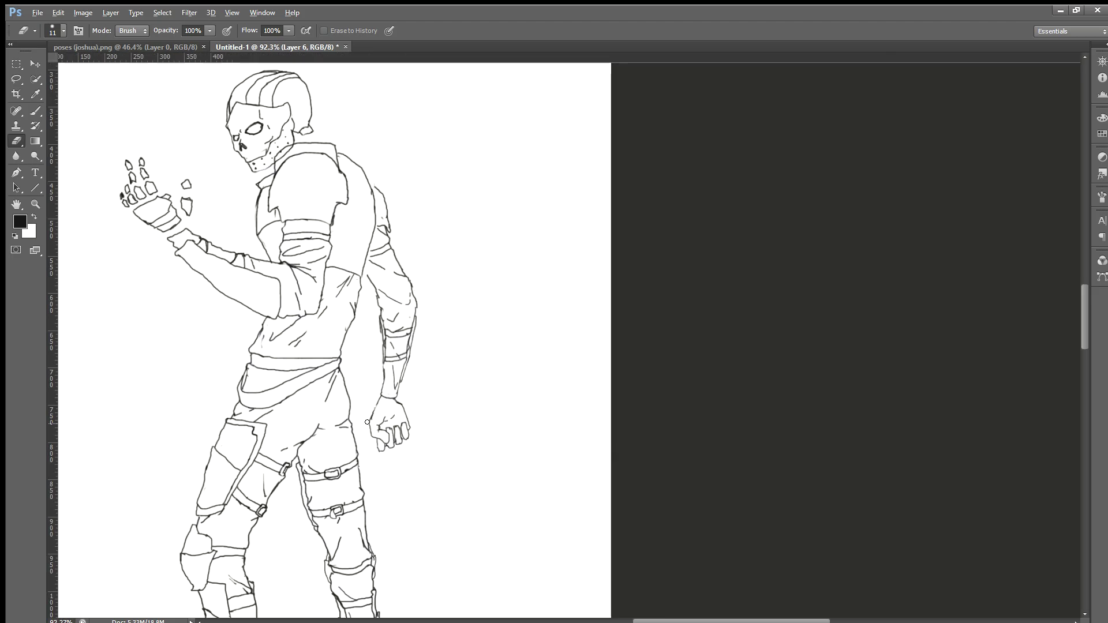
{"action": "scroll", "coordinate": [378, 436], "scroll_direction": "down", "scroll_amount": 1}
{"action": "scroll", "coordinate": [191, 341], "scroll_direction": "down", "scroll_amount": 1}
{"action": "scroll", "coordinate": [329, 116], "scroll_direction": "up", "scroll_amount": 7}
{"action": "scroll", "coordinate": [212, 160], "scroll_direction": "up", "scroll_amount": 2}
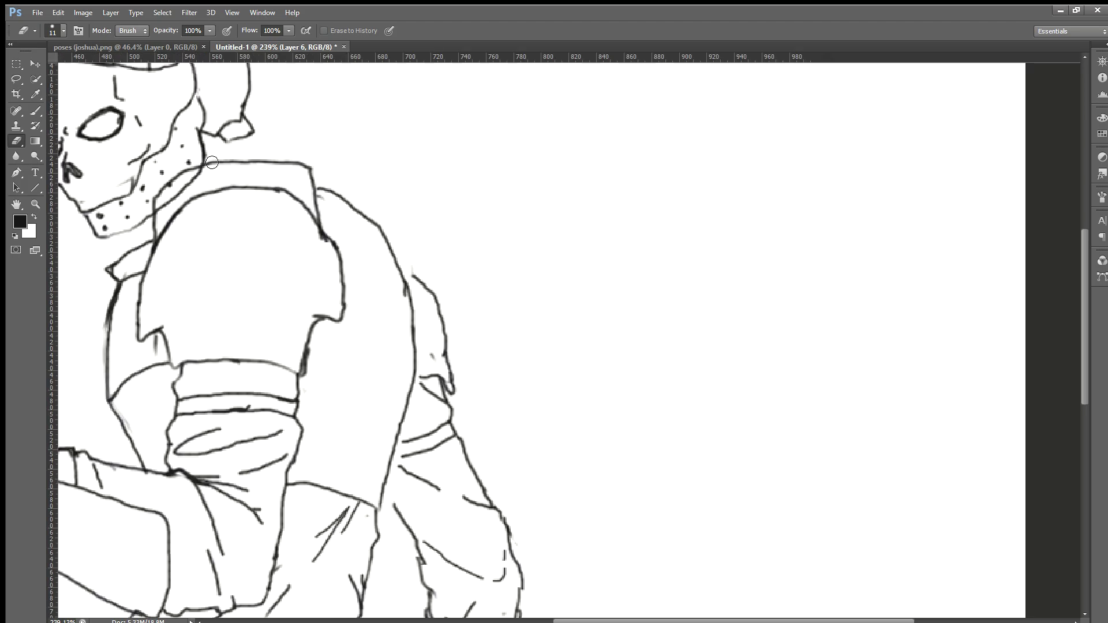
{"action": "scroll", "coordinate": [138, 231], "scroll_direction": "up", "scroll_amount": 1}
{"action": "scroll", "coordinate": [1024, 339], "scroll_direction": "up", "scroll_amount": 1}
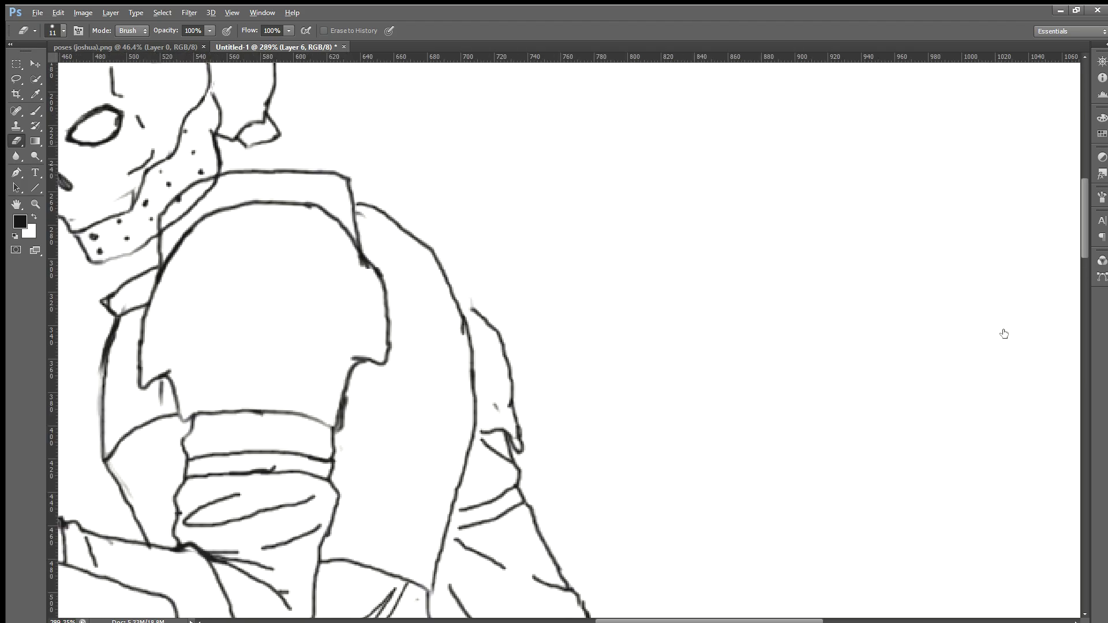
{"action": "scroll", "coordinate": [1000, 339], "scroll_direction": "up", "scroll_amount": 1}
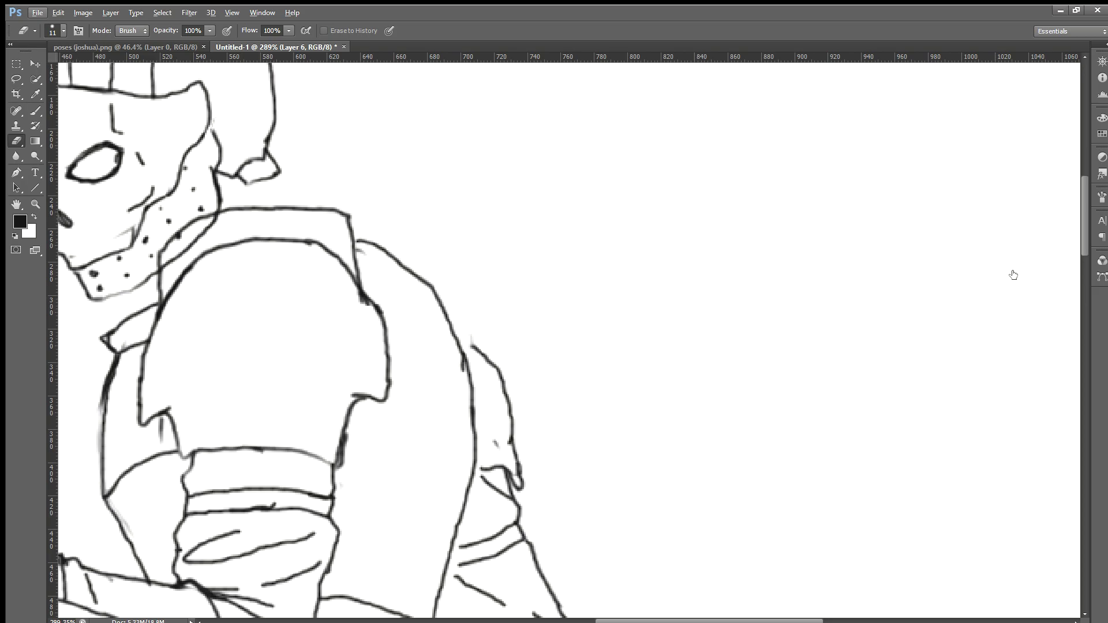
{"action": "key", "text": "alt"}
{"action": "left_click", "coordinate": [35, 110]}
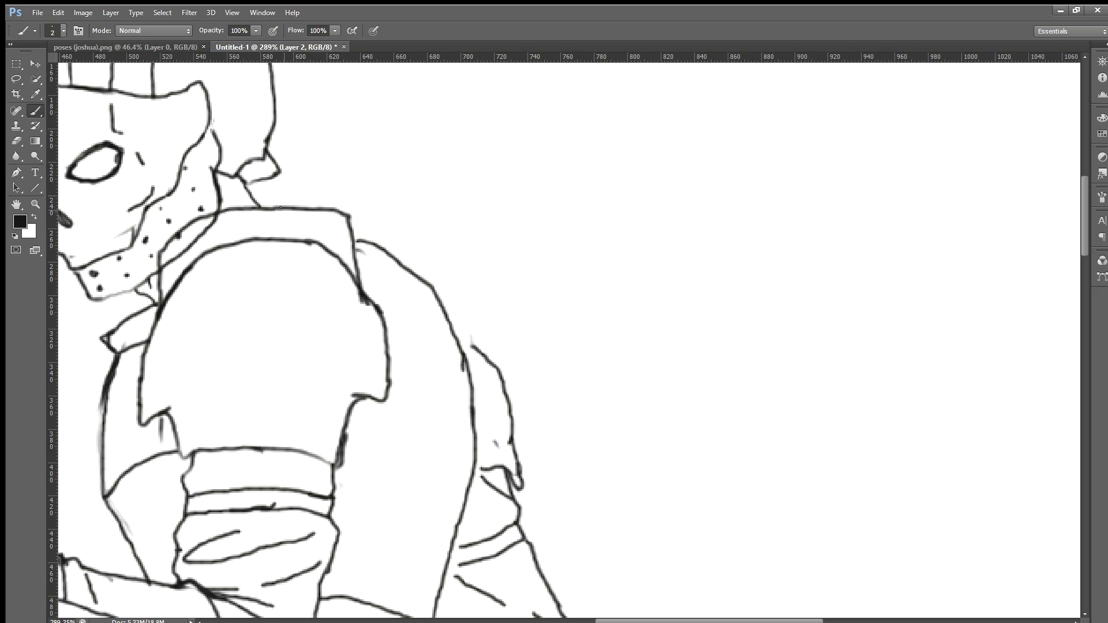
{"action": "key", "text": "ctrl+z"}
{"action": "key", "text": "ctrl+z"}
{"action": "key", "text": "ctrl+z"}
Draw a short back-of-neck line down to the collar, and strengthen the front neck line and the jaw's underside with a size 3 brush.
{"action": "scroll", "coordinate": [238, 227], "scroll_direction": "up", "scroll_amount": 2}
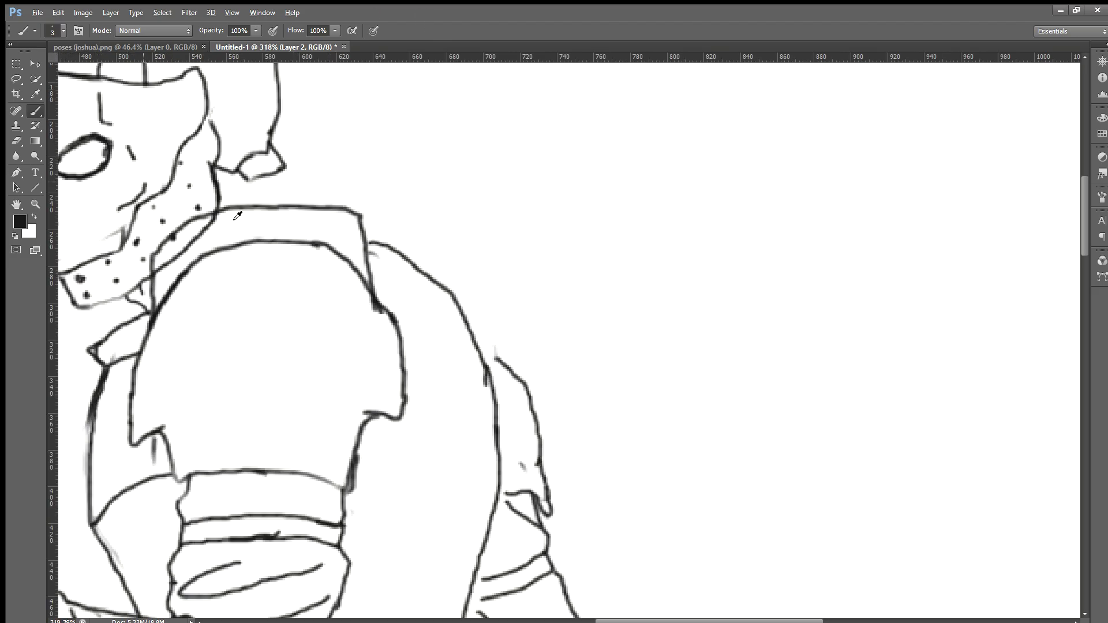
{"action": "left_click_drag", "start_coordinate": [258, 220], "coordinate": [261, 223]}
{"action": "left_click_drag", "start_coordinate": [127, 316], "coordinate": [141, 321]}
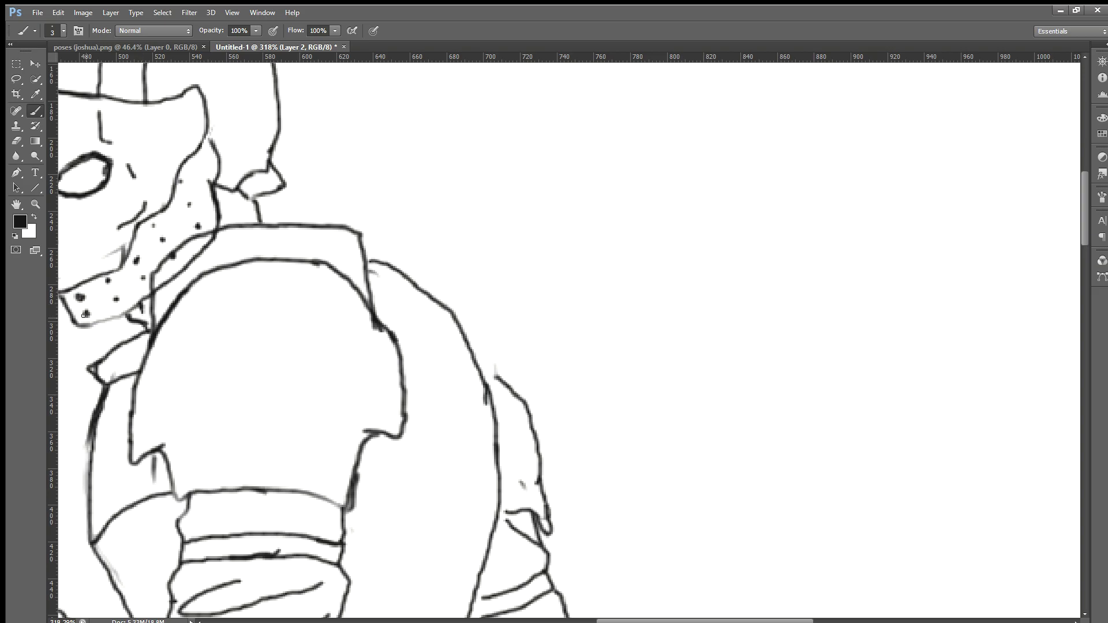
{"action": "left_click_drag", "start_coordinate": [84, 323], "coordinate": [138, 303]}
{"action": "scroll", "coordinate": [158, 301], "scroll_direction": "down", "scroll_amount": 5}
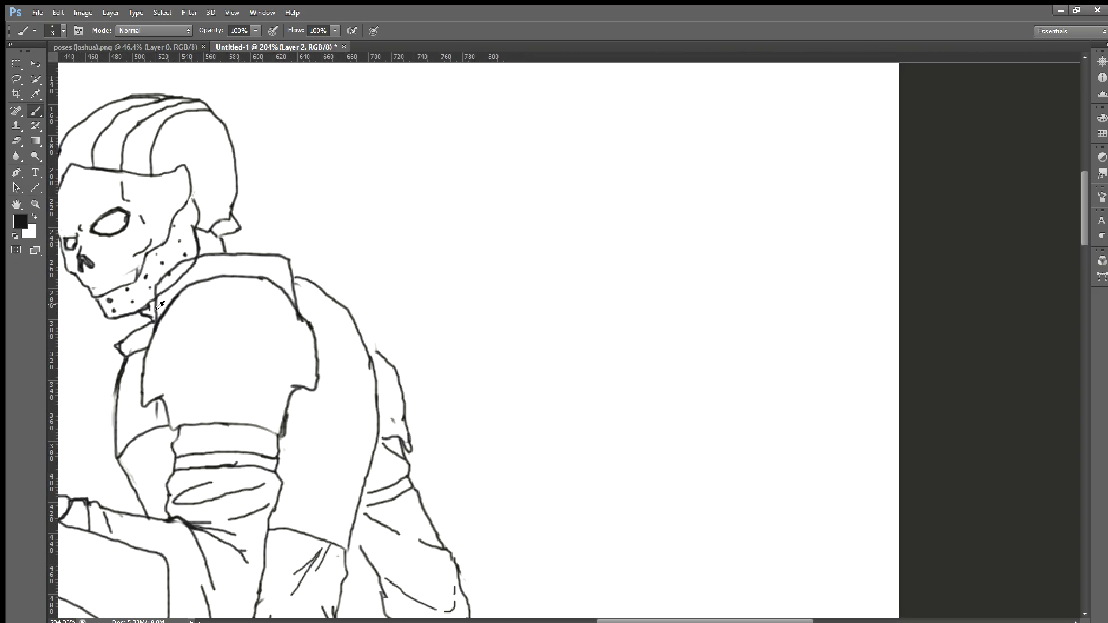
Add a diagonal line from the top of the back-of-neck line down to the collar's upper edge.
{"action": "scroll", "coordinate": [200, 275], "scroll_direction": "up", "scroll_amount": 5}
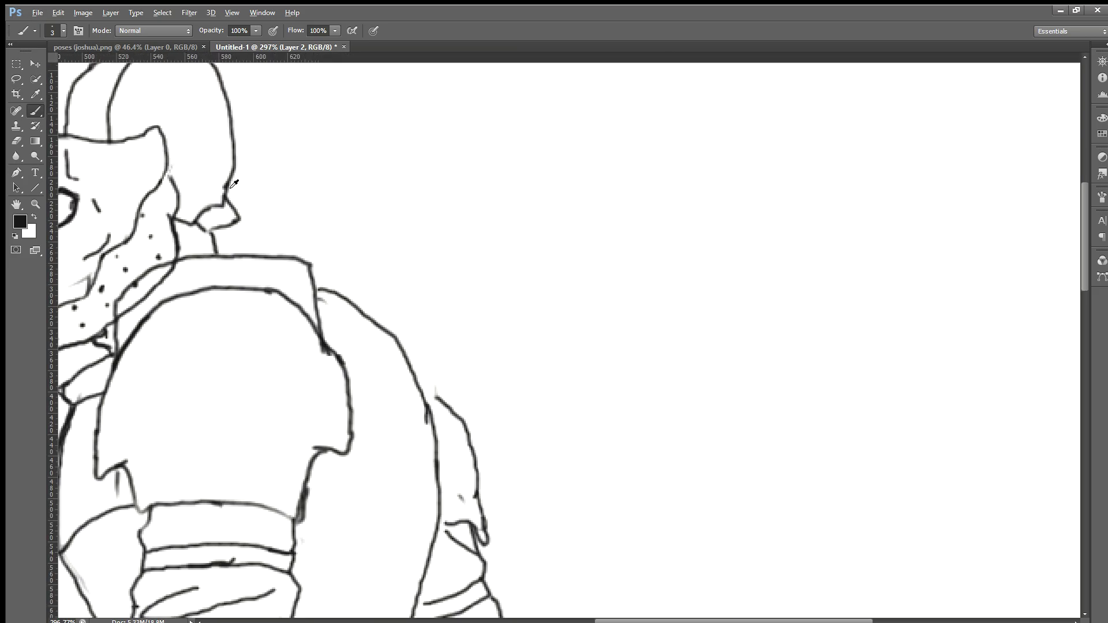
{"action": "key", "text": "alt"}
{"action": "left_click_drag", "start_coordinate": [206, 236], "coordinate": [245, 271]}
{"action": "scroll", "coordinate": [244, 271], "scroll_direction": "down", "scroll_amount": 1}
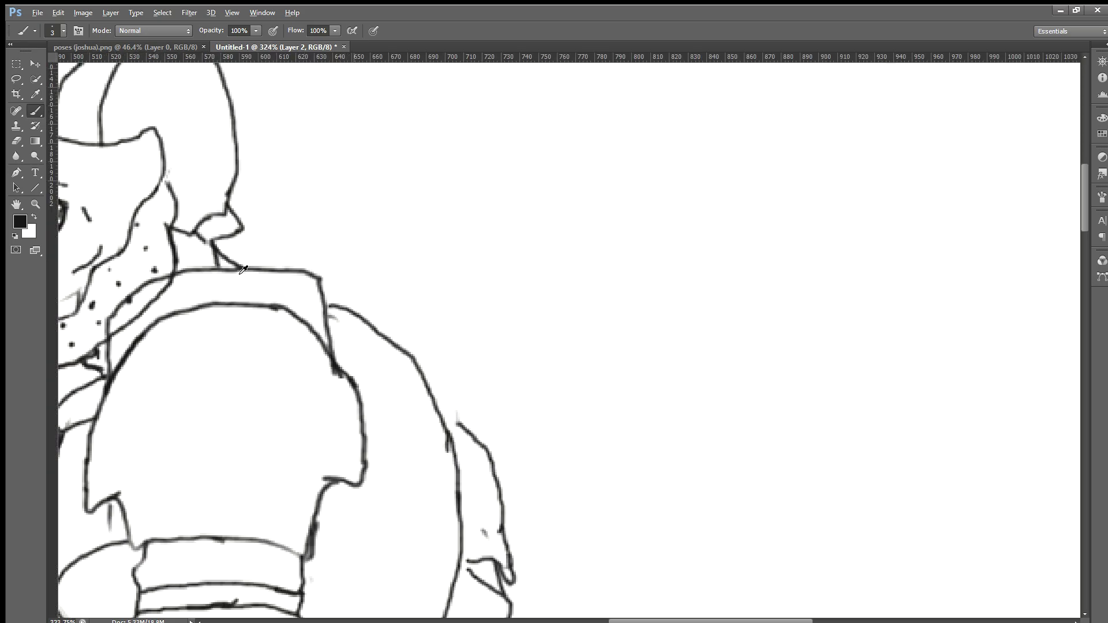
Examine the raised hand's separate plates, briefly hiding and reshowing the armour line art to see what lies on Layer 2.
{"action": "scroll", "coordinate": [243, 269], "scroll_direction": "down", "scroll_amount": 10}
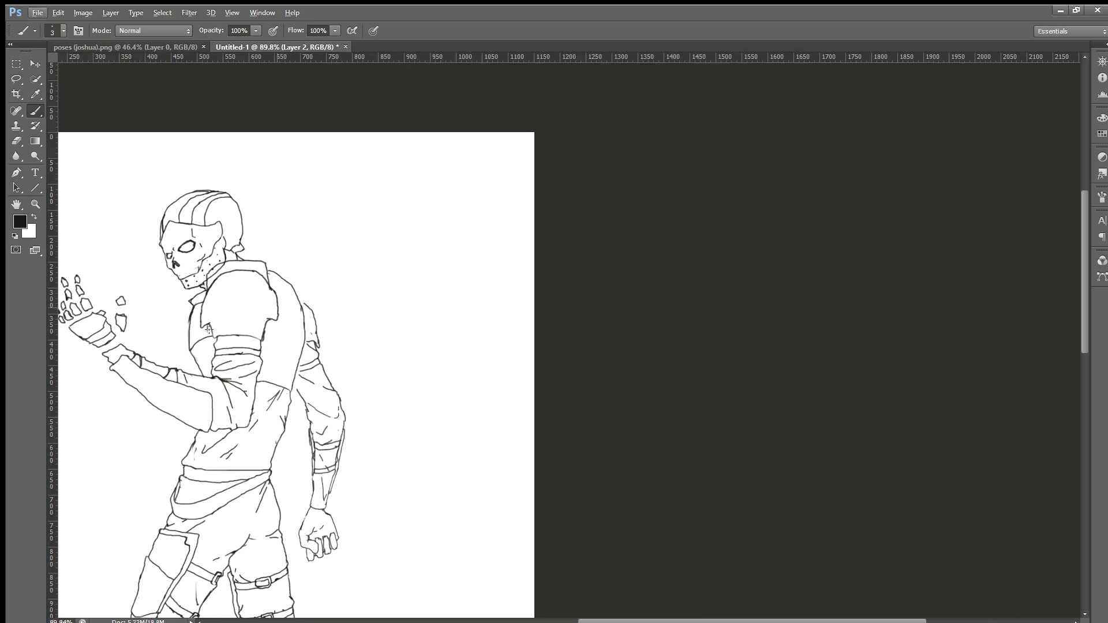
{"action": "scroll", "coordinate": [209, 329], "scroll_direction": "down", "scroll_amount": 1}
{"action": "left_click_drag", "start_coordinate": [652, 621], "coordinate": [568, 620]}
{"action": "scroll", "coordinate": [429, 271], "scroll_direction": "up", "scroll_amount": 5}
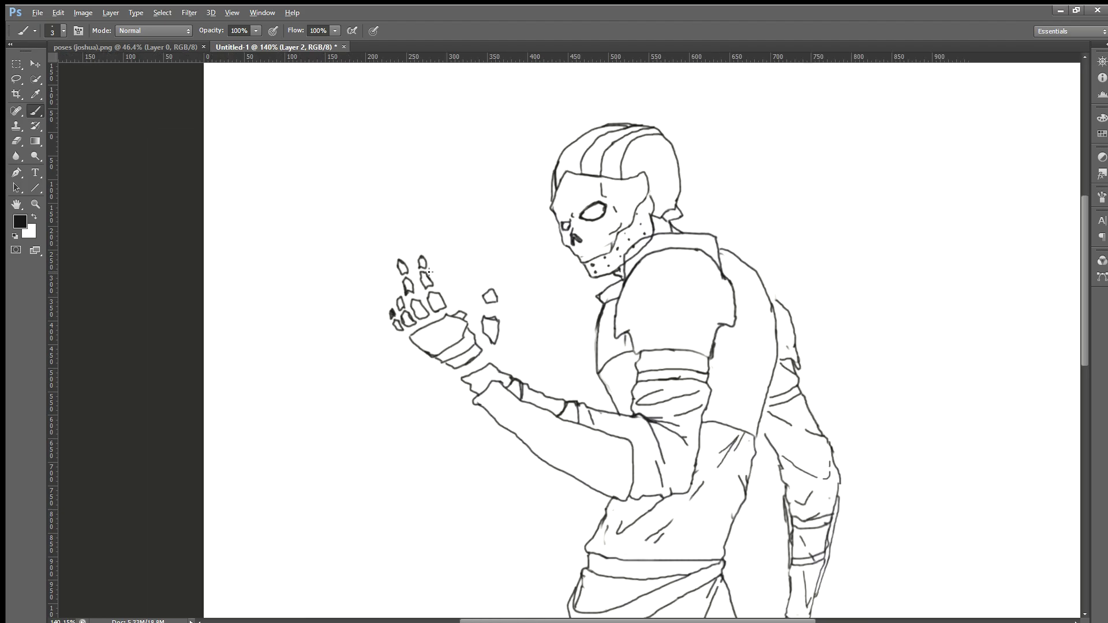
{"action": "scroll", "coordinate": [428, 271], "scroll_direction": "up", "scroll_amount": 10}
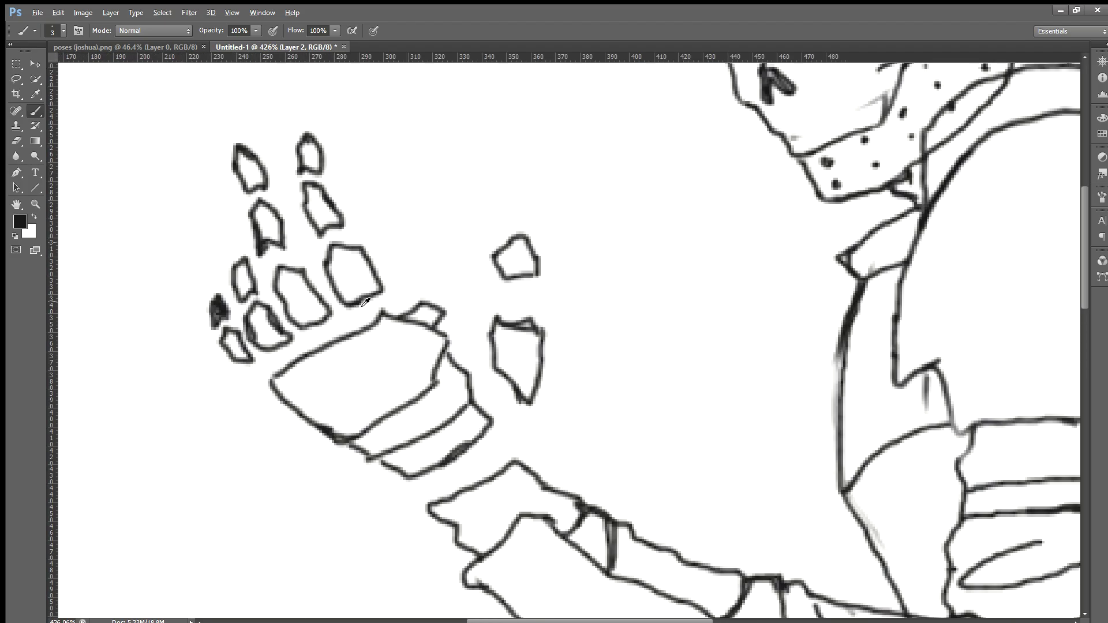
{"action": "scroll", "coordinate": [404, 327], "scroll_direction": "up", "scroll_amount": 1}
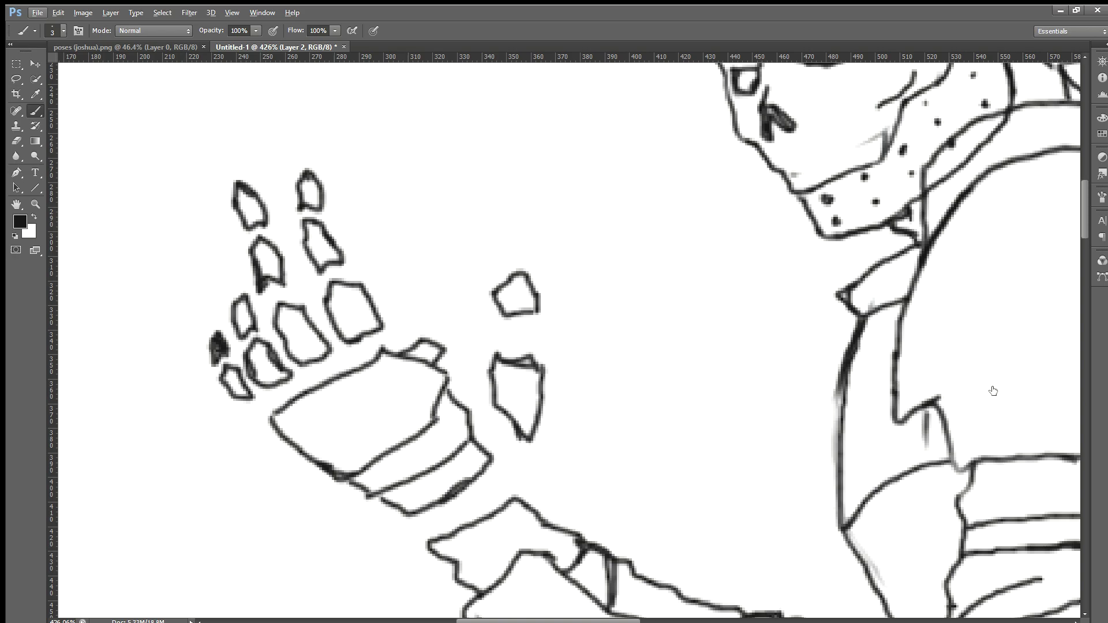
{"action": "key", "text": "ctrl+z"}
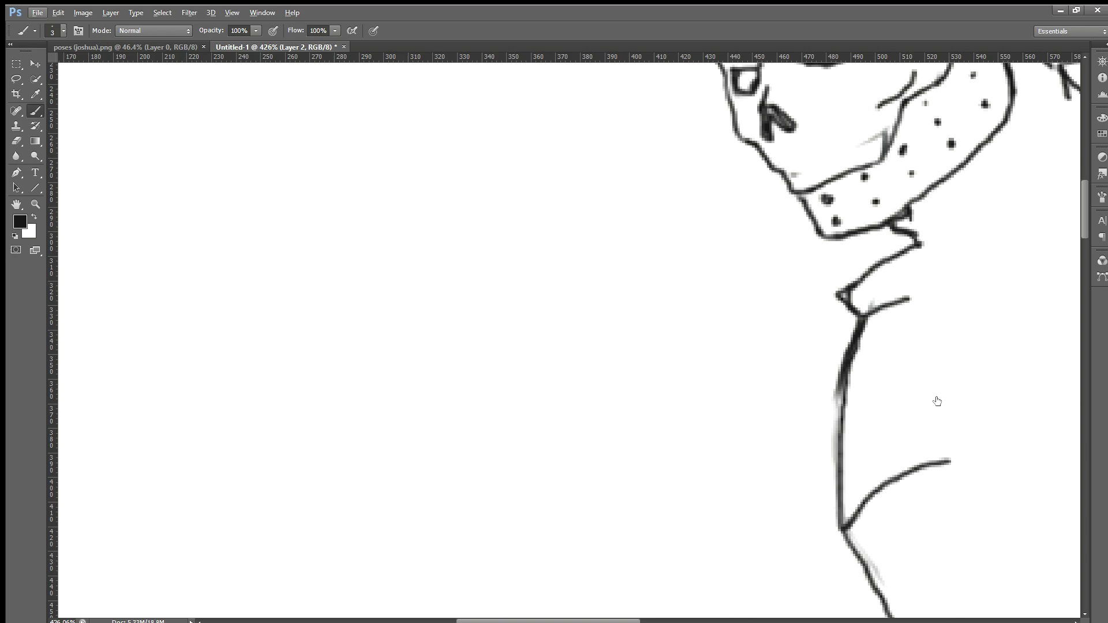
{"action": "key", "text": "ctrl+z"}
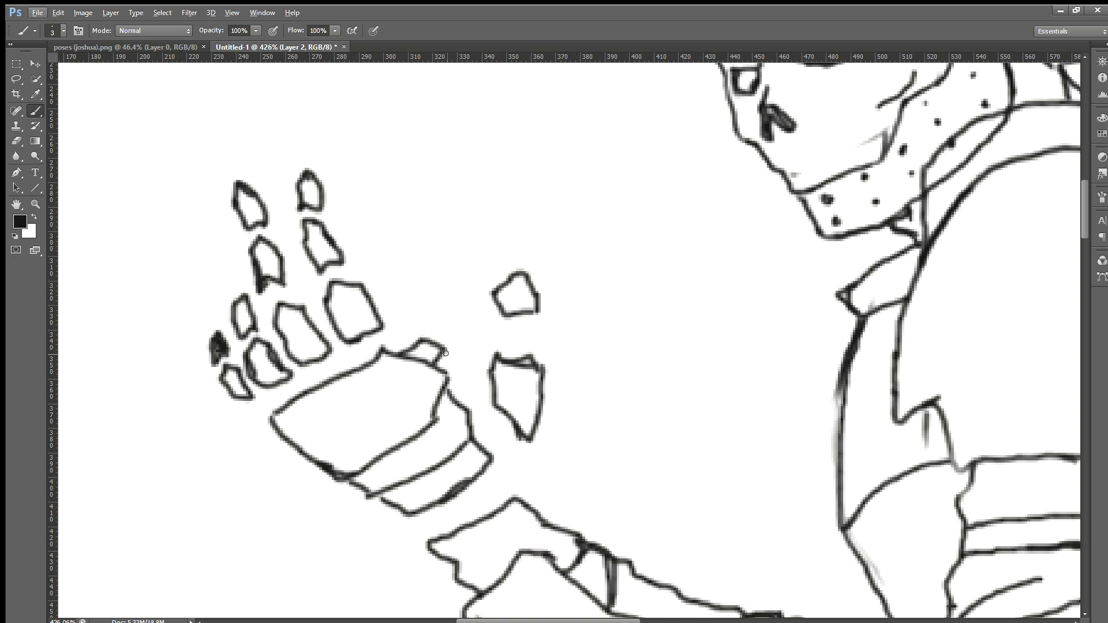
Draw the web line from the small knuckle plate to the thumb's base plate, and undo the attempts at the thumb's inner edge.
{"action": "mouse_move", "coordinate": [441, 353]}
{"action": "left_mouse_down"}
{"action": "mouse_move", "coordinate": [471, 376]}
{"action": "mouse_move", "coordinate": [494, 360]}
{"action": "mouse_move", "coordinate": [476, 262]}
{"action": "left_mouse_up"}
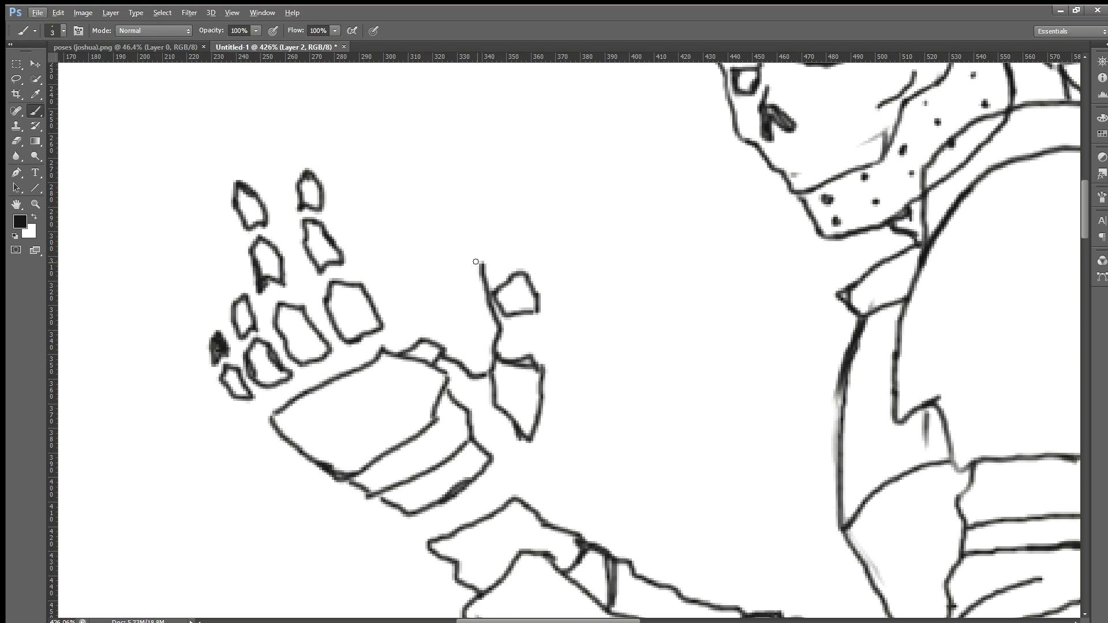
{"action": "key", "text": "ctrl+z"}
{"action": "left_click_drag", "start_coordinate": [494, 356], "coordinate": [496, 332]}
{"action": "key", "text": "ctrl+z"}
{"action": "key", "text": "ctrl+z"}
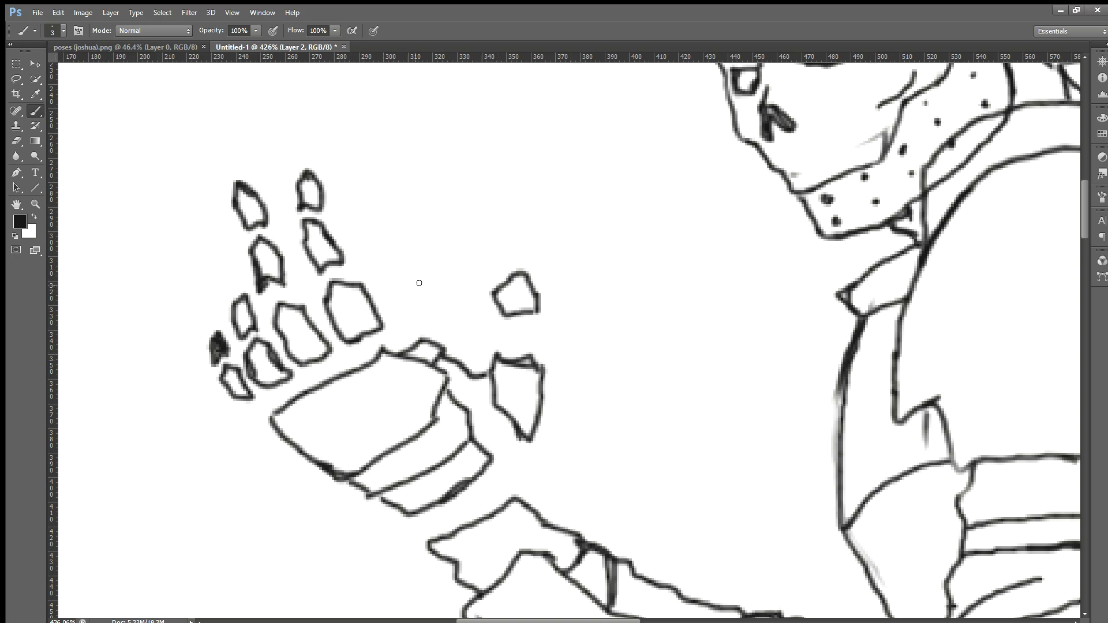
Outline the raised hand's thumb around its plates with an inner edge, a rounded tip and an outer edge.
{"action": "left_click_drag", "start_coordinate": [475, 254], "coordinate": [498, 353]}
{"action": "mouse_move", "coordinate": [476, 254]}
{"action": "left_mouse_down"}
{"action": "mouse_move", "coordinate": [513, 237]}
{"action": "mouse_move", "coordinate": [479, 241]}
{"action": "mouse_move", "coordinate": [500, 226]}
{"action": "mouse_move", "coordinate": [516, 227]}
{"action": "mouse_move", "coordinate": [519, 267]}
{"action": "left_mouse_up"}
{"action": "key", "text": "ctrl+z"}
{"action": "left_click_drag", "start_coordinate": [539, 315], "coordinate": [541, 367]}
Connect the index finger's base plate to the small knuckle plate with a stepped line, replacing the first smooth stroke.
{"action": "left_click_drag", "start_coordinate": [423, 337], "coordinate": [370, 292]}
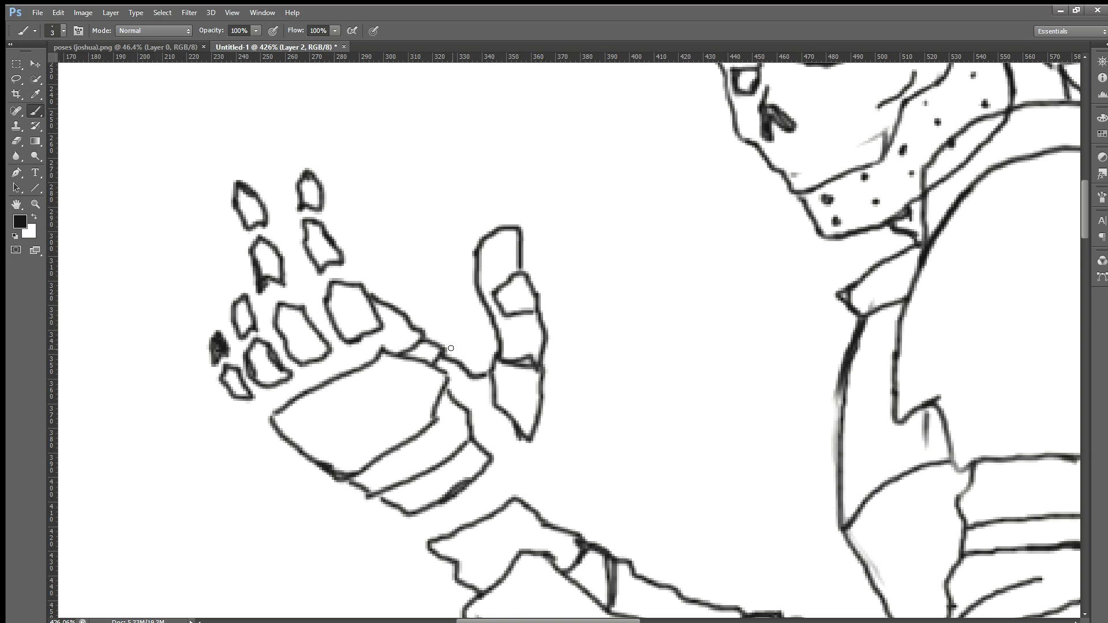
{"action": "key", "text": "ctrl+z"}
{"action": "left_click_drag", "start_coordinate": [370, 299], "coordinate": [419, 335]}
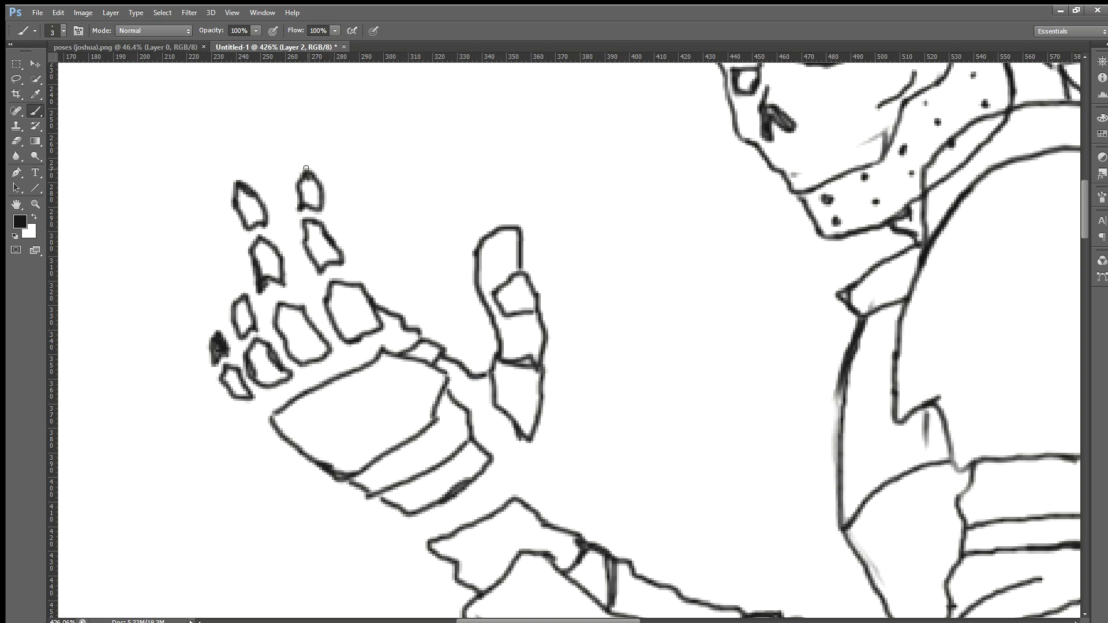
Outline the raised hand's index and middle fingers around their plates, from rounded fingertips down to the base plates.
{"action": "mouse_move", "coordinate": [305, 175]}
{"action": "left_mouse_down"}
{"action": "mouse_move", "coordinate": [318, 162]}
{"action": "mouse_move", "coordinate": [332, 174]}
{"action": "mouse_move", "coordinate": [331, 228]}
{"action": "mouse_move", "coordinate": [354, 282]}
{"action": "left_mouse_up"}
{"action": "key", "text": "ctrl+z"}
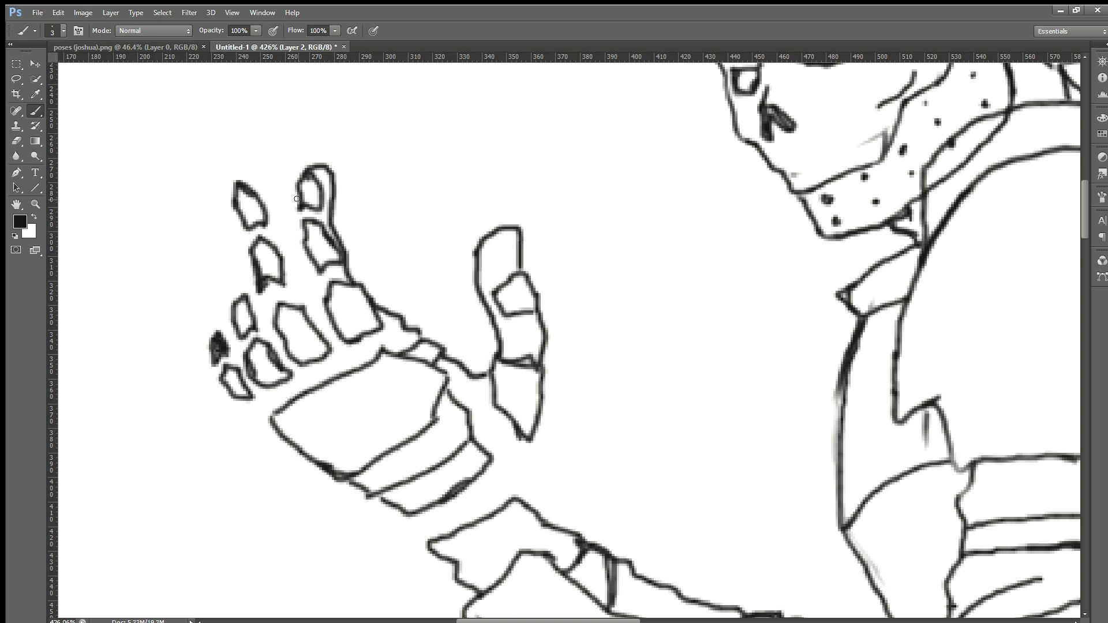
{"action": "left_click_drag", "start_coordinate": [298, 191], "coordinate": [299, 226]}
{"action": "left_click_drag", "start_coordinate": [326, 318], "coordinate": [299, 234]}
{"action": "mouse_move", "coordinate": [244, 183]}
{"action": "left_mouse_down"}
{"action": "mouse_move", "coordinate": [263, 194]}
{"action": "mouse_move", "coordinate": [311, 317]}
{"action": "left_mouse_up"}
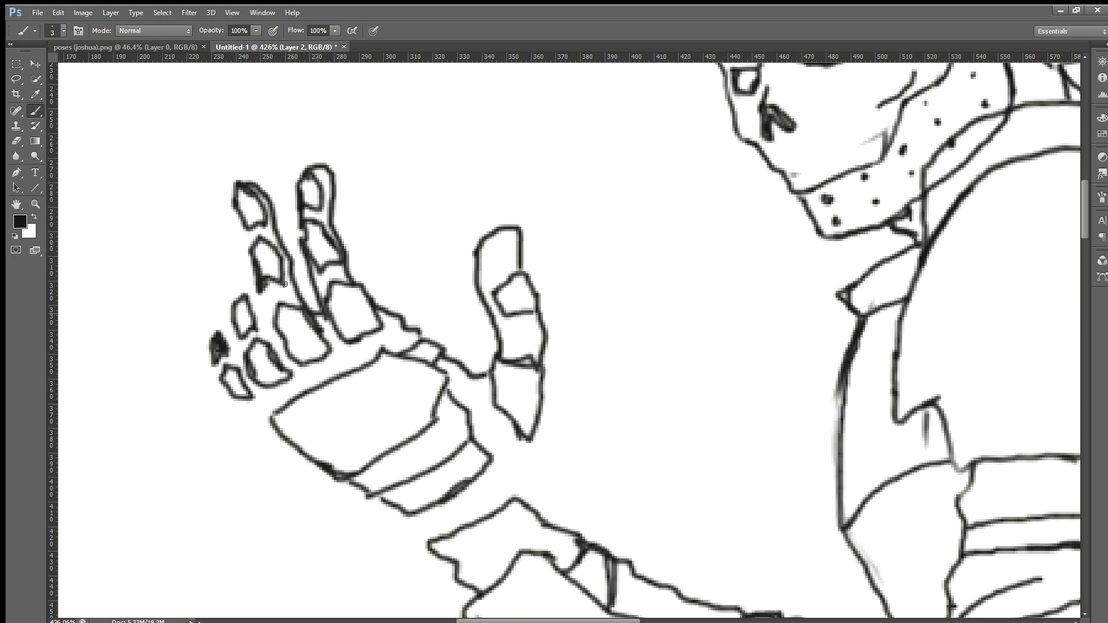
{"action": "left_click_drag", "start_coordinate": [236, 212], "coordinate": [279, 356]}
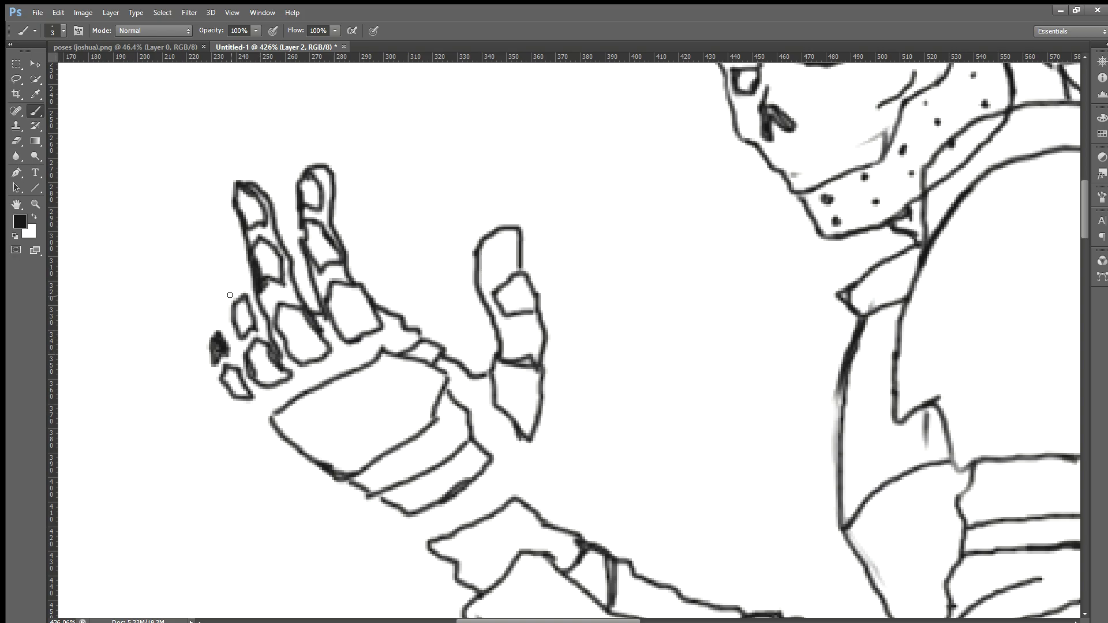
{"action": "left_click_drag", "start_coordinate": [252, 289], "coordinate": [239, 295]}
{"action": "key", "text": "ctrl+z"}
{"action": "left_click", "coordinate": [129, 330]}
{"action": "scroll", "coordinate": [157, 403], "scroll_direction": "up", "scroll_amount": 1}
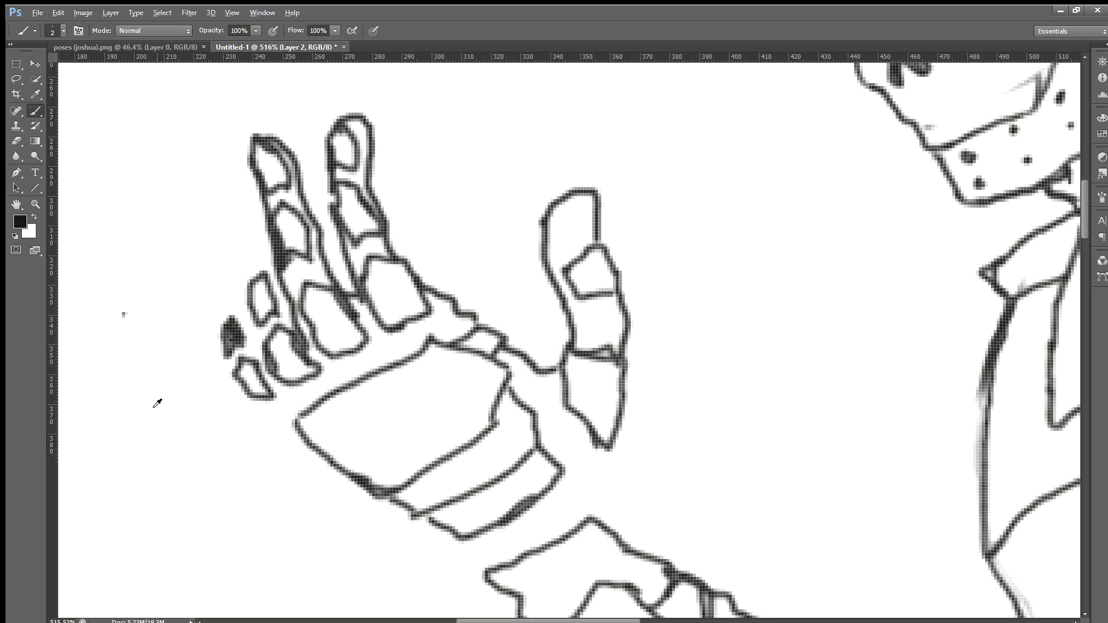
{"action": "scroll", "coordinate": [157, 403], "scroll_direction": "up", "scroll_amount": 1}
{"action": "key", "text": "ctrl+alt+z"}
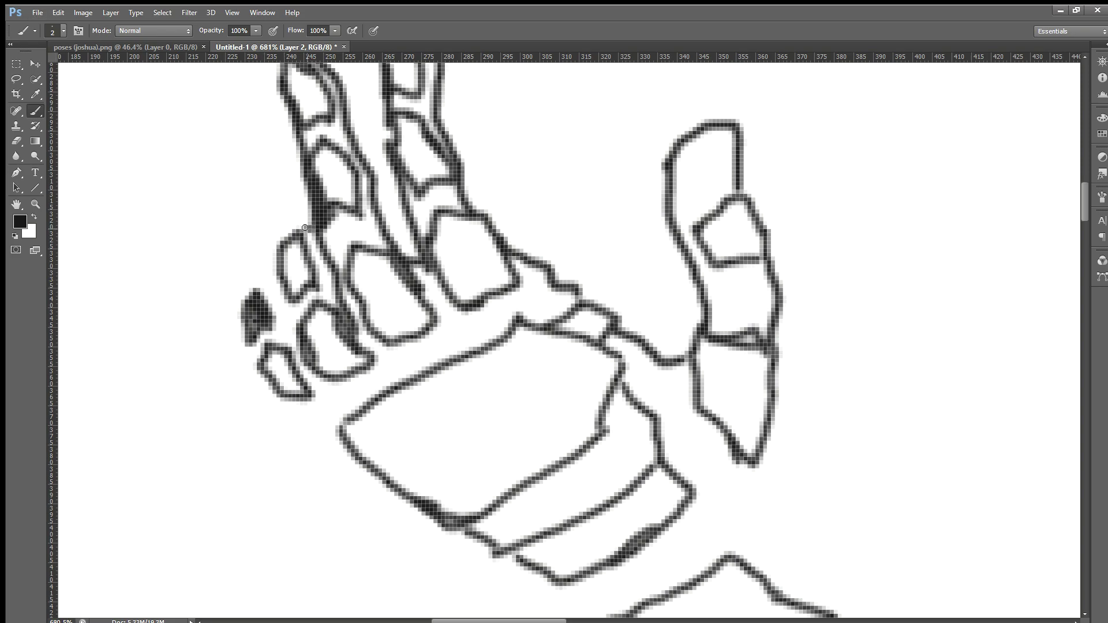
Outline the raised hand's ring and little fingers around their plates, extending the little finger's outer edge past its base plate.
{"action": "left_click_drag", "start_coordinate": [276, 273], "coordinate": [304, 360]}
{"action": "mouse_move", "coordinate": [273, 278]}
{"action": "left_mouse_down"}
{"action": "mouse_move", "coordinate": [241, 329]}
{"action": "mouse_move", "coordinate": [241, 320]}
{"action": "mouse_move", "coordinate": [256, 376]}
{"action": "mouse_move", "coordinate": [292, 410]}
{"action": "left_mouse_up"}
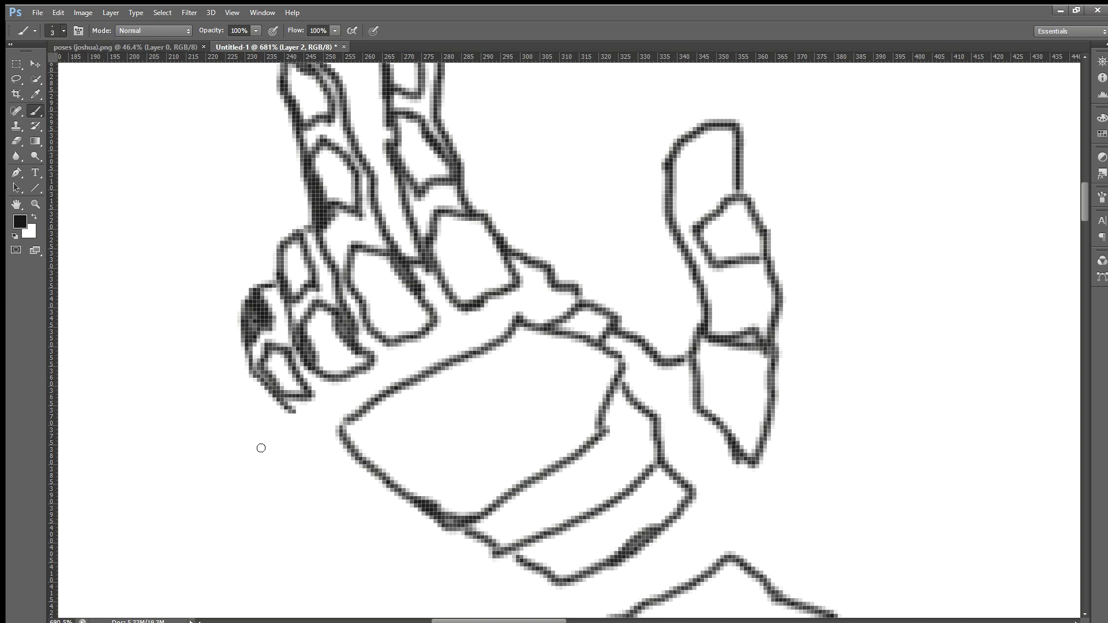
{"action": "left_click", "coordinate": [345, 405]}
{"action": "scroll", "coordinate": [335, 405], "scroll_direction": "down", "scroll_amount": 6}
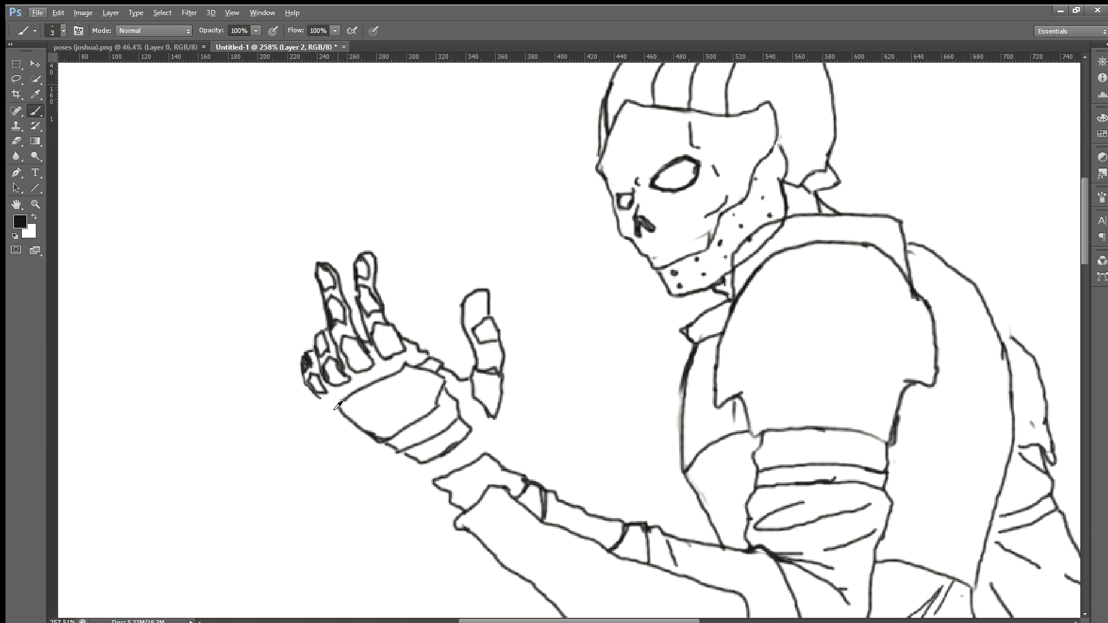
{"action": "scroll", "coordinate": [325, 409], "scroll_direction": "up", "scroll_amount": 2}
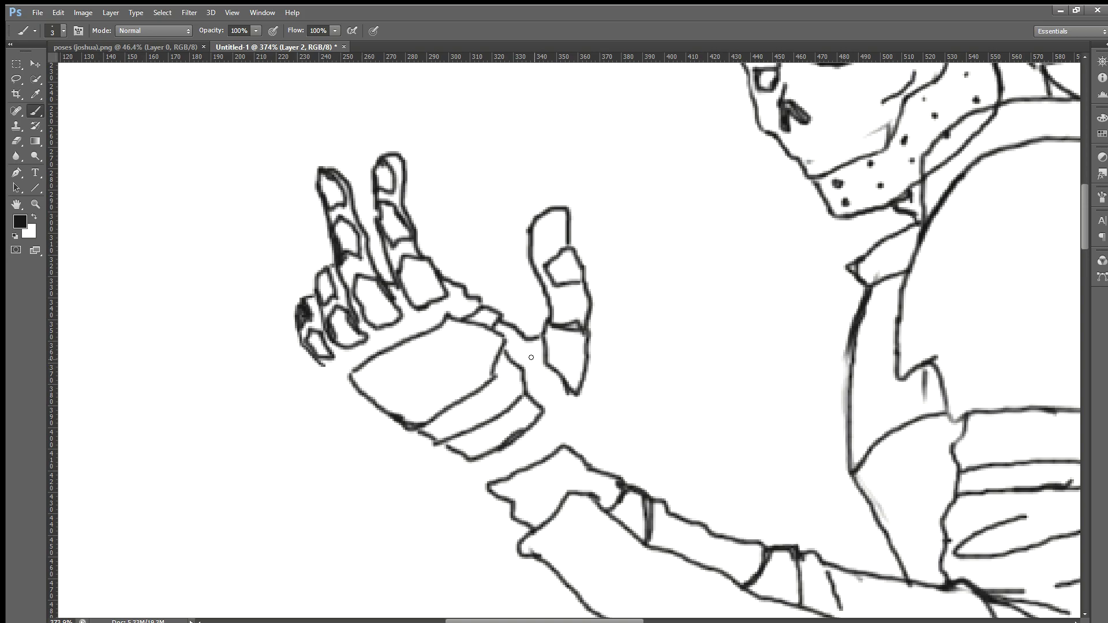
Close the raised hand's outline by joining the thumb base to the wrist and running the outer palm edge from the little finger to the cuff.
{"action": "left_click_drag", "start_coordinate": [523, 359], "coordinate": [551, 421]}
{"action": "mouse_move", "coordinate": [548, 380]}
{"action": "left_mouse_down"}
{"action": "mouse_move", "coordinate": [554, 404]}
{"action": "mouse_move", "coordinate": [580, 408]}
{"action": "mouse_move", "coordinate": [573, 455]}
{"action": "left_mouse_up"}
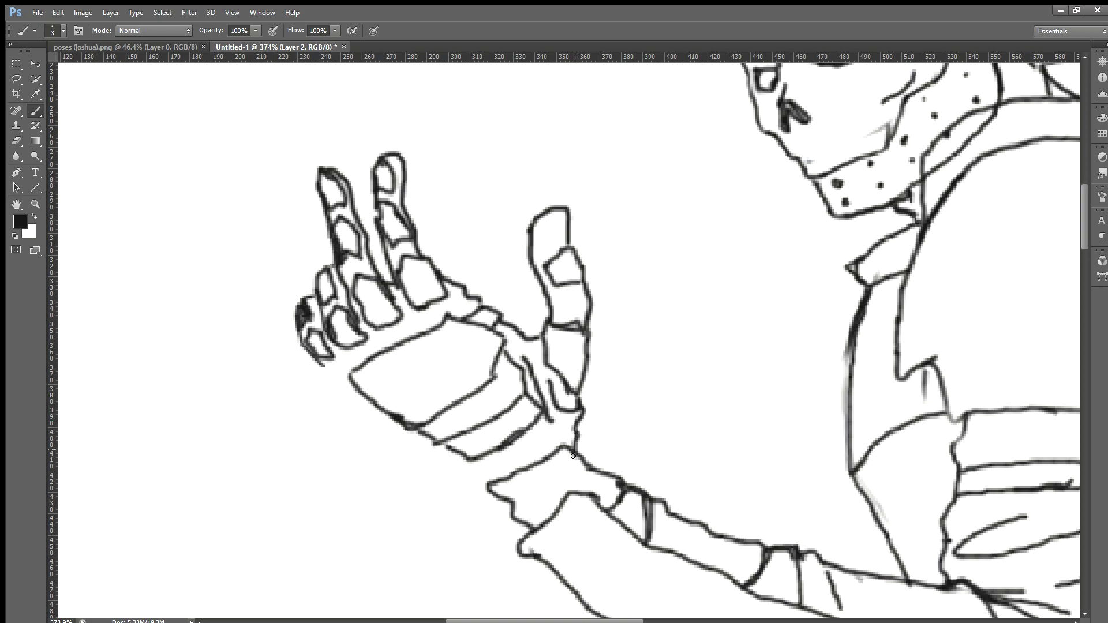
{"action": "left_click_drag", "start_coordinate": [319, 370], "coordinate": [358, 411]}
{"action": "key", "text": "ctrl+z"}
{"action": "left_click_drag", "start_coordinate": [319, 366], "coordinate": [346, 402]}
{"action": "key", "text": "ctrl+z"}
{"action": "mouse_move", "coordinate": [327, 365]}
{"action": "left_mouse_down"}
{"action": "mouse_move", "coordinate": [364, 408]}
{"action": "mouse_move", "coordinate": [477, 477]}
{"action": "left_mouse_up"}
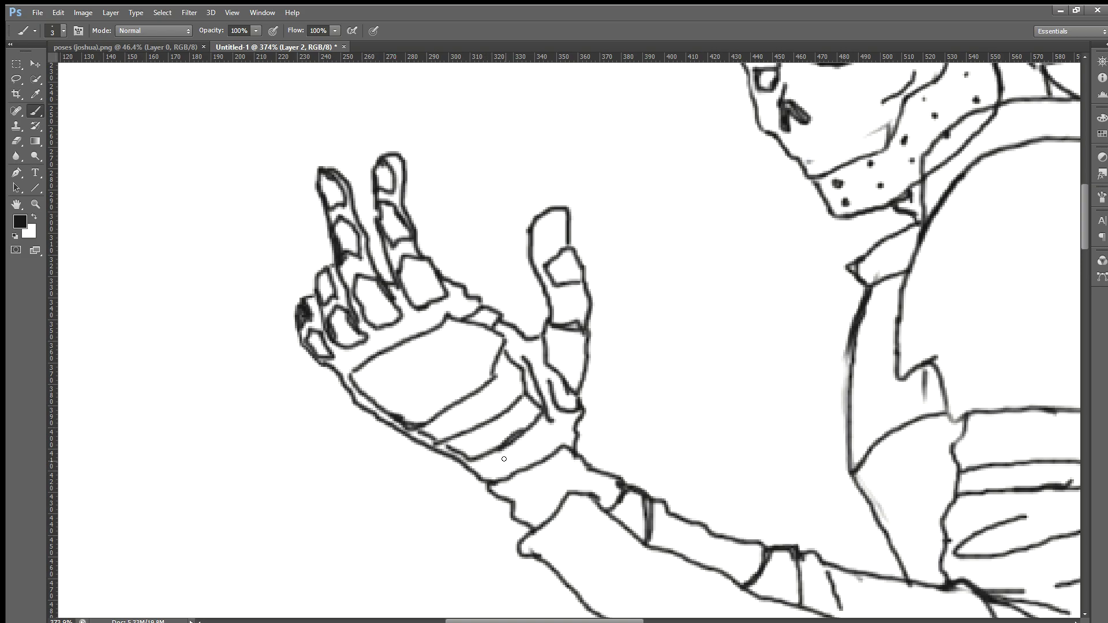
Examine the whole figure's line art from the head and raised hand down to the boots.
{"action": "scroll", "coordinate": [518, 424], "scroll_direction": "down", "scroll_amount": 4}
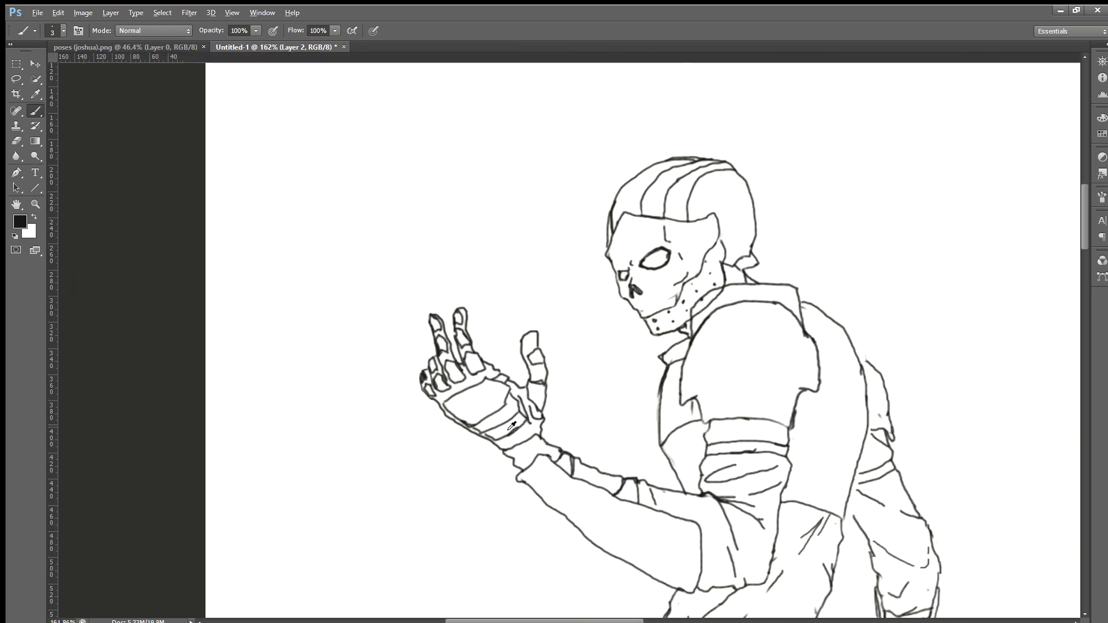
{"action": "scroll", "coordinate": [512, 426], "scroll_direction": "down", "scroll_amount": 3}
{"action": "scroll", "coordinate": [551, 379], "scroll_direction": "down", "scroll_amount": 3}
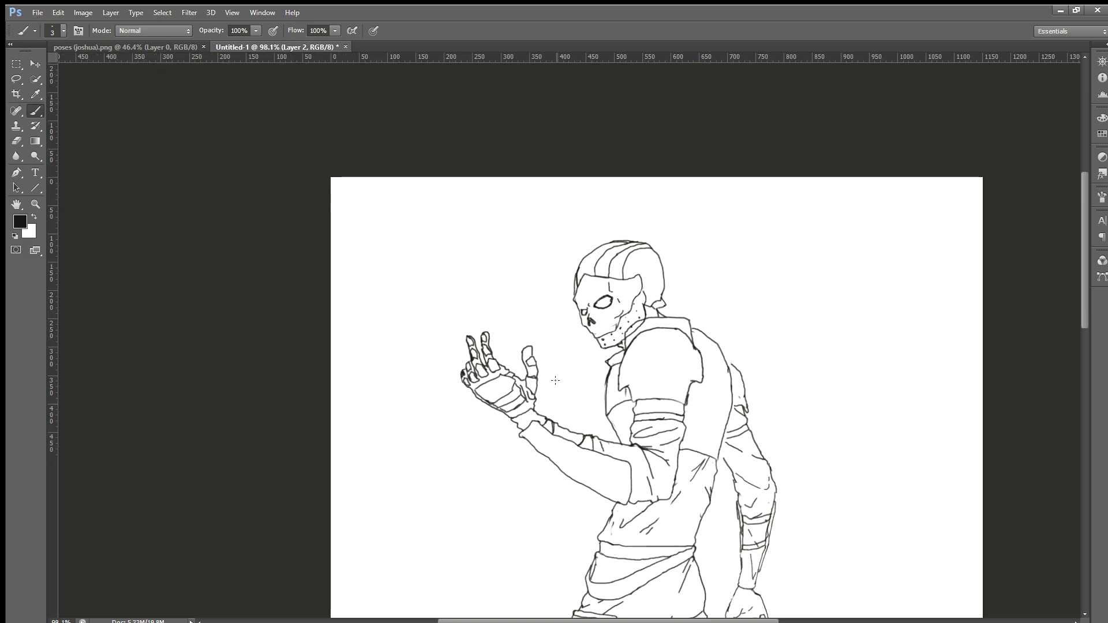
{"action": "scroll", "coordinate": [554, 380], "scroll_direction": "down", "scroll_amount": 1}
{"action": "scroll", "coordinate": [554, 380], "scroll_direction": "down", "scroll_amount": 1}
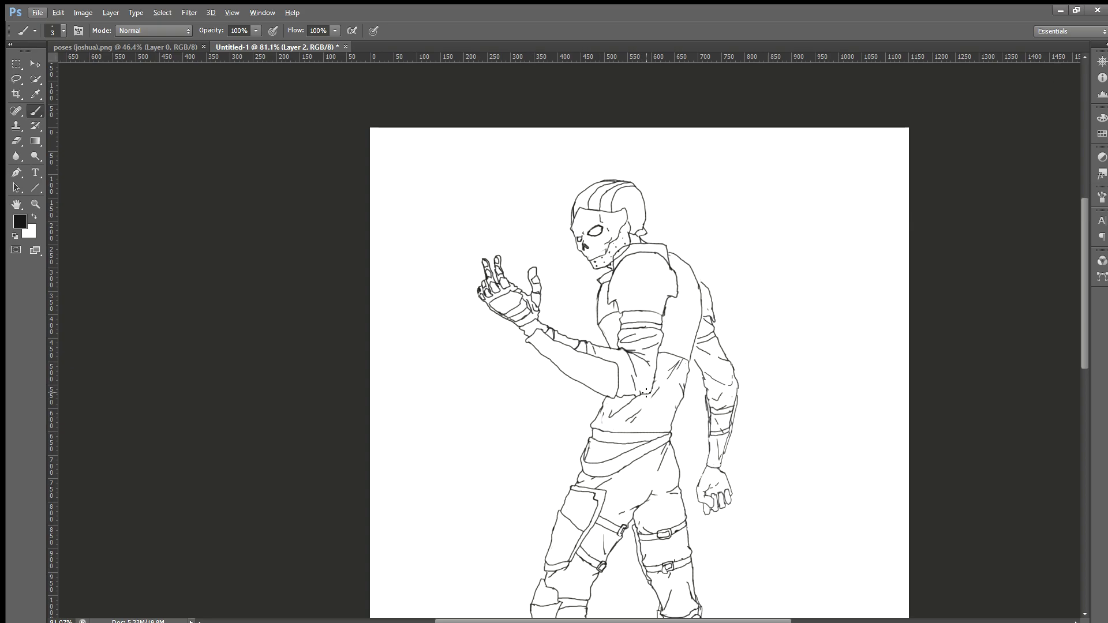
{"action": "scroll", "coordinate": [646, 394], "scroll_direction": "down", "scroll_amount": 2}
{"action": "scroll", "coordinate": [646, 394], "scroll_direction": "down", "scroll_amount": 1}
{"action": "scroll", "coordinate": [682, 386], "scroll_direction": "down", "scroll_amount": 2}
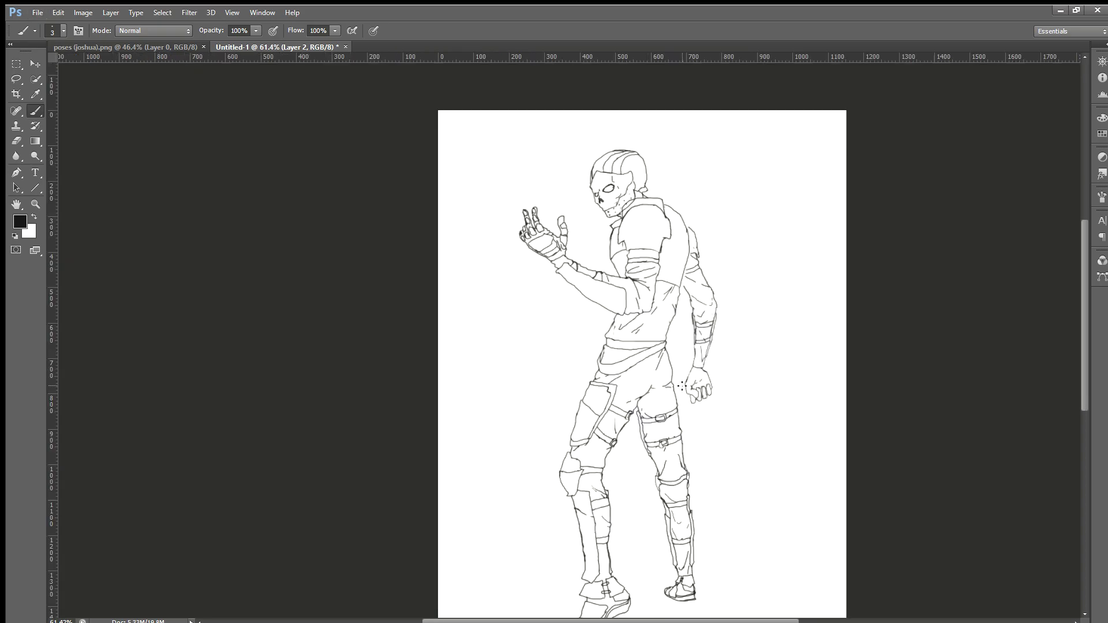
{"action": "scroll", "coordinate": [682, 385], "scroll_direction": "down", "scroll_amount": 2}
{"action": "scroll", "coordinate": [682, 385], "scroll_direction": "down", "scroll_amount": 2}
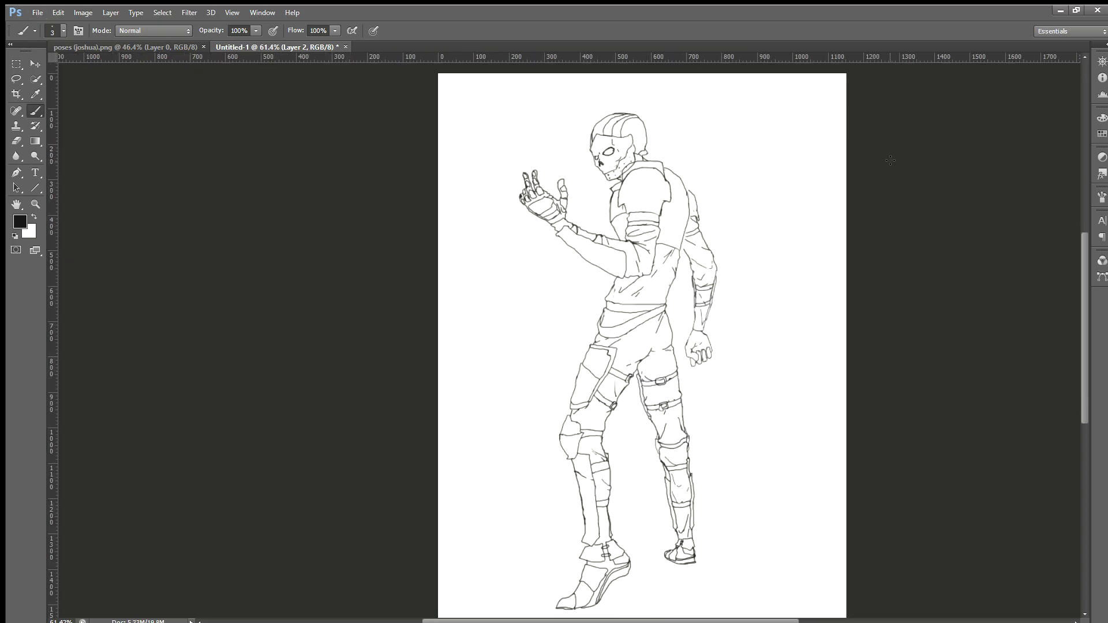